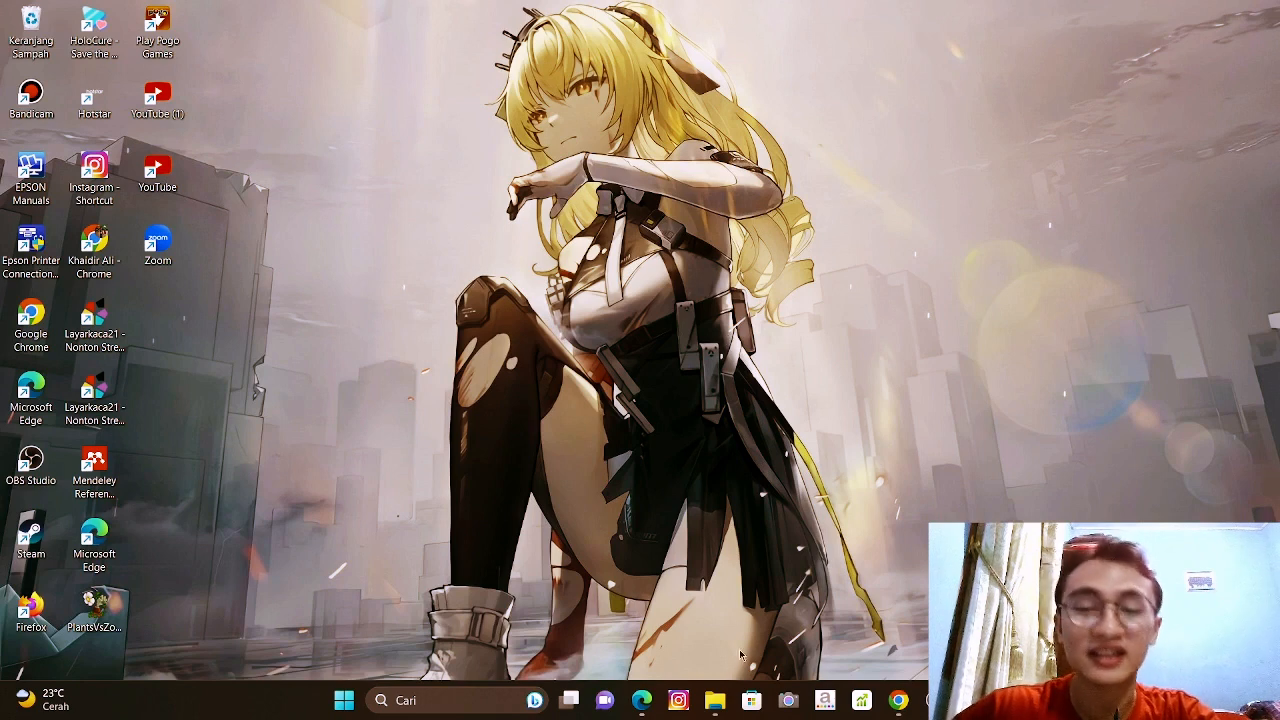
# Open the Laporan_Keuangan database from the Komputerisasi Akuntansi folder.
pyautogui.moveTo(713, 697)
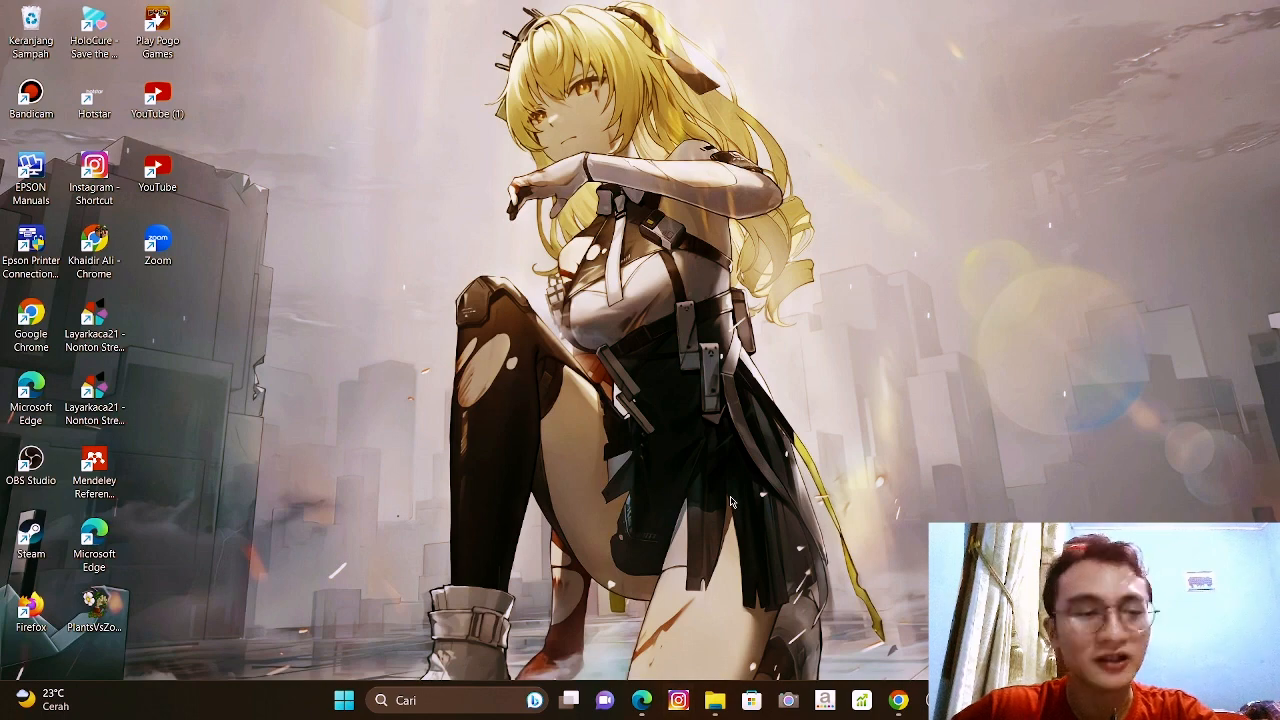
pyautogui.click(714, 700)
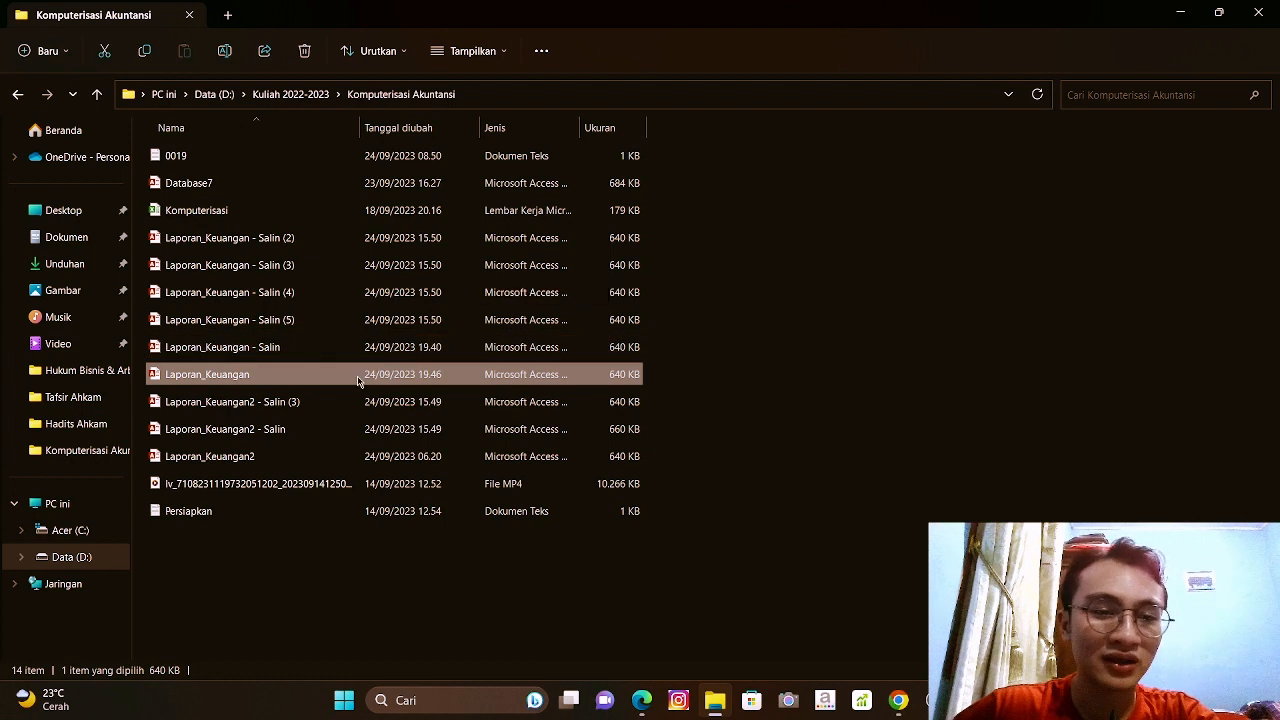
pyautogui.doubleClick(222, 377)
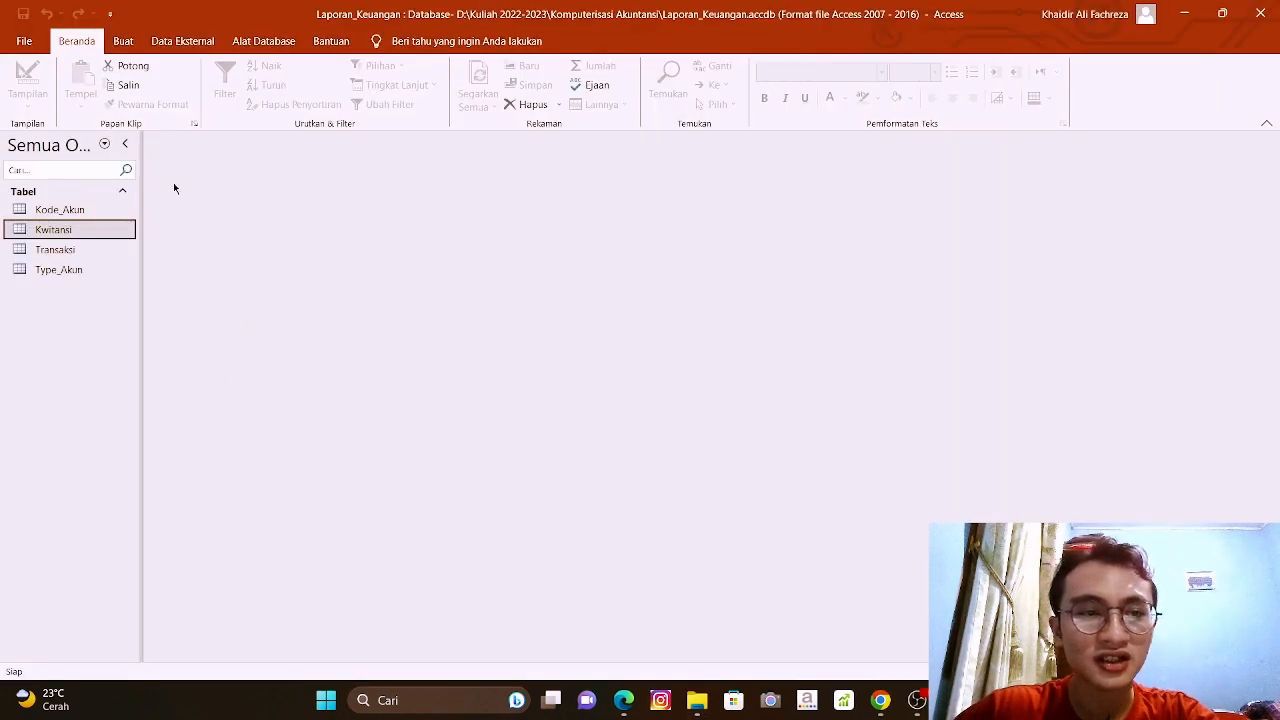
# Create a form based on the Kwitansi table and dismiss the WhatsApp notification.
pyautogui.click(88, 210)
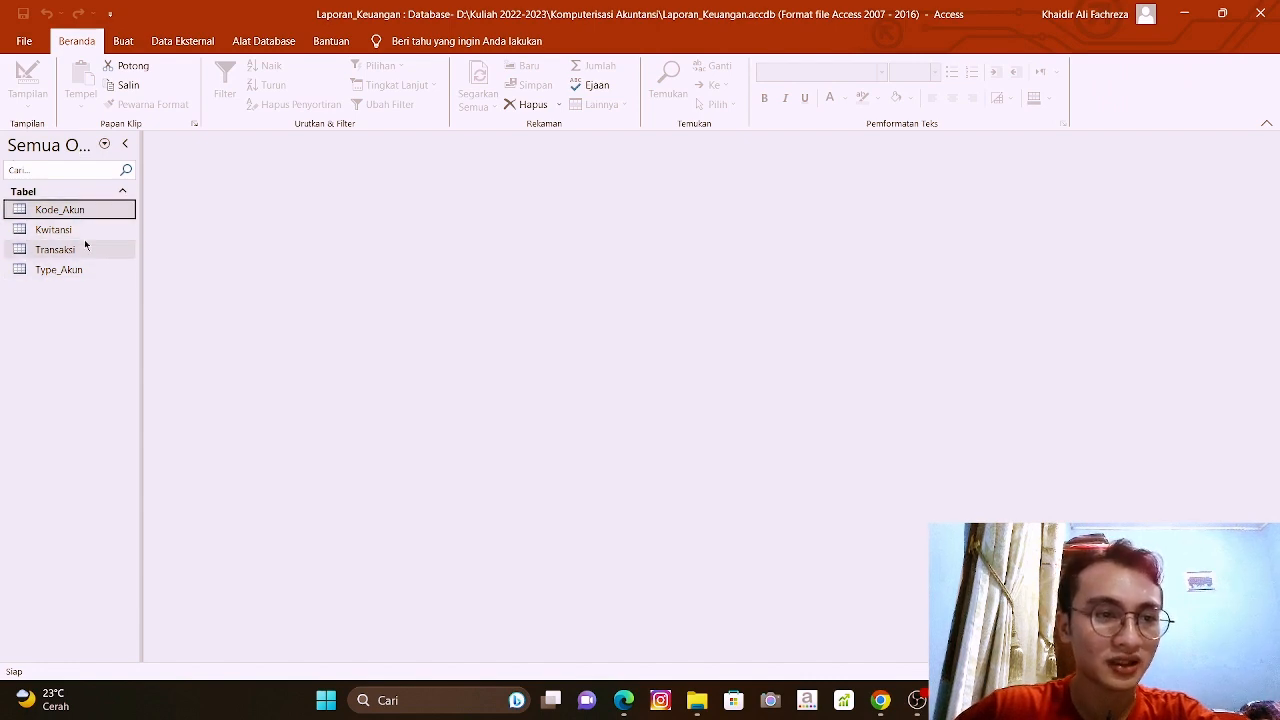
pyautogui.click(85, 247)
pyautogui.click(57, 271)
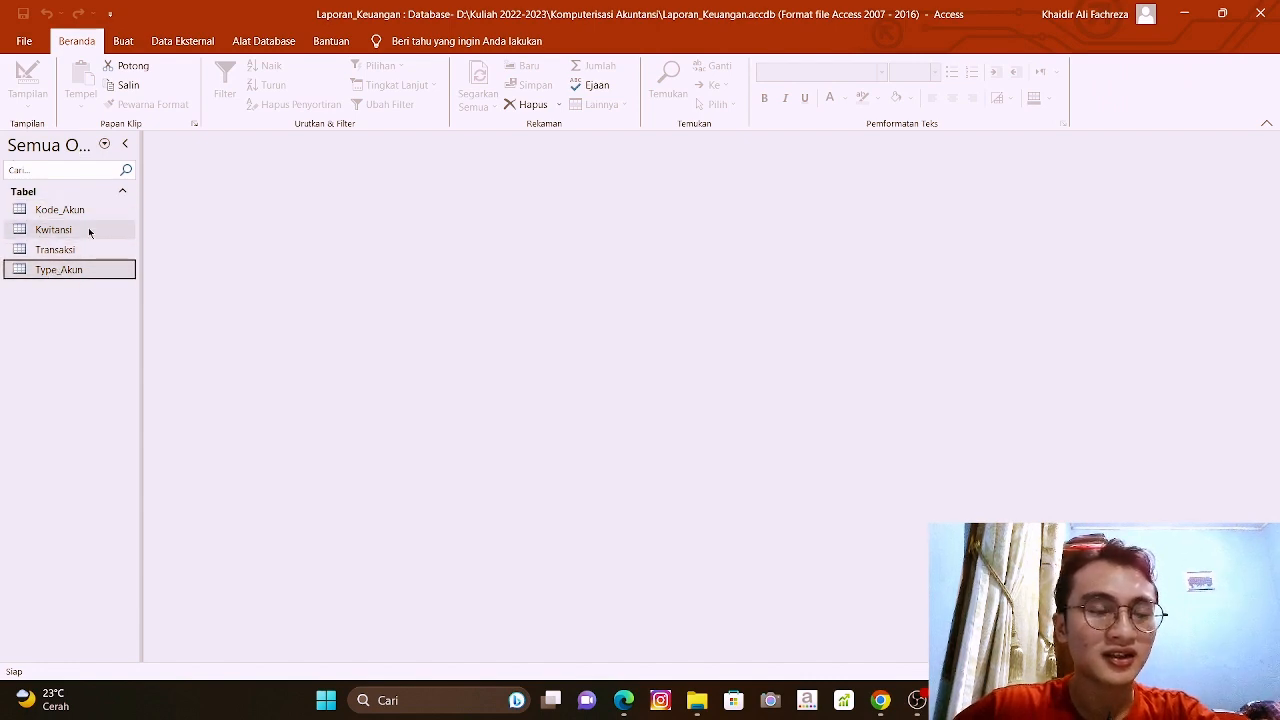
pyautogui.click(88, 230)
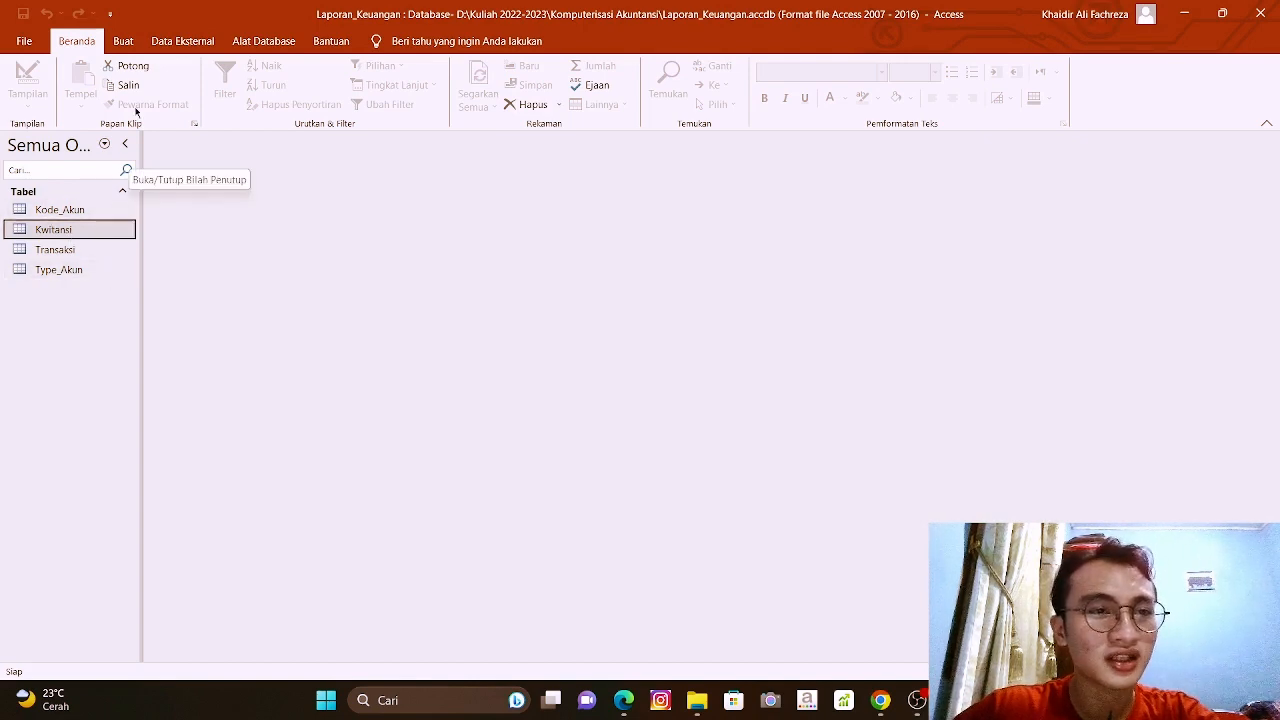
pyautogui.click(130, 46)
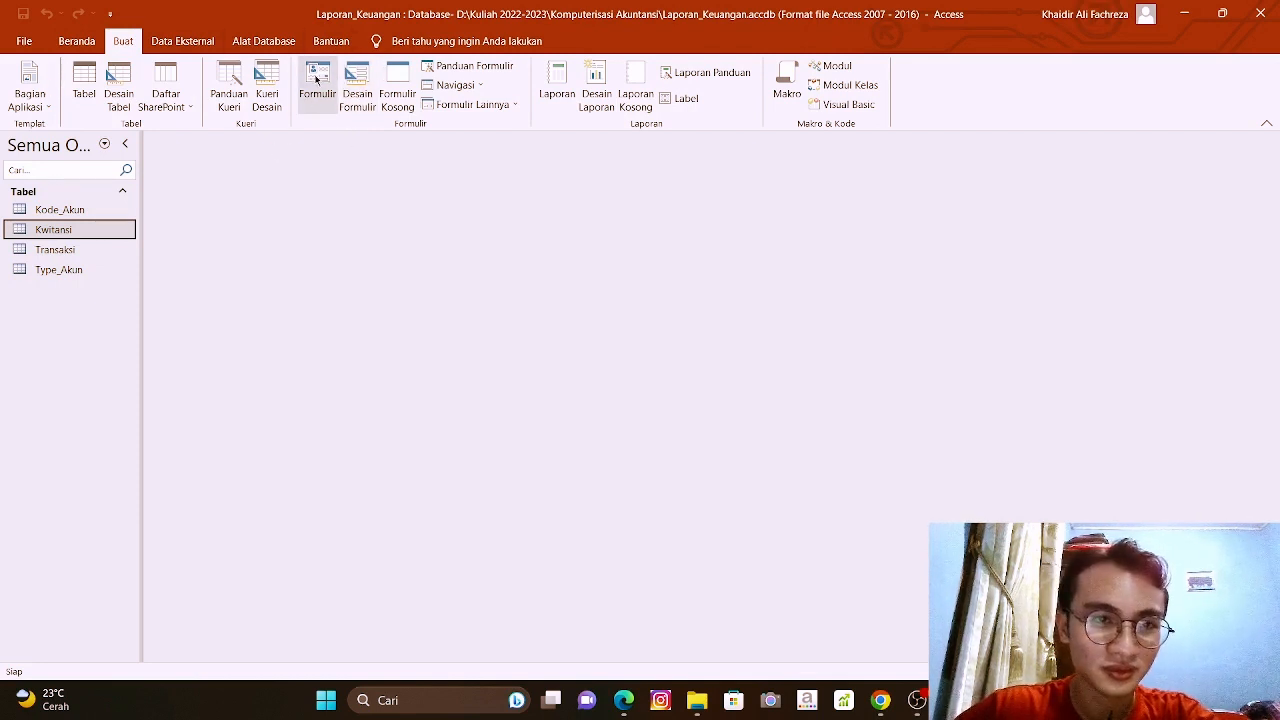
pyautogui.click(318, 82)
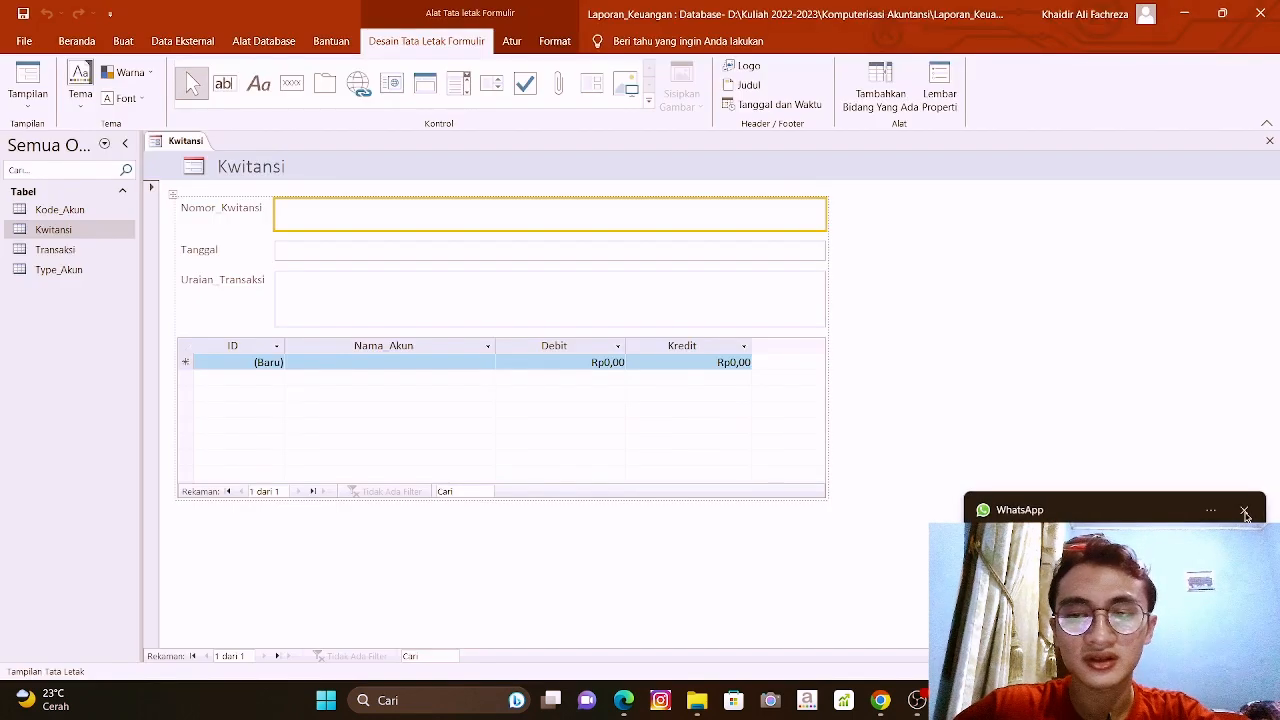
pyautogui.click(1244, 512)
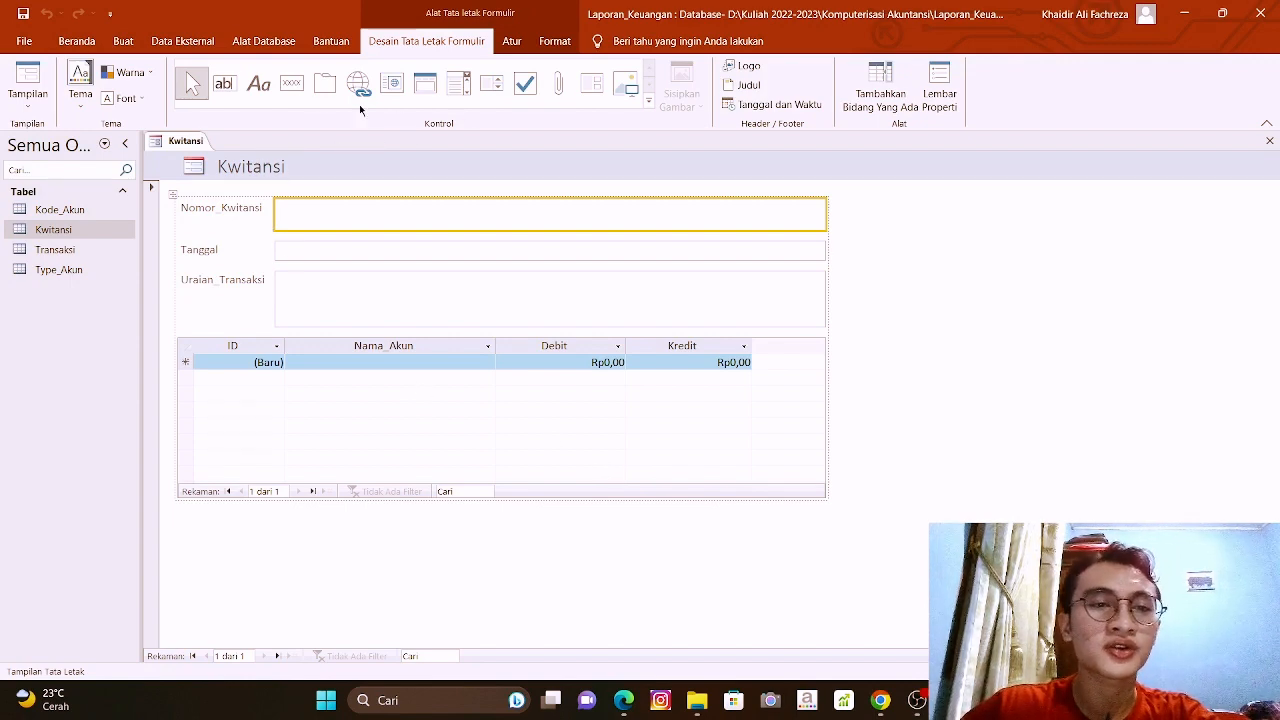
# Add a command button below the subform with the Operasi Rekaman action Tambah Rekaman Baru, showing the text Tambah Rekaman.
pyautogui.click(288, 86)
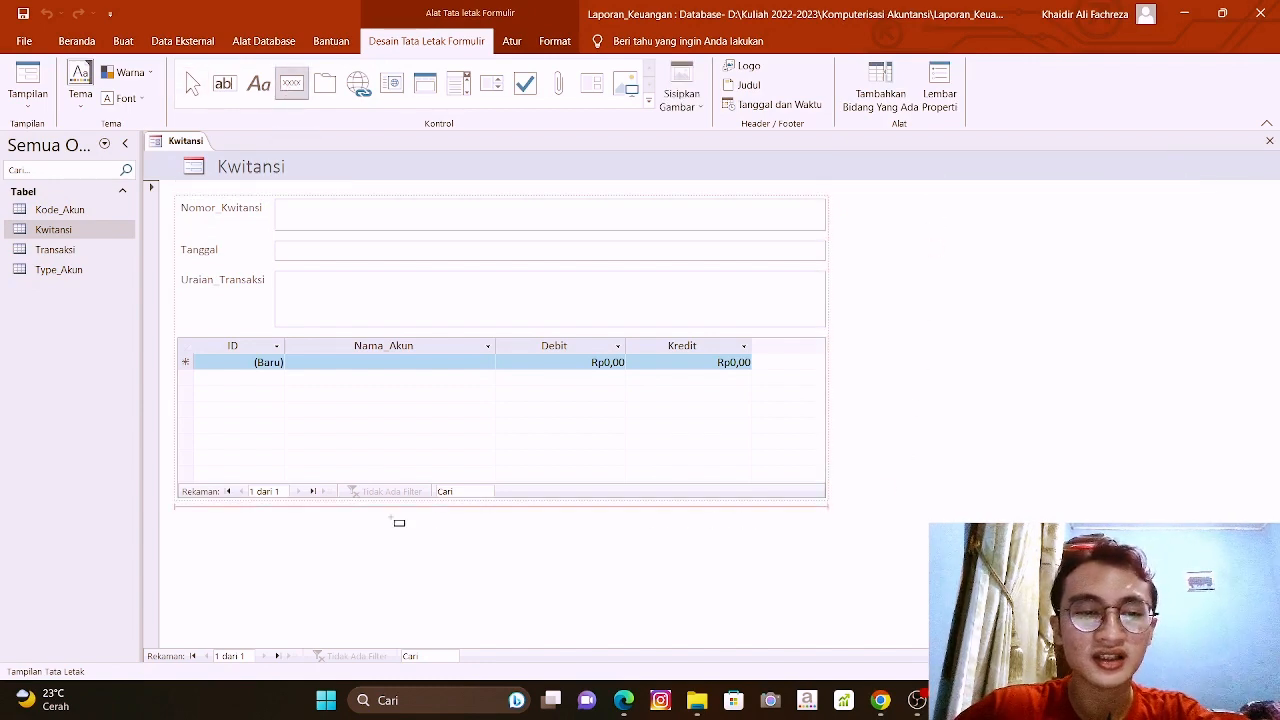
pyautogui.click(569, 527)
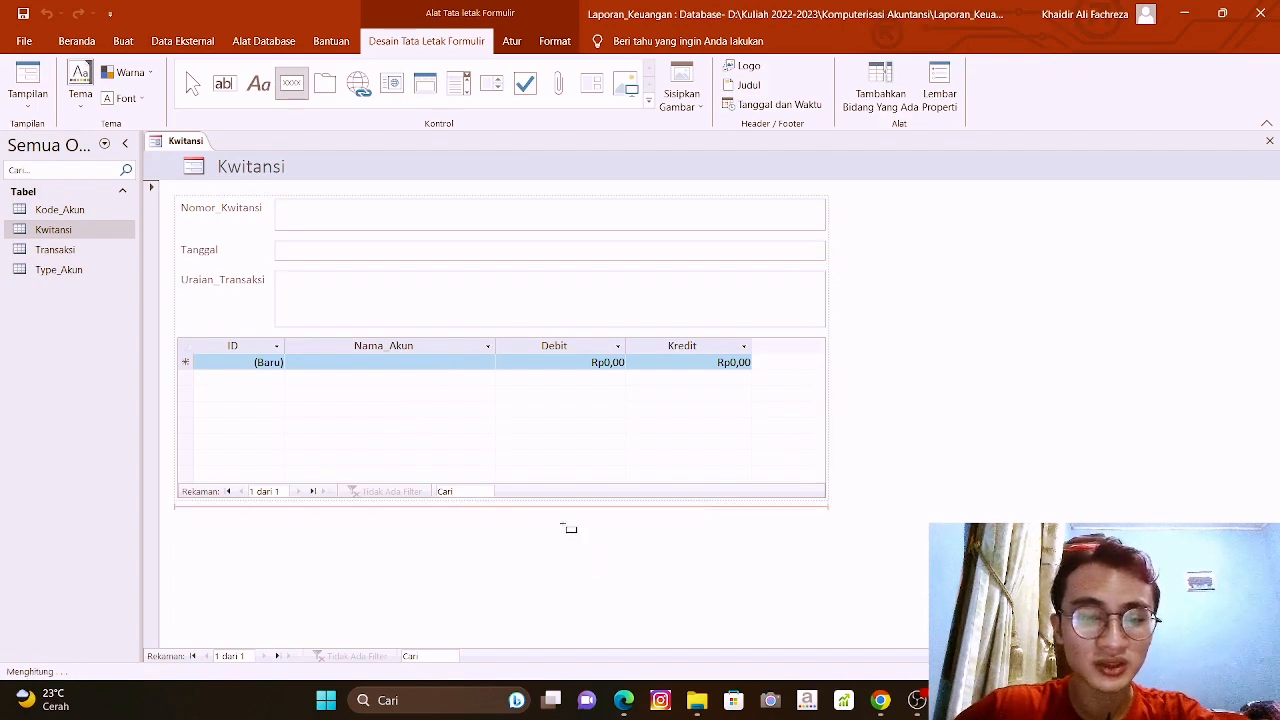
pyautogui.click(669, 452)
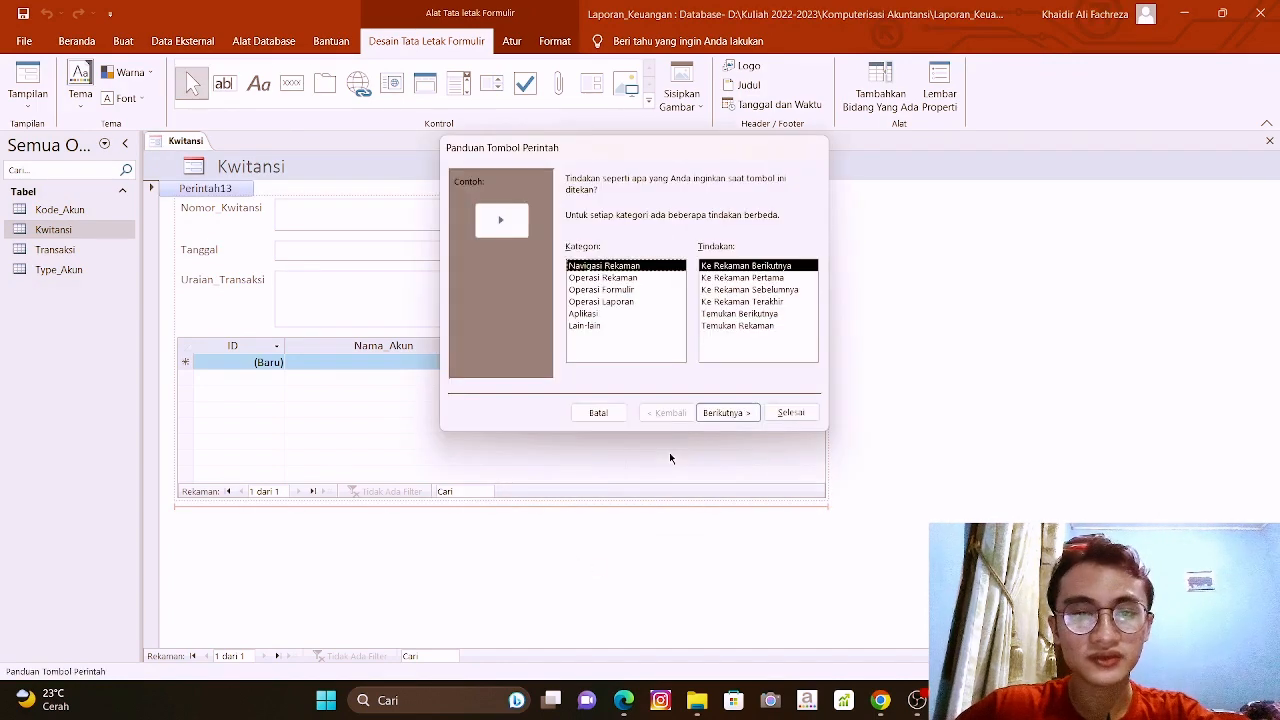
pyautogui.click(628, 281)
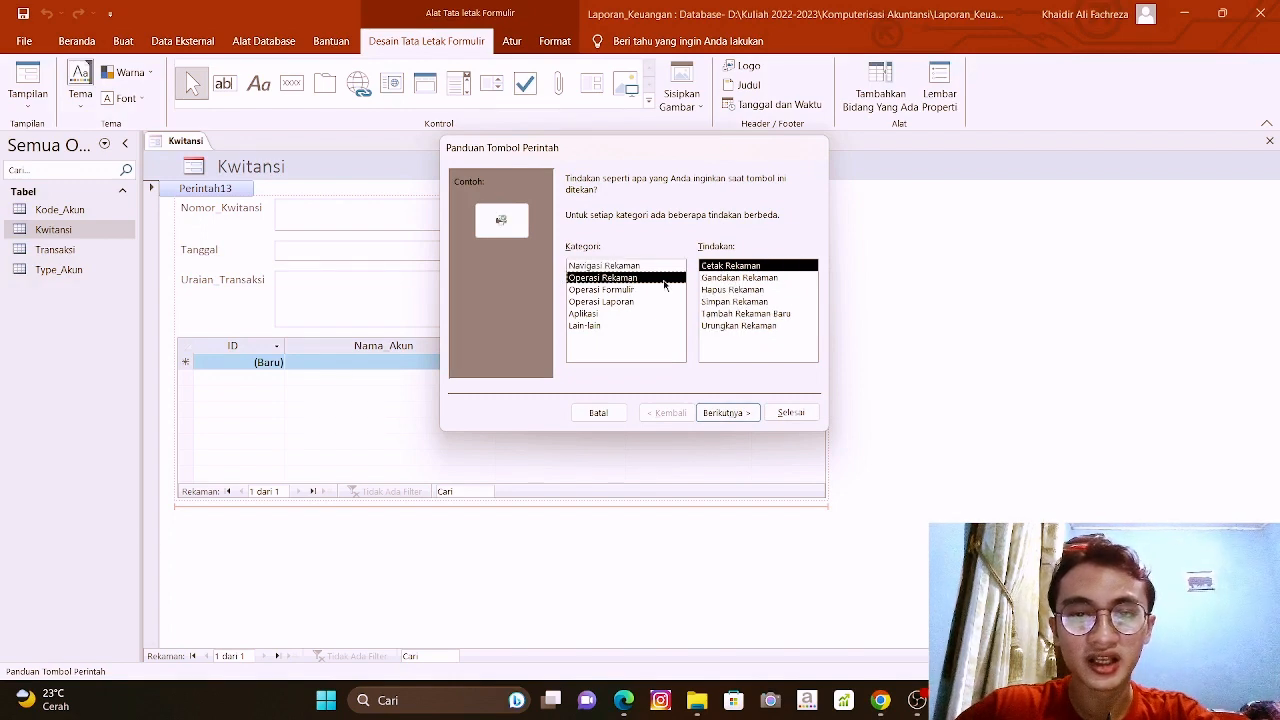
pyautogui.click(758, 314)
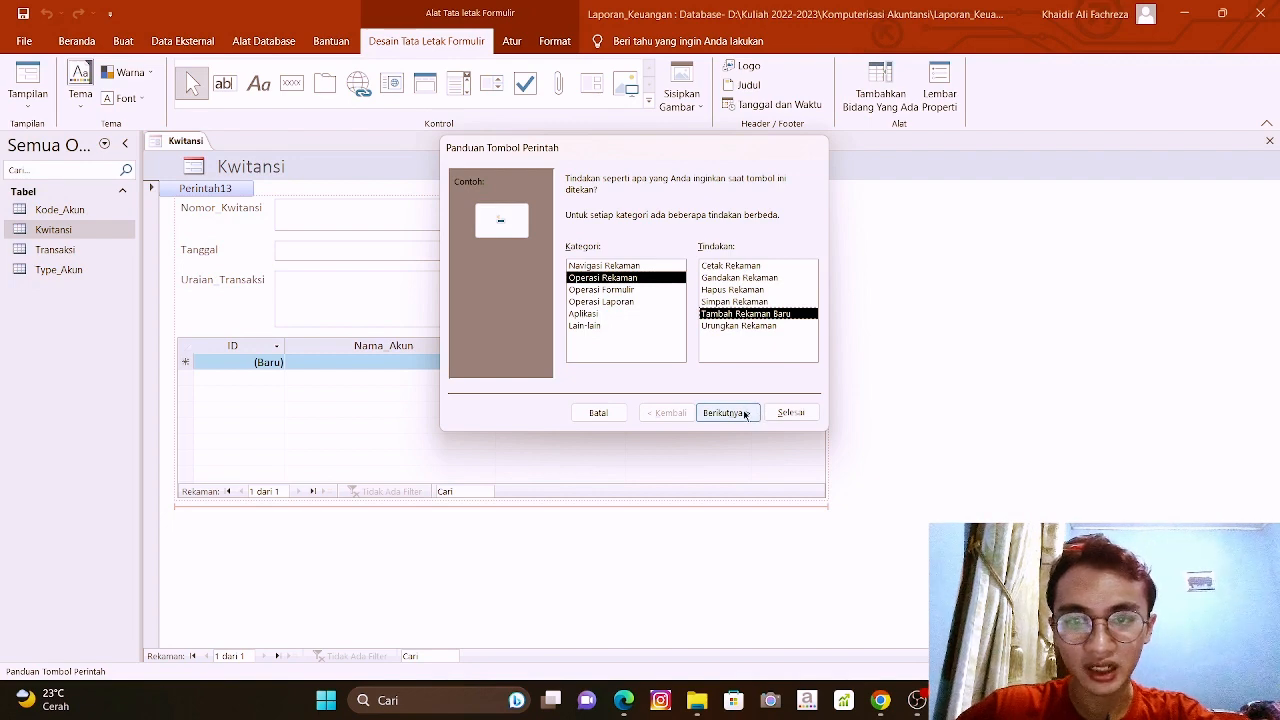
pyautogui.click(726, 413)
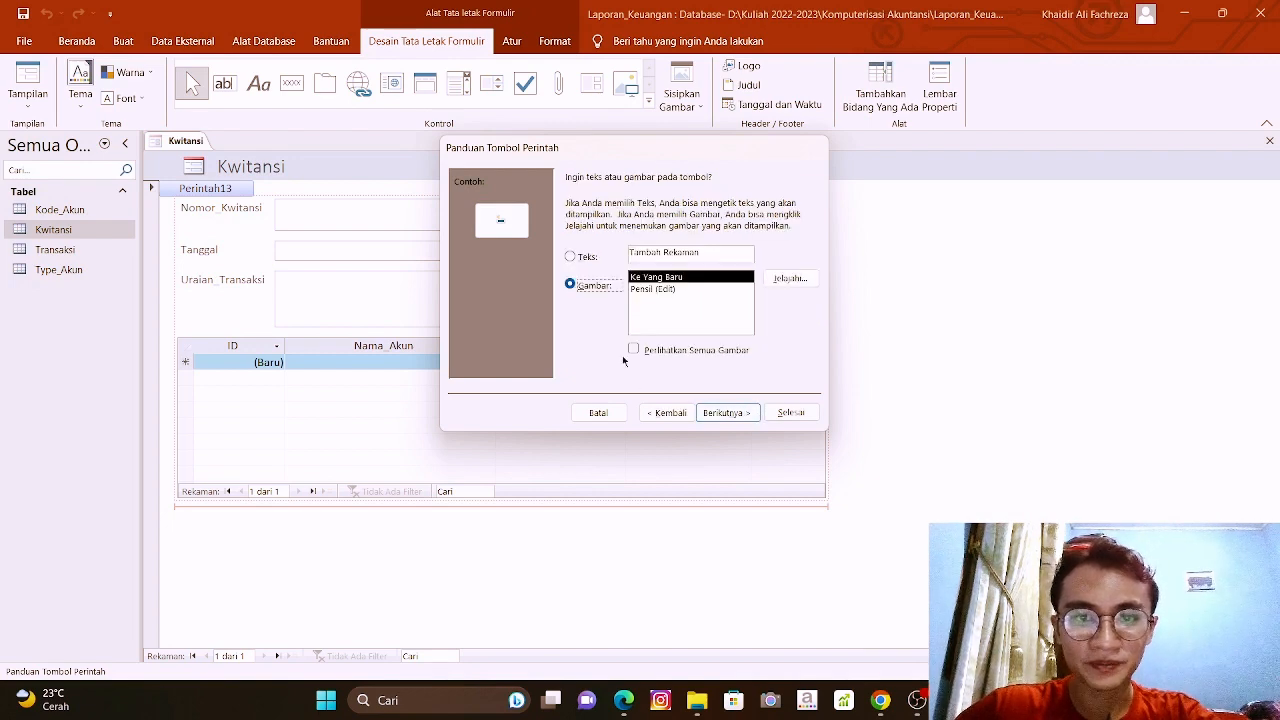
pyautogui.click(570, 258)
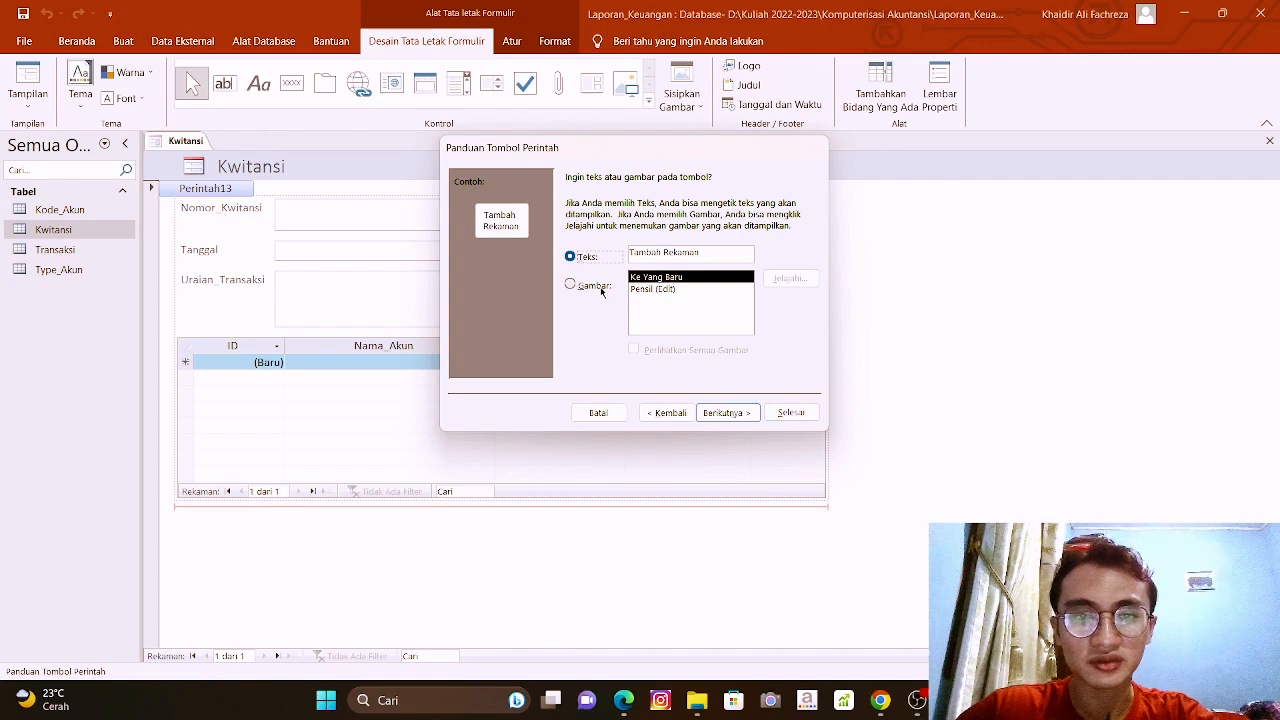
pyautogui.click(789, 413)
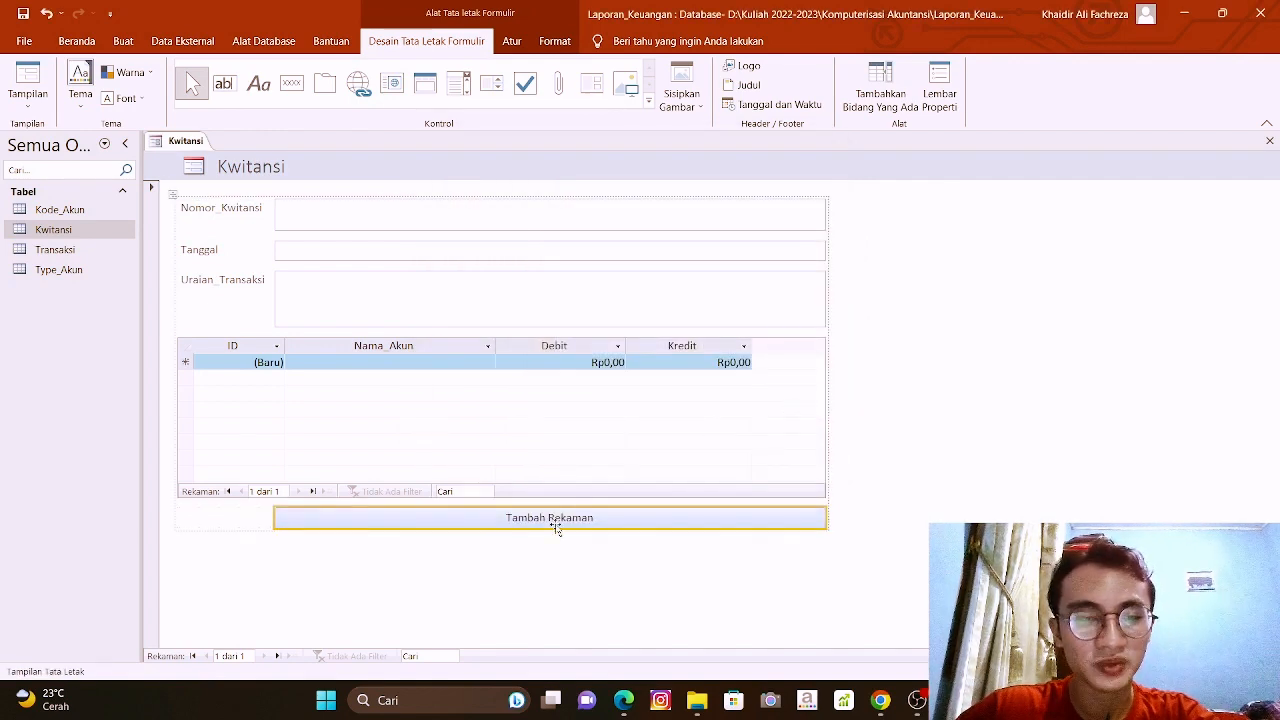
# Split the Tambah Rekaman button's layout cell horizontally and move the button into the empty cell on its right.
pyautogui.click(512, 41)
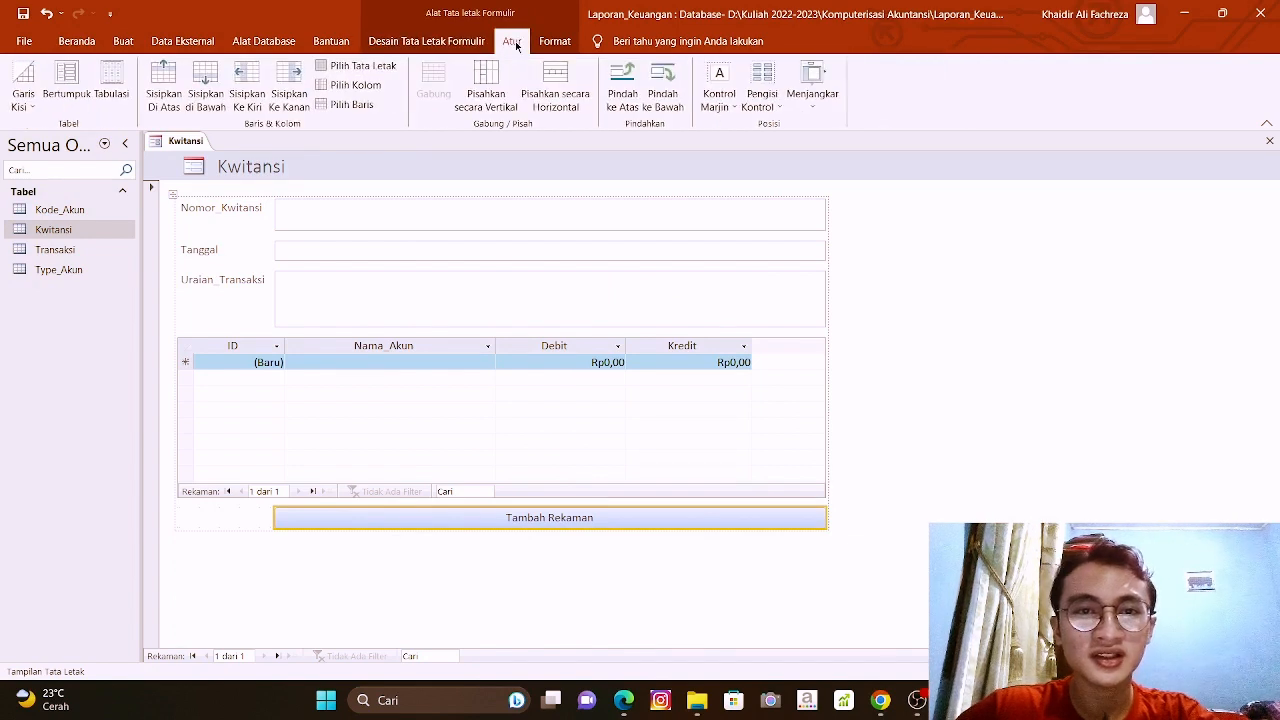
pyautogui.click(576, 105)
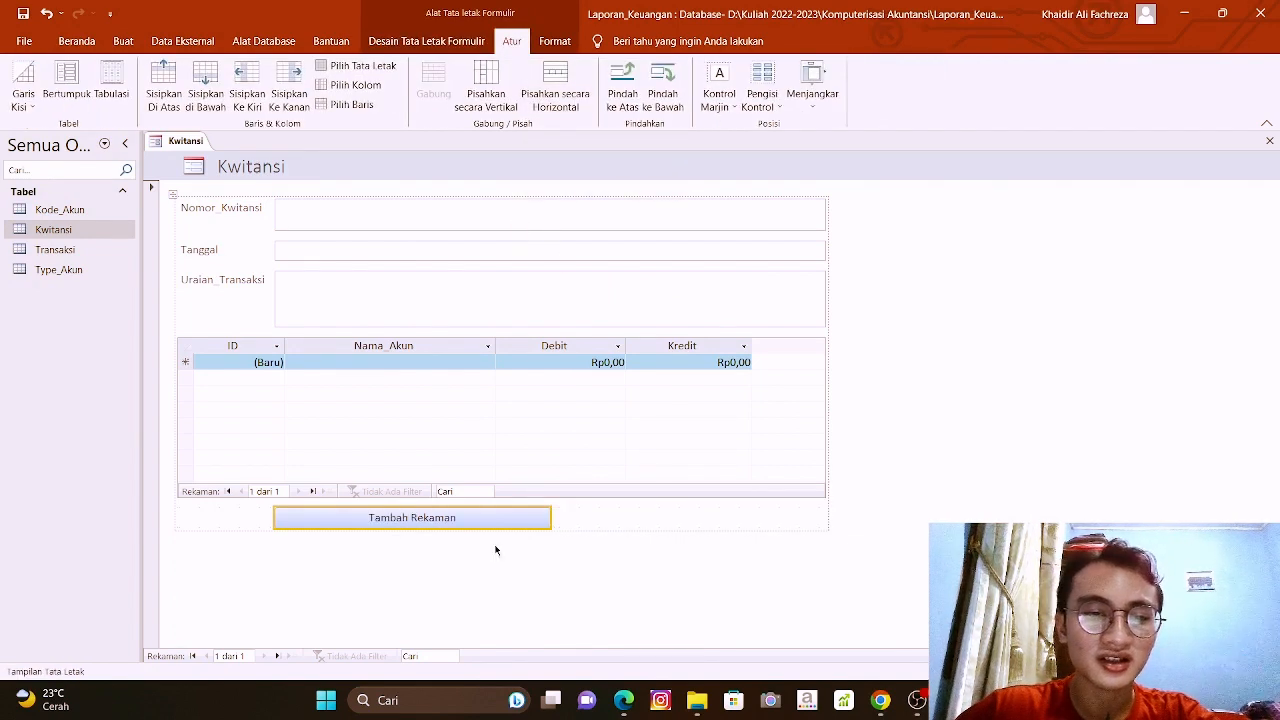
pyautogui.click(923, 429)
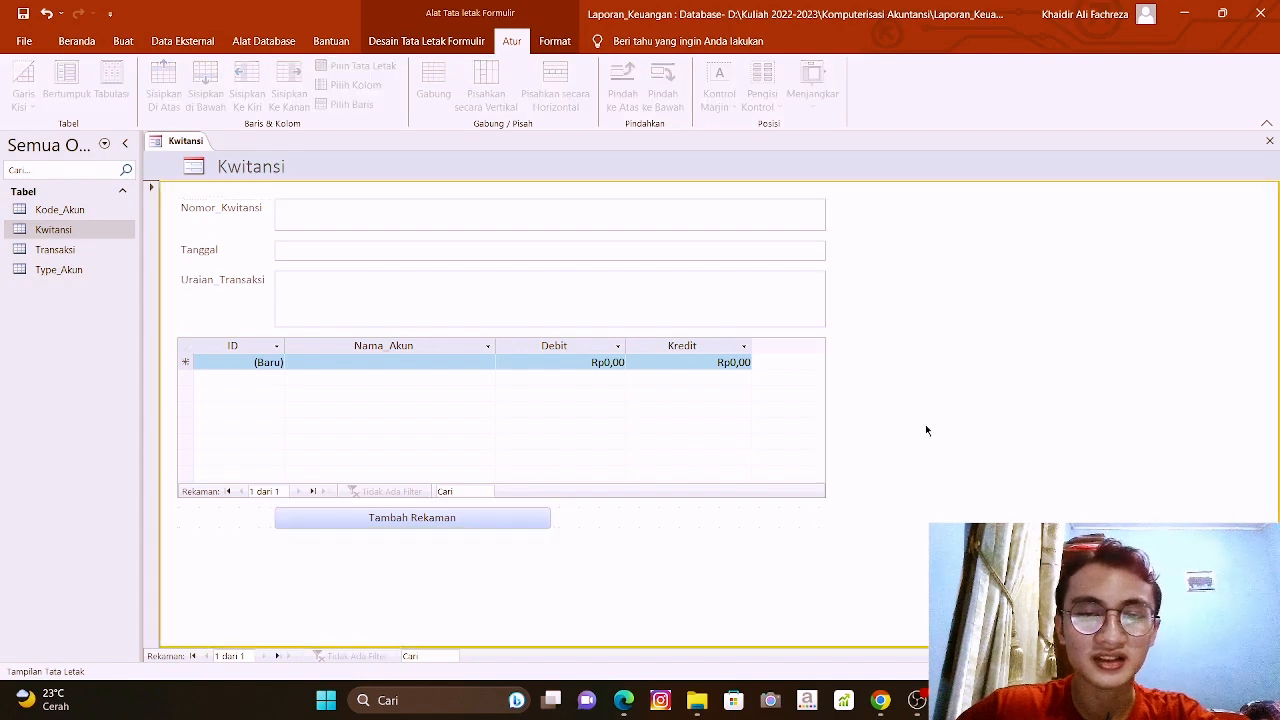
pyautogui.click(415, 510)
pyautogui.click(558, 517)
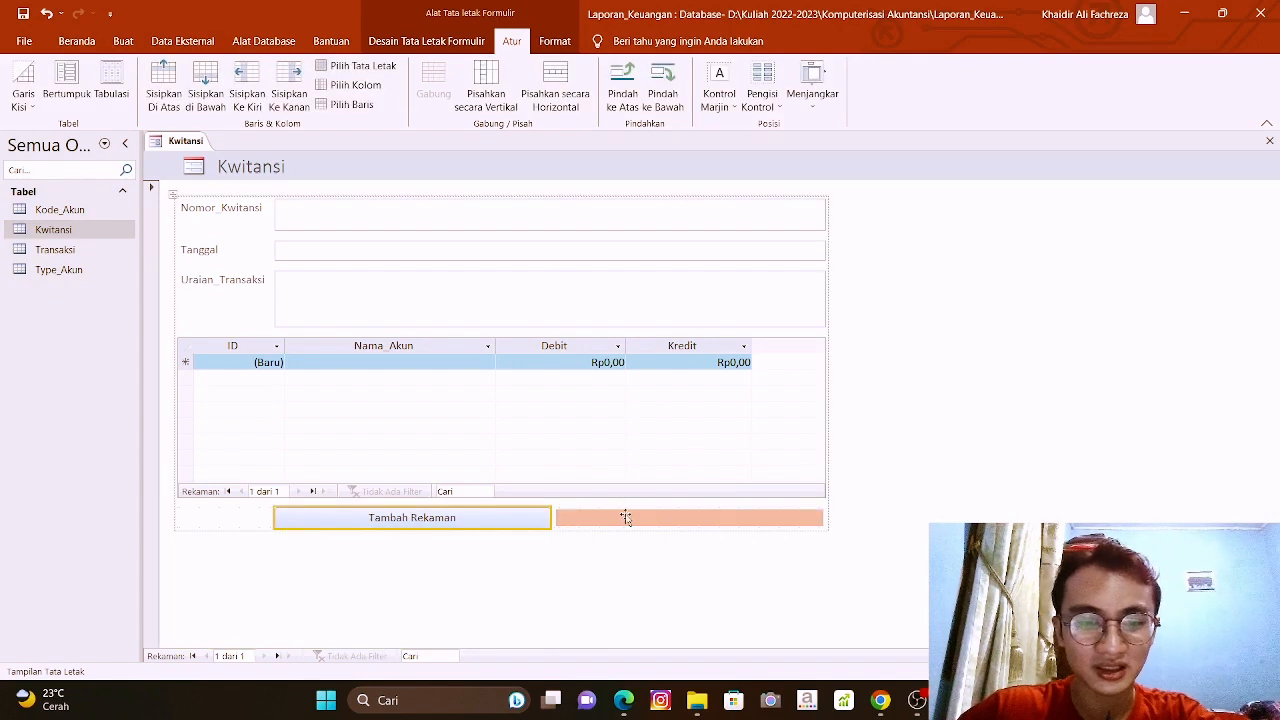
pyautogui.moveTo(645, 517); pyautogui.dragTo(644, 517)
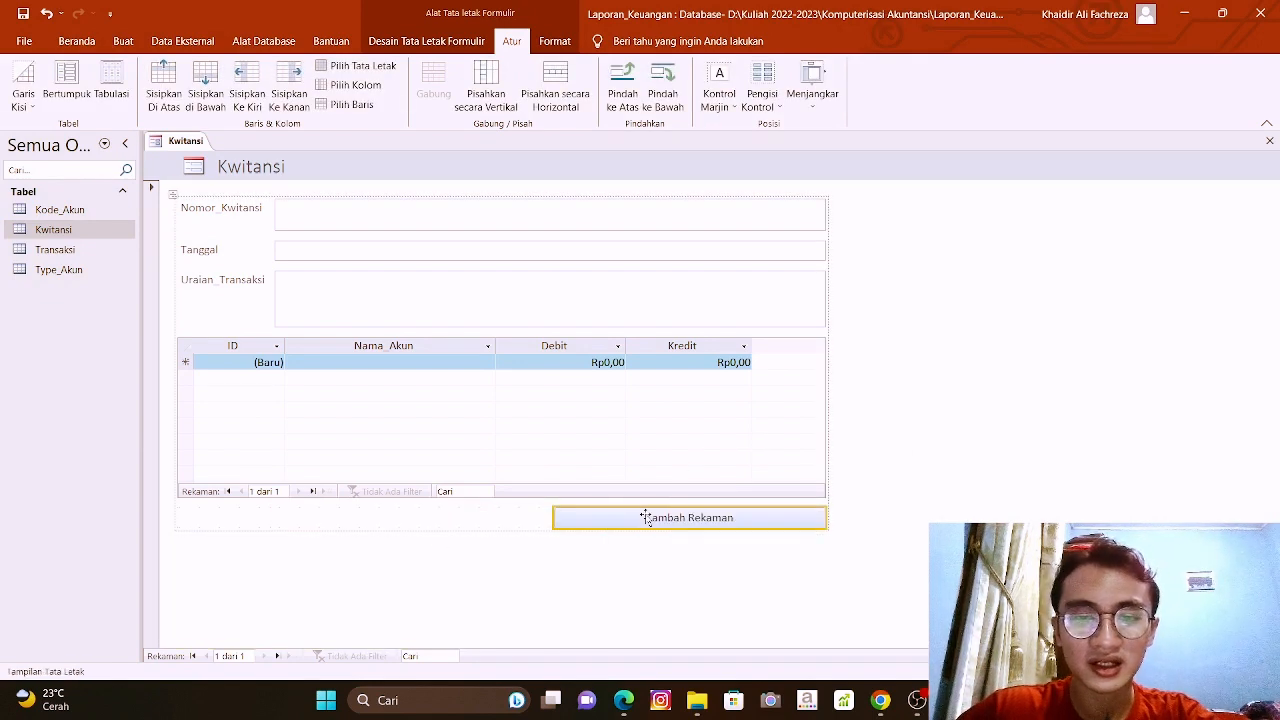
pyautogui.click(848, 549)
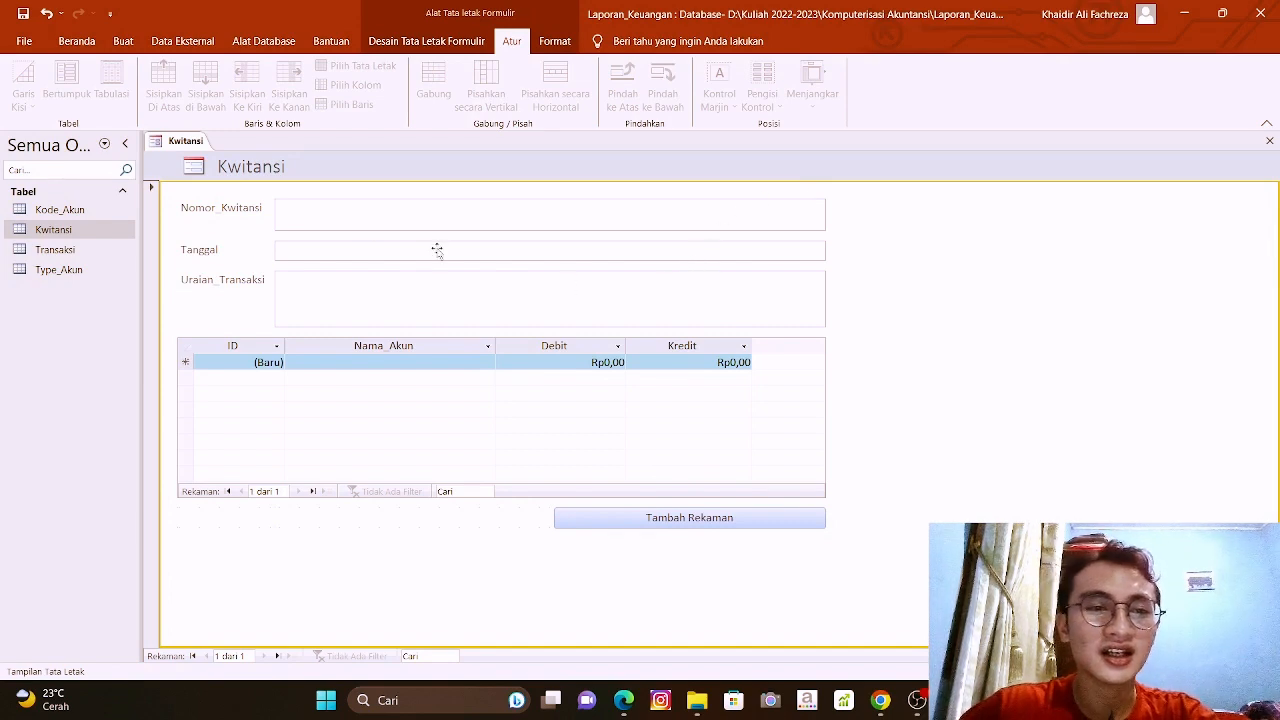
# Display the form in Form View and save it under the name Kwitansi.
pyautogui.rightClick(190, 141)
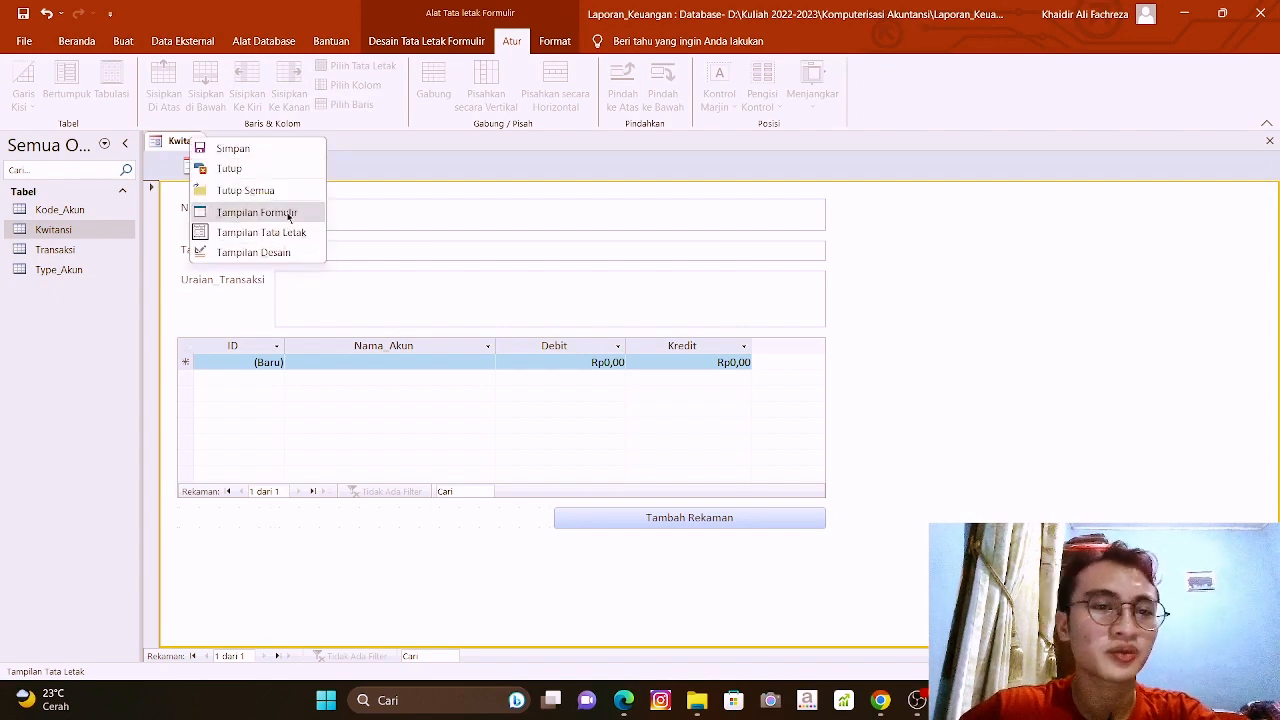
pyautogui.click(257, 212)
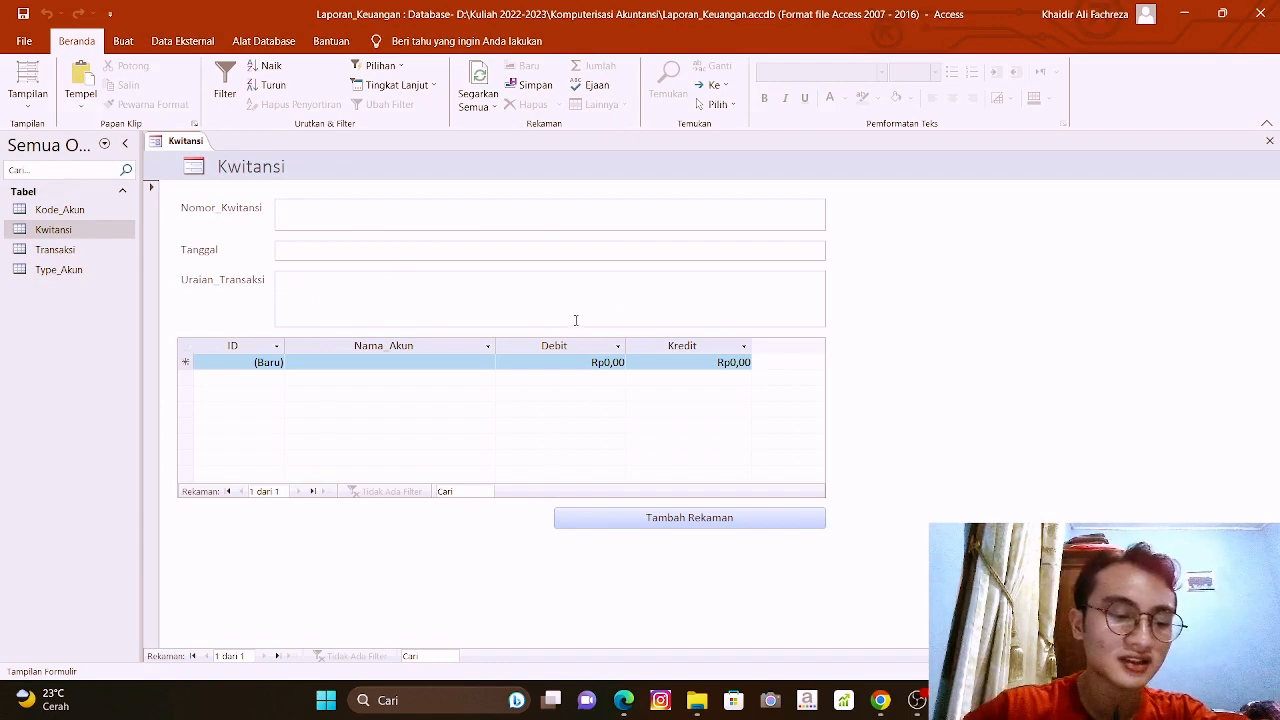
pyautogui.hotkey('ctrl', 's')
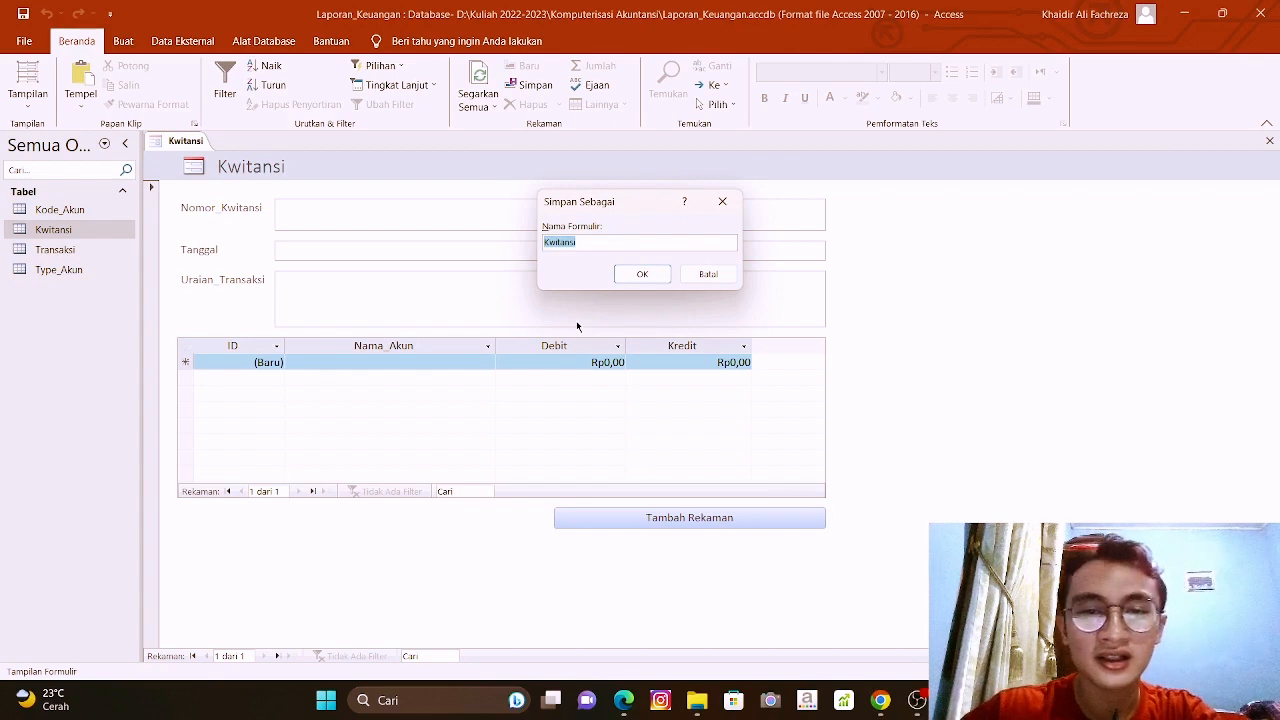
pyautogui.click(643, 282)
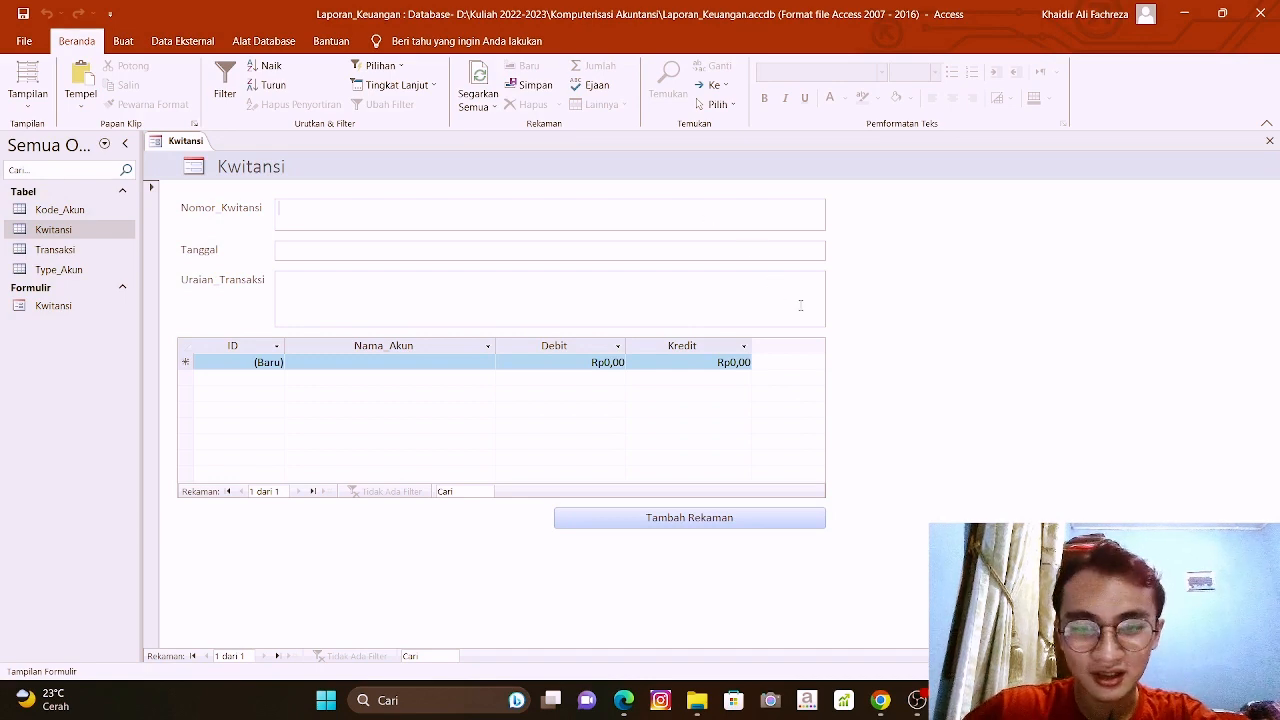
# Switch to OBS, make the Gambar source visible, and return to the Kwitansi form in Access.
pyautogui.click(916, 700)
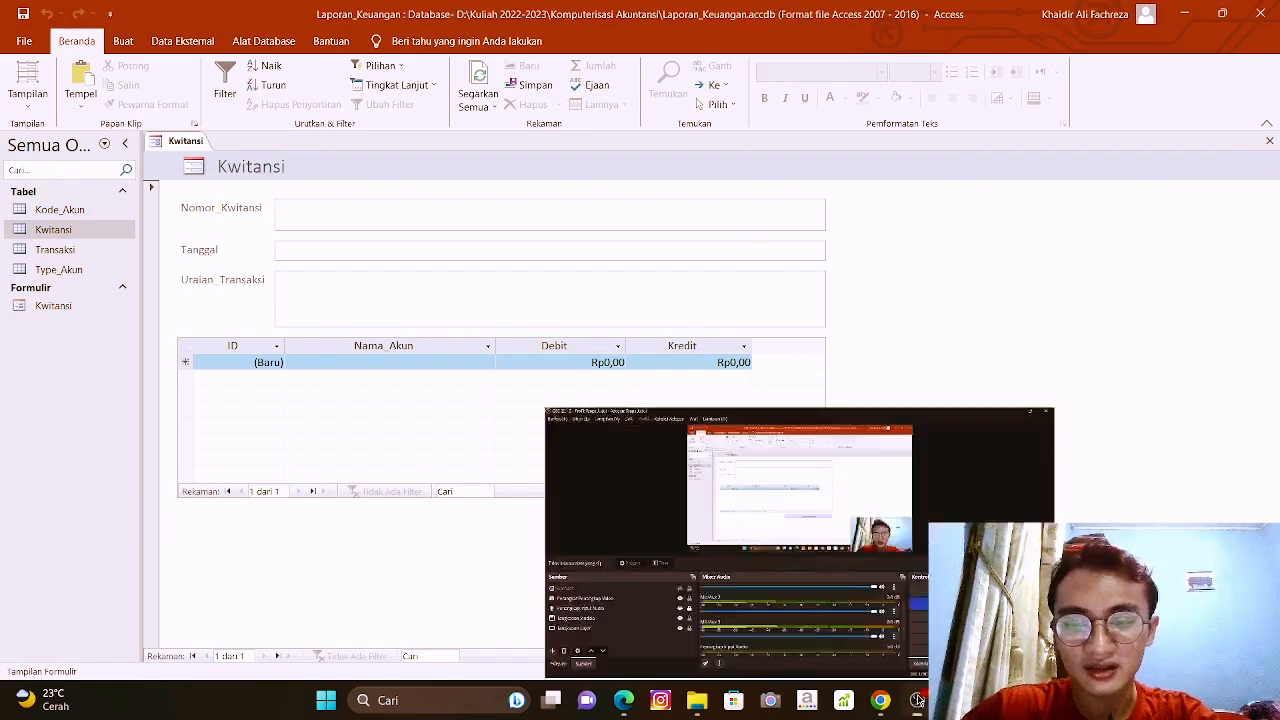
pyautogui.click(330, 455)
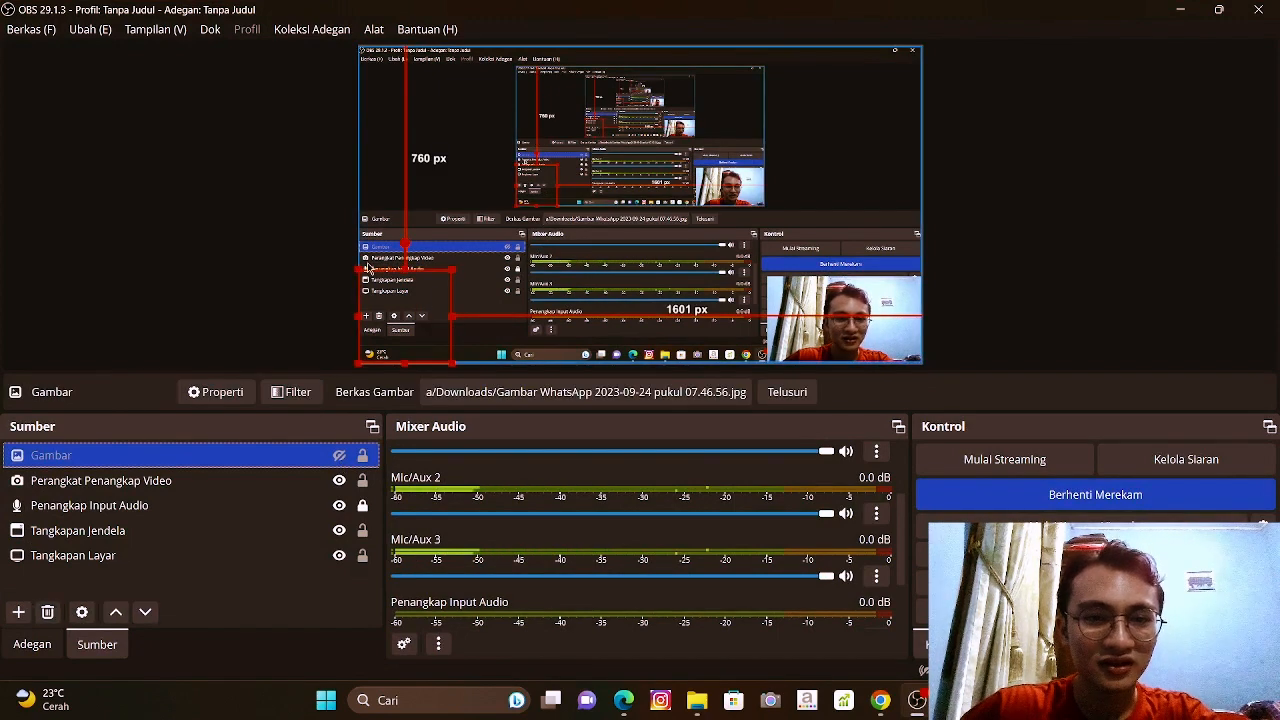
pyautogui.click(339, 455)
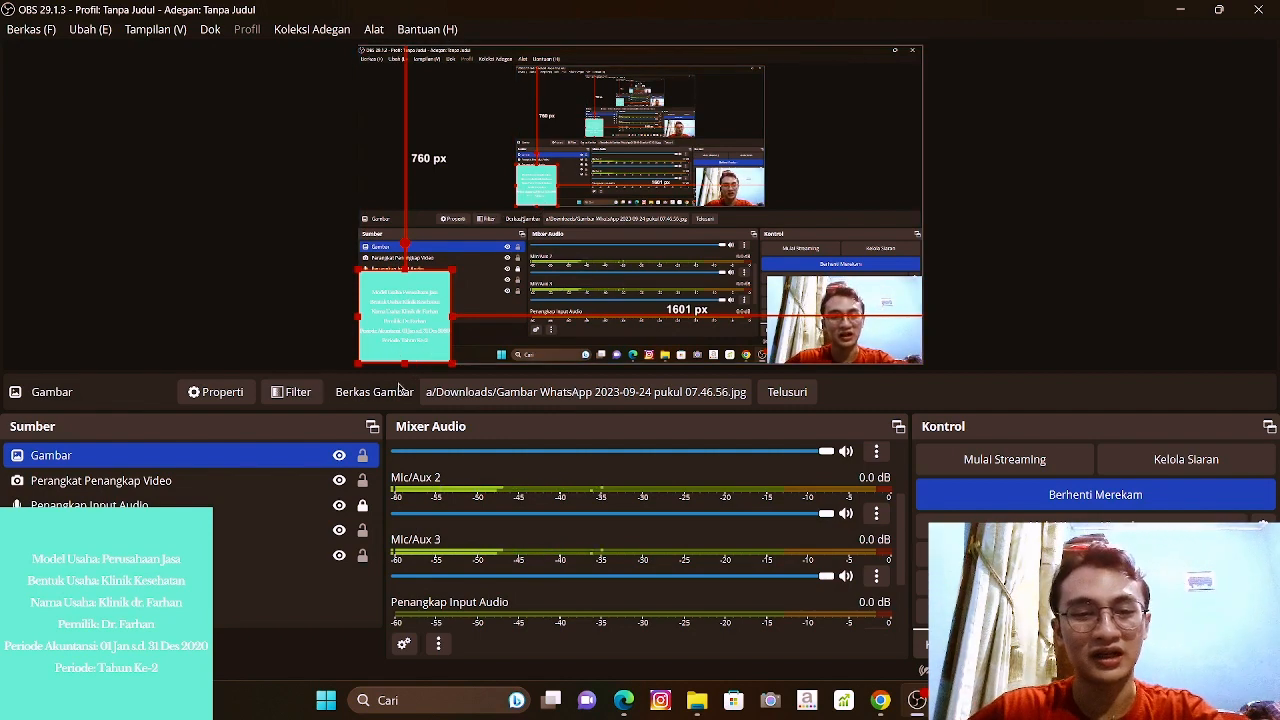
pyautogui.click(1184, 12)
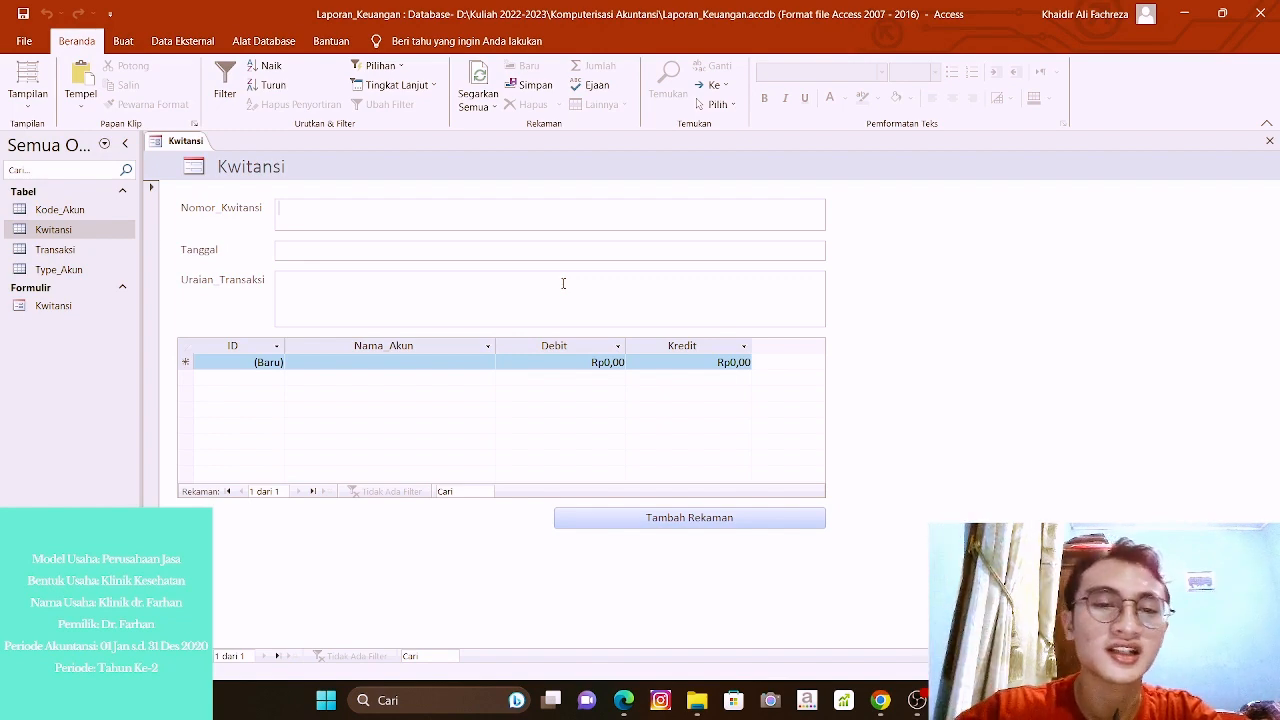
# Enter 1 as the Nomor_Kwitansi and 7 Januari 2020 as the Tanggal of the new receipt.
pyautogui.click(525, 217)
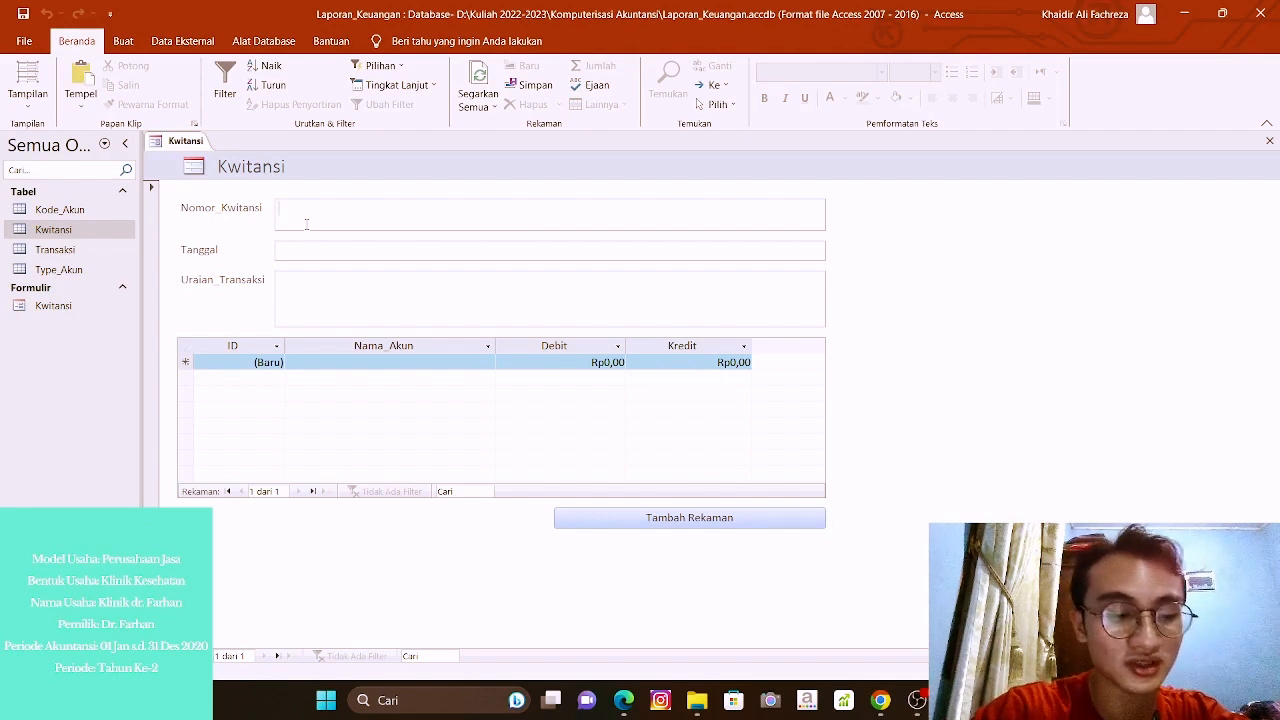
pyautogui.write('1')
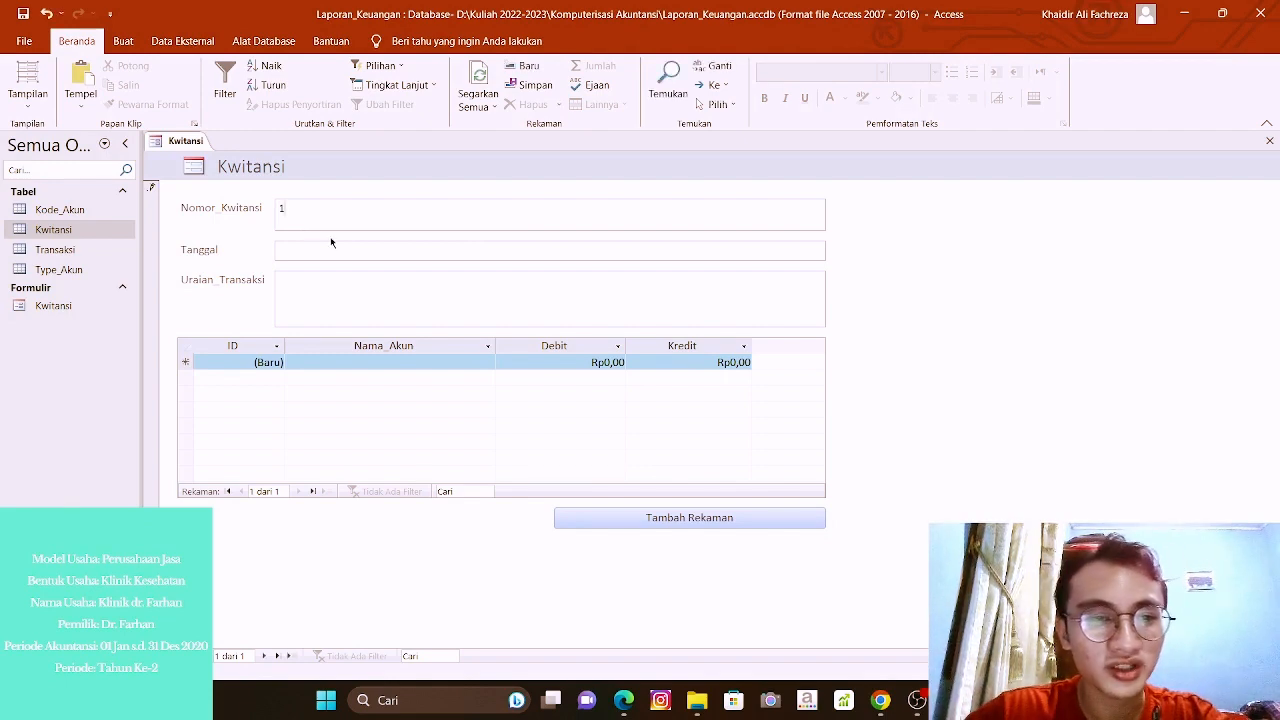
pyautogui.click(345, 248)
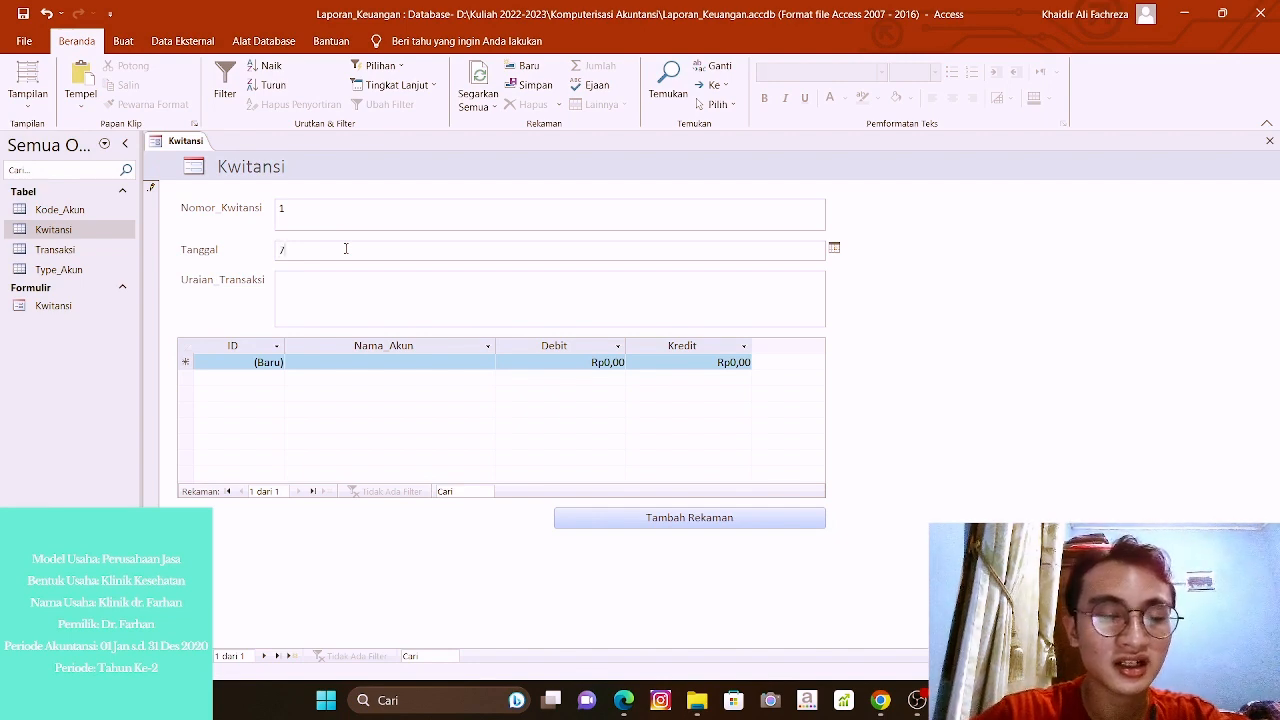
pyautogui.write('7 ja')
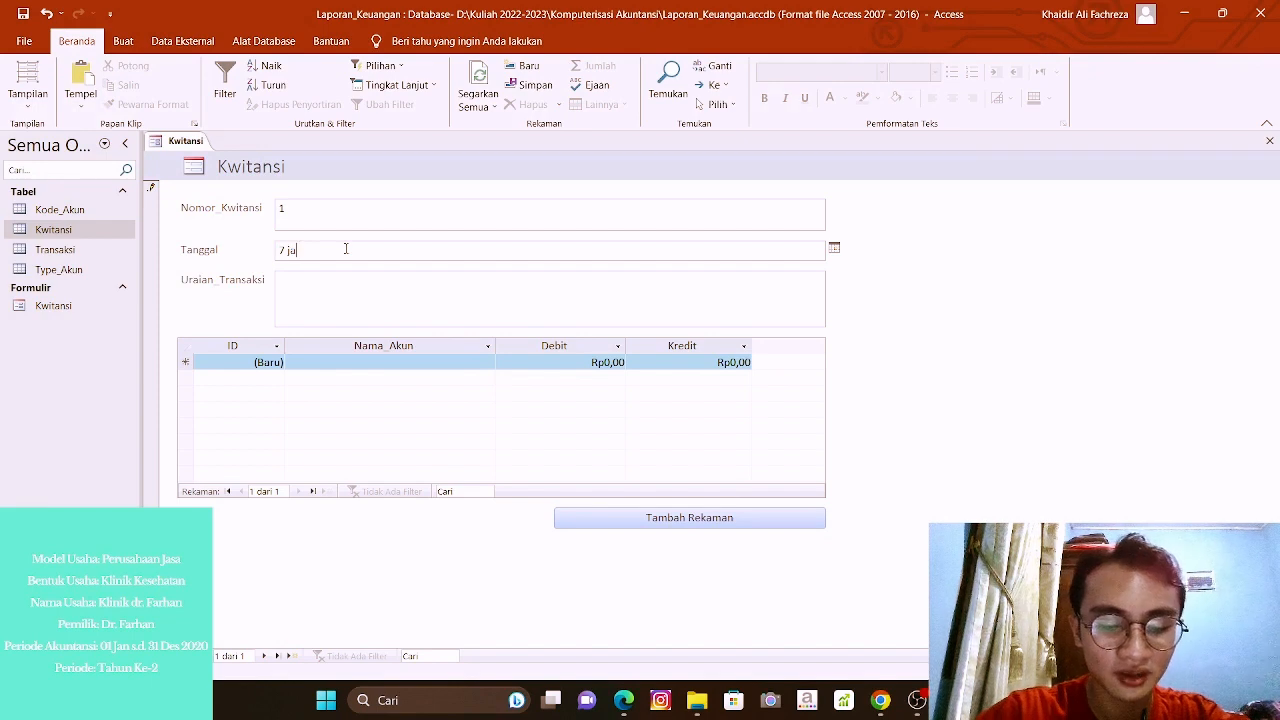
pyautogui.write('nuari 2')
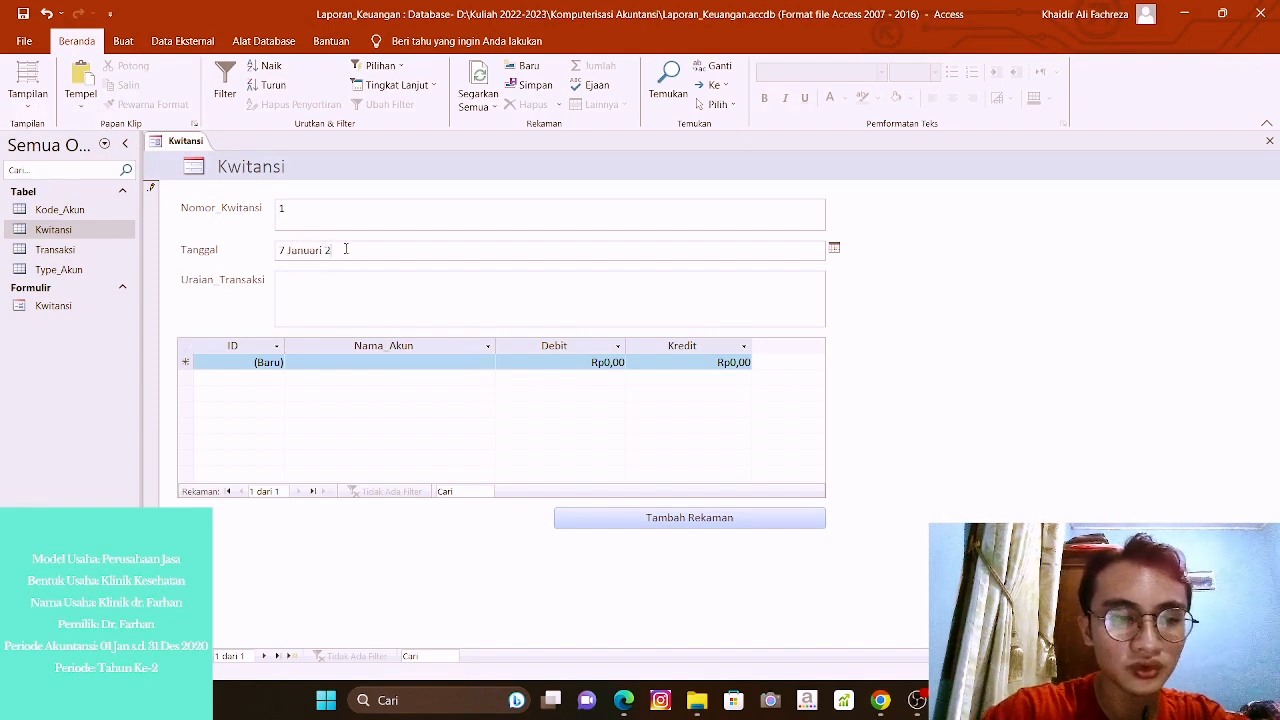
pyautogui.write('02')
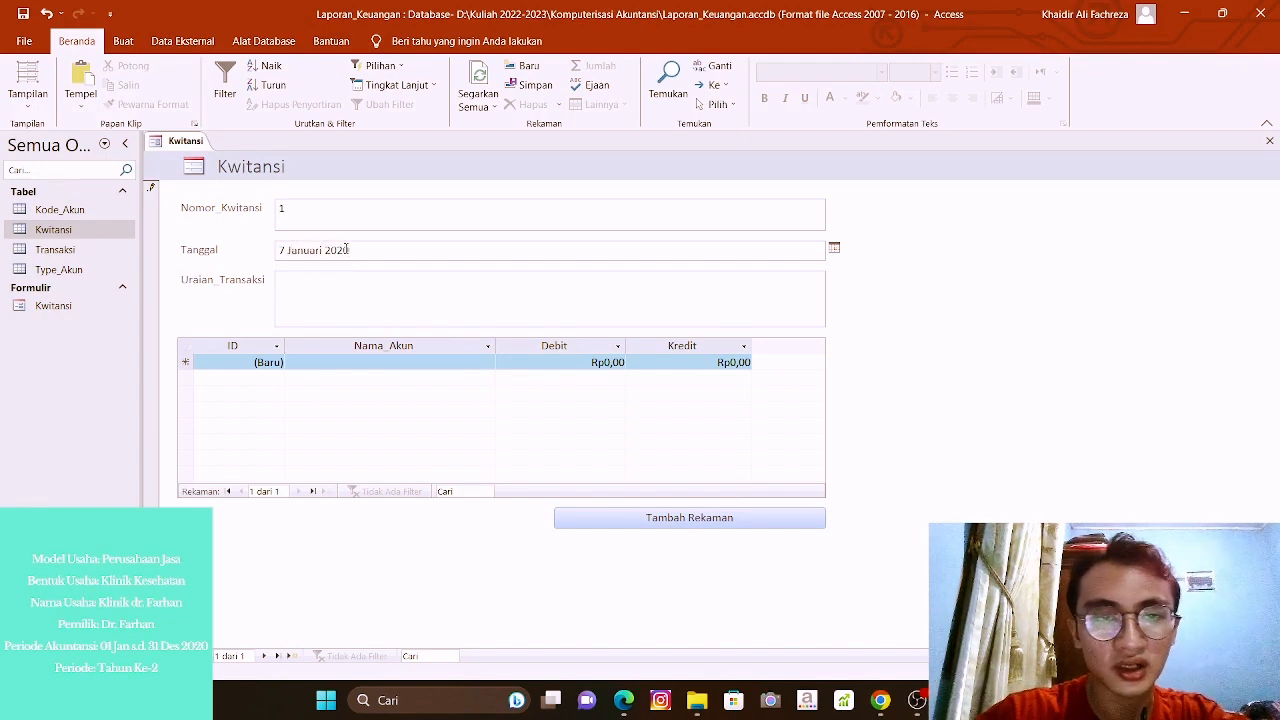
pyautogui.write('0')
# Enter "pemasukan modal tambahan" as the receipt's Uraian_Transaksi.
pyautogui.click(344, 289)
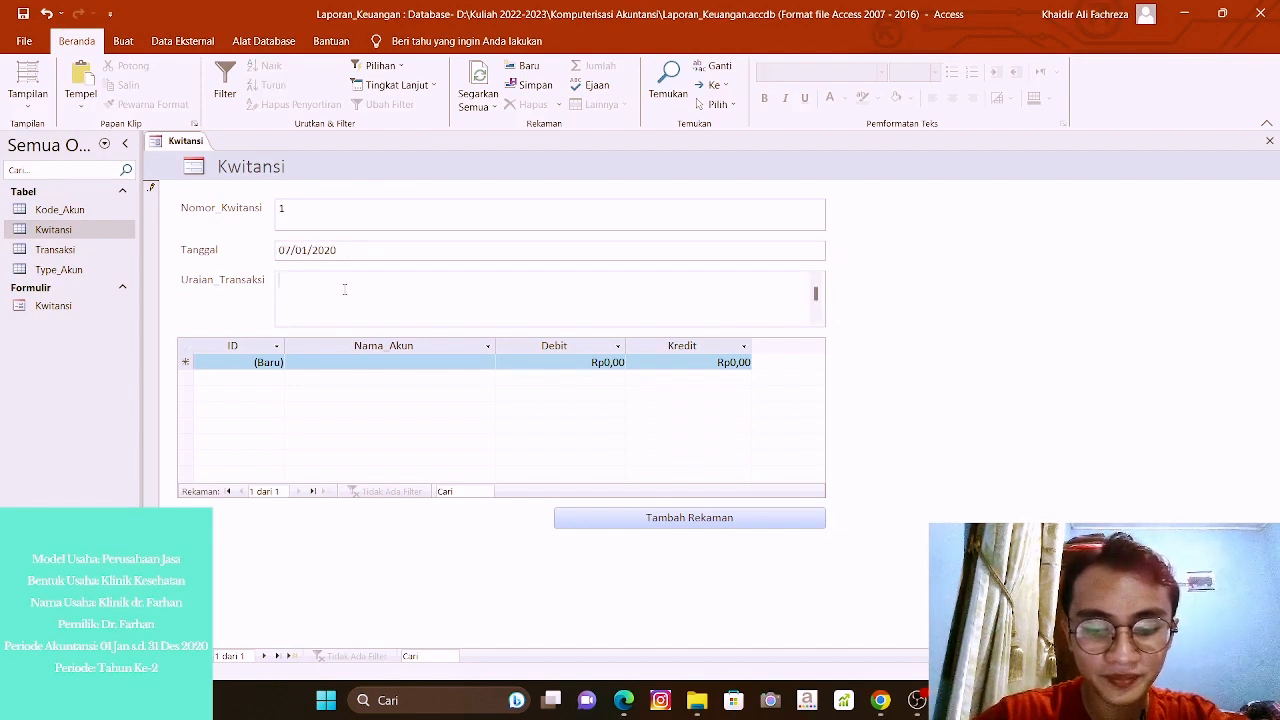
pyautogui.write('pemas')
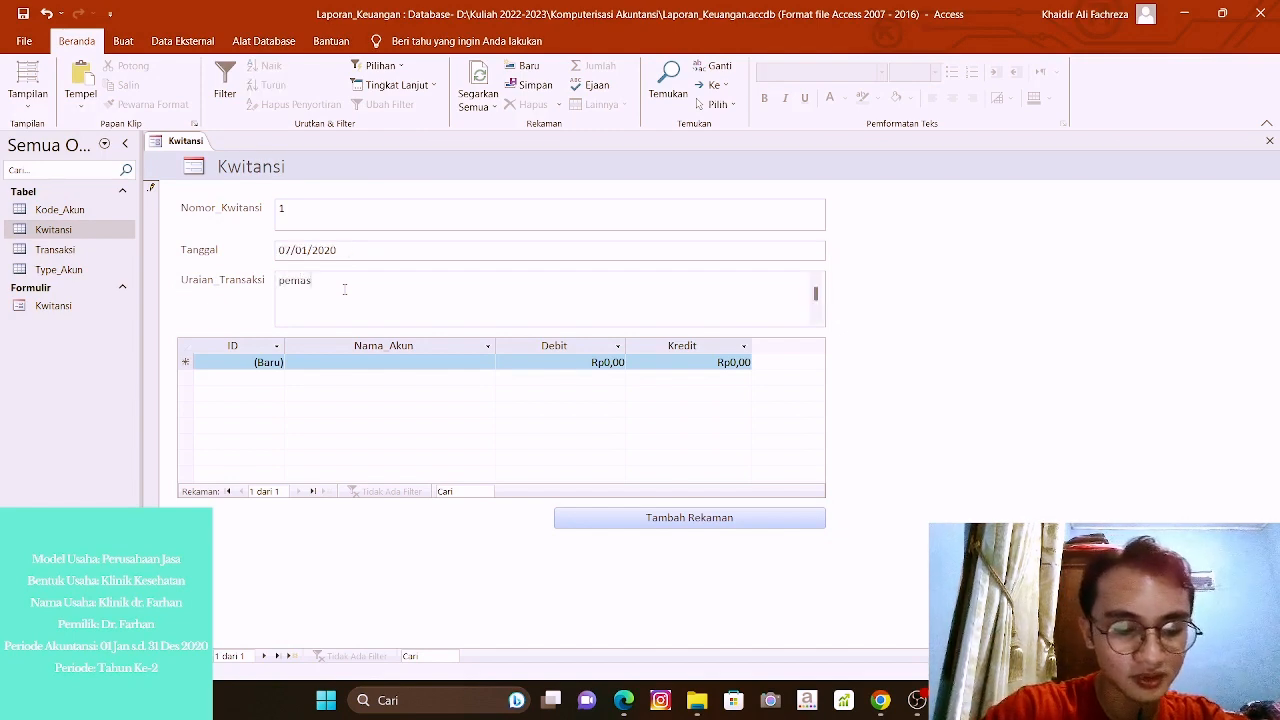
pyautogui.write('ukan m')
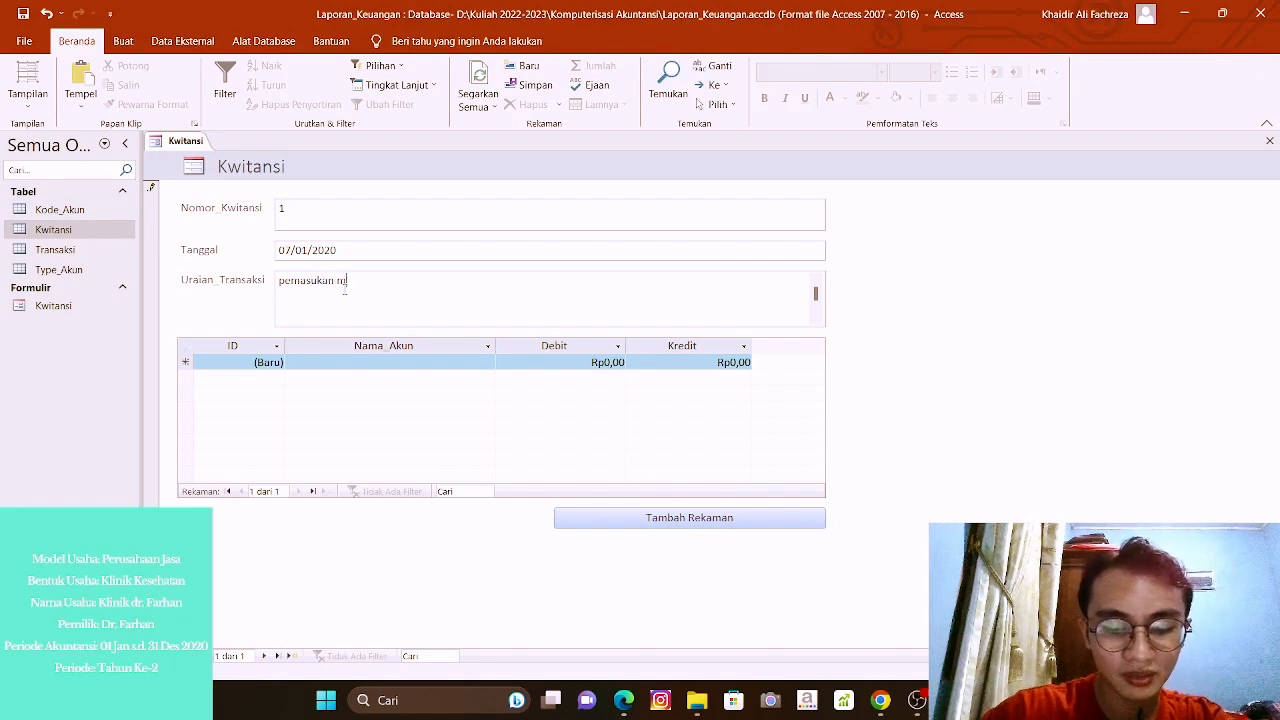
pyautogui.write('odal')
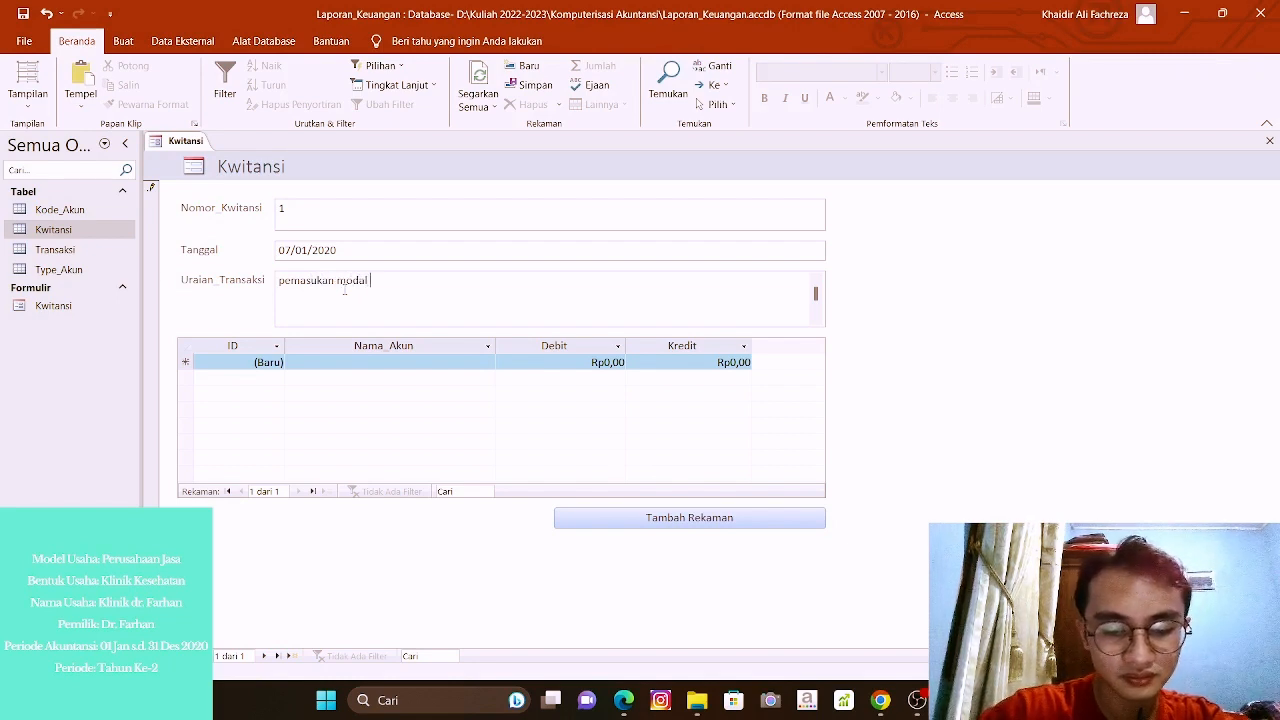
pyautogui.write(' tambah')
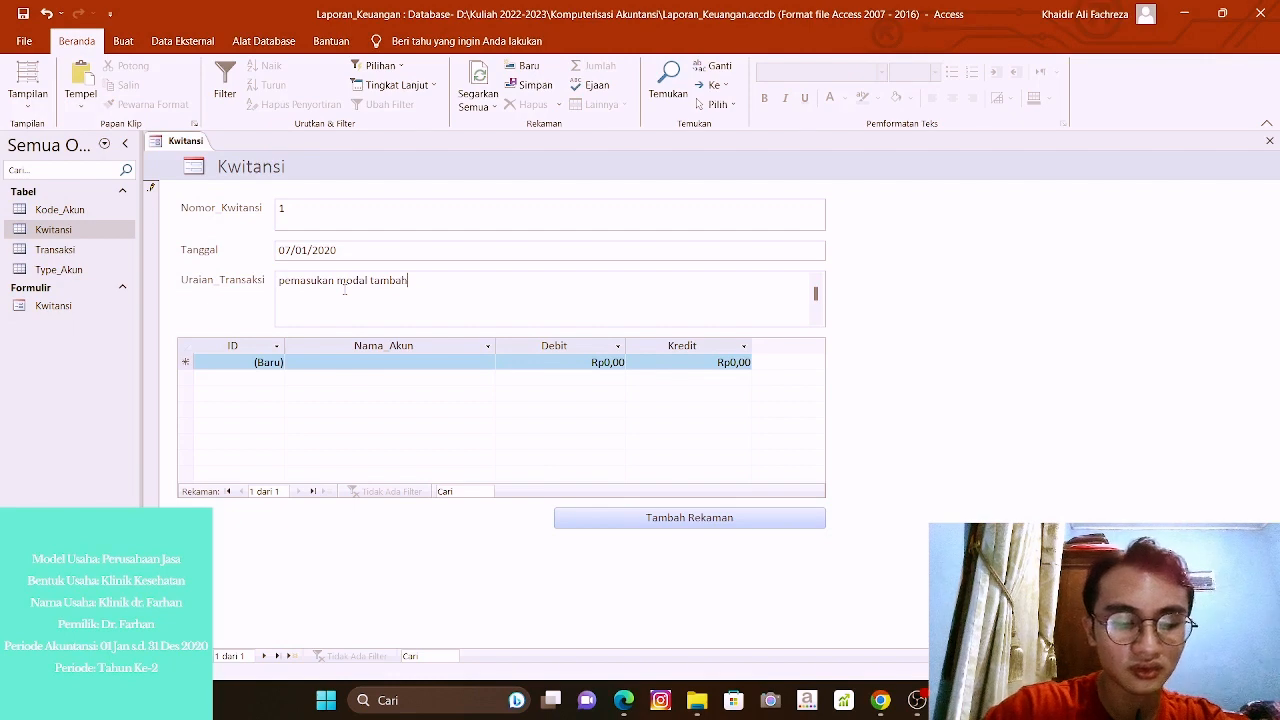
pyautogui.write('an')
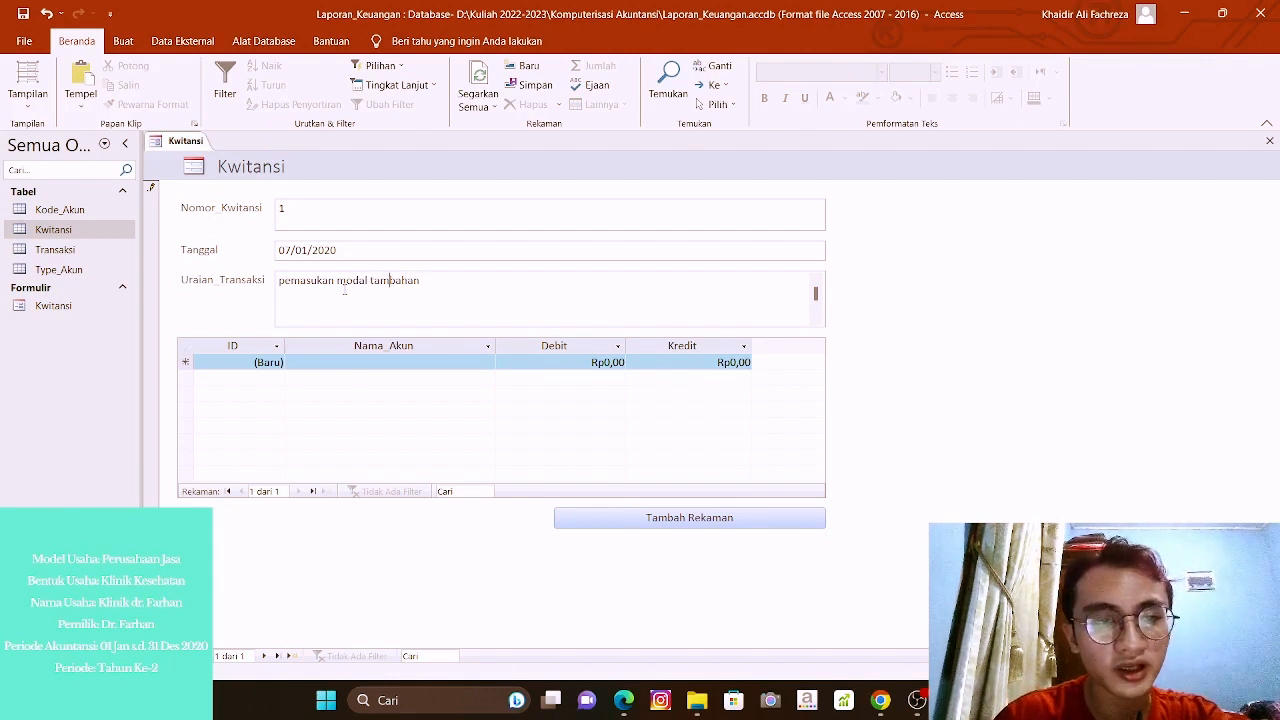
# Replace the word "pemasukan" with "Penyetoran" in the receipt's transaction description.
pyautogui.click(337, 284)
pyautogui.press('BackSpace')
pyautogui.press('BackSpace')
pyautogui.press('BackSpace')
pyautogui.press('BackSpace')
pyautogui.press('BackSpace')
pyautogui.press('BackSpace')
pyautogui.press('BackSpace')
pyautogui.press('BackSpace')
pyautogui.press('BackSpace')
pyautogui.press('BackSpace')
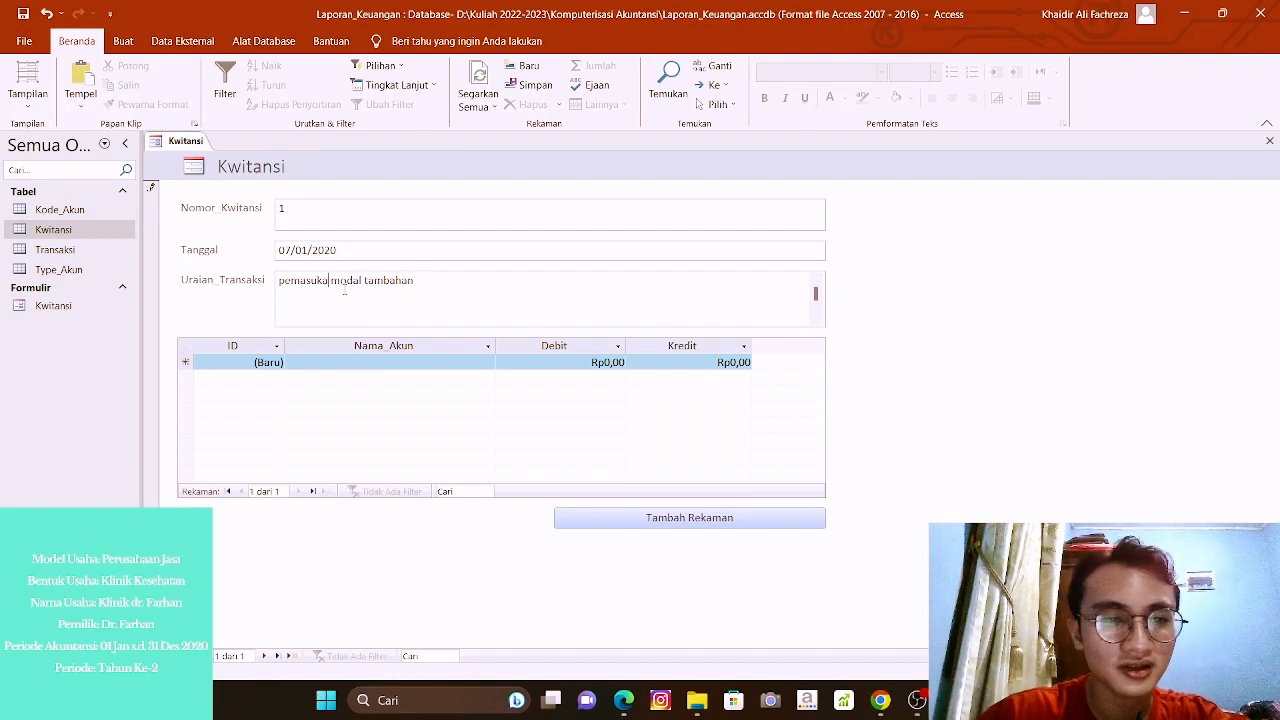
pyautogui.write('Penyetora')
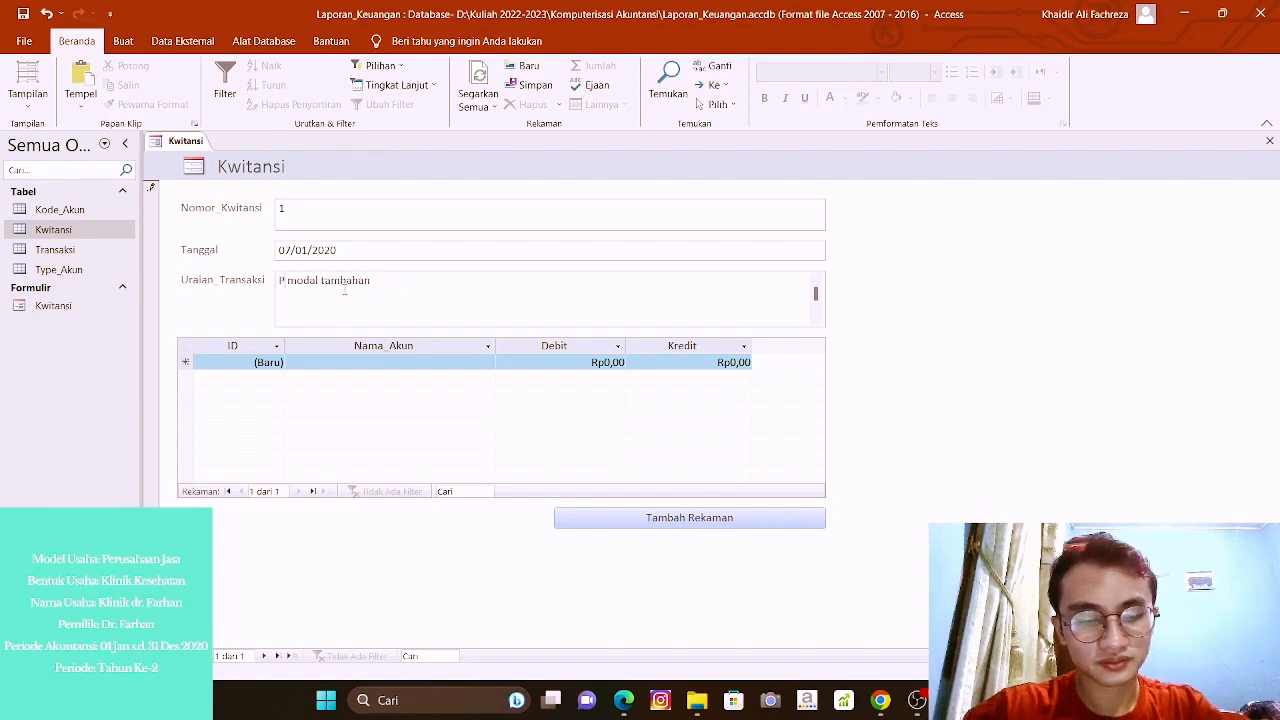
pyautogui.write('n')
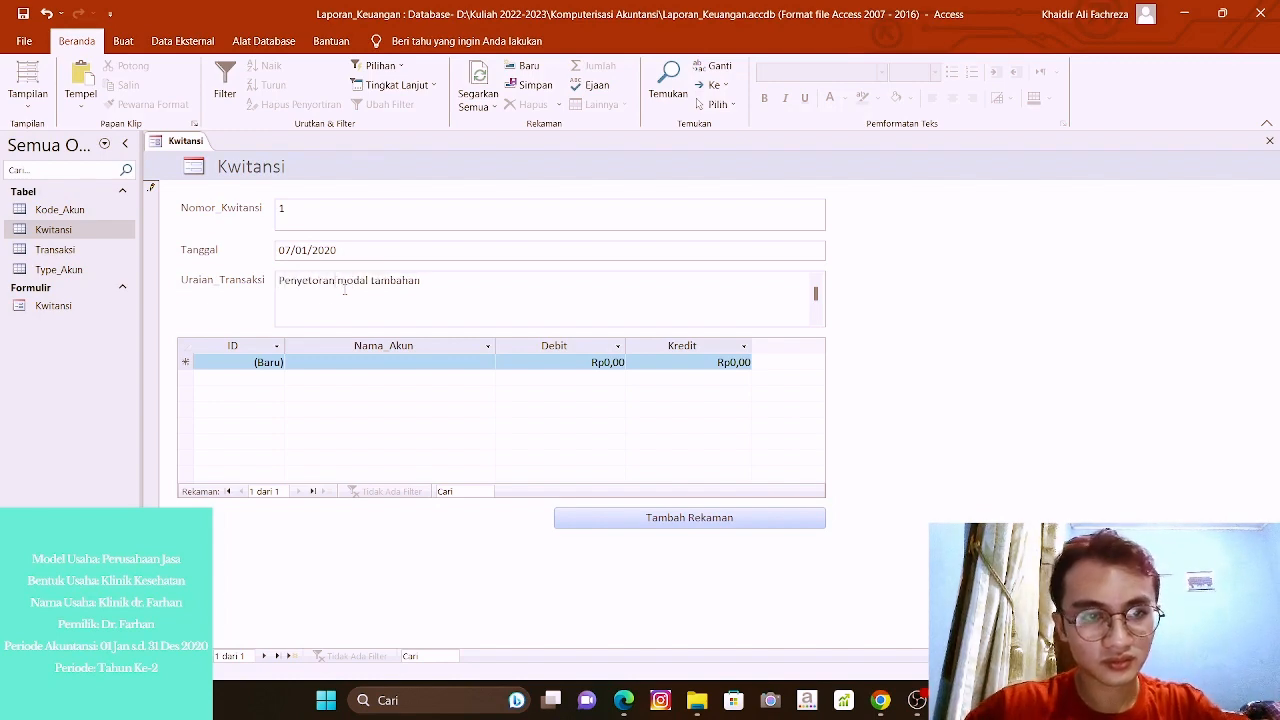
# Look through the account names available for Nama_Akun in the subform's first row, leaving it without a selection.
pyautogui.click(350, 366)
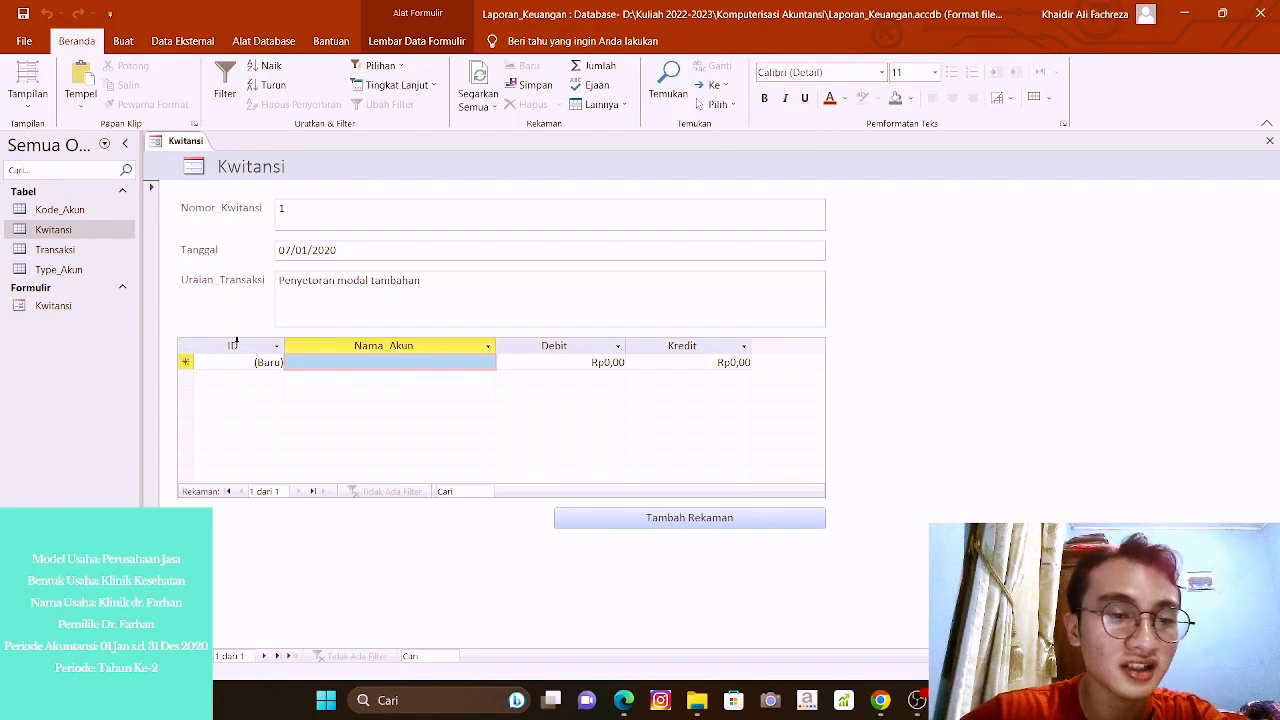
pyautogui.click(337, 361)
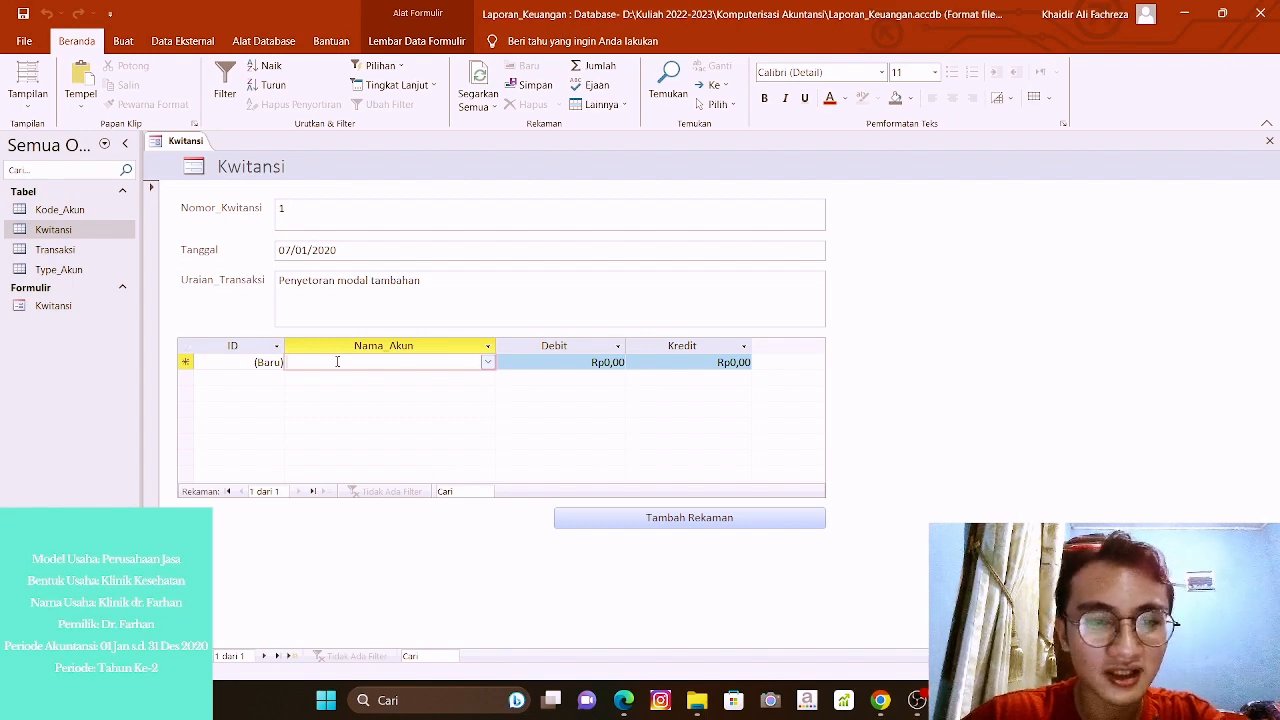
pyautogui.click(487, 363)
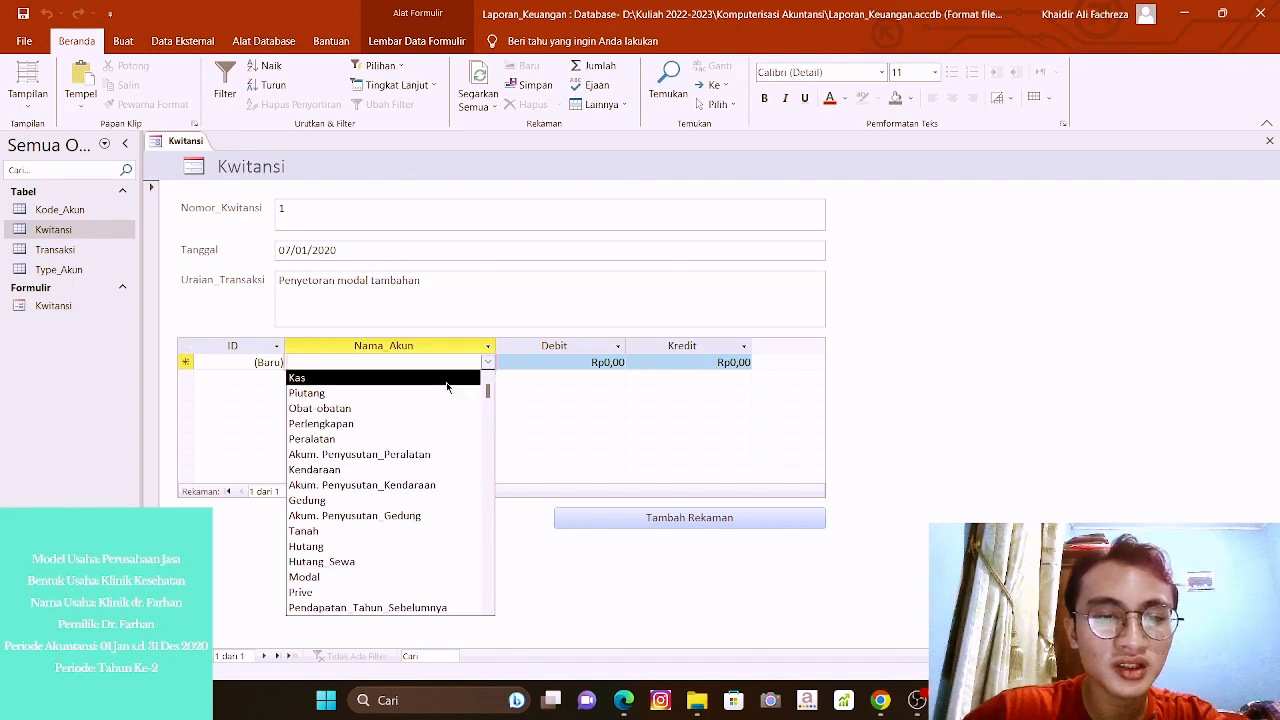
pyautogui.scroll(-2, 383, 408)
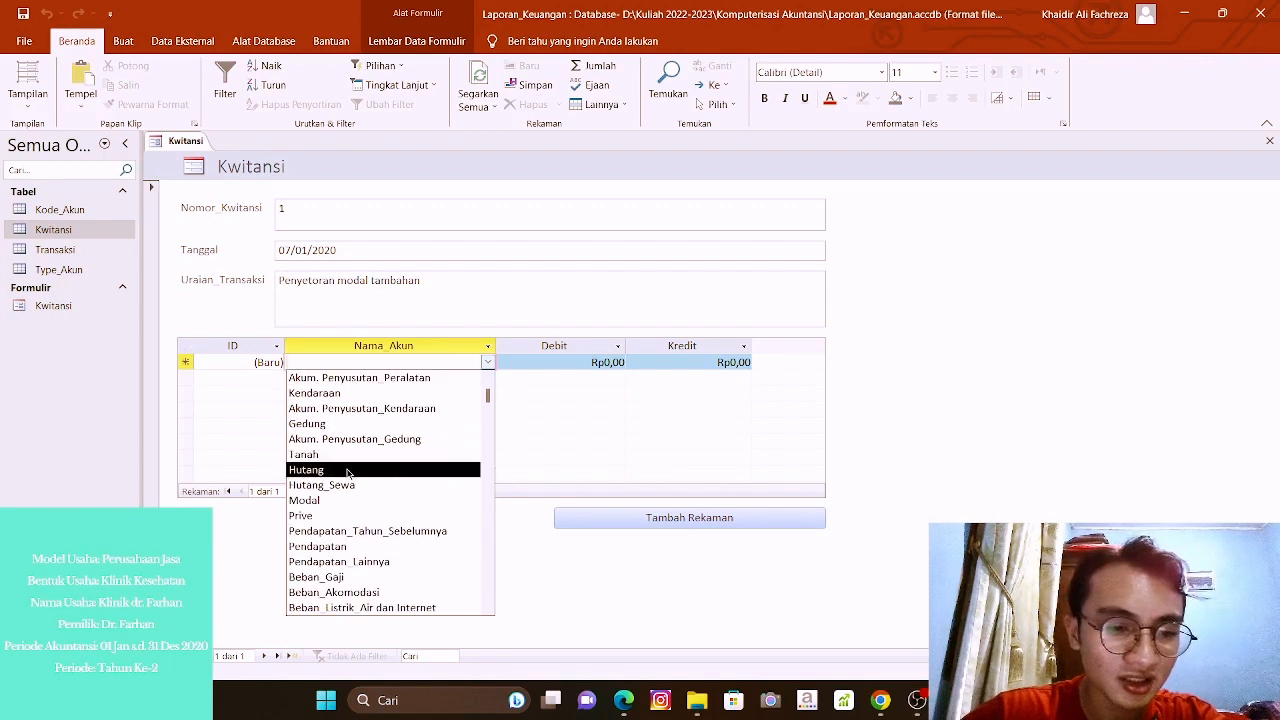
pyautogui.scroll(-4, 384, 454)
pyautogui.scroll(1, 380, 455)
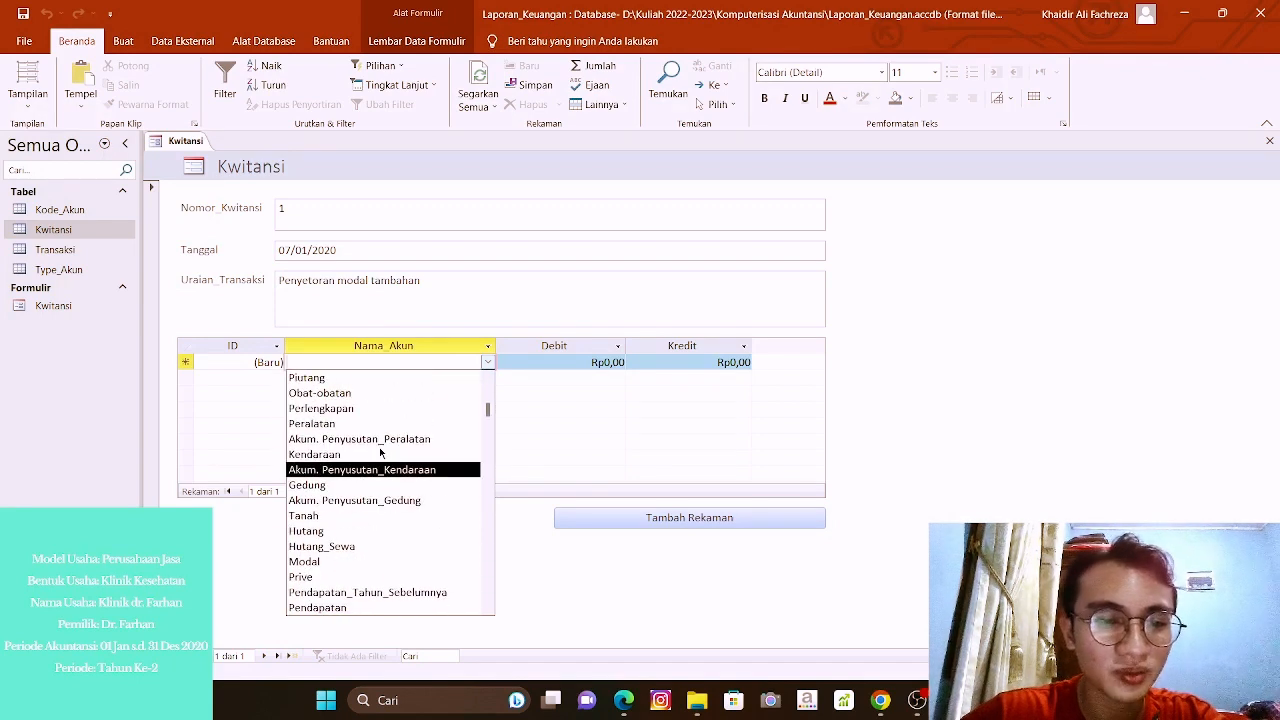
pyautogui.scroll(-4, 380, 450)
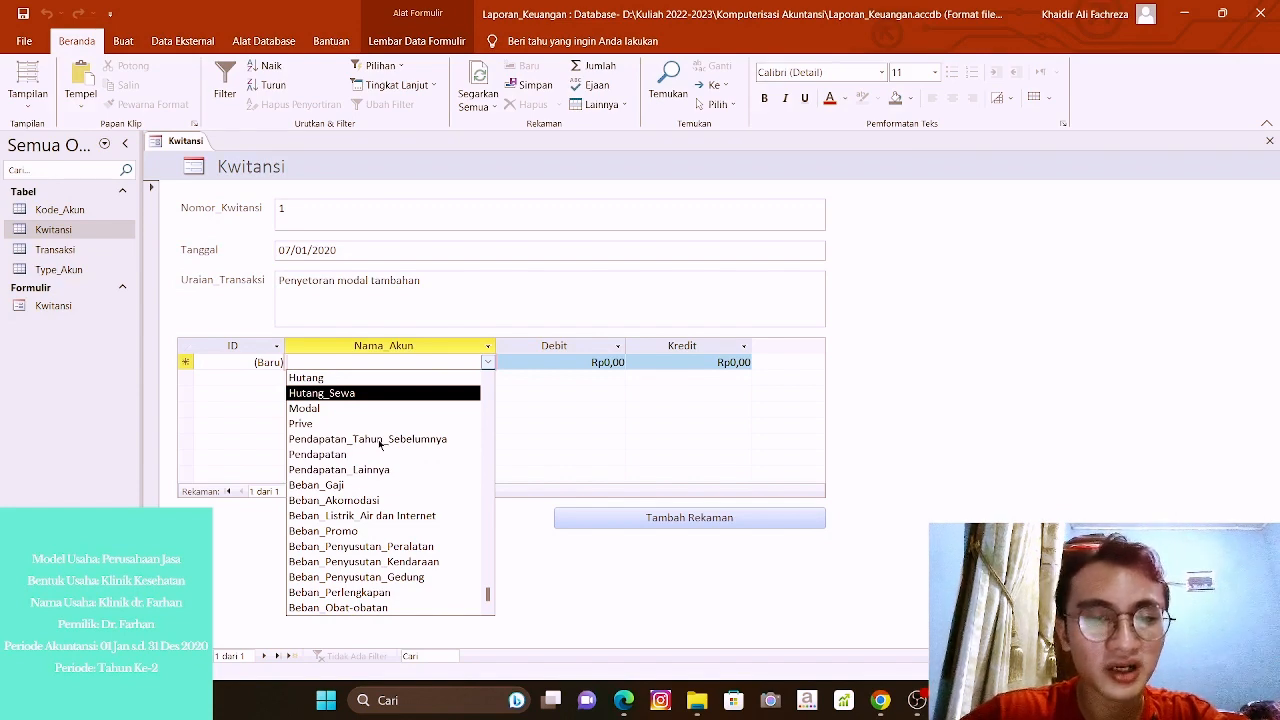
pyautogui.click(529, 407)
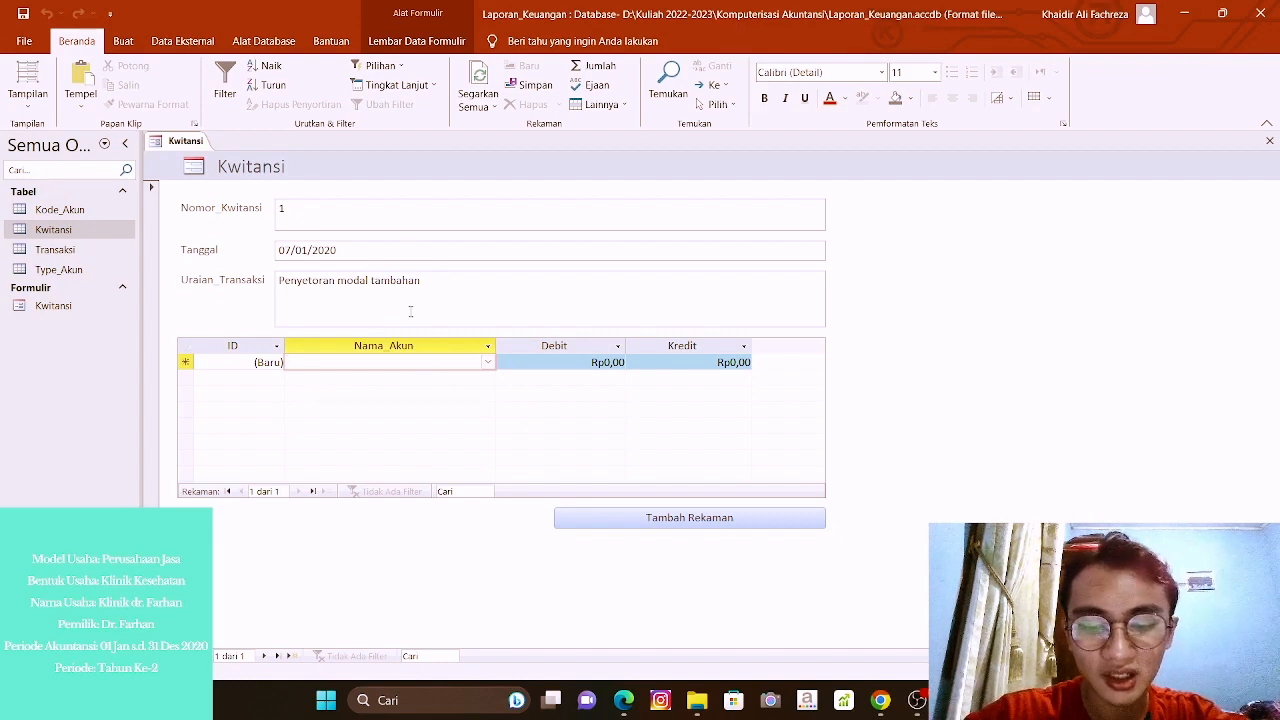
# Fill the subform's first row with the account Kas and a Debit of 500000000.
pyautogui.write('Kas')
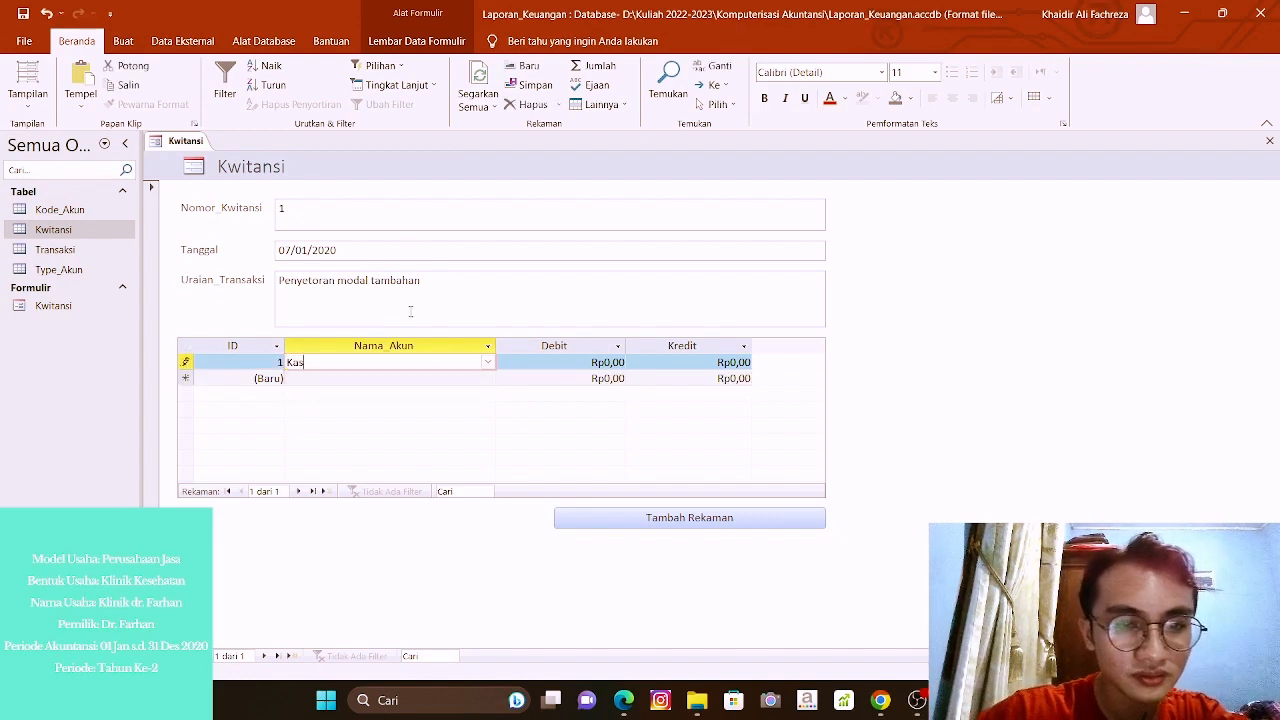
pyautogui.click(568, 361)
pyautogui.doubleClick(568, 361)
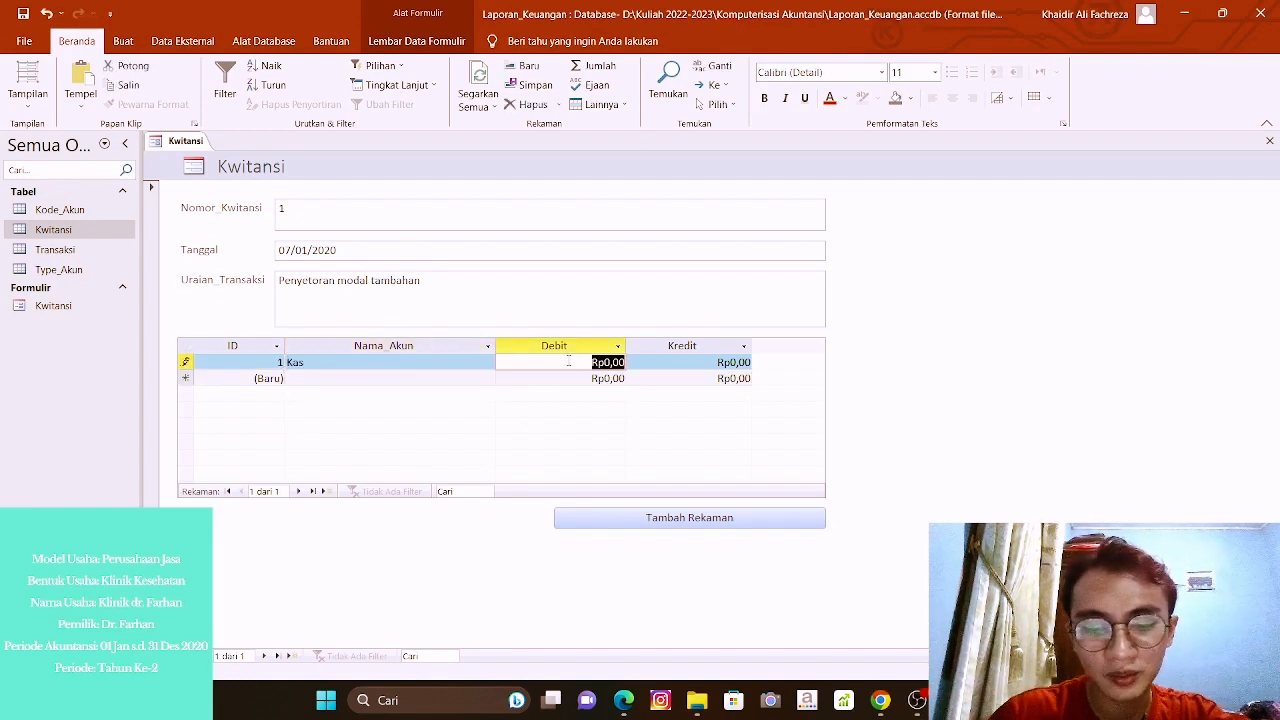
pyautogui.write('50000000.000.00')
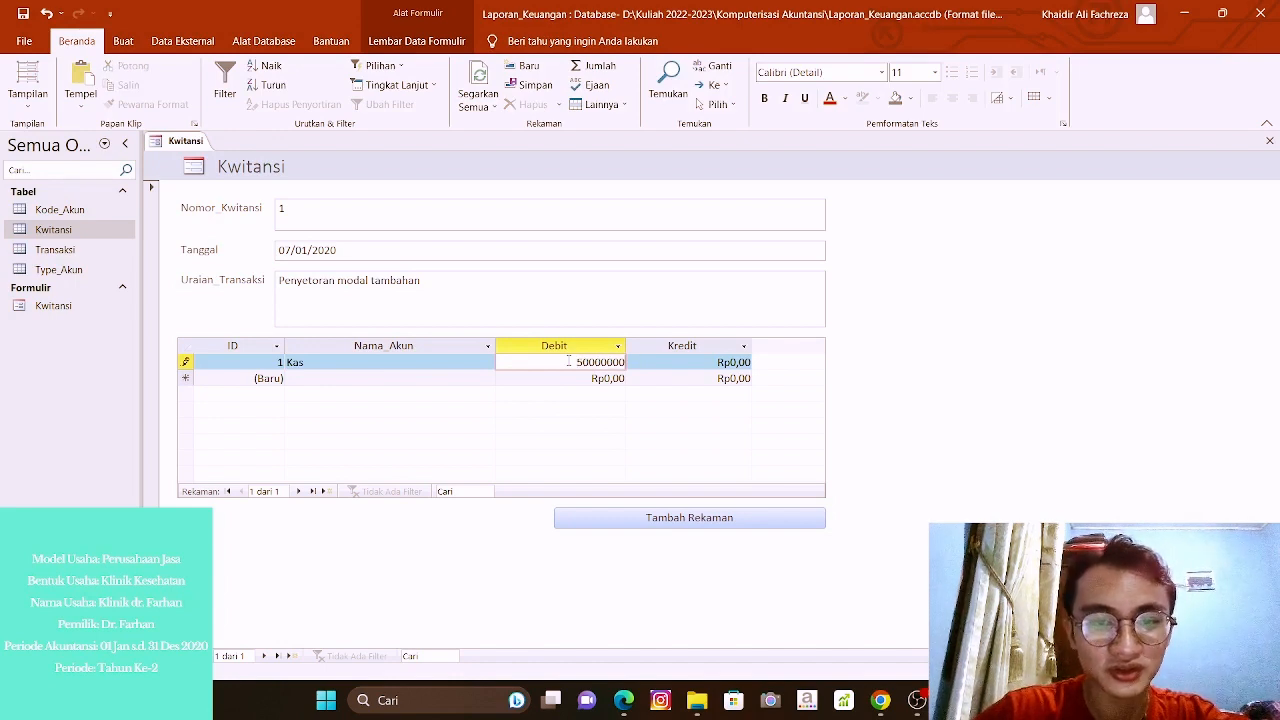
pyautogui.write('0')
pyautogui.press('Tab')
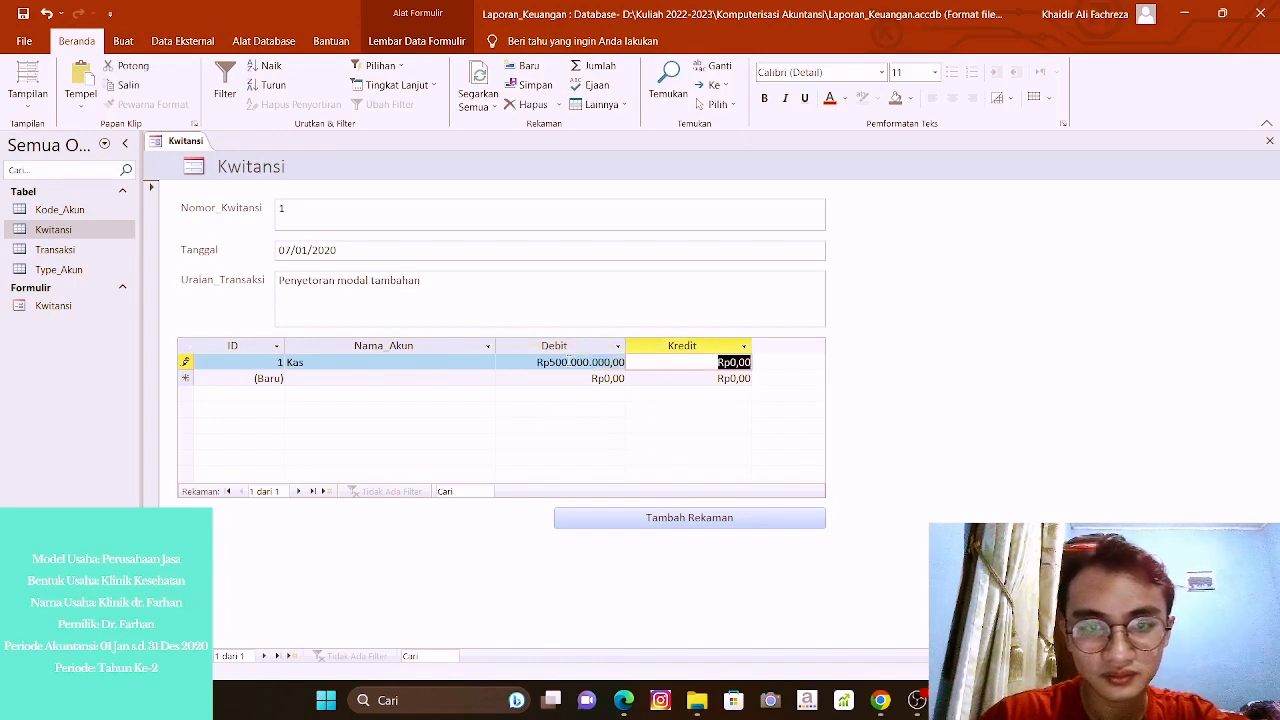
pyautogui.press('Tab')
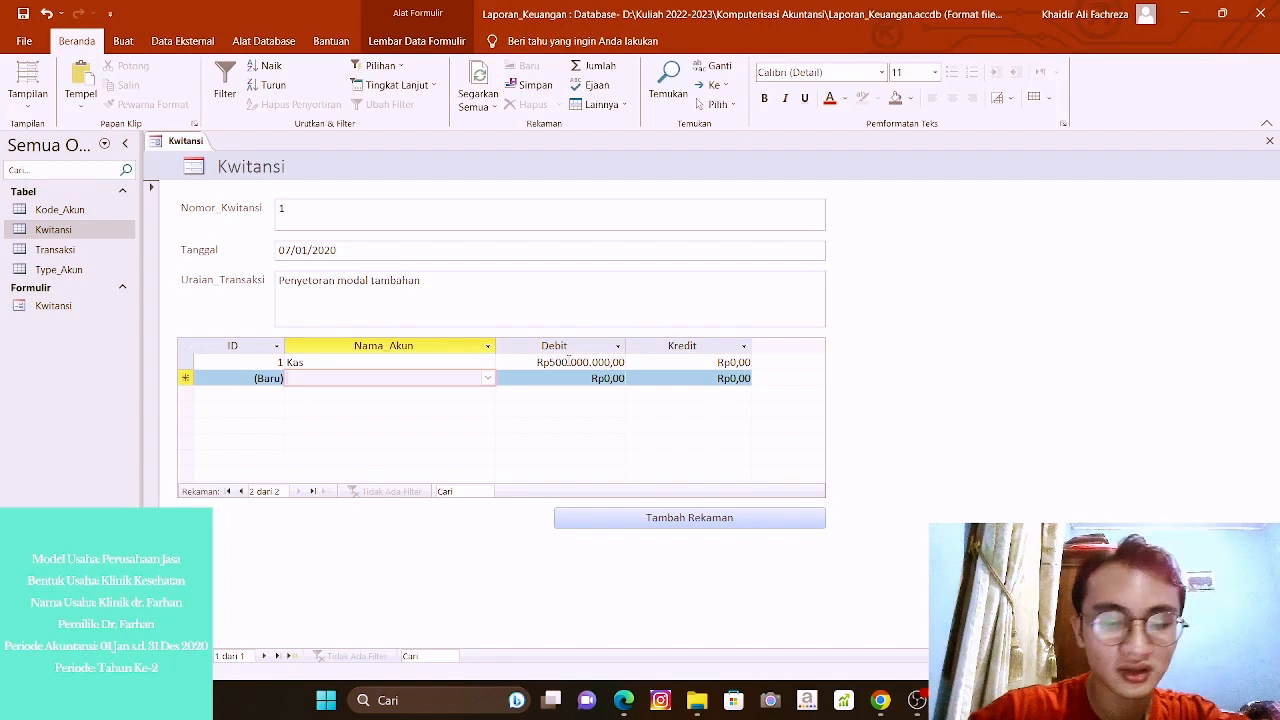
# Fill the subform's second row with the account Modal and a Kredit of 500000000.
pyautogui.write('Moda')
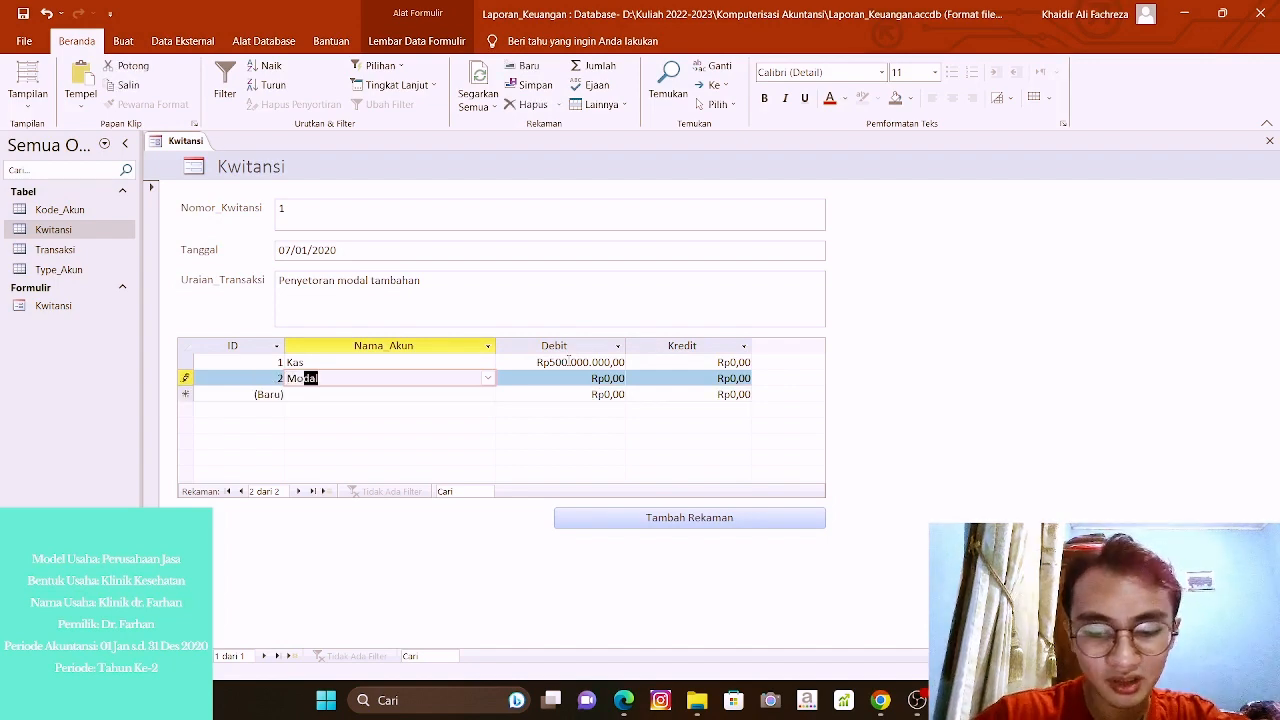
pyautogui.write('l')
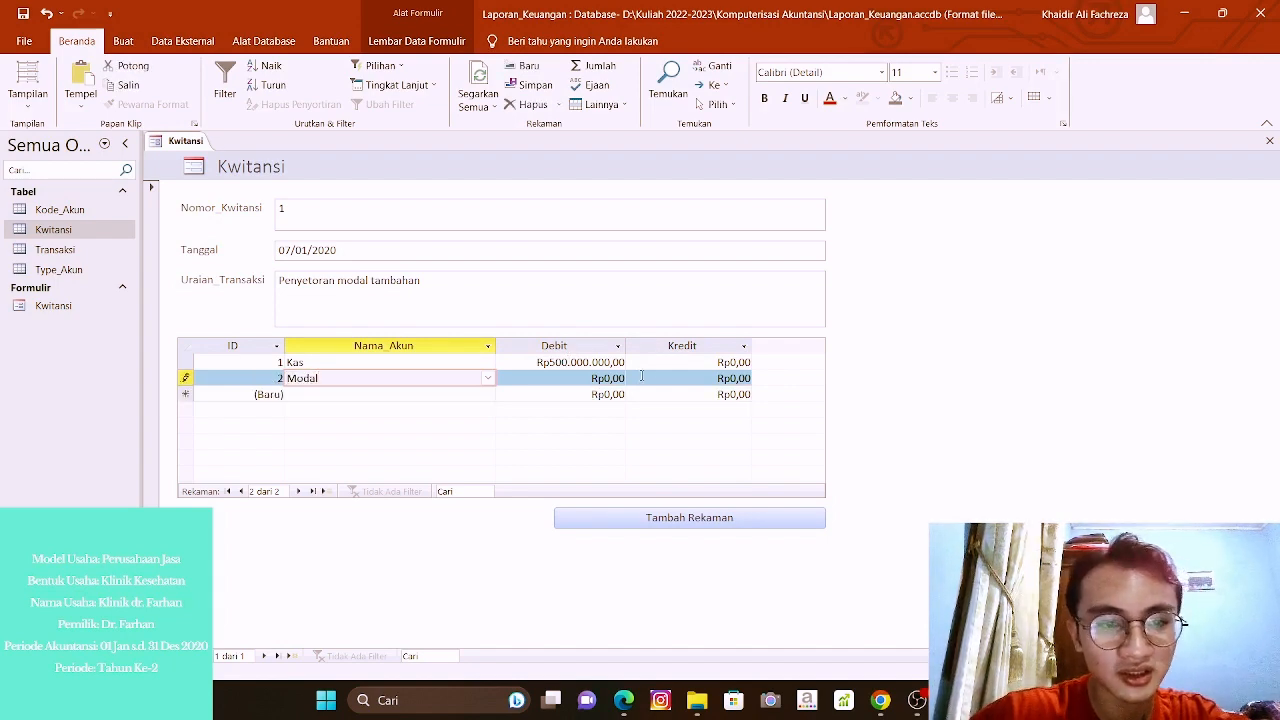
pyautogui.click(691, 381)
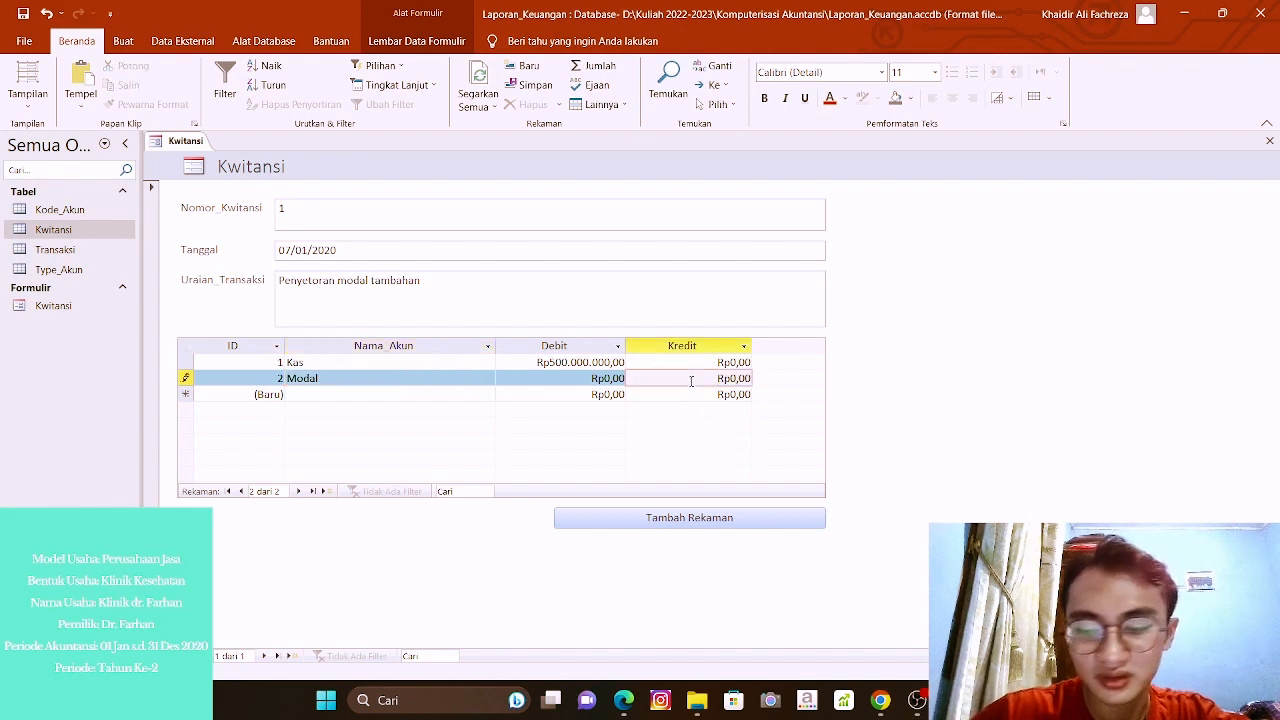
pyautogui.write('500000000')
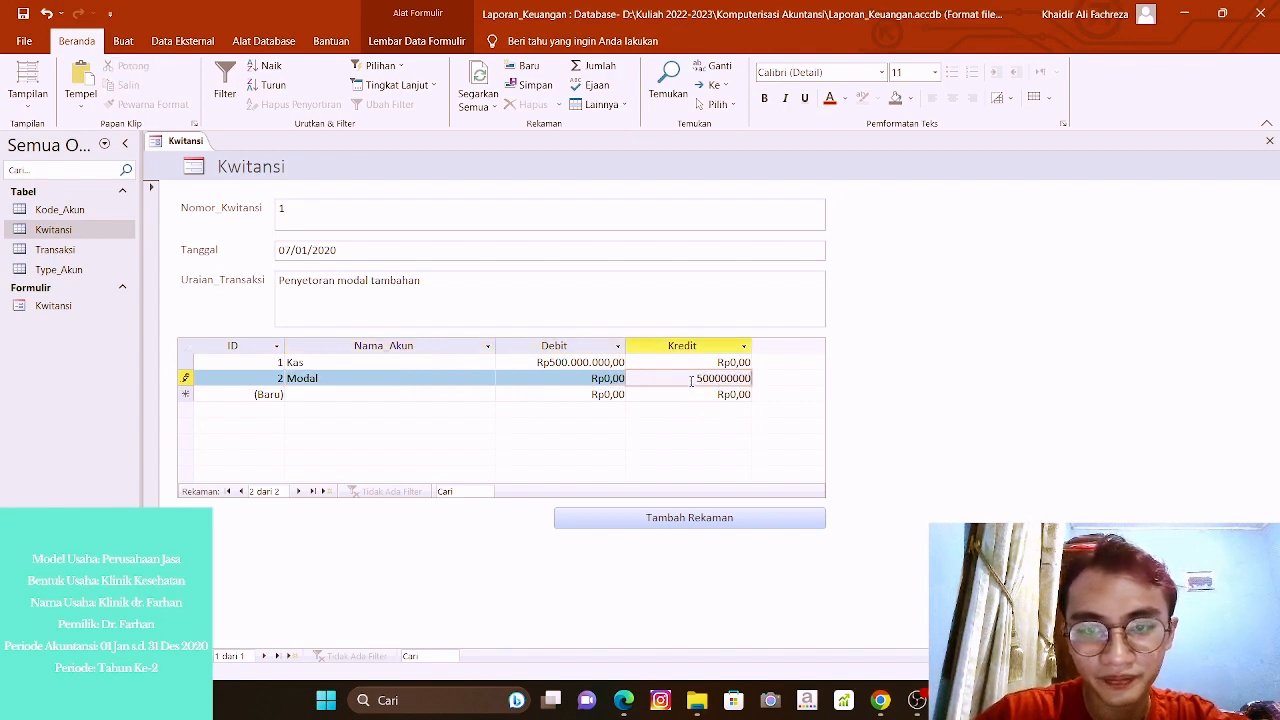
pyautogui.press('Tab')
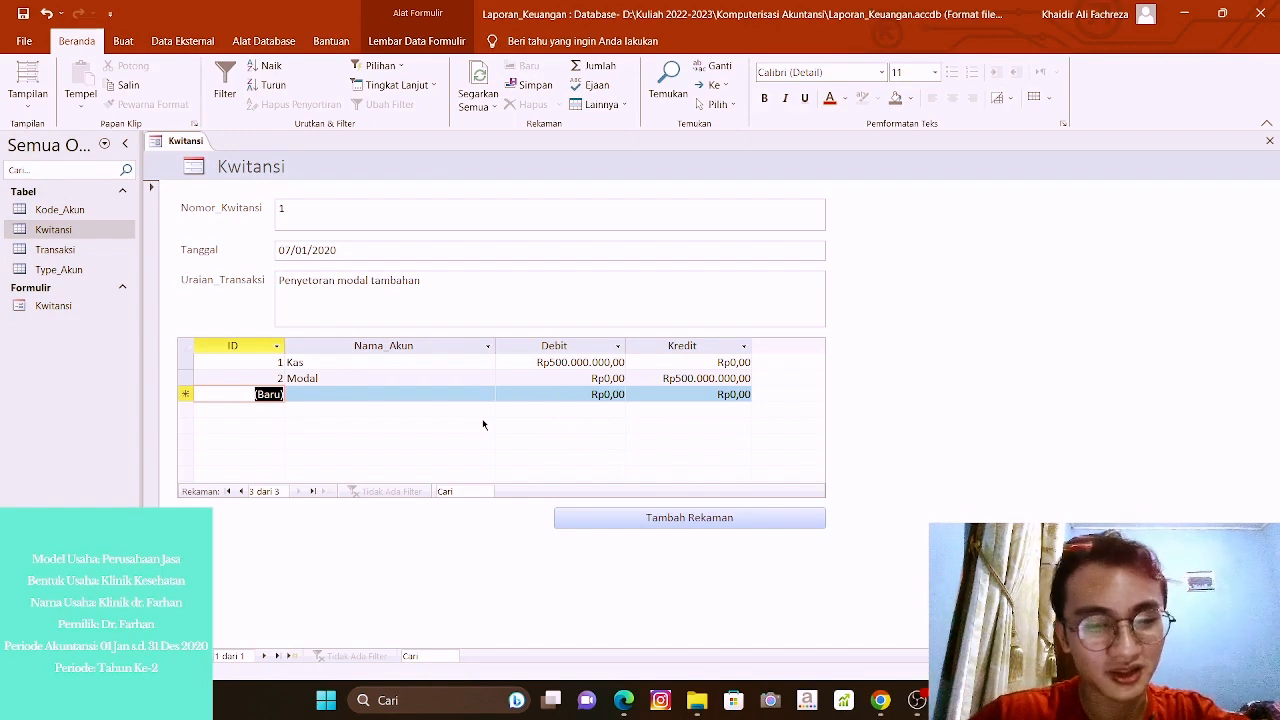
# Add a blank receipt record with Tambah Rekaman, check the previous receipt, and return to the blank record.
pyautogui.click(660, 518)
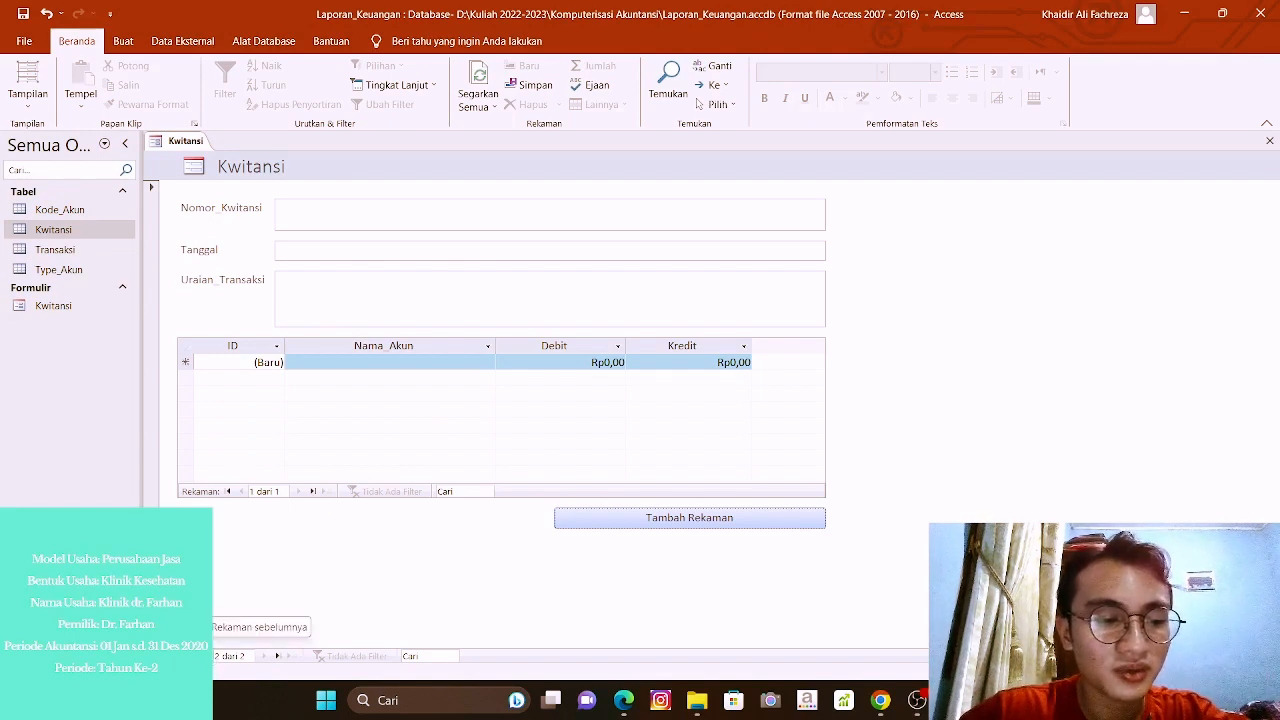
pyautogui.click(200, 656)
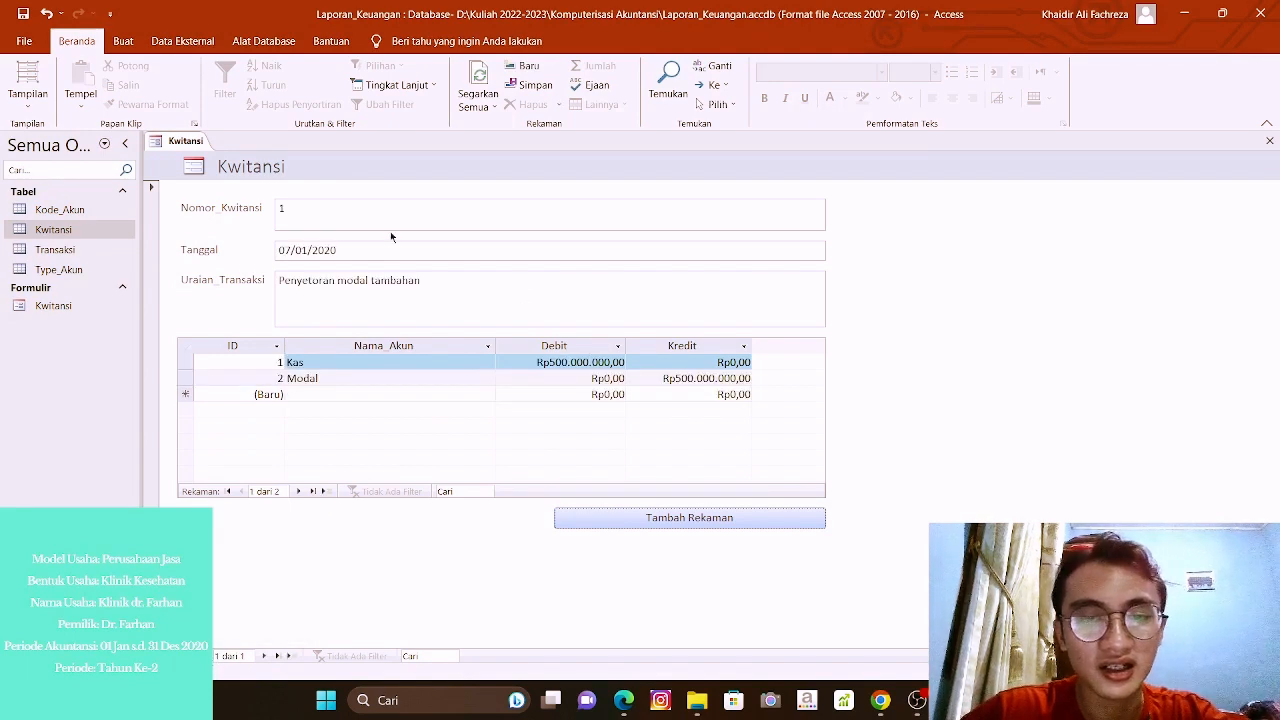
pyautogui.click(265, 656)
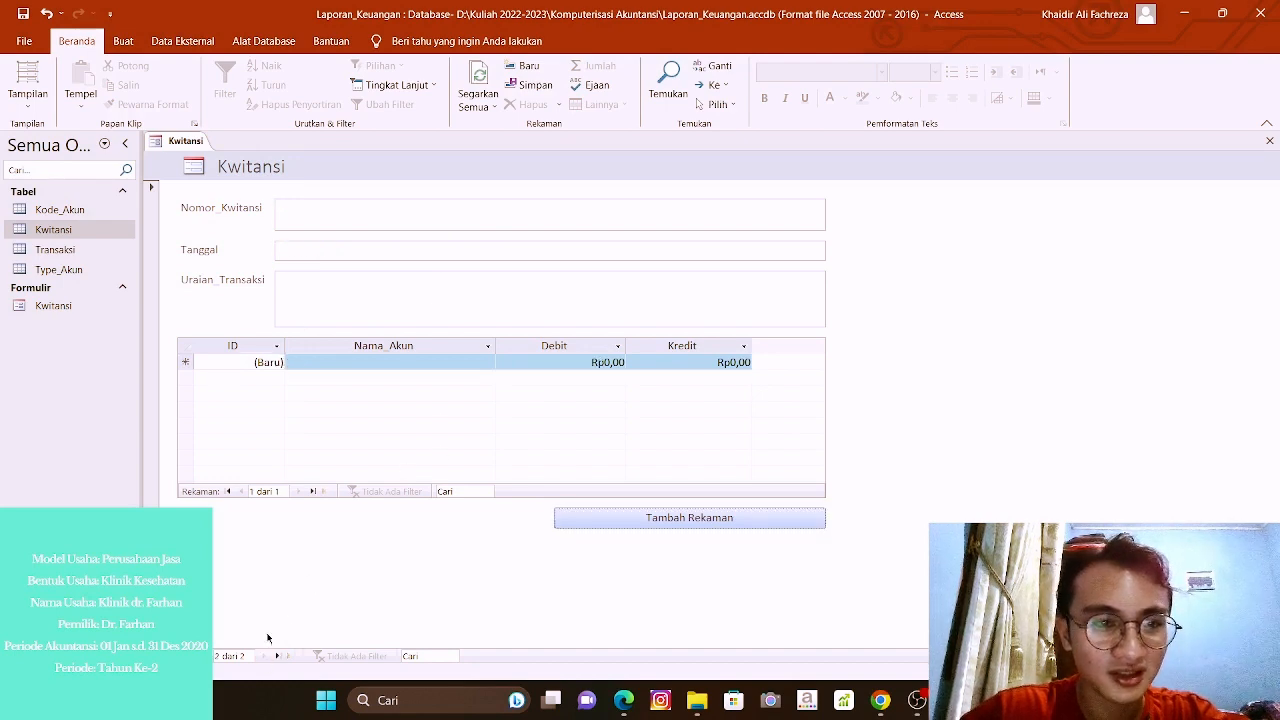
# Enter 2 as the Nomor_Kwitansi and 21 Januari 2020 as the Tanggal of the blank receipt, correcting the month's spelling.
pyautogui.click(345, 212)
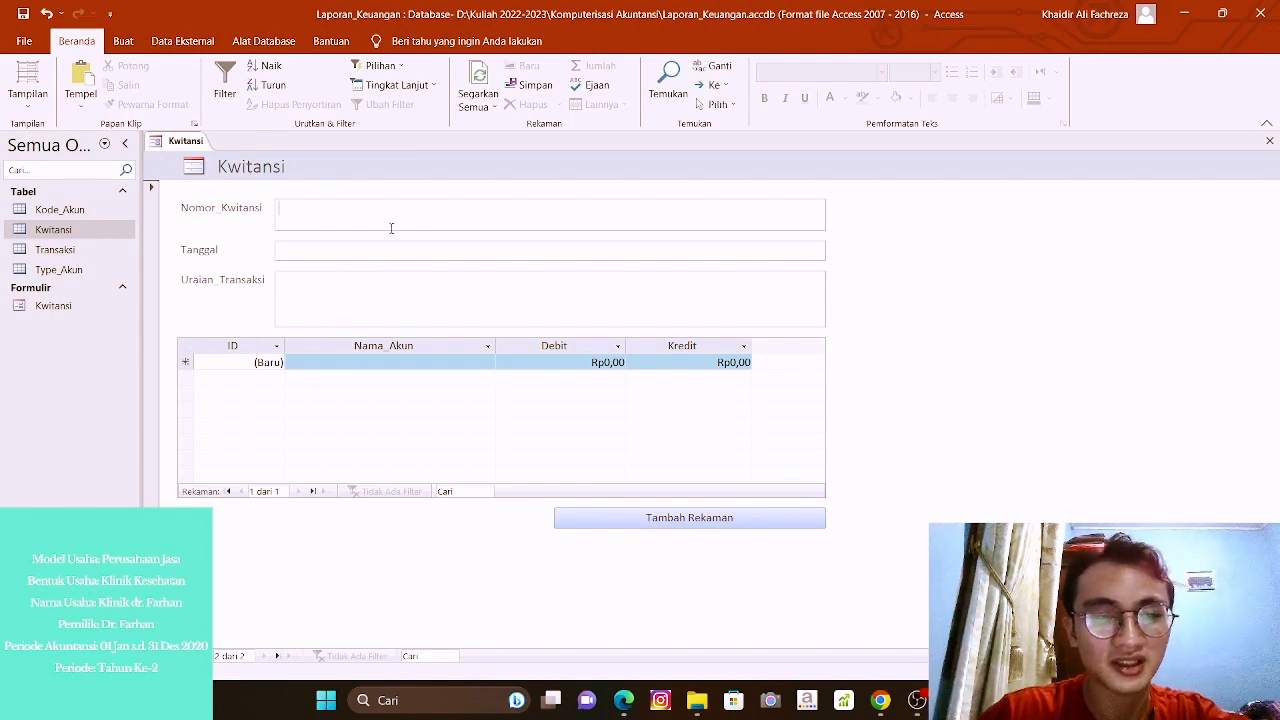
pyautogui.write('2')
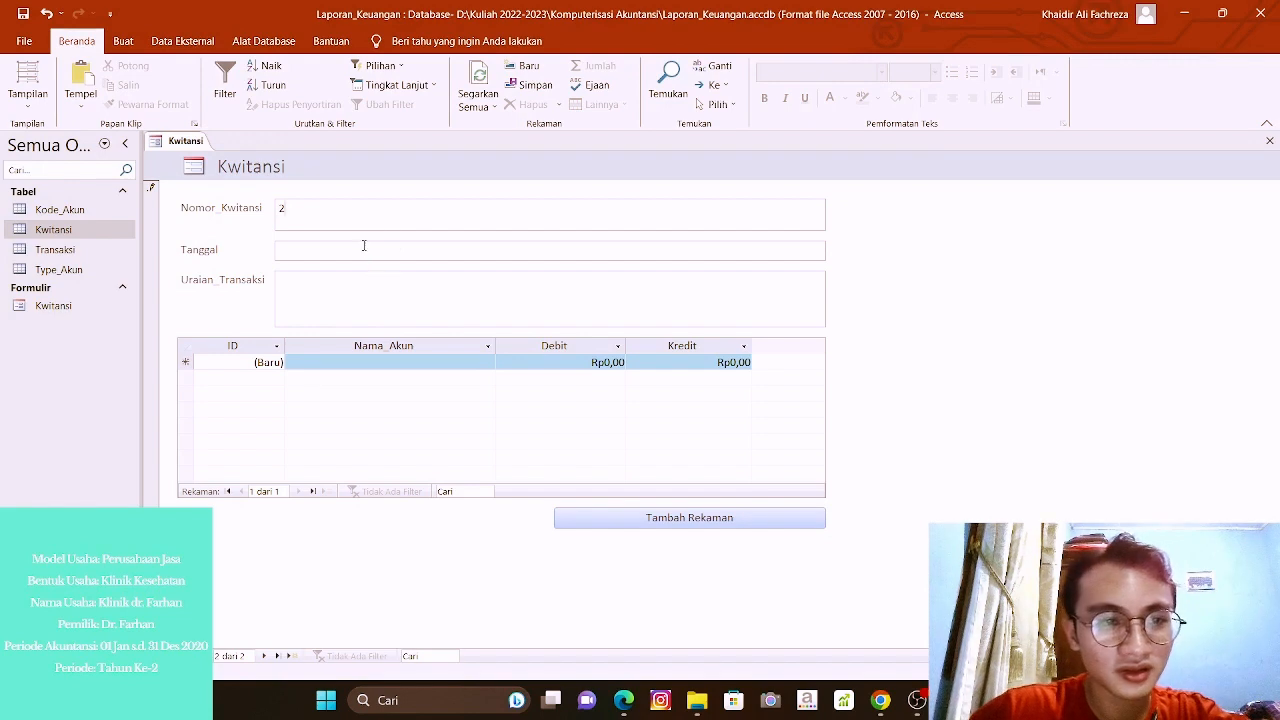
pyautogui.click(364, 245)
pyautogui.write('2')
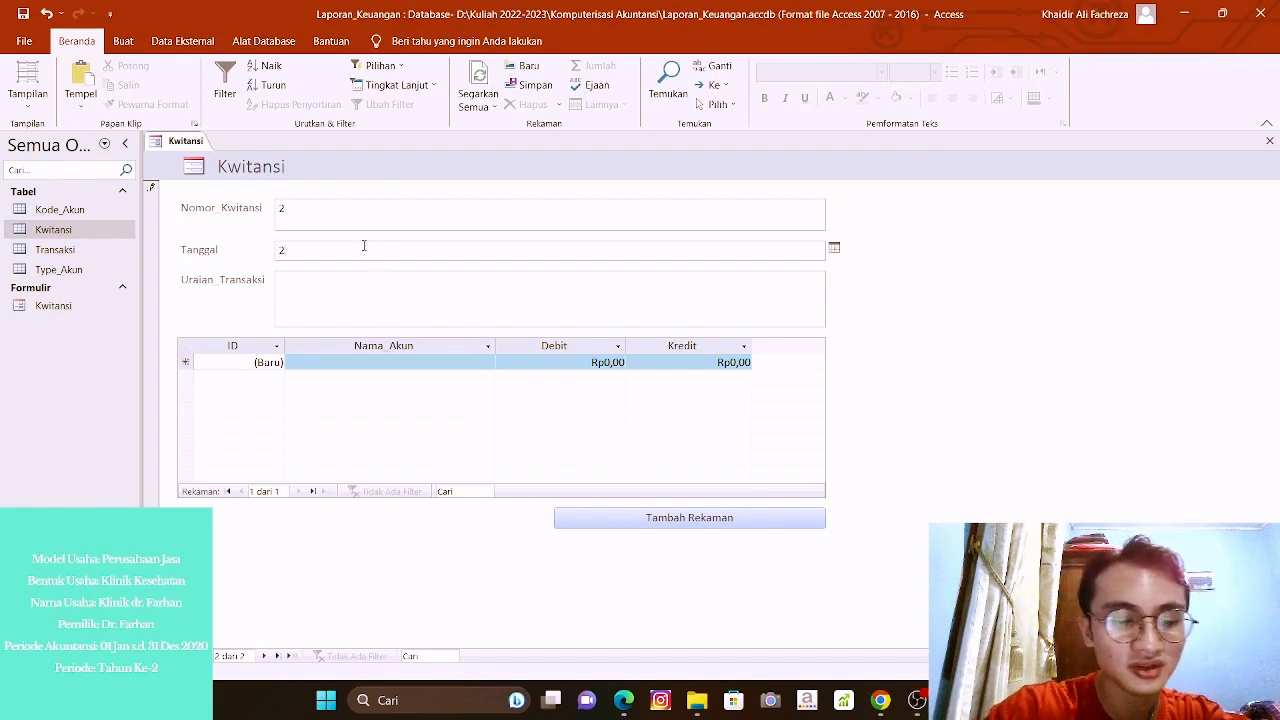
pyautogui.write('1 Jan')
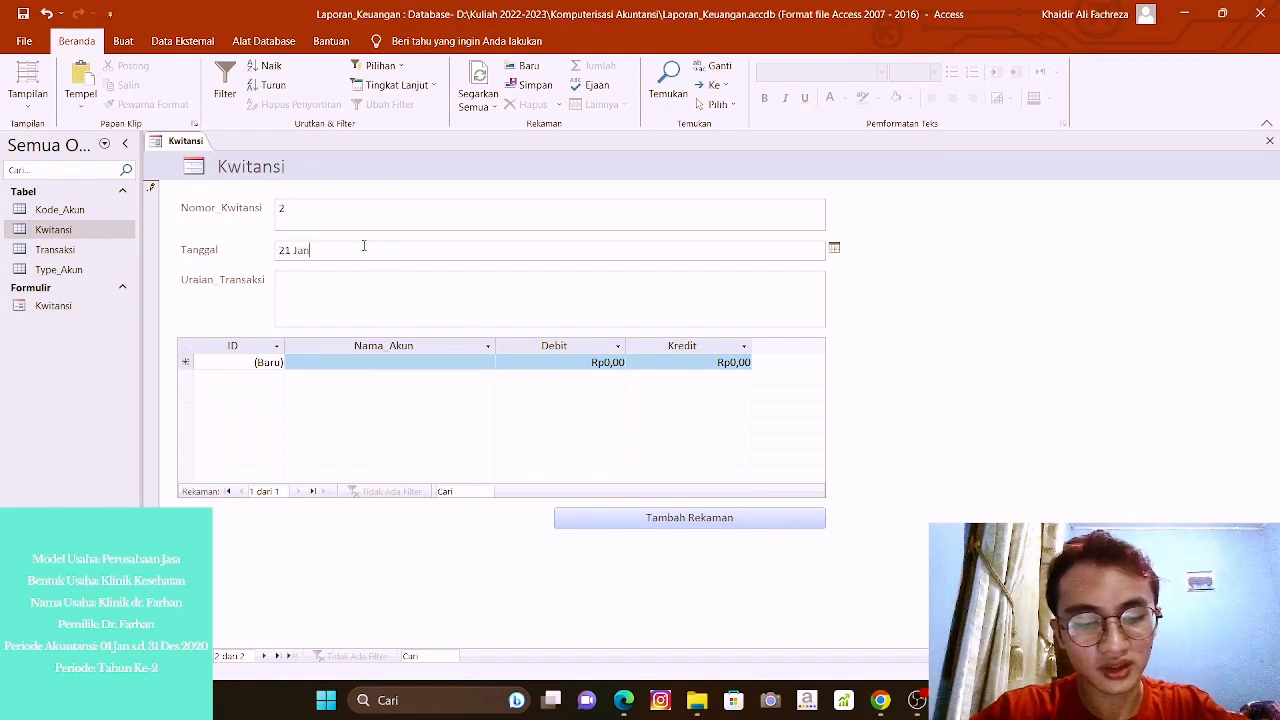
pyautogui.write('uari 2020')
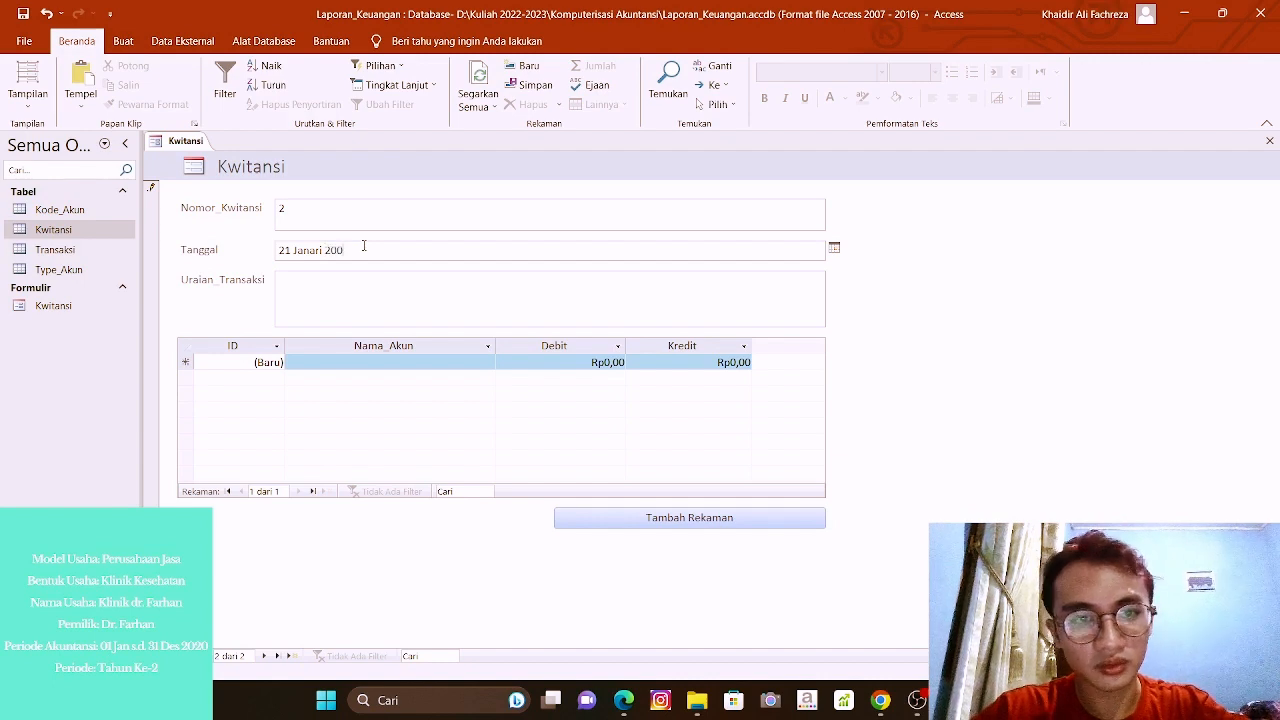
pyautogui.press('Return')
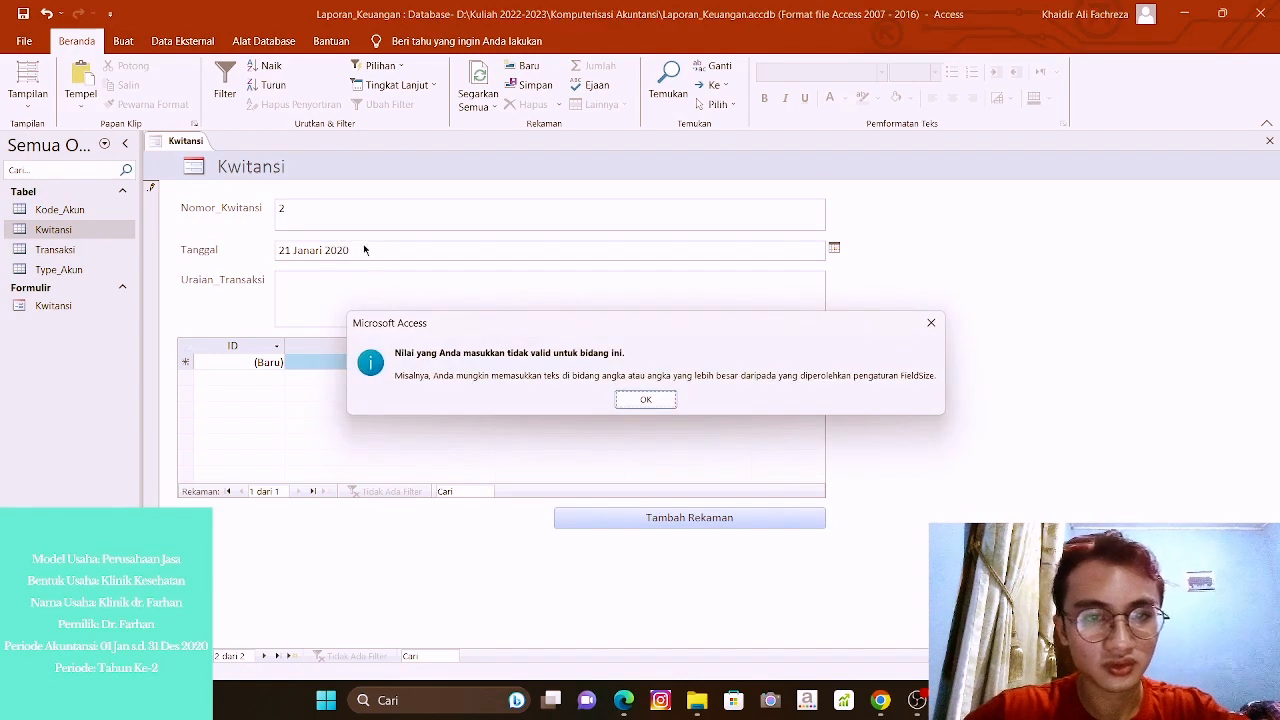
pyautogui.press('Return')
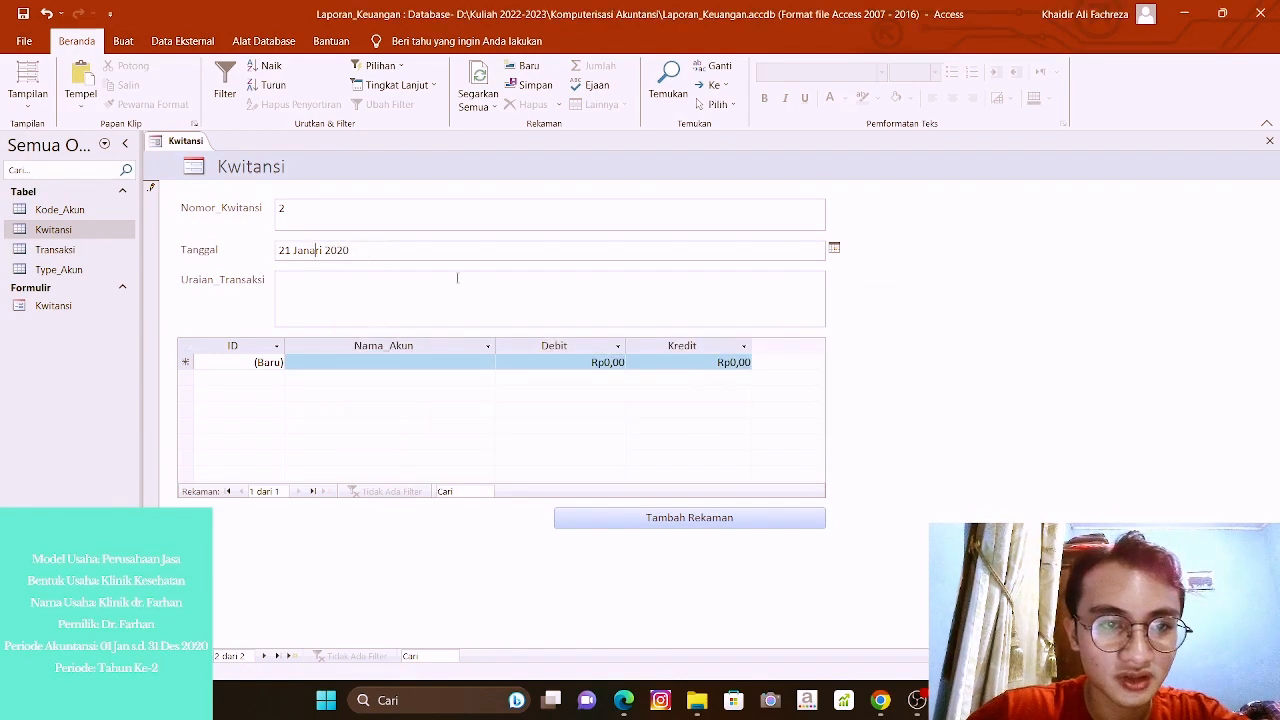
pyautogui.click(458, 284)
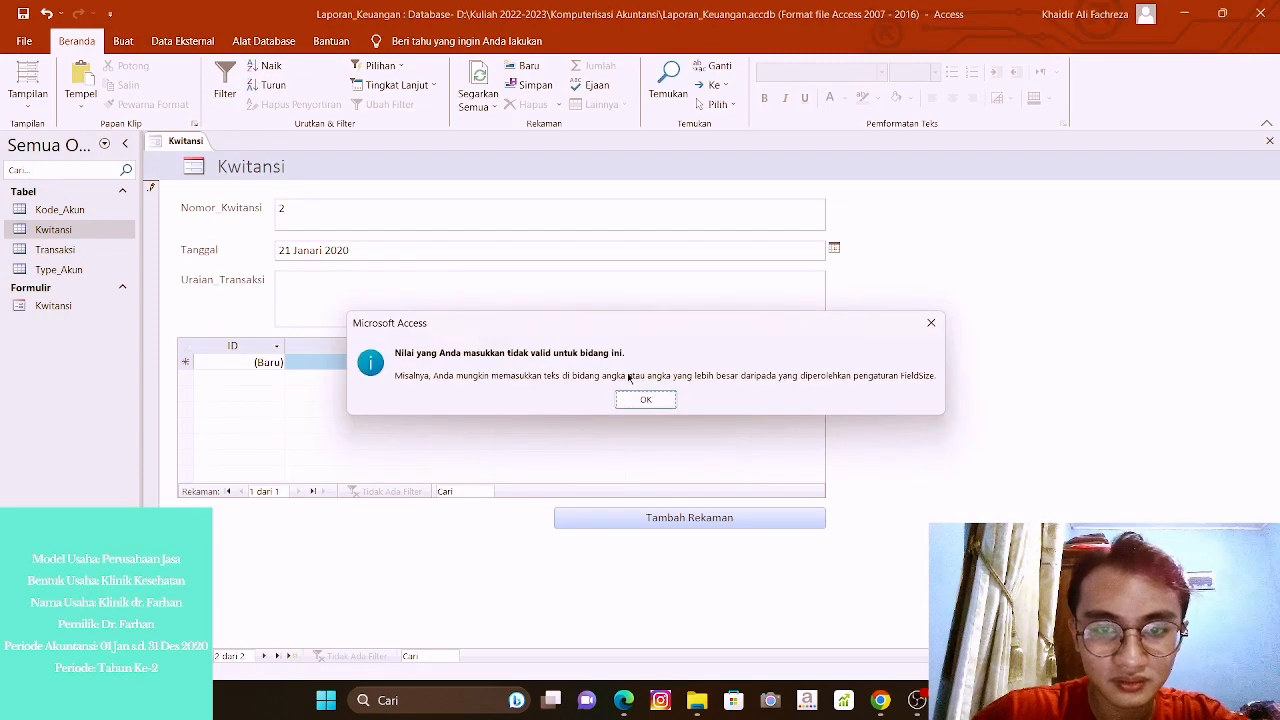
pyautogui.click(645, 399)
pyautogui.press('BackSpace')
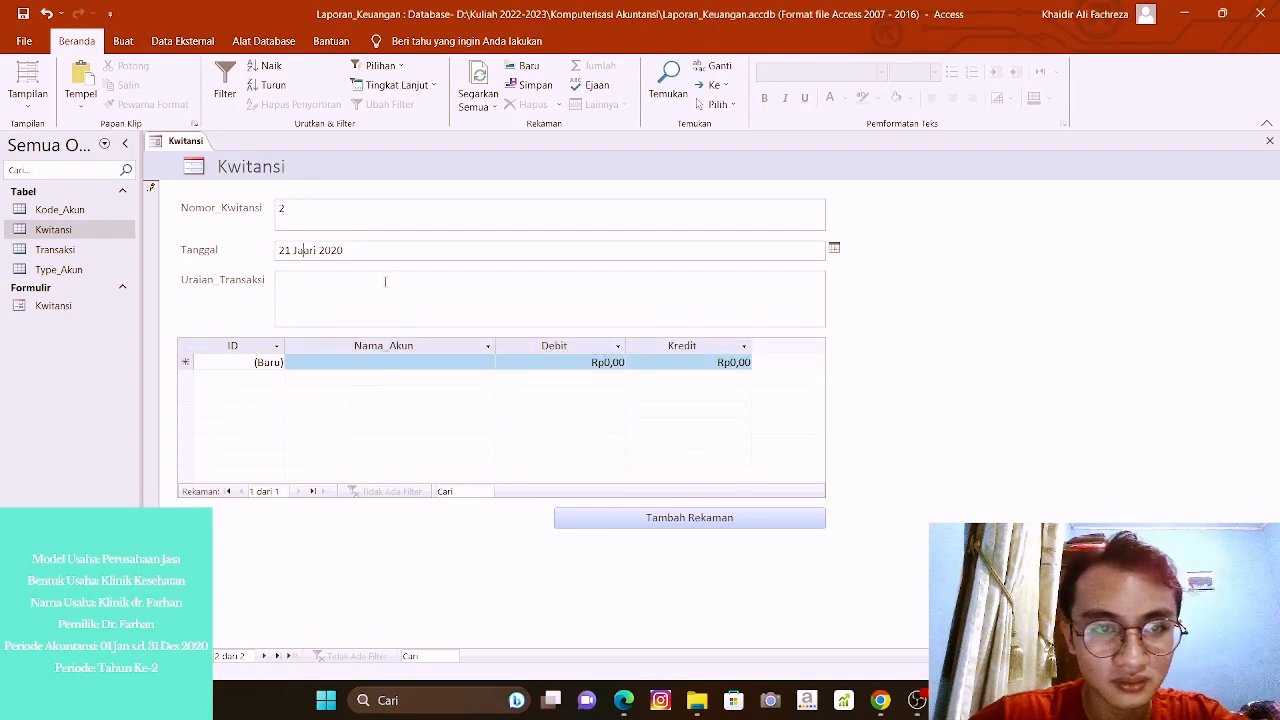
pyautogui.write('nu')
# Enter "Pembelian Obat-obatan" as the Uraian_Transaksi of receipt 2.
pyautogui.click(385, 281)
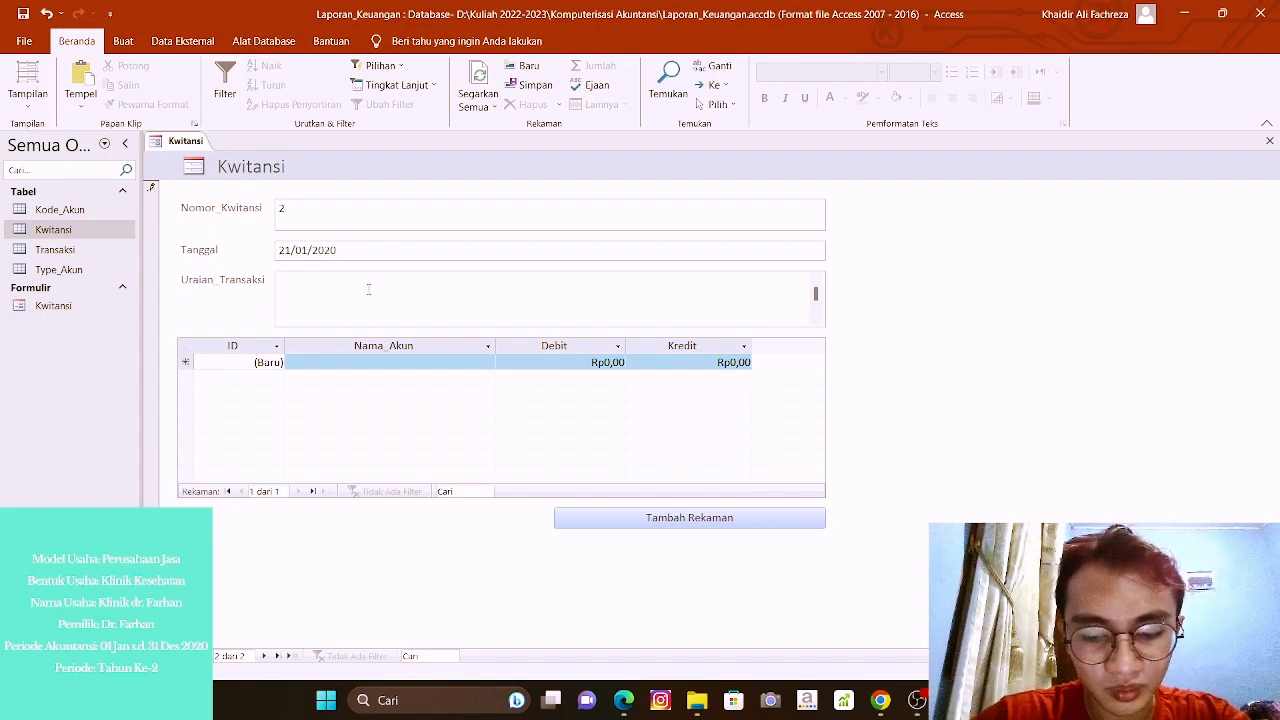
pyautogui.write('Pembel')
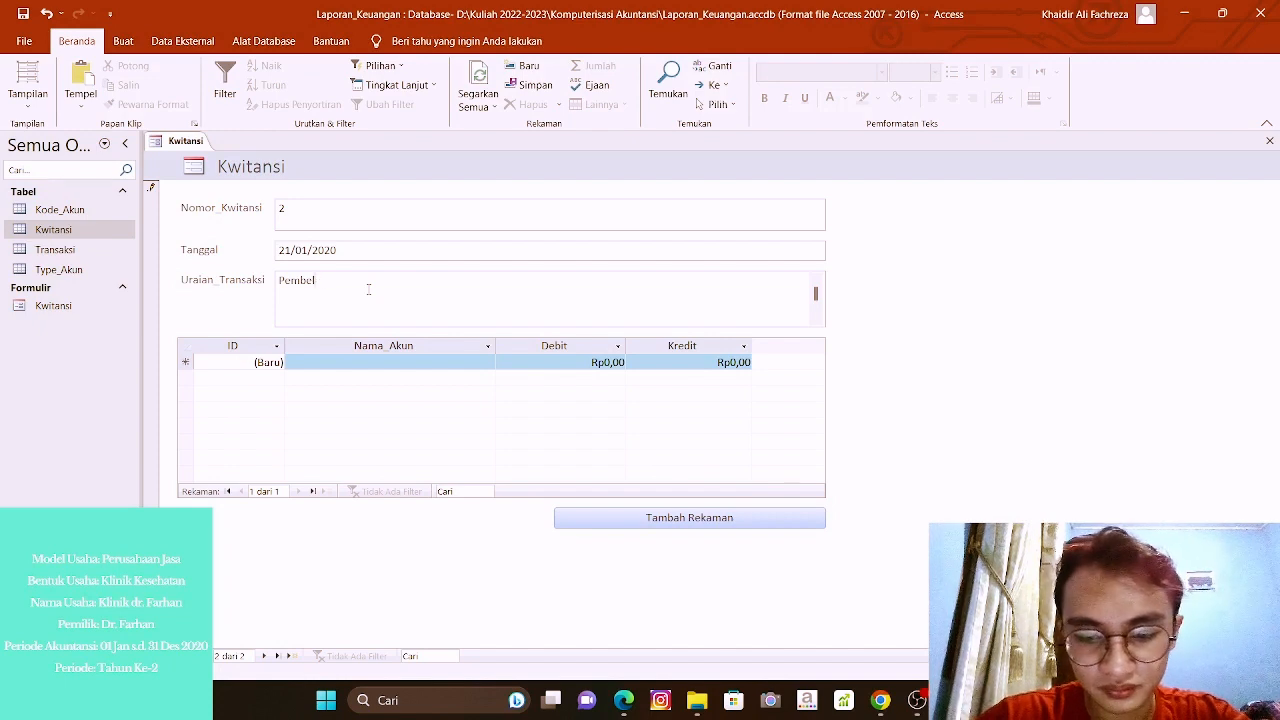
pyautogui.write('ian Obat0')
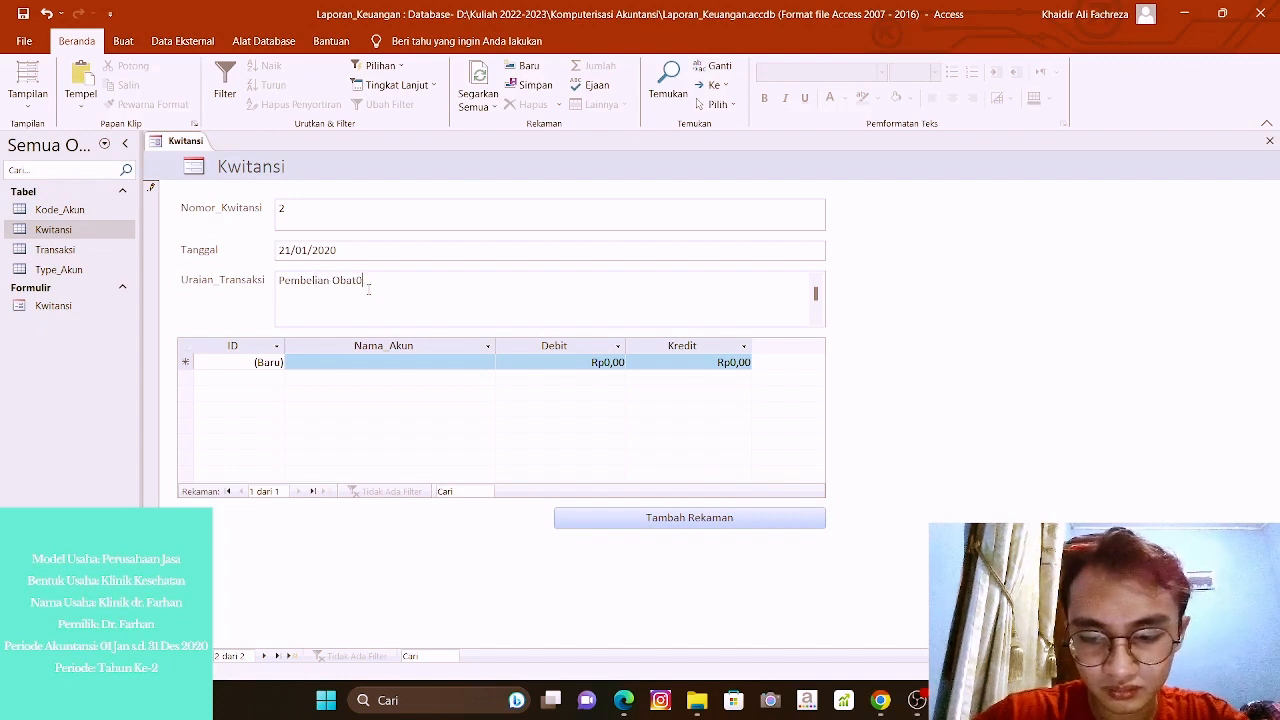
pyautogui.press('BackSpace')
pyautogui.write('-obatan')
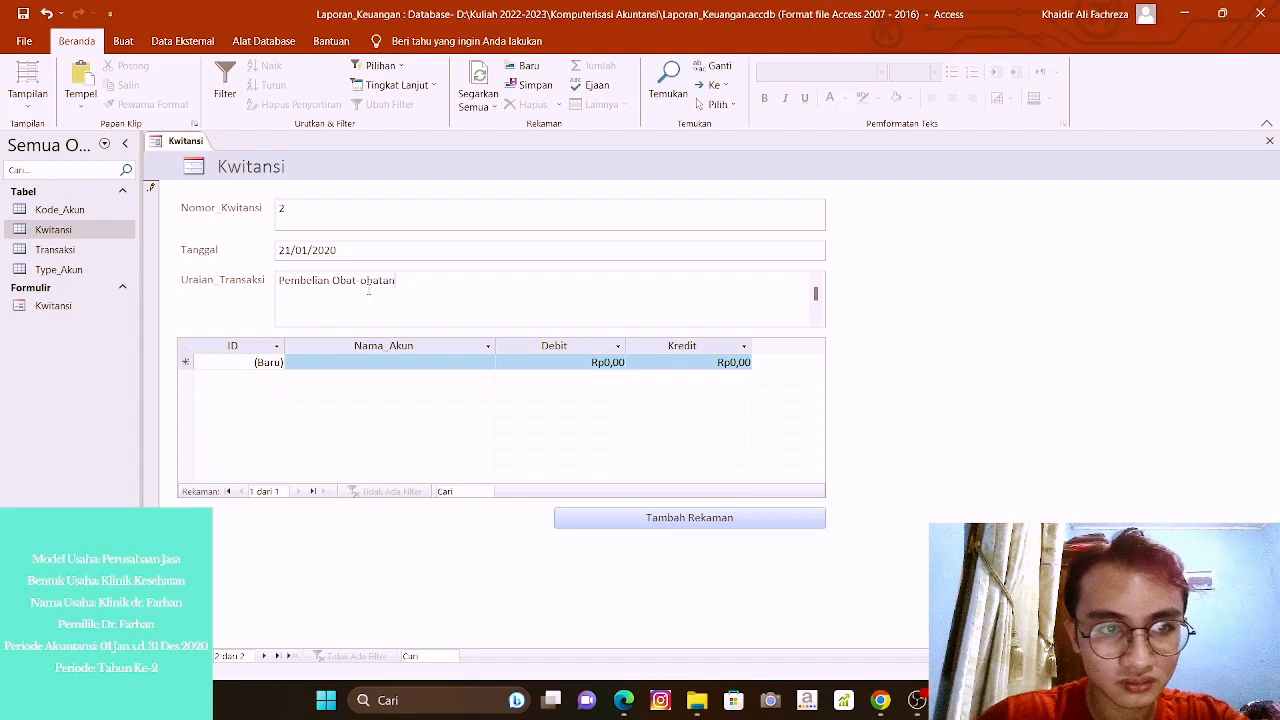
# Fill the subform's first row with the account Obat-obatan and a Debit of 100000000.
pyautogui.click(441, 361)
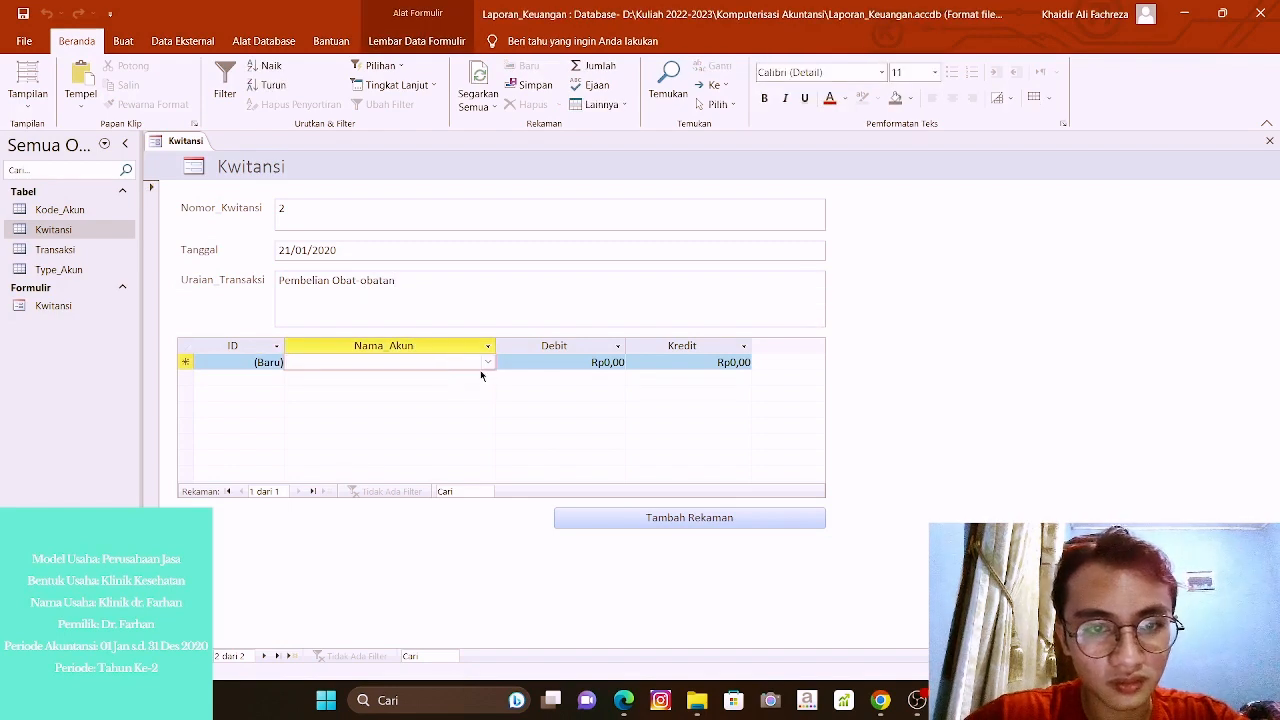
pyautogui.click(487, 363)
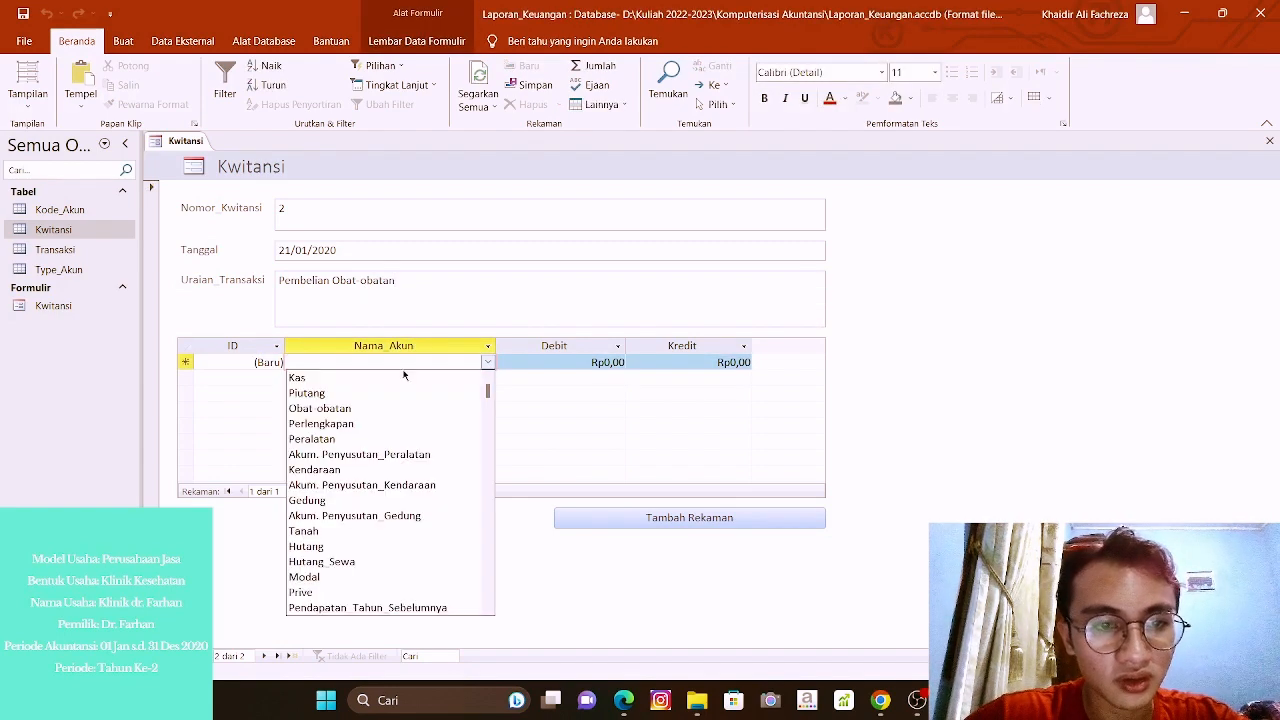
pyautogui.click(355, 409)
pyautogui.click(560, 366)
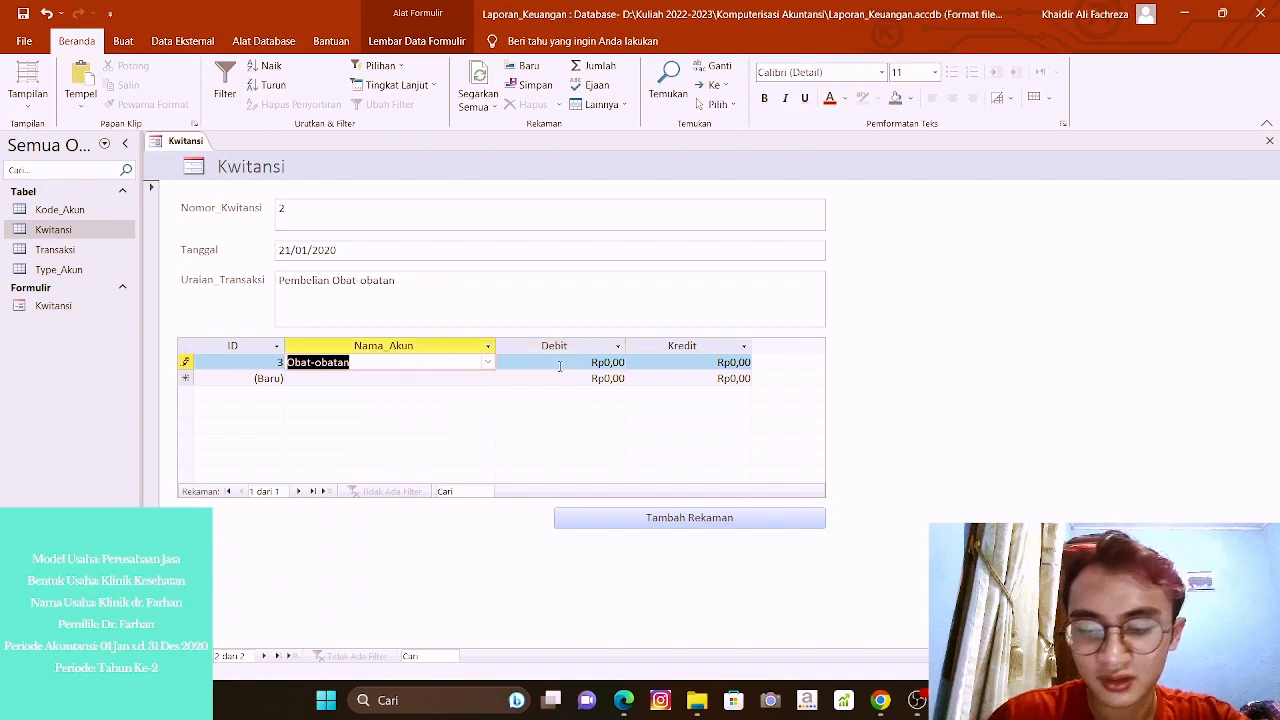
pyautogui.write('100.000.00')
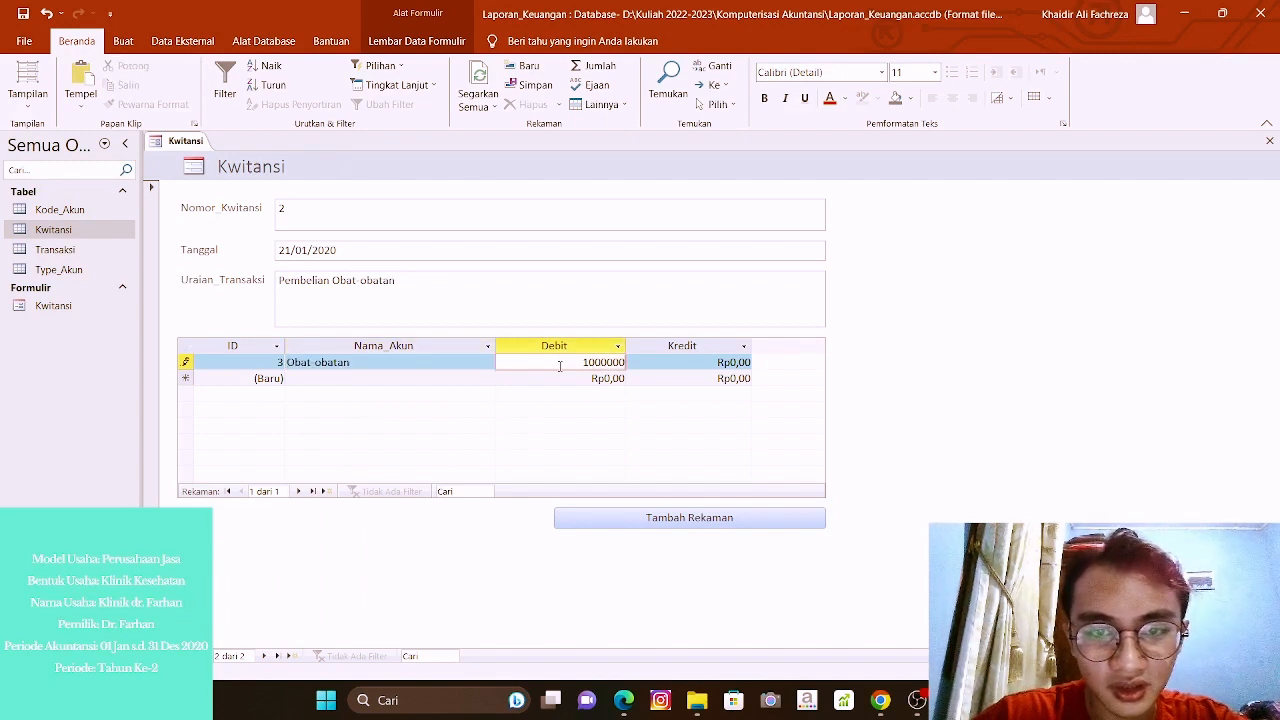
pyautogui.write('00')
pyautogui.press('Tab')
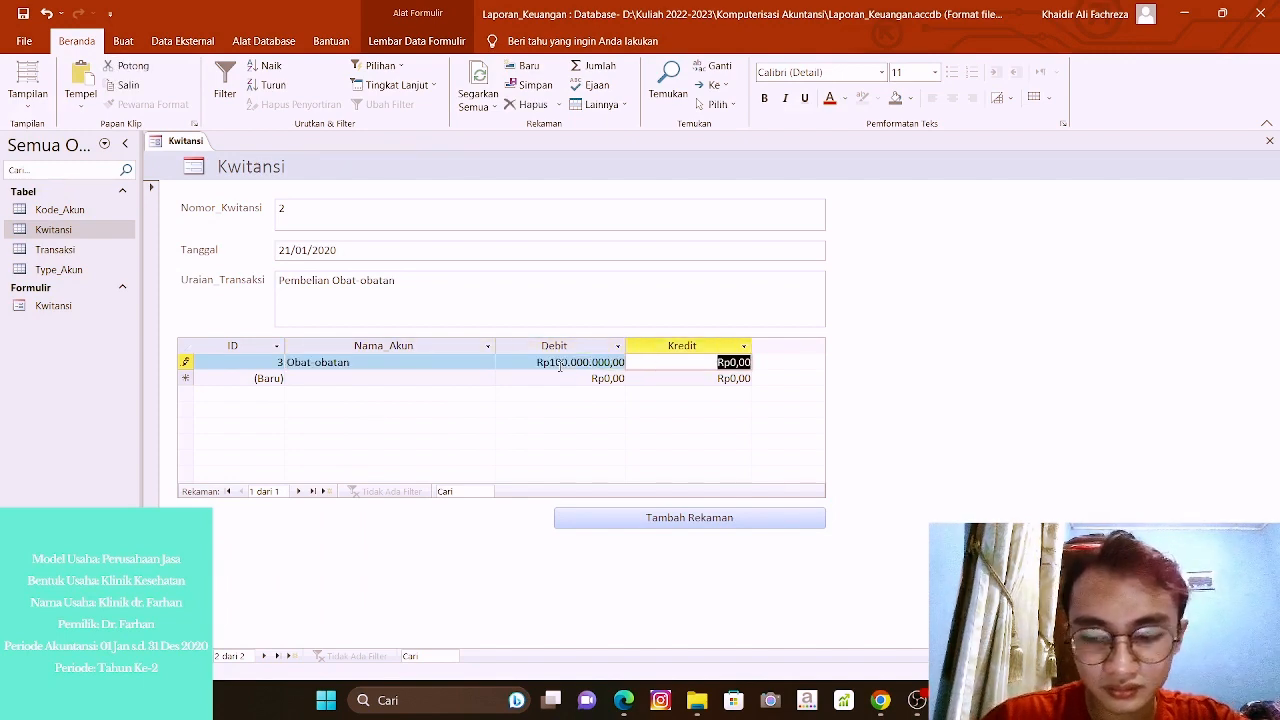
# Fill the subform's second row with the account Kas and a Kredit of 100000000.
pyautogui.press('Tab')
pyautogui.write('Kas')
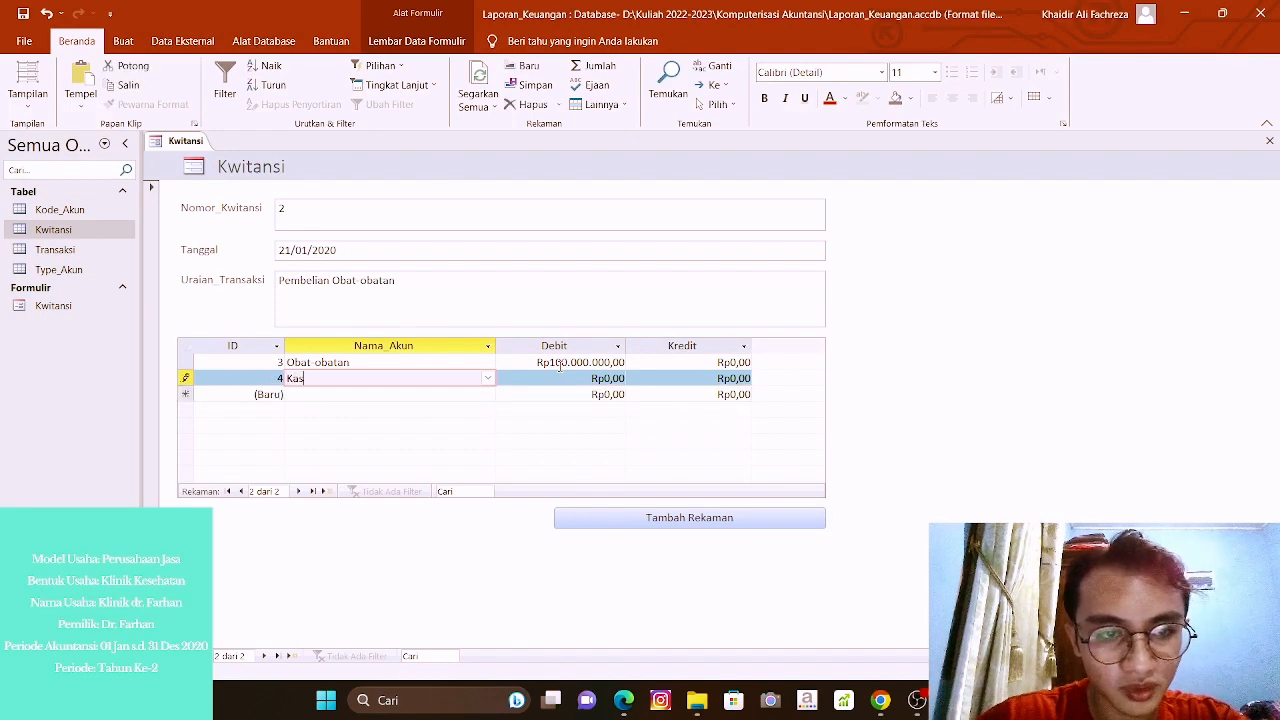
pyautogui.press('Tab')
pyautogui.press('Tab')
pyautogui.write('100000000')
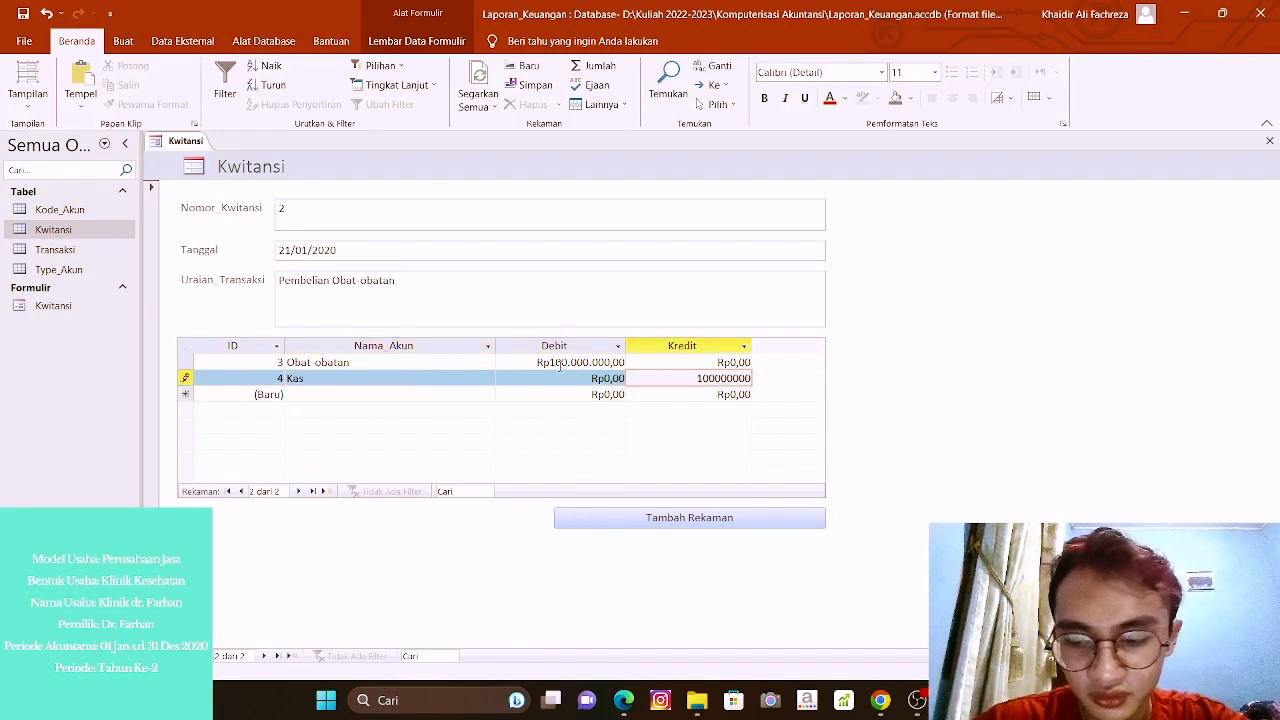
pyautogui.press('Tab')
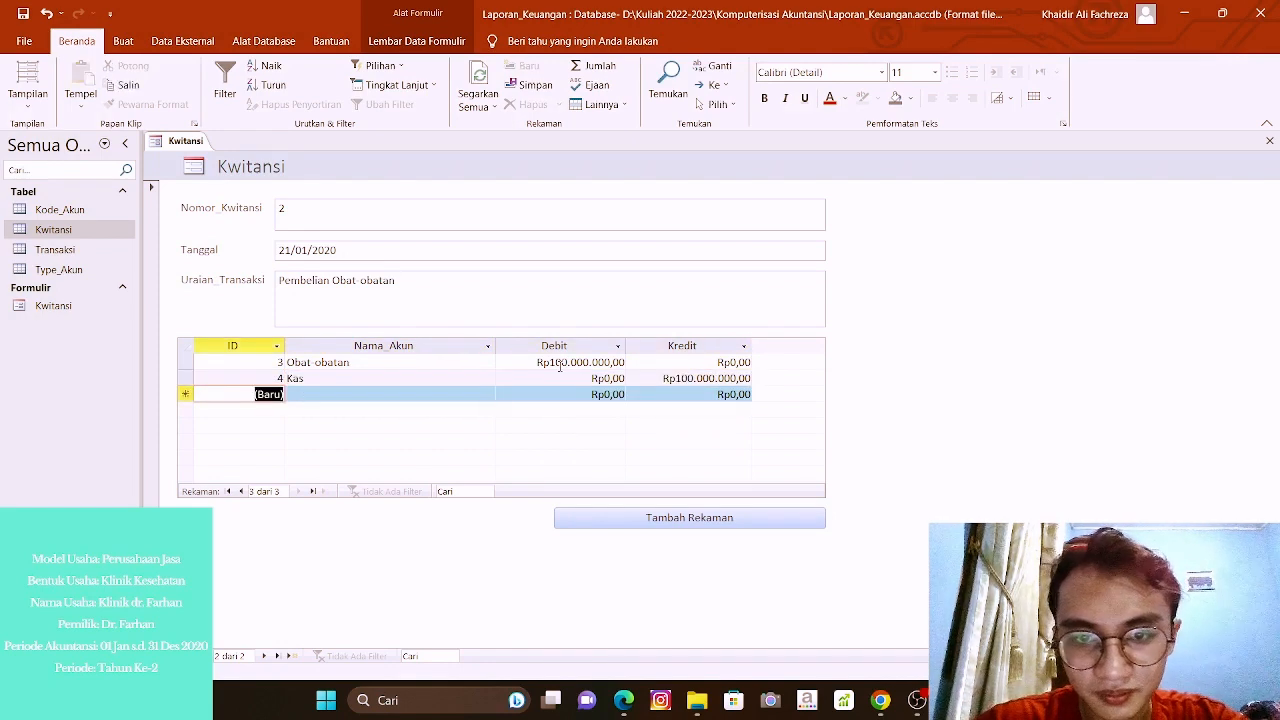
# Add a new receipt record with Tambah Rekaman, giving it Nomor_Kwitansi 3 and Tanggal 21 Januari 2020.
pyautogui.click(617, 521)
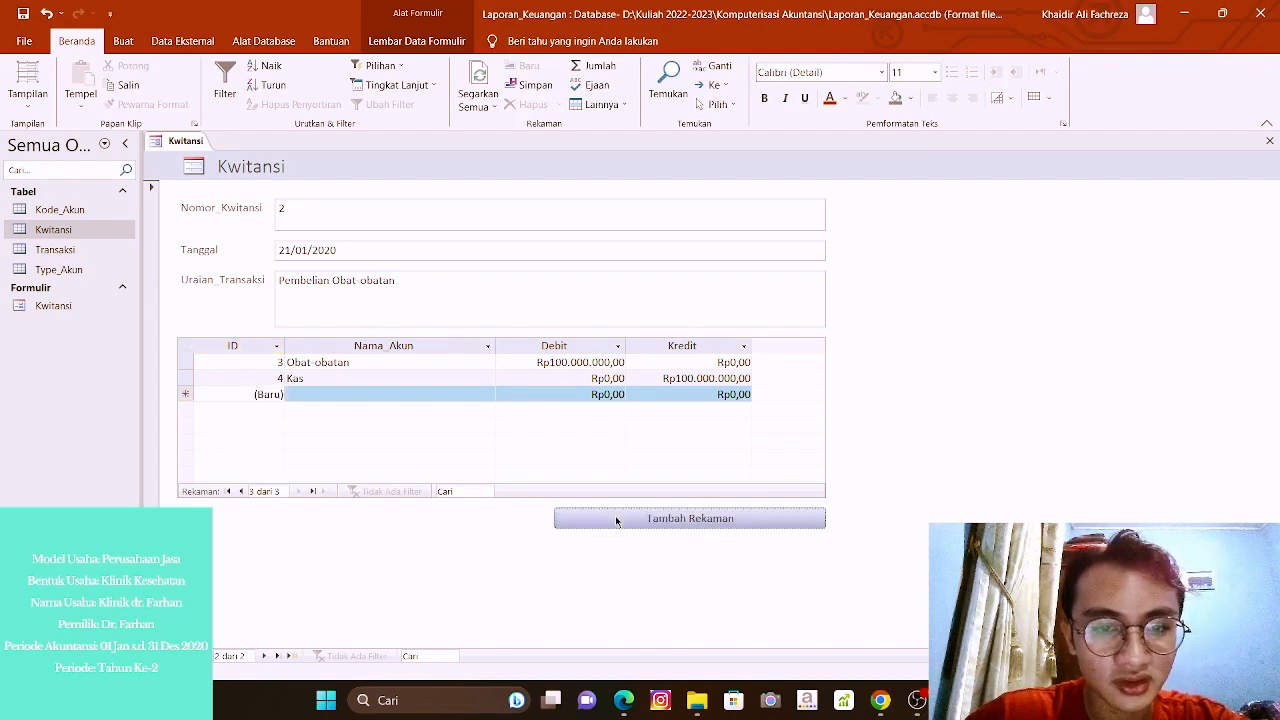
pyautogui.click(325, 221)
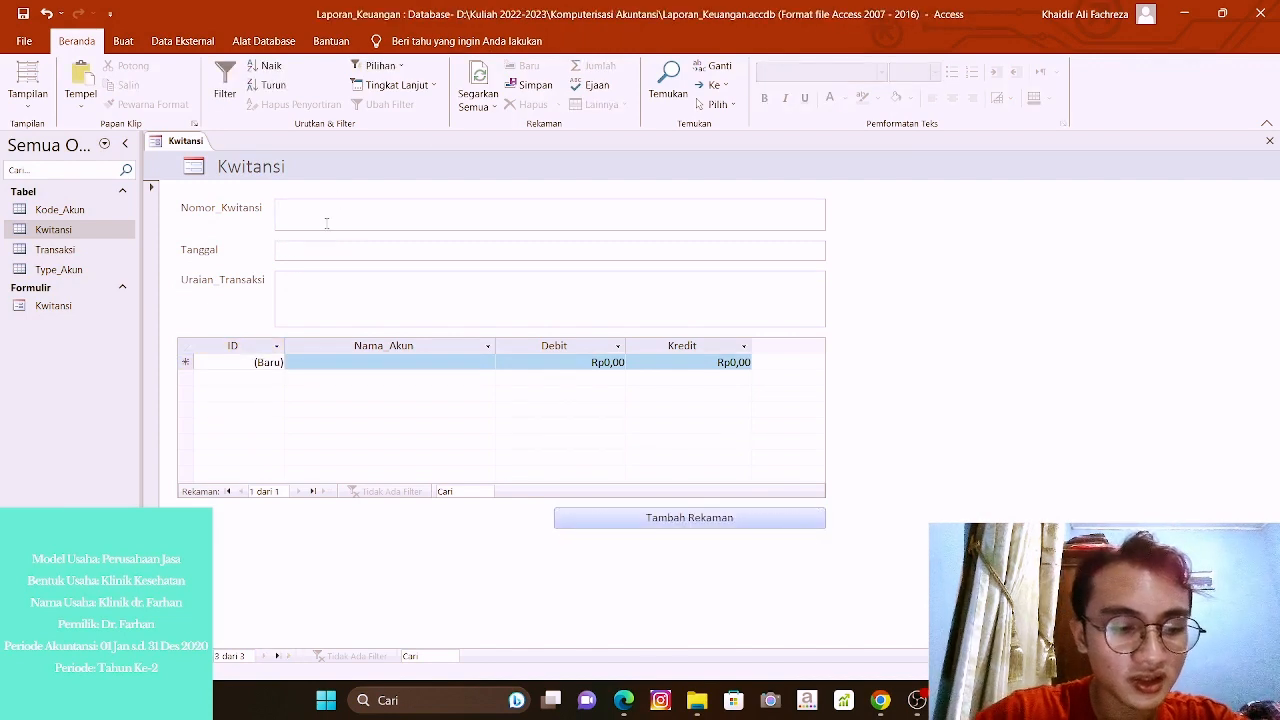
pyautogui.write('3')
pyautogui.click(291, 251)
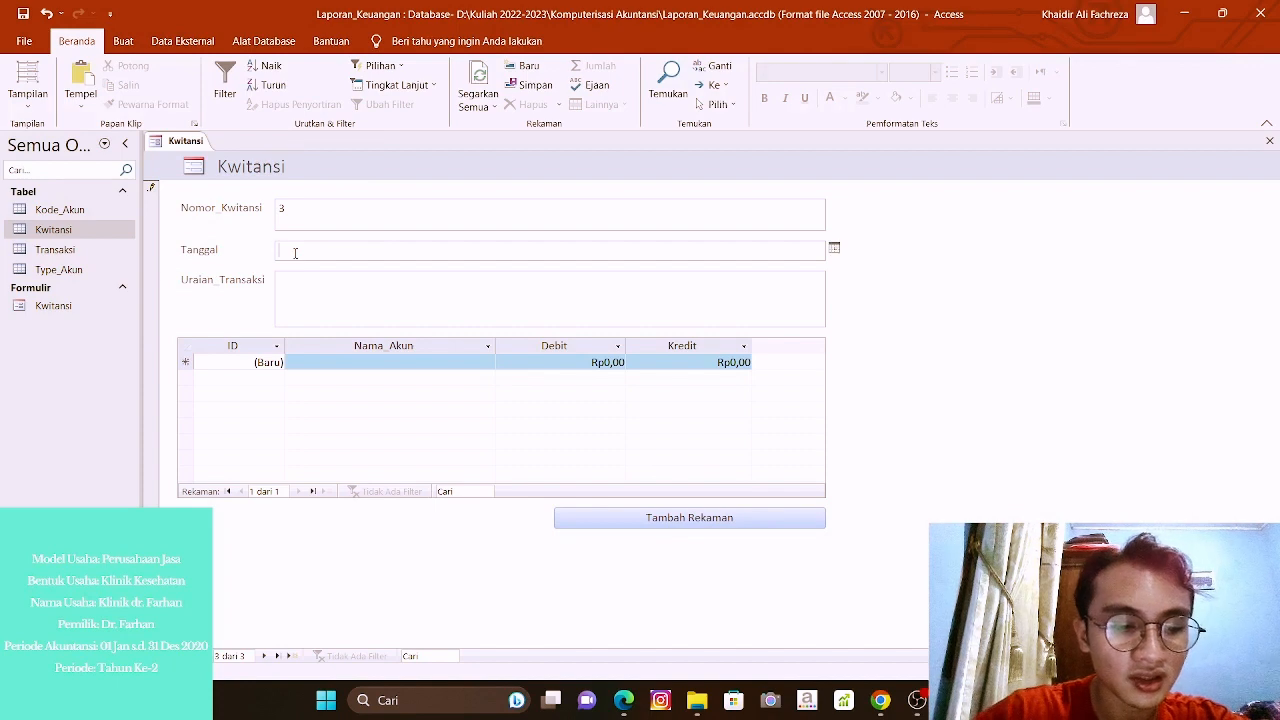
pyautogui.write('21 Jan')
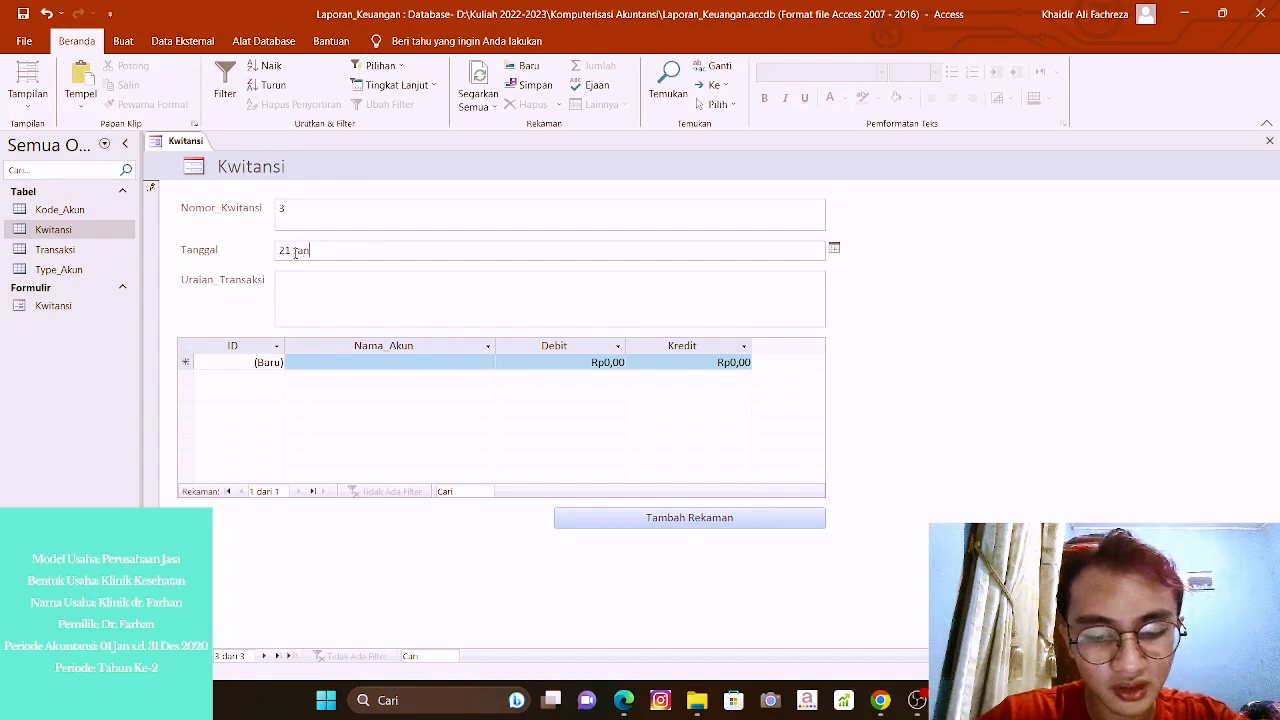
pyautogui.write('uari 2020')
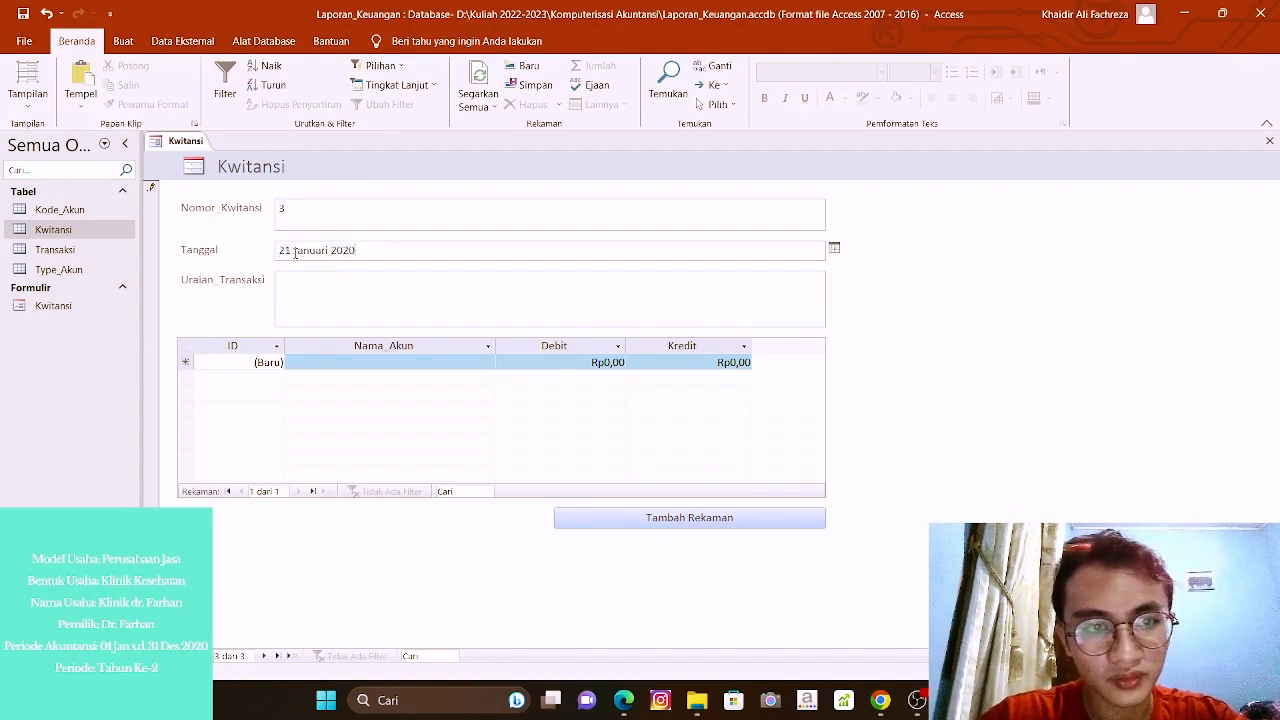
pyautogui.press('Tab')
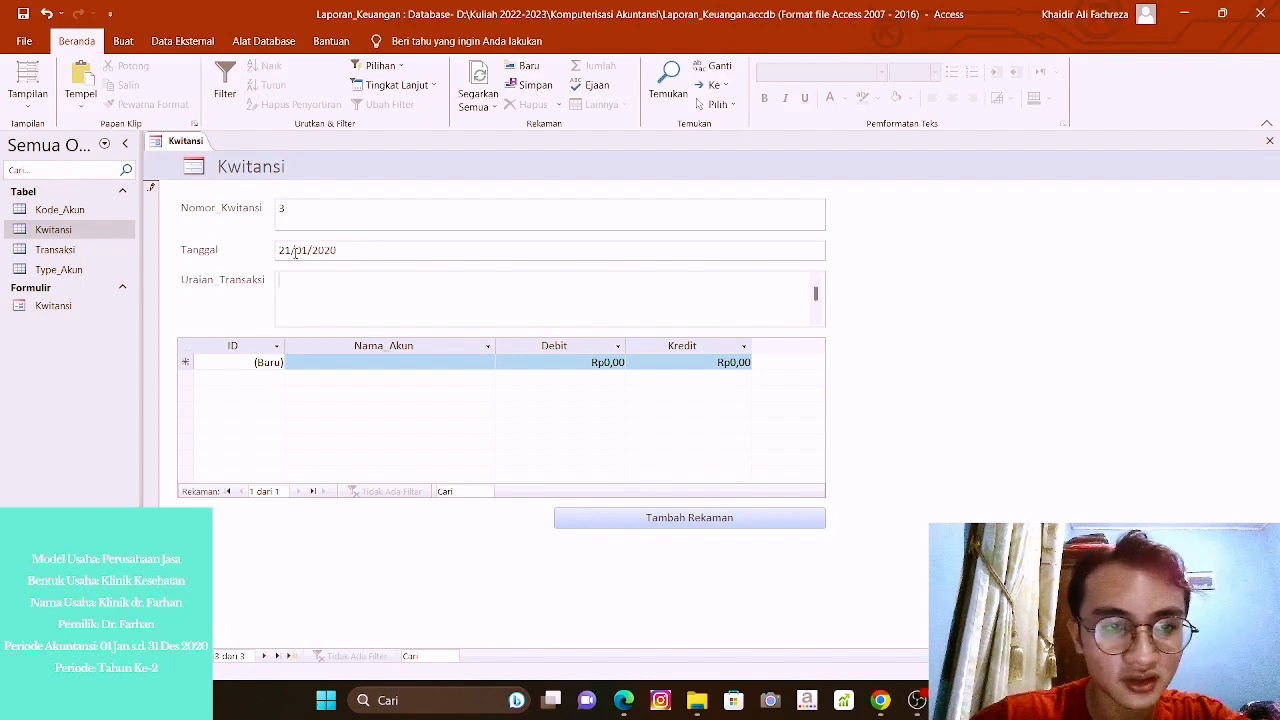
# Enter "Pembayaran Akomodasi Obat" as the Uraian_Transaksi of receipt 3.
pyautogui.write('Pe')
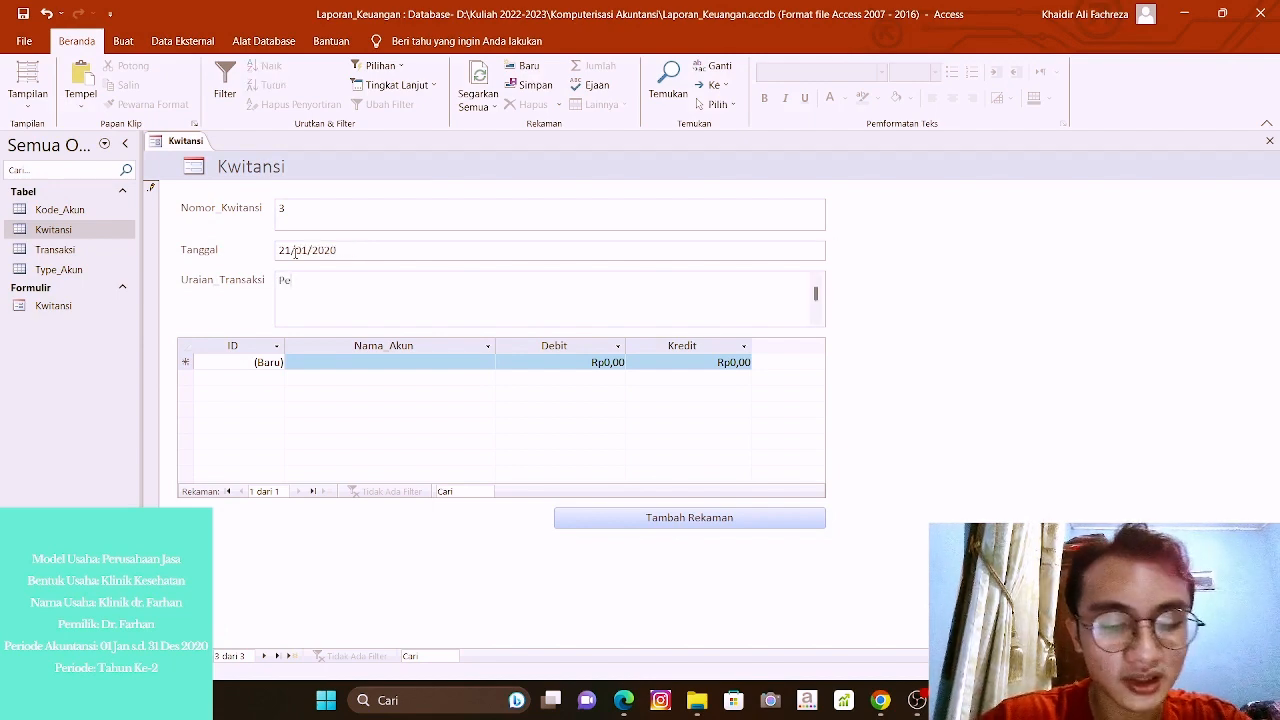
pyautogui.write('mbayara')
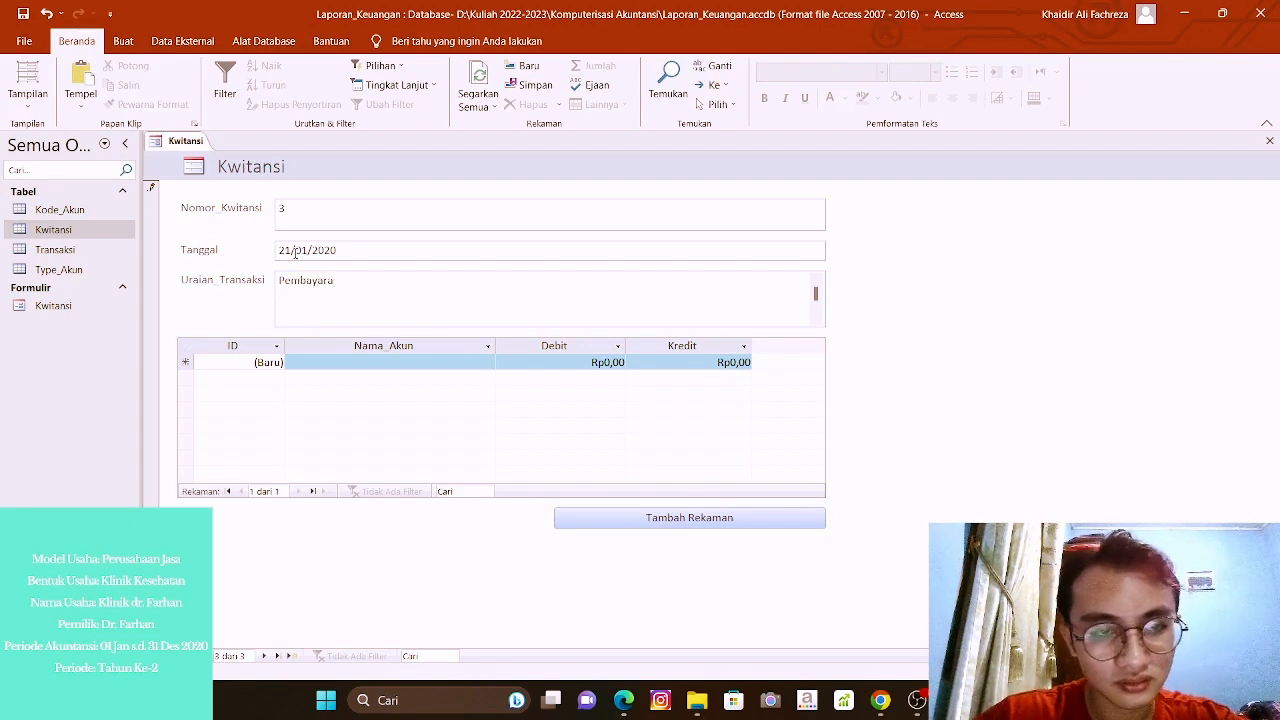
pyautogui.write('n Akomo')
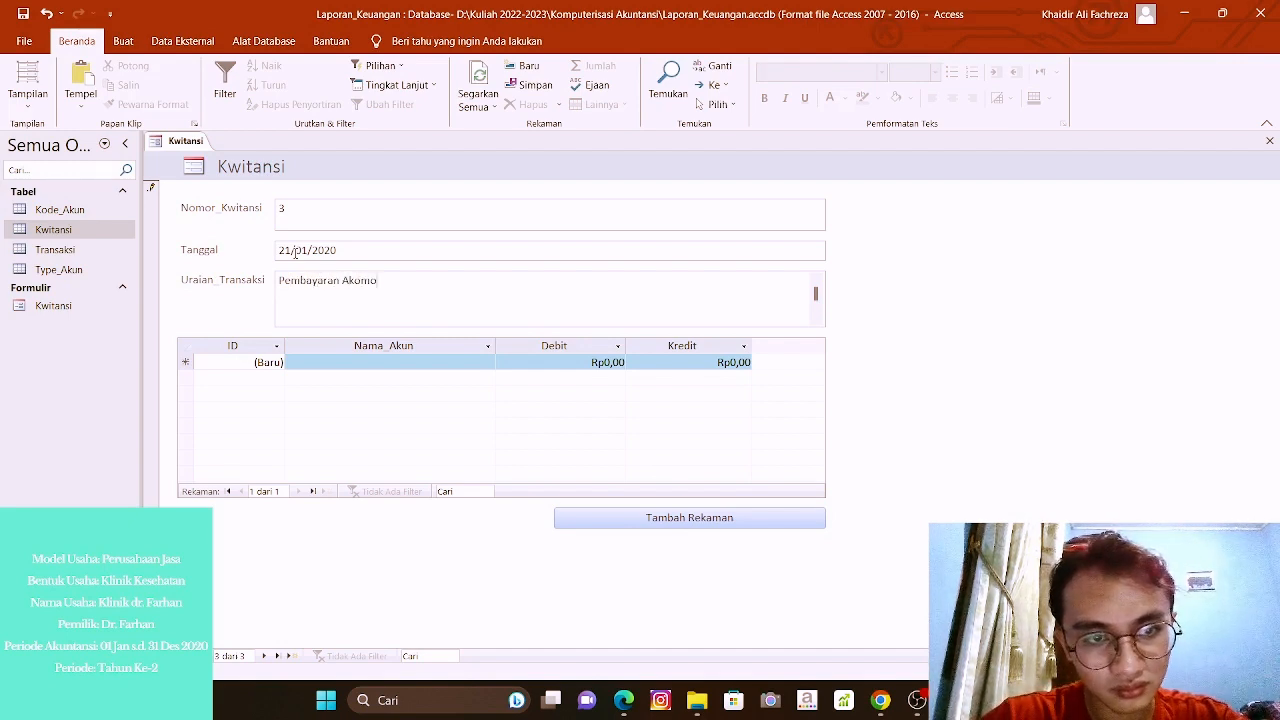
pyautogui.write('dasi Obat')
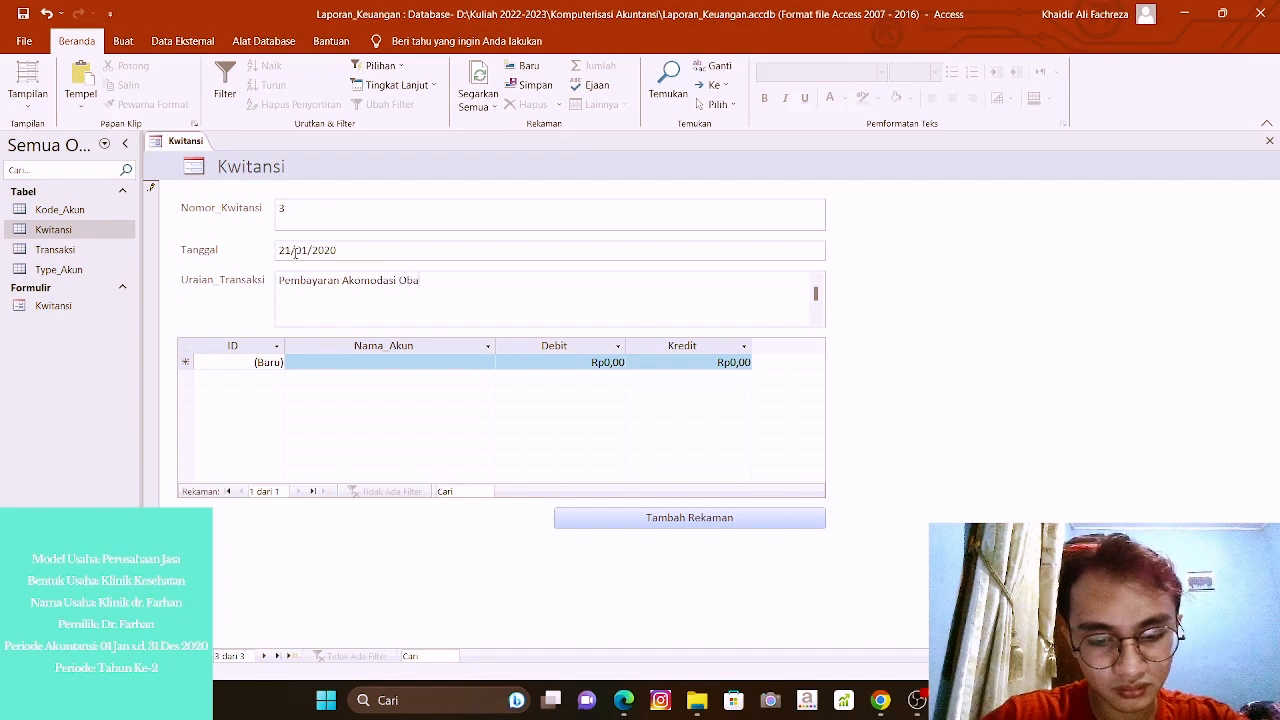
# Choose Beban_Akomodasi as the Nama_Akun in the first subform row of receipt 3.
pyautogui.click(489, 363)
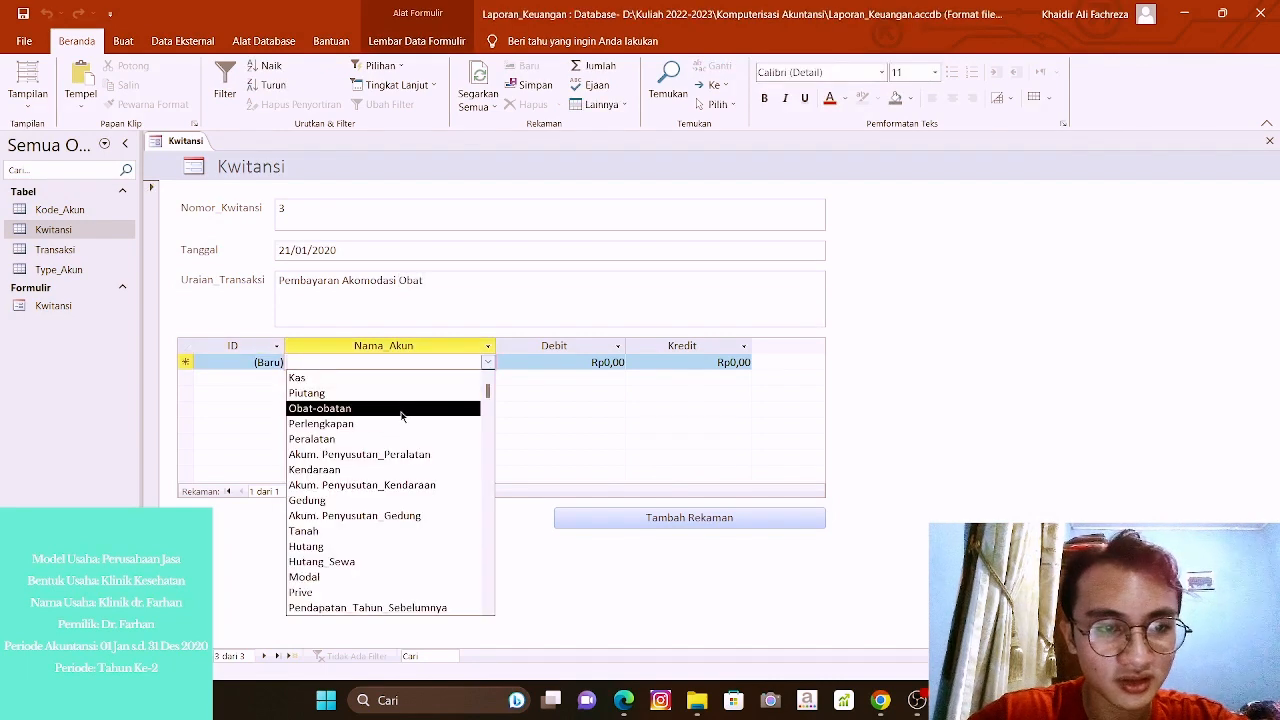
pyautogui.scroll(-1, 402, 418)
pyautogui.scroll(-3, 403, 424)
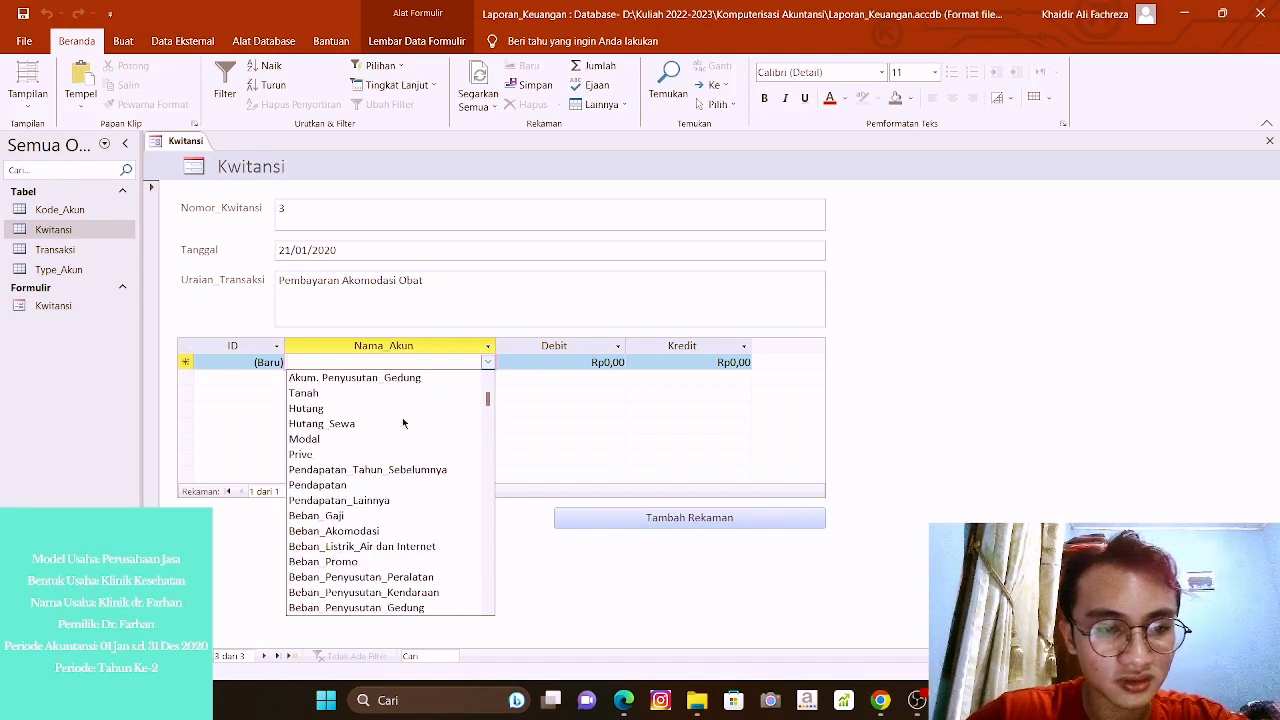
pyautogui.scroll(1, 407, 470)
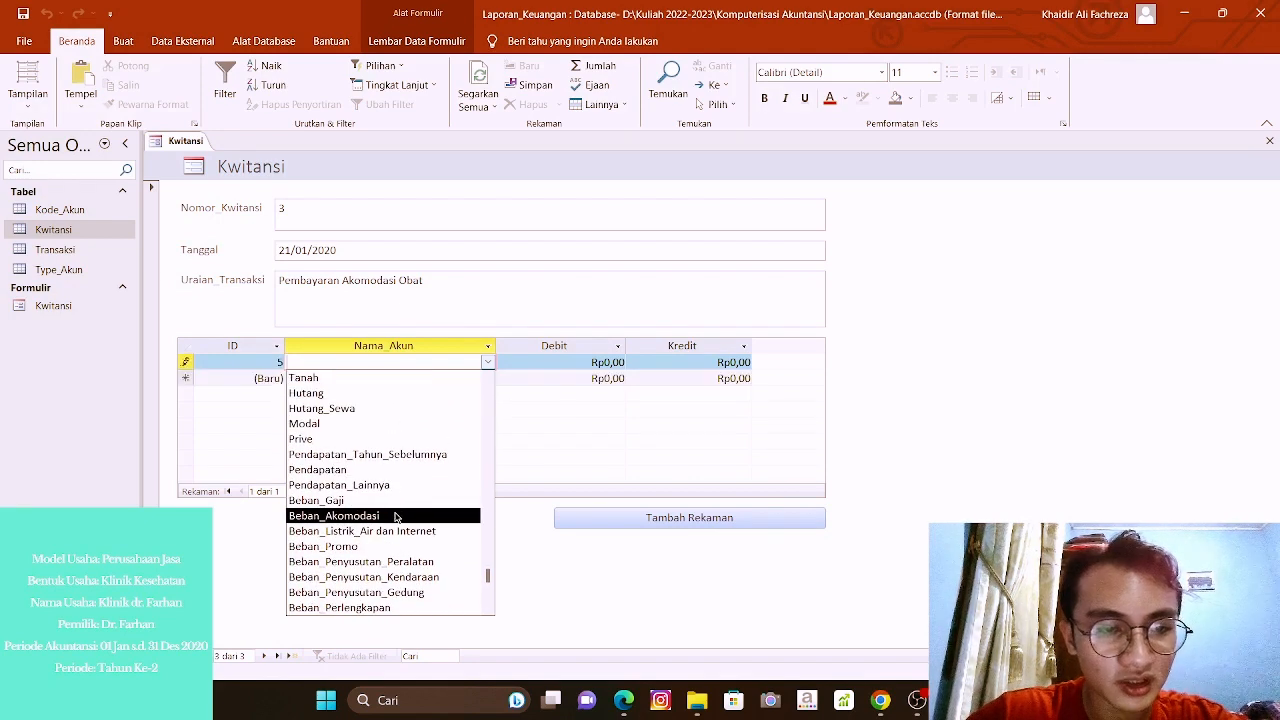
pyautogui.click(405, 515)
pyautogui.press('Tab')
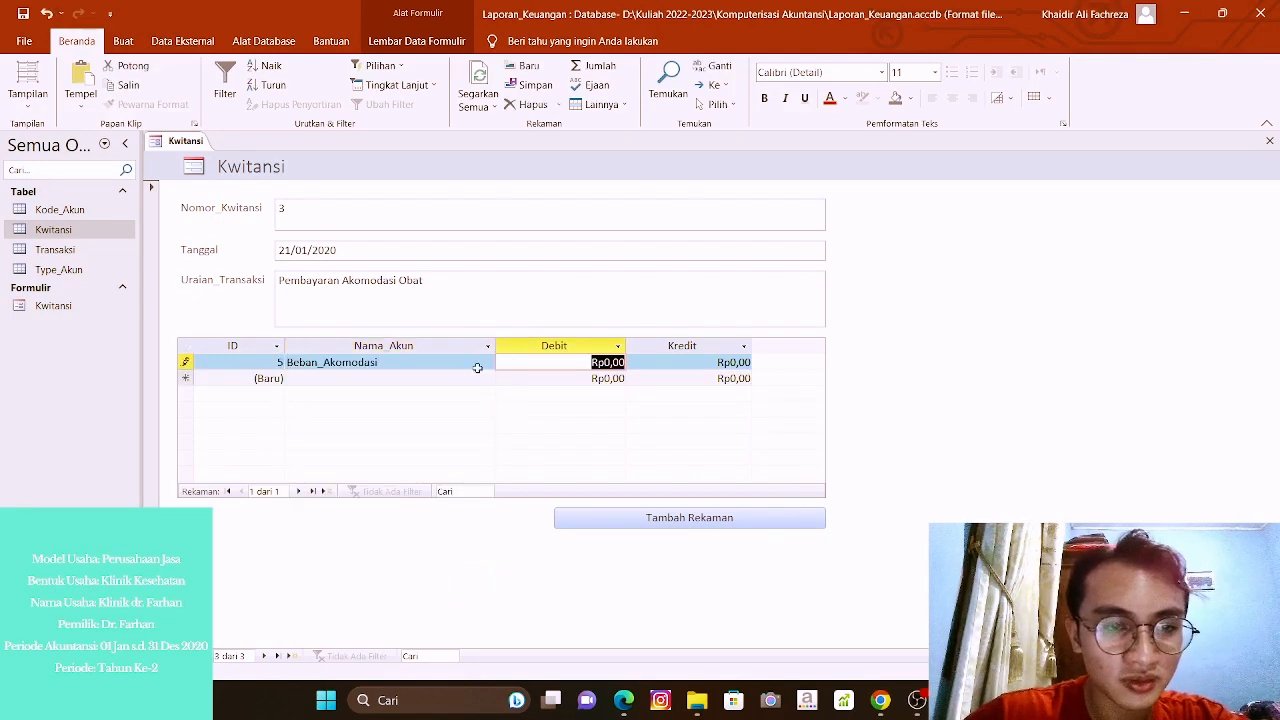
# Set the Debit of receipt 3's Beban_Akomodasi row to 2500000 and fill the second subform row with Kas and a Kredit of 2500000.
pyautogui.write('2500000')
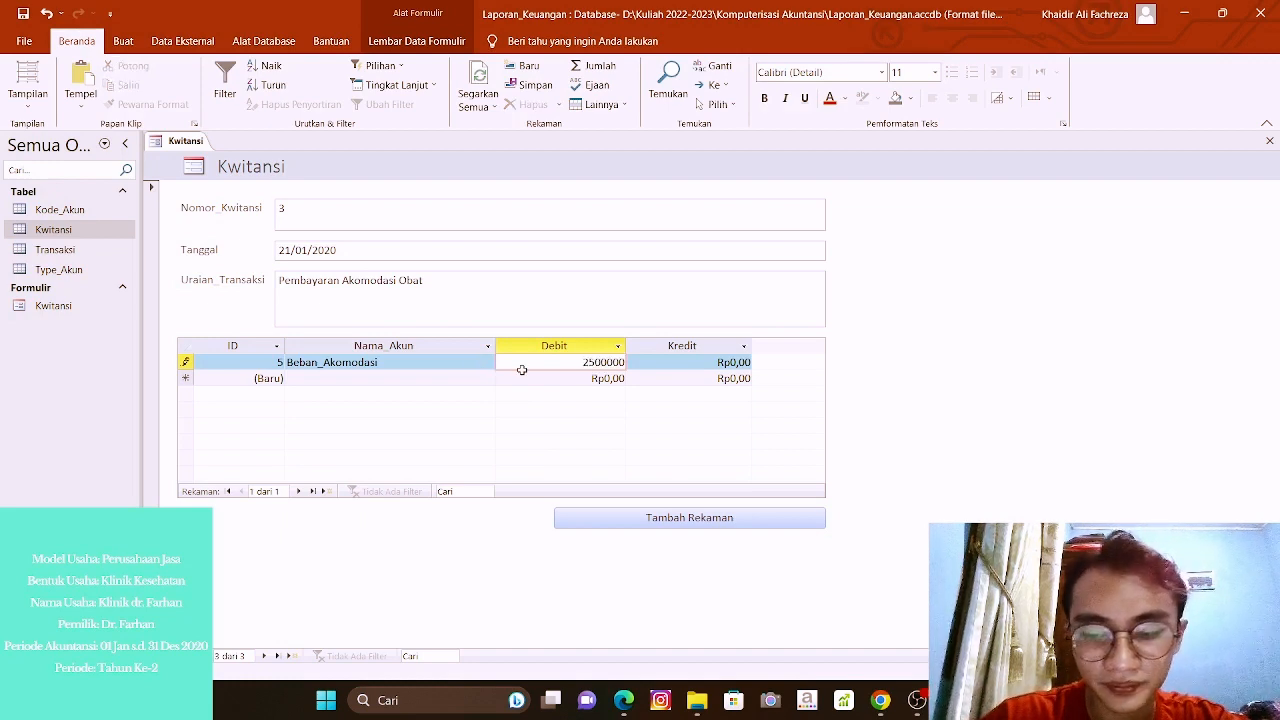
pyautogui.press('Tab')
pyautogui.click(422, 376)
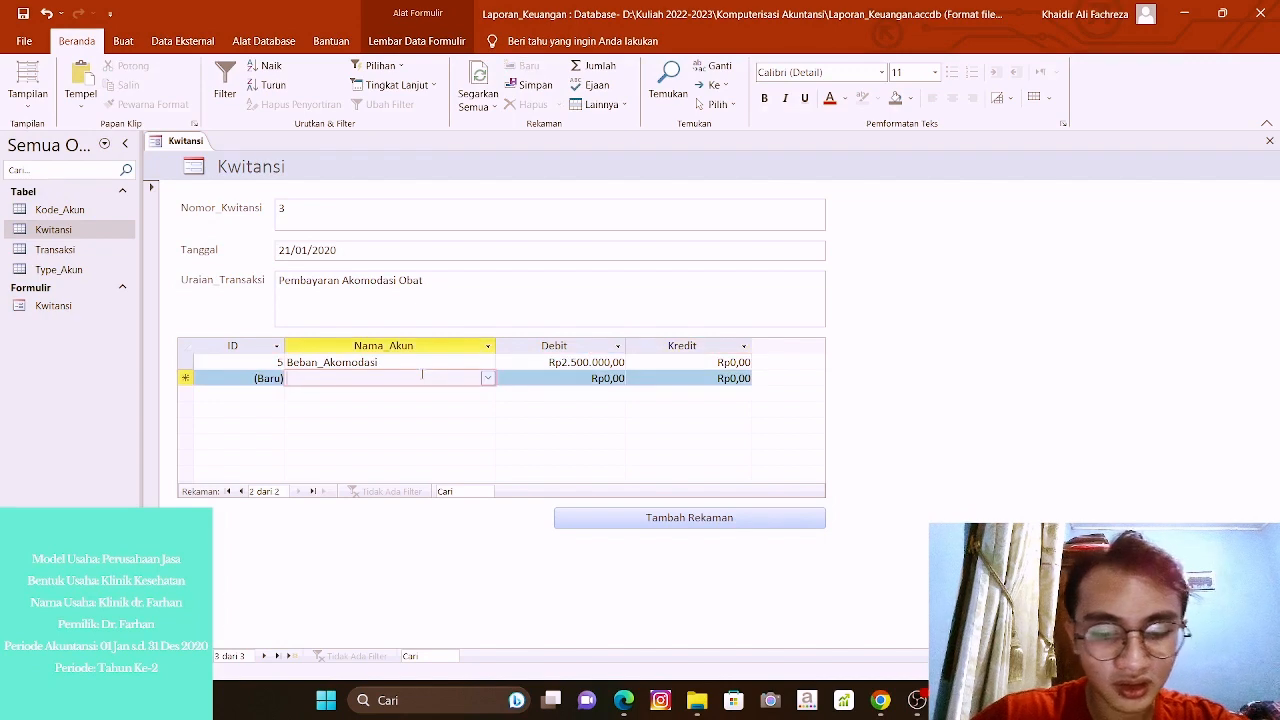
pyautogui.write('Kas')
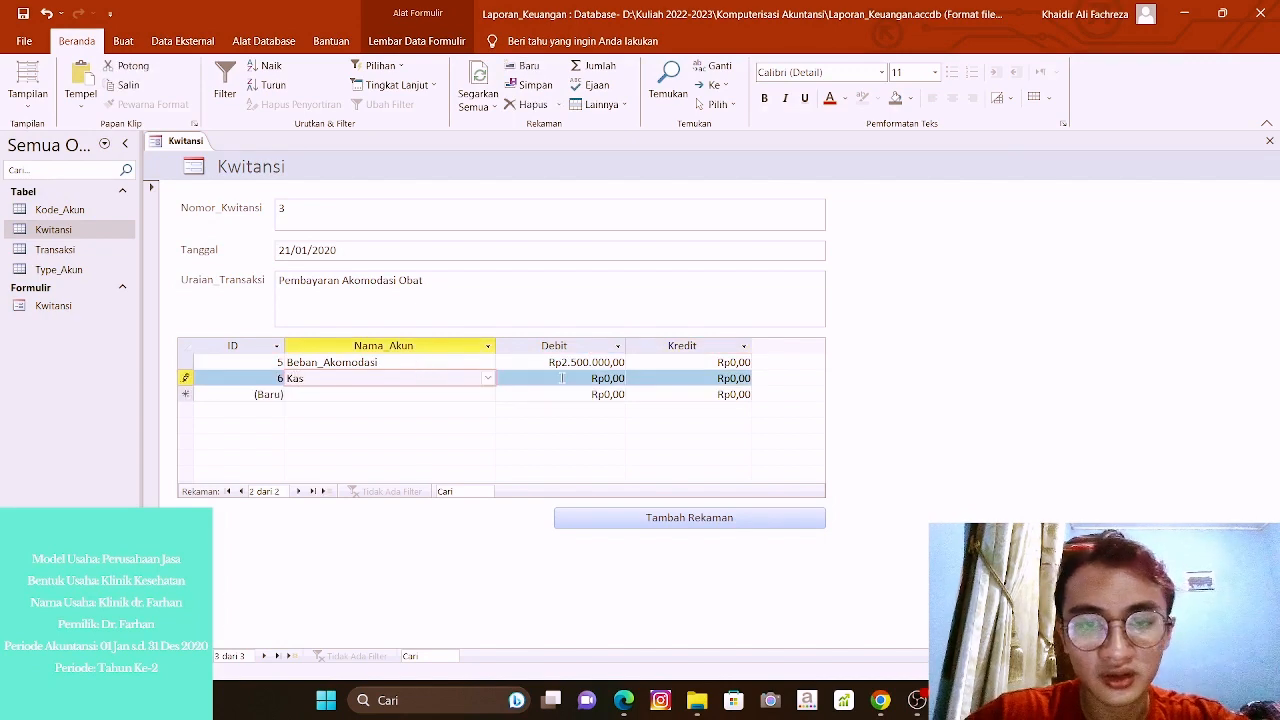
pyautogui.press('Tab')
pyautogui.press('Tab')
pyautogui.press('BackSpace')
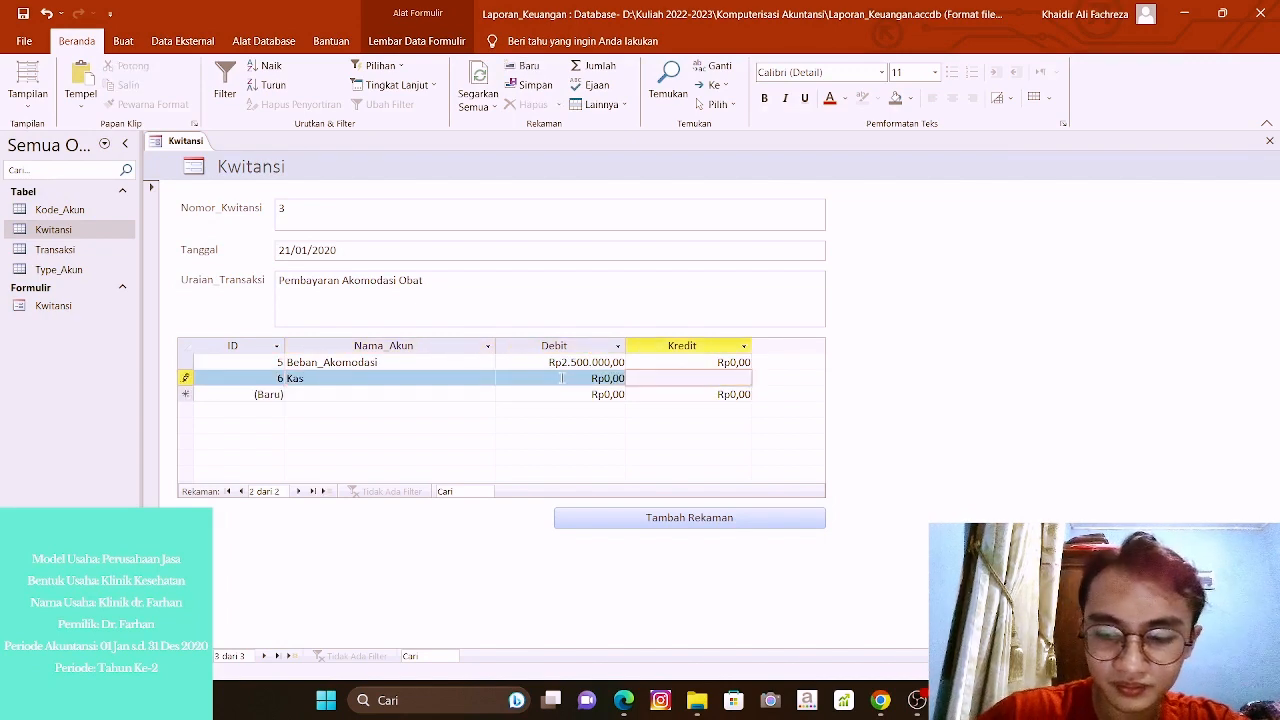
pyautogui.write('2500000')
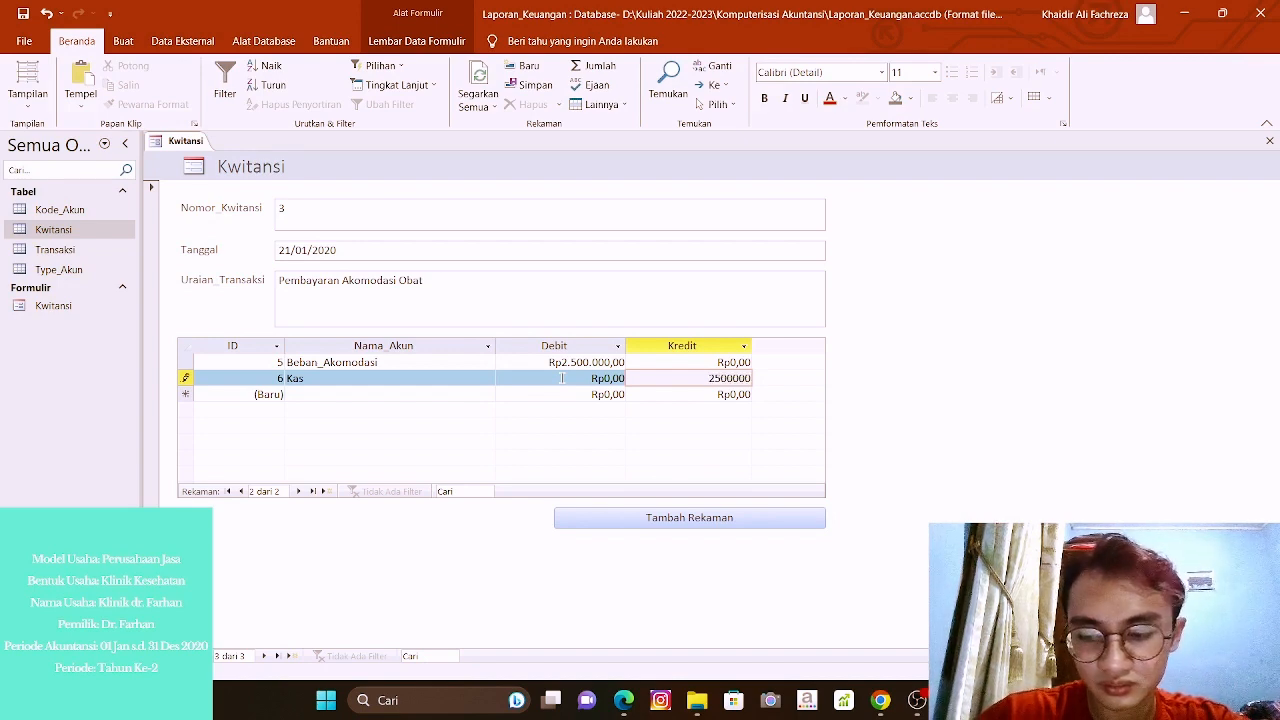
pyautogui.press('Tab')
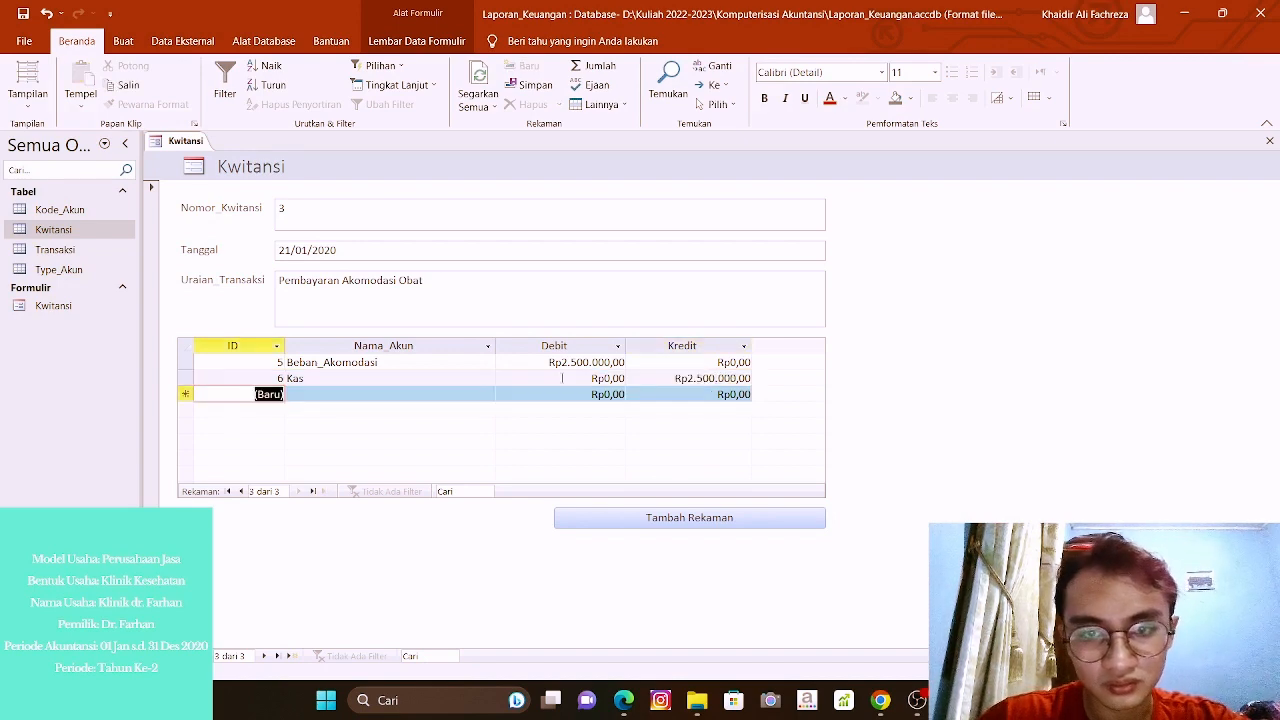
# Add a new receipt record with Tambah Rekaman, giving it Nomor_Kwitansi 4 and Tanggal 18 Februari 2020.
pyautogui.click(759, 522)
pyautogui.click(380, 220)
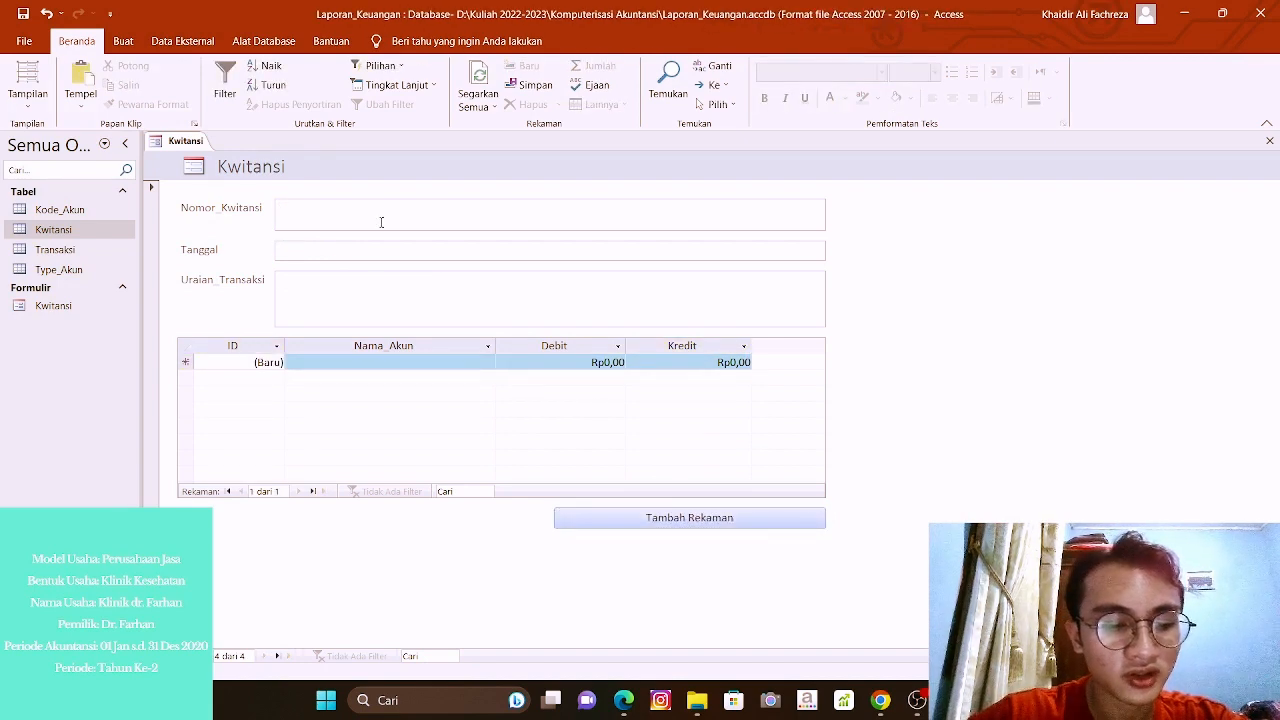
pyautogui.write('4')
pyautogui.press('Tab')
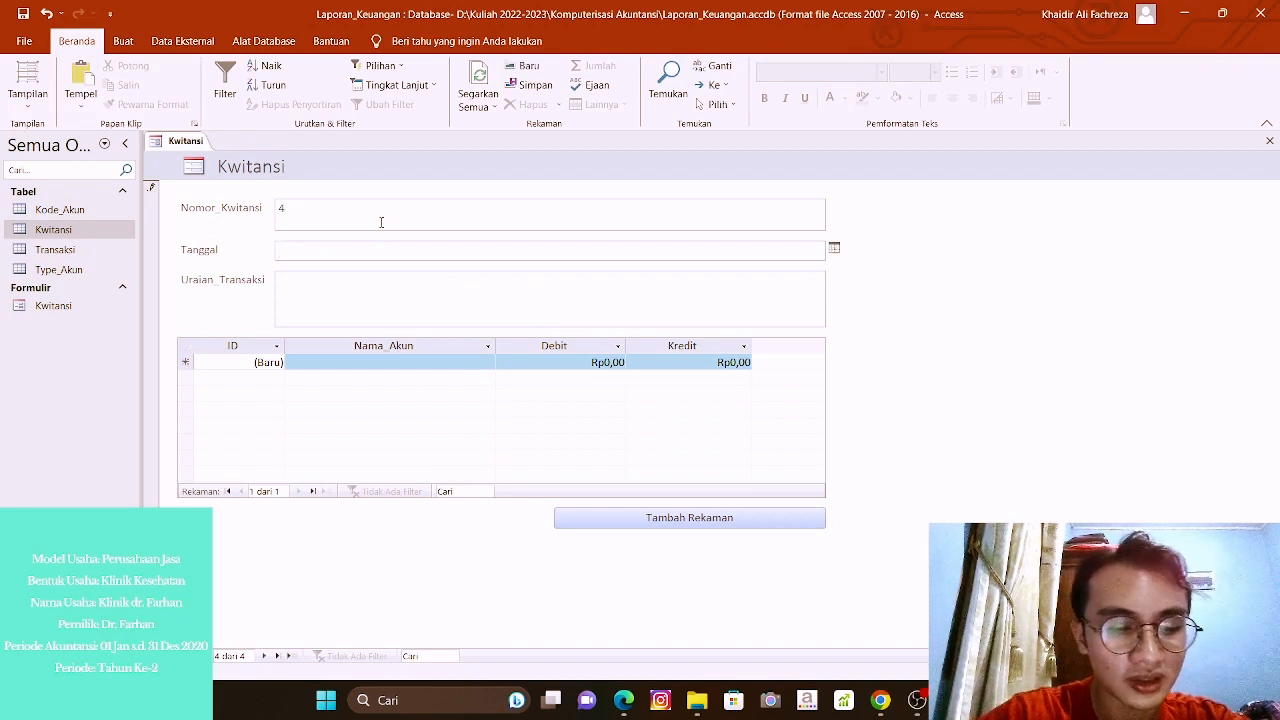
pyautogui.write('1')
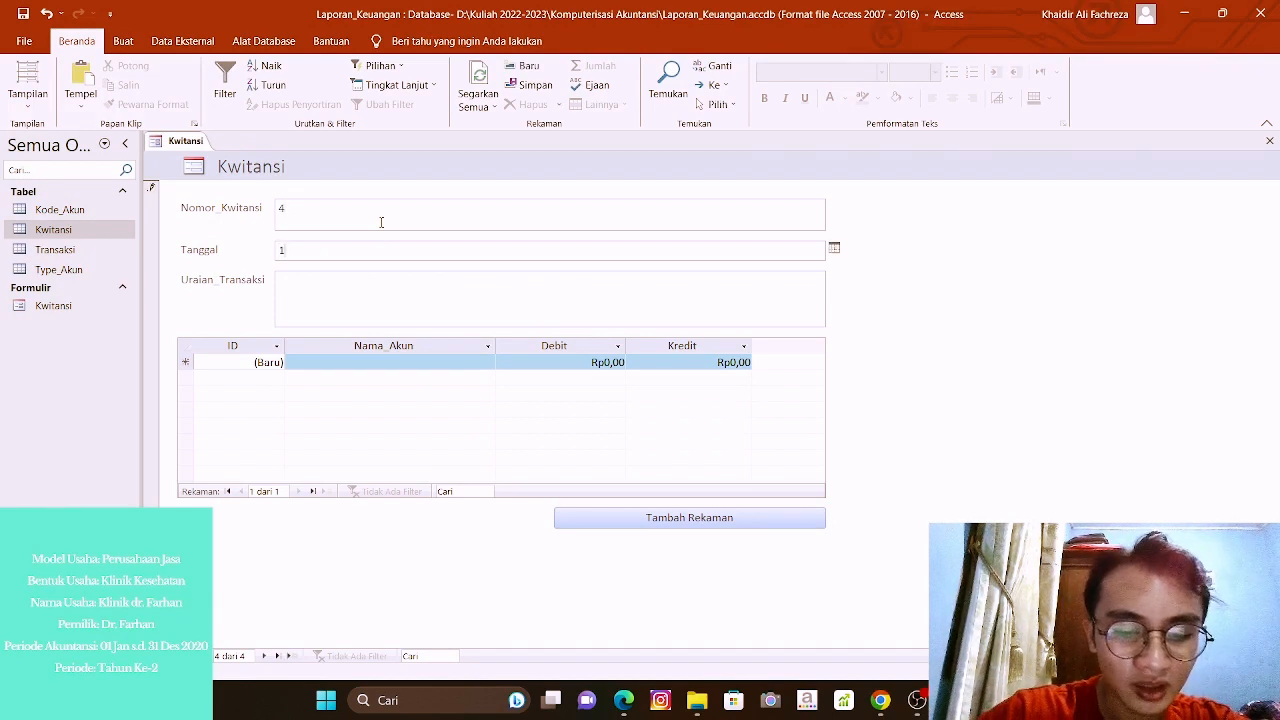
pyautogui.write('8')
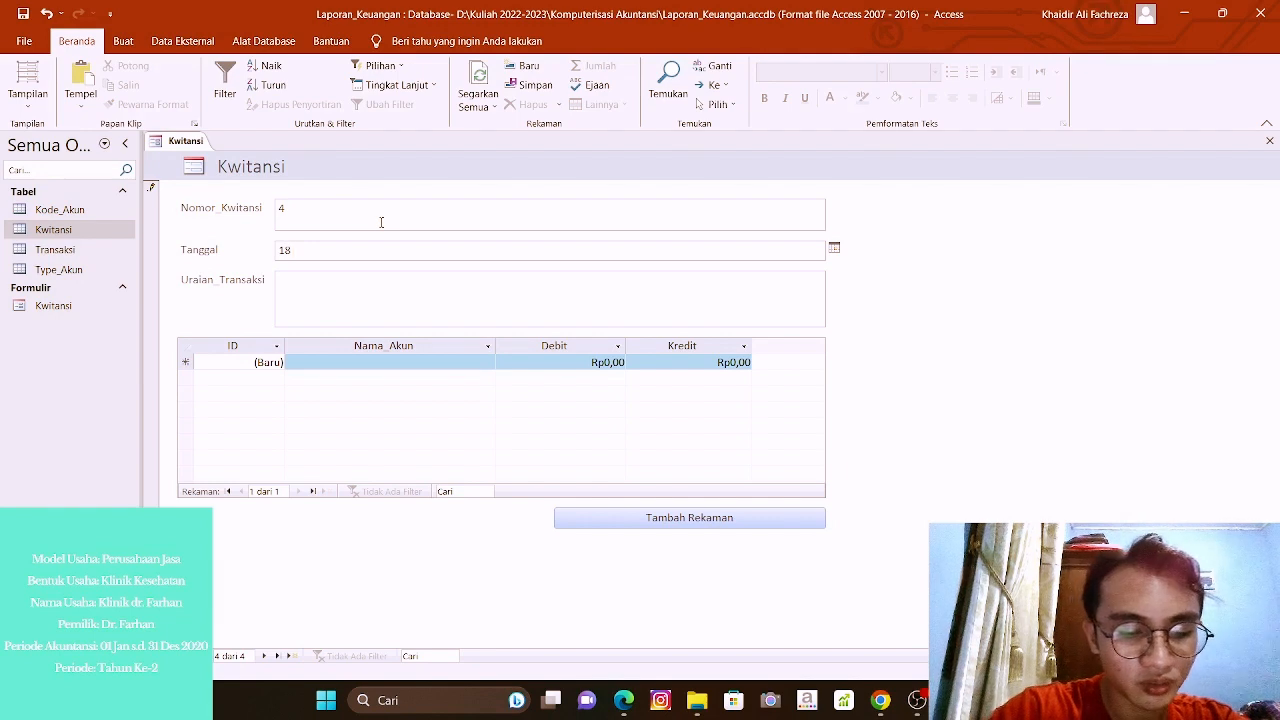
pyautogui.write(' febr')
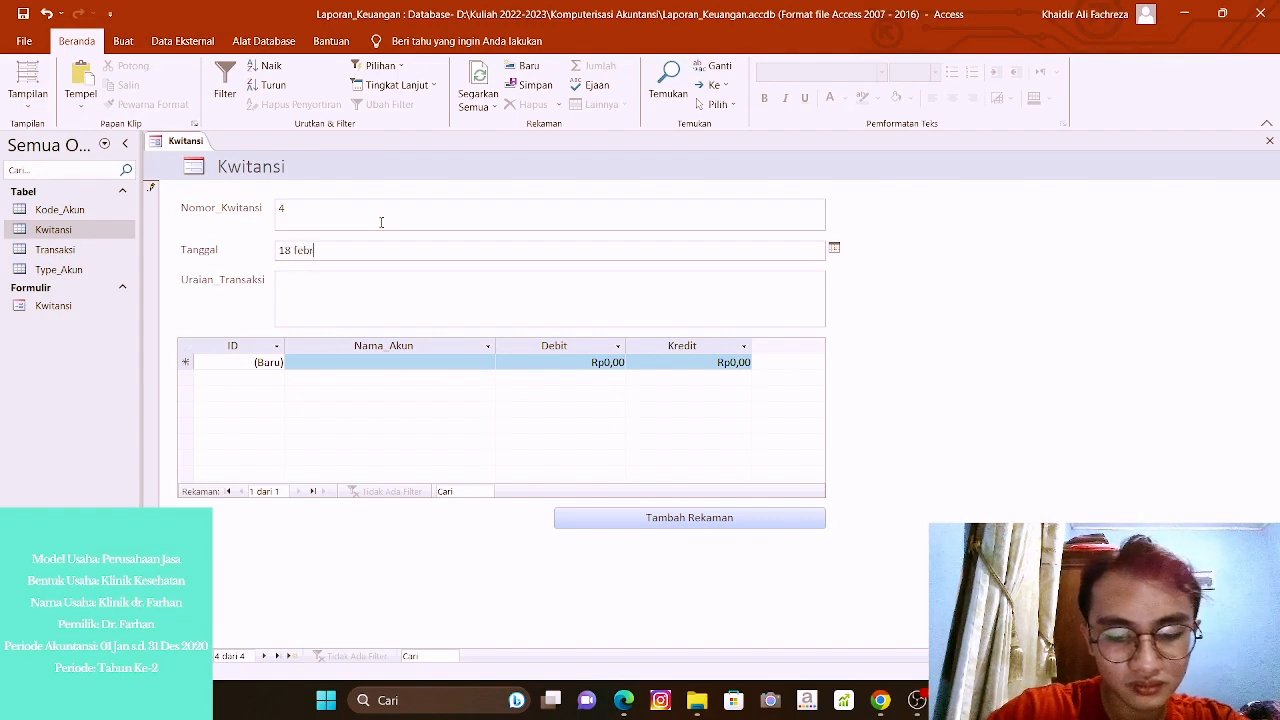
pyautogui.write('uari 2')
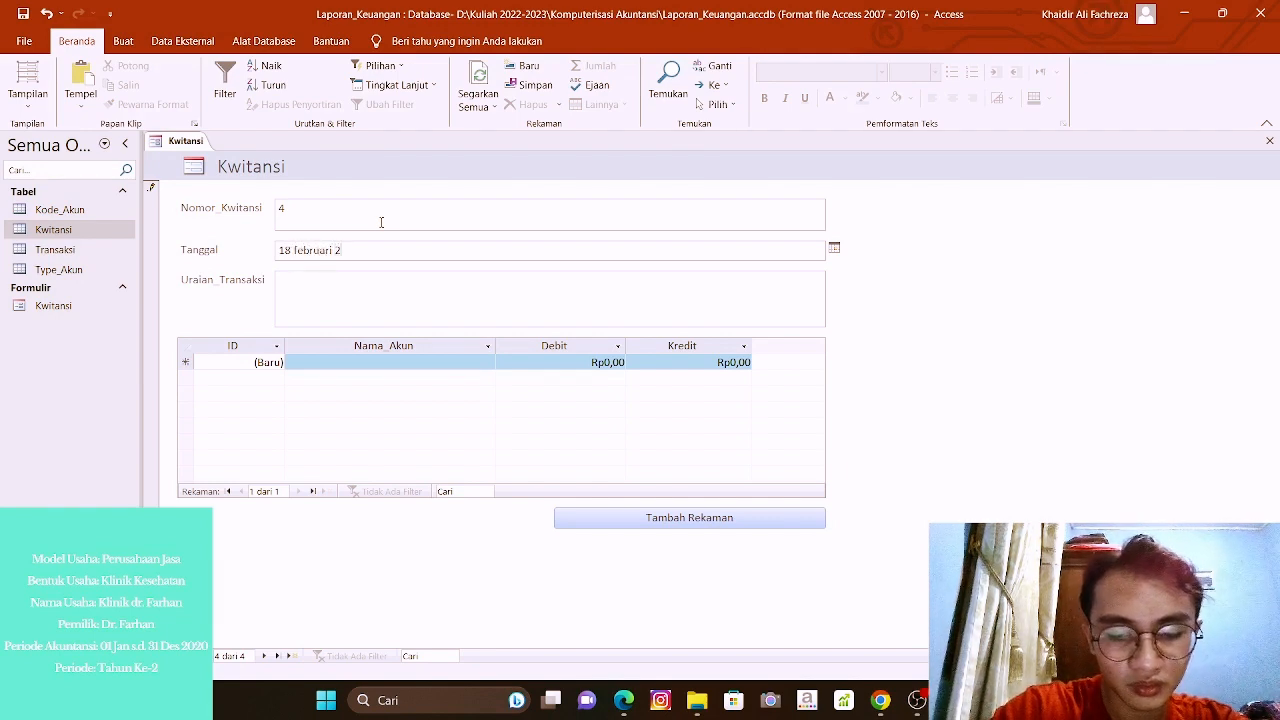
pyautogui.write('020')
pyautogui.press('Tab')
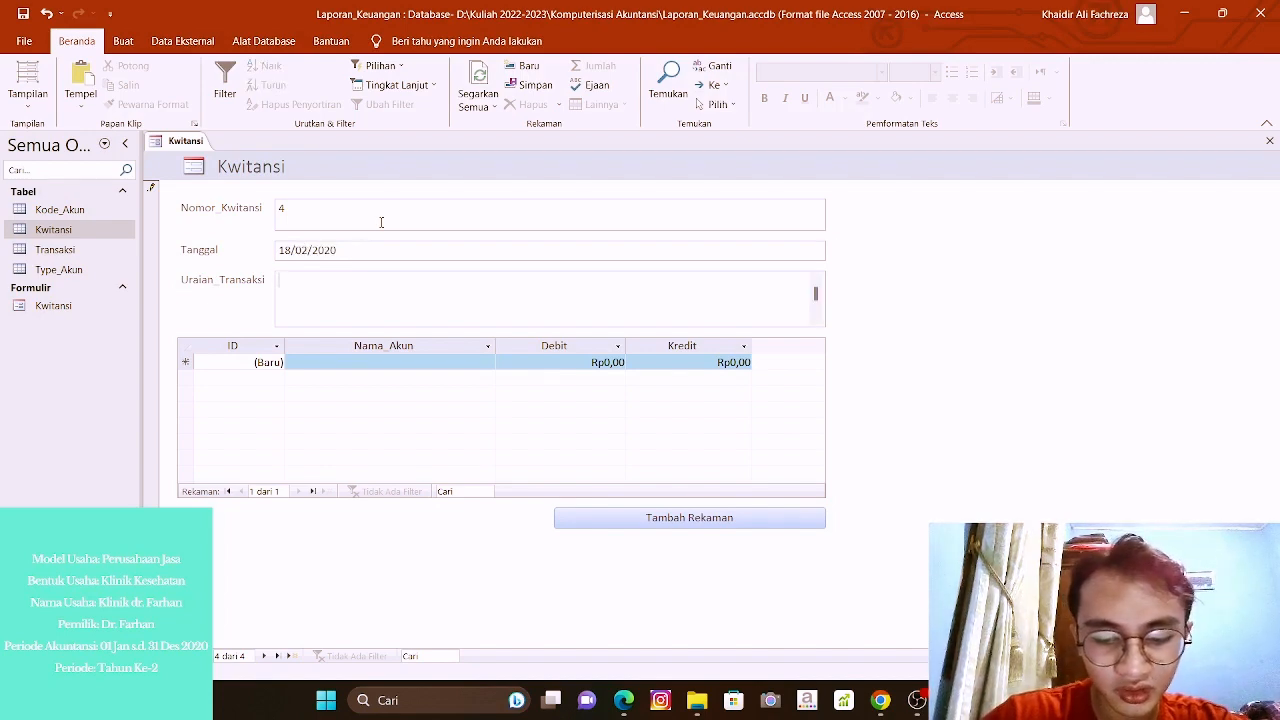
# Enter "Pembayaran Listrik Air dan Internet" as the Uraian_Transaksi of receipt 4.
pyautogui.write('Pem')
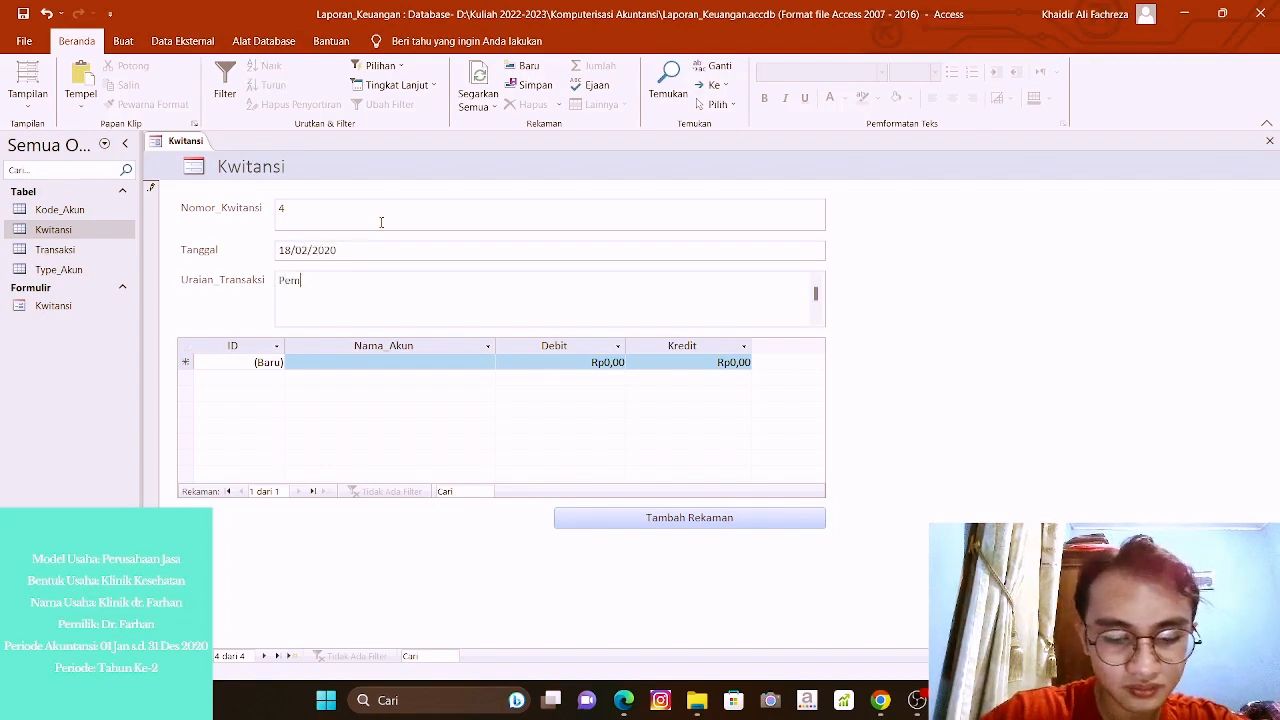
pyautogui.write('bayar ')
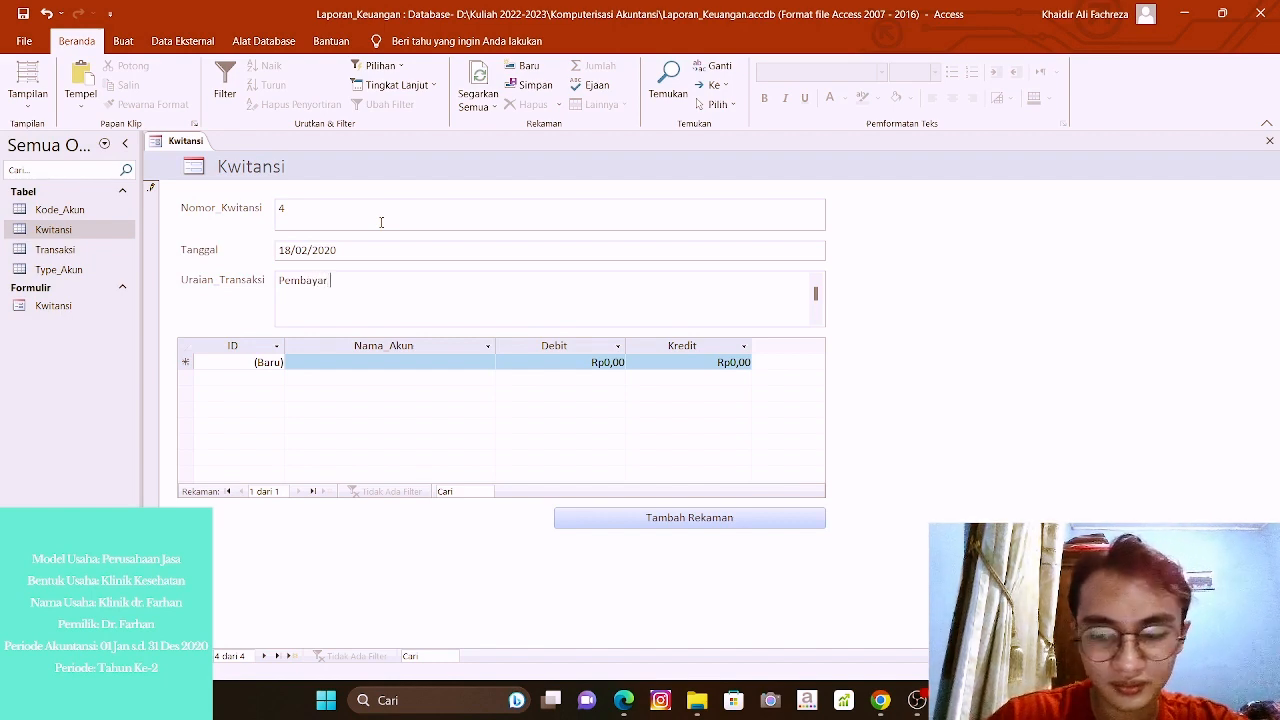
pyautogui.write('an Li')
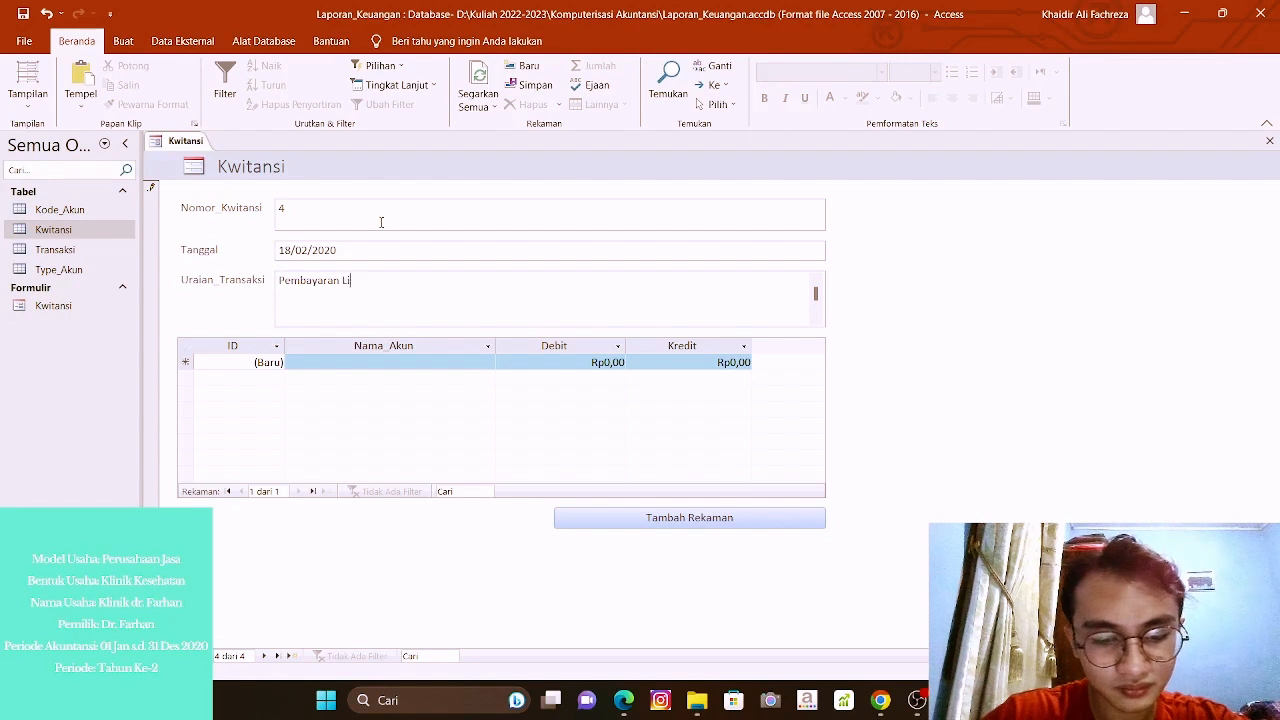
pyautogui.write('strik Air dan')
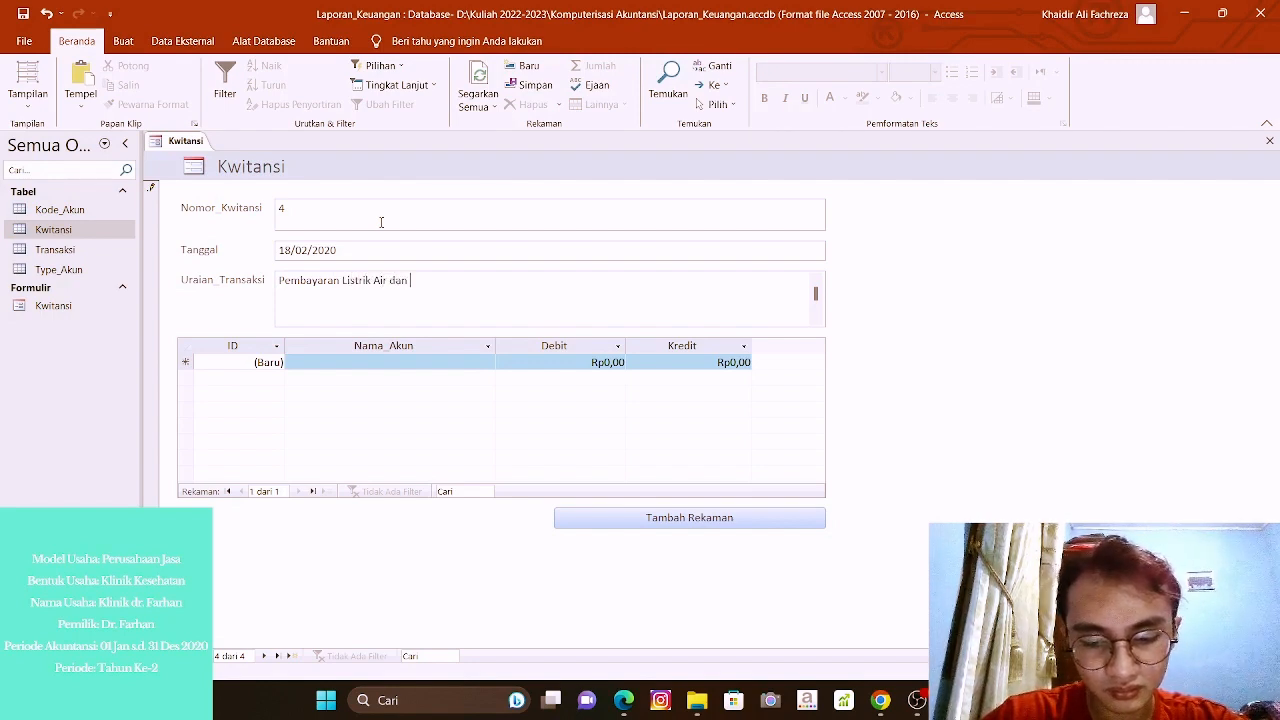
pyautogui.write(' Internet')
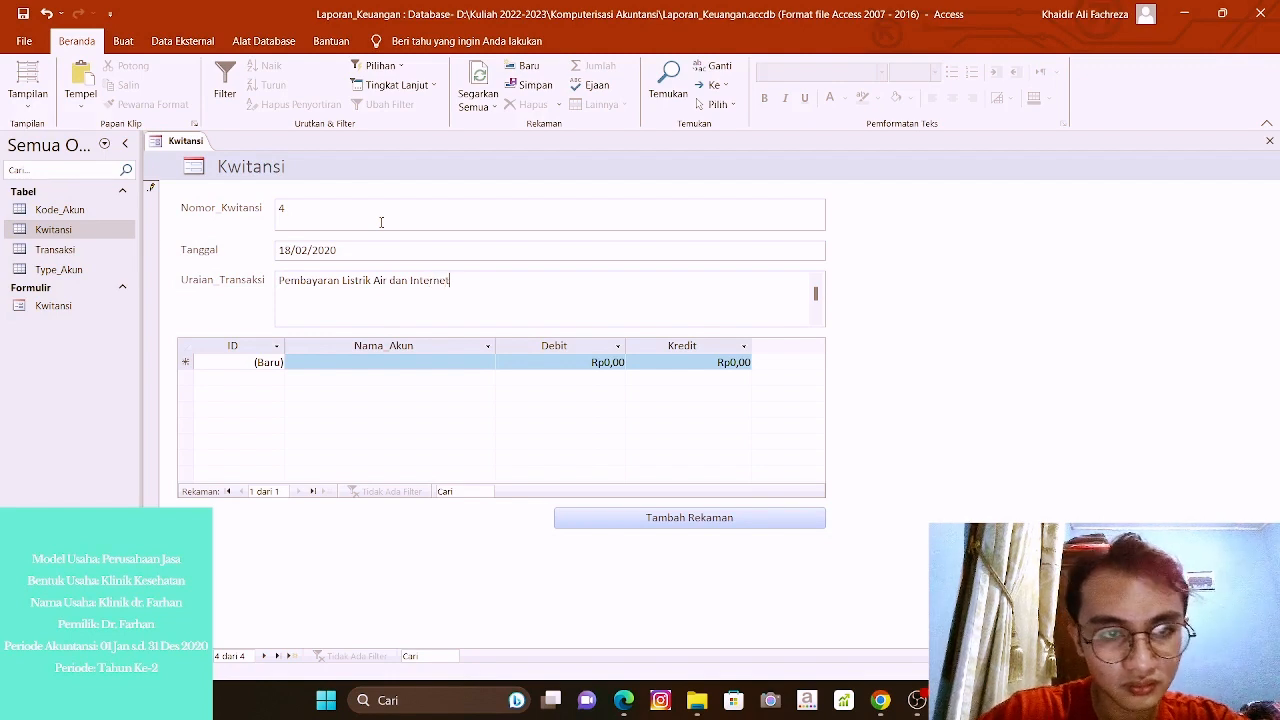
# Fill the first subform row of receipt 4 with the account Beban_Listrik_Air dan Internet and a Debit of 1500000.
pyautogui.click(384, 362)
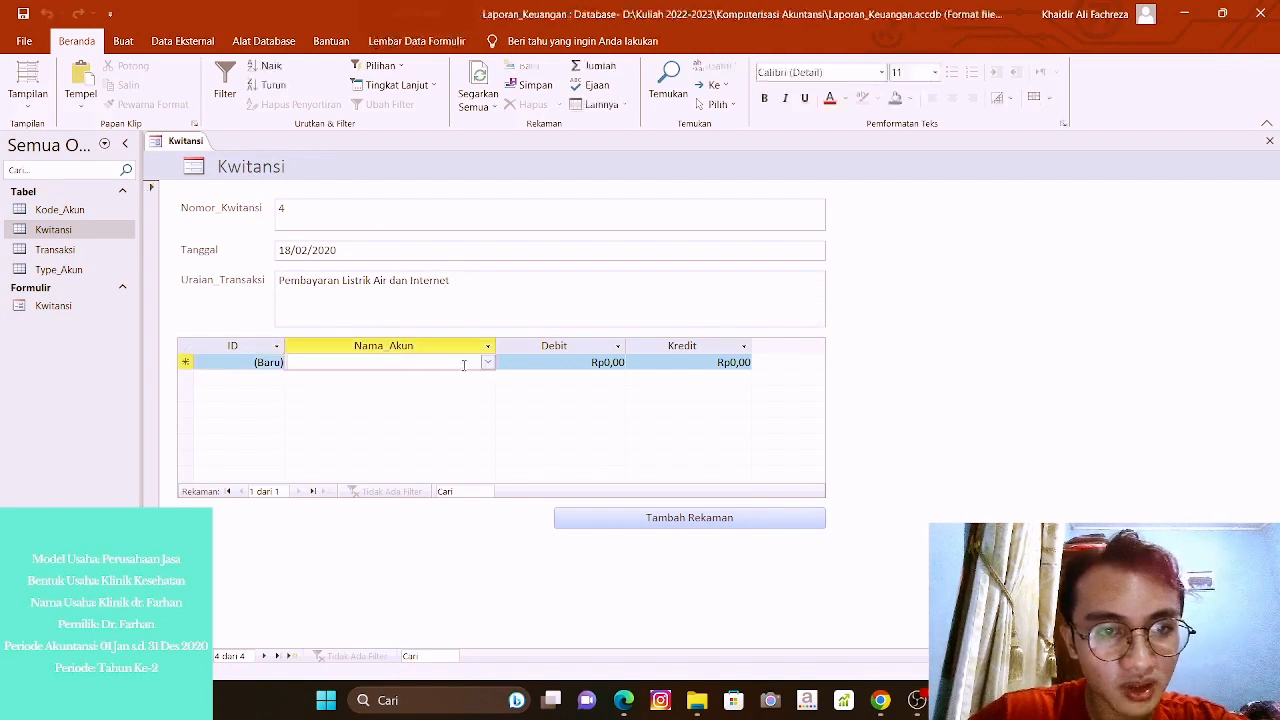
pyautogui.click(488, 363)
pyautogui.moveTo(488, 392); pyautogui.dragTo(488, 594)
pyautogui.click(380, 515)
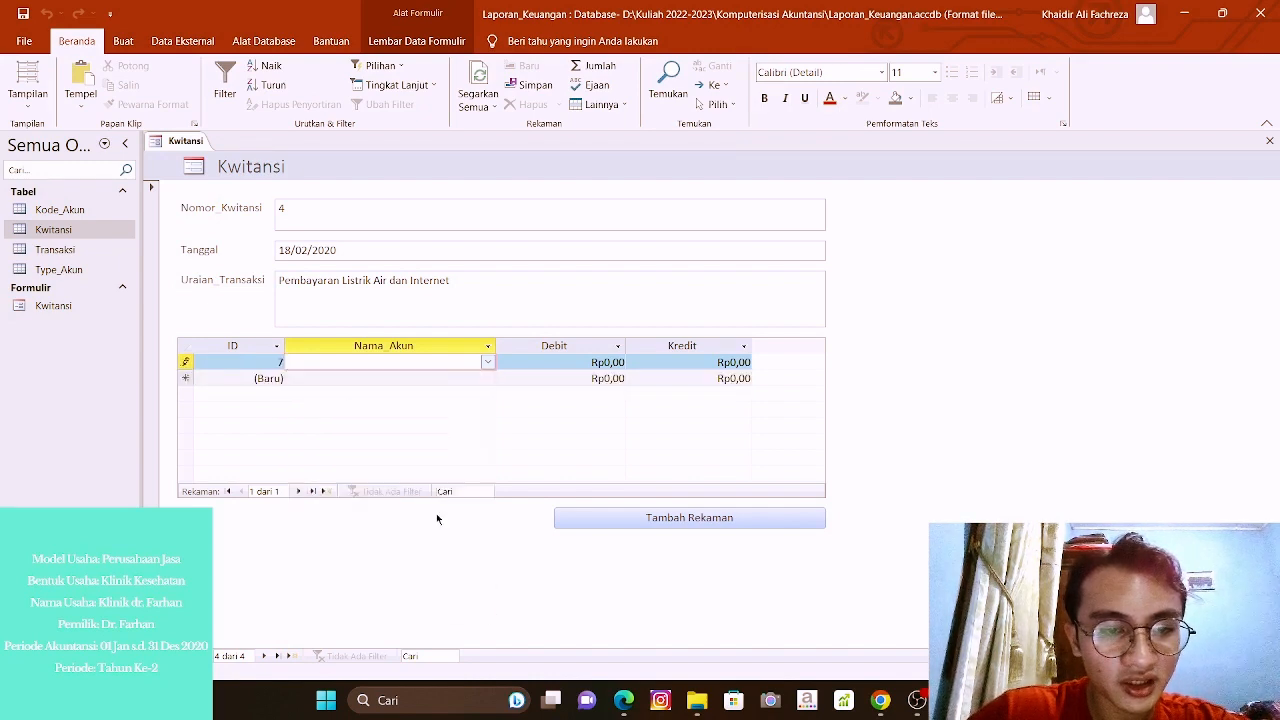
pyautogui.press('Tab')
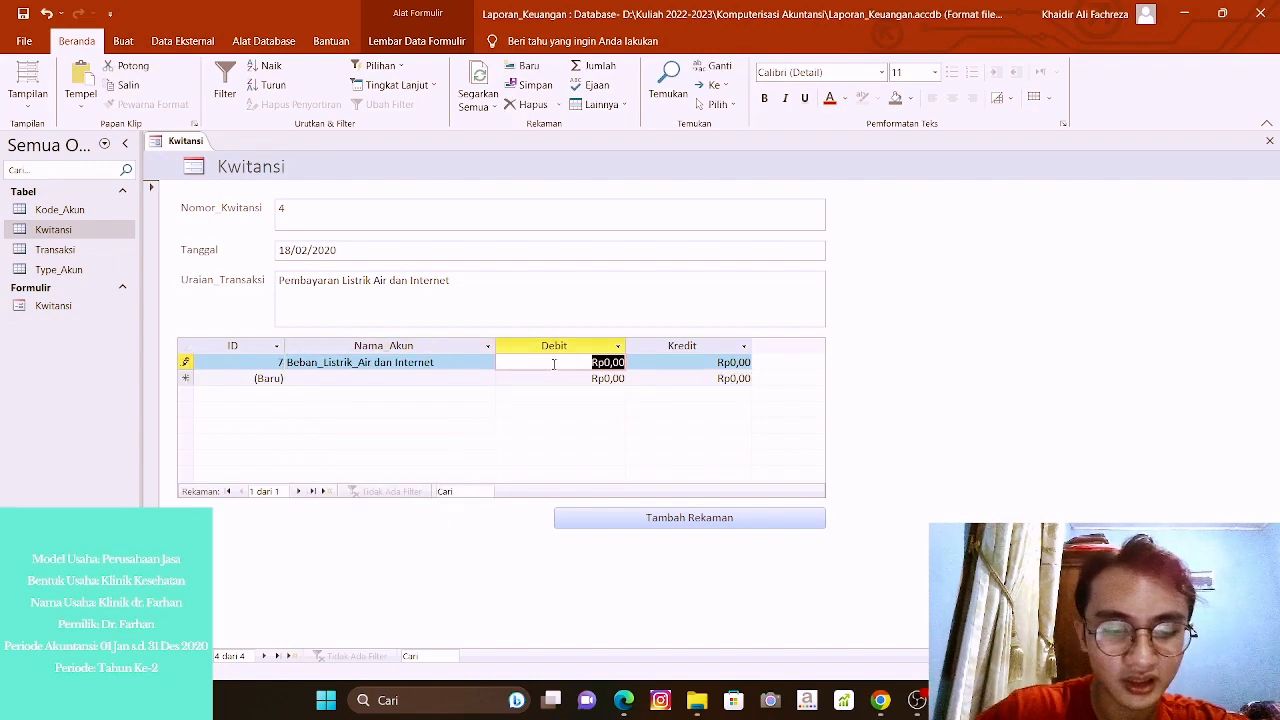
pyautogui.write('1.500.000')
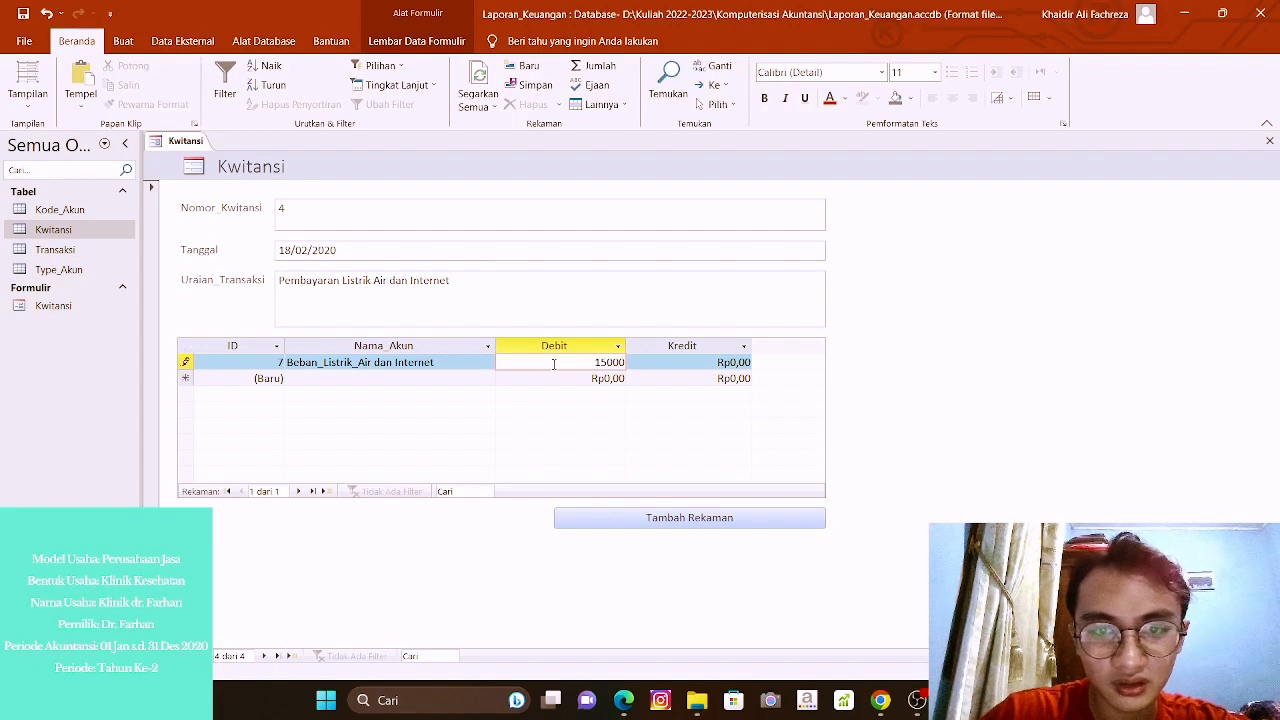
pyautogui.press('Tab')
pyautogui.press('Tab')
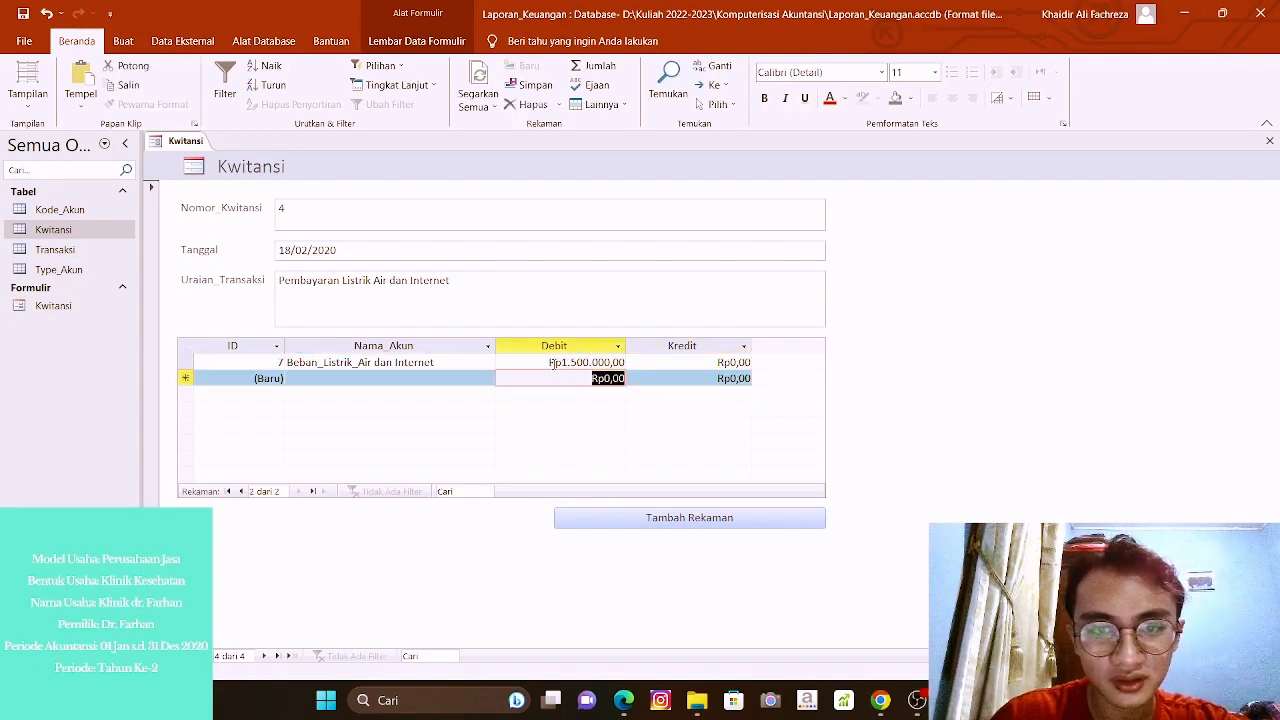
# Fill the second subform row of receipt 4 with the account Kas and a Kredit of 1500000.
pyautogui.write('8')
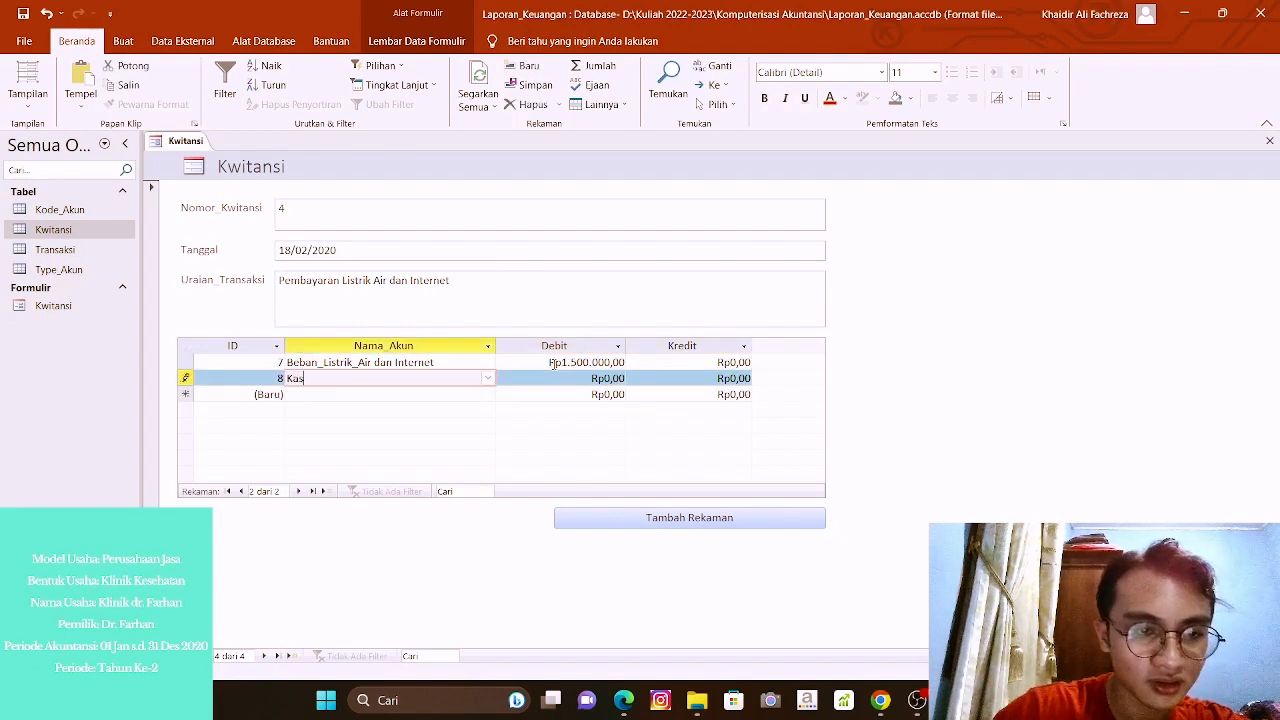
pyautogui.press('Tab')
pyautogui.press('Tab')
pyautogui.write('150000')
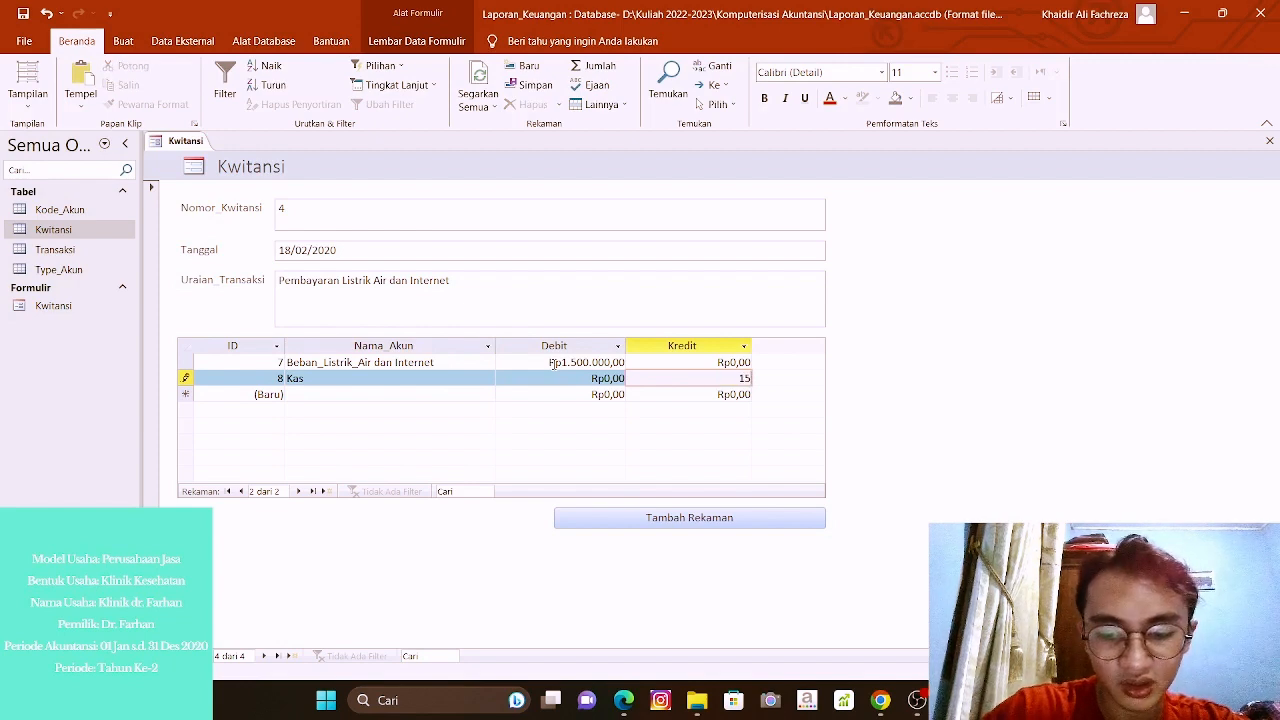
pyautogui.press('Tab')
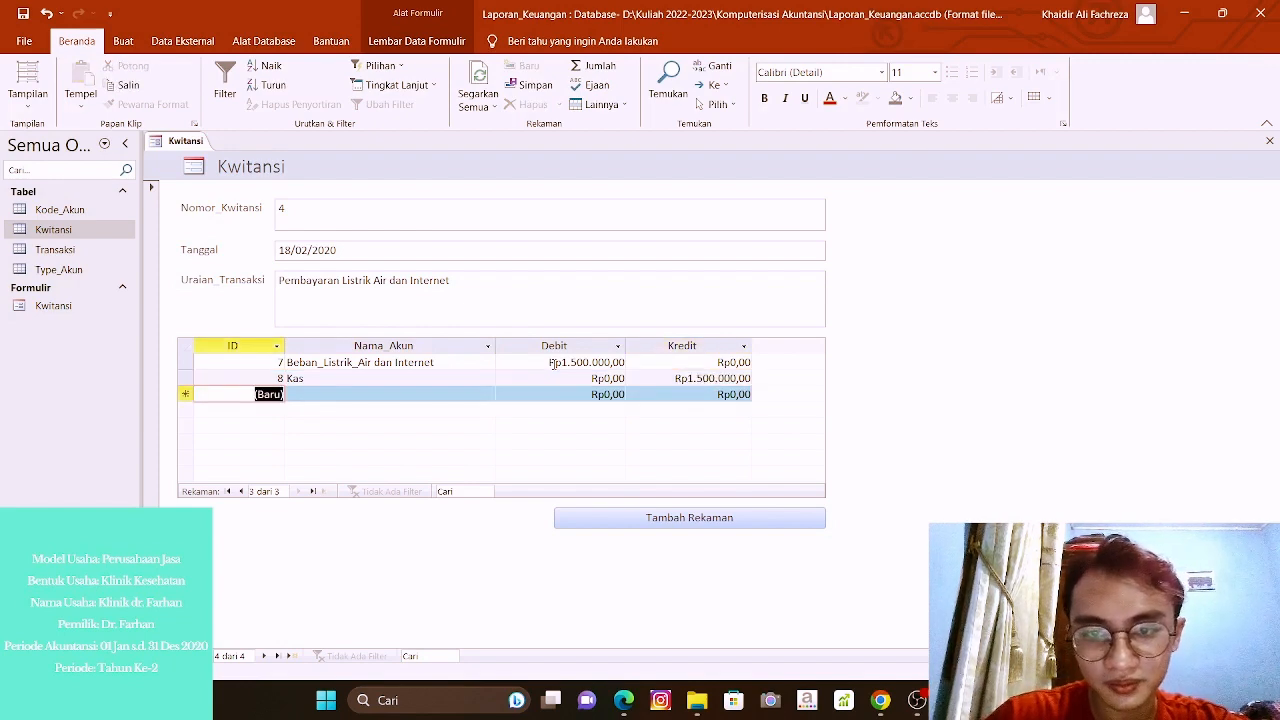
# Add a new receipt record with Tambah Rekaman, giving it Nomor_Kwitansi 5 and Tanggal 28 Februari 2020.
pyautogui.click(720, 517)
pyautogui.write('5')
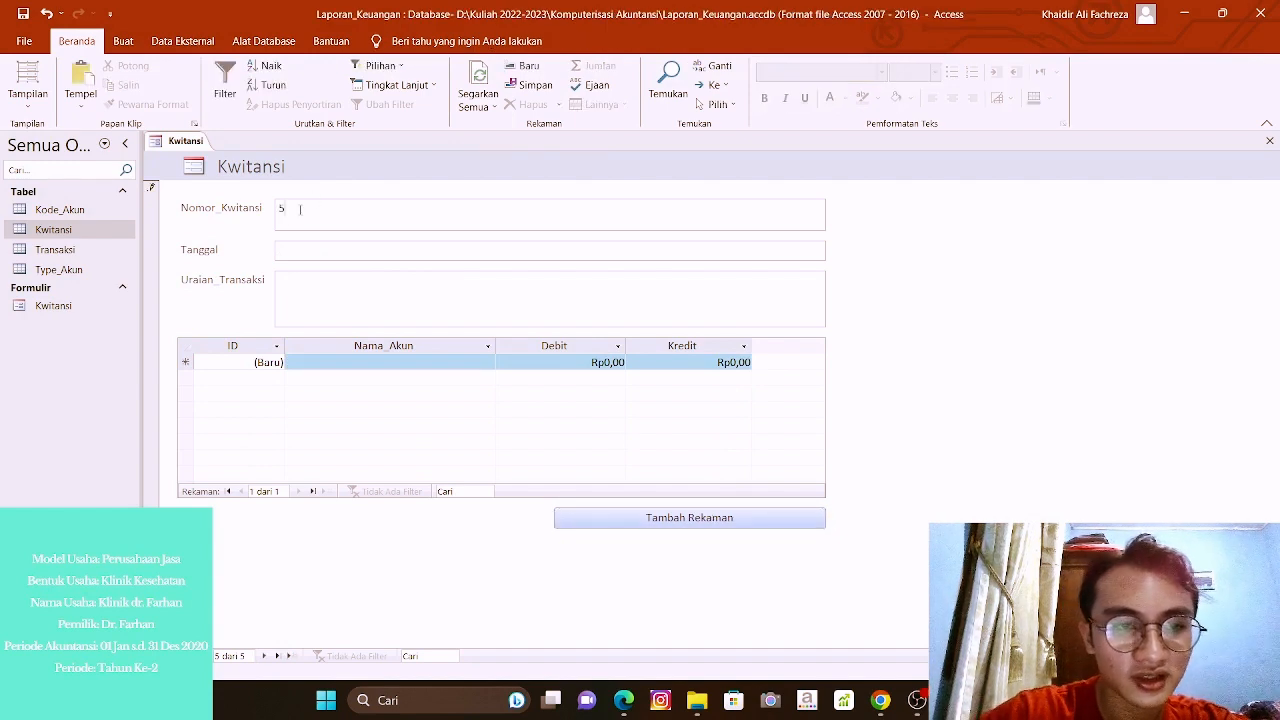
pyautogui.press('Tab')
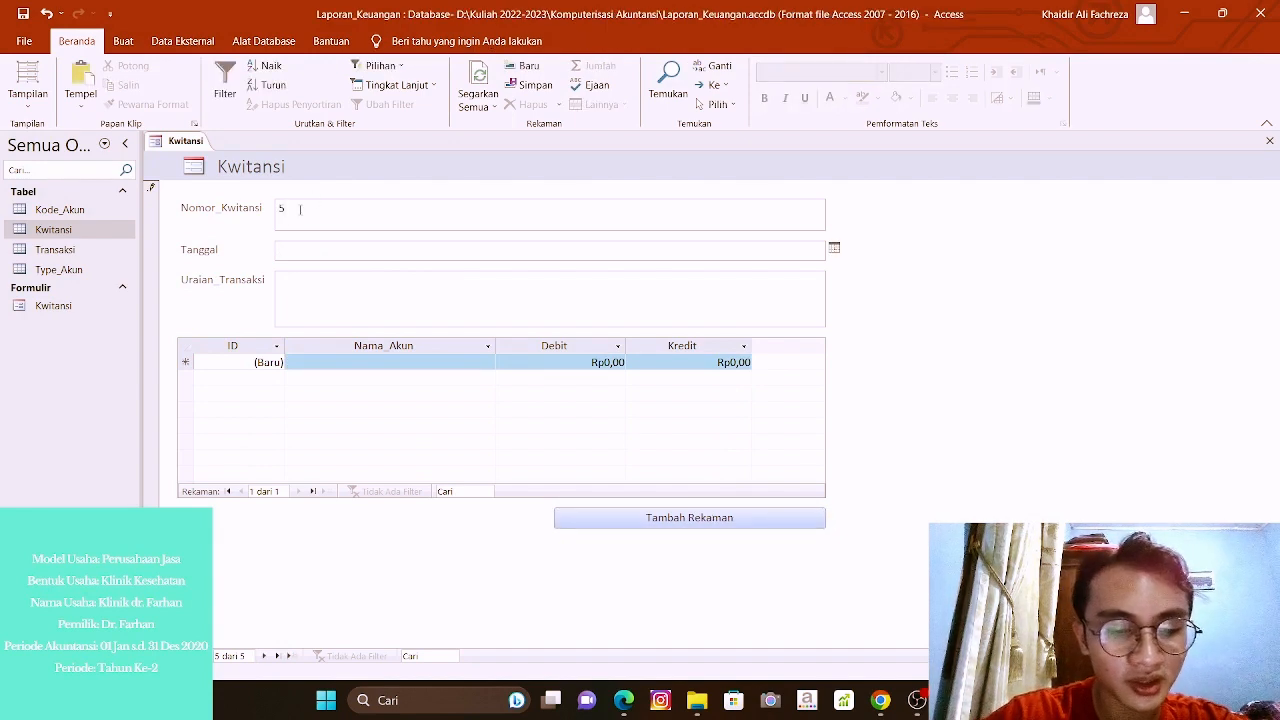
pyautogui.write('2')
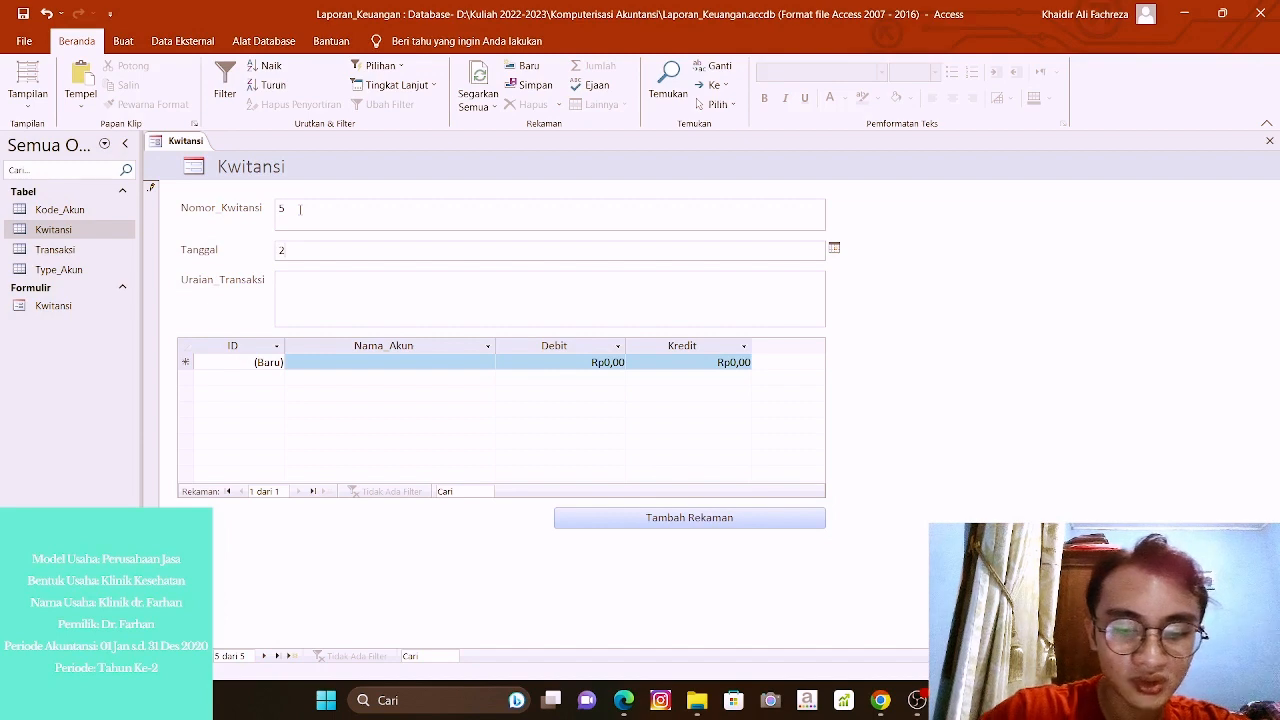
pyautogui.write('8 febru')
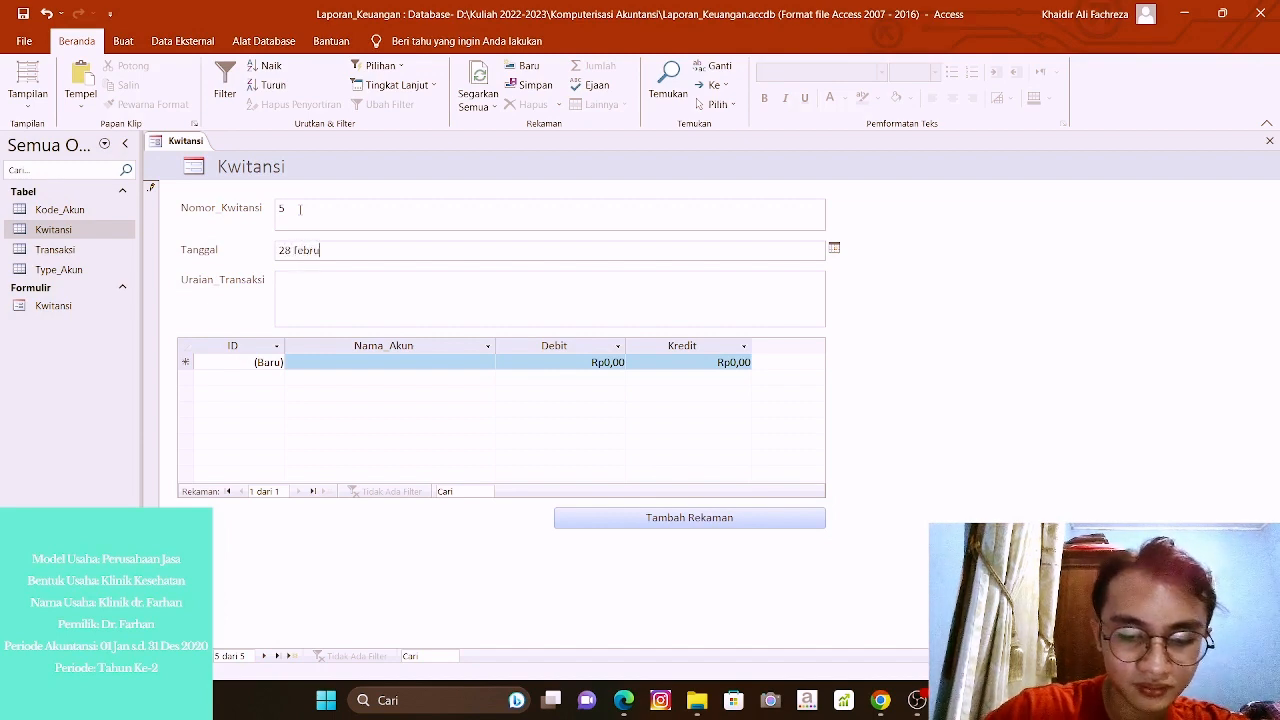
pyautogui.write('ari 2')
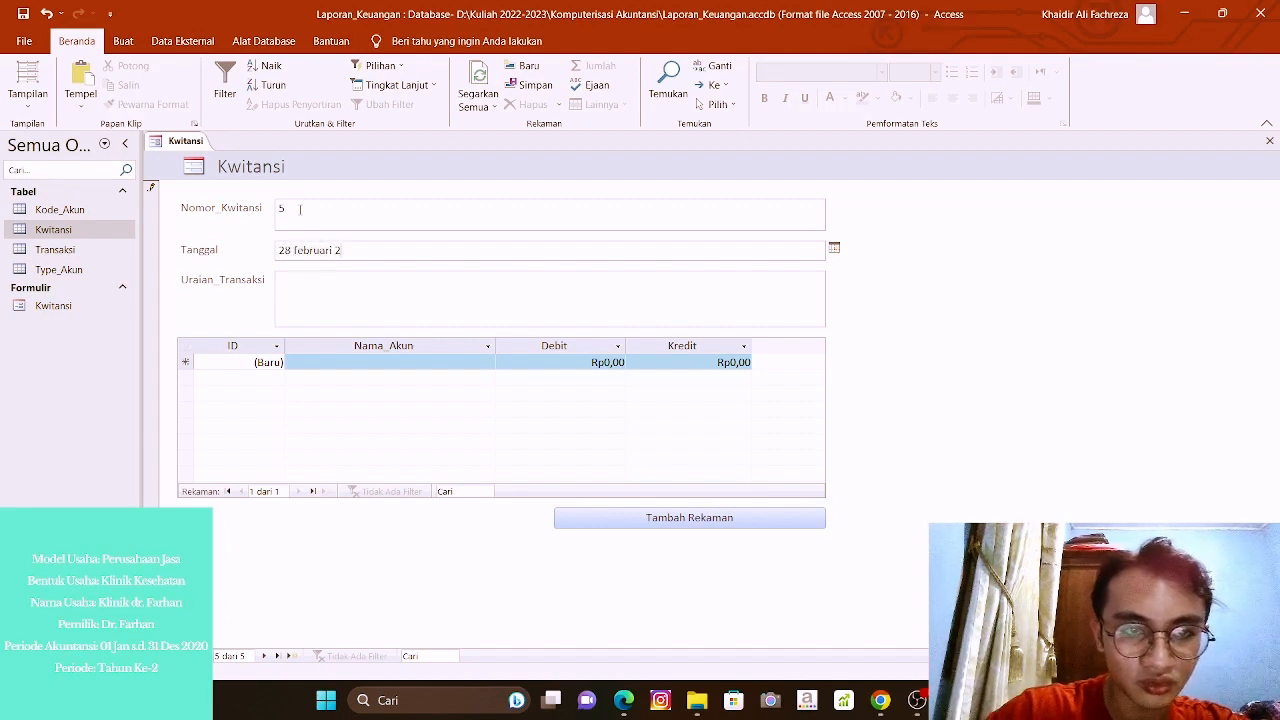
pyautogui.write('020')
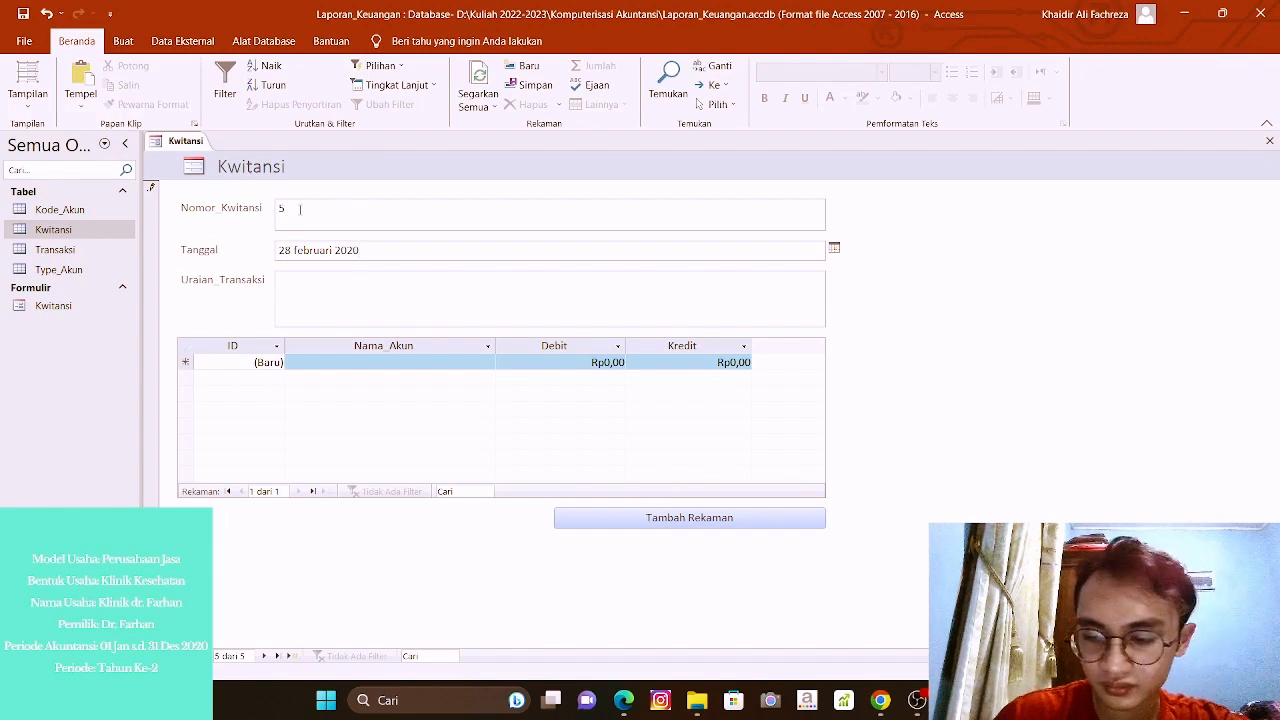
pyautogui.press('Tab')
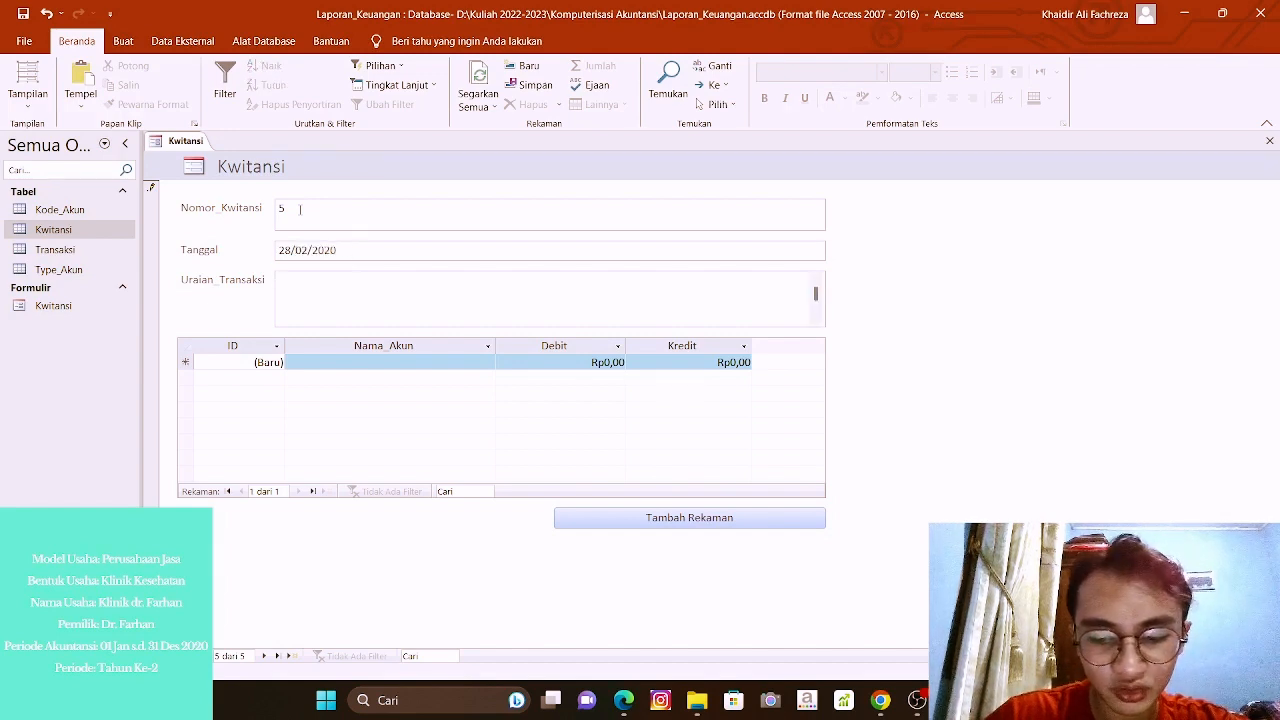
# Enter "Pembayaran Gaji Karyawan" as the Uraian_Transaksi of receipt 5.
pyautogui.write('Pembay')
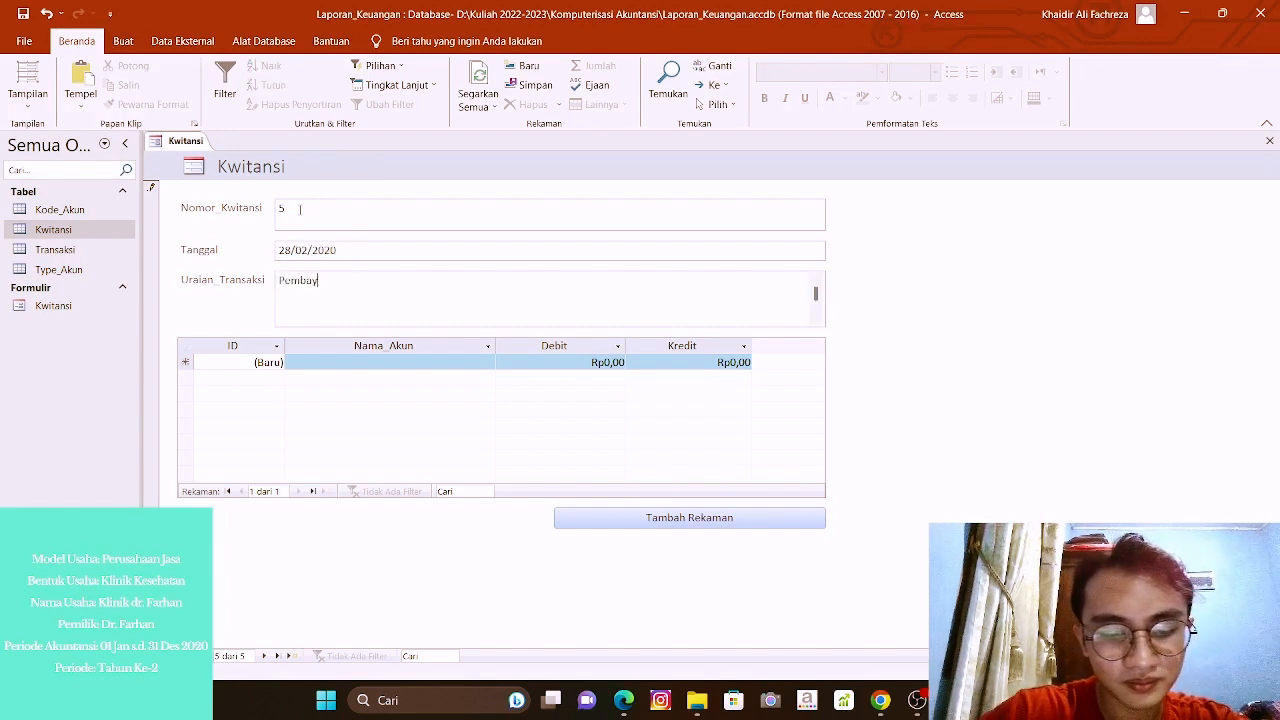
pyautogui.write('aran Gaji')
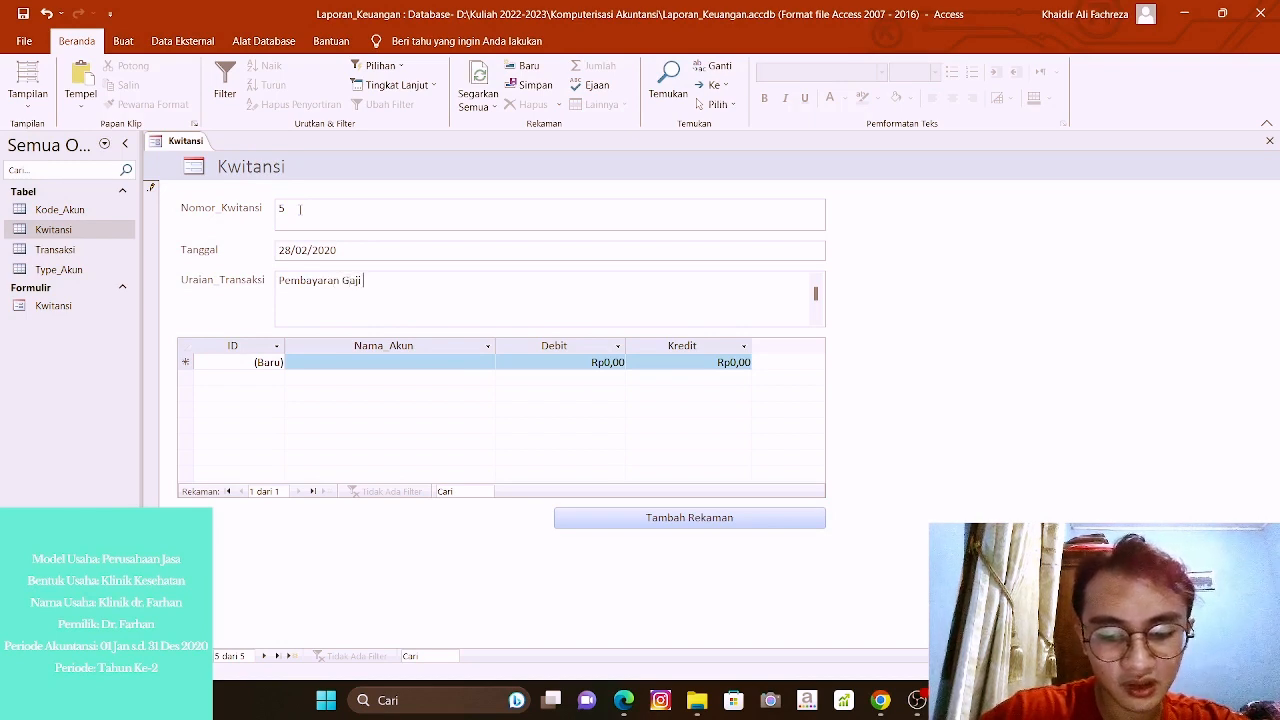
pyautogui.write(' Kar')
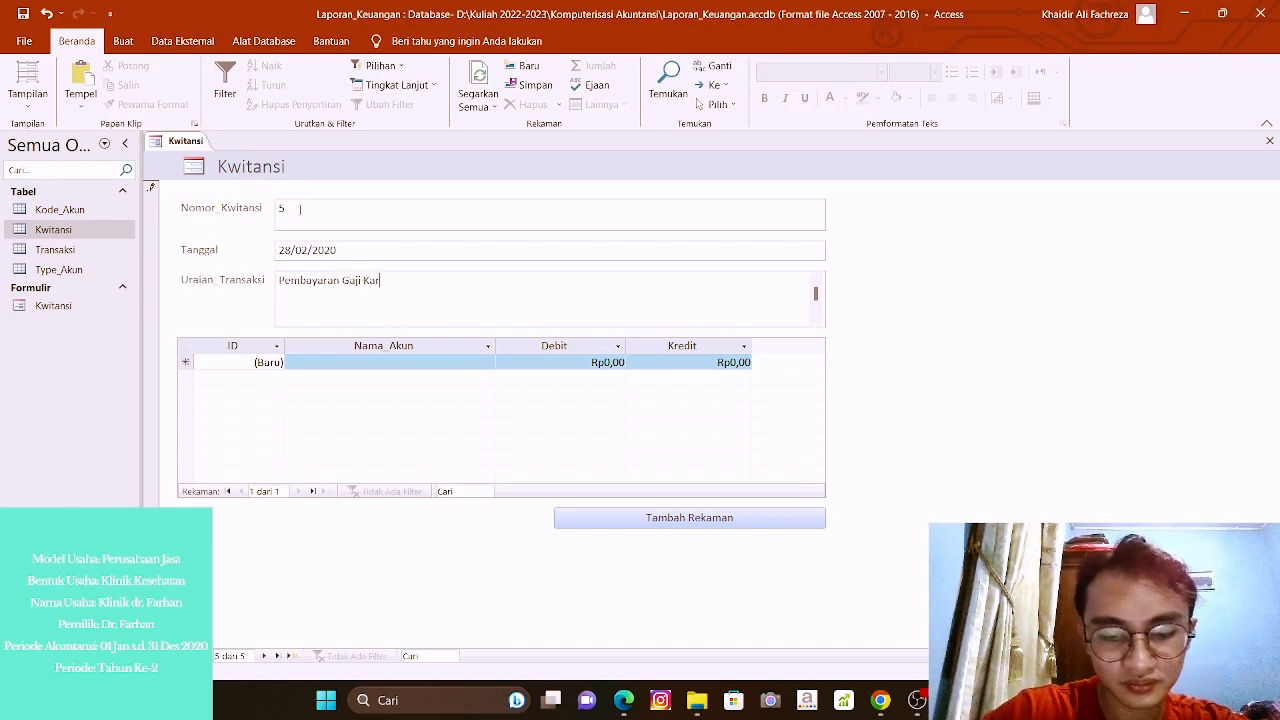
pyautogui.write('yawan')
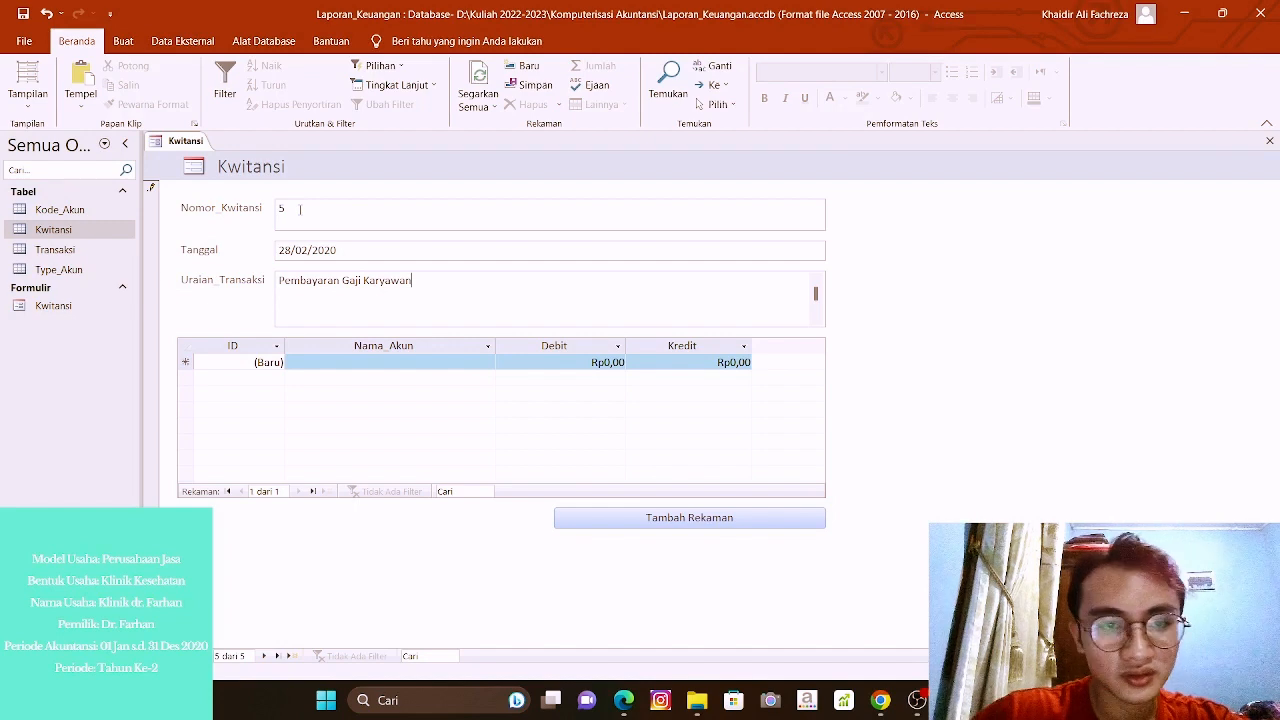
# Fill the first subform row of receipt 5 with the account Beban_Gaji and a Debit of 25000000.
pyautogui.click(451, 362)
pyautogui.click(487, 362)
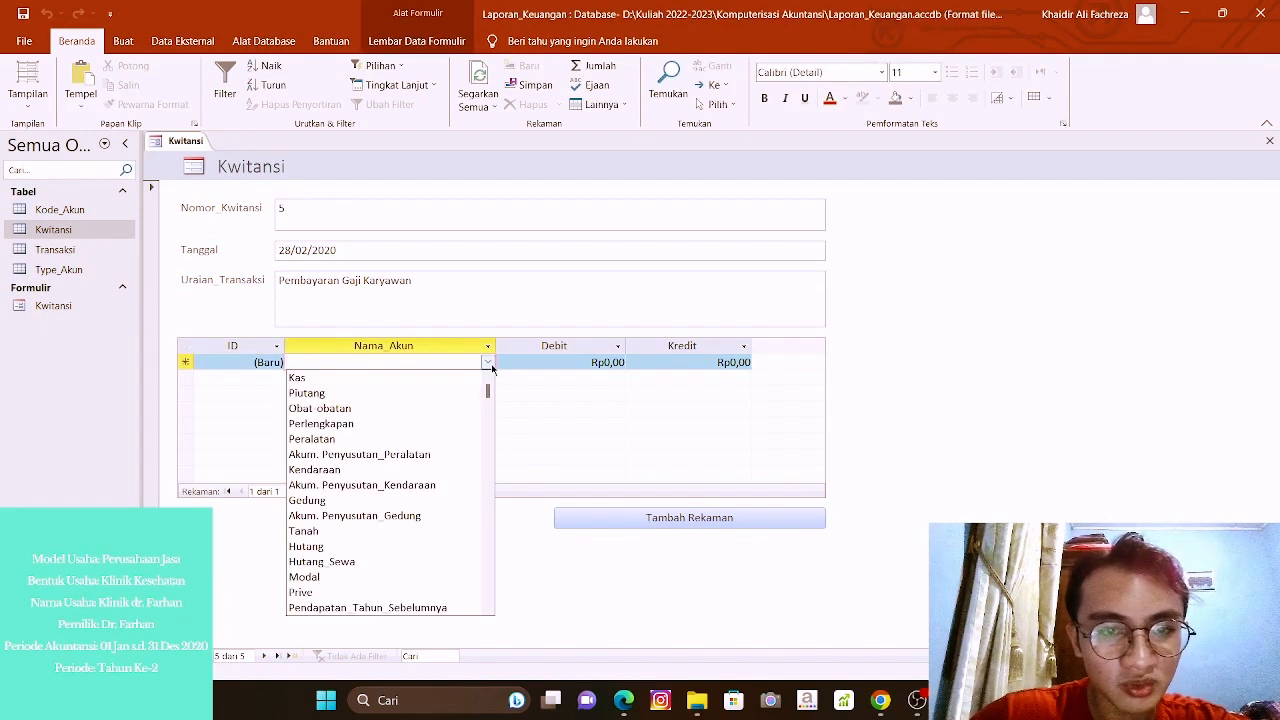
pyautogui.scroll(-2, 400, 470)
pyautogui.click(405, 558)
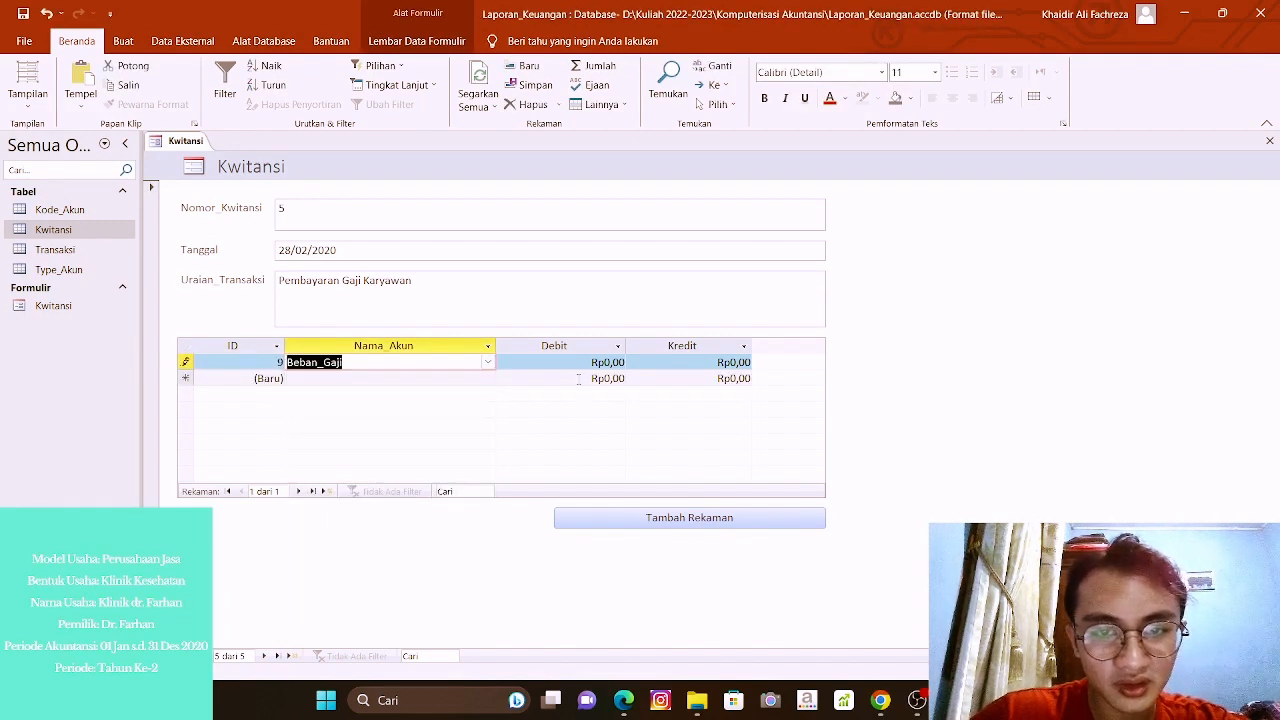
pyautogui.press('Tab')
pyautogui.write('2.50')
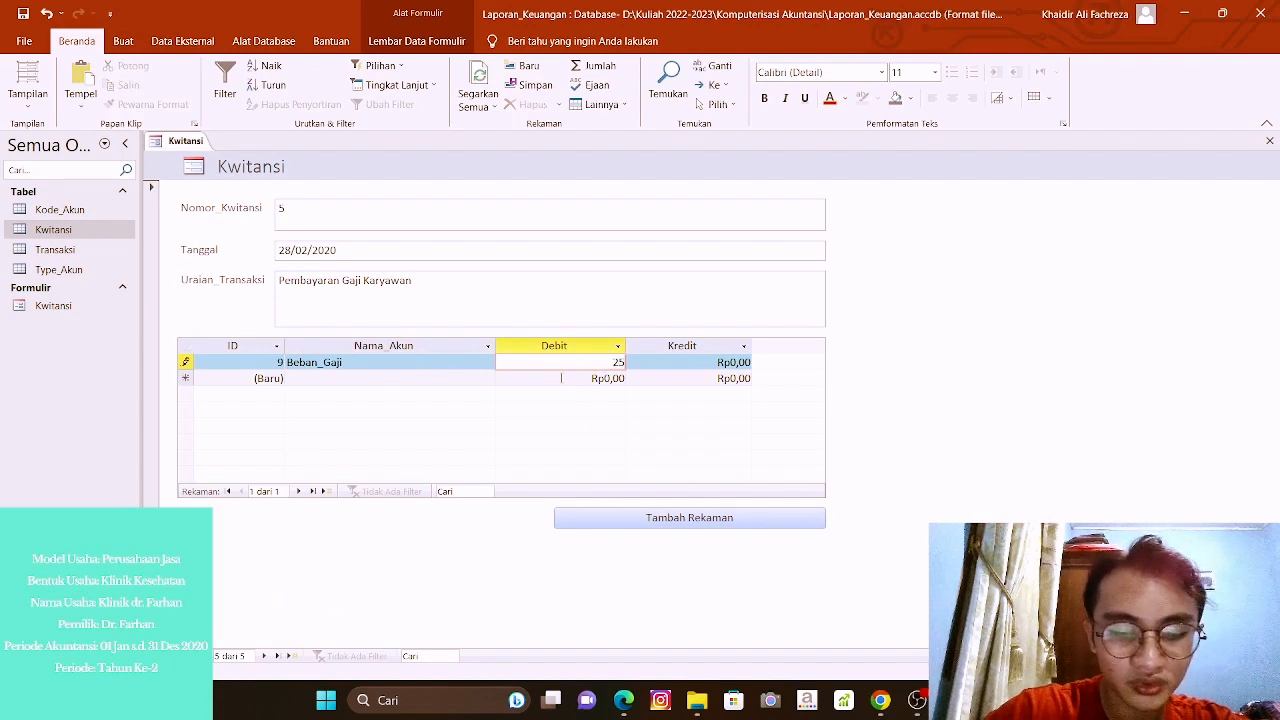
pyautogui.write('0.000')
pyautogui.press('Tab')
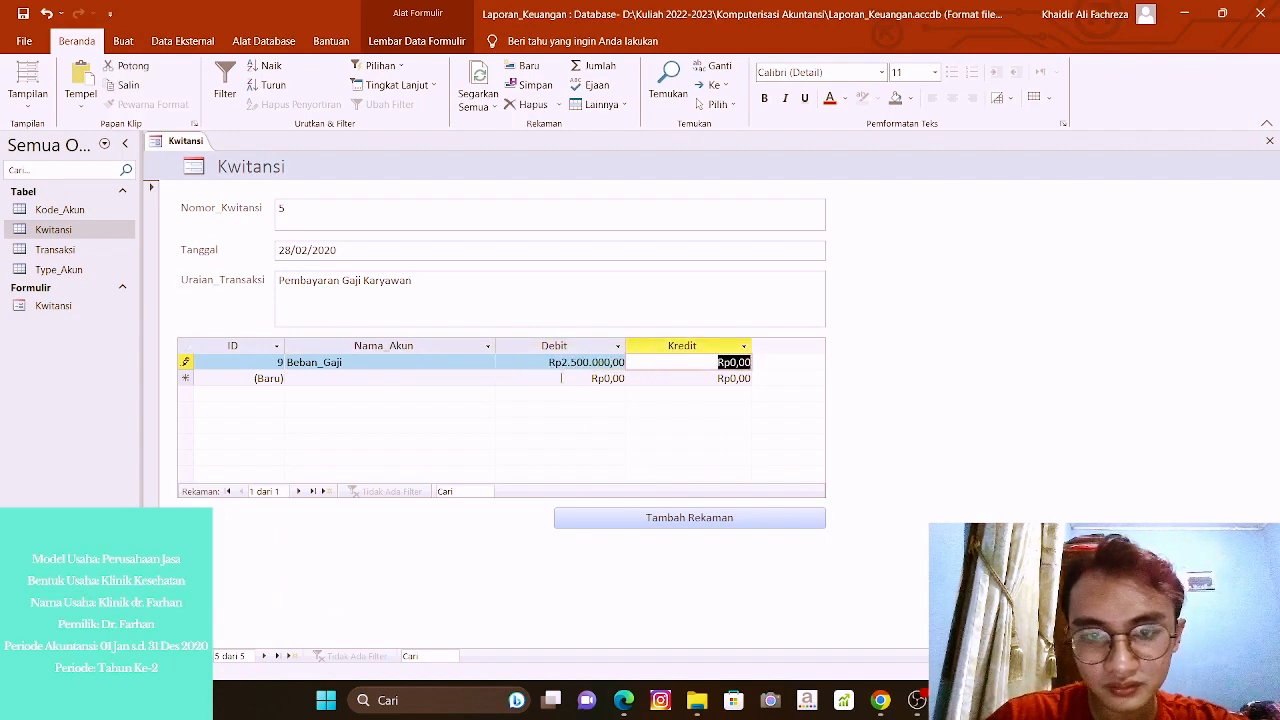
pyautogui.click(588, 362)
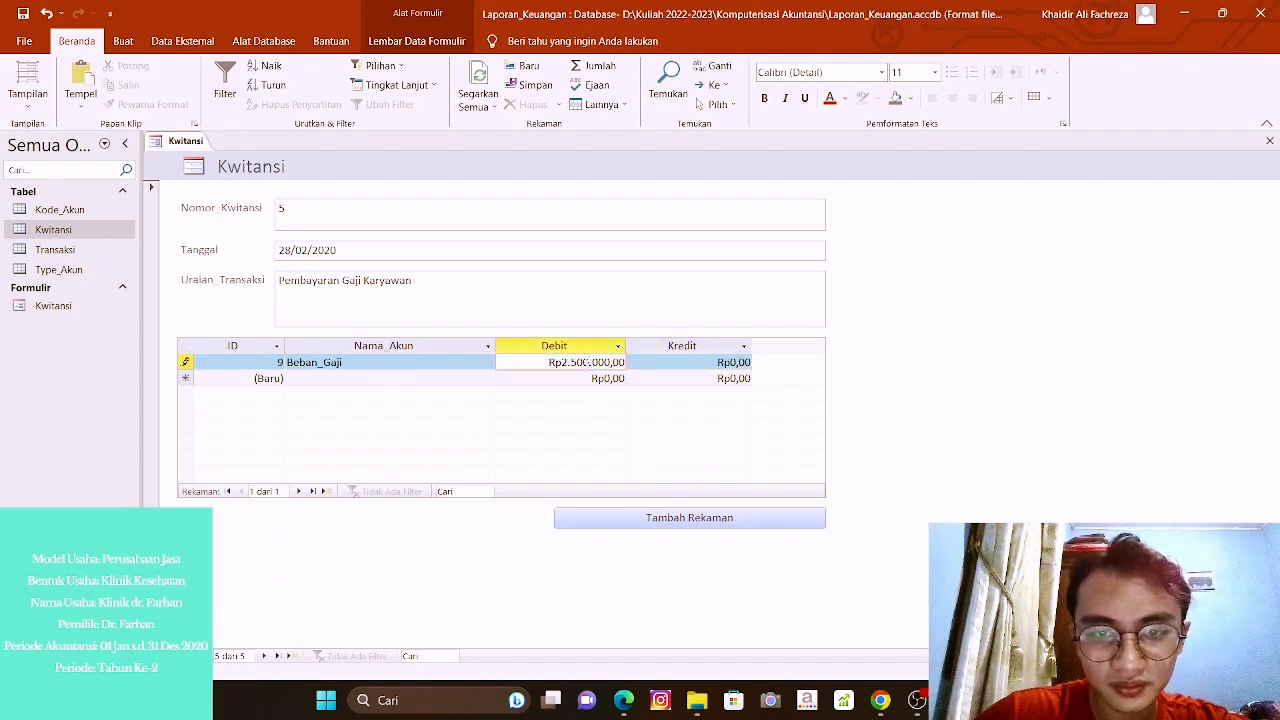
pyautogui.write('0')
pyautogui.press('Tab')
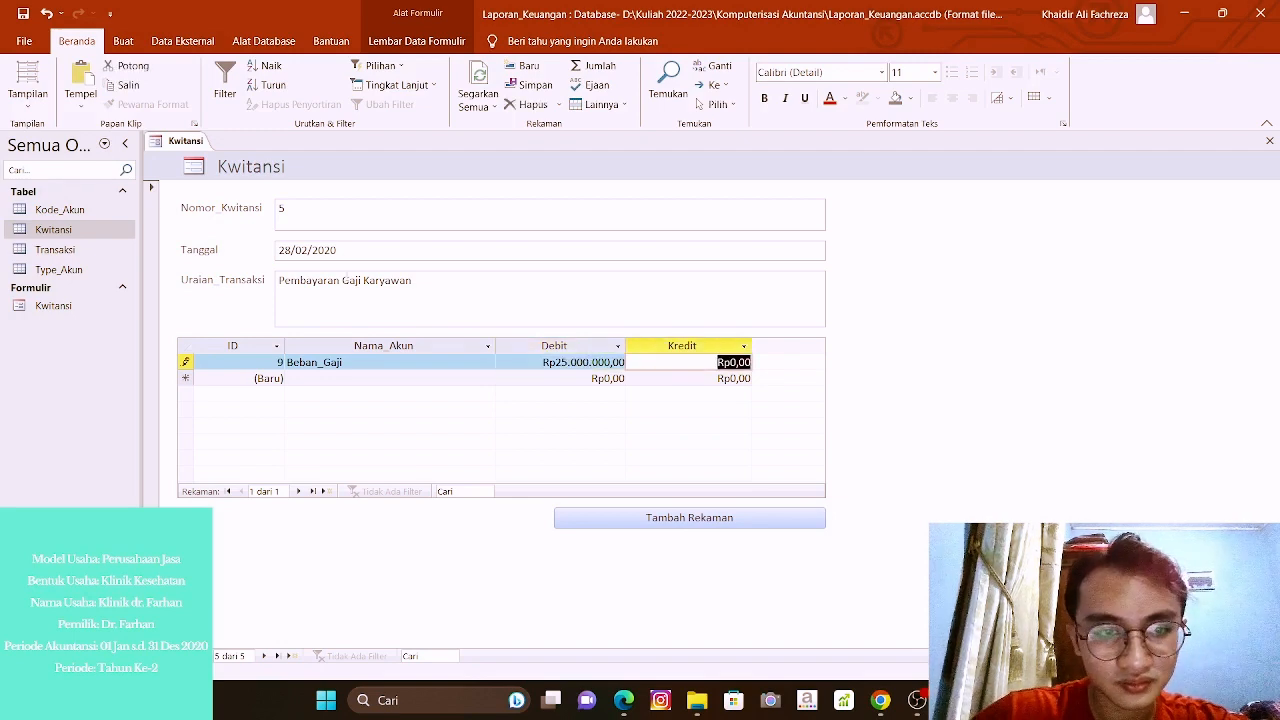
# Fill the second subform row of receipt 5 with the account Kas and a Kredit of 25000000.
pyautogui.click(350, 378)
pyautogui.write('Kas')
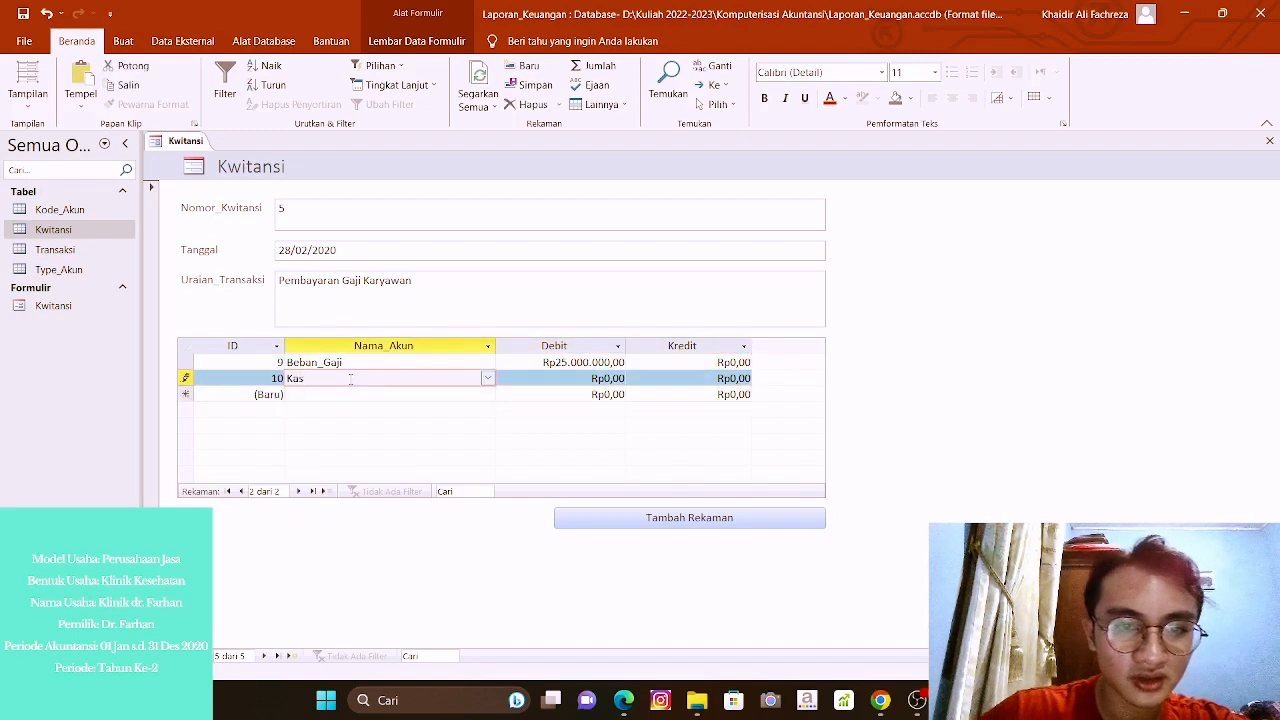
pyautogui.click(691, 380)
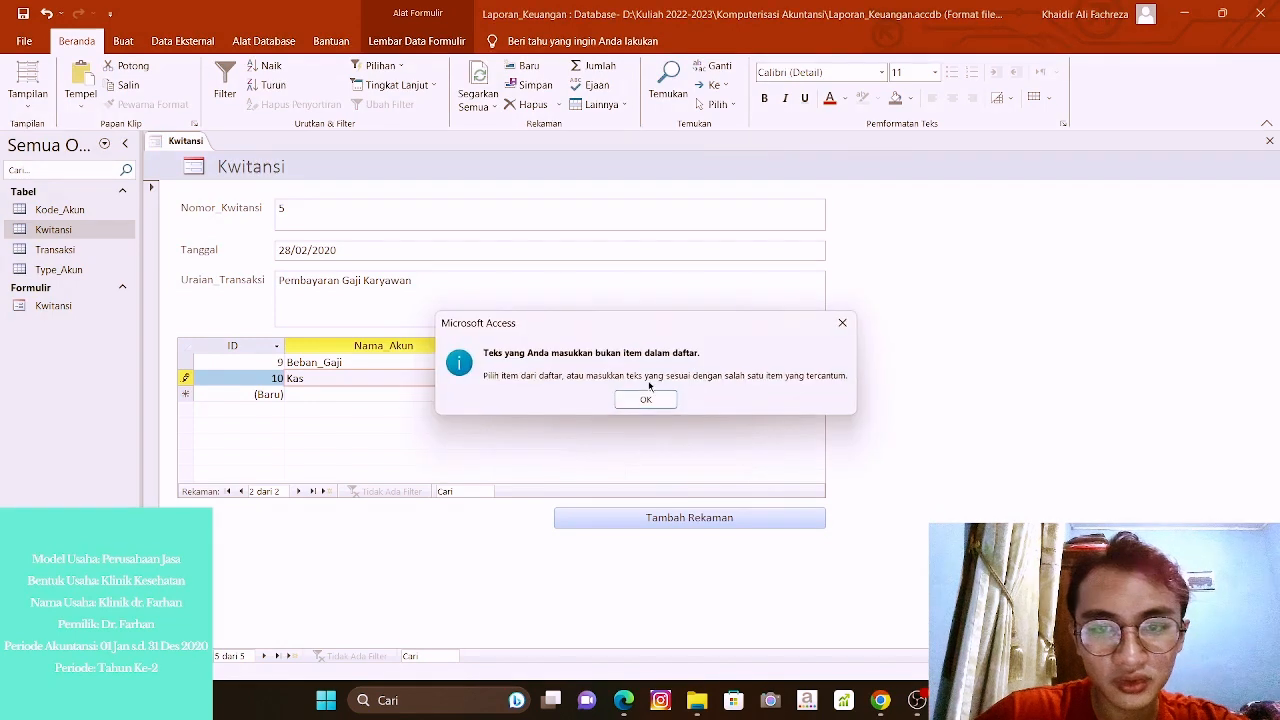
pyautogui.click(647, 399)
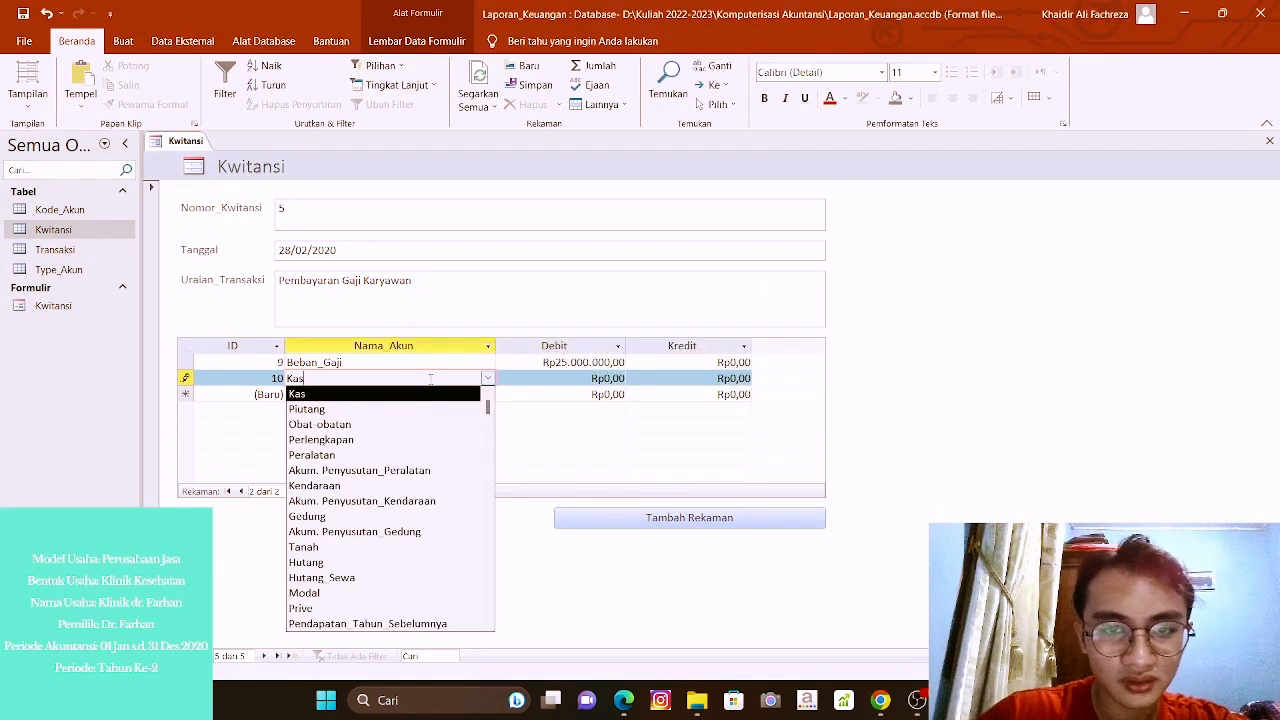
pyautogui.click(678, 380)
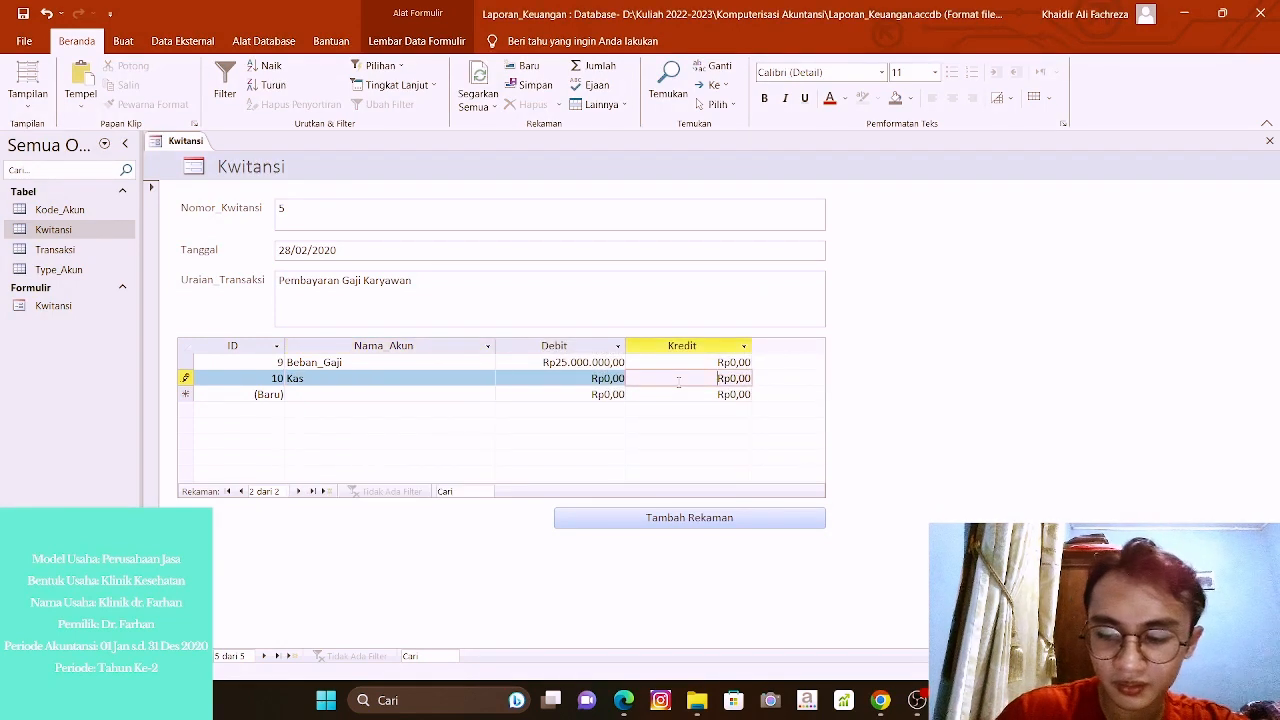
pyautogui.hotkey('ctrl', 'a')
pyautogui.write('25000')
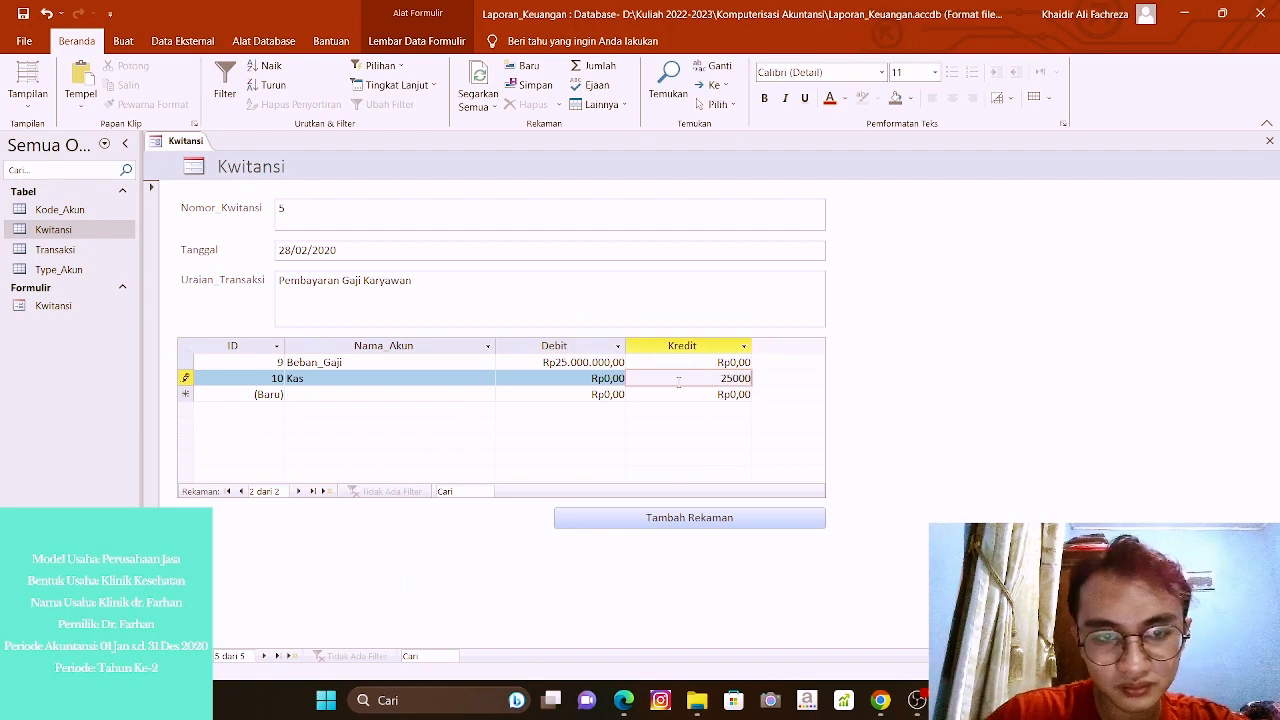
pyautogui.write('000')
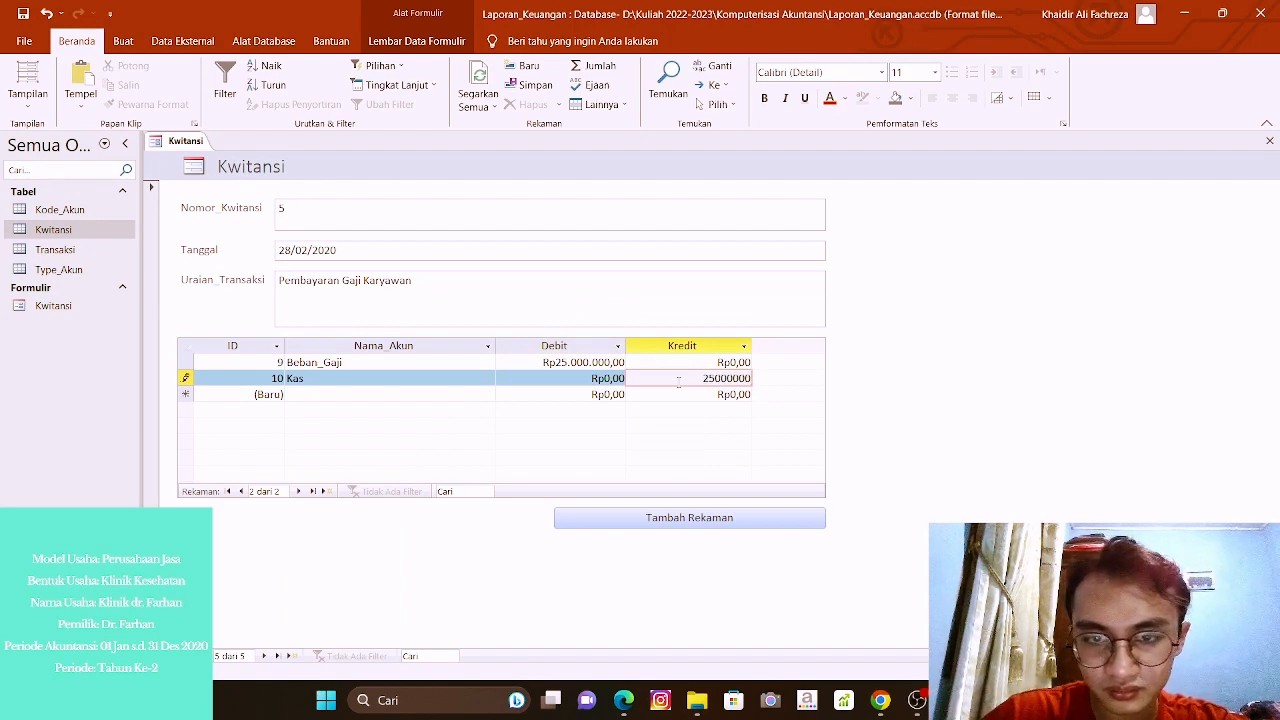
pyautogui.press('Tab')
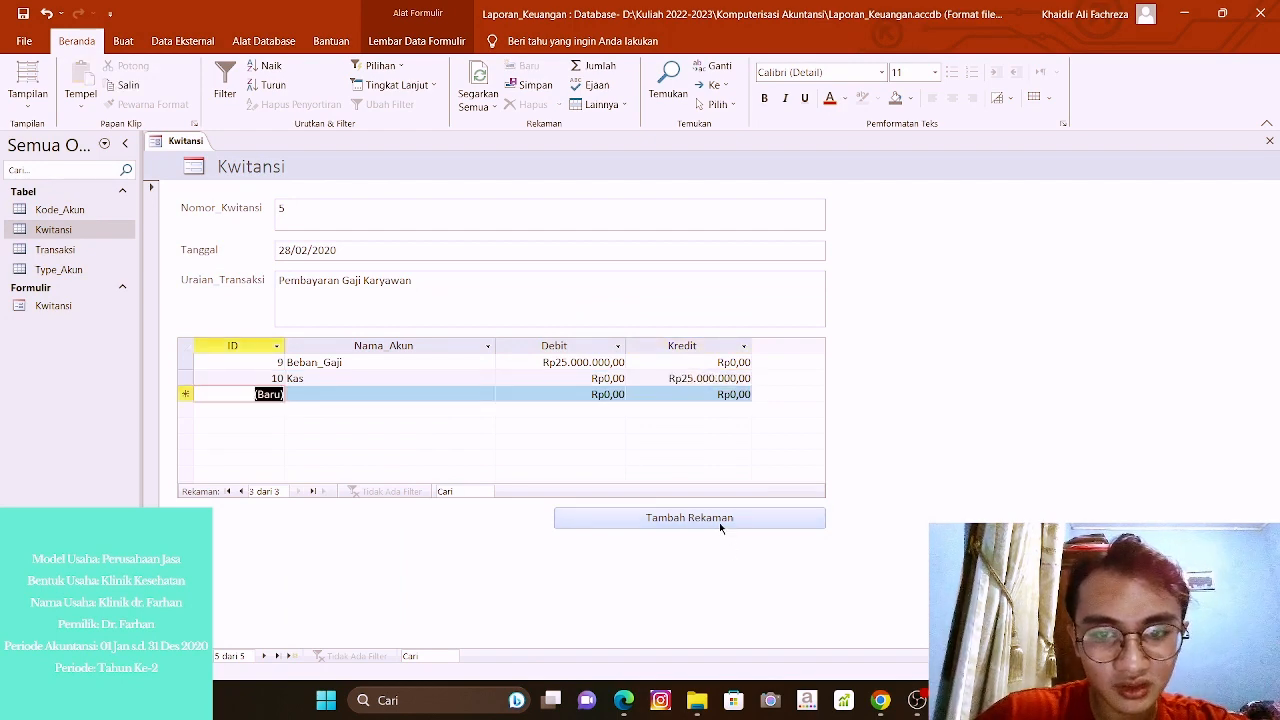
# Add a new receipt record with Tambah Rekaman, giving it Nomor_Kwitansi 6 and Tanggal 11 Maret 2020.
pyautogui.click(719, 522)
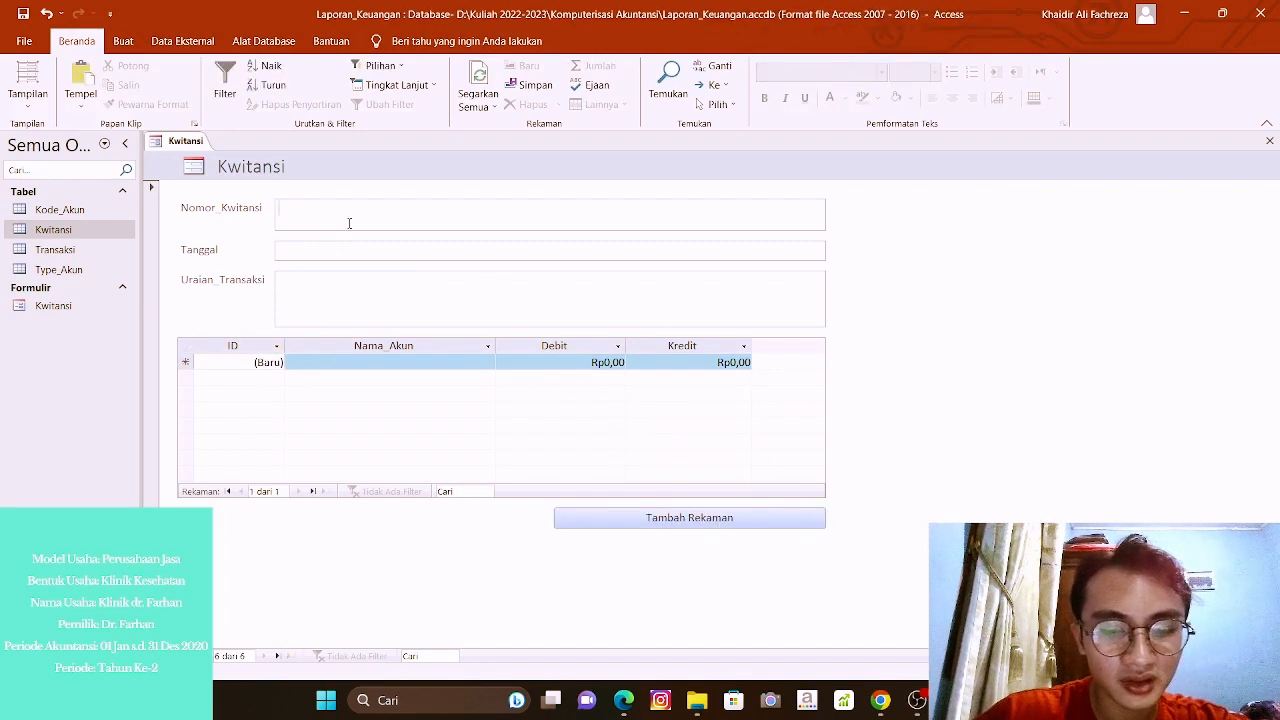
pyautogui.write('6')
pyautogui.press('Tab')
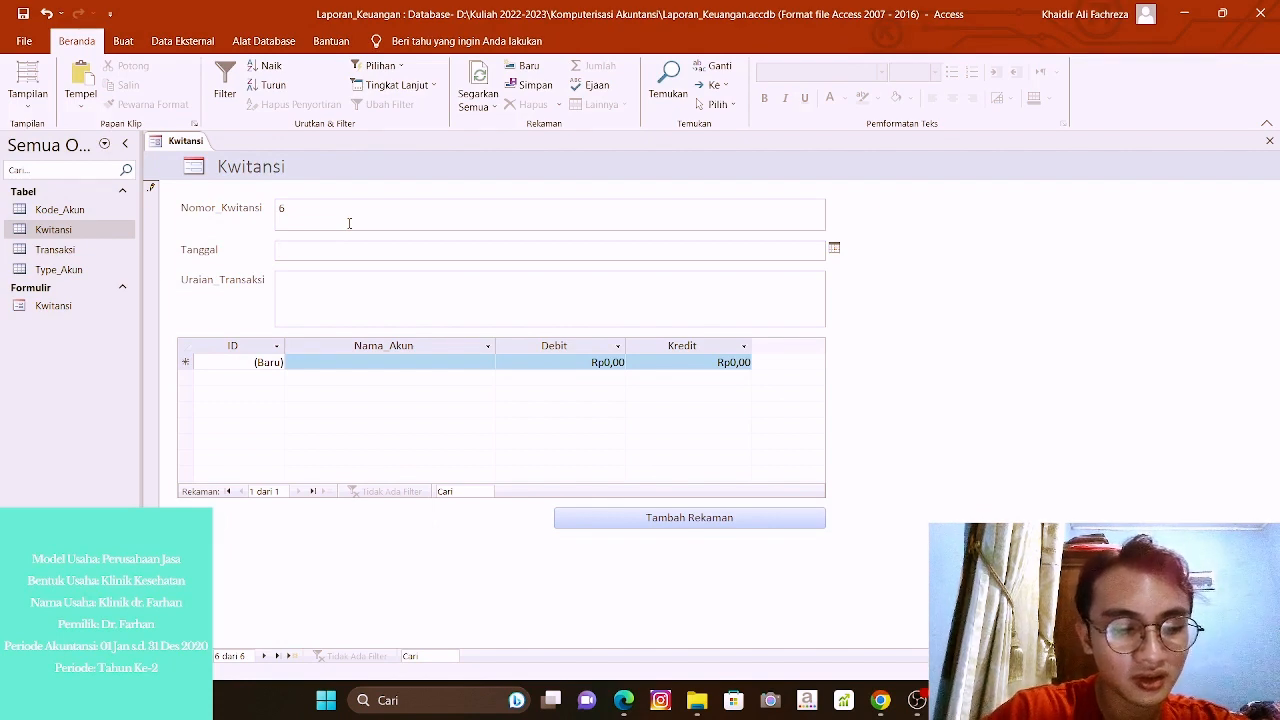
pyautogui.write('11 Marc')
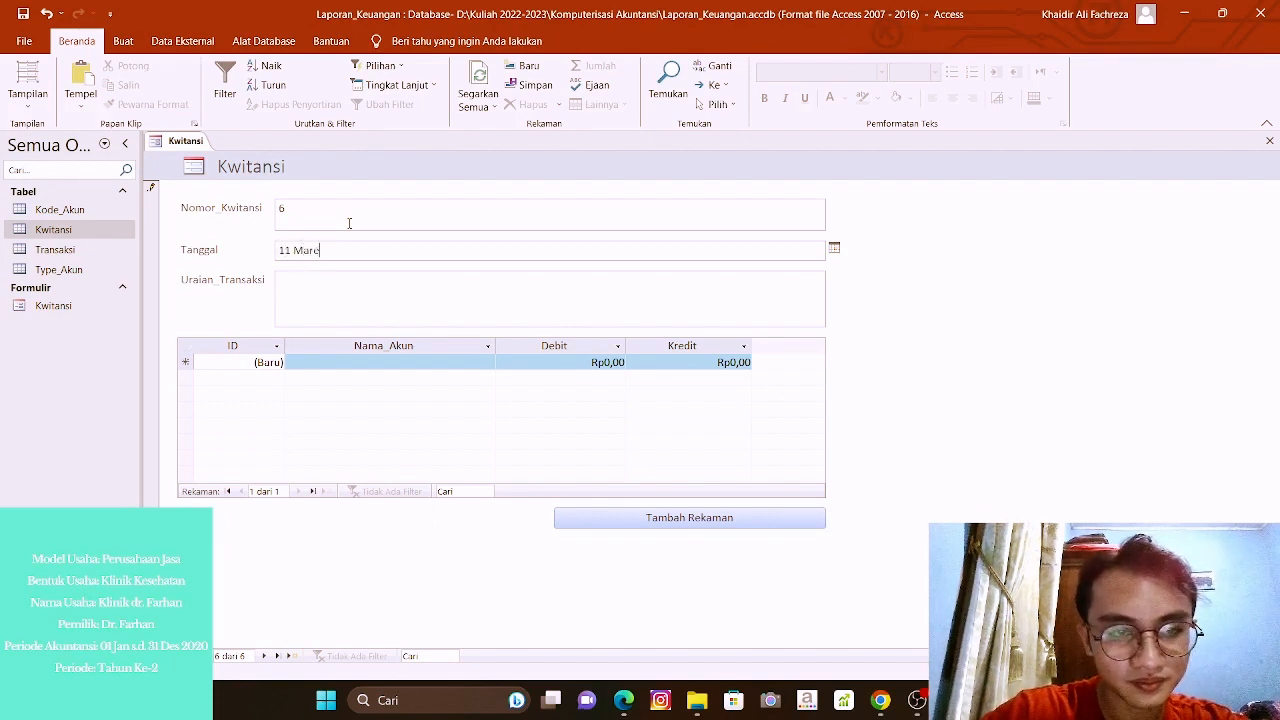
pyautogui.write('et')
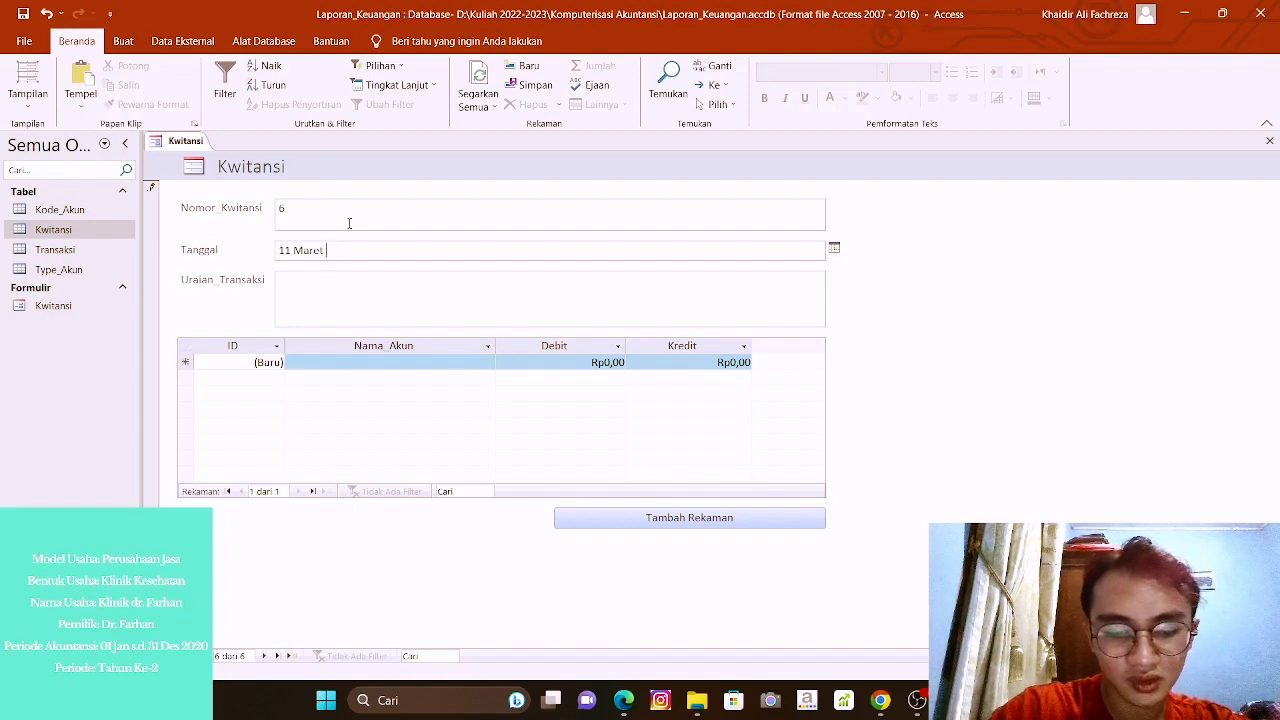
pyautogui.write(' 2020')
pyautogui.press('Tab')
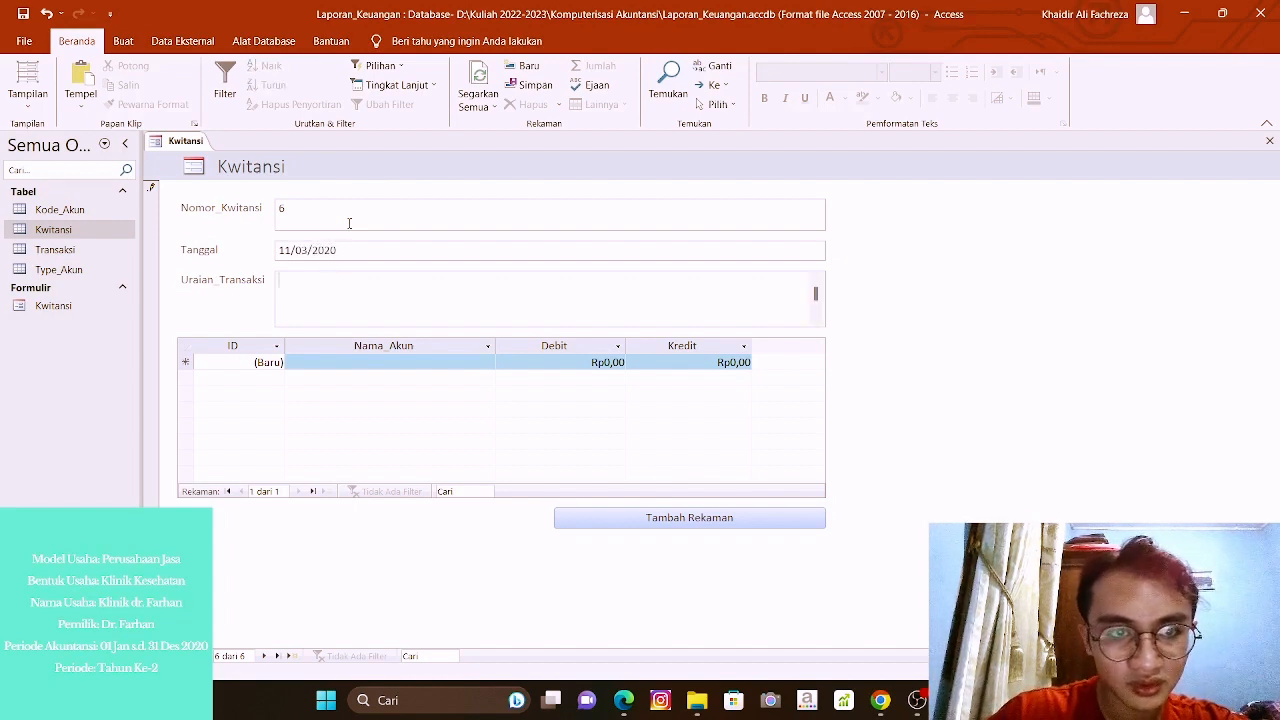
# Enter "Penerimaan Pendapatan dari biaya Perawatan Pasien" as the Uraian_Transaksi of receipt 6.
pyautogui.write('P')
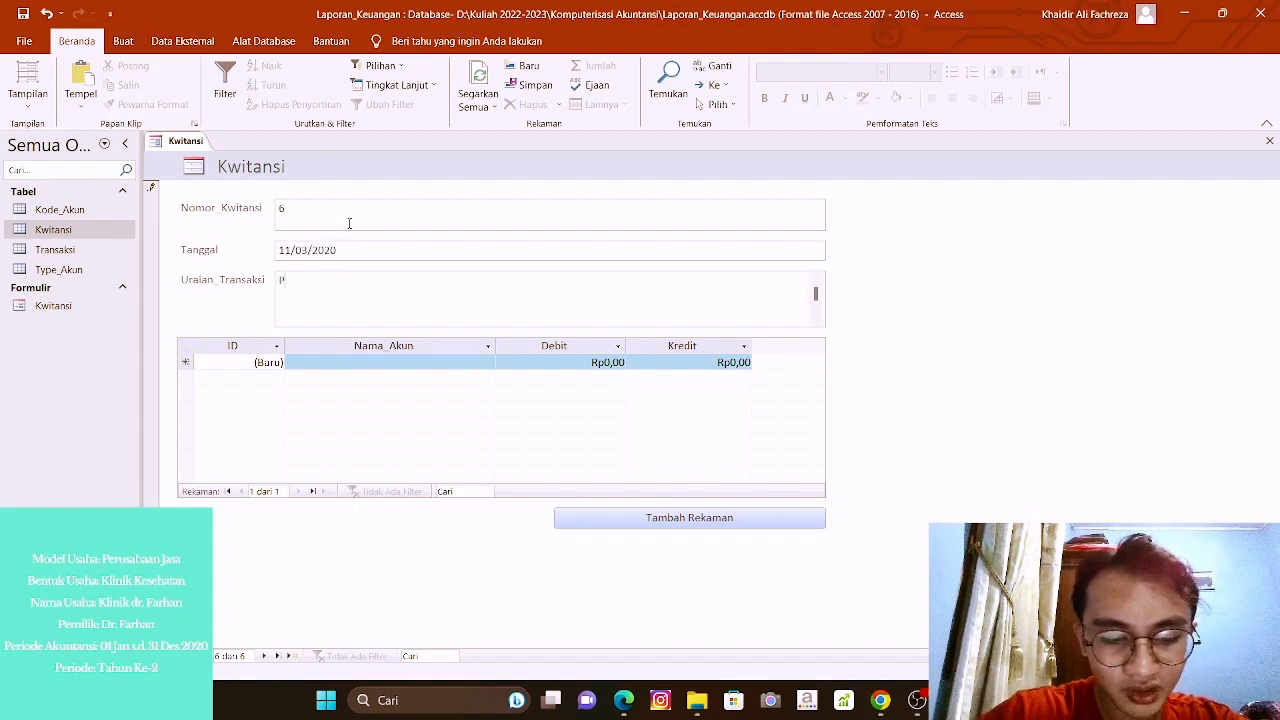
pyautogui.write('enerimaan')
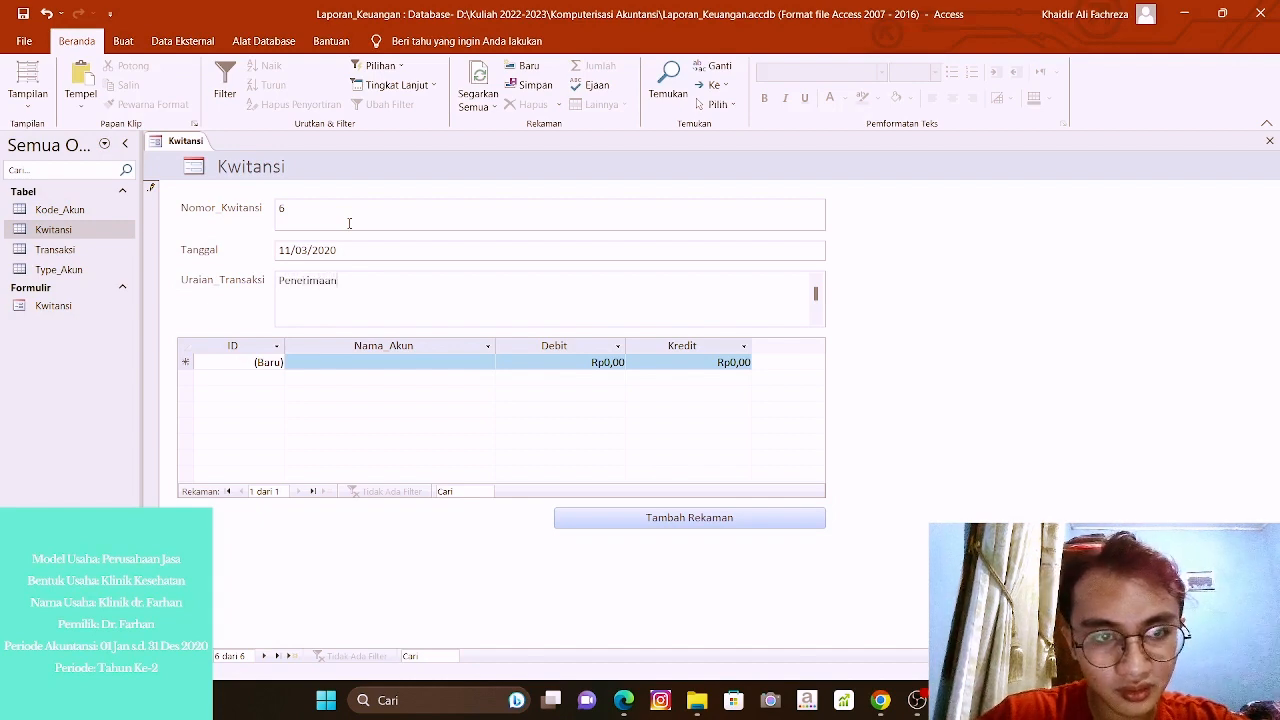
pyautogui.write(' Pendapatan')
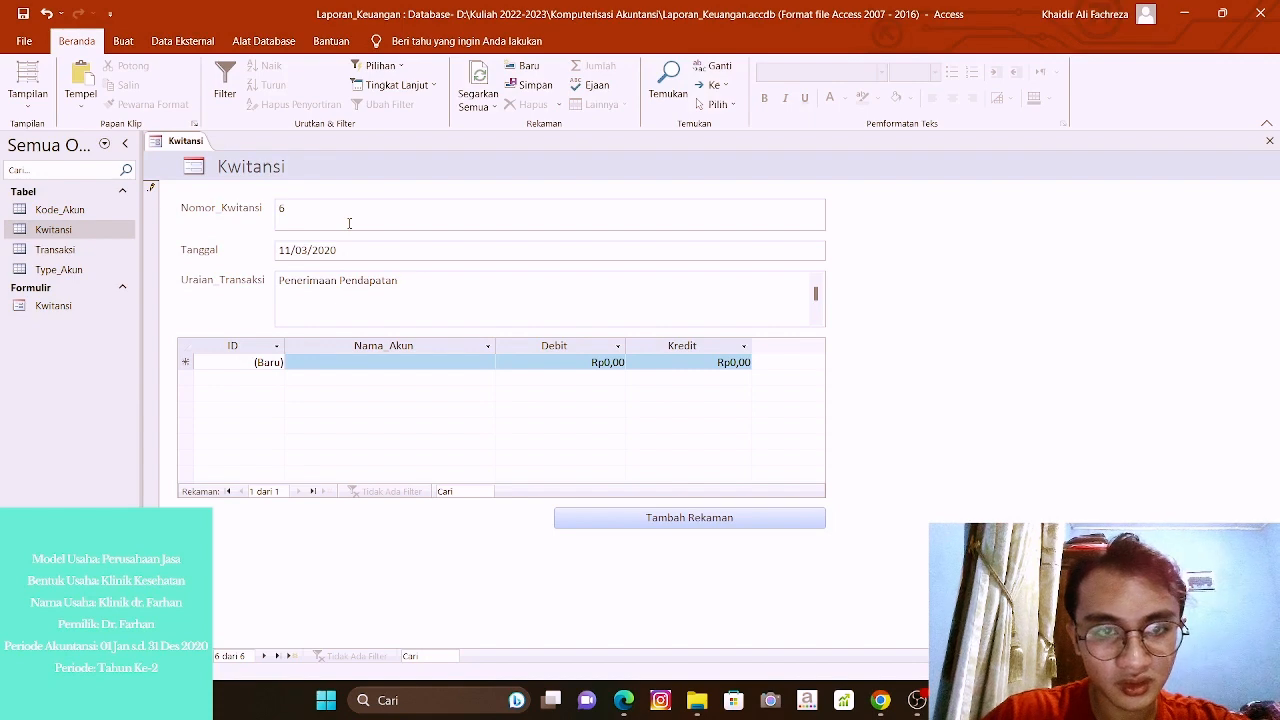
pyautogui.write(' dari bi')
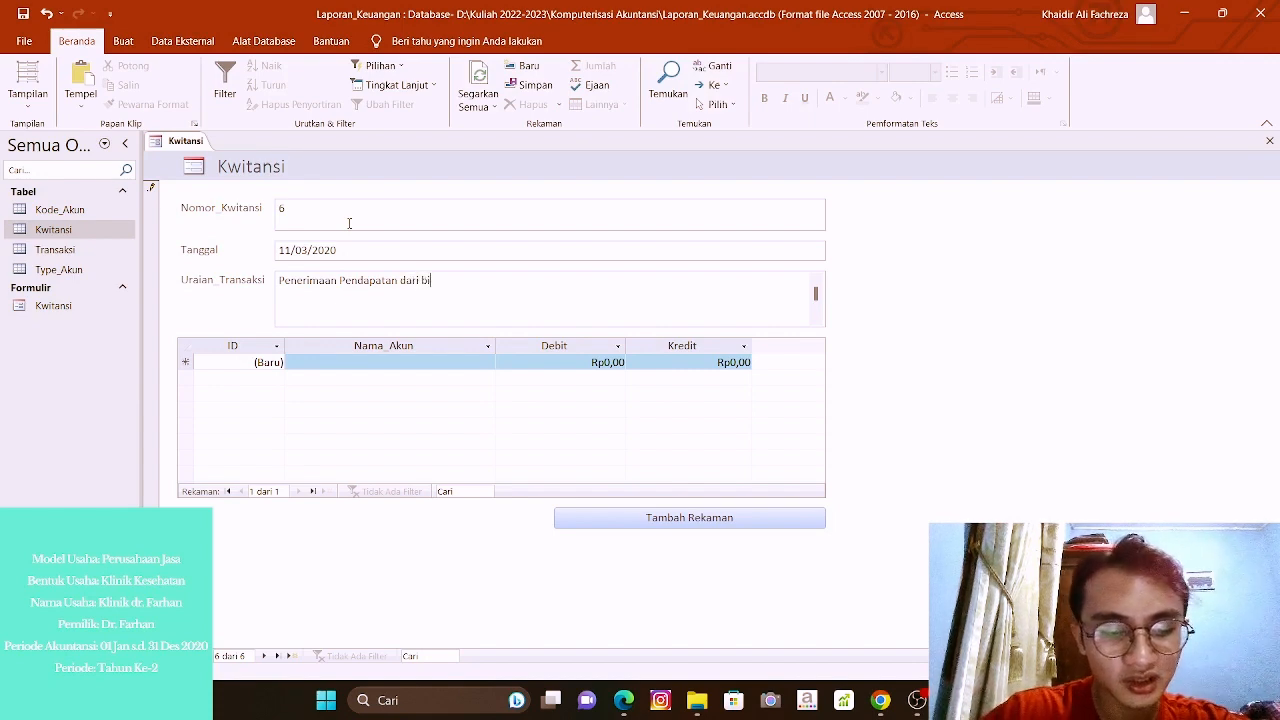
pyautogui.write('aya p')
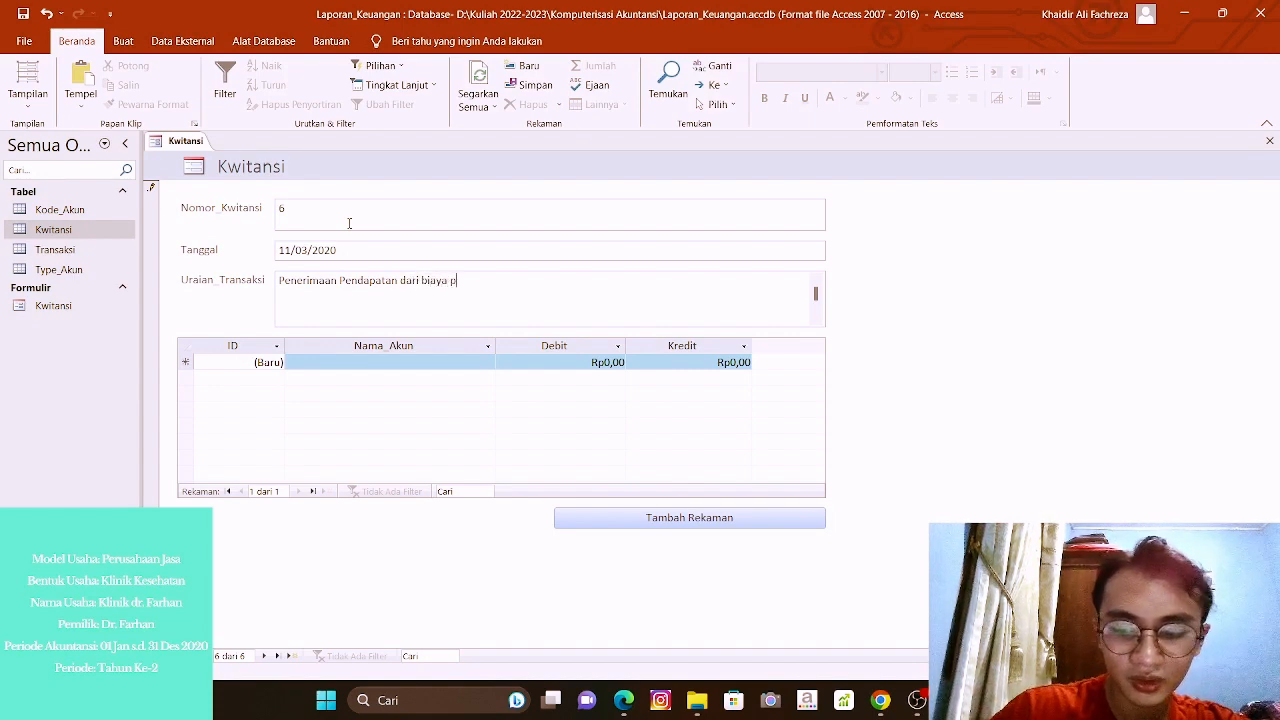
pyautogui.press('BackSpace')
pyautogui.write('Perawa')
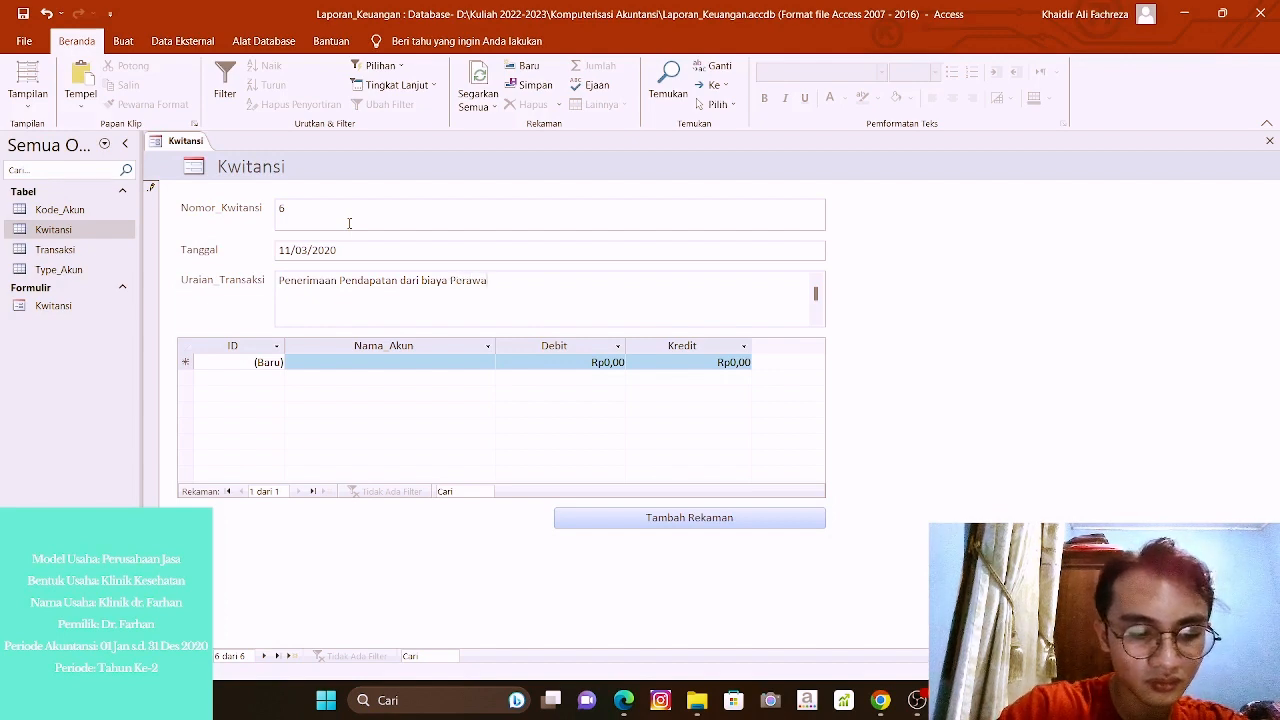
pyautogui.write('tan ')
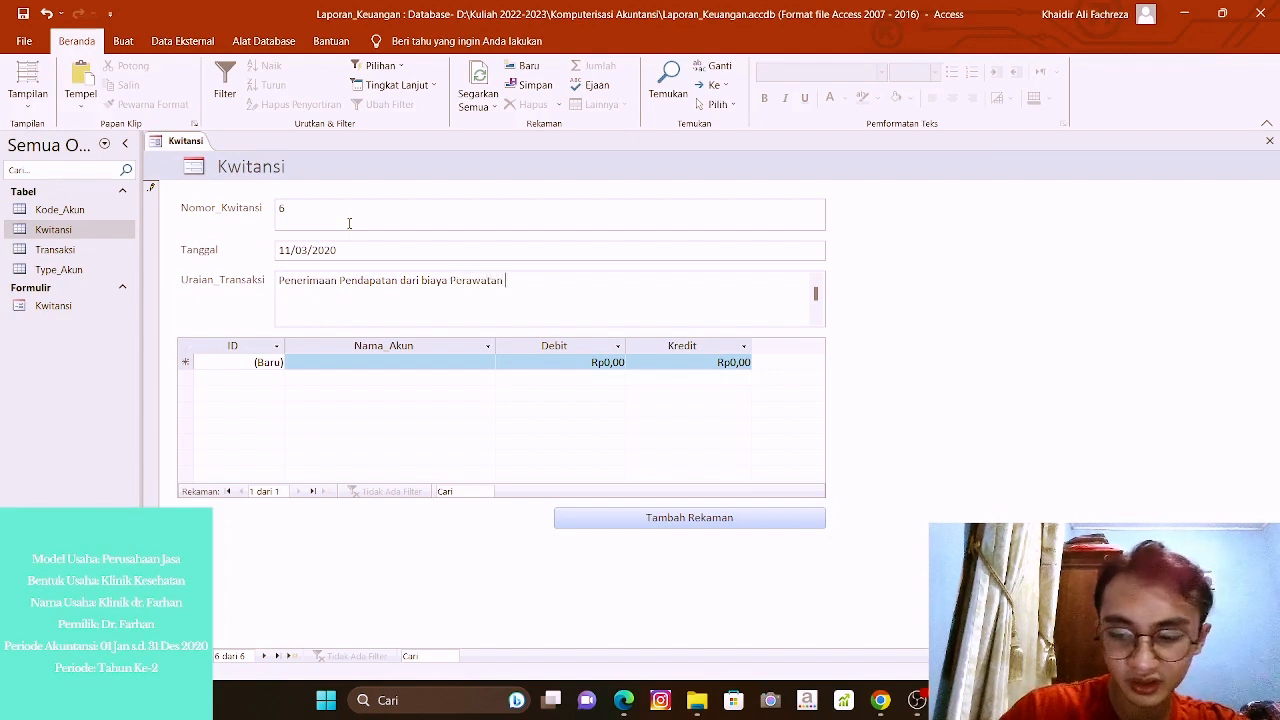
pyautogui.write('Pasie')
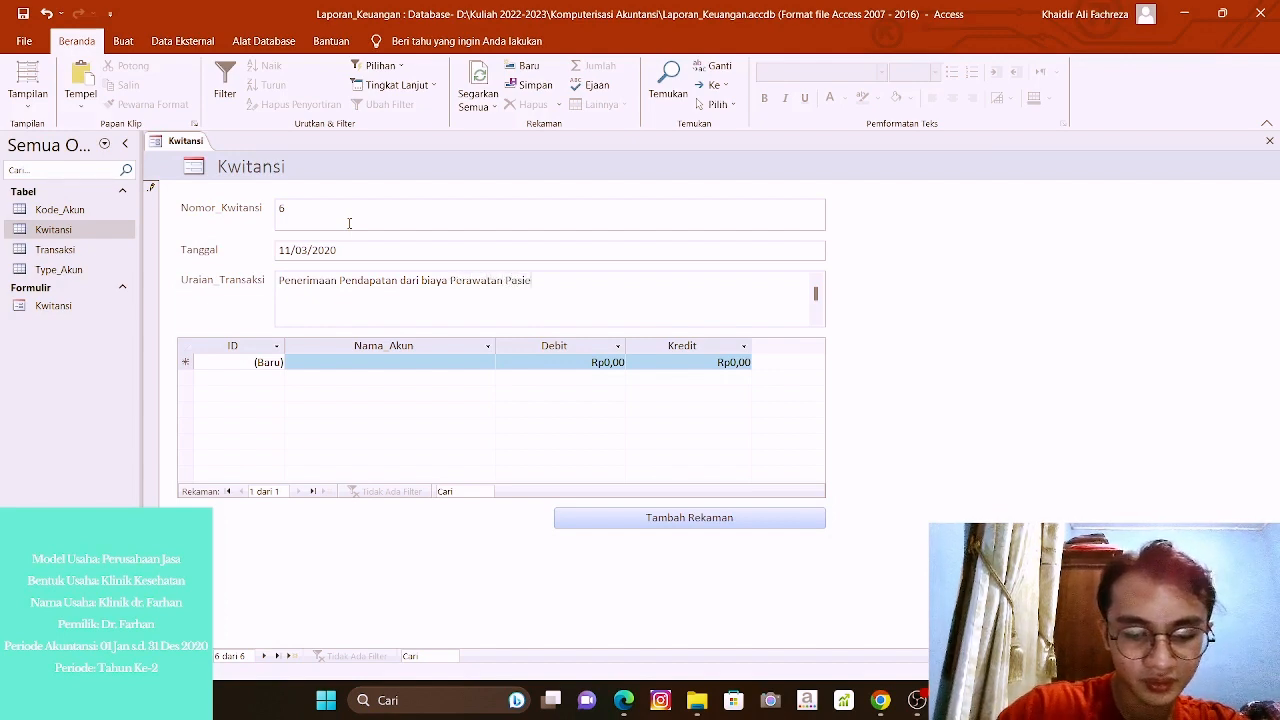
pyautogui.write('n')
pyautogui.click(436, 360)
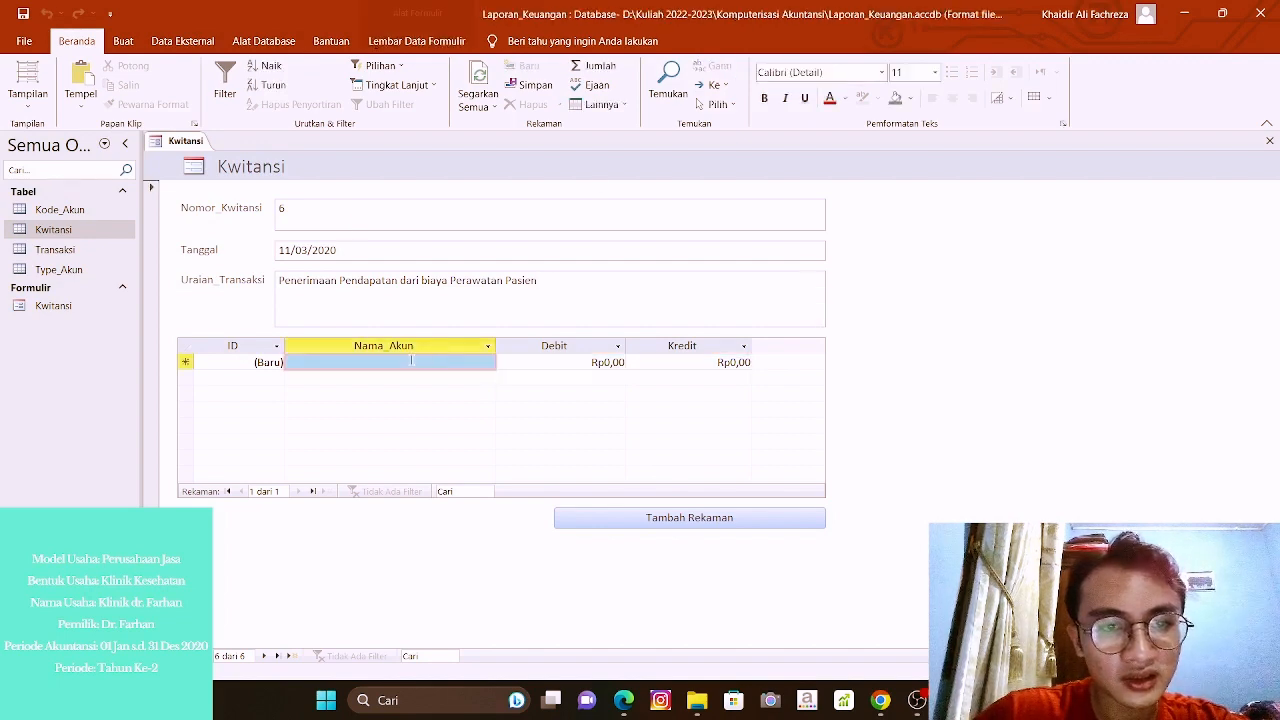
pyautogui.click(488, 362)
pyautogui.click(320, 377)
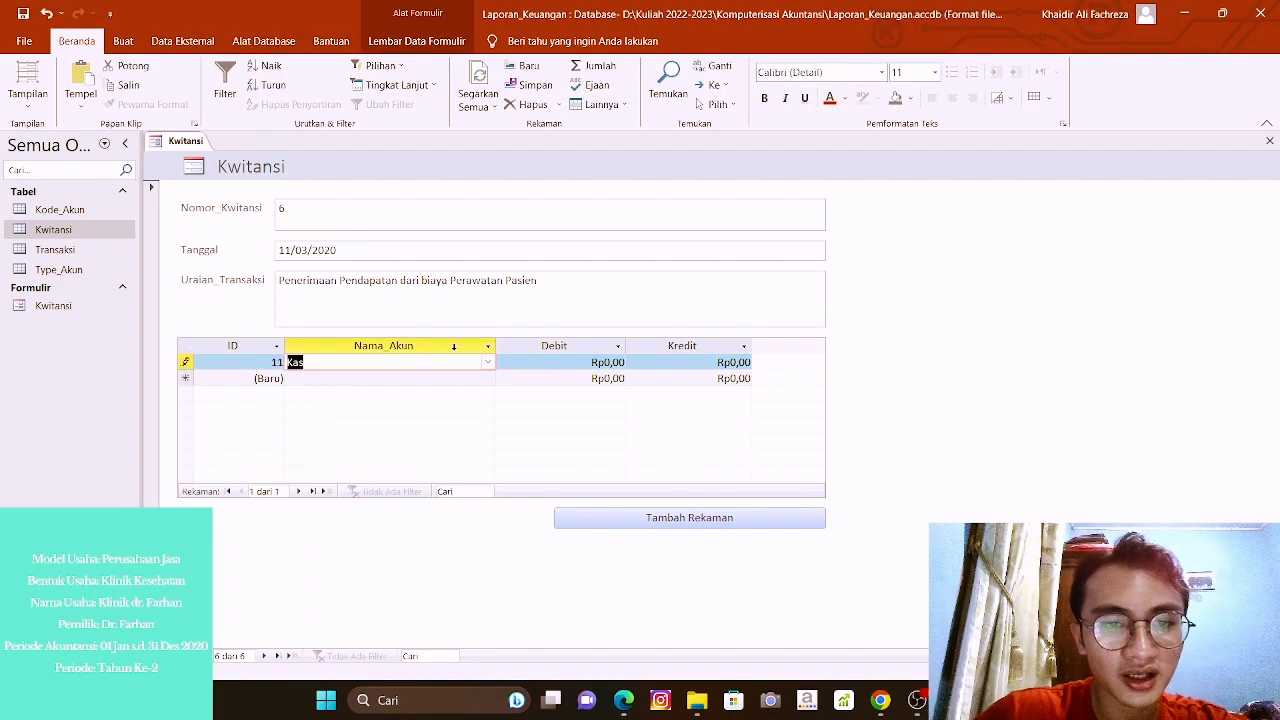
pyautogui.press('Tab')
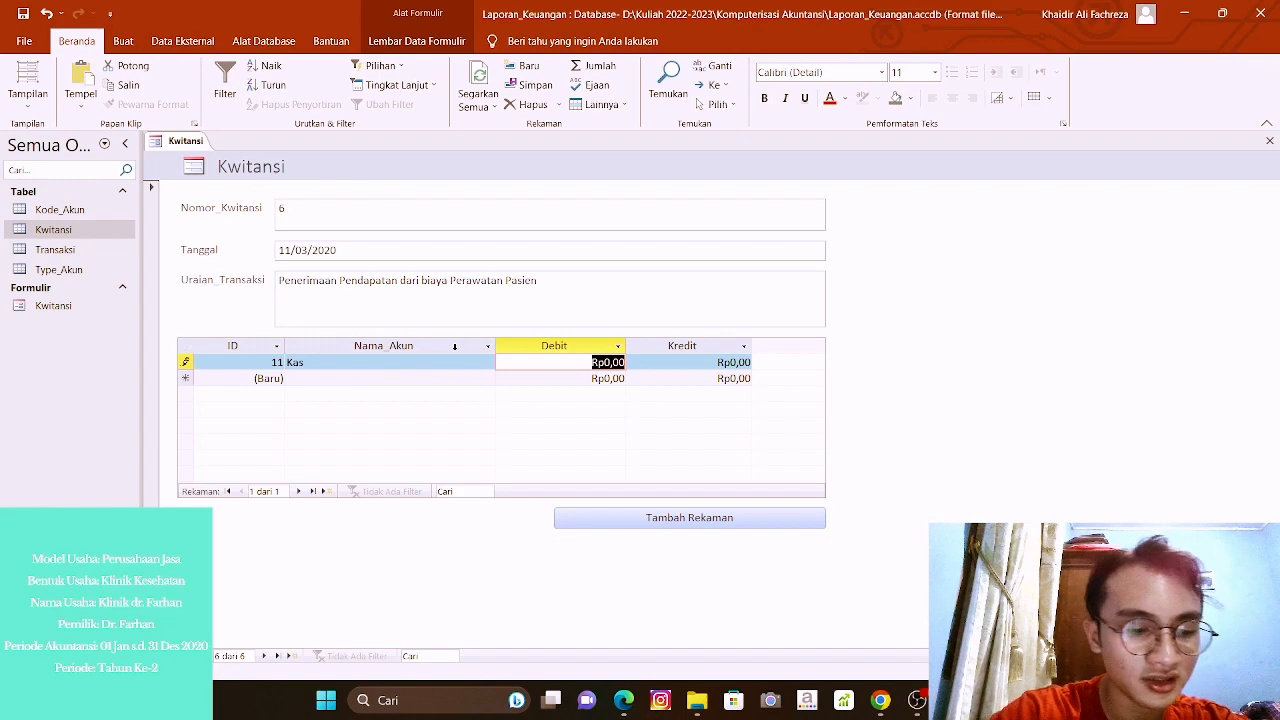
pyautogui.write('125')
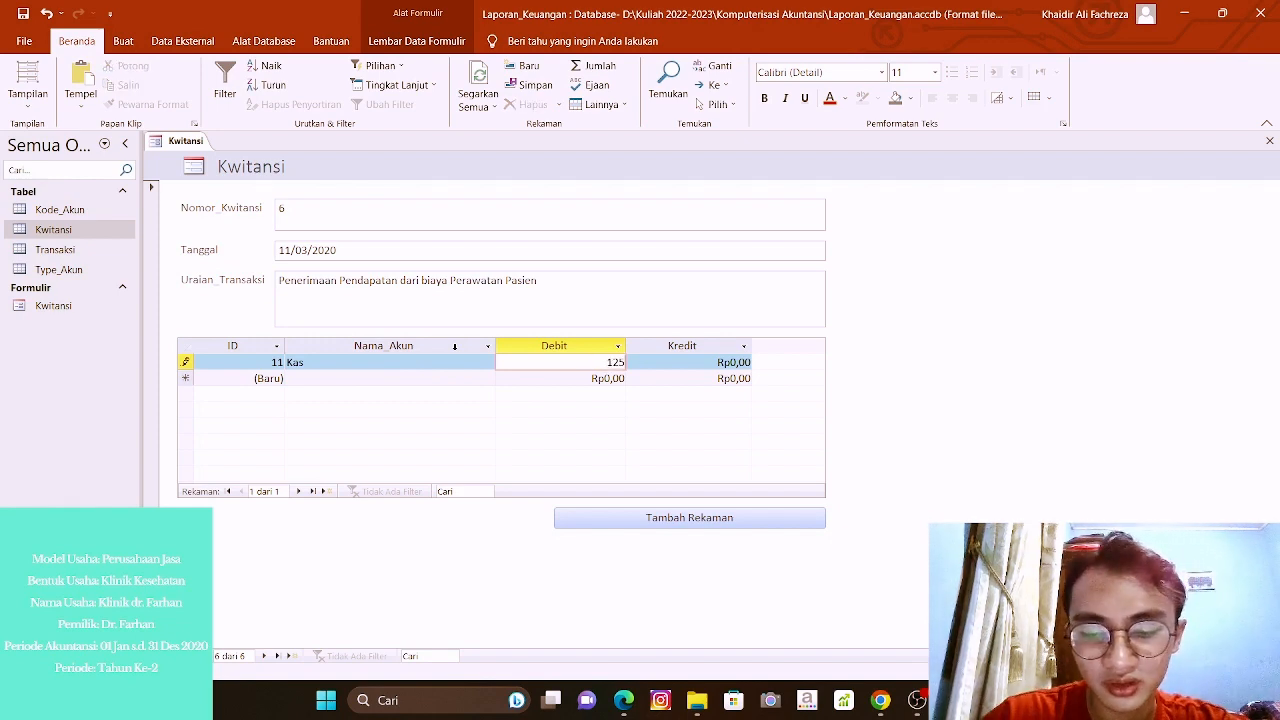
pyautogui.write('0000000')
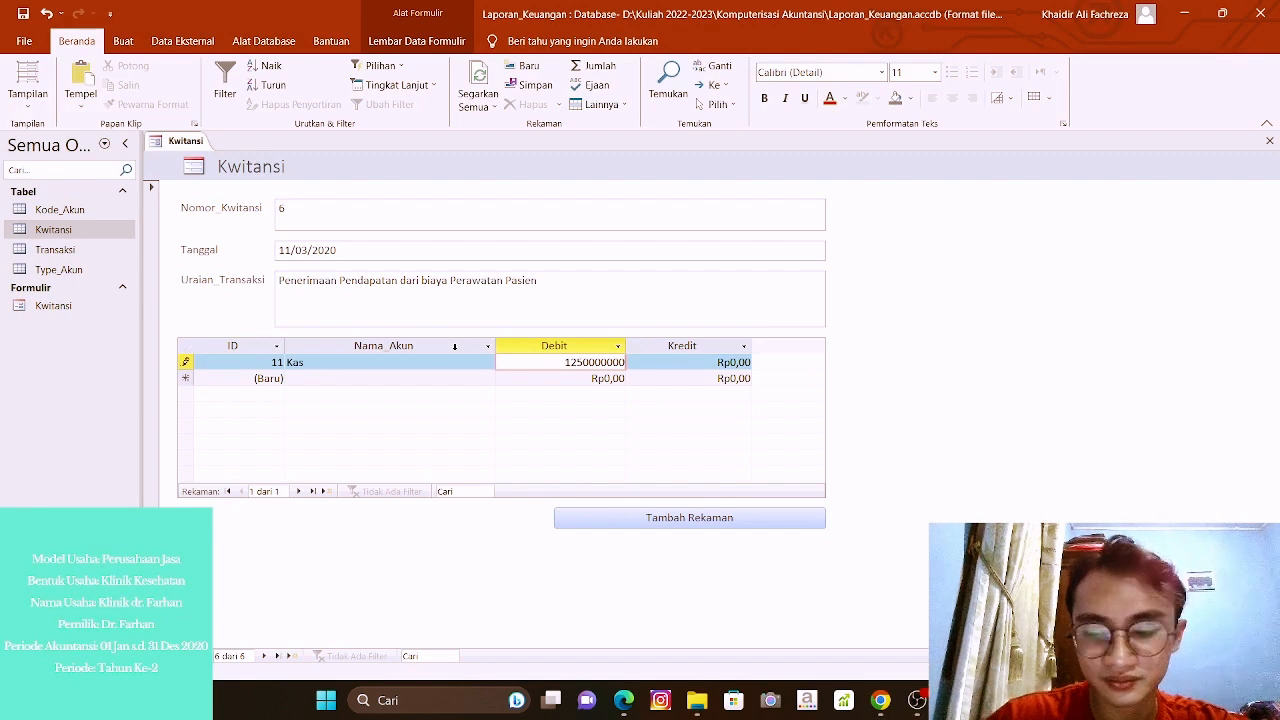
pyautogui.press('Tab')
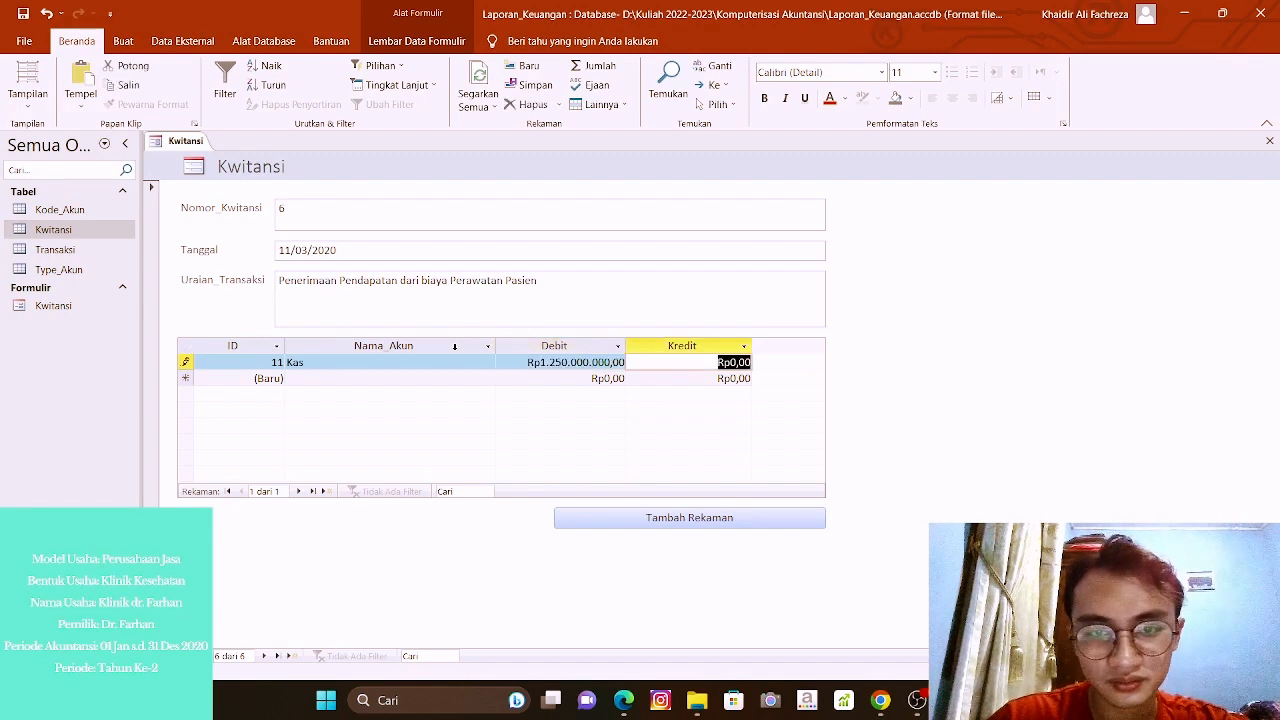
# Correct the Debit of the Kas row in receipt 6 to 125000000.
pyautogui.click(600, 362)
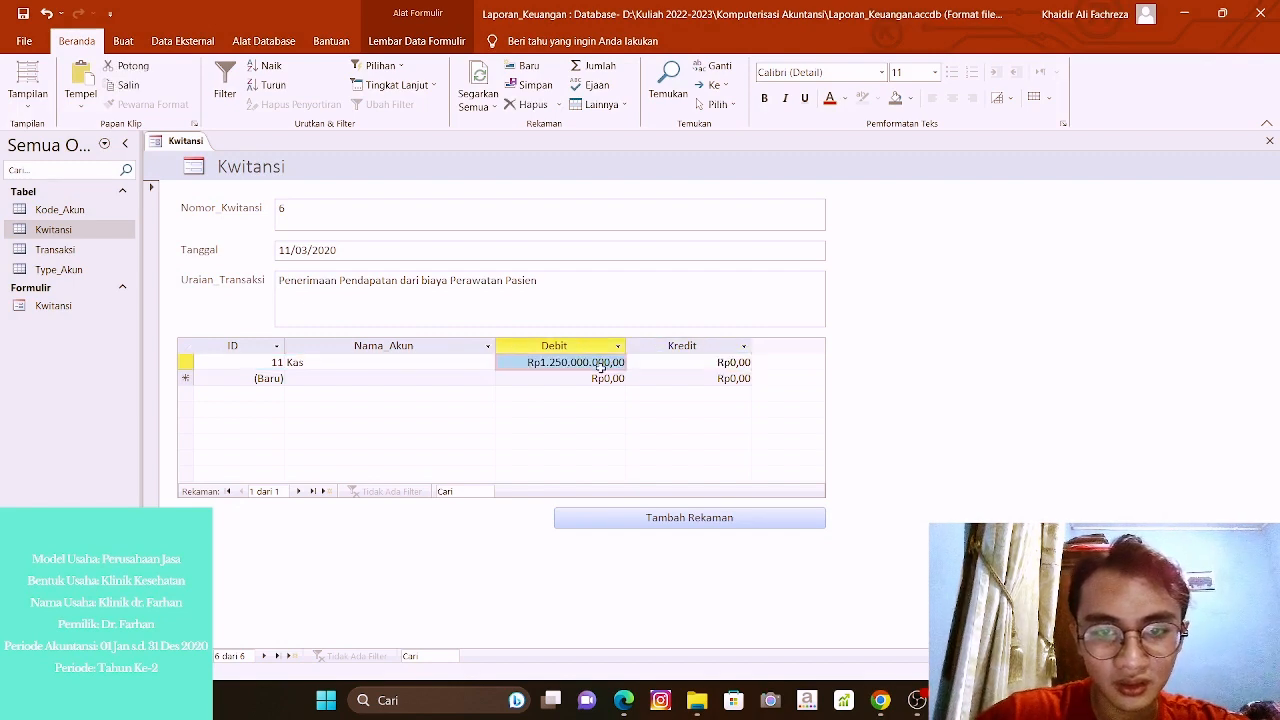
pyautogui.click(601, 362)
pyautogui.press('BackSpace')
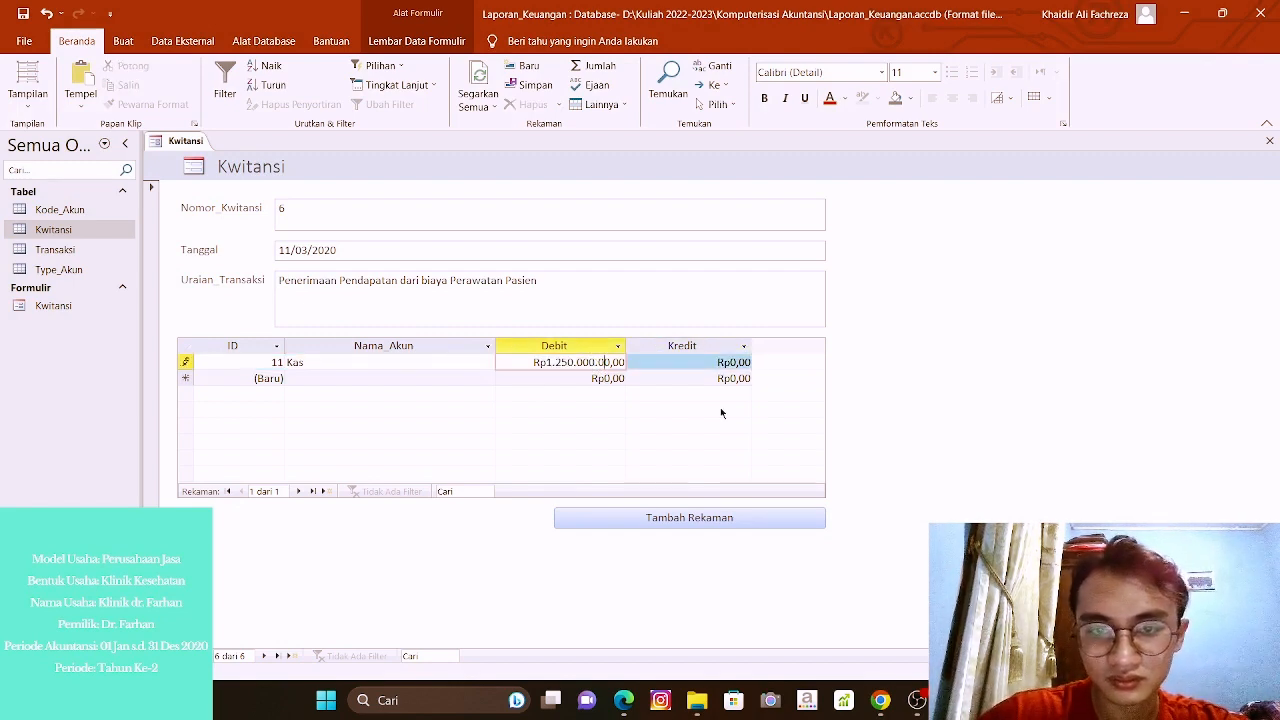
pyautogui.press('Tab')
pyautogui.press('Tab')
pyautogui.hotkey('shift', 'Tab')
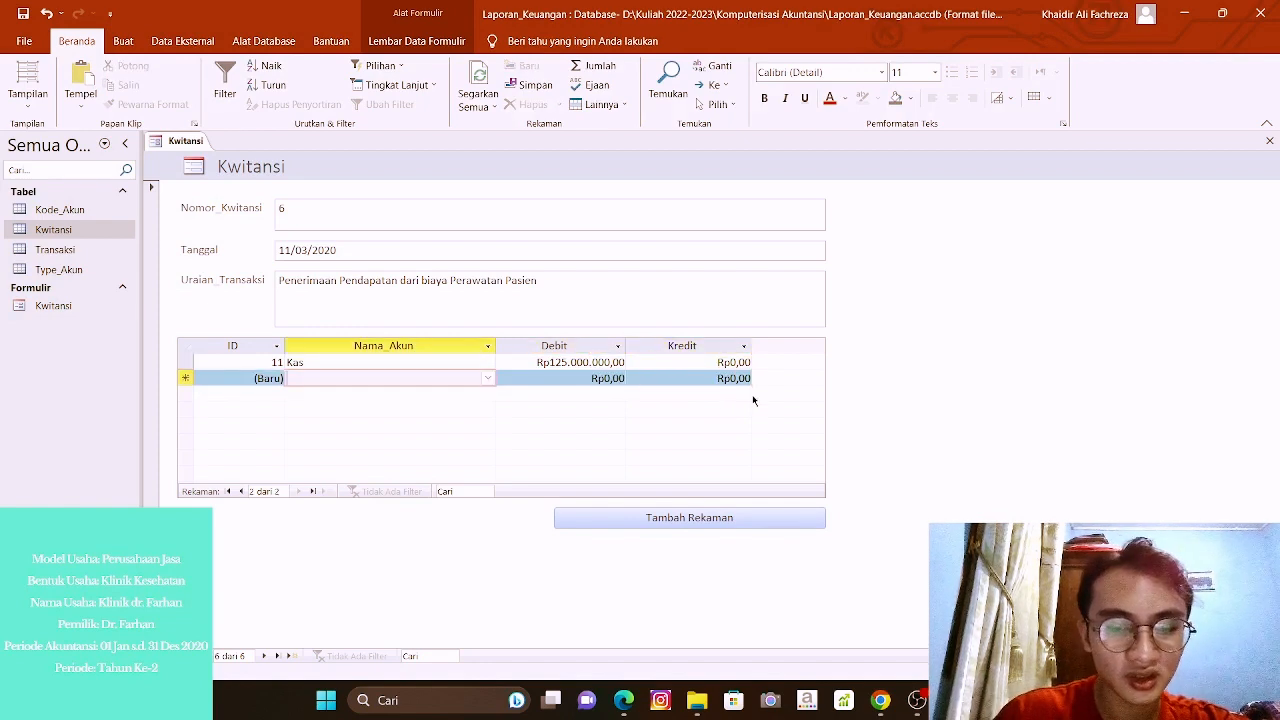
# Fill the second subform row of receipt 6 with the account Pendapatan and a Kredit of 125000000.
pyautogui.write('Perlengkapan')
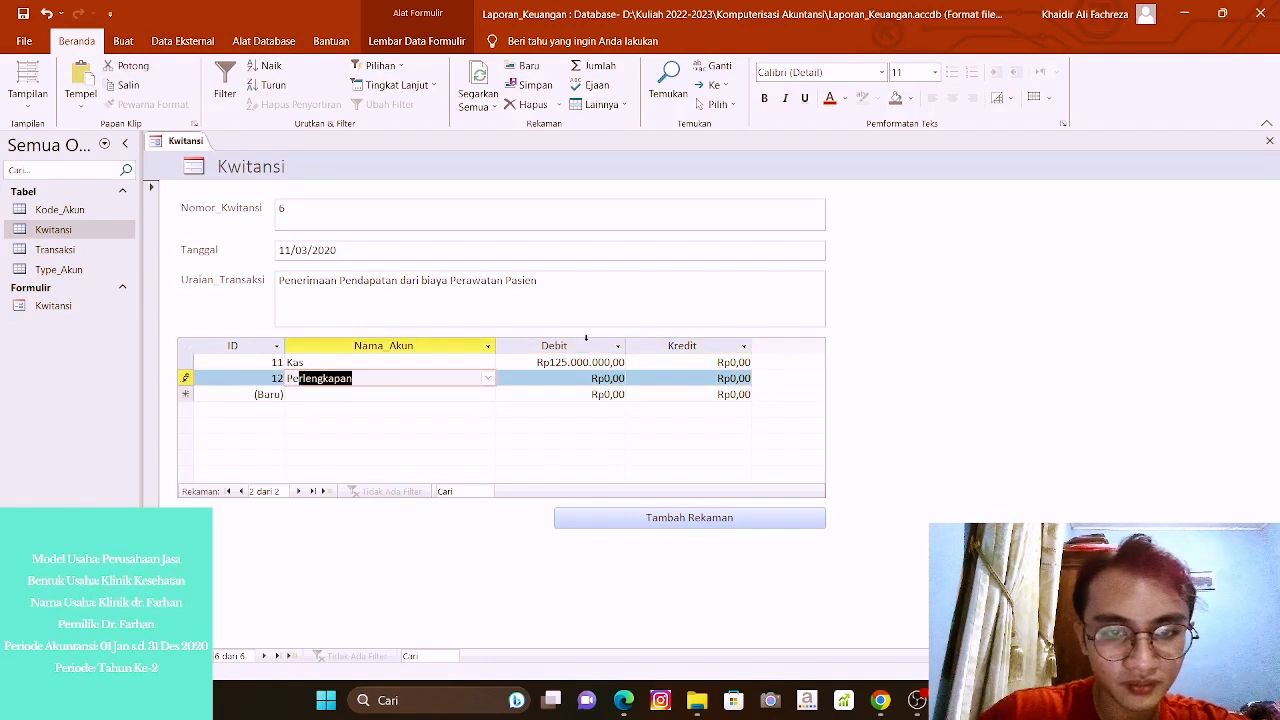
pyautogui.click(488, 378)
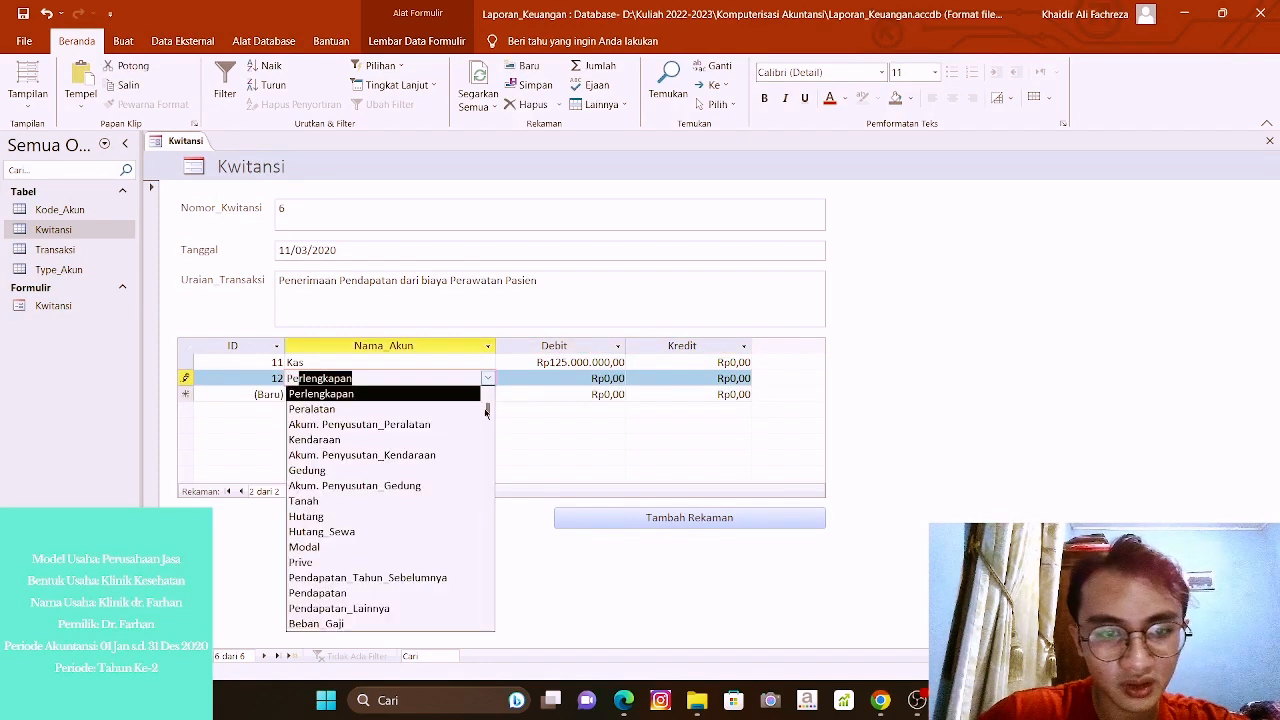
pyautogui.click(405, 593)
pyautogui.press('Tab')
pyautogui.press('Tab')
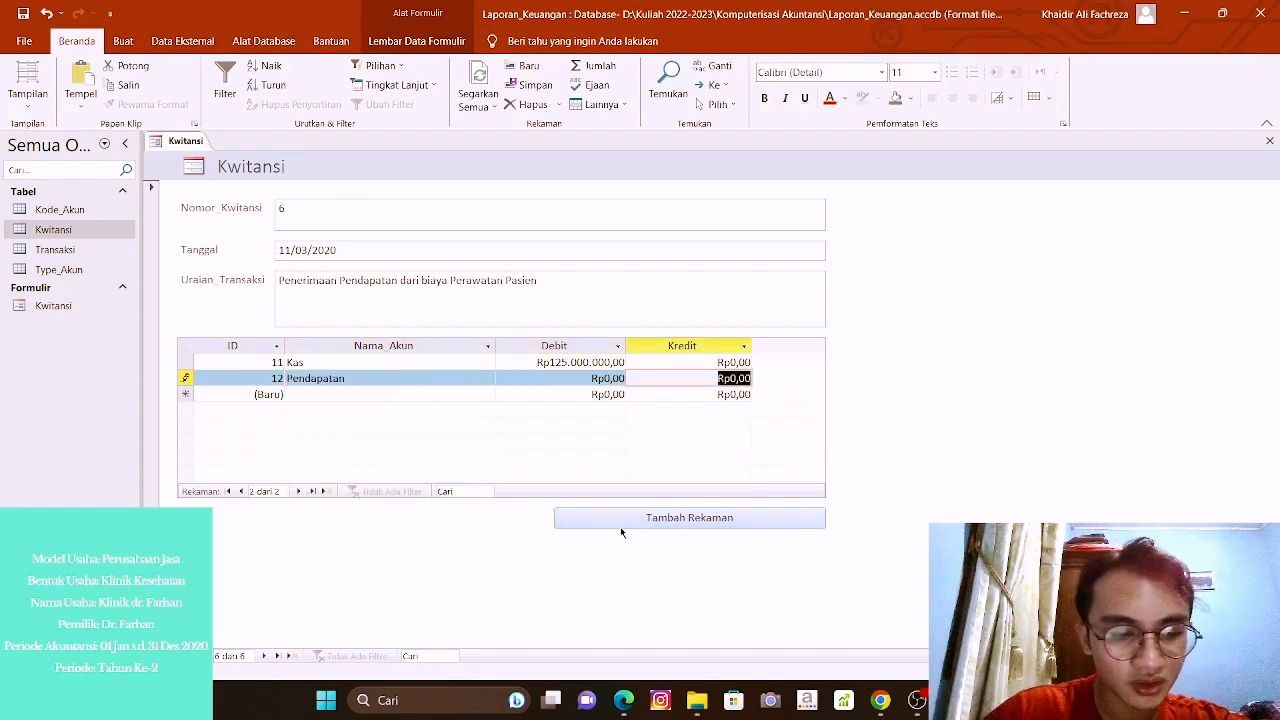
pyautogui.write('125.000.0')
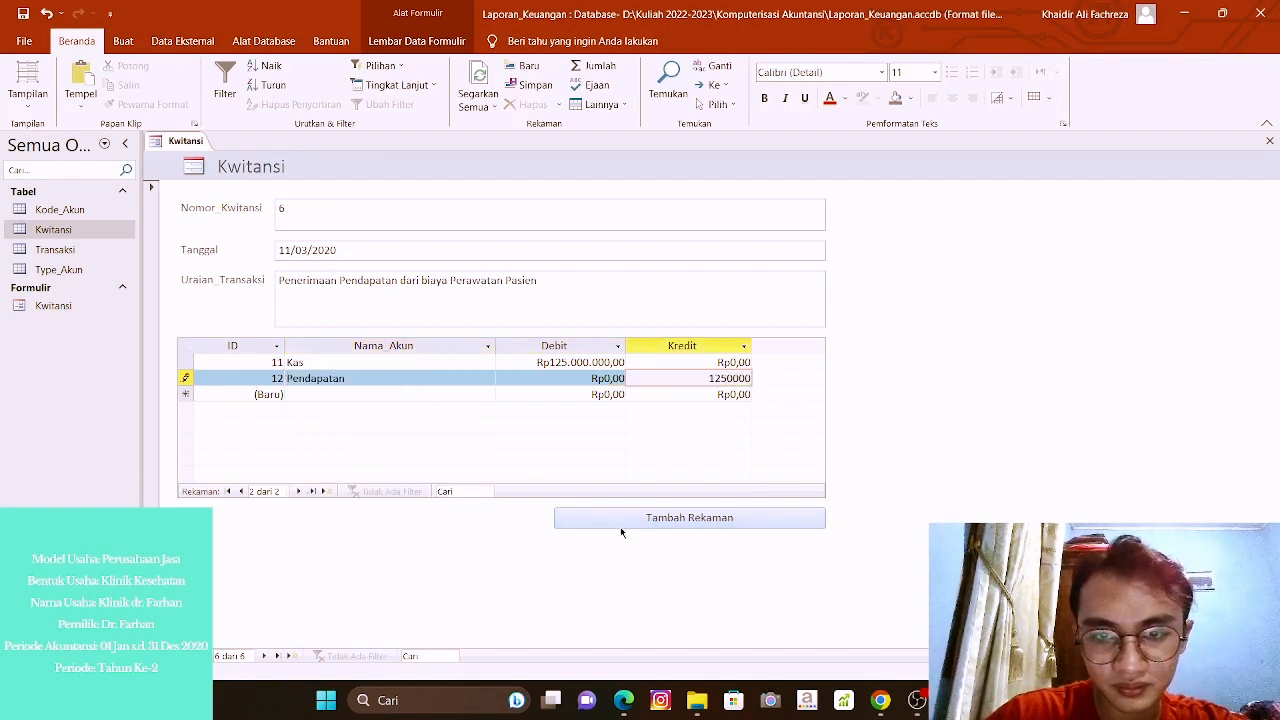
pyautogui.write('00')
pyautogui.press('Tab')
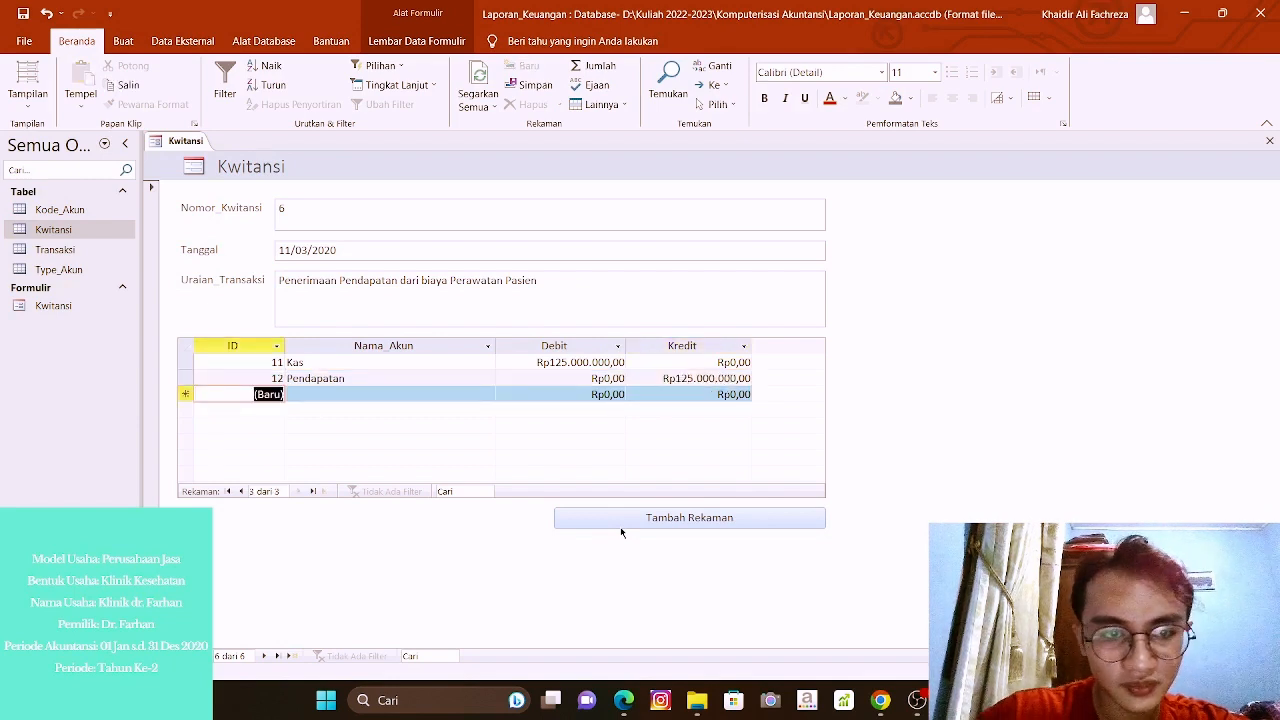
# Add a new receipt record with Tambah Rekaman, giving it Nomor_Kwitansi 7 and Tanggal 15 April 2020.
pyautogui.click(686, 522)
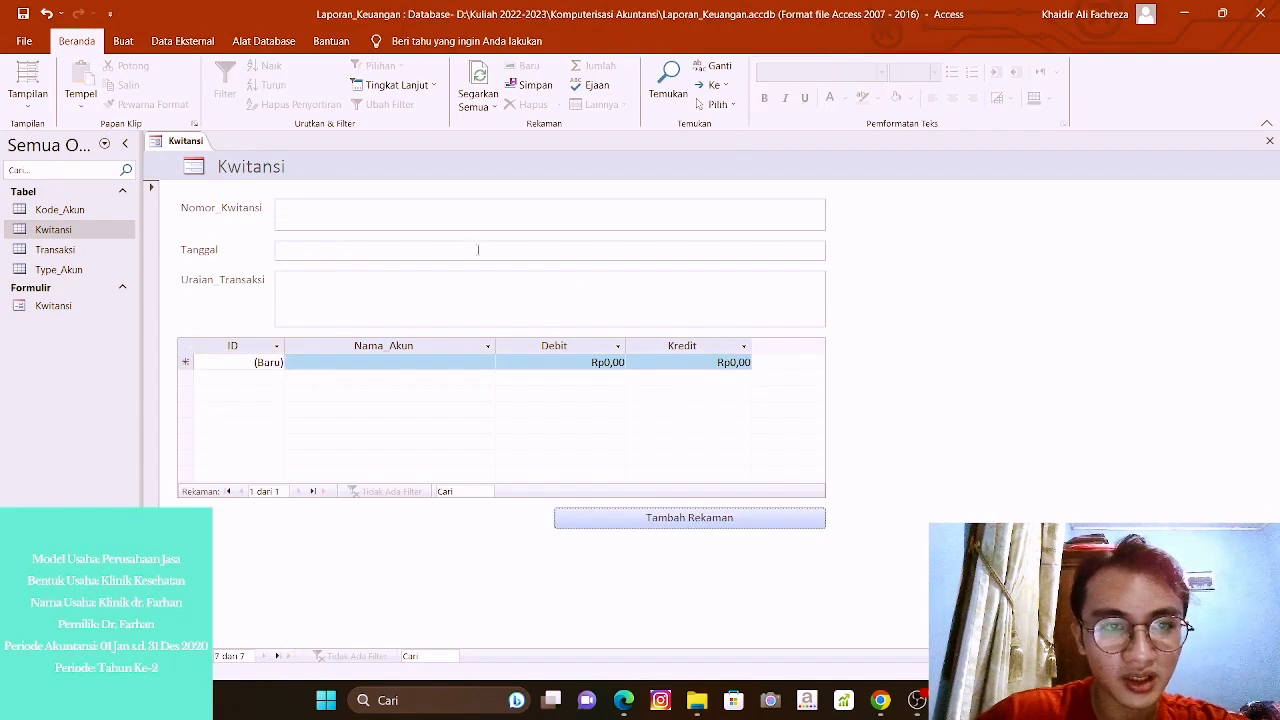
pyautogui.click(463, 218)
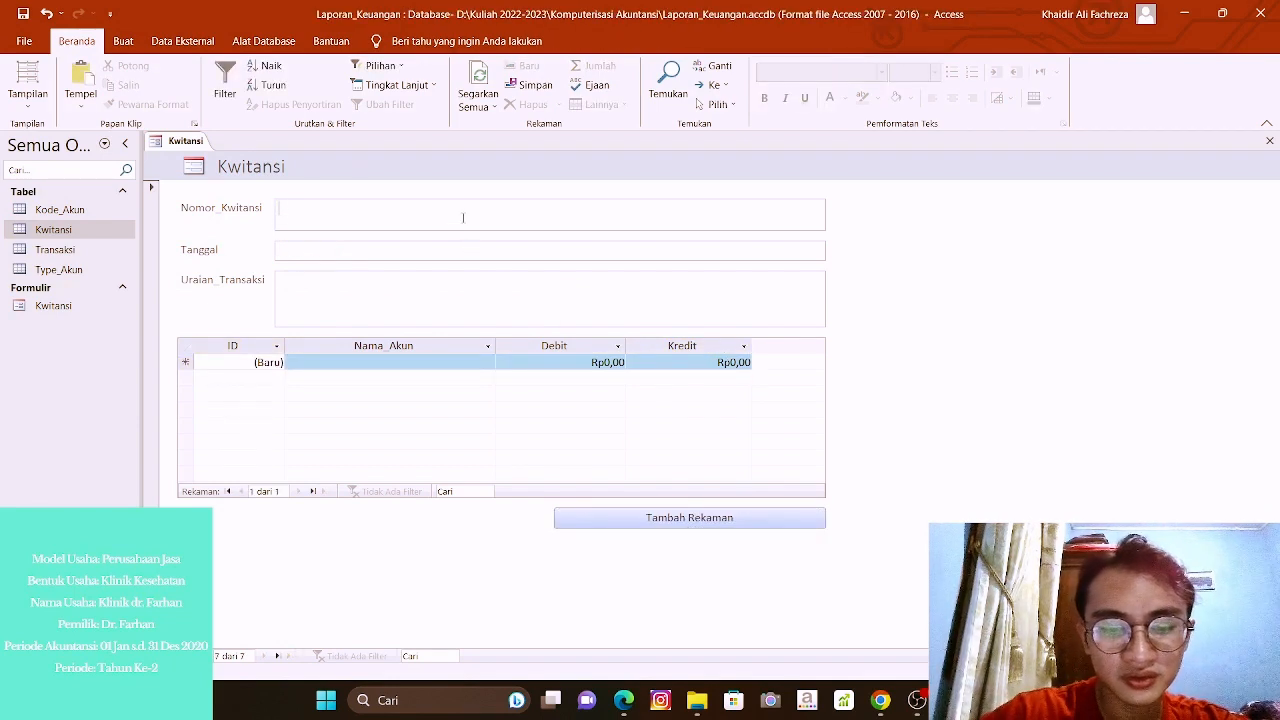
pyautogui.write('7')
pyautogui.press('Tab')
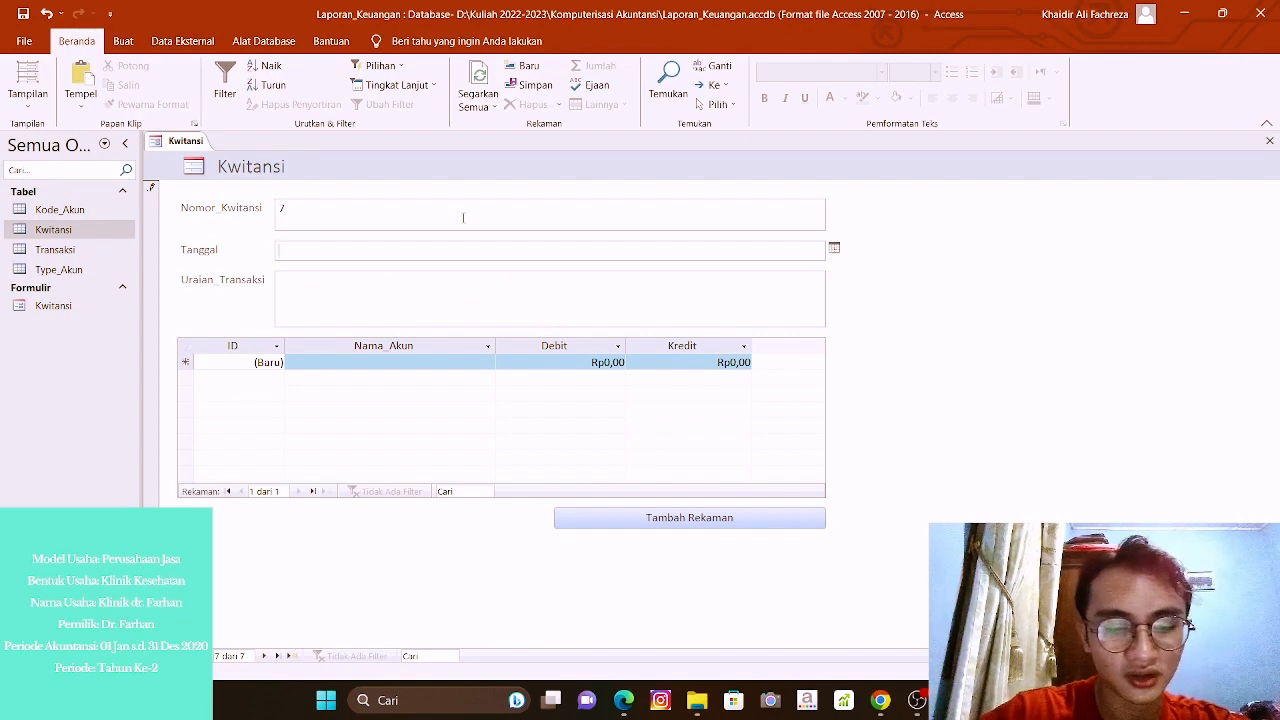
pyautogui.write('15 A')
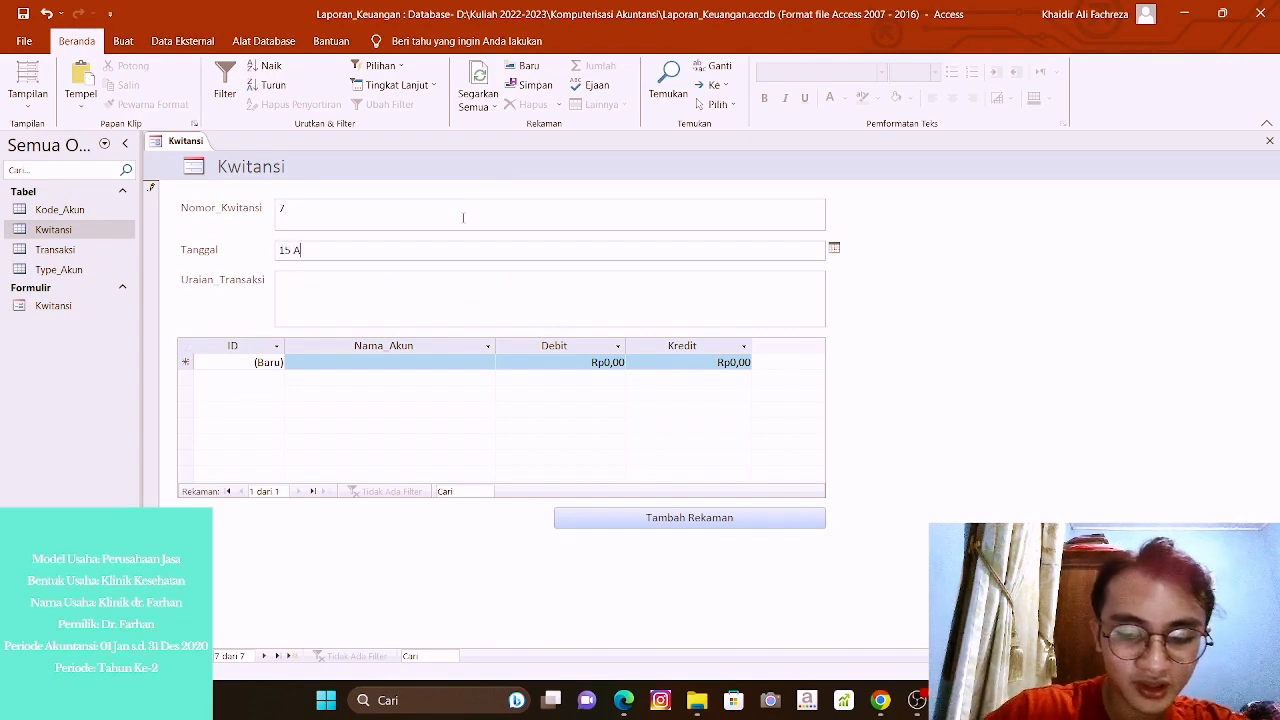
pyautogui.write('pril 2020')
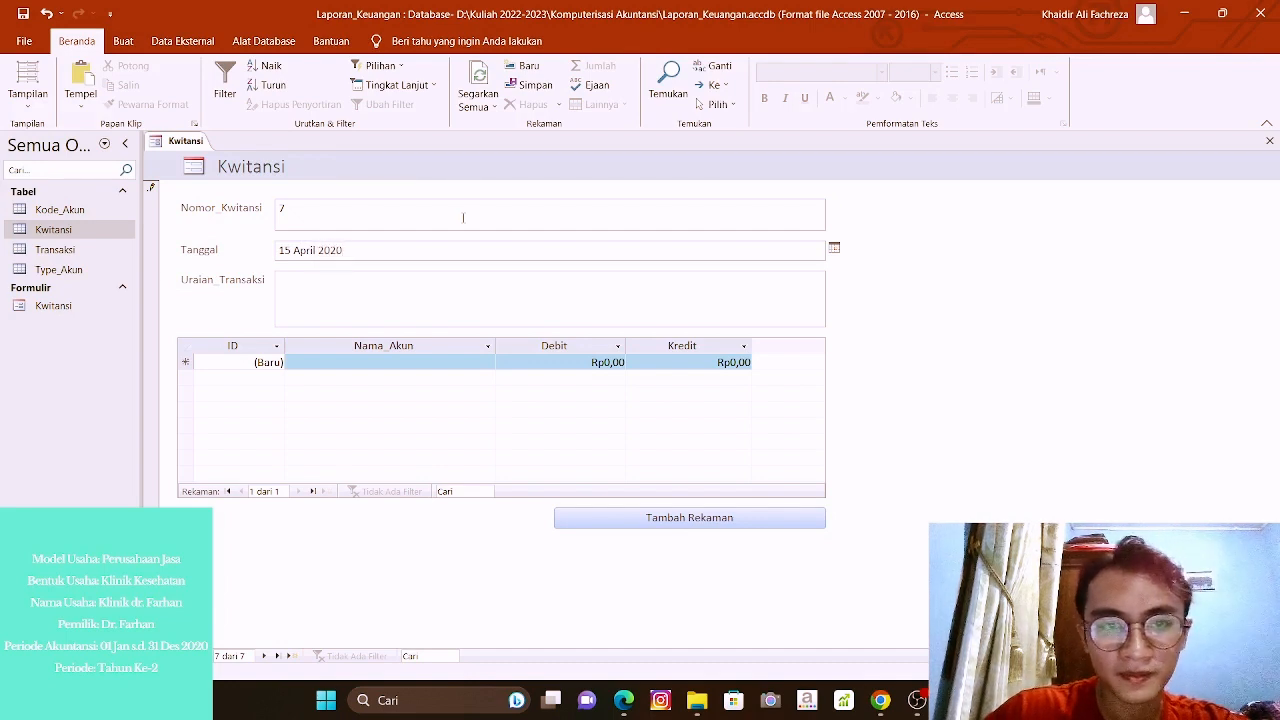
pyautogui.press('Tab')
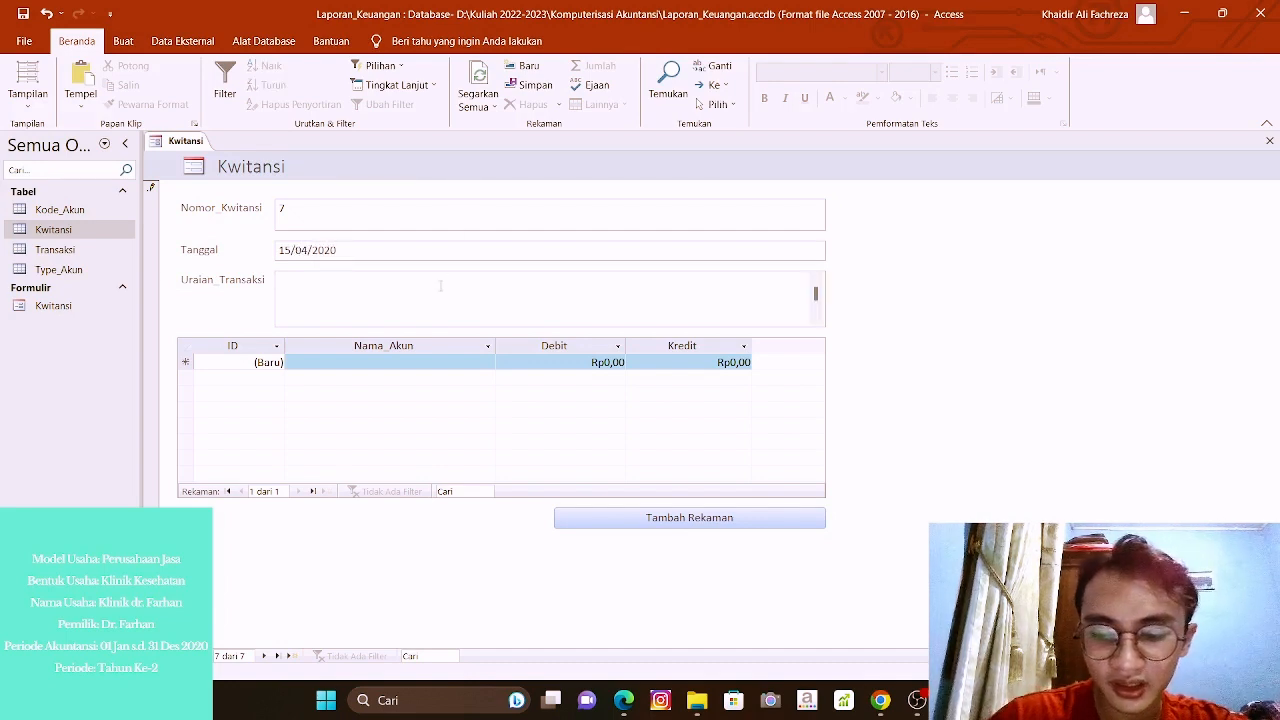
# Enter "Pembayaran Promosi" as the Uraian_Transaksi of receipt 7.
pyautogui.write('Pembe')
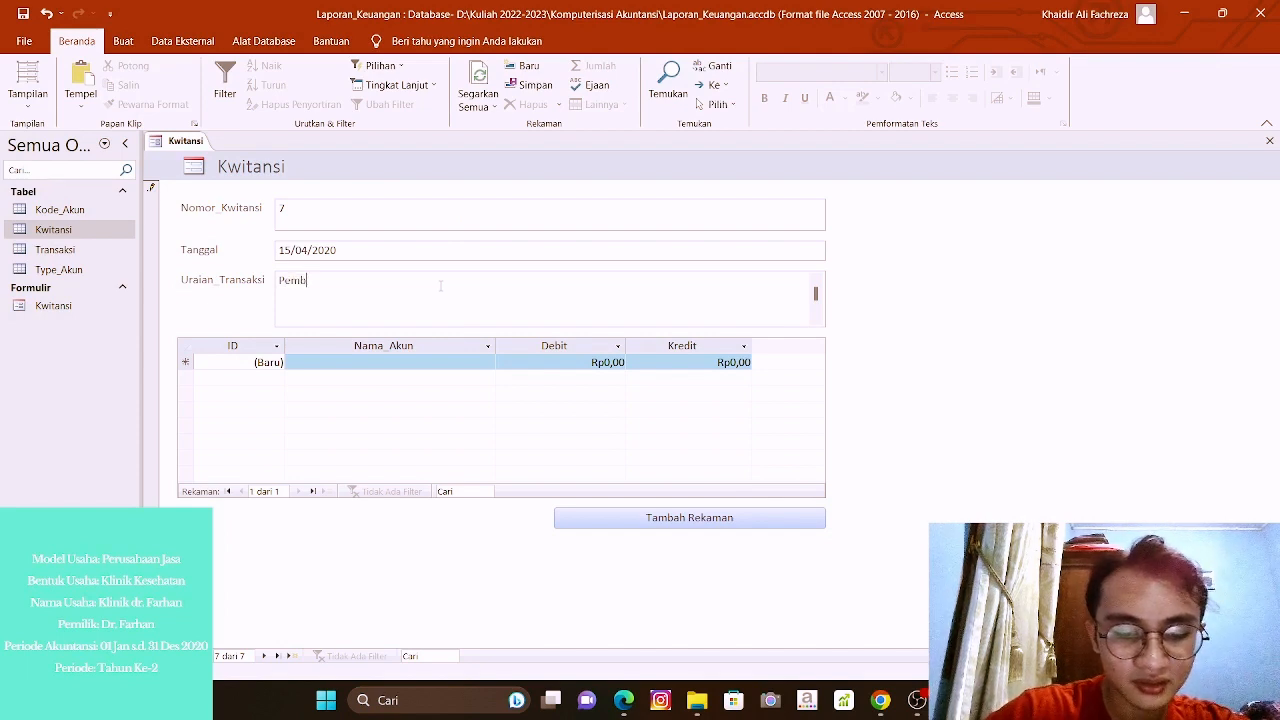
pyautogui.press('BackSpace')
pyautogui.press('BackSpace')
pyautogui.press('BackSpace')
pyautogui.write('m')
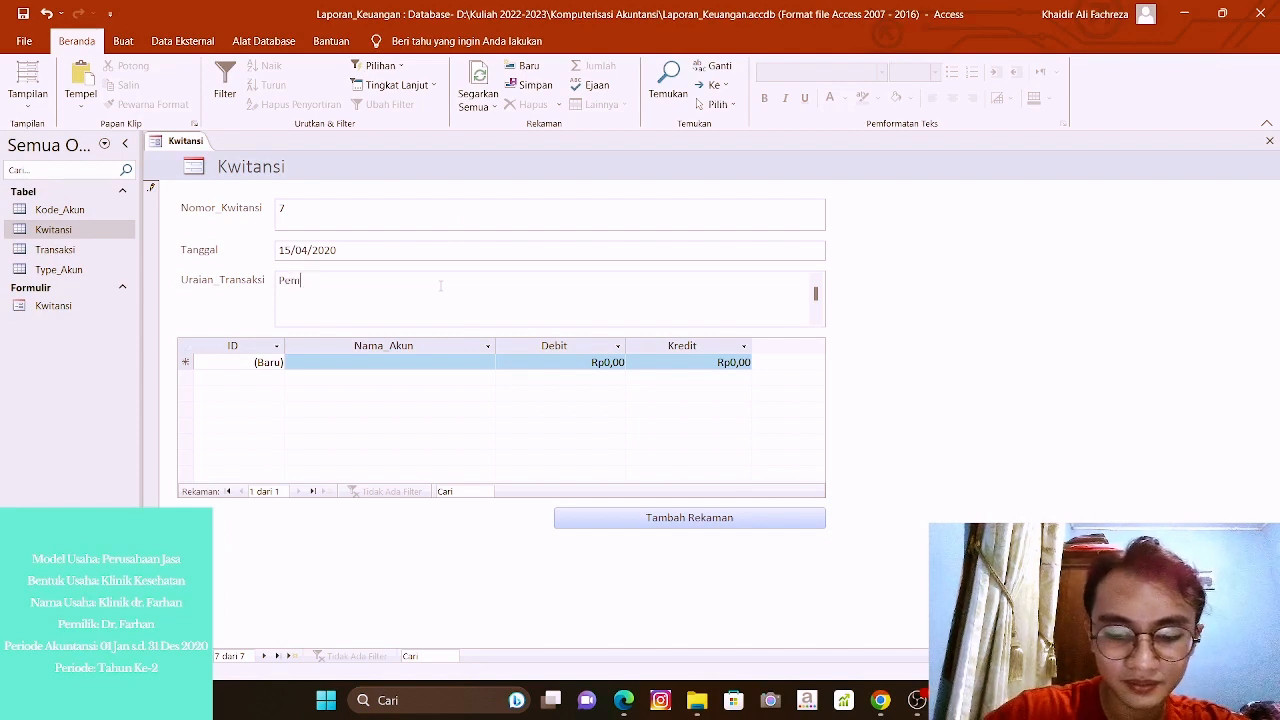
pyautogui.write('bayara')
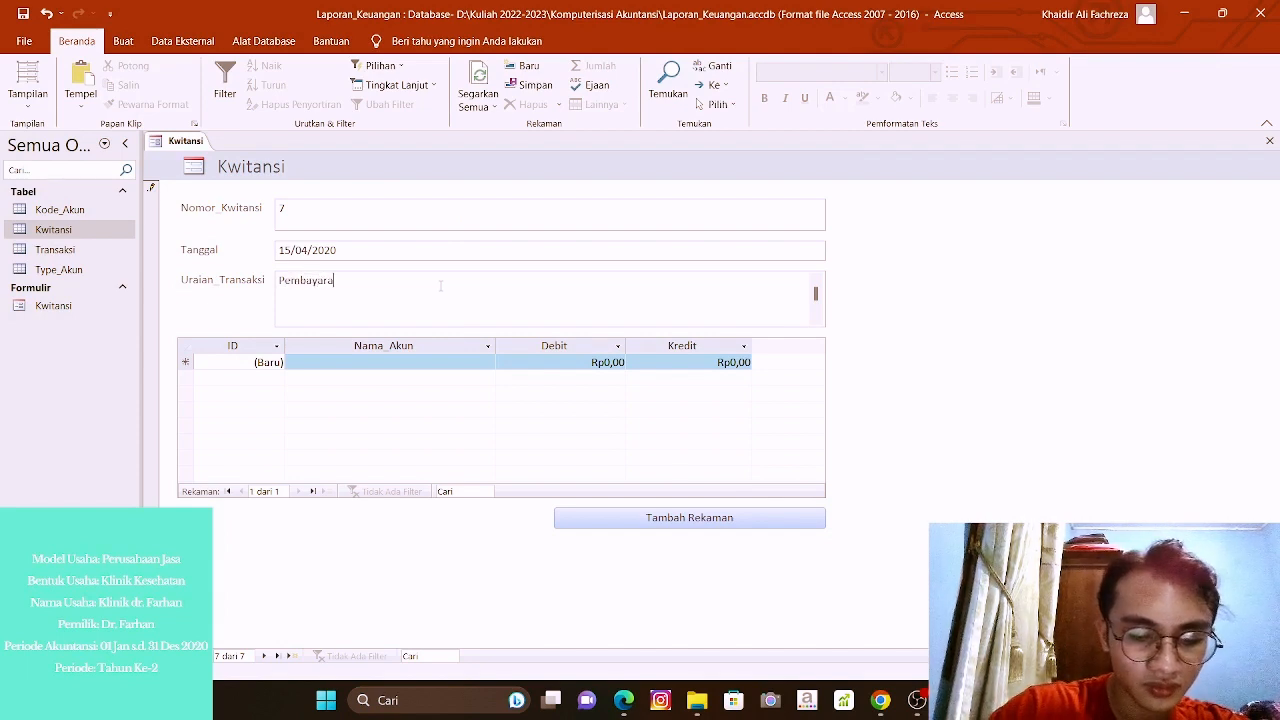
pyautogui.write('n P')
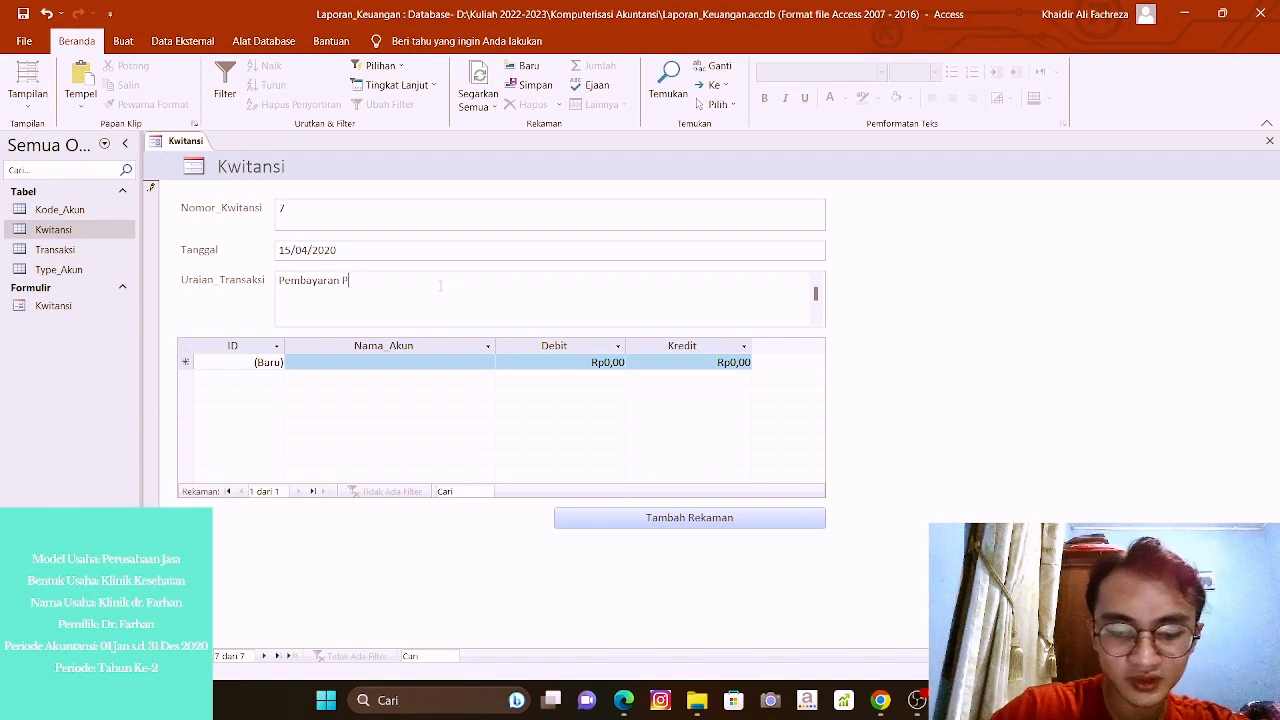
pyautogui.write('romosi')
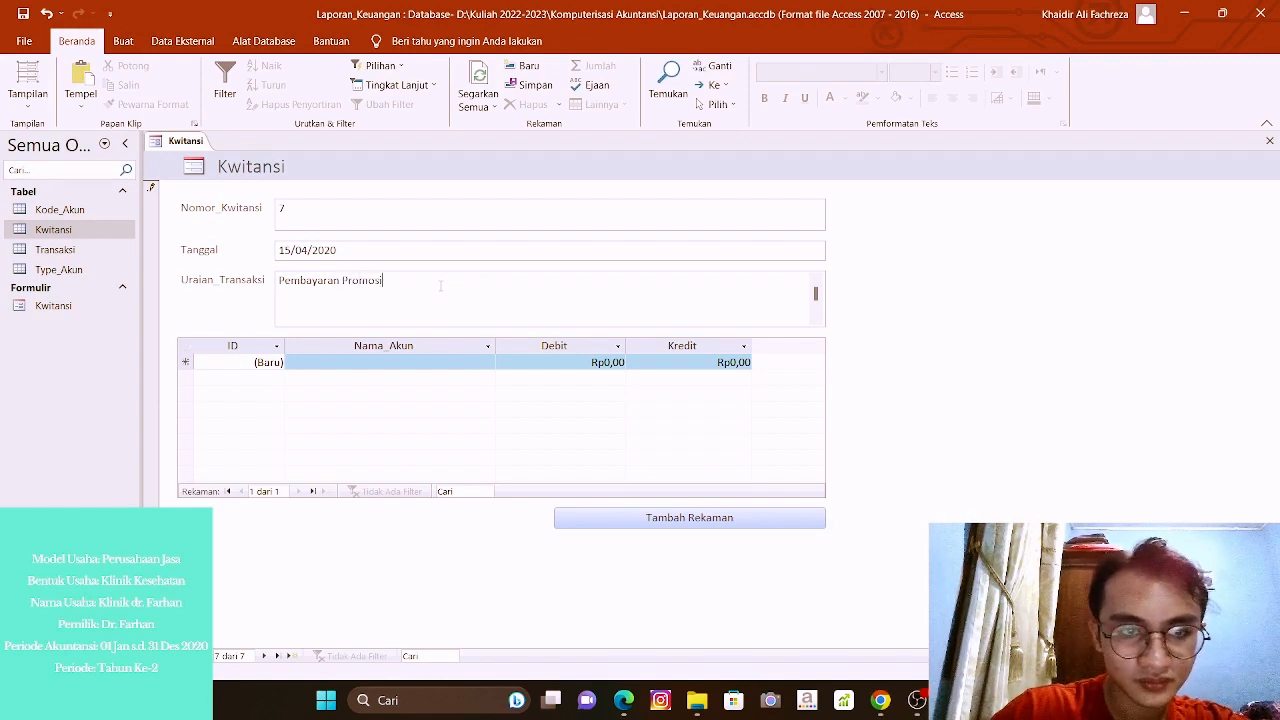
# Fill the first subform row of receipt 7 with the account Beban_Promo and a Debit of 50000000.
pyautogui.click(400, 362)
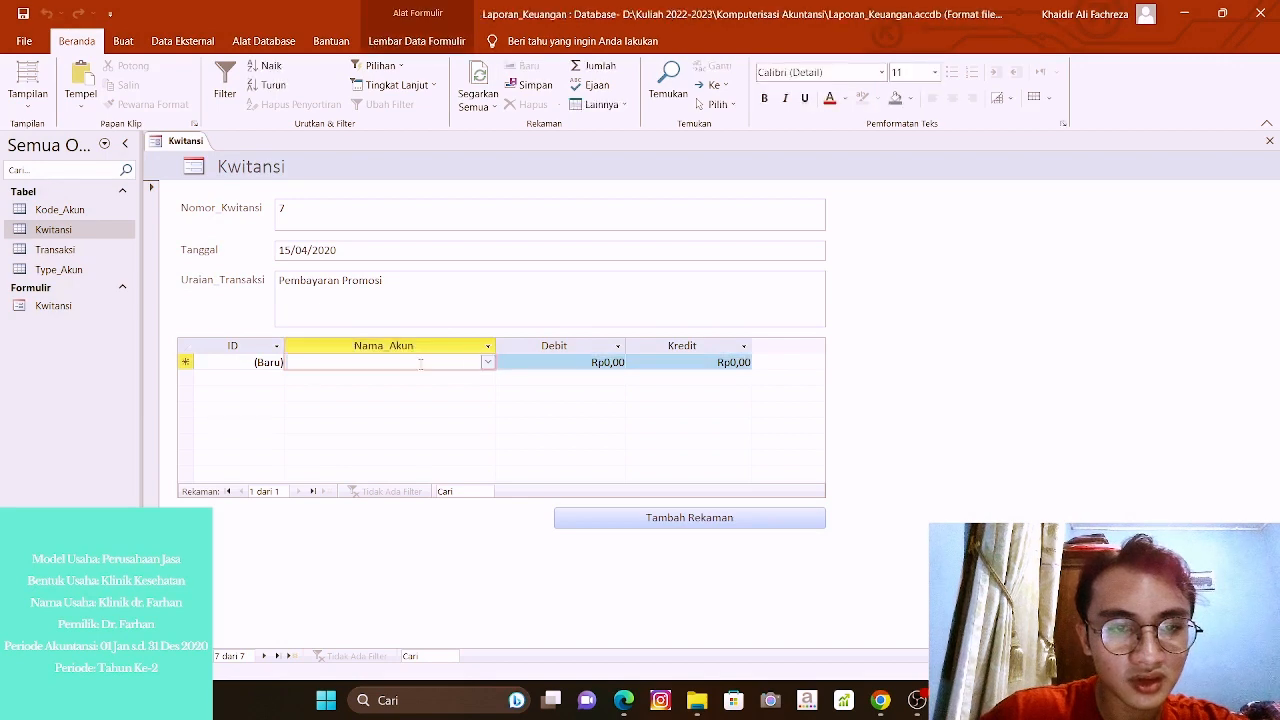
pyautogui.click(487, 362)
pyautogui.scroll(-4, 362, 497)
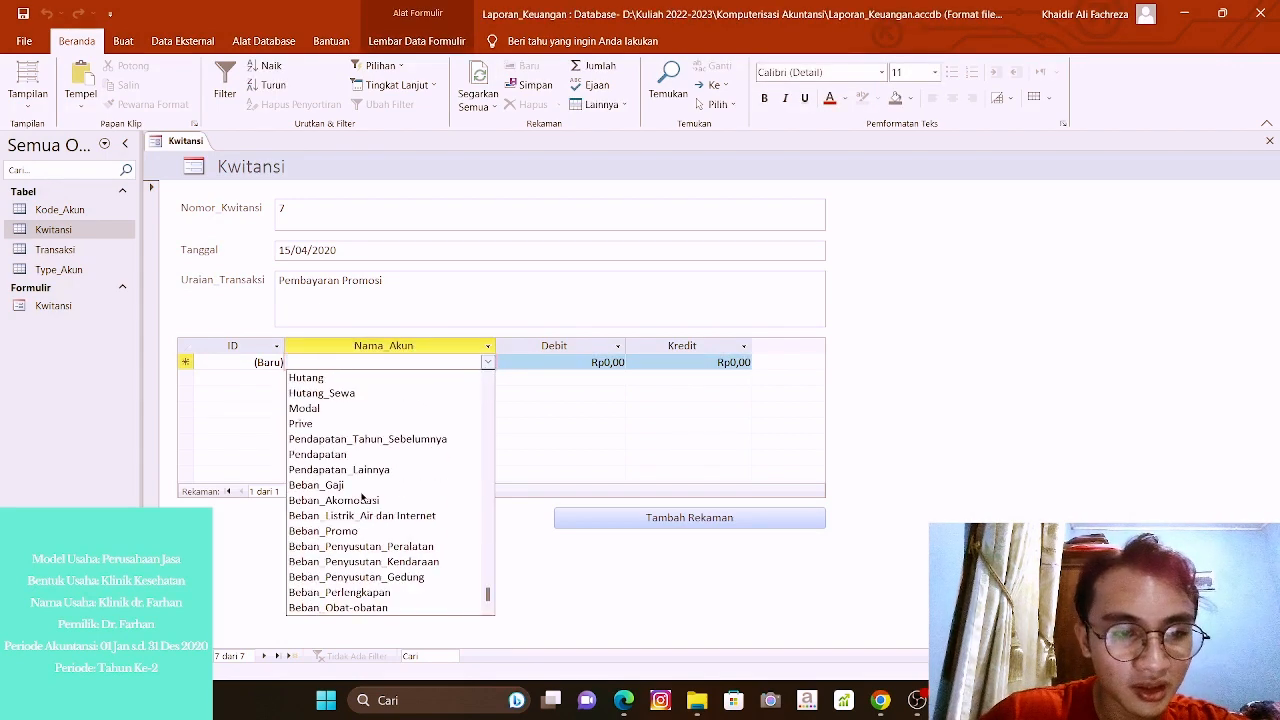
pyautogui.click(355, 531)
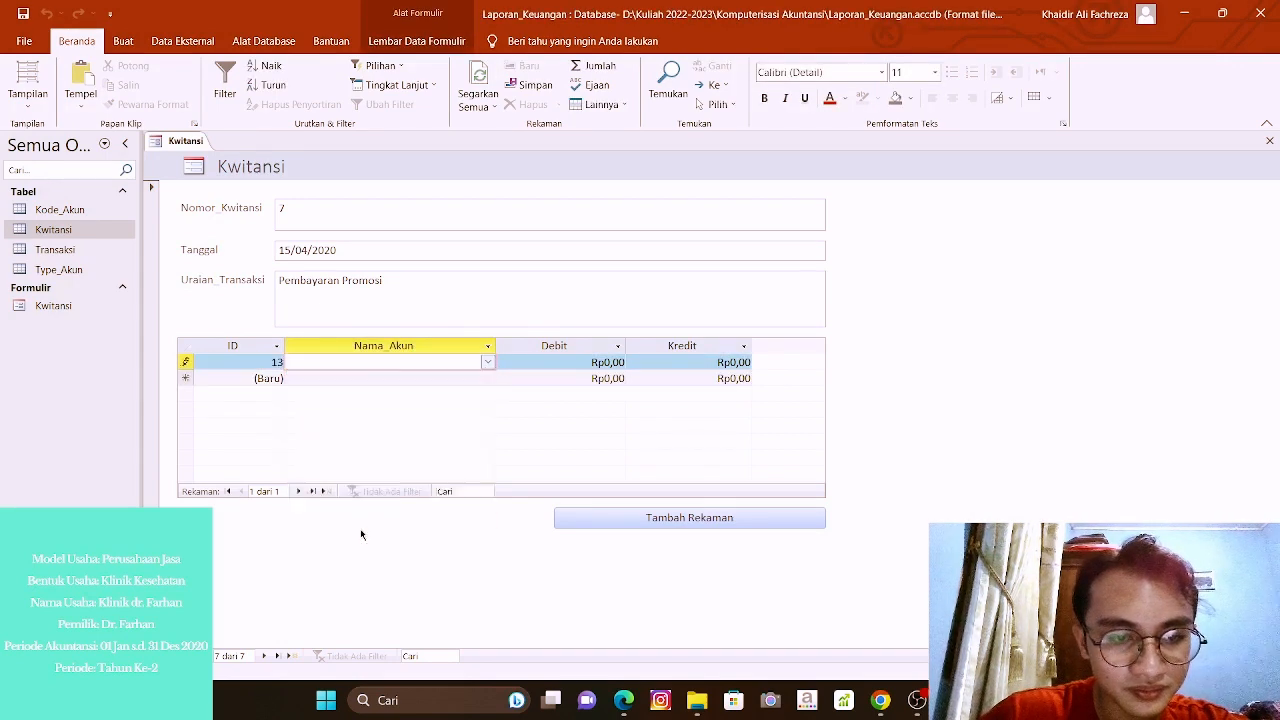
pyautogui.click(565, 362)
pyautogui.doubleClick(590, 362)
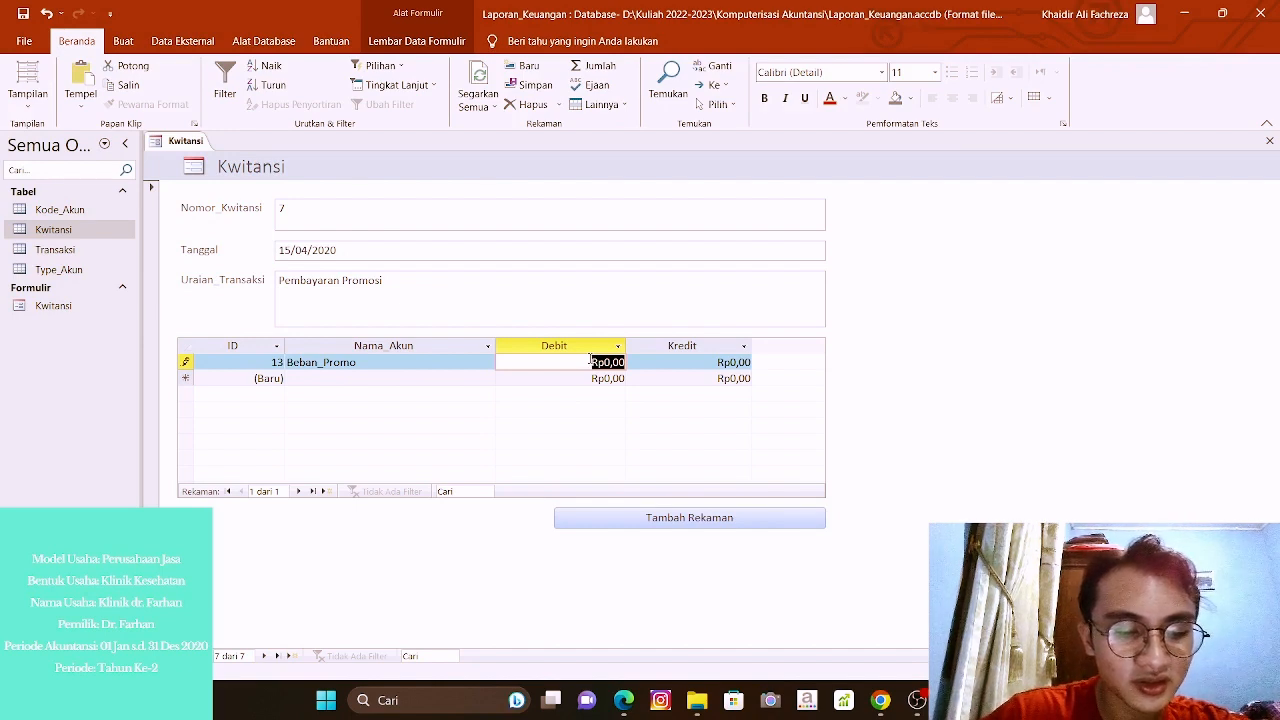
pyautogui.write('5000000')
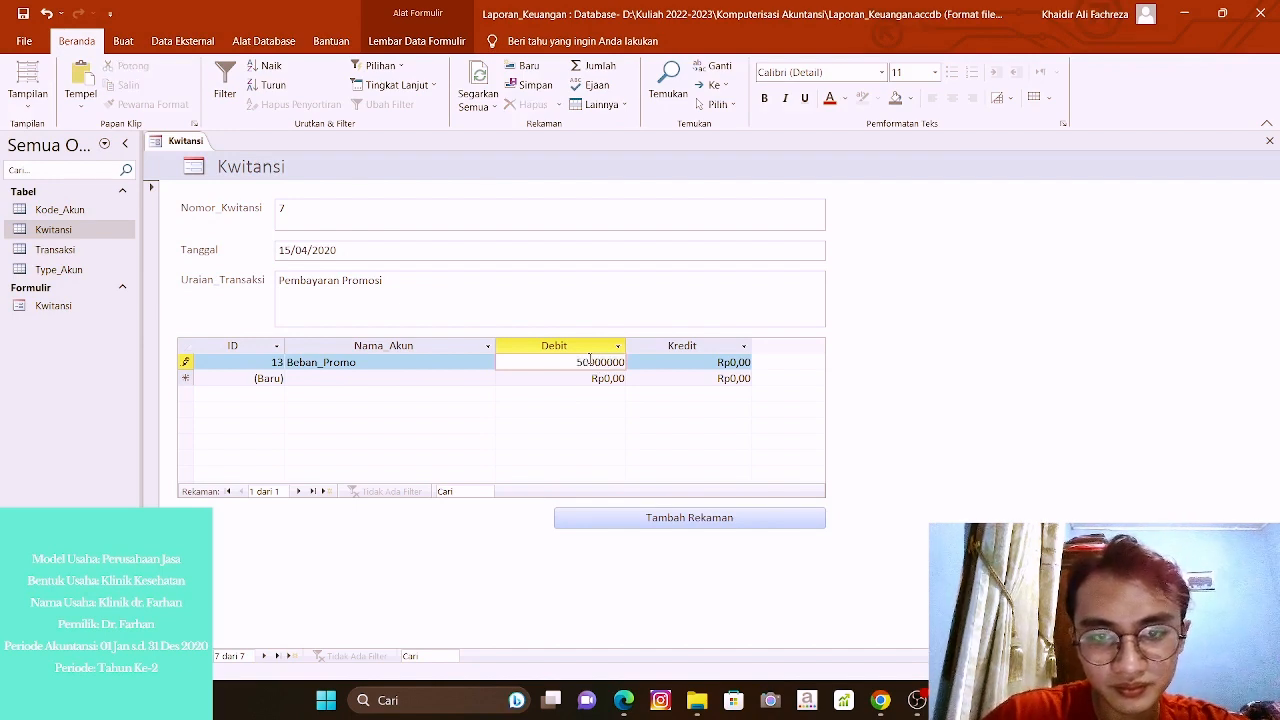
pyautogui.press('Tab')
pyautogui.press('Tab')
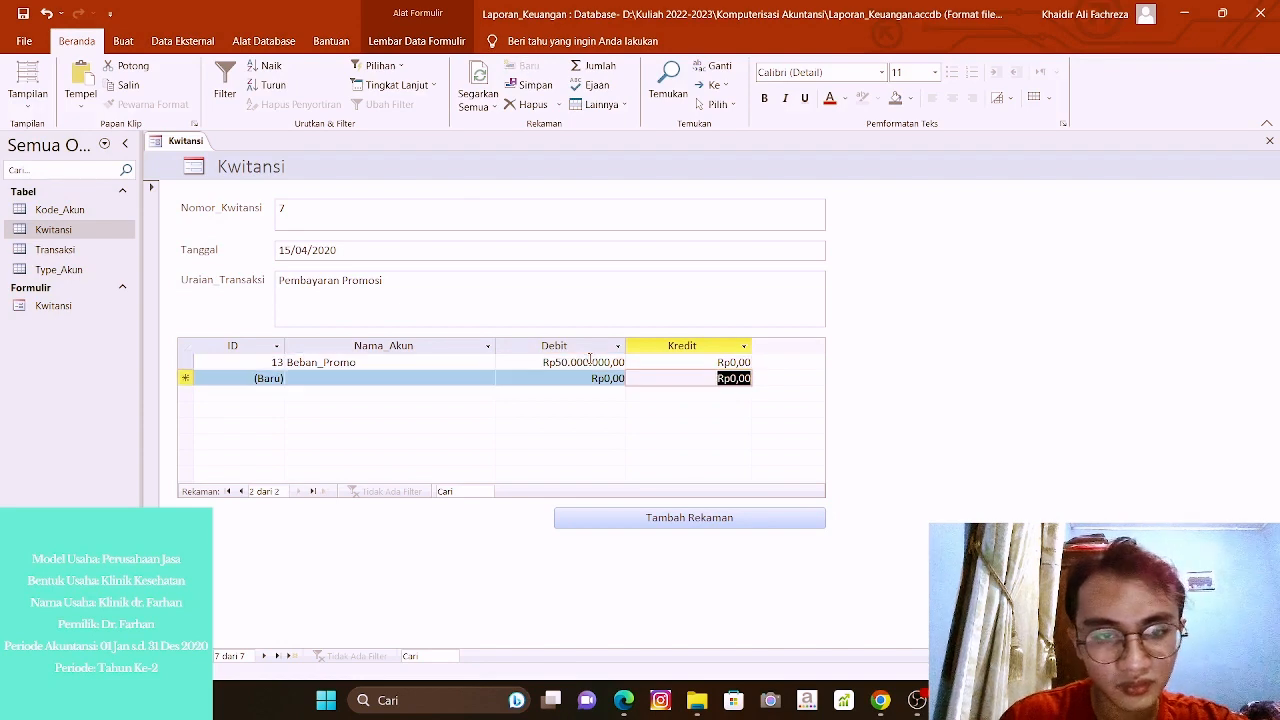
# Fill the second subform row of receipt 7 with the account Kas and a Kredit of 50000000.
pyautogui.write('Kas')
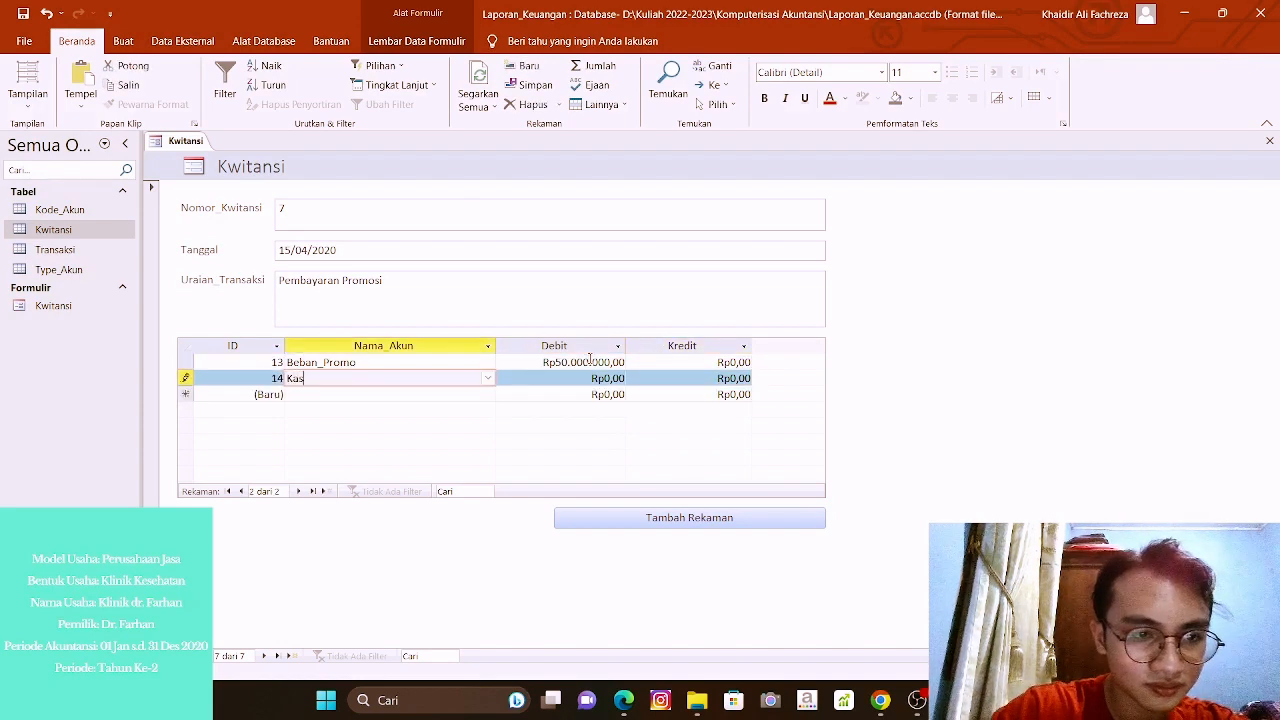
pyautogui.click(694, 376)
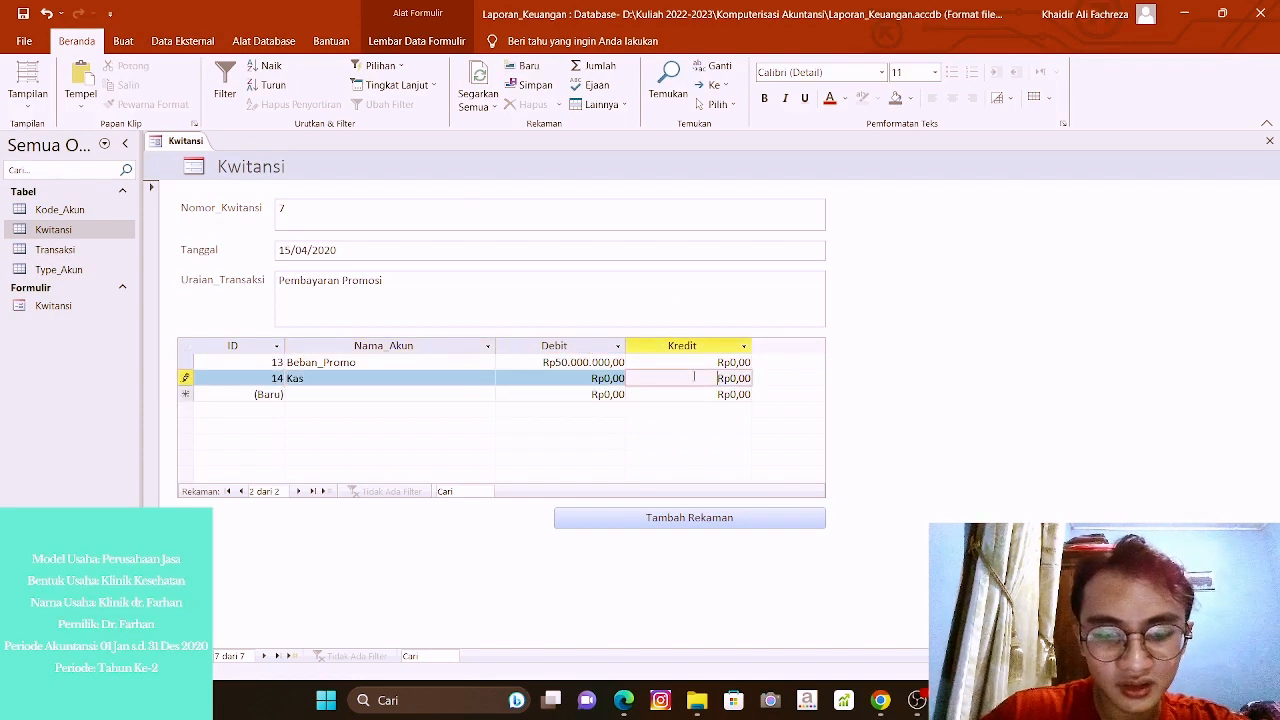
pyautogui.write('500')
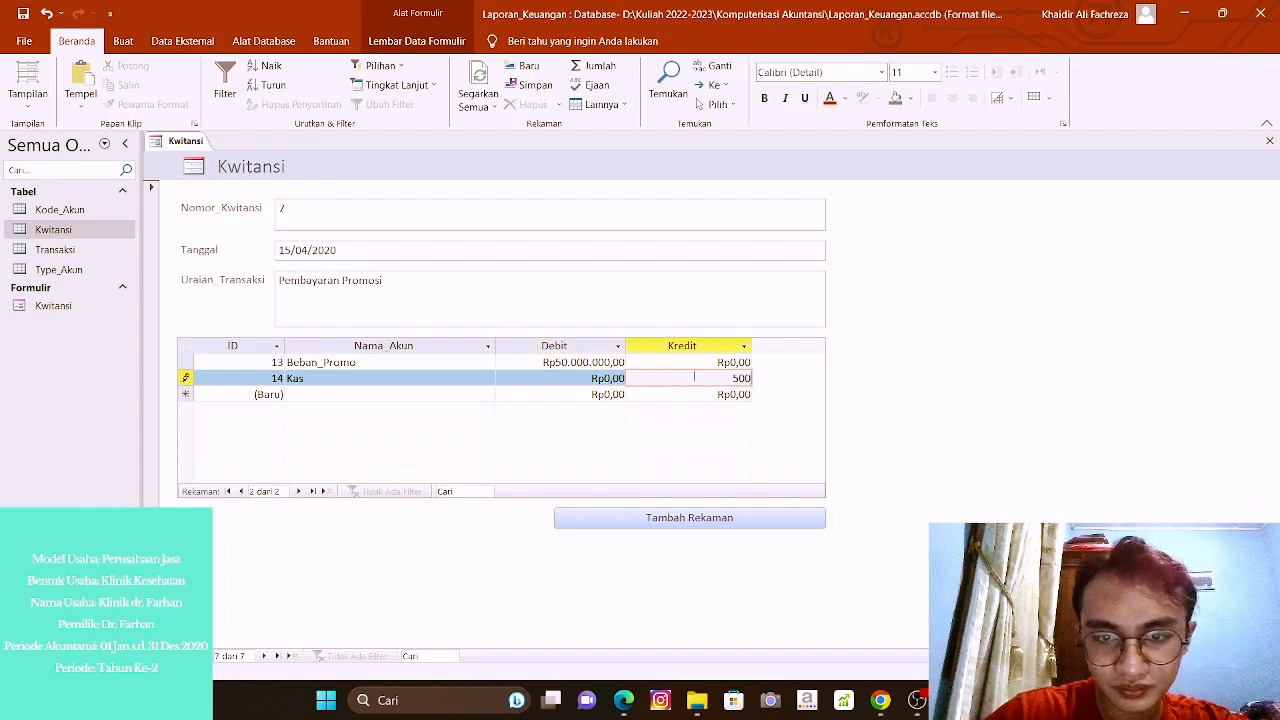
pyautogui.write('00000')
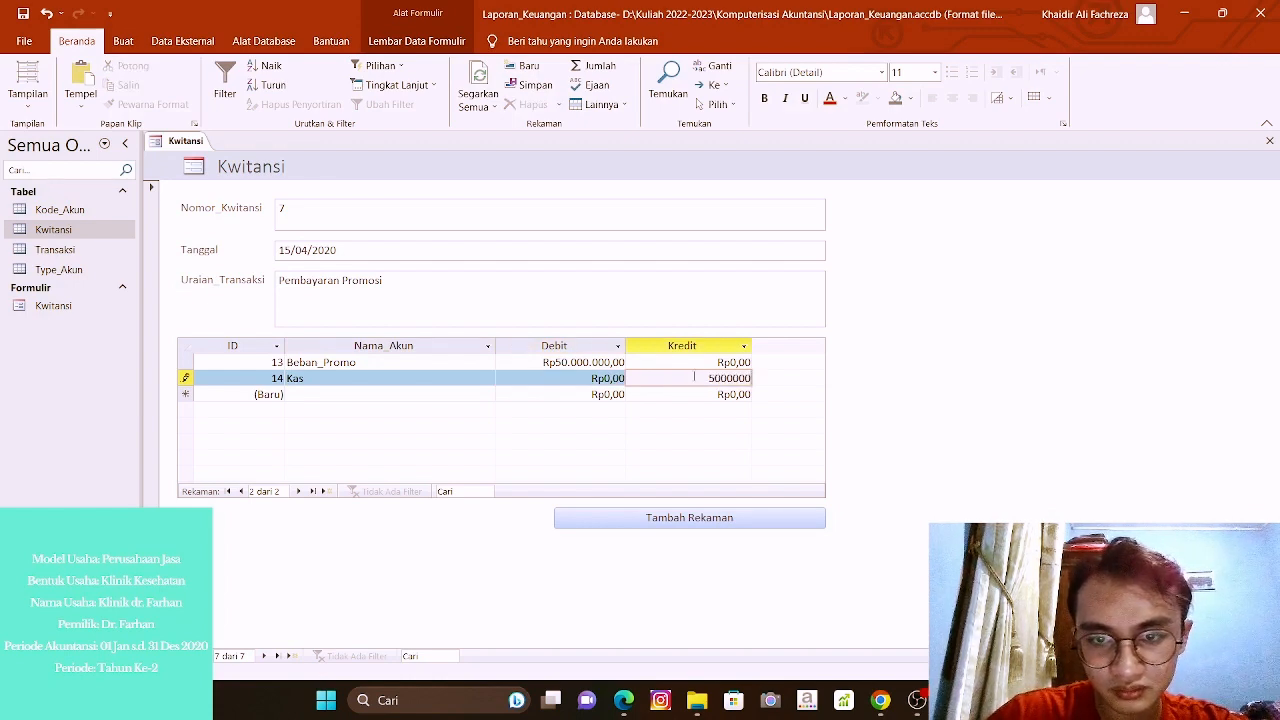
pyautogui.press('Return')
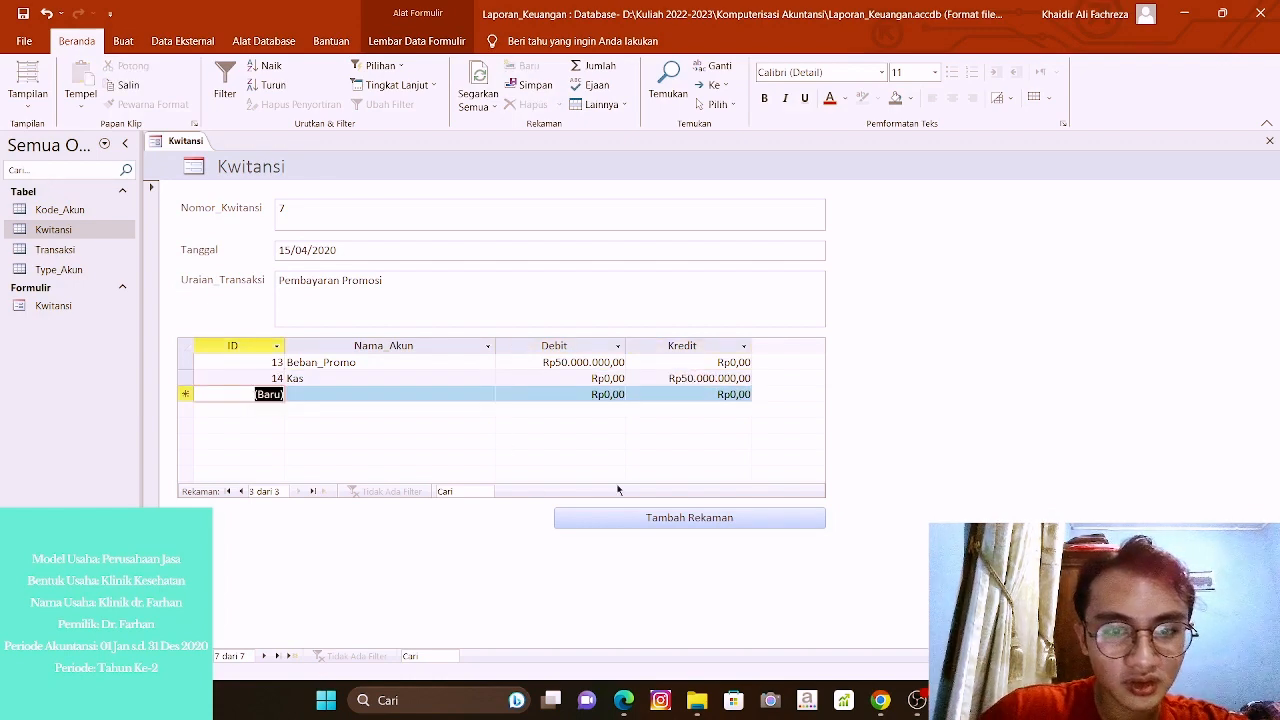
# Add a new receipt record with Tambah Rekaman, giving it Nomor_Kwitansi 8 and Tanggal 20 Mei 2020.
pyautogui.click(644, 525)
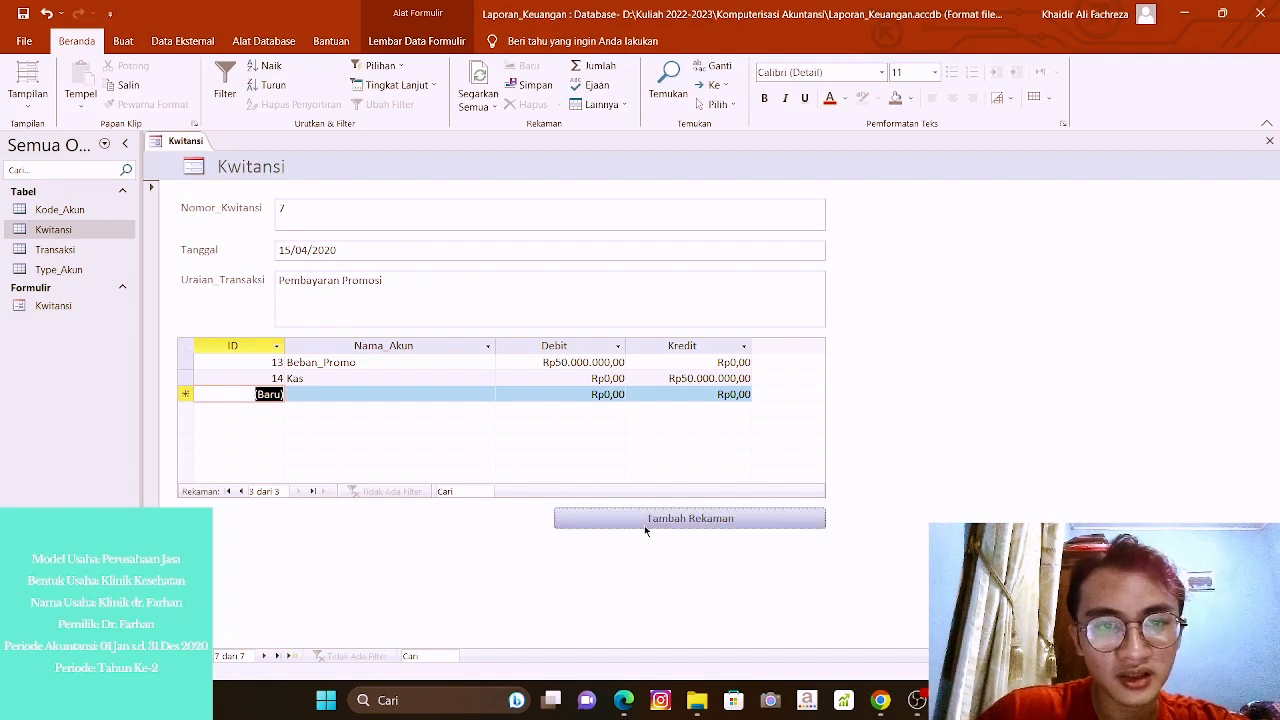
pyautogui.write('8')
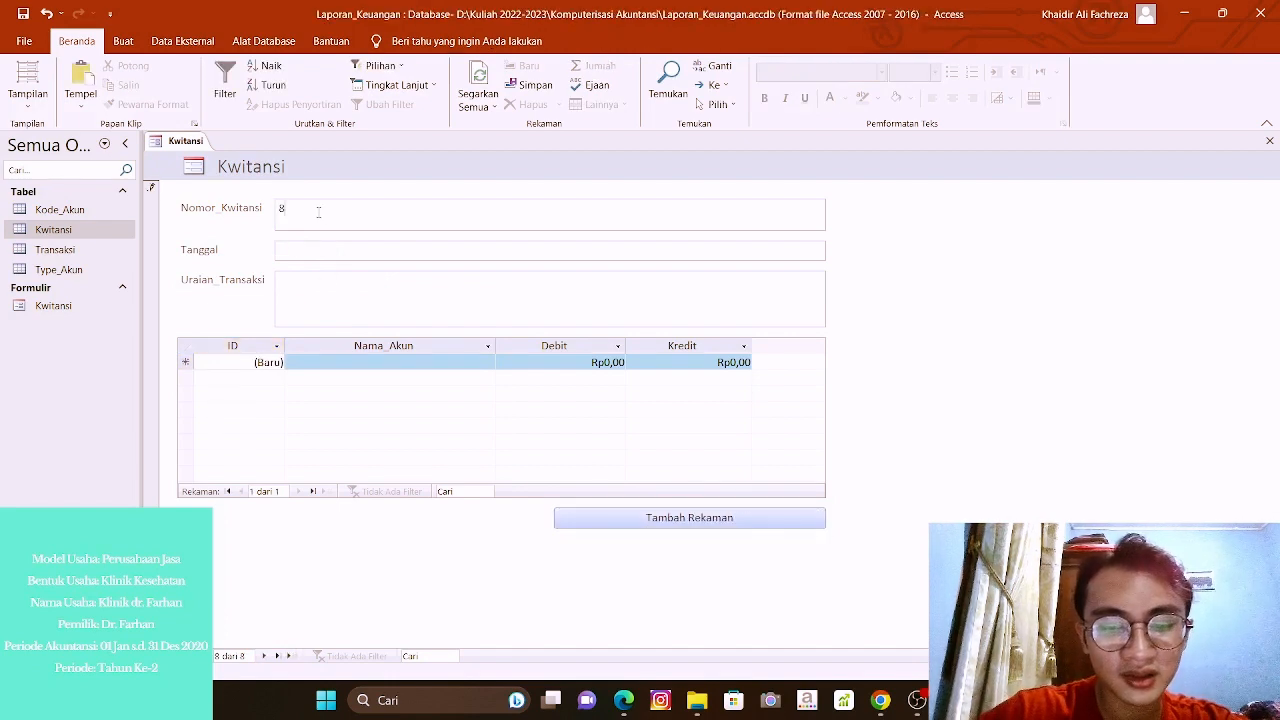
pyautogui.press('Tab')
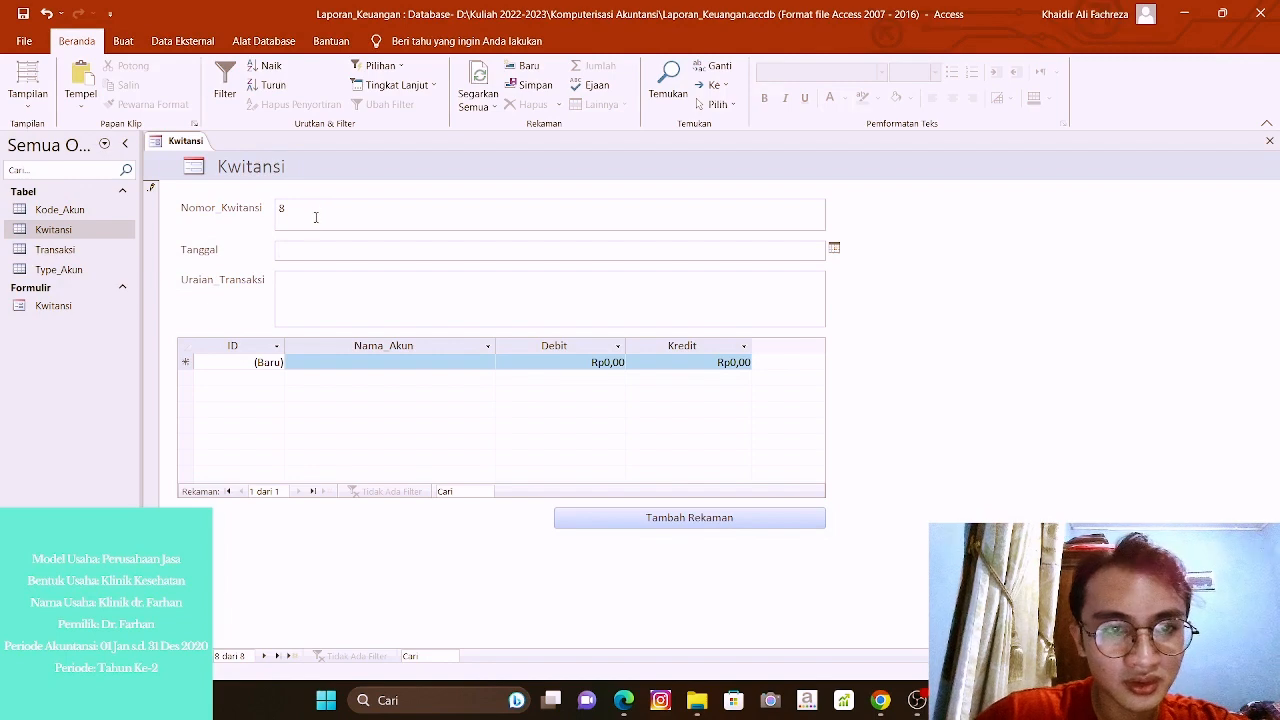
pyautogui.click(263, 656)
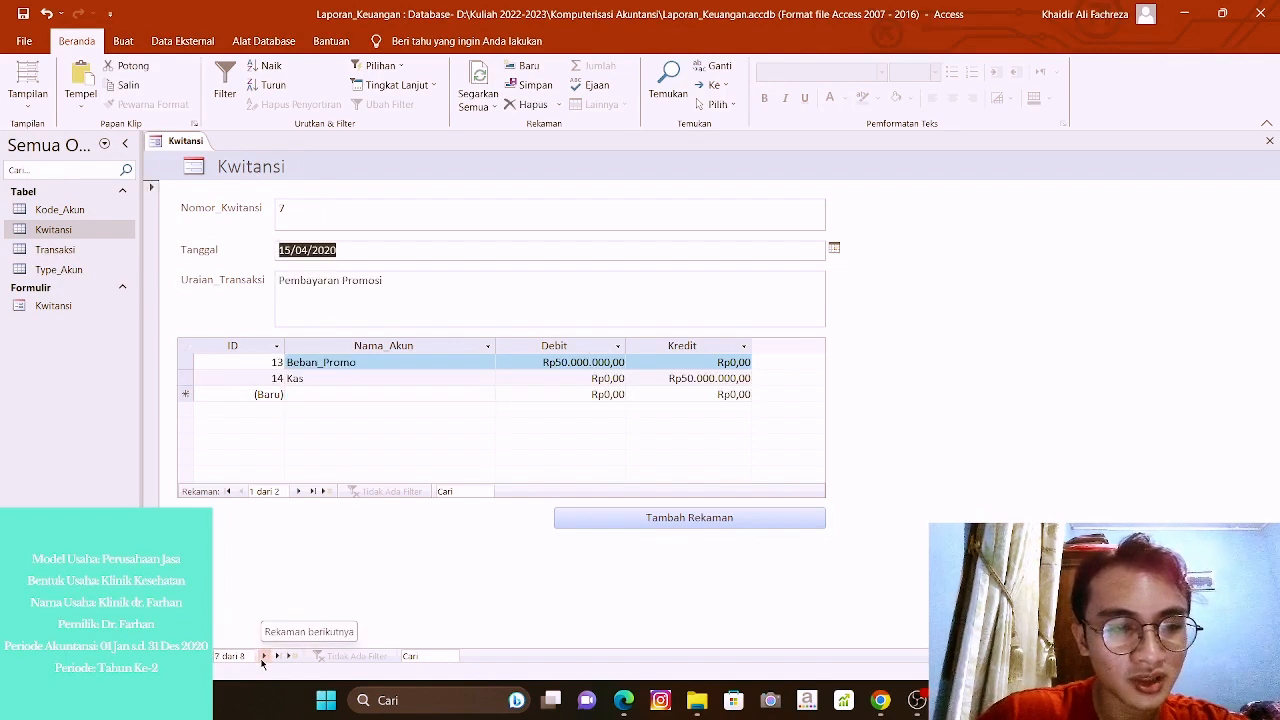
pyautogui.click(263, 656)
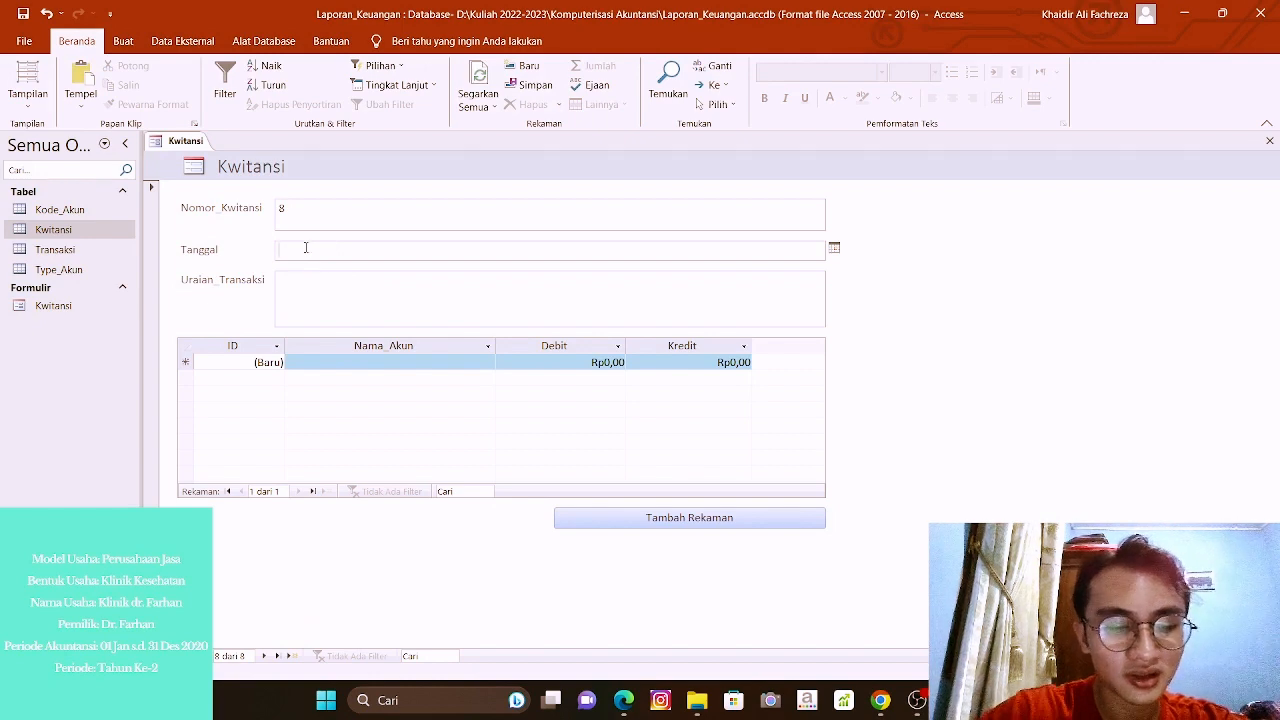
pyautogui.write('20')
pyautogui.press('Tab')
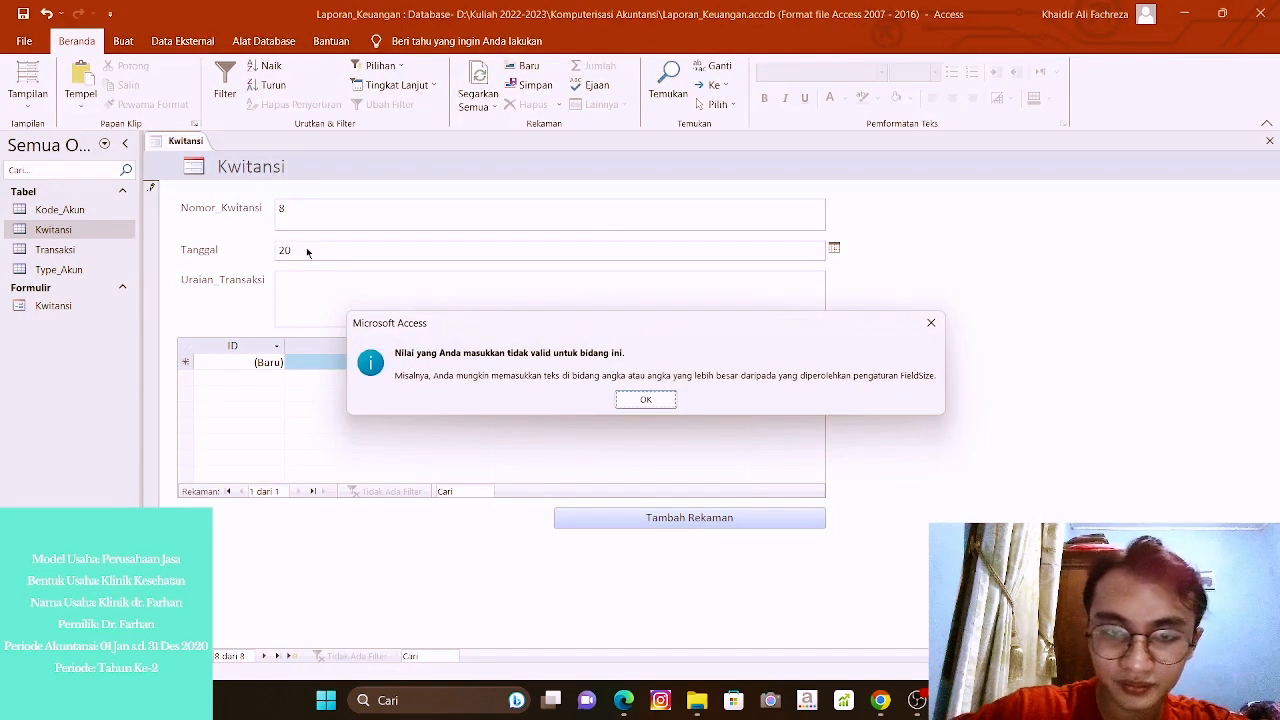
pyautogui.click(648, 400)
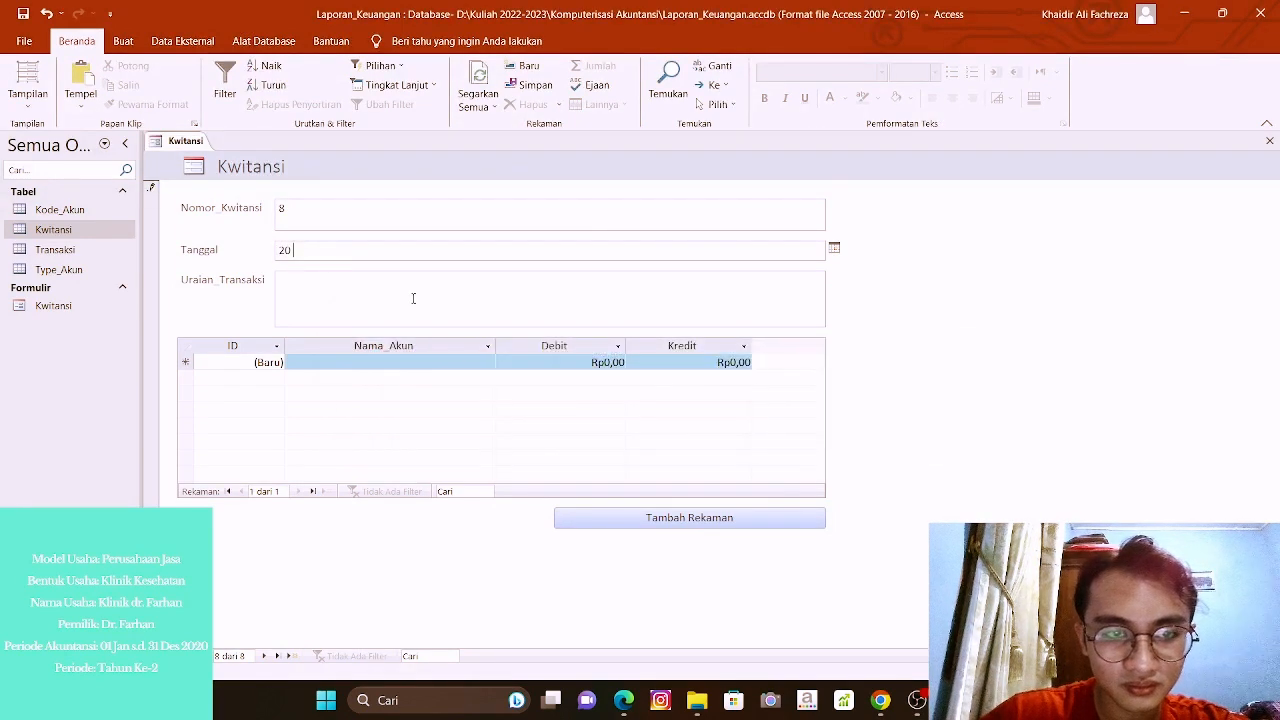
pyautogui.write('mei ')
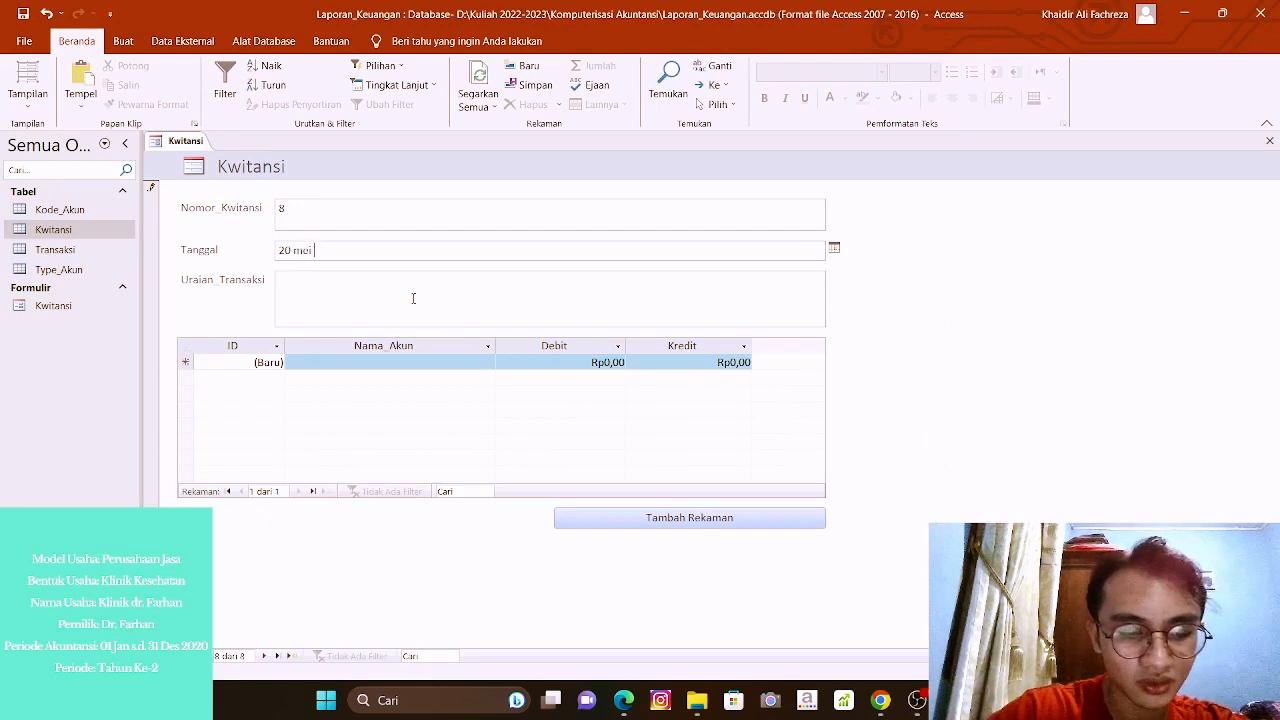
pyautogui.write('2020')
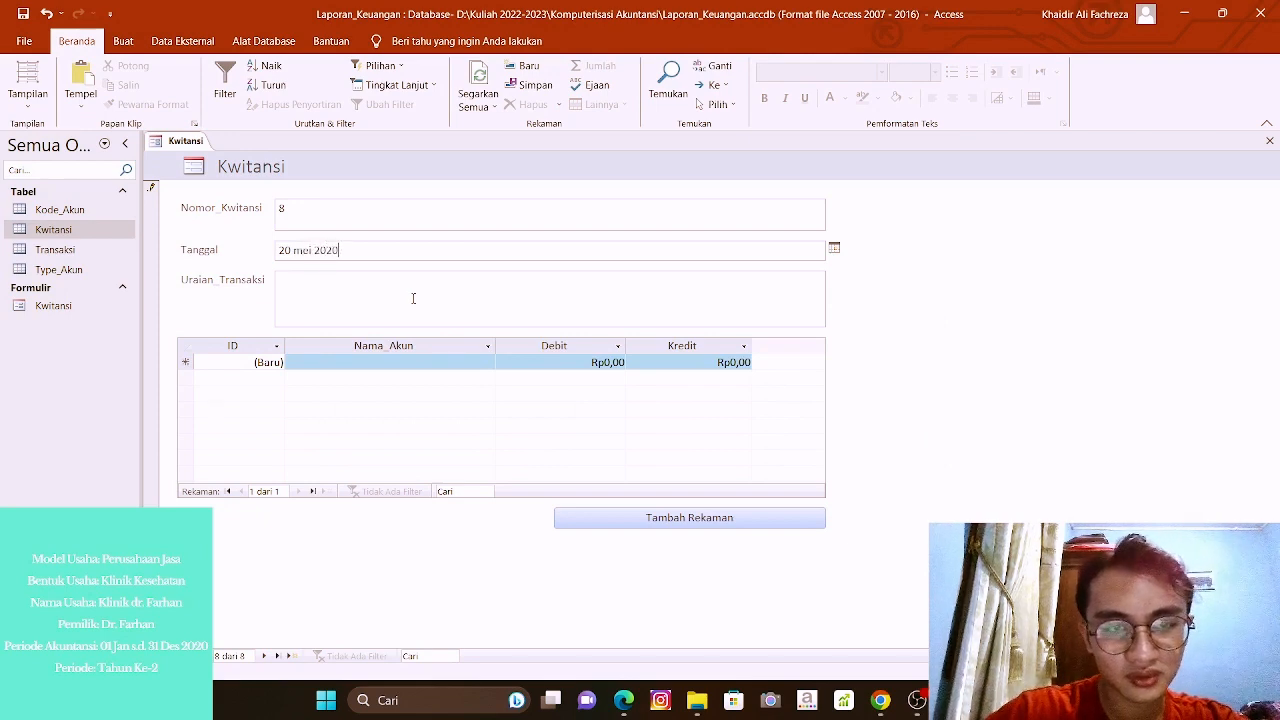
pyautogui.press('Tab')
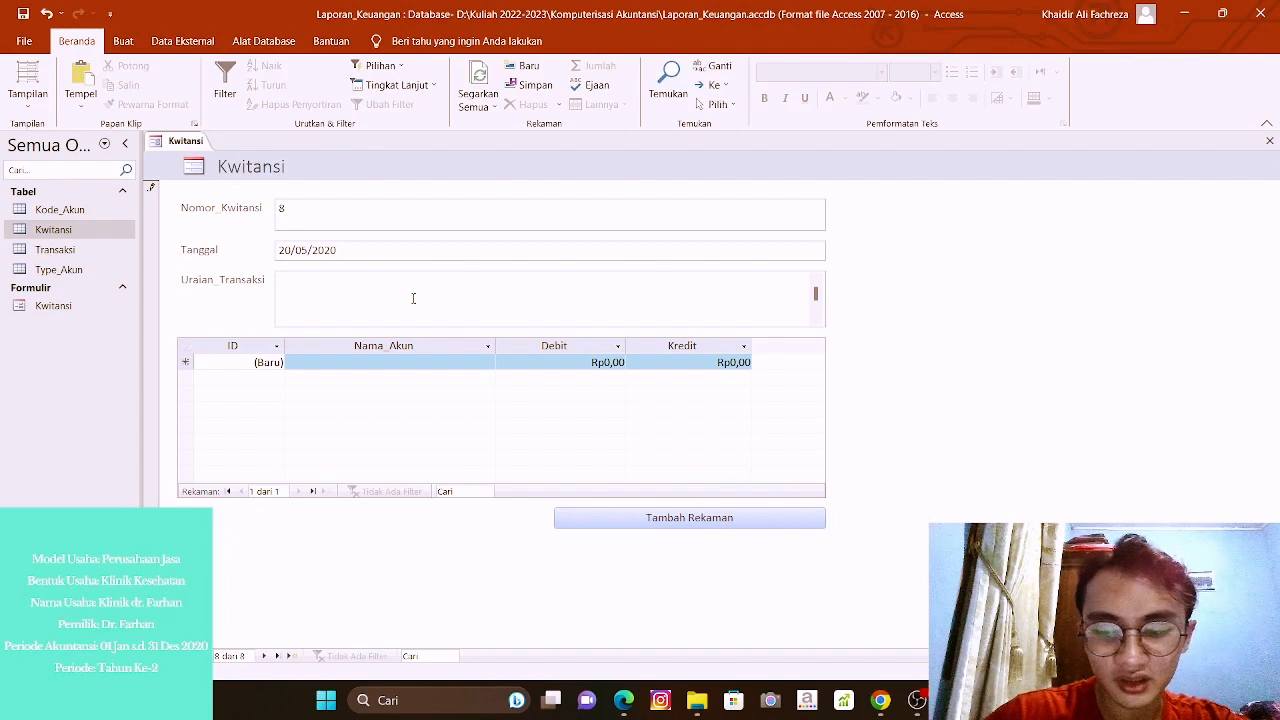
# Enter "Penerimaan Pendapatan 60% dari biaya perawatan Rp.450.000.000, atas Perawatan 15 orang karyawan" as the Uraian_Transaksi of receipt 8.
pyautogui.write('Pener')
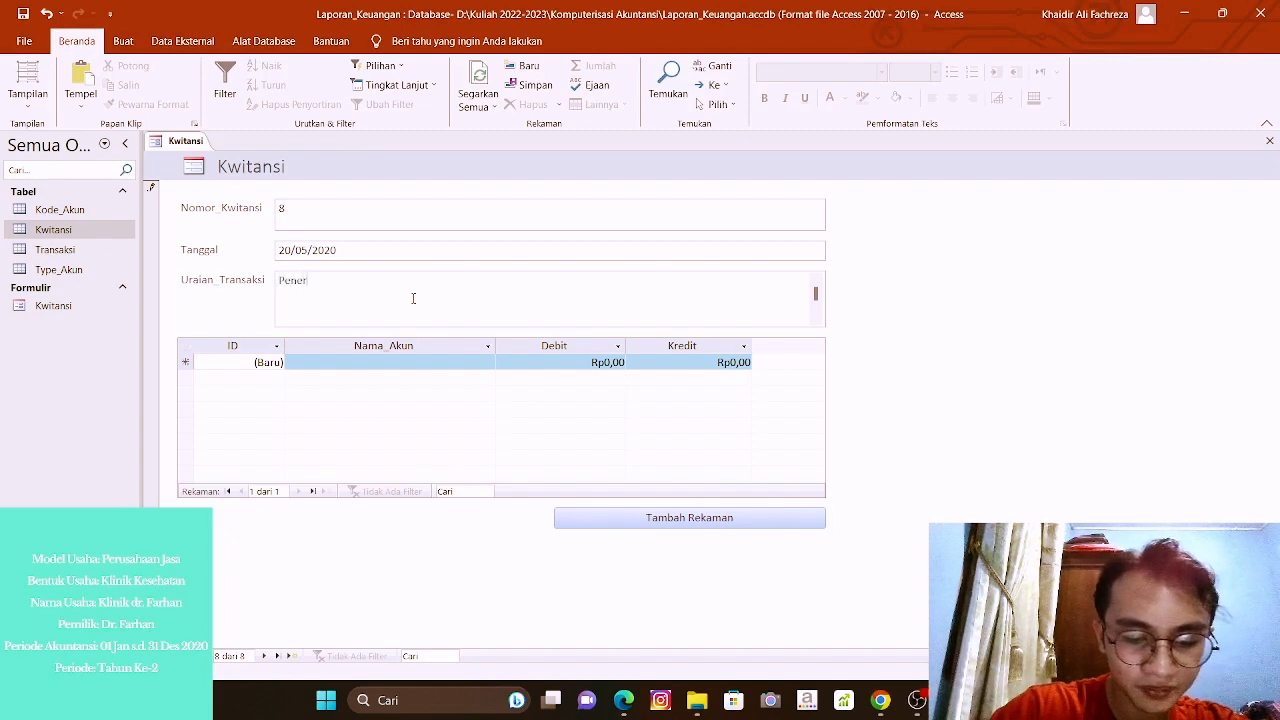
pyautogui.write('imaan ')
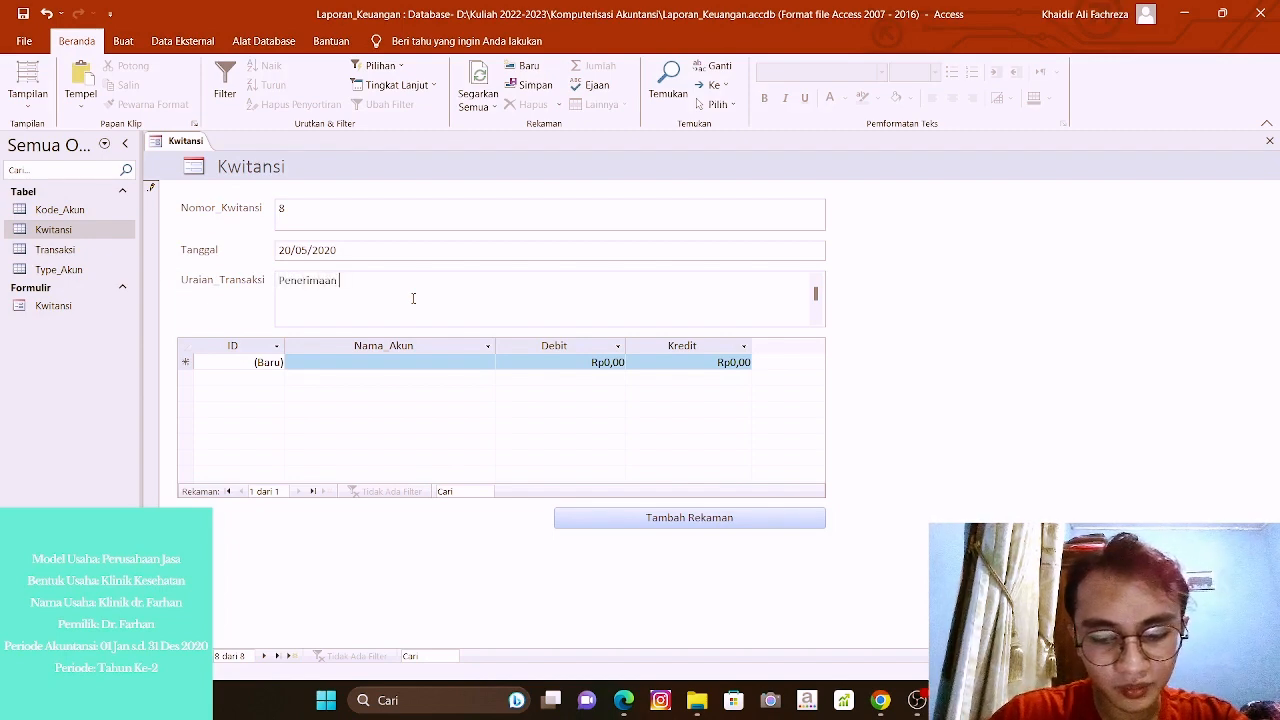
pyautogui.write('Pendapatan ')
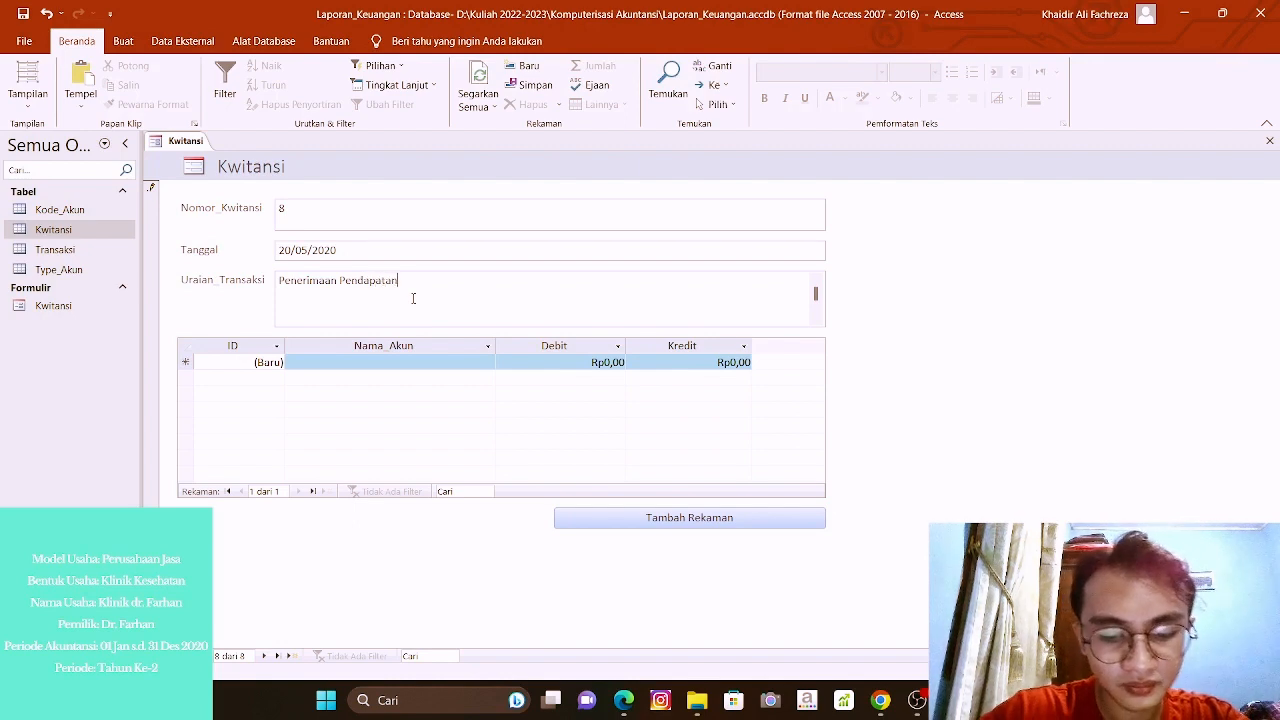
pyautogui.write('60')
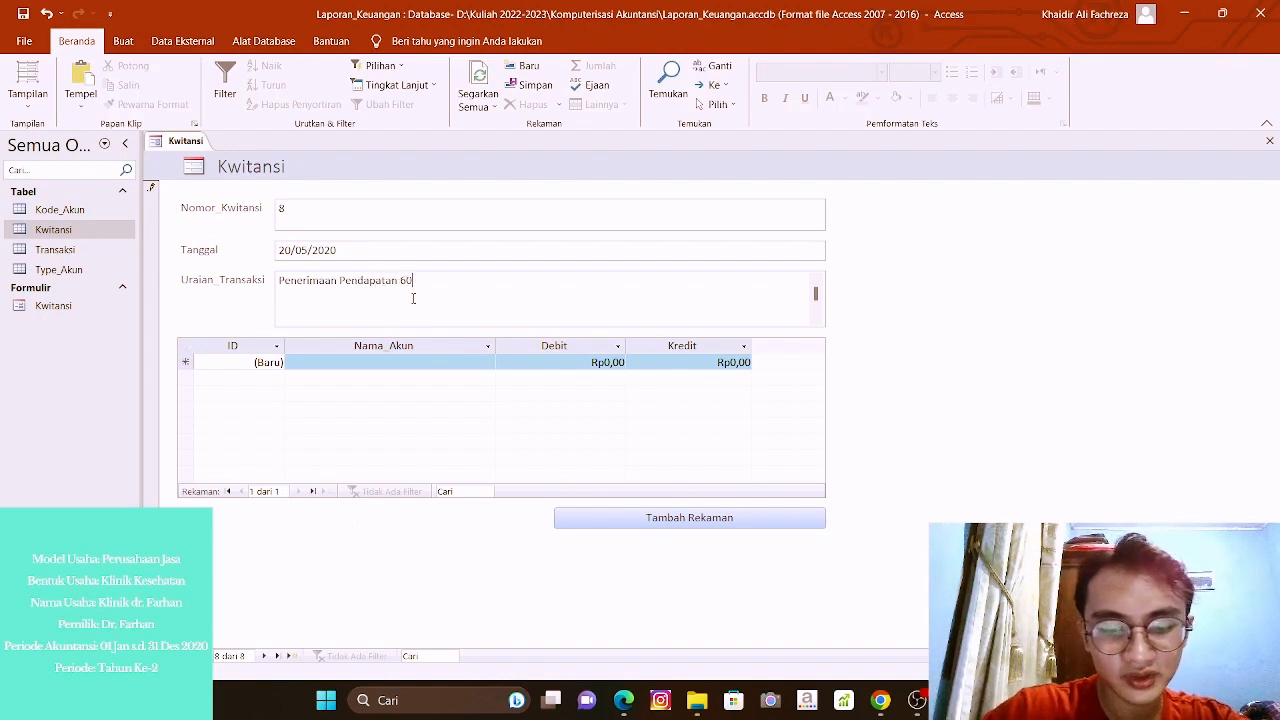
pyautogui.write('%')
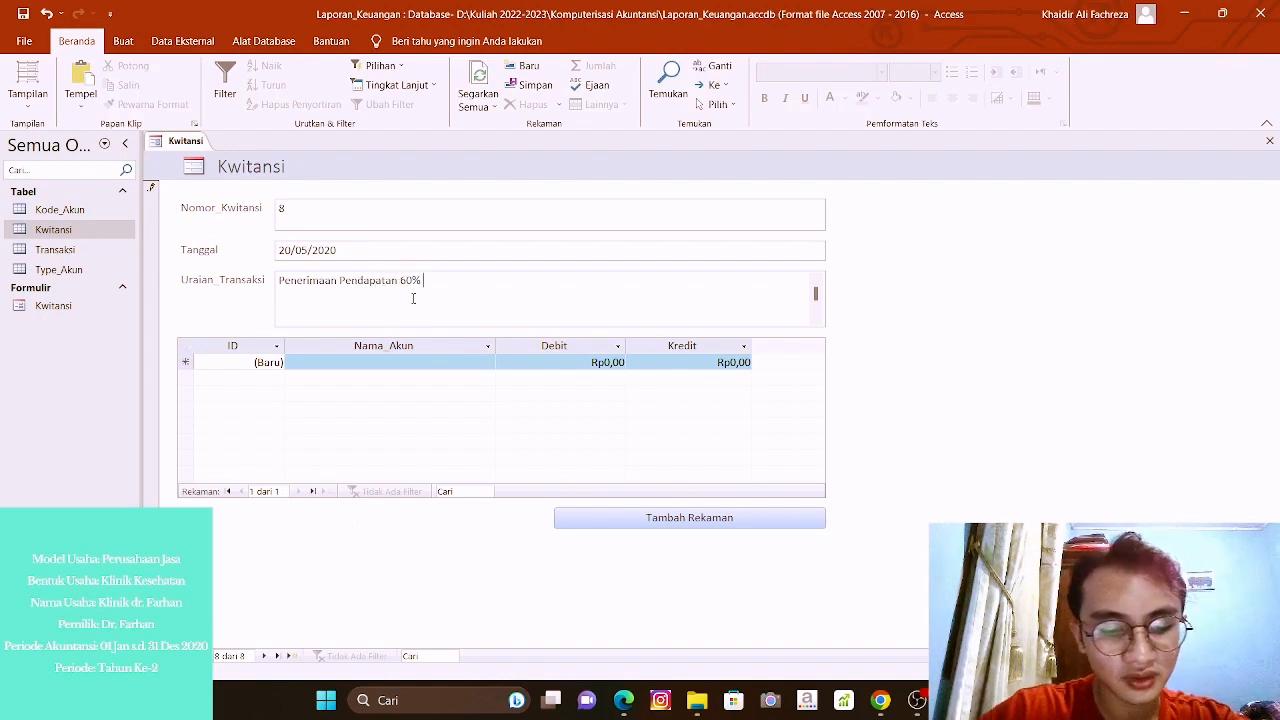
pyautogui.write(' dar')
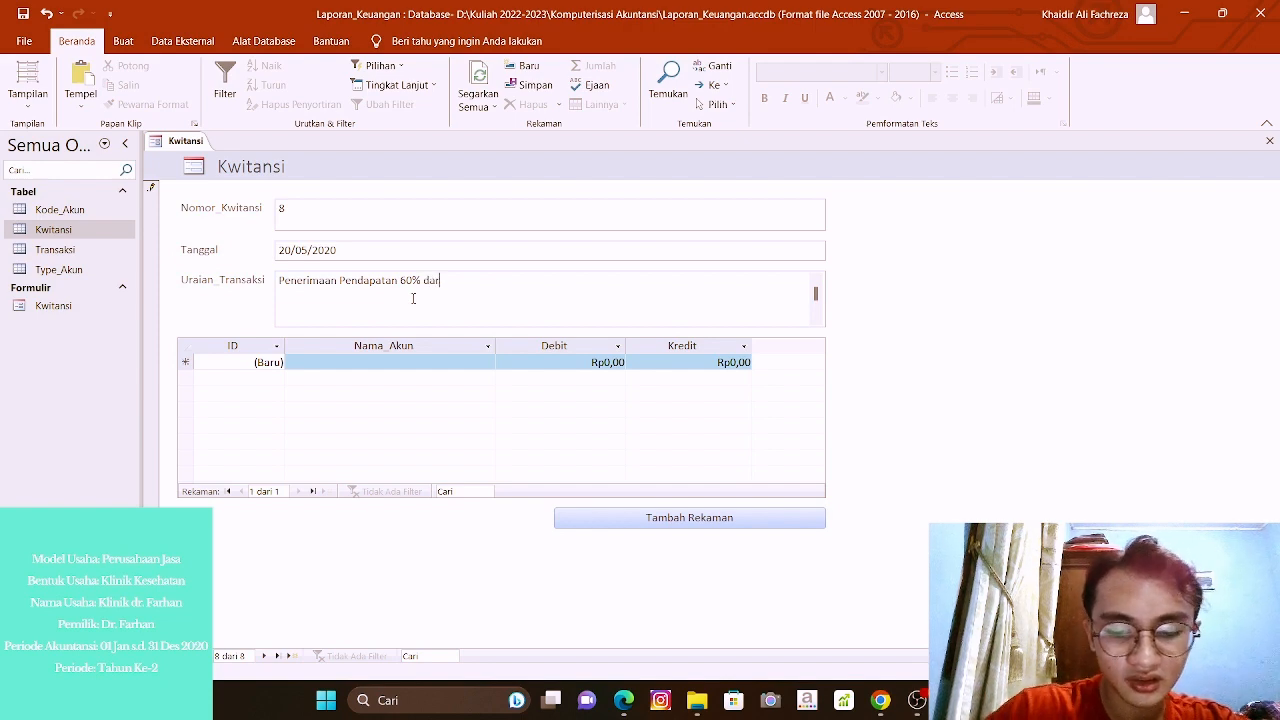
pyautogui.write('i')
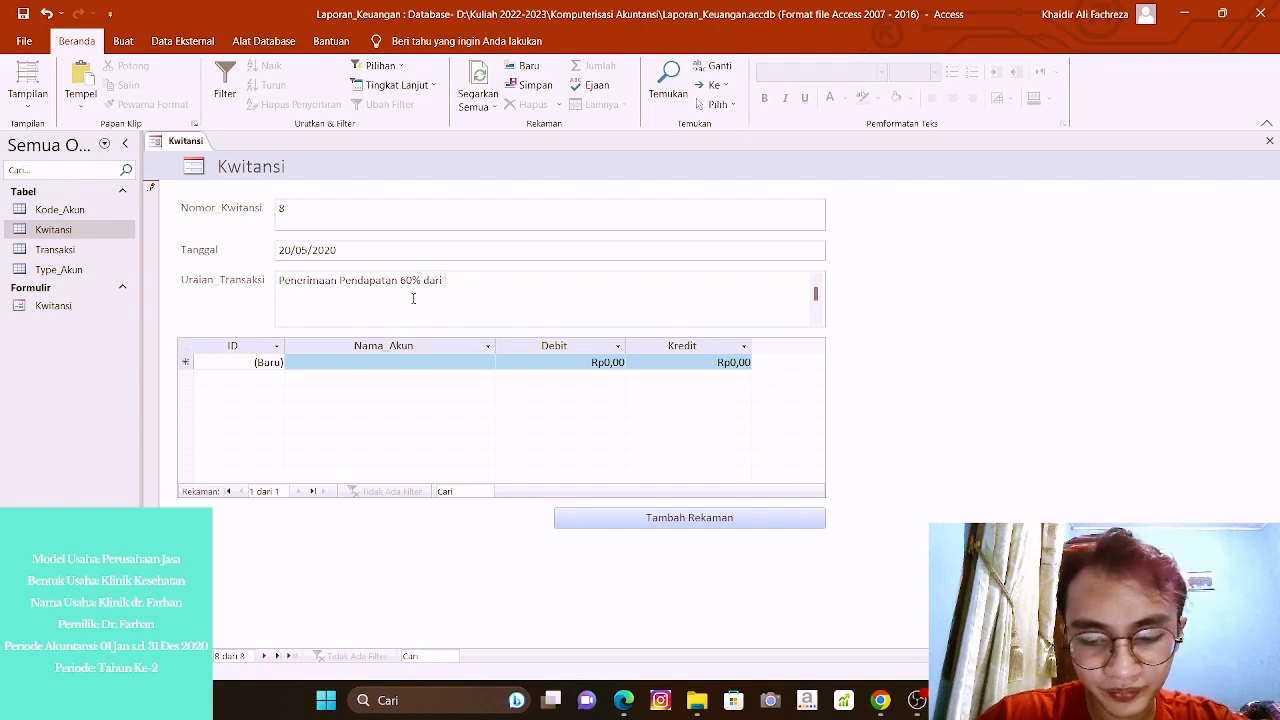
pyautogui.write(' biaya ')
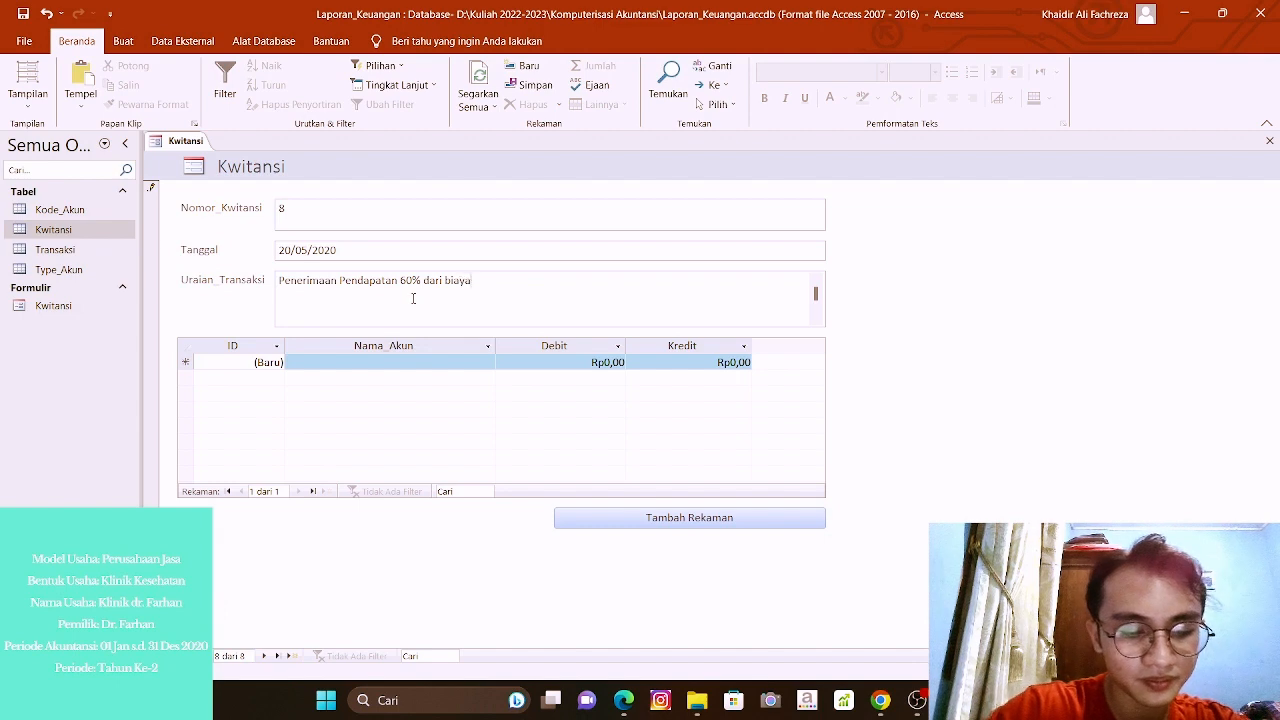
pyautogui.write('perawa')
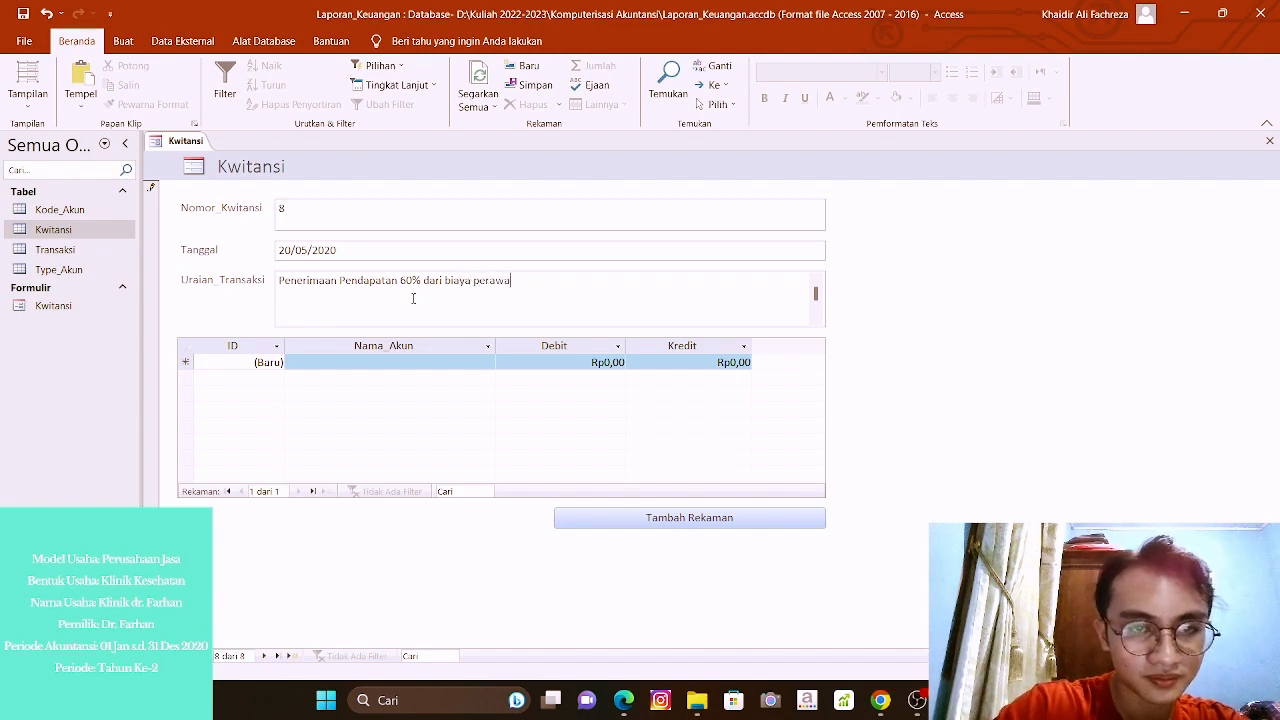
pyautogui.write('tan 45')
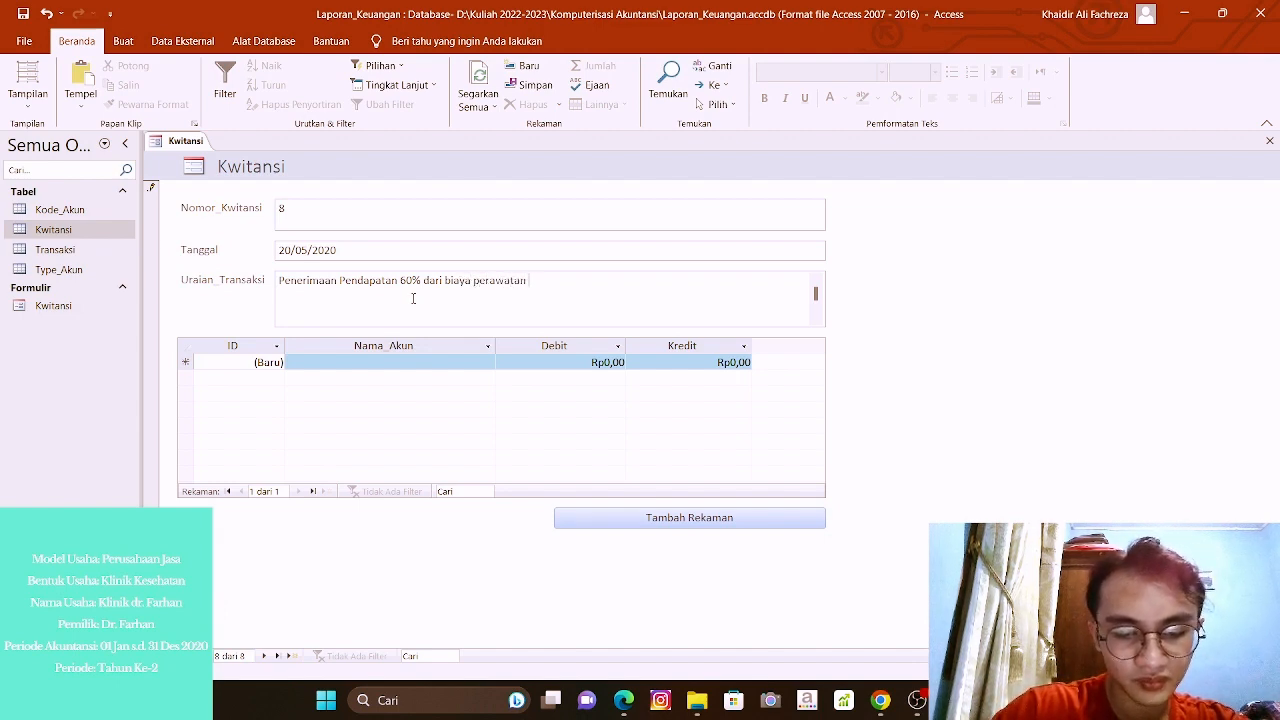
pyautogui.press('BackSpace')
pyautogui.press('BackSpace')
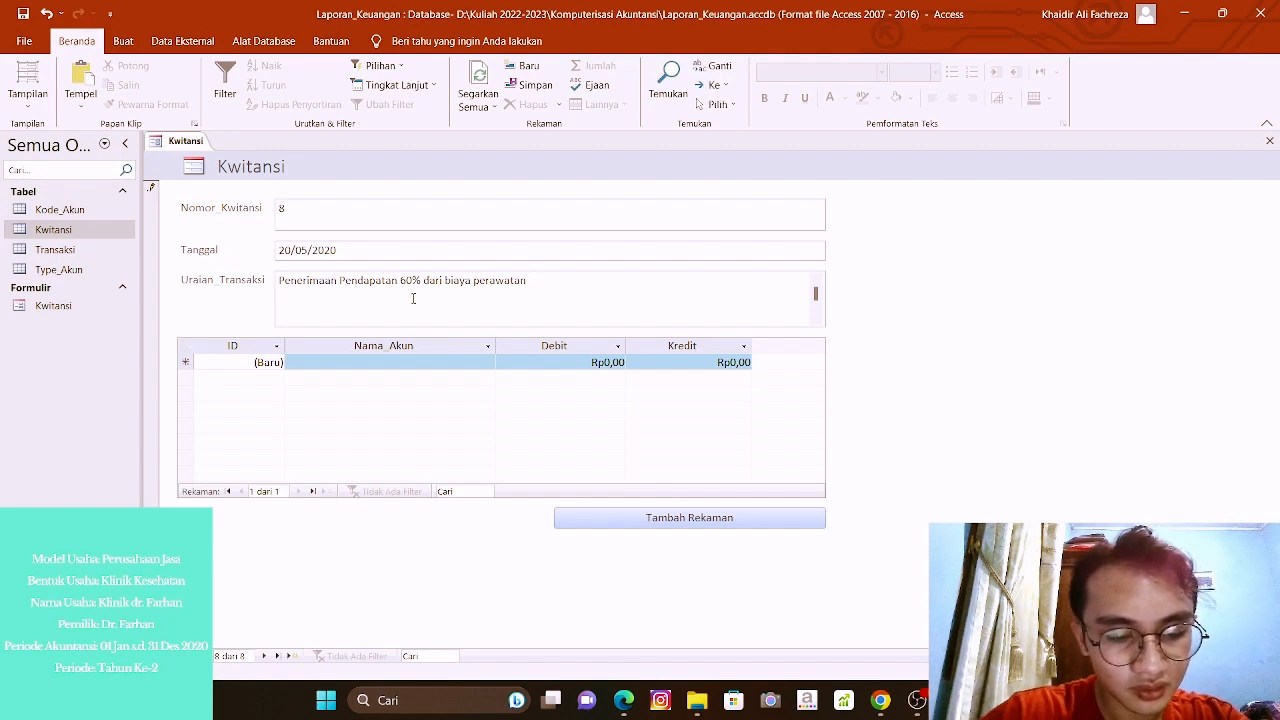
pyautogui.write('Rp.45')
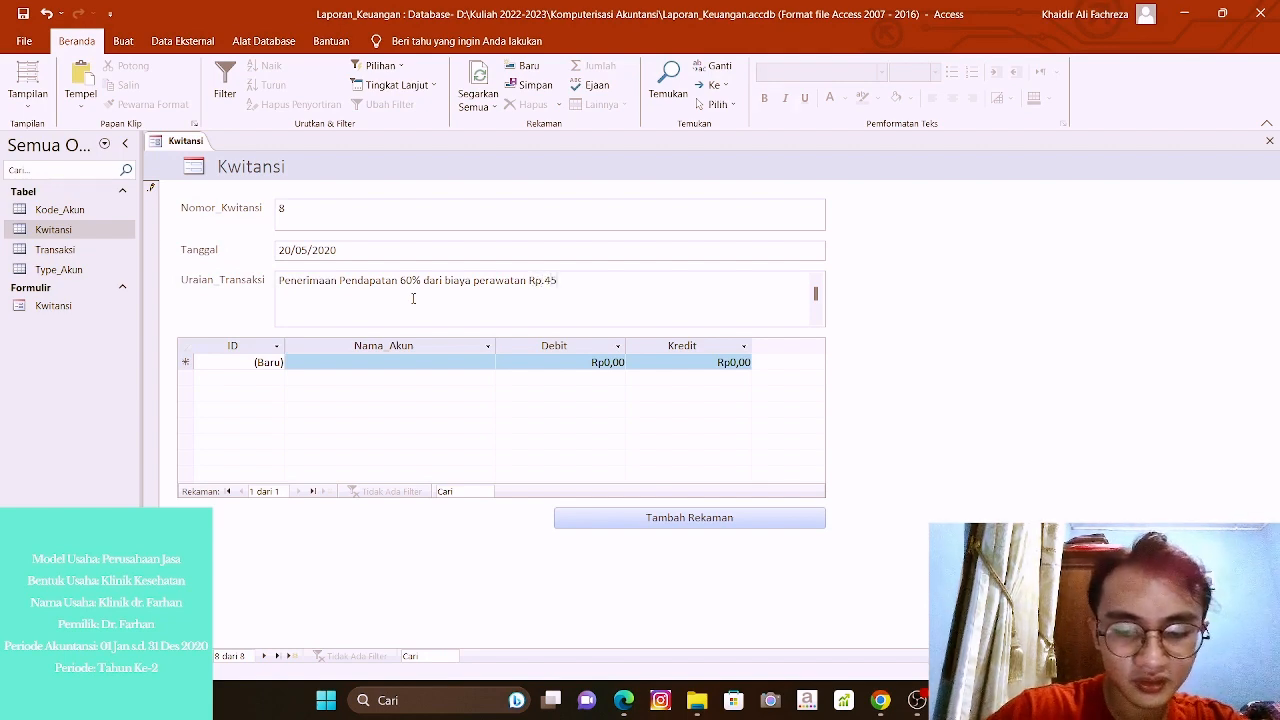
pyautogui.write('0.000.')
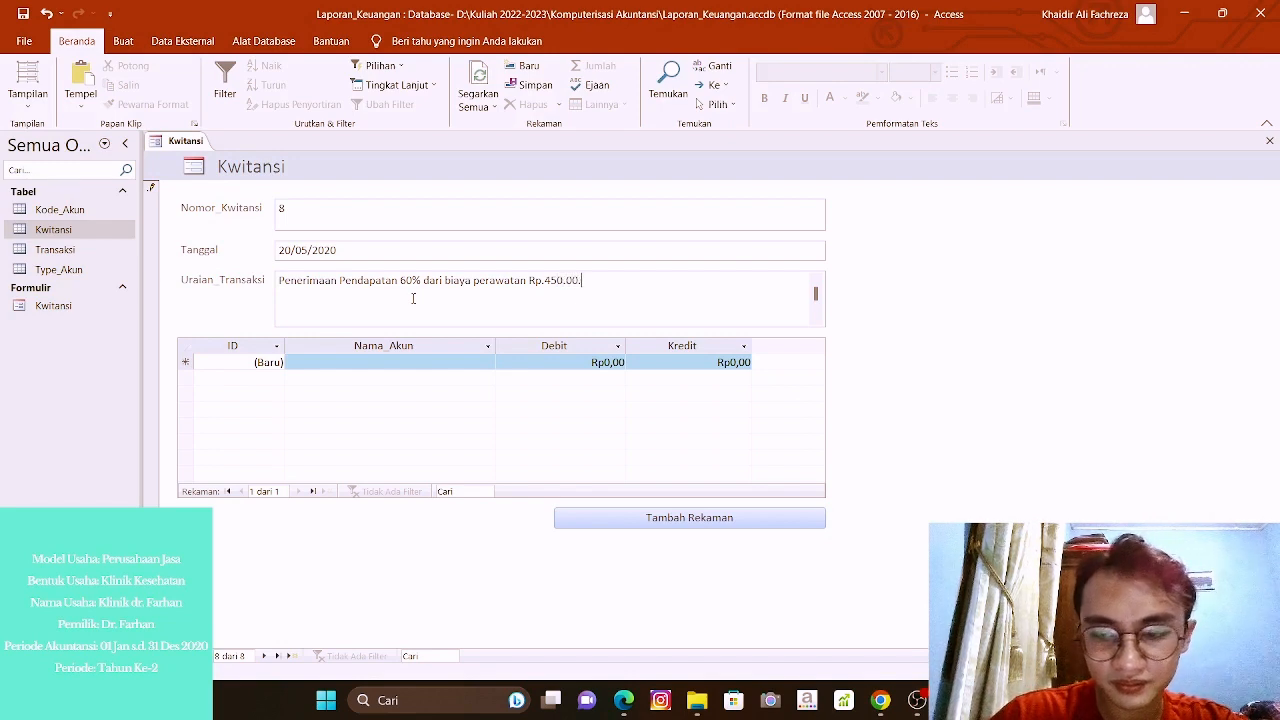
pyautogui.write('000')
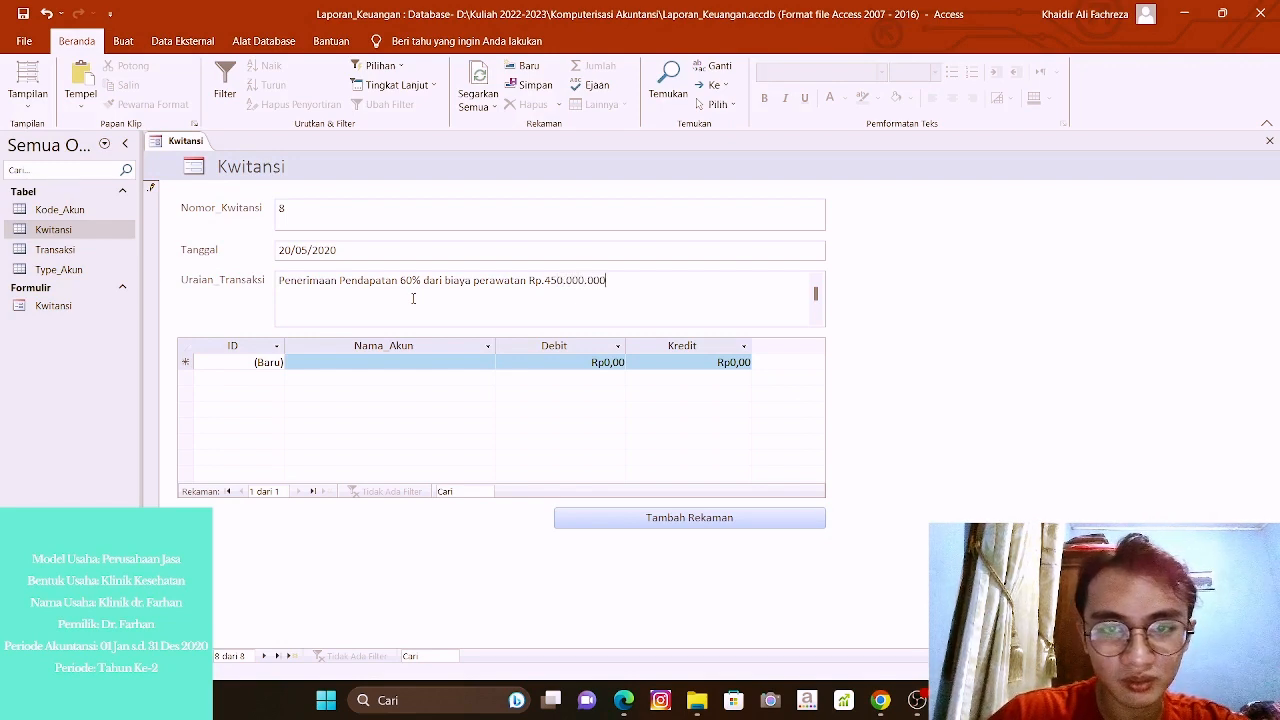
pyautogui.write(', ')
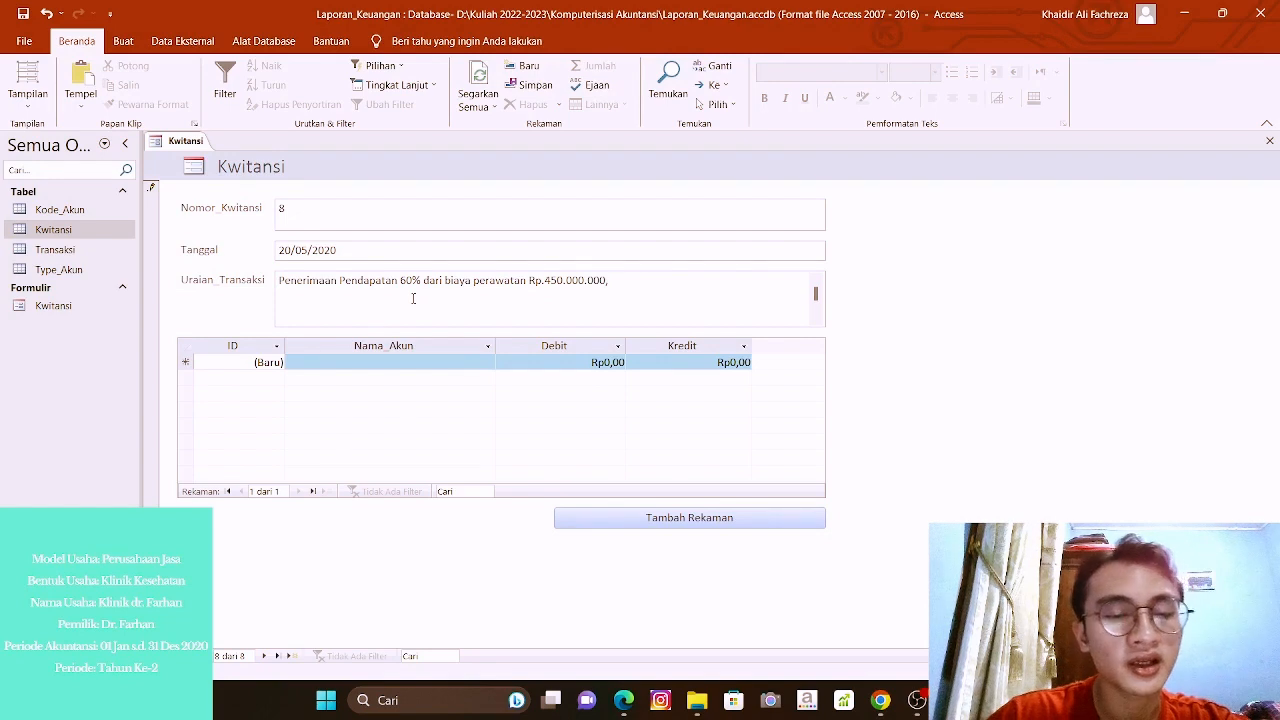
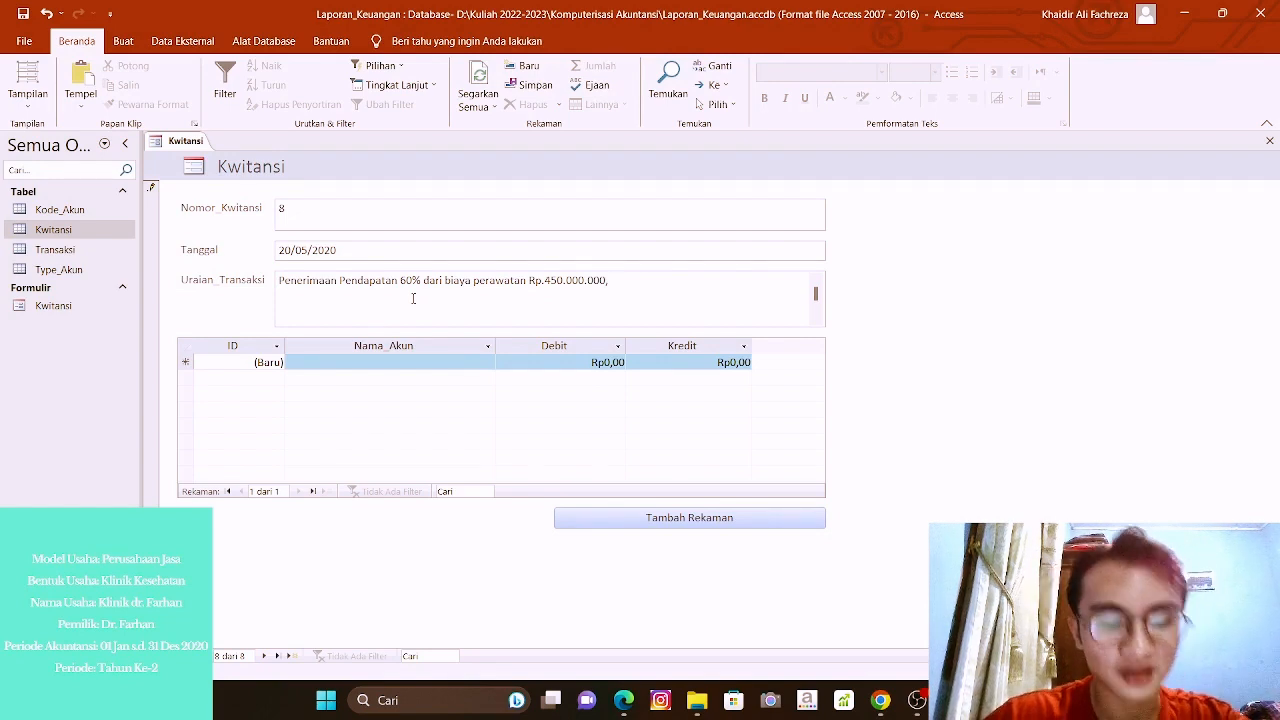
pyautogui.write('atas P')
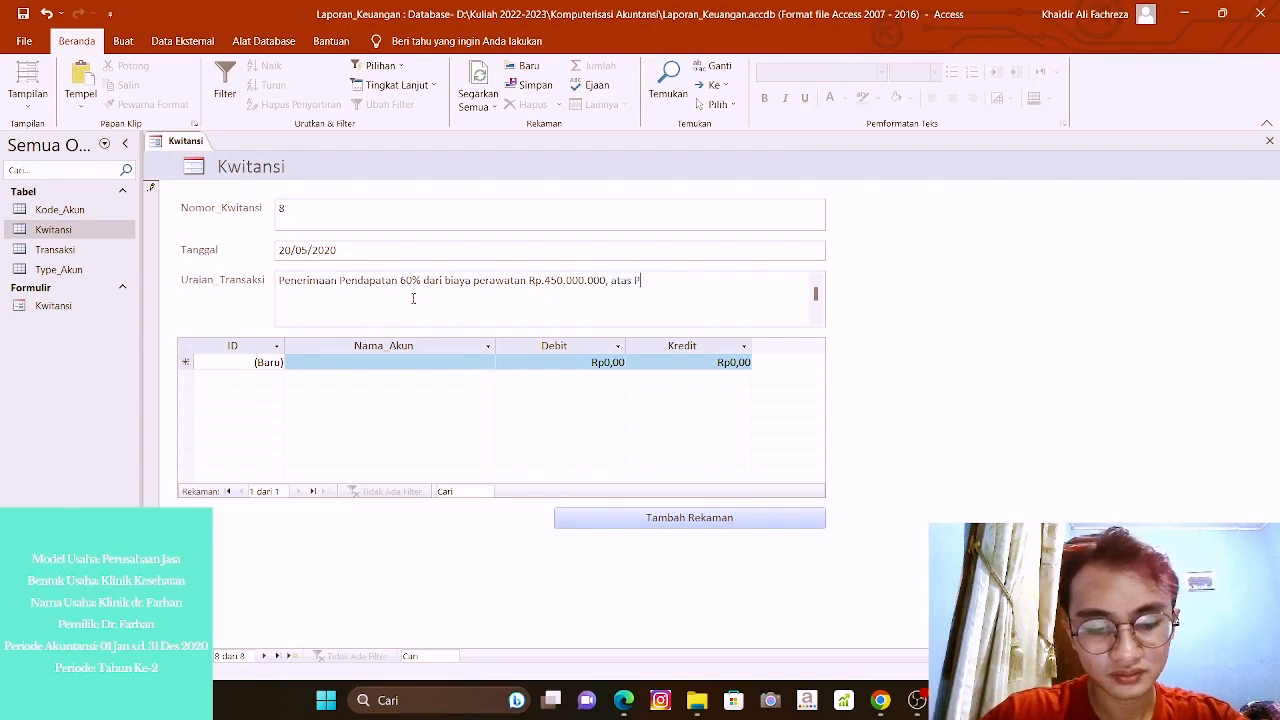
pyautogui.write('erawatan')
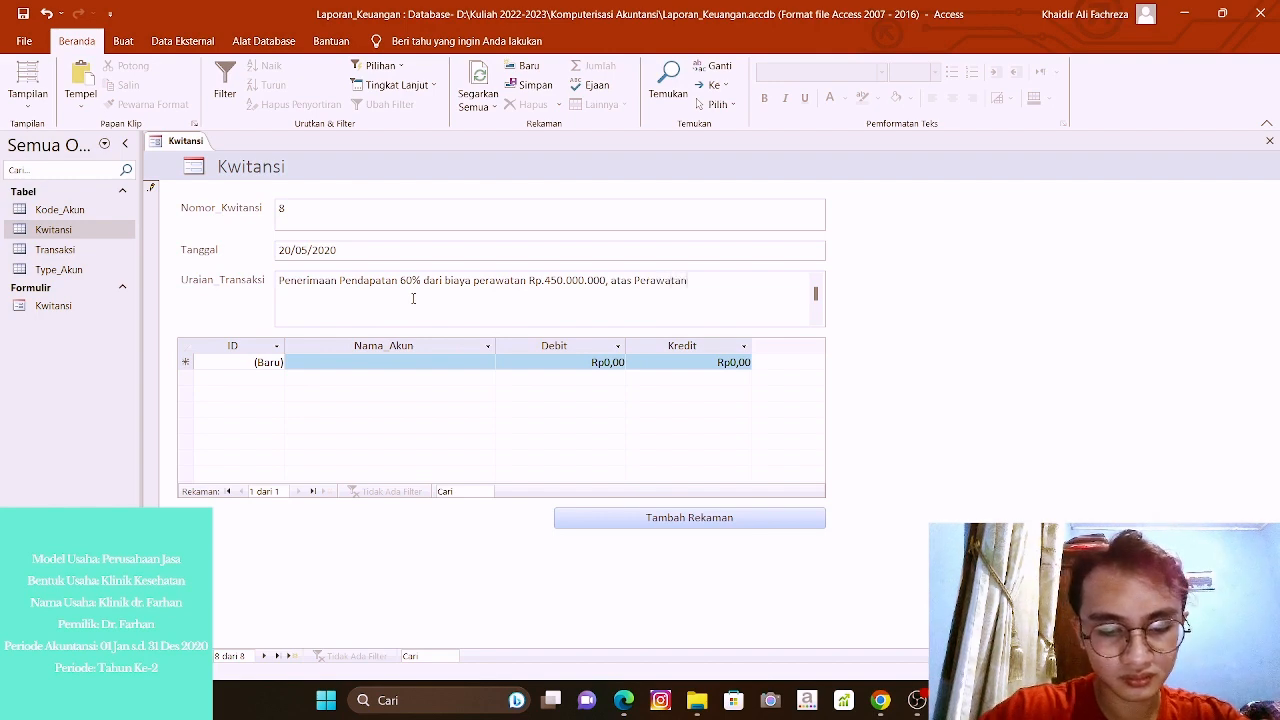
pyautogui.write(' 15 orang')
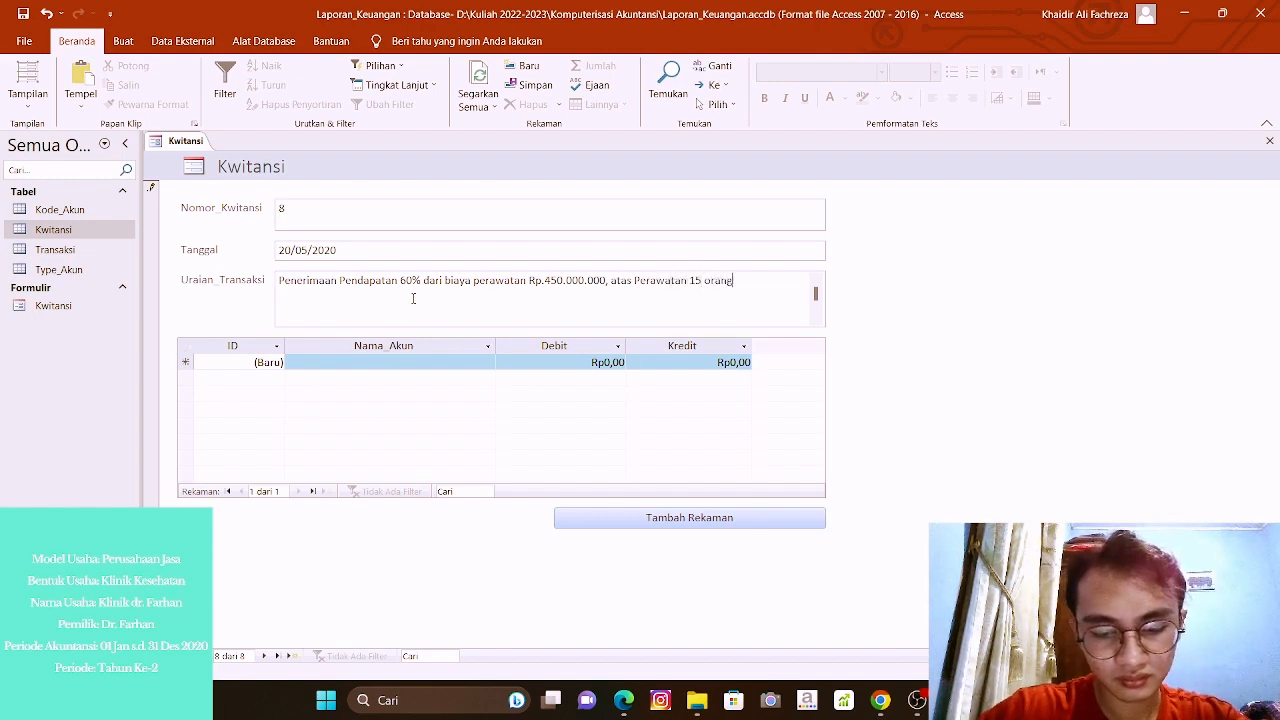
pyautogui.write(' karyawan')
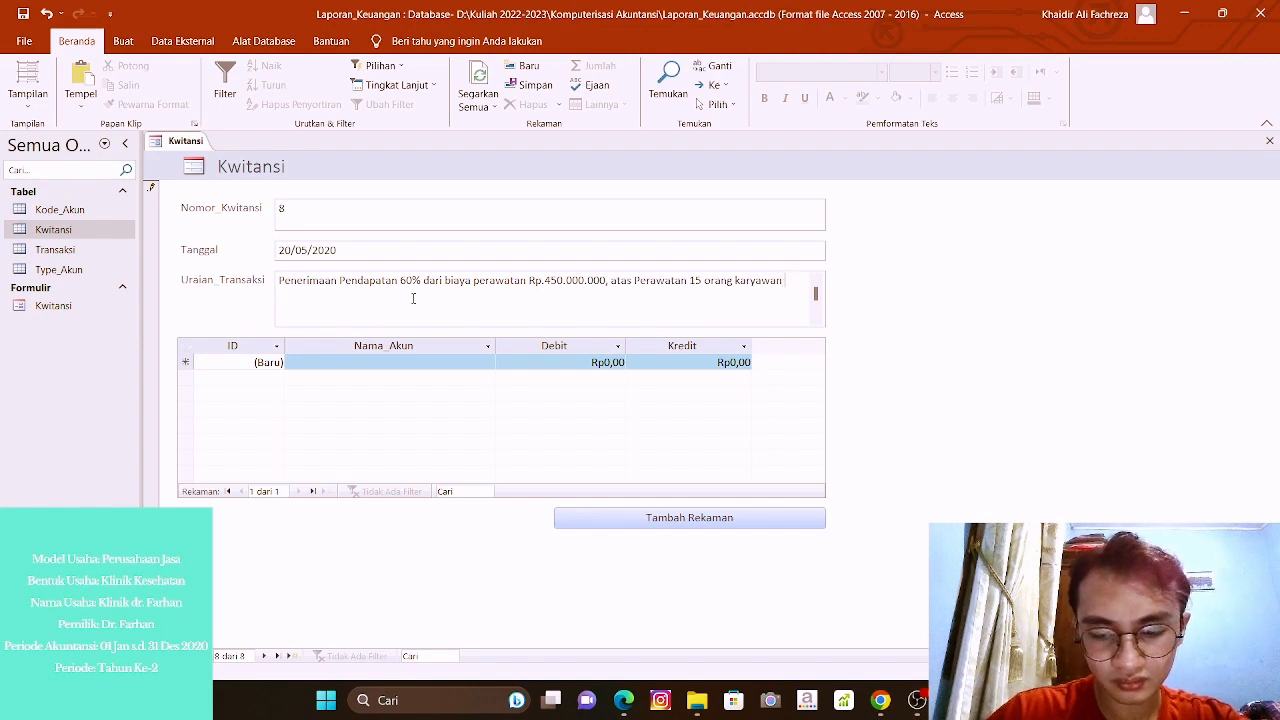
# Complete the Uraian_Transaksi of receipt 8 by appending "PT. RSTU yang Sakit" to the existing description.
pyautogui.write(' PT. R')
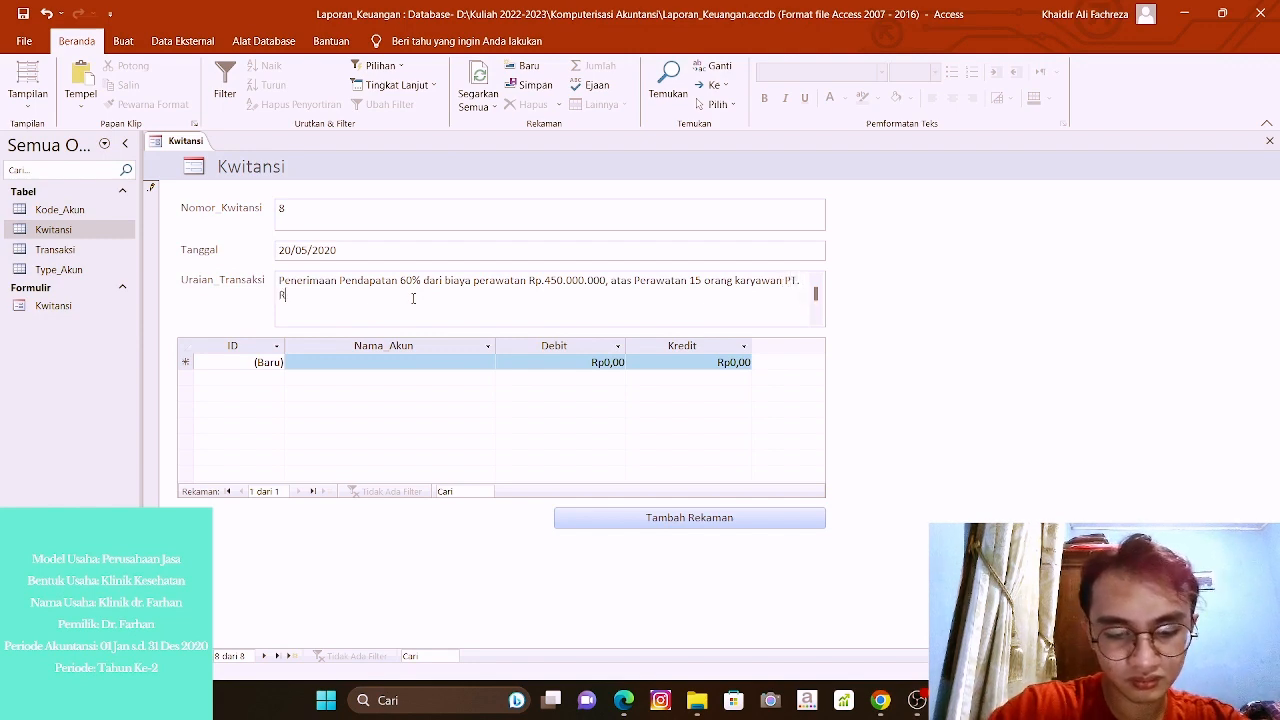
pyautogui.write('STU ')
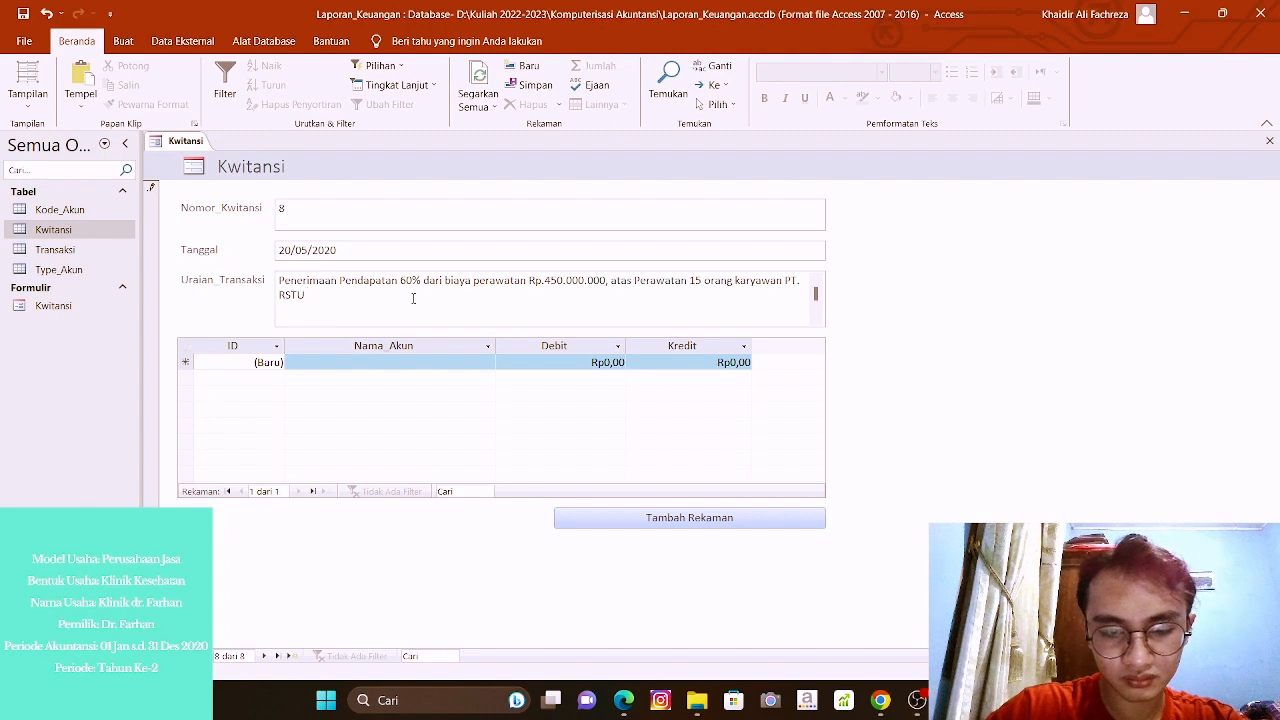
pyautogui.write('yang s')
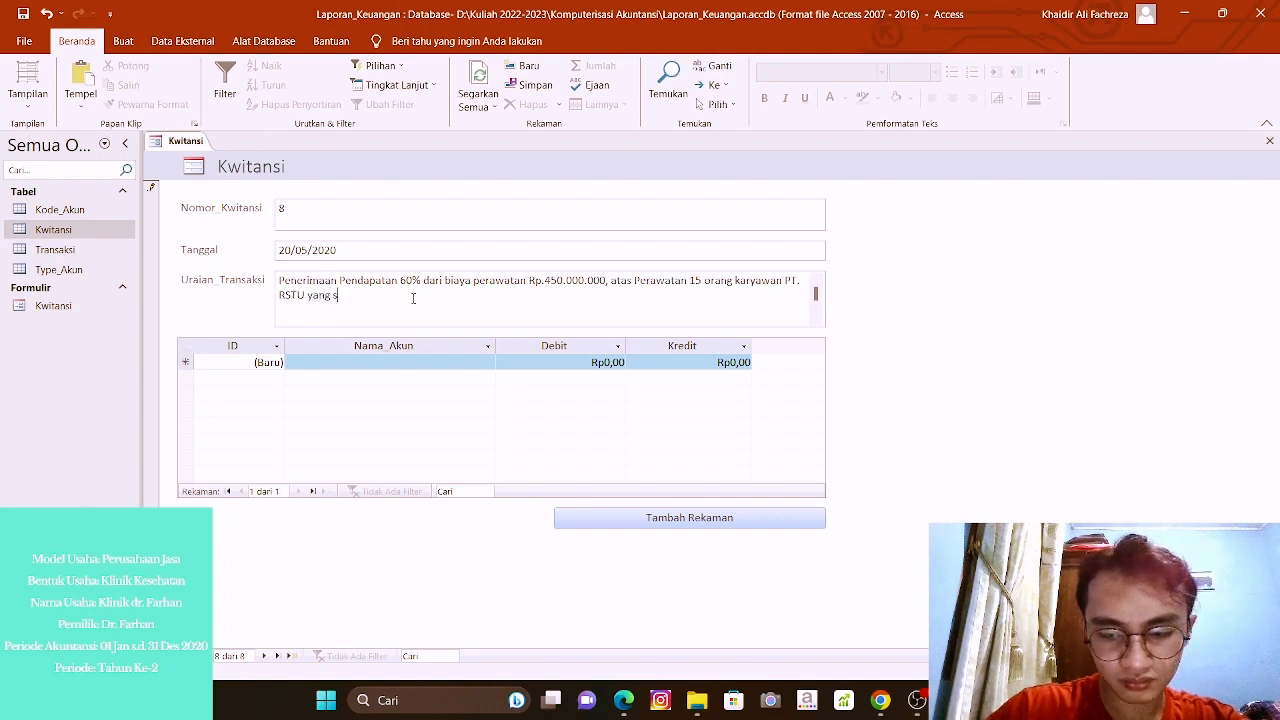
pyautogui.press('BackSpace')
pyautogui.write('Sakit')
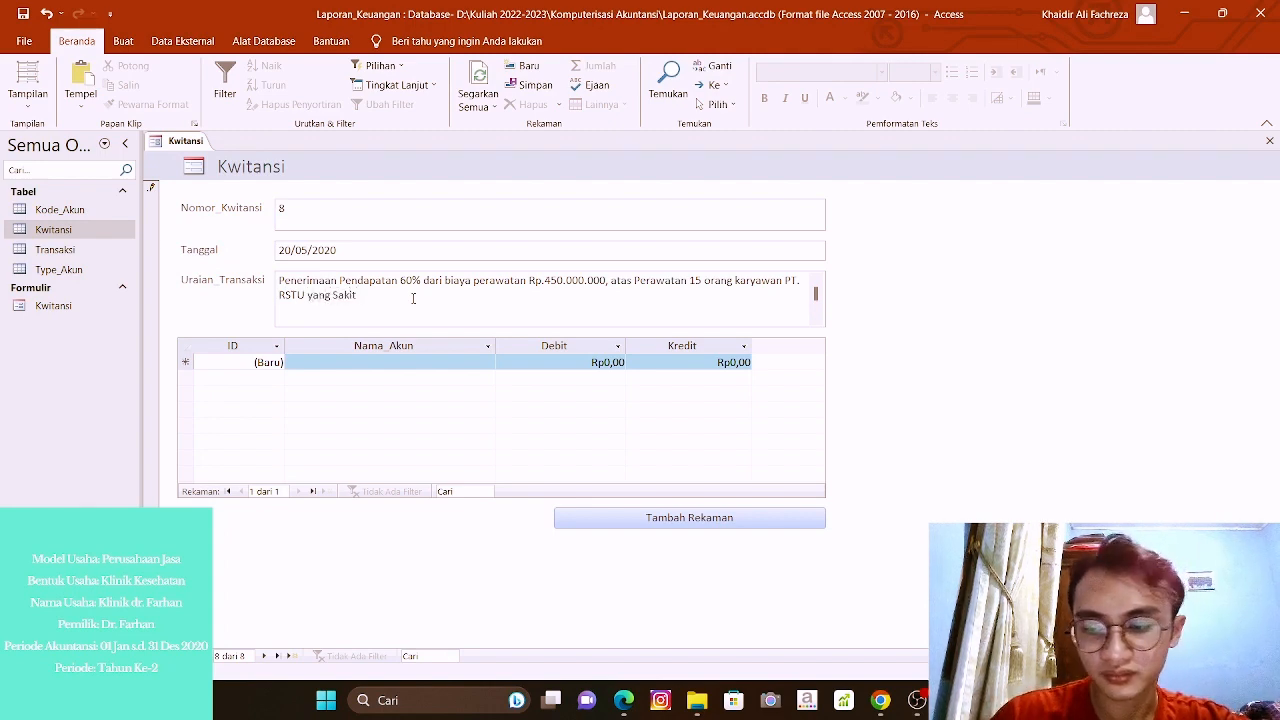
# Fill the first subform row of receipt 8 with the account Kas and a Debit of 270000000.
pyautogui.click(349, 374)
pyautogui.click(434, 361)
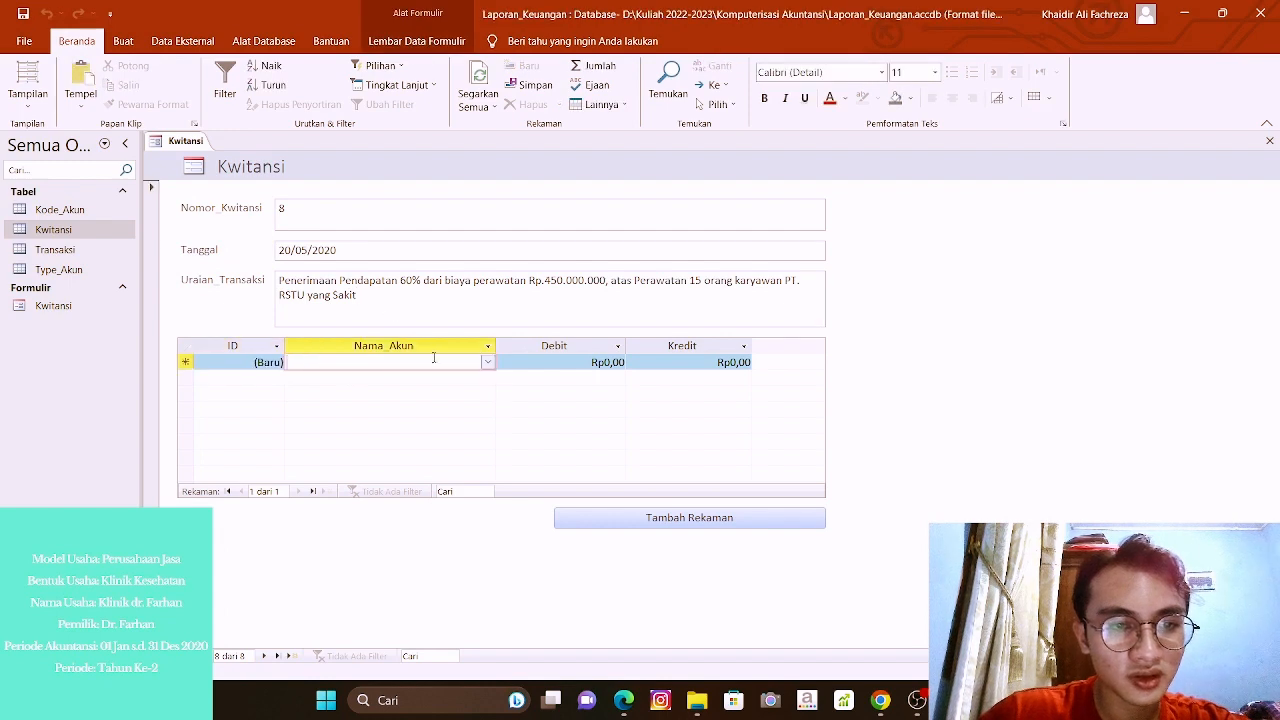
pyautogui.click(487, 362)
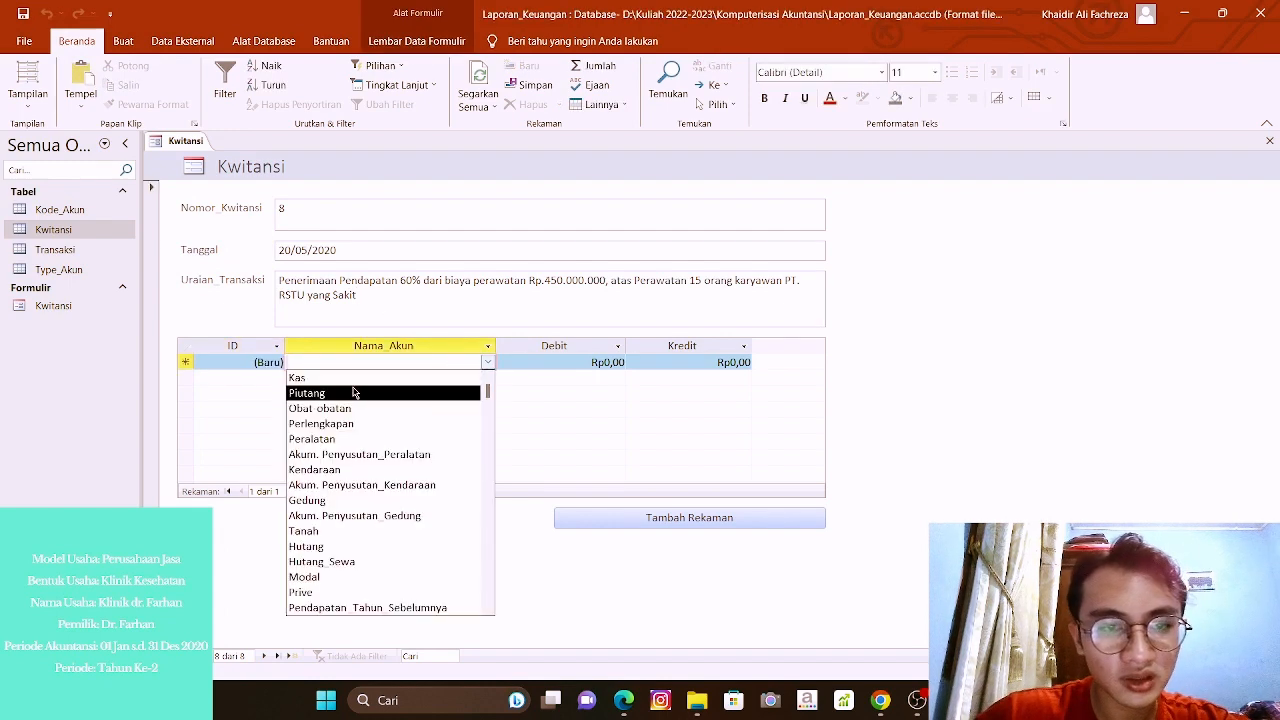
pyautogui.click(340, 376)
pyautogui.click(566, 367)
pyautogui.press('Left')
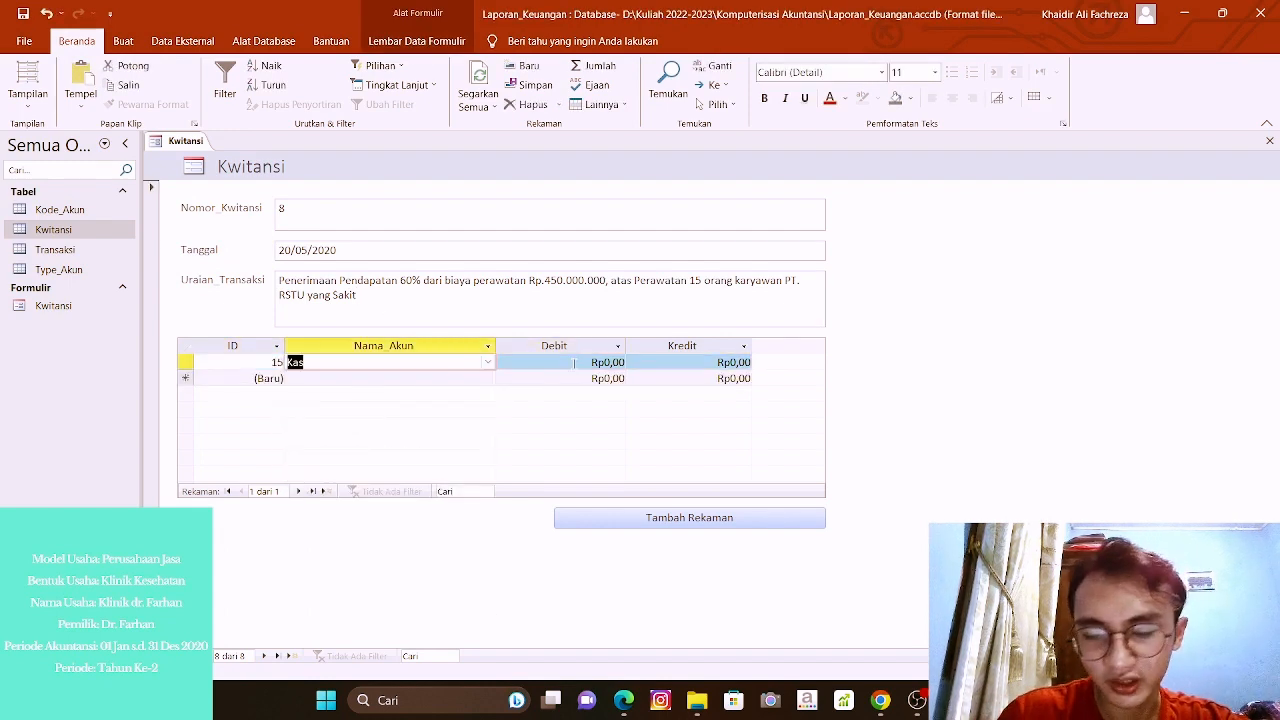
pyautogui.press('Right')
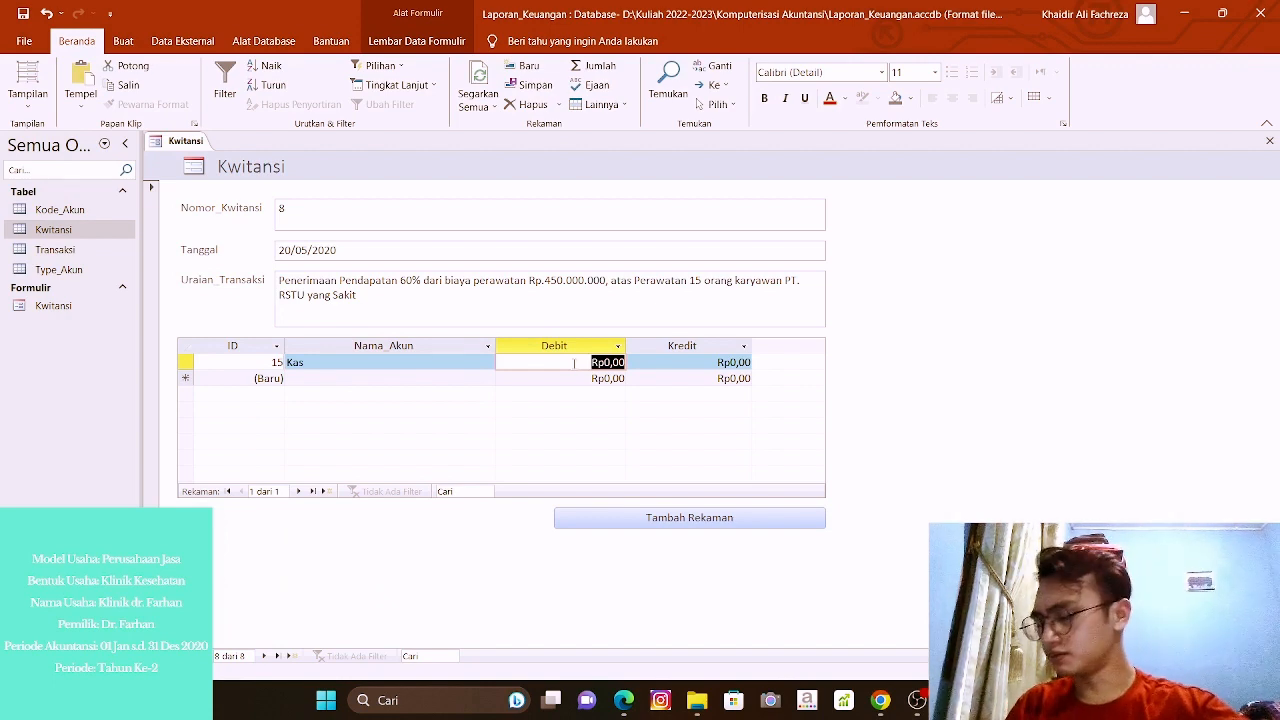
pyautogui.write('27')
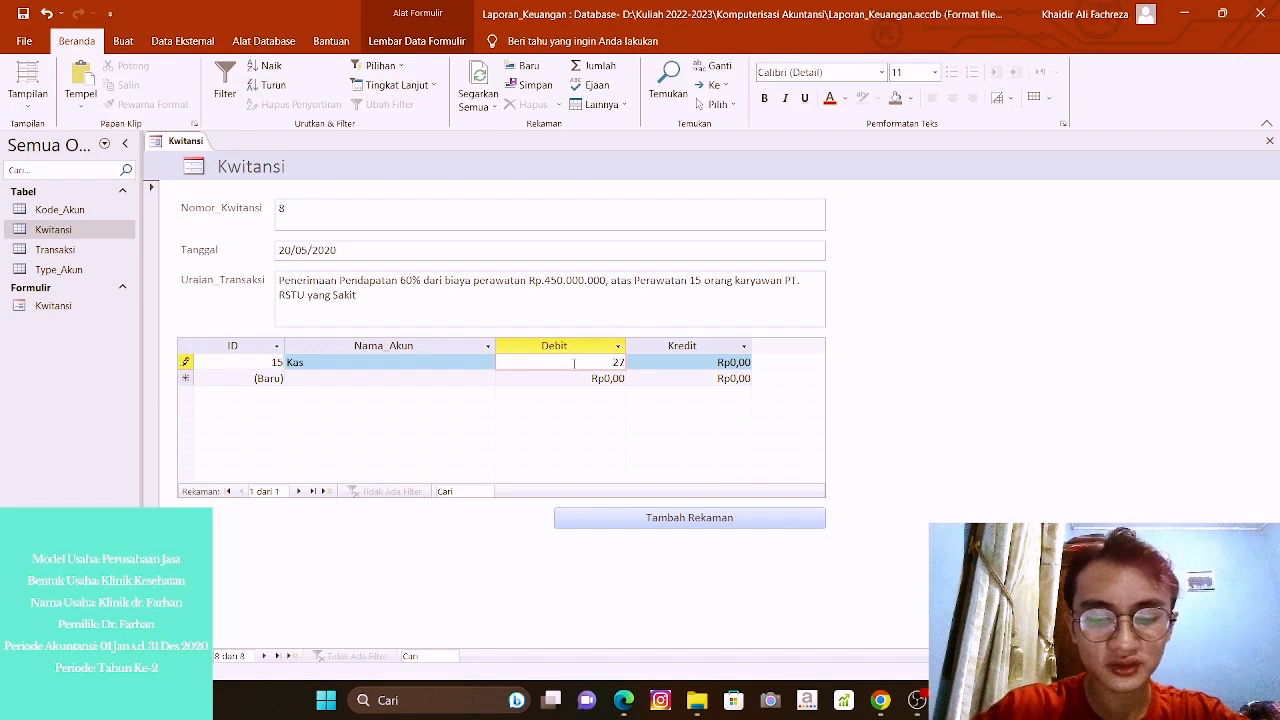
pyautogui.write('000000')
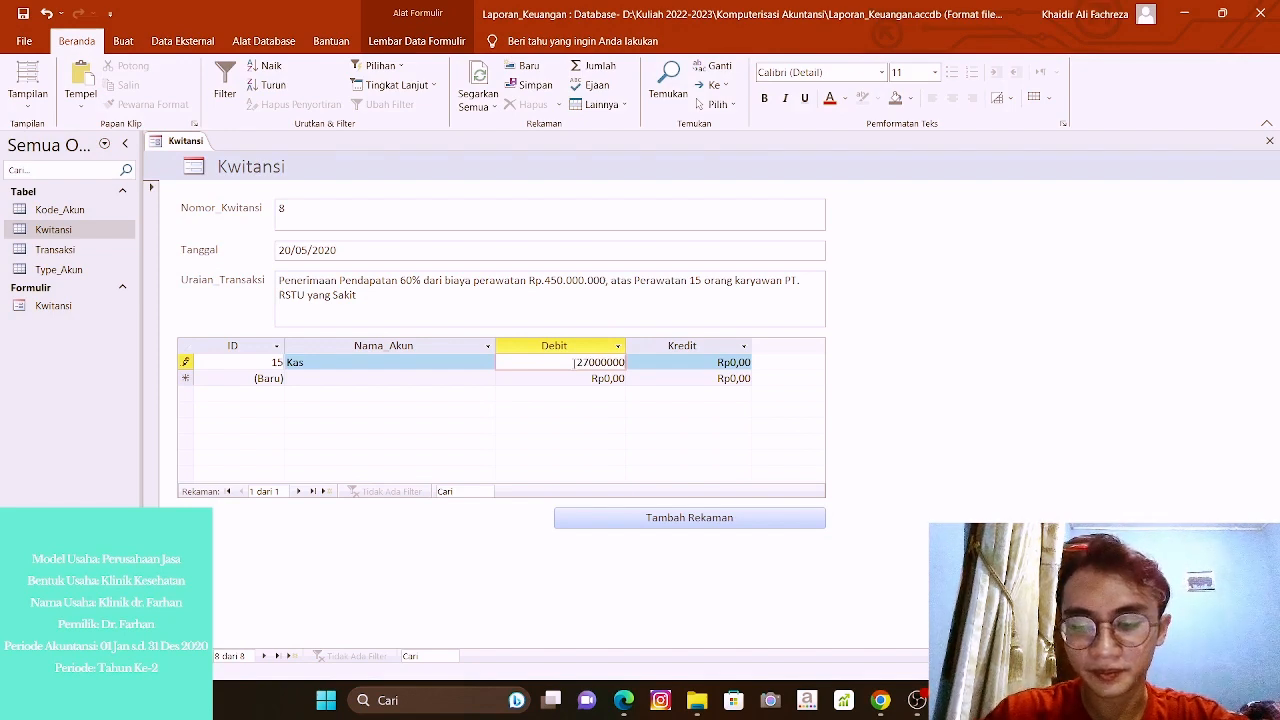
pyautogui.press('Tab')
pyautogui.click(574, 362)
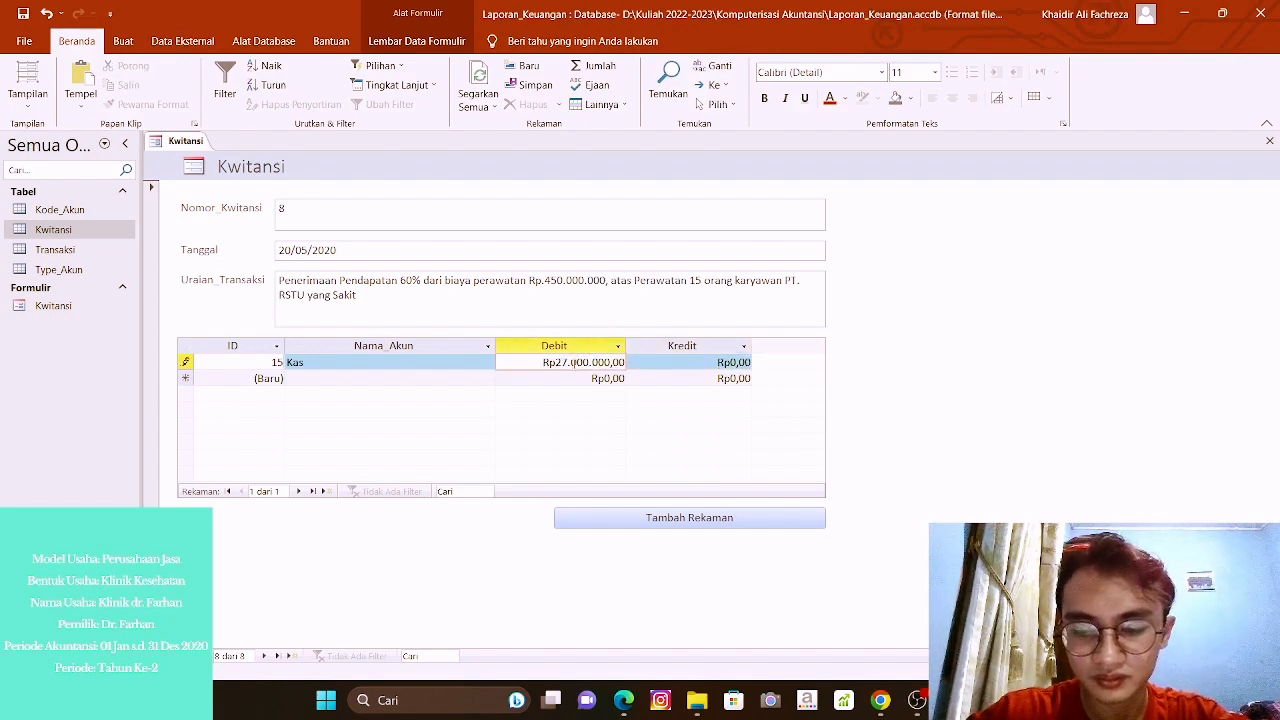
pyautogui.write('0')
pyautogui.press('Tab')
pyautogui.press('Tab')
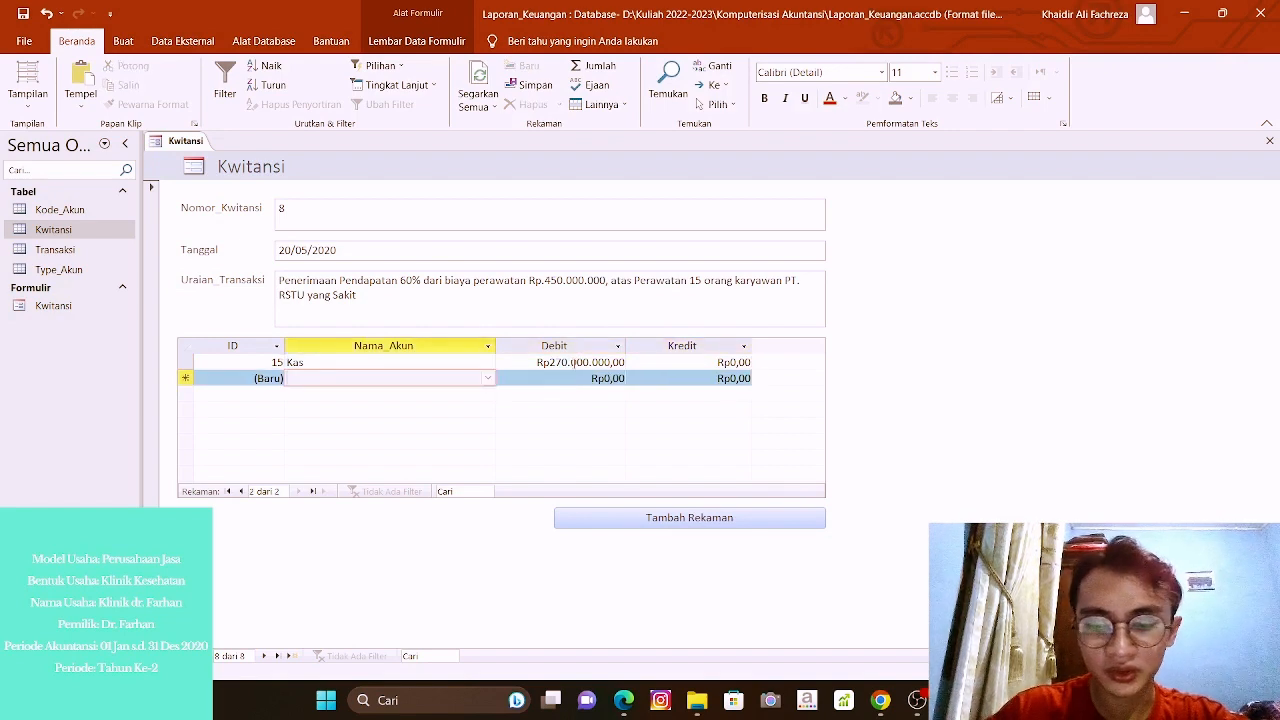
# Fill the second subform row of receipt 8 with the account Piutang and a Debit of 180000000.
pyautogui.write('Piutang')
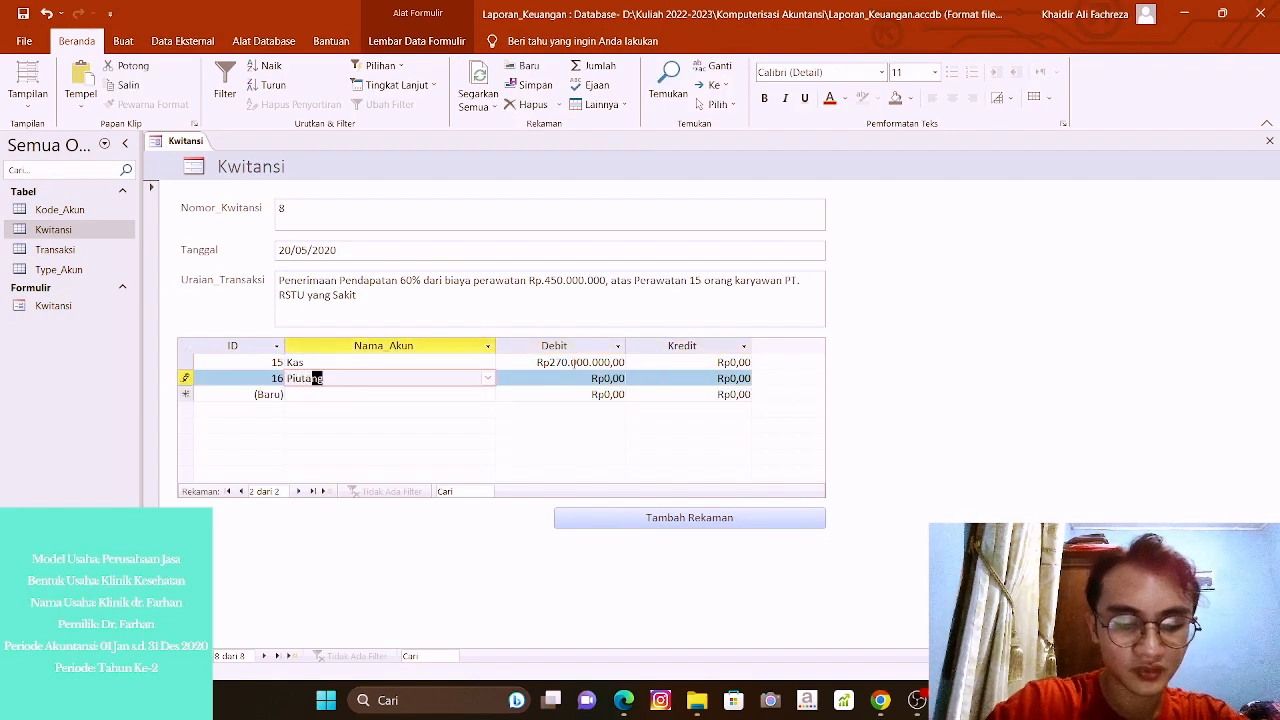
pyautogui.press('Tab')
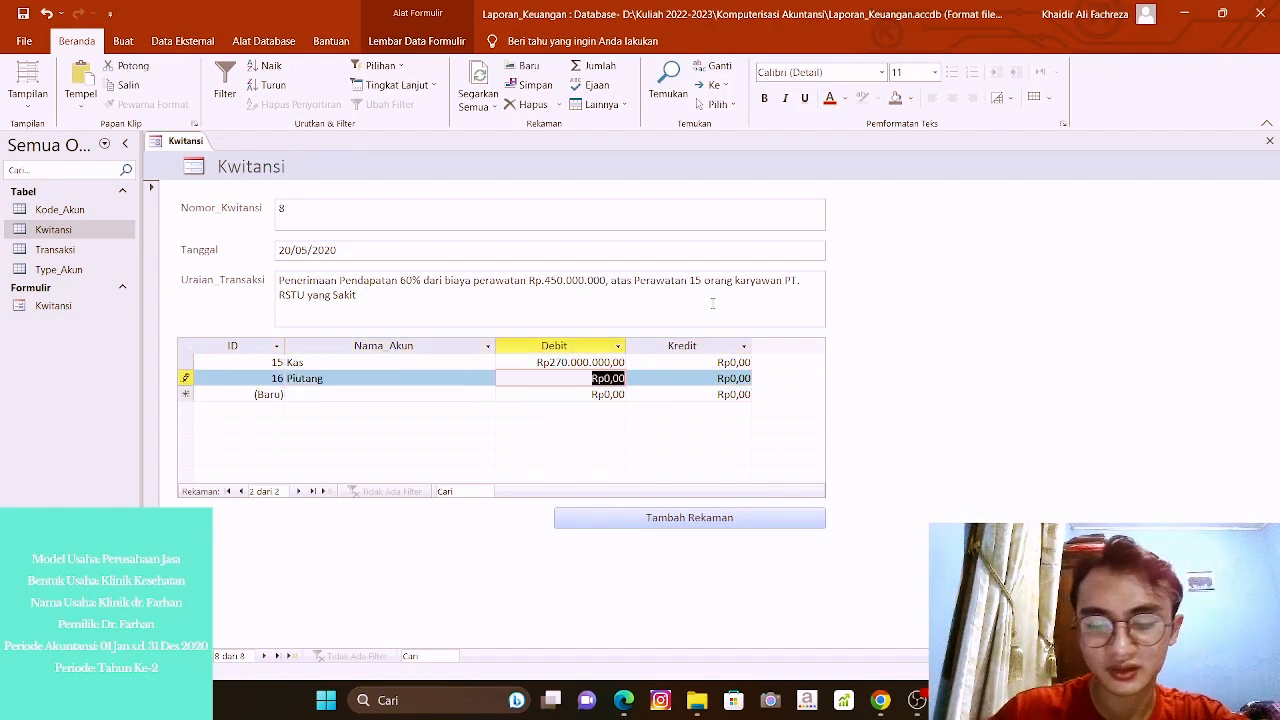
pyautogui.write('1')
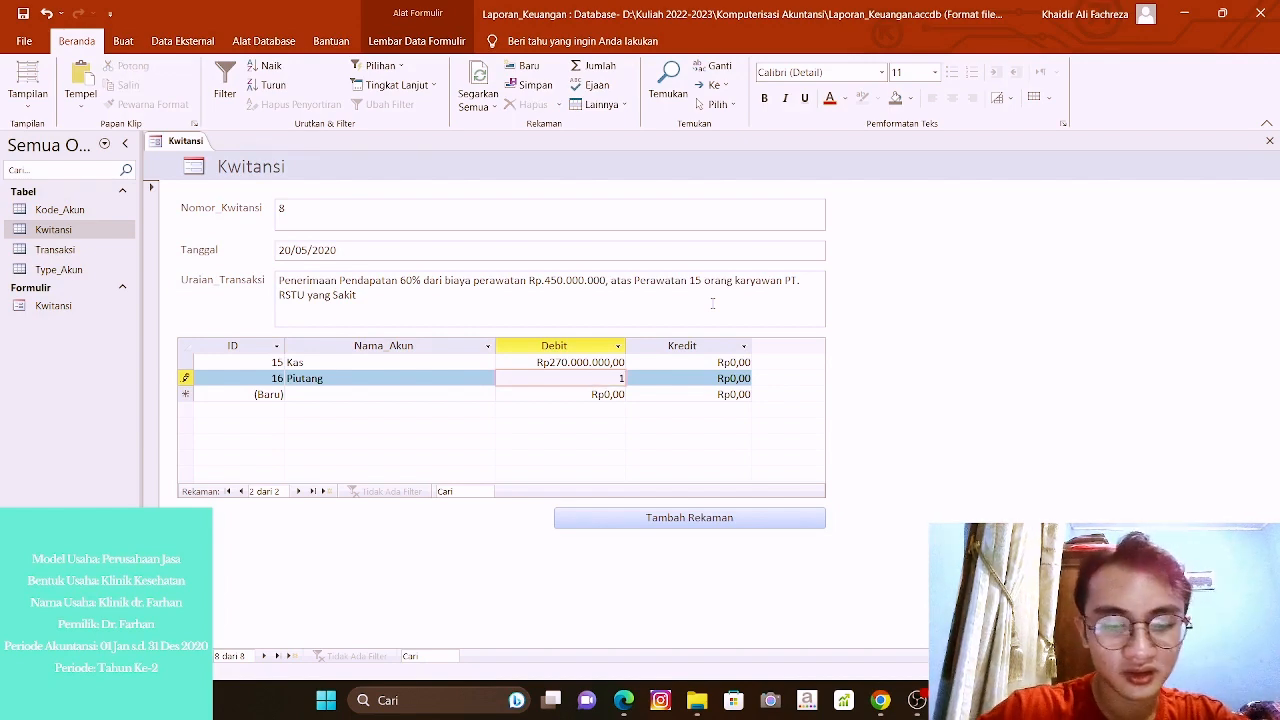
pyautogui.write('80000000')
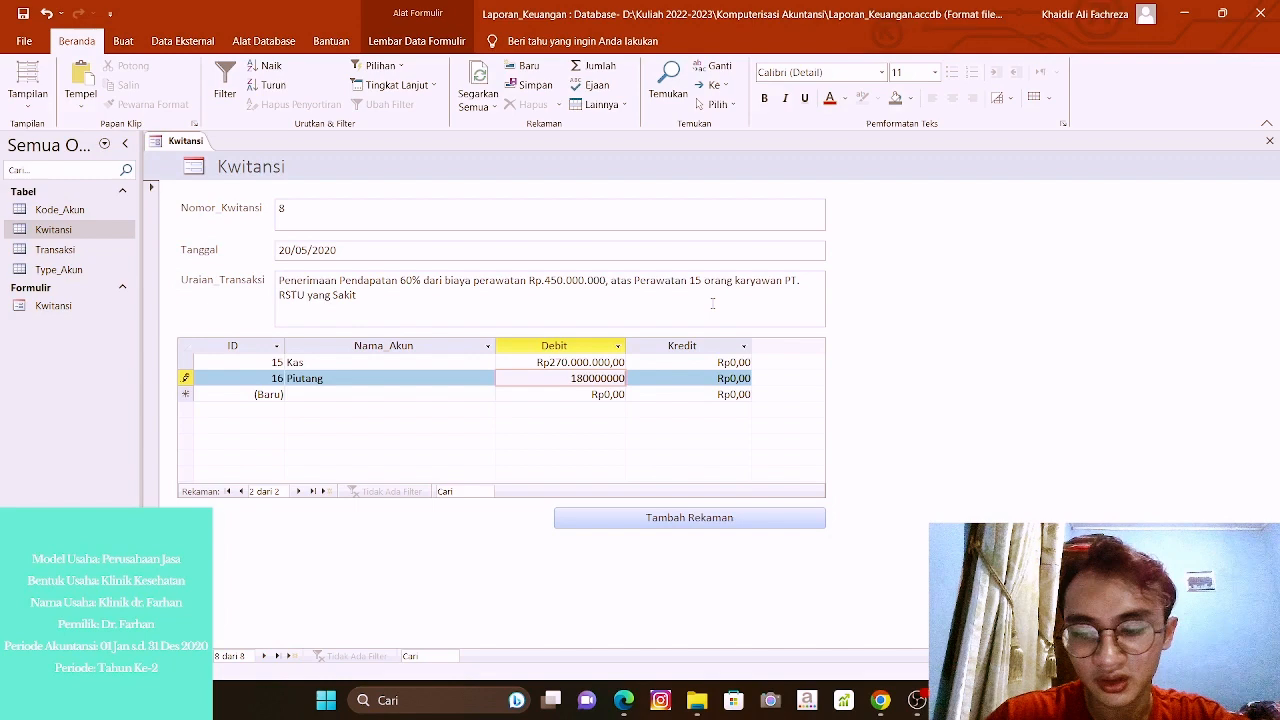
pyautogui.press('Tab')
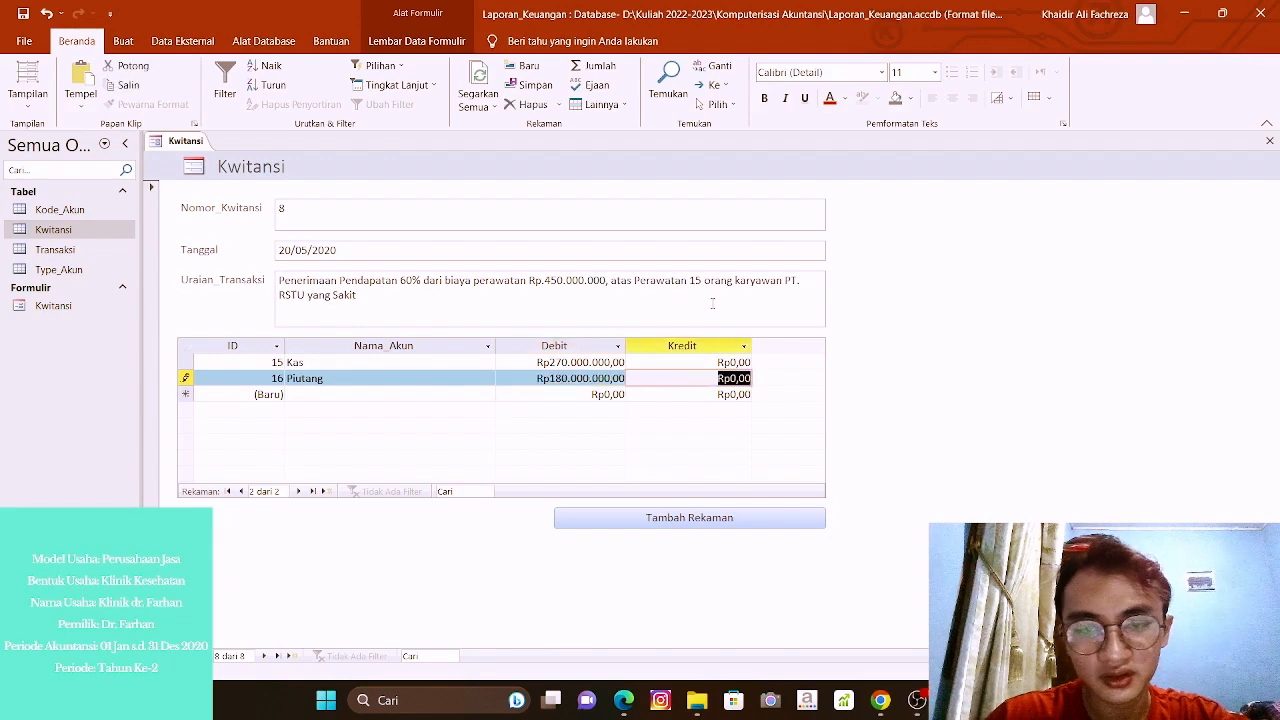
pyautogui.press('Tab')
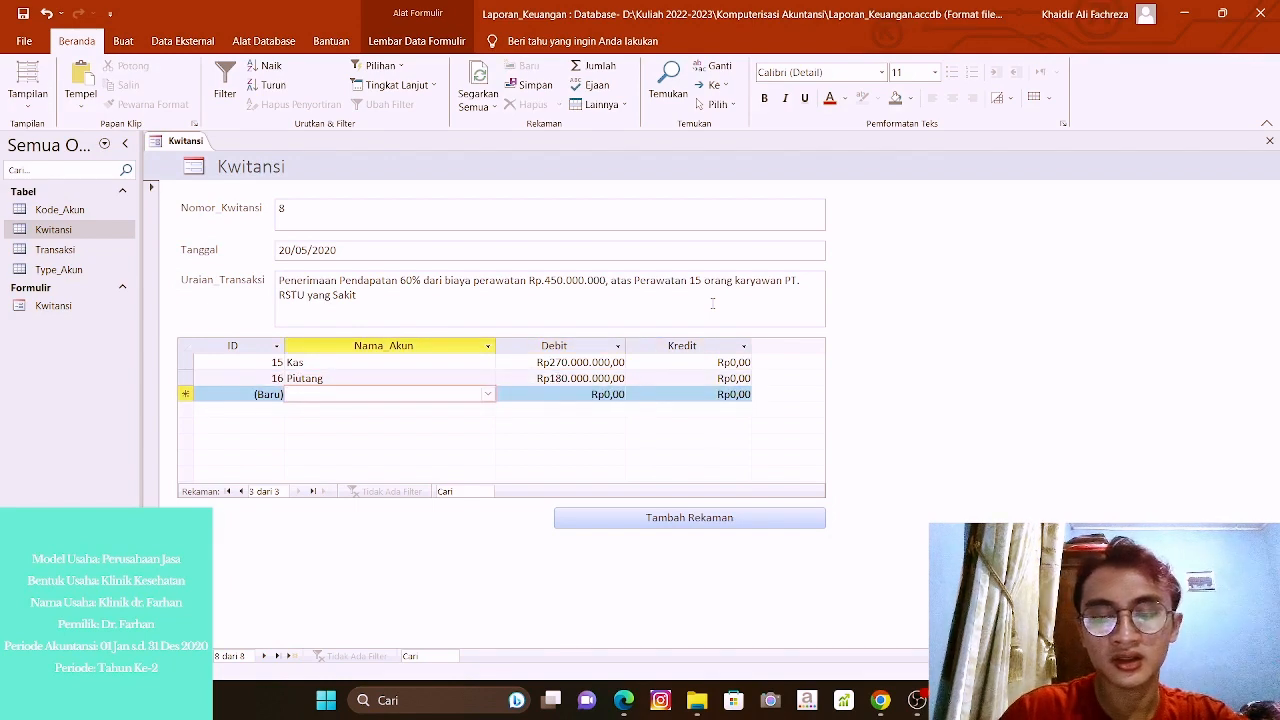
pyautogui.write('Pendapatan_Tahun_Sebelumnya')
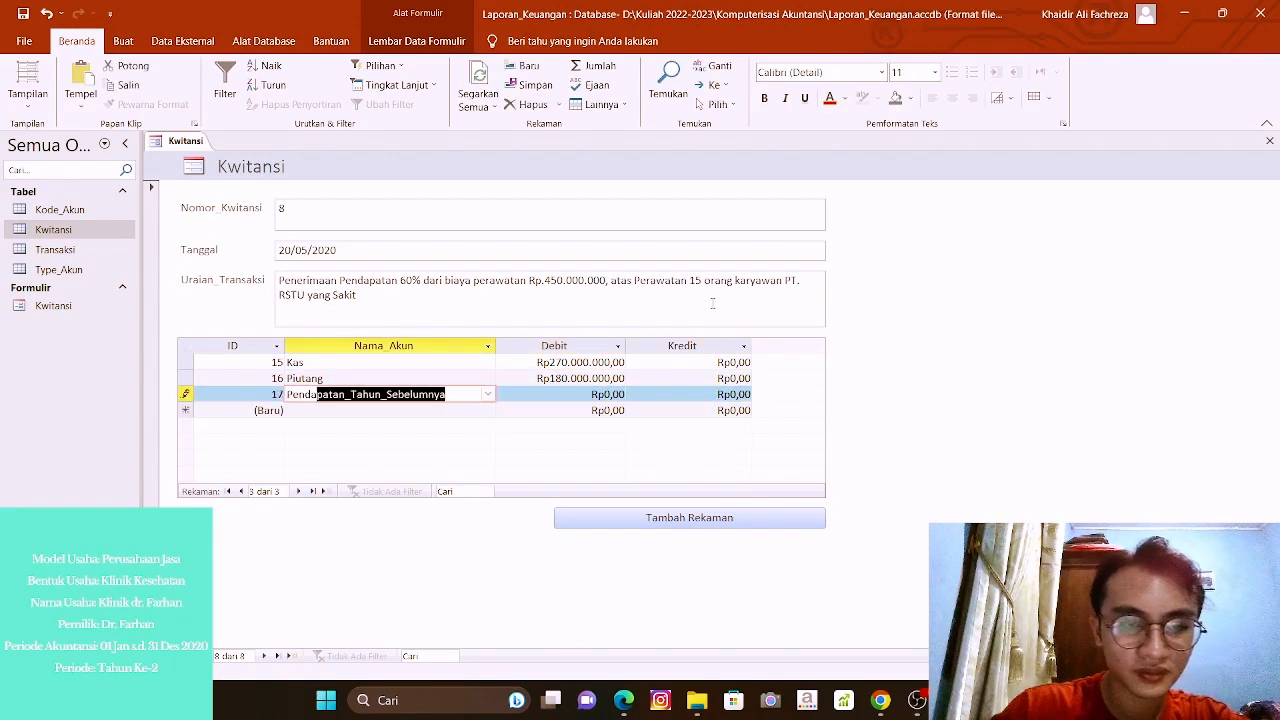
pyautogui.click(486, 404)
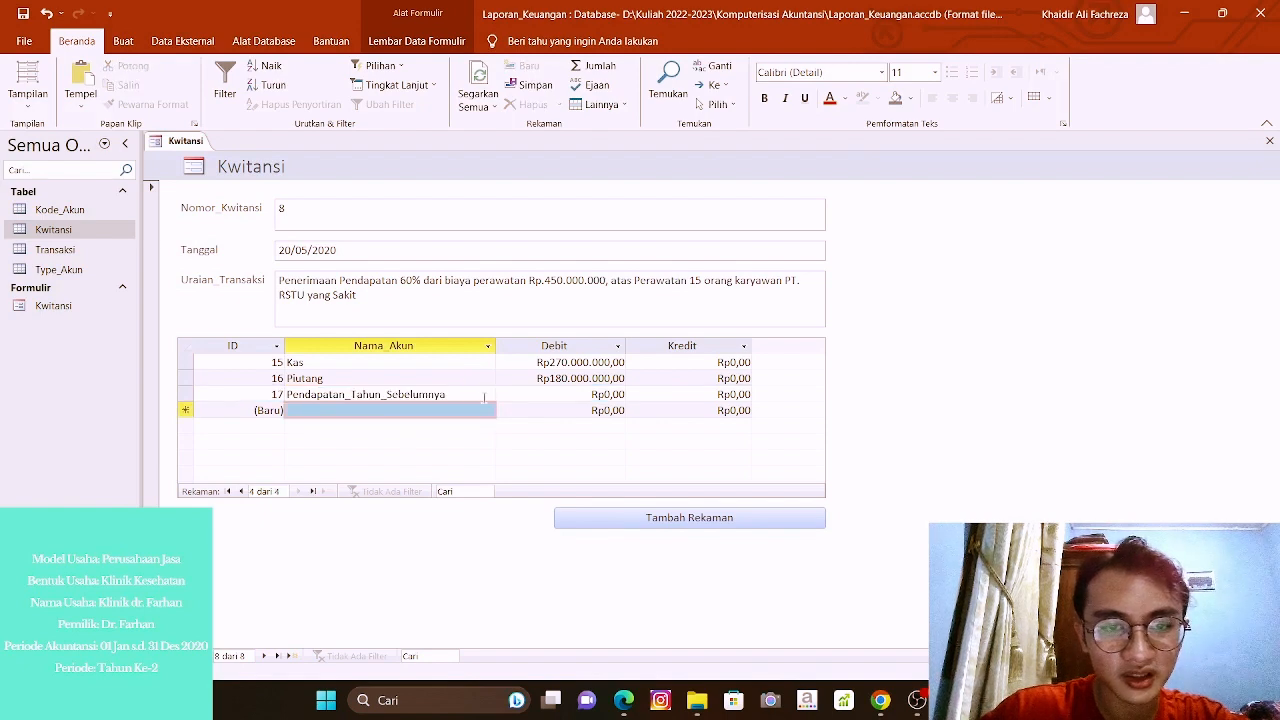
pyautogui.click(490, 394)
pyautogui.click(489, 394)
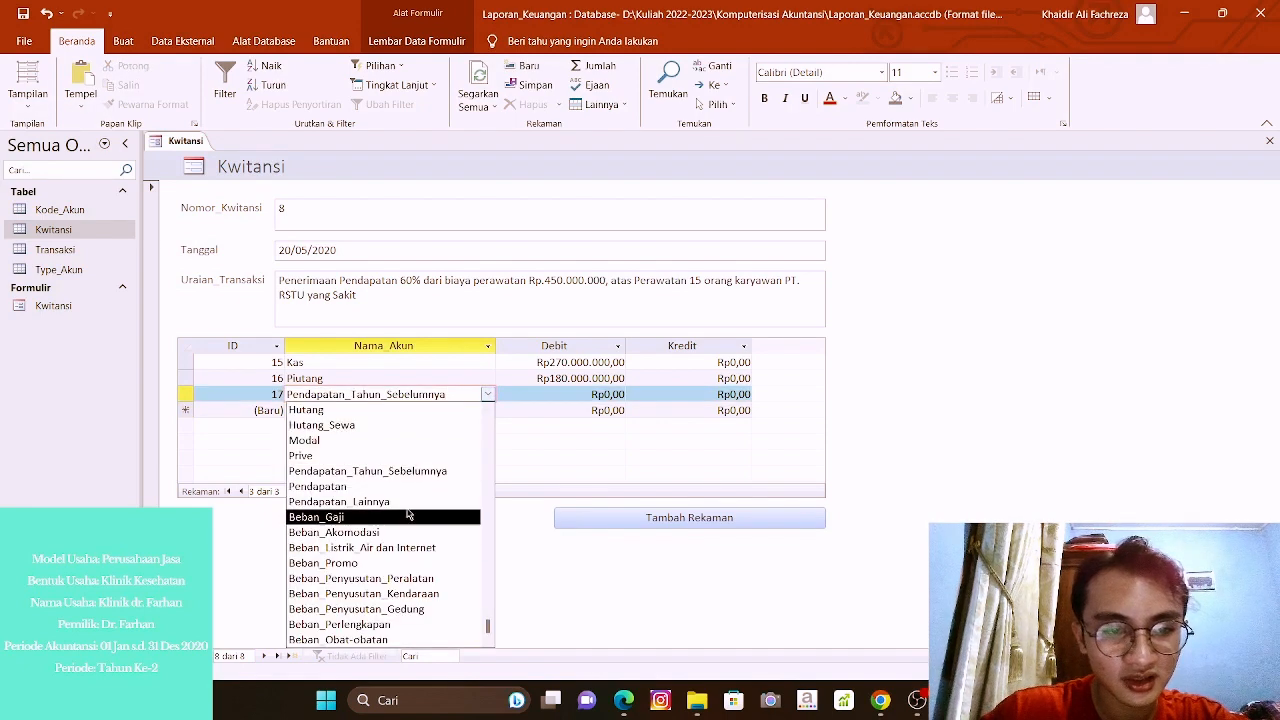
pyautogui.click(416, 491)
pyautogui.press('Tab')
pyautogui.press('Tab')
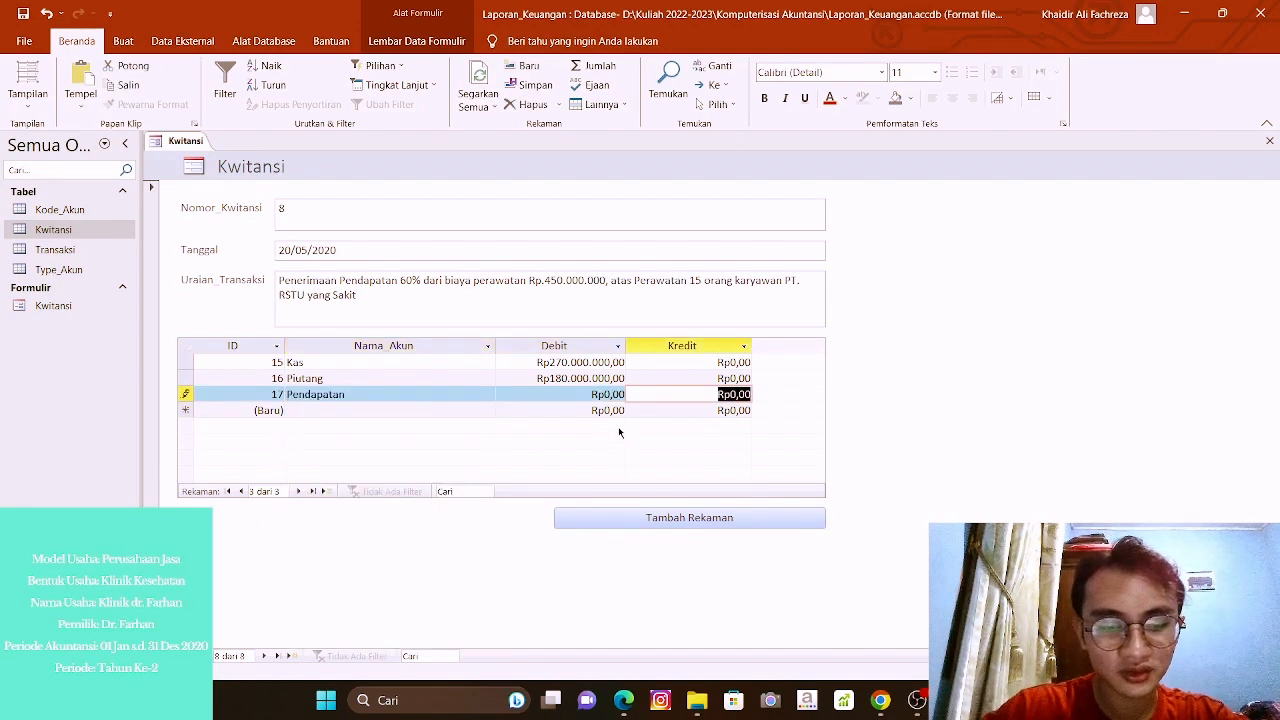
pyautogui.write('4.500.000.00')
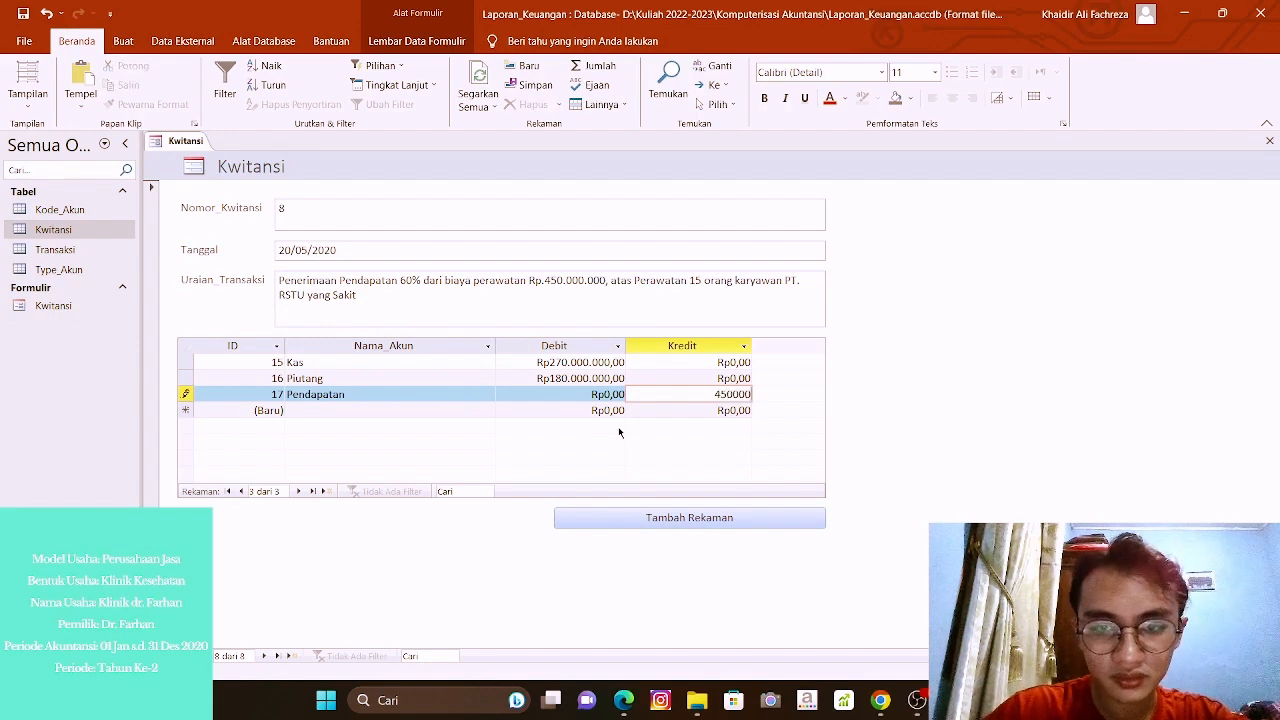
pyautogui.write('0000')
pyautogui.press('Tab')
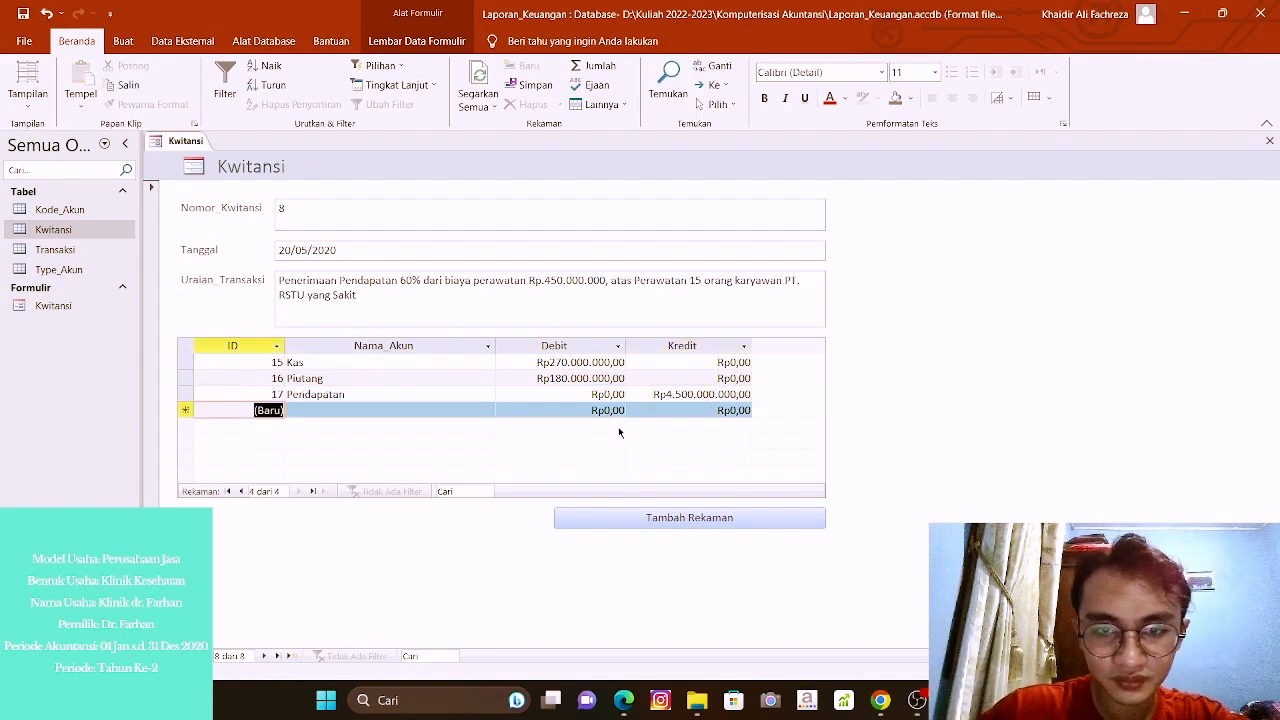
pyautogui.click(701, 398)
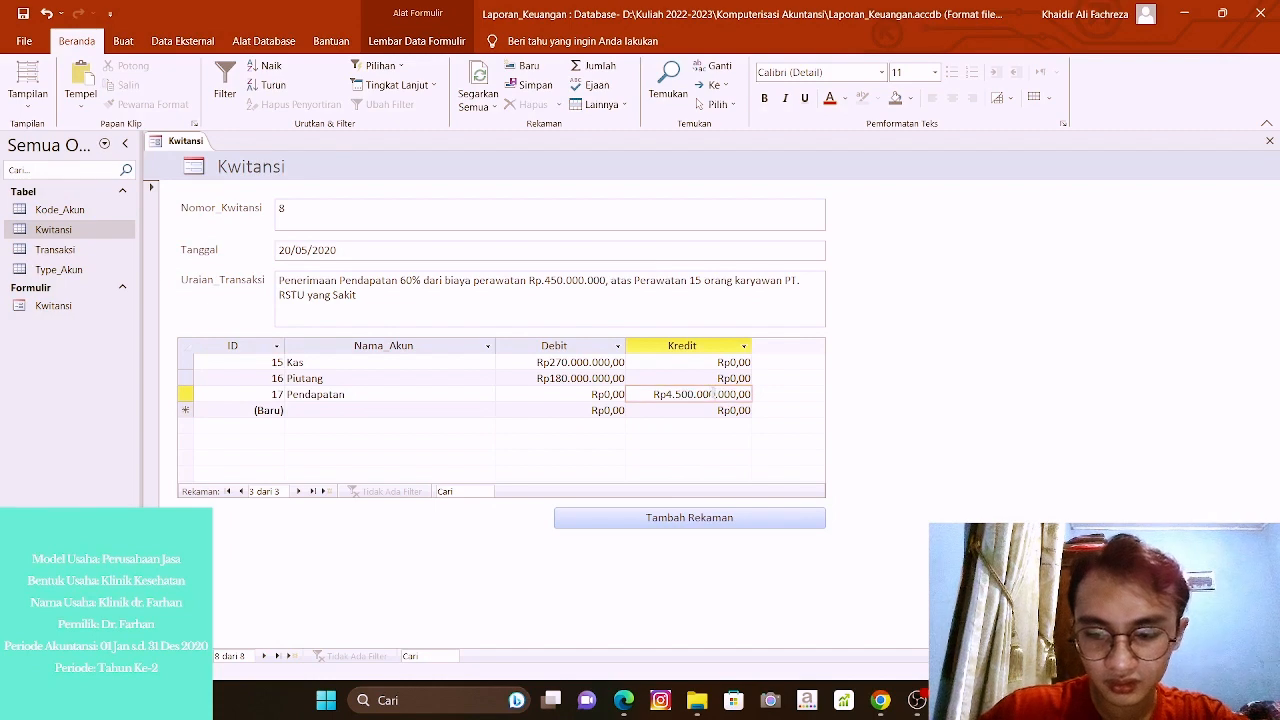
pyautogui.press('Tab')
# Add a new receipt record with Tambah Rekaman and give it Nomor_Kwitansi 9.
pyautogui.click(728, 522)
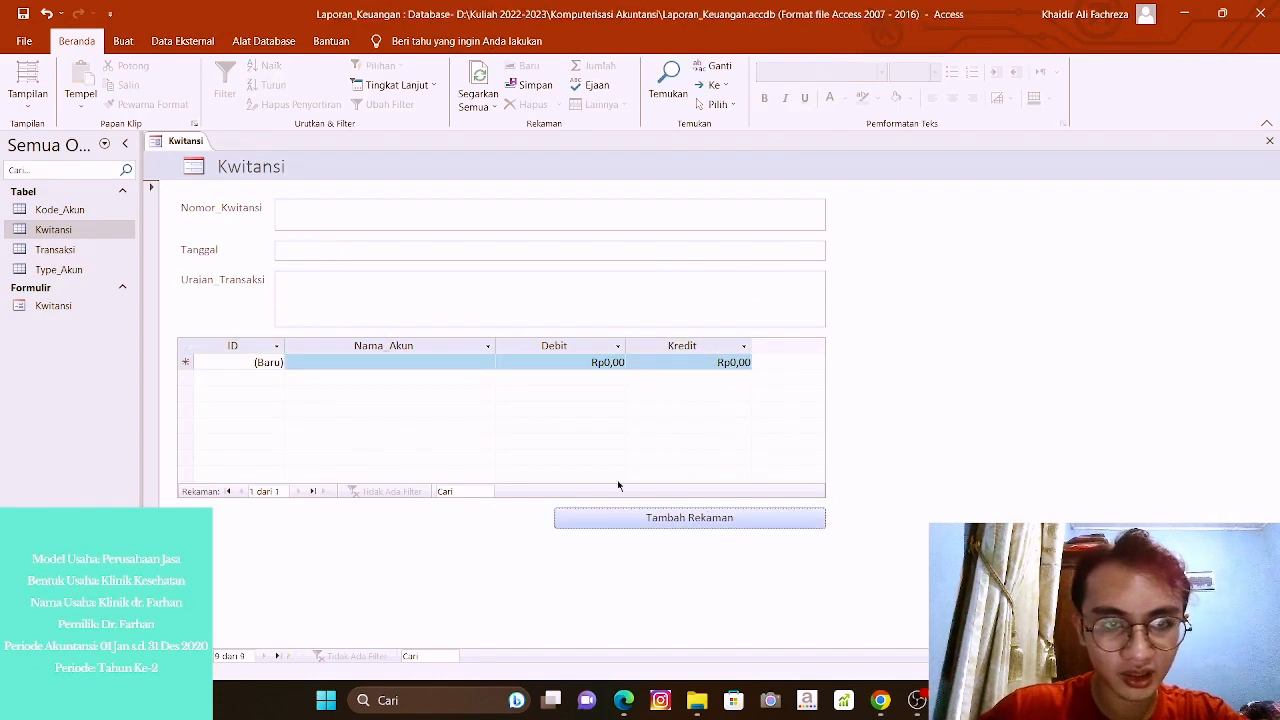
pyautogui.click(343, 208)
pyautogui.write('9')
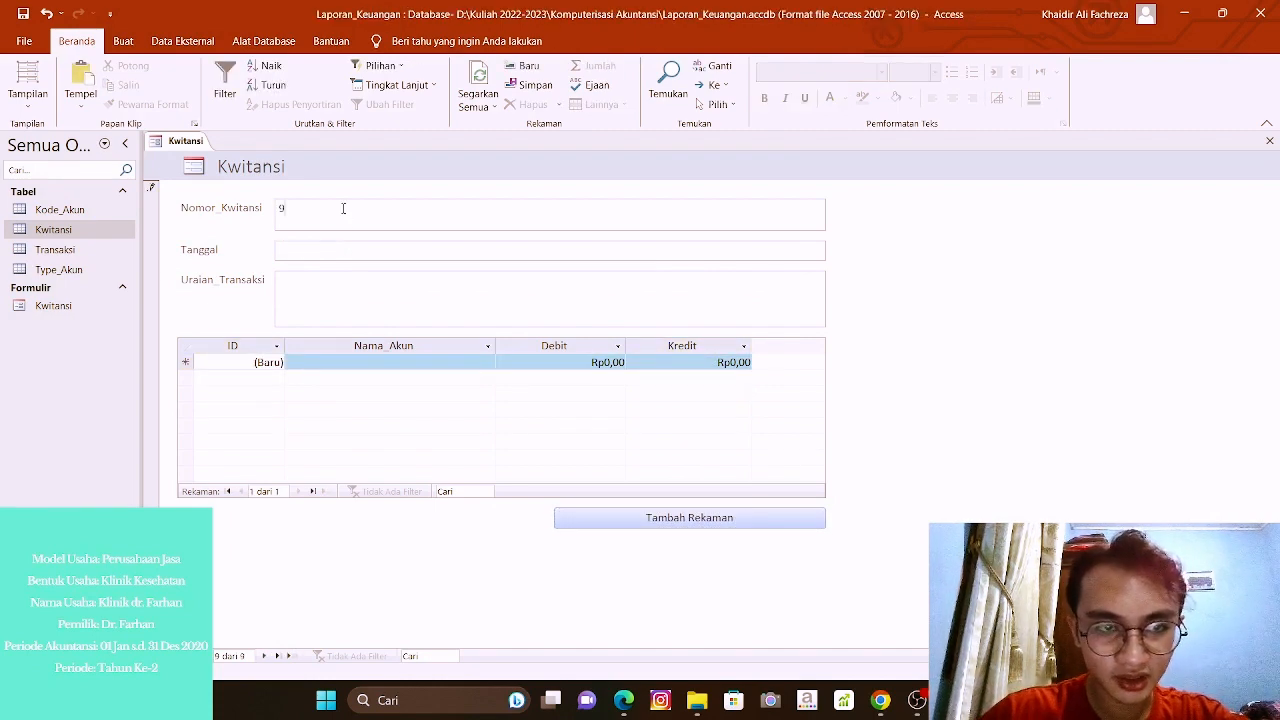
pyautogui.press('Tab')
pyautogui.write('Pemba')
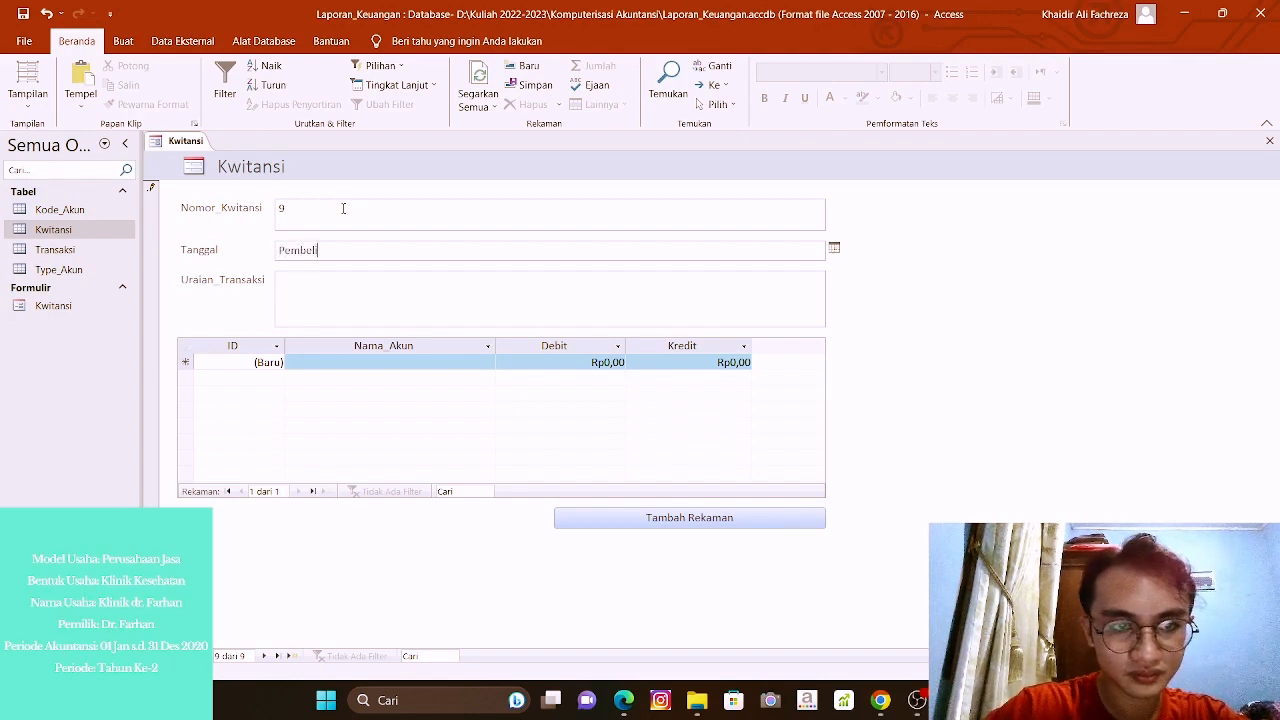
pyautogui.press('BackSpace')
pyautogui.press('BackSpace')
pyautogui.press('BackSpace')
pyautogui.press('BackSpace')
pyautogui.press('BackSpace')
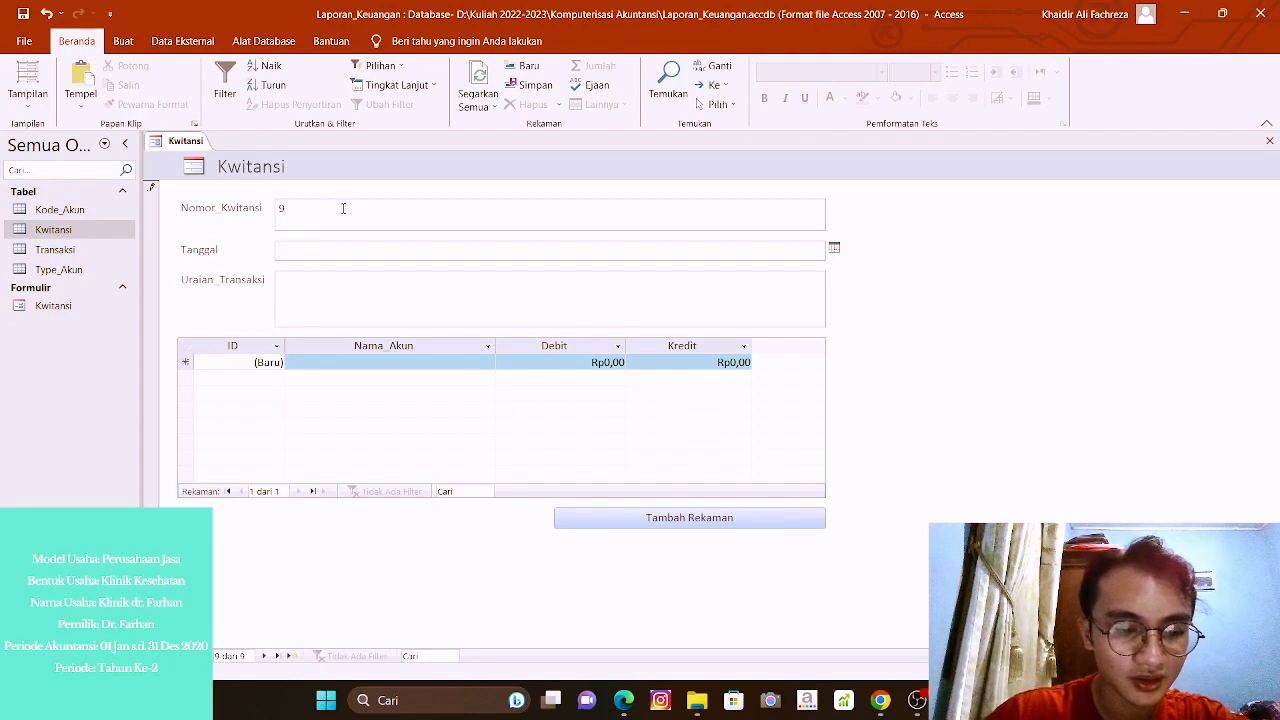
# Set the Tanggal of receipt 9 to 12 Juni 2020.
pyautogui.write('1')
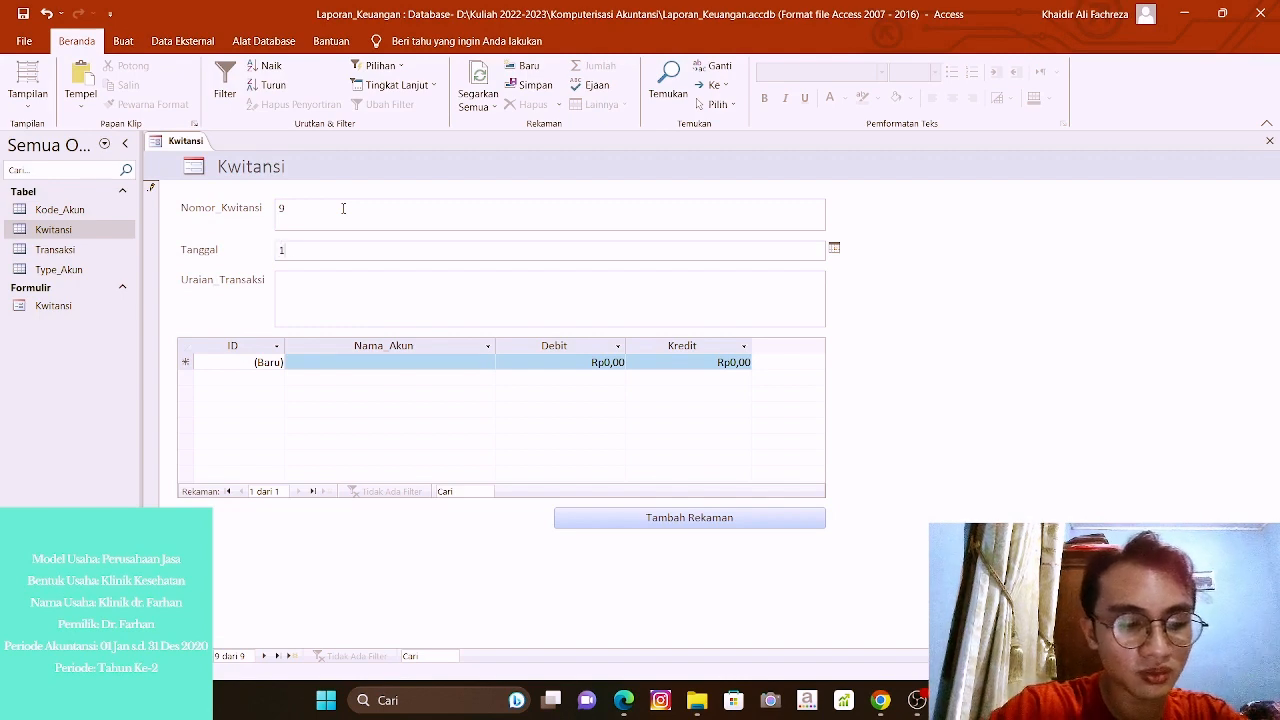
pyautogui.write('2 juni 2020')
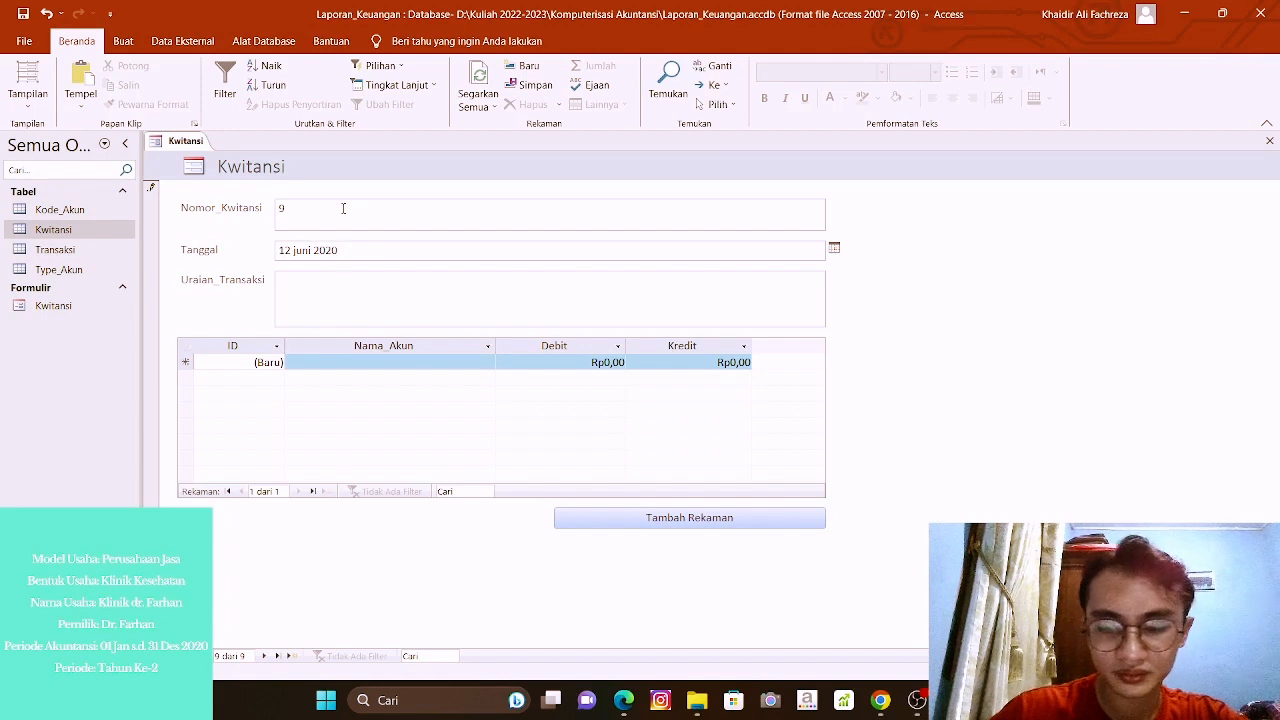
pyautogui.press('Tab')
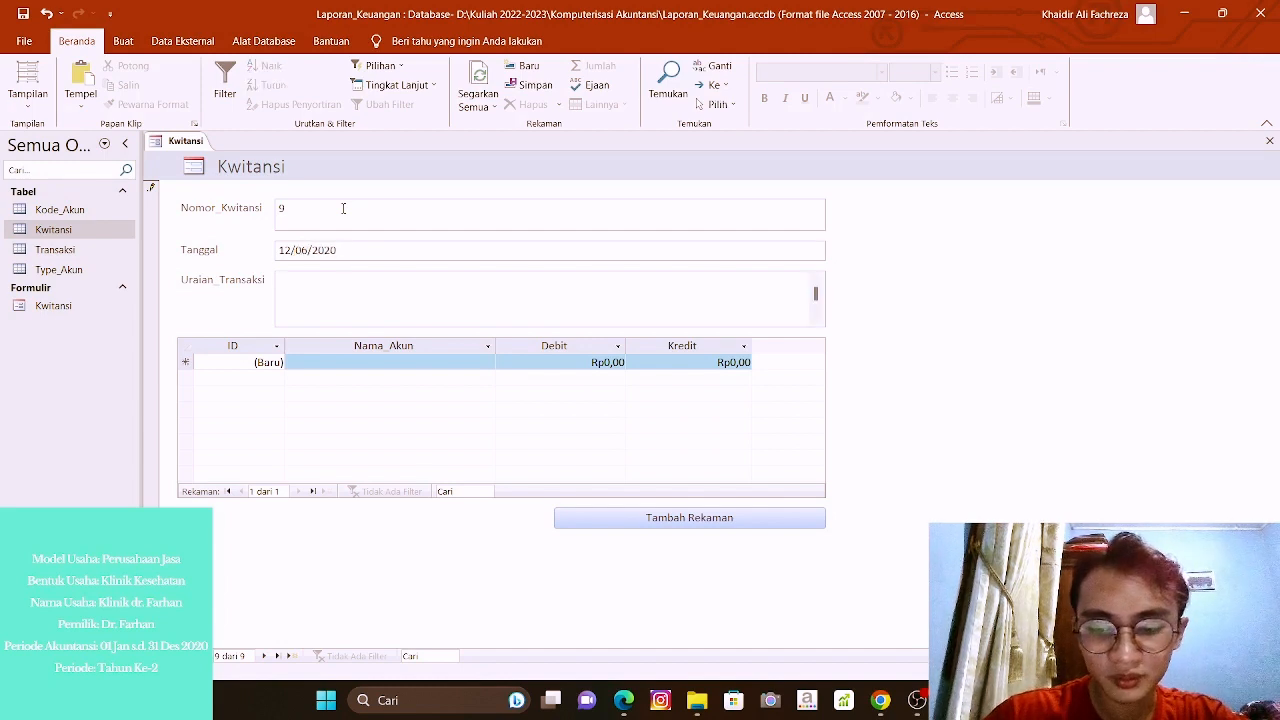
# Enter "Pembelian Perlengkapan Tambahan" as the Uraian_Transaksi of receipt 9.
pyautogui.write('Pembel')
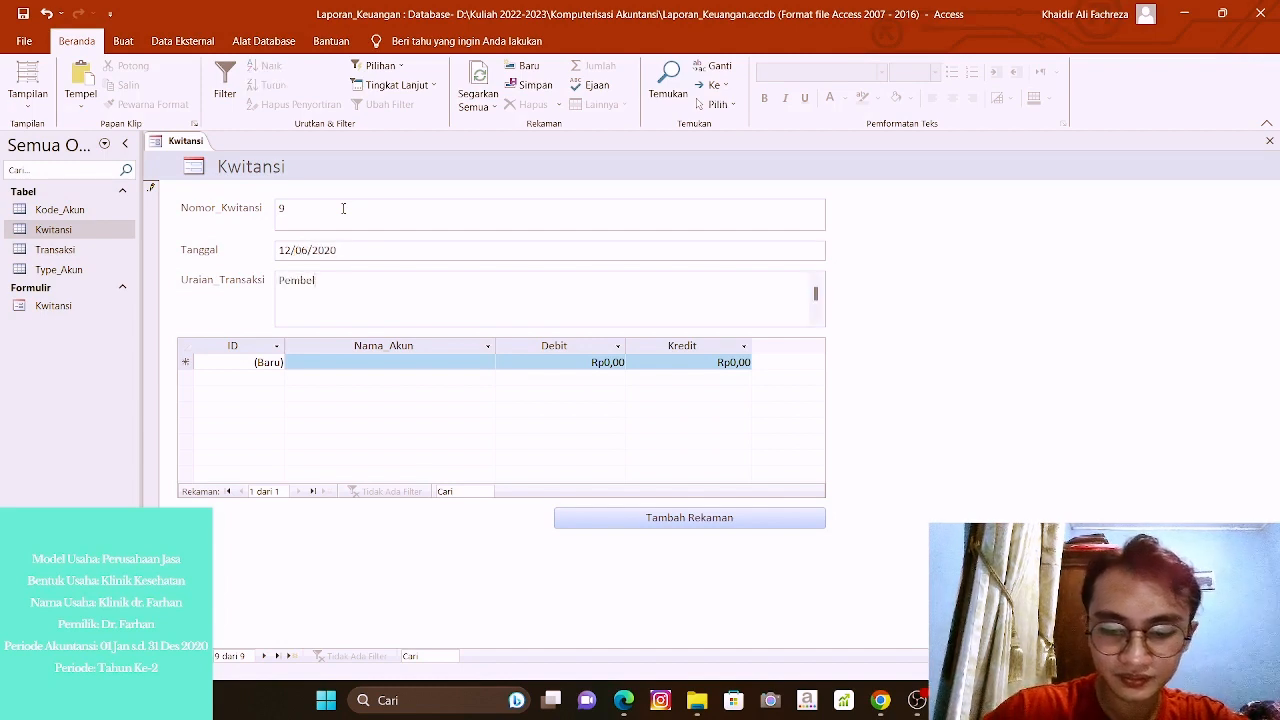
pyautogui.write('ian')
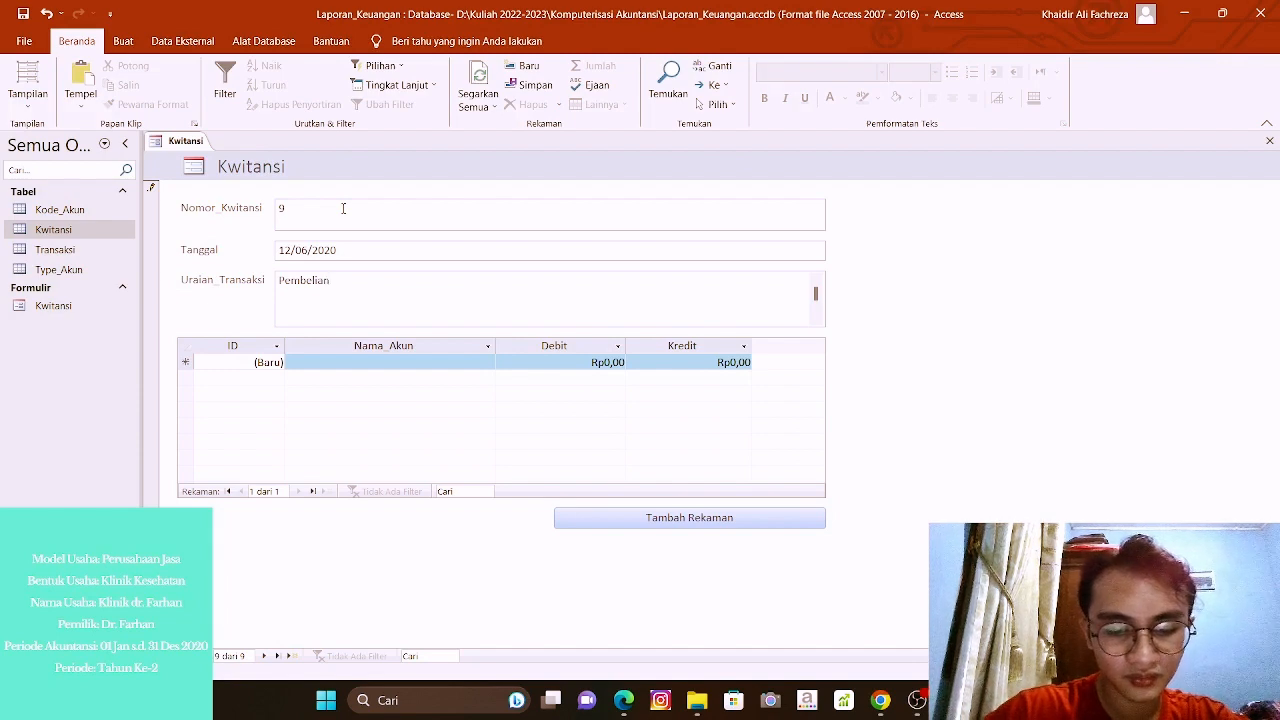
pyautogui.write(' Per')
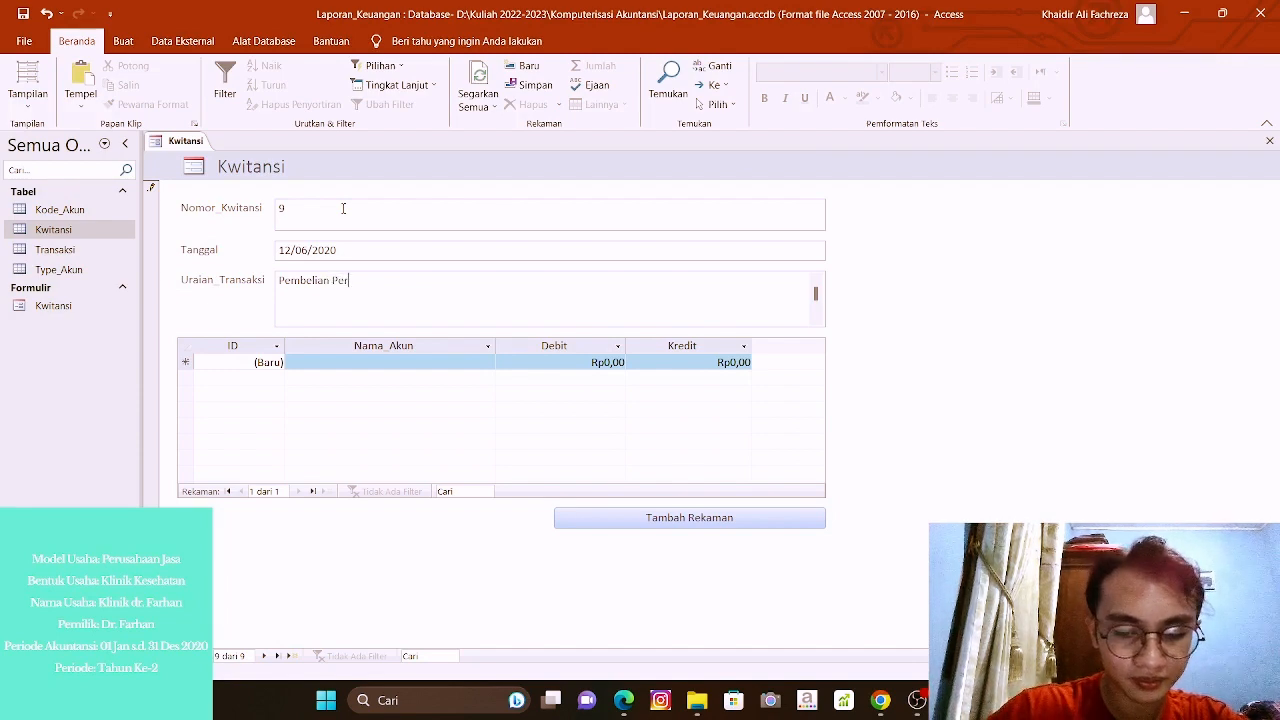
pyautogui.write('lengkapan')
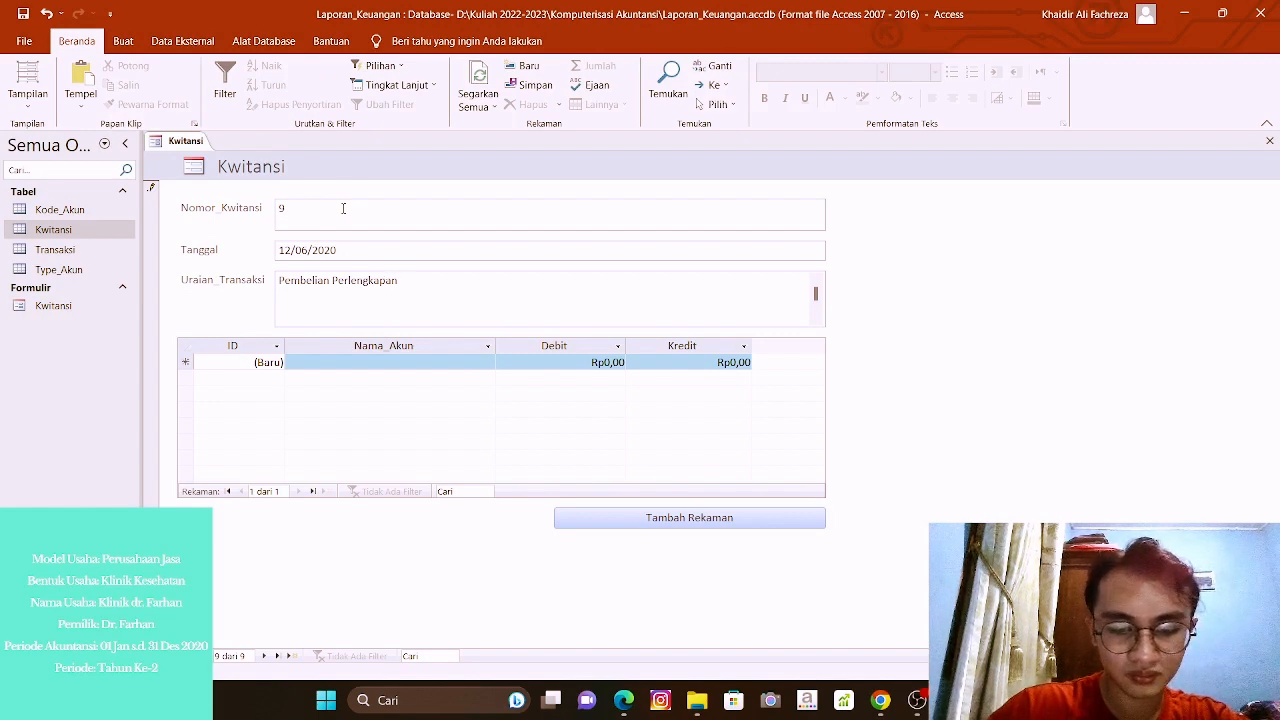
pyautogui.write(' Tam')
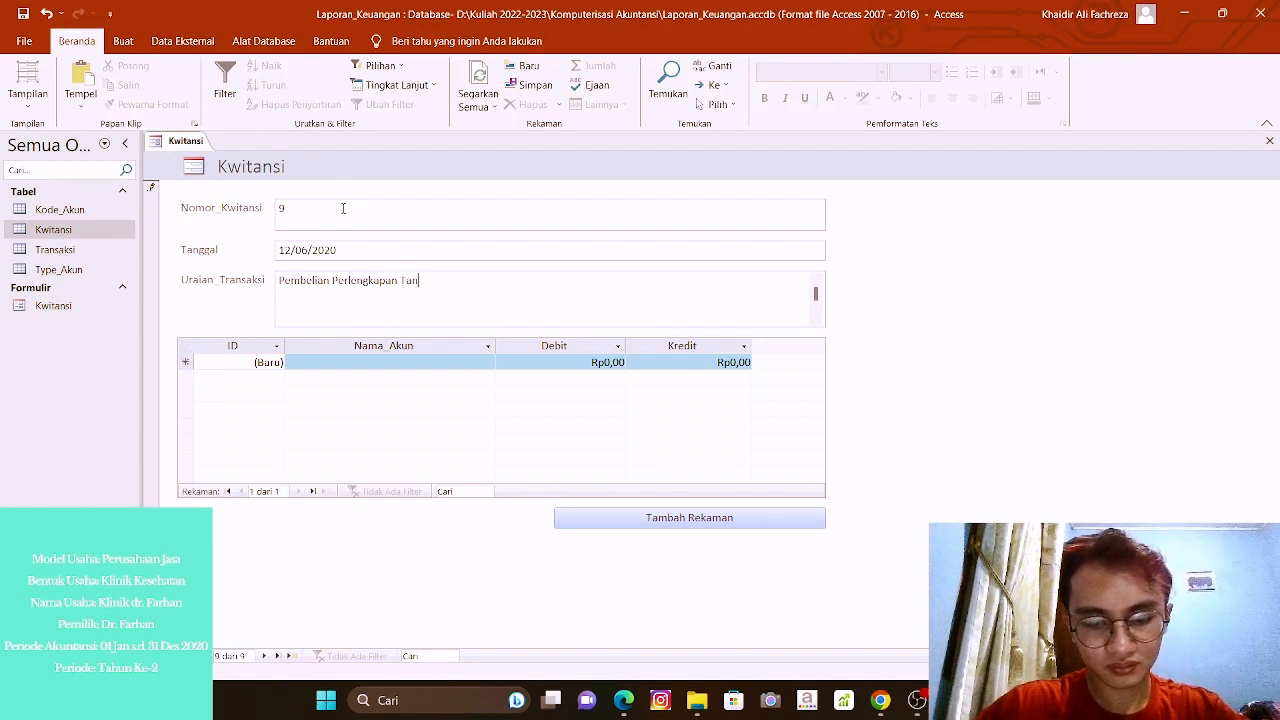
pyautogui.write('bahan')
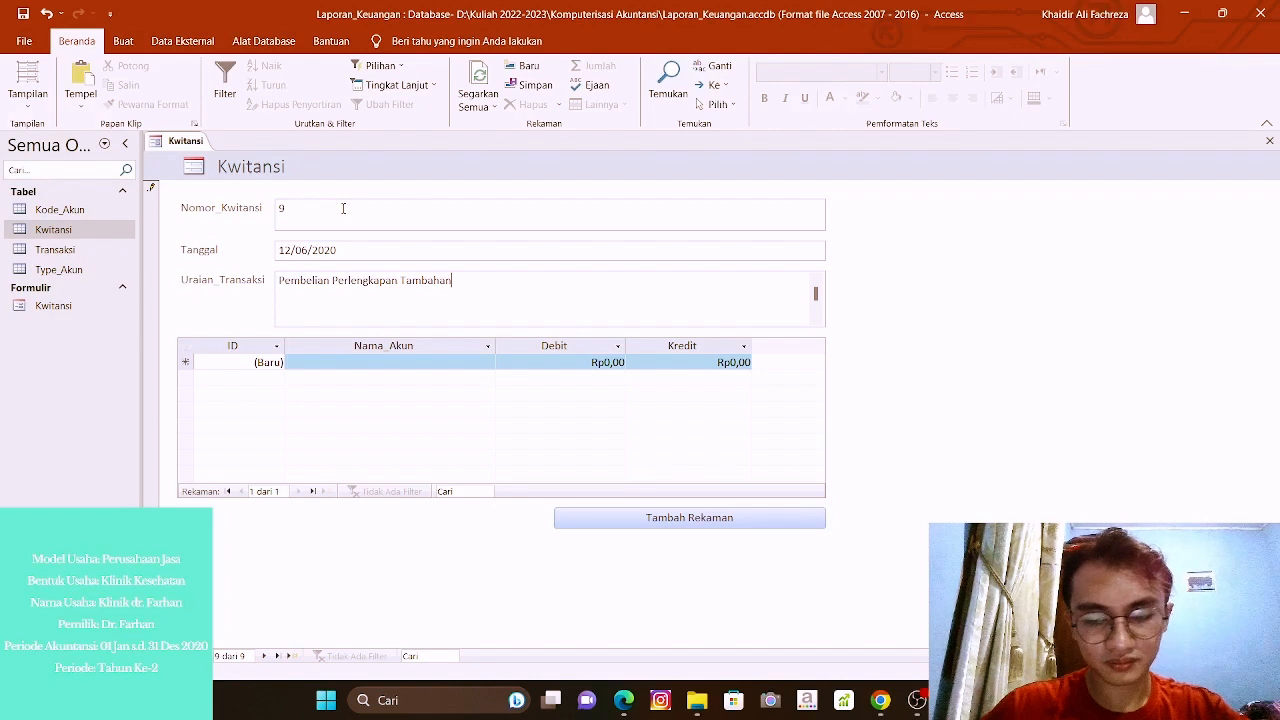
# Fill the first subform row of receipt 9 with the account Perlengkapan and a Debit of 15000000.
pyautogui.click(388, 362)
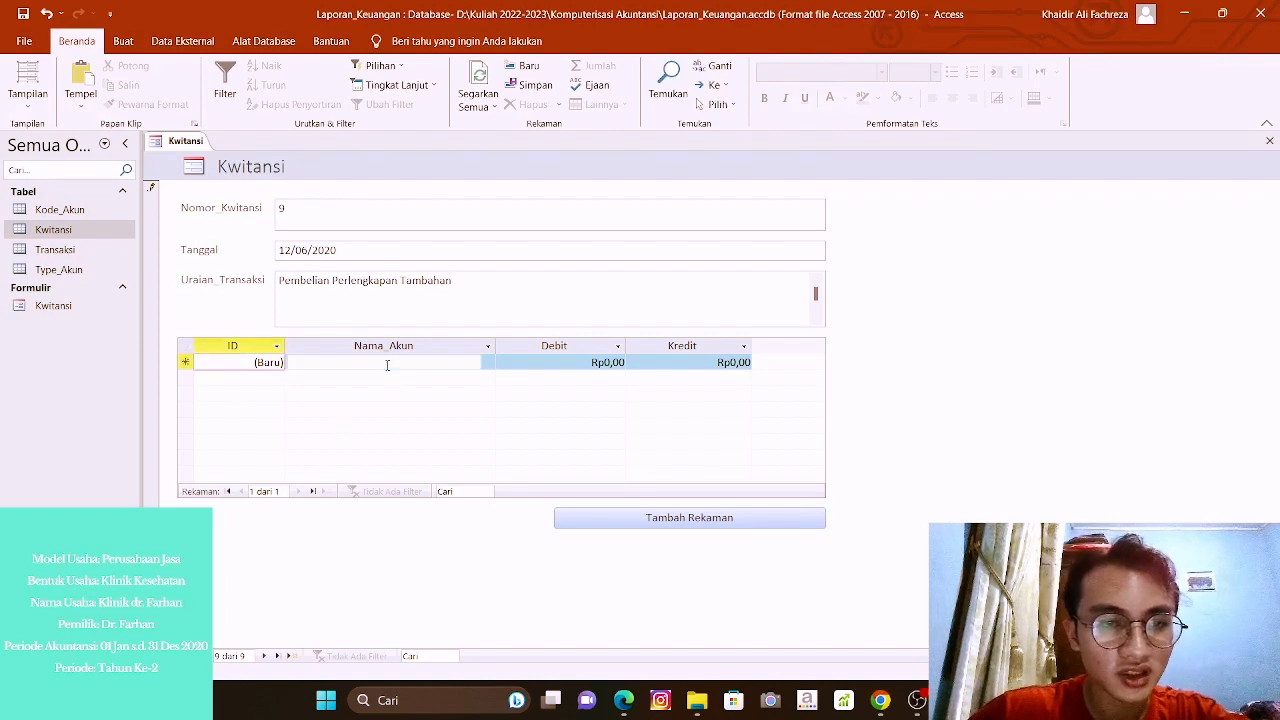
pyautogui.click(487, 362)
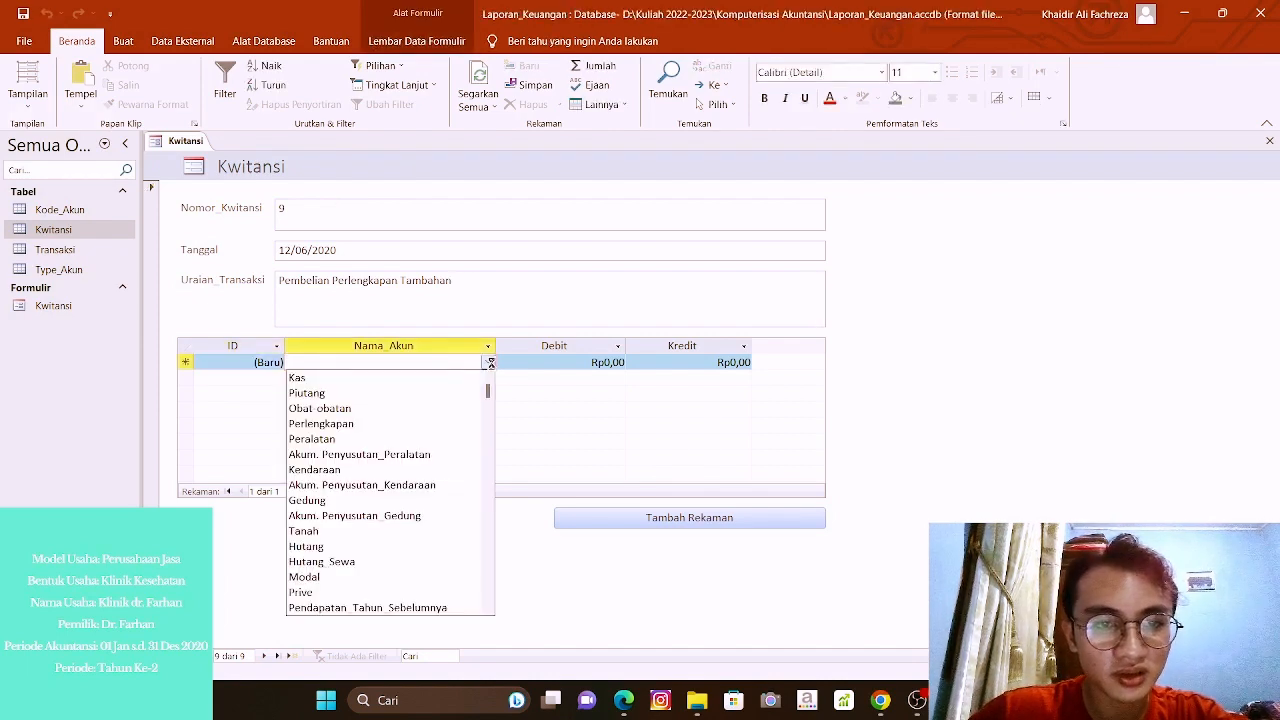
pyautogui.click(403, 423)
pyautogui.click(550, 368)
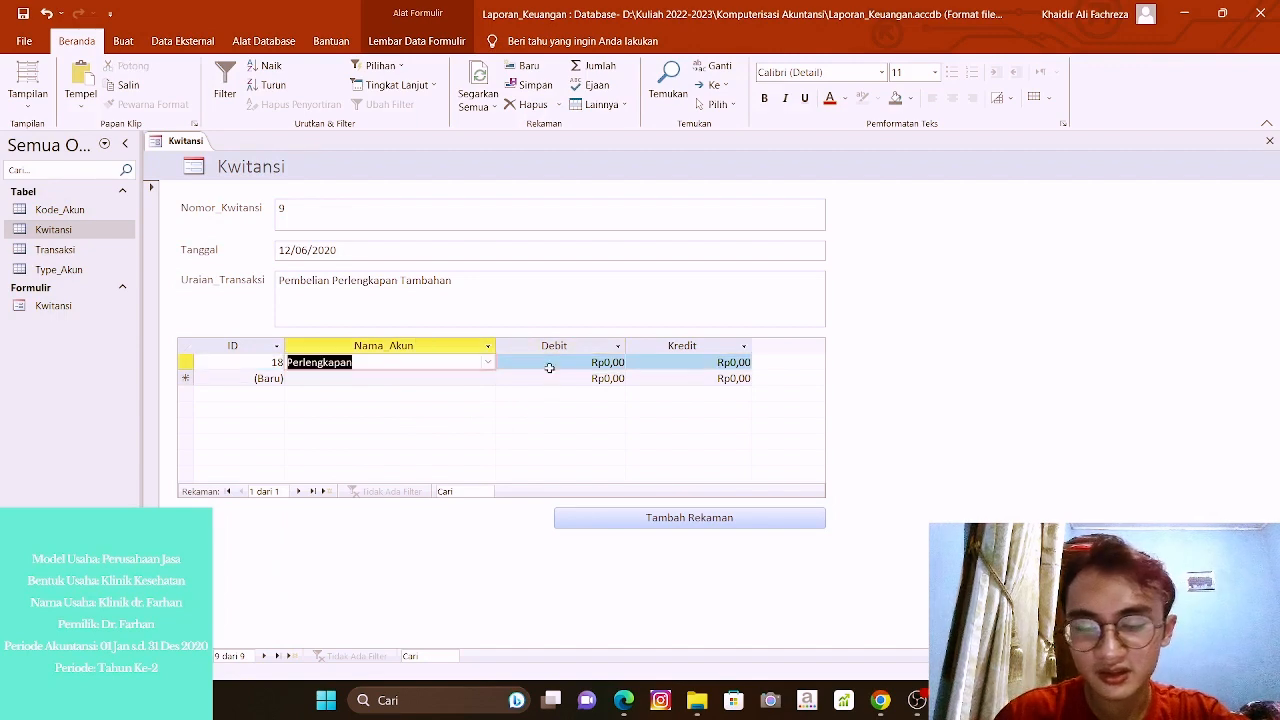
pyautogui.write('15.000.000')
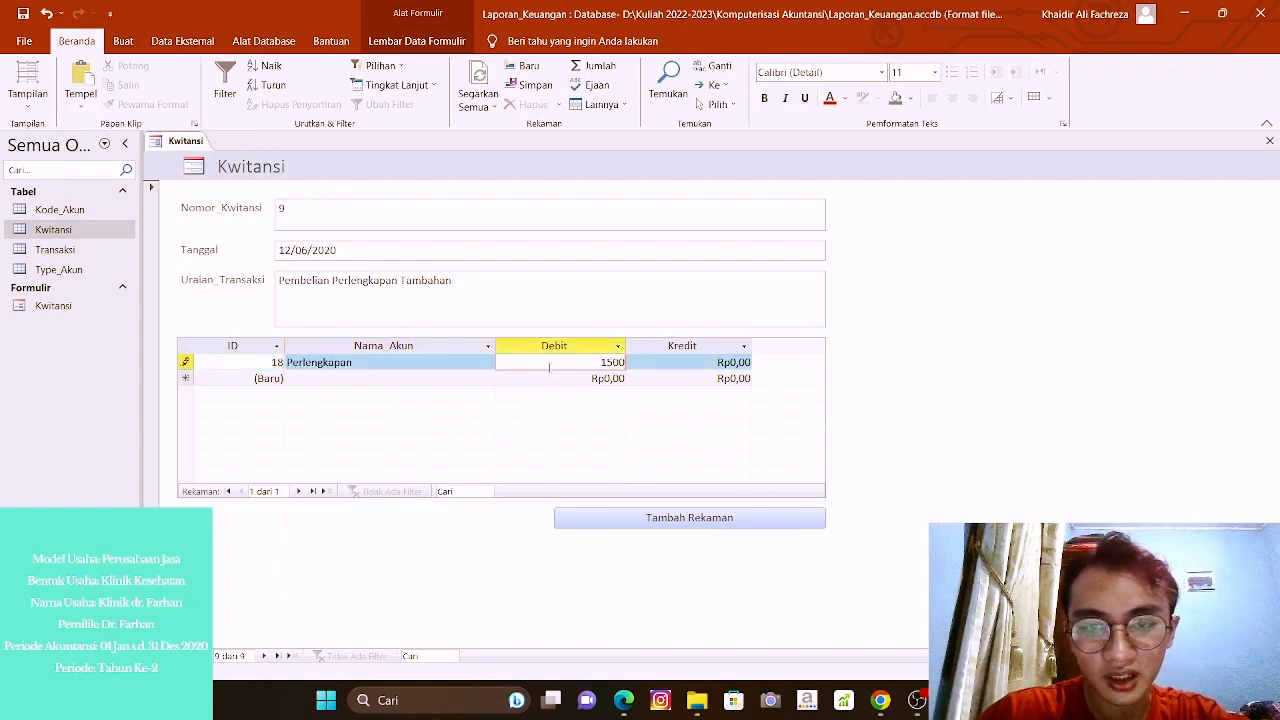
pyautogui.press('Tab')
pyautogui.press('Tab')
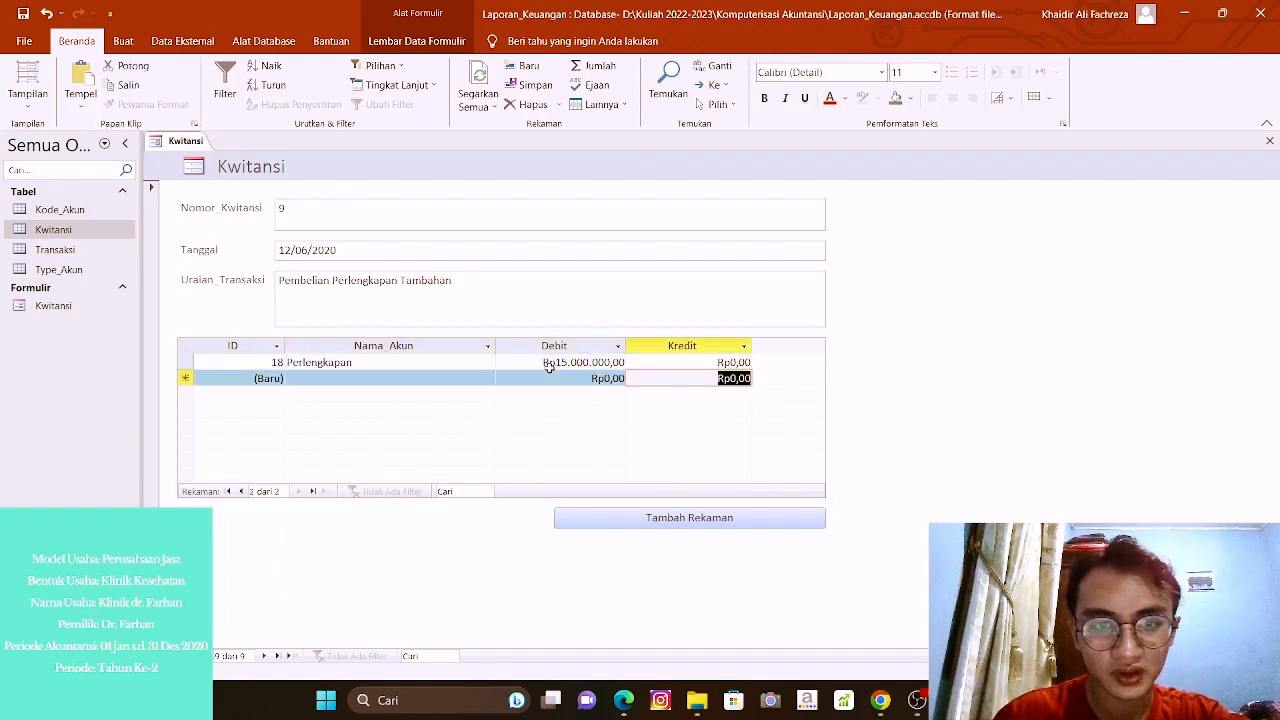
# Fill the second subform row of receipt 9 with the account Kas and a Kredit of 15000000.
pyautogui.write('Kas')
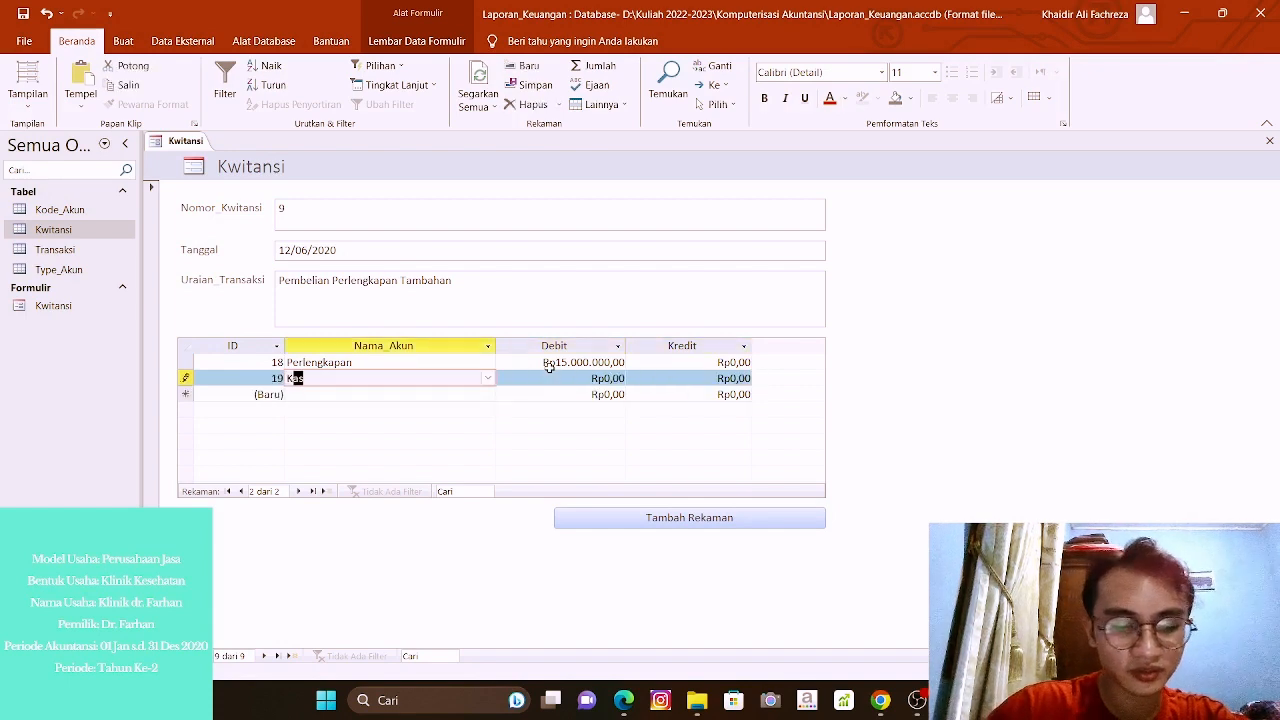
pyautogui.click(636, 374)
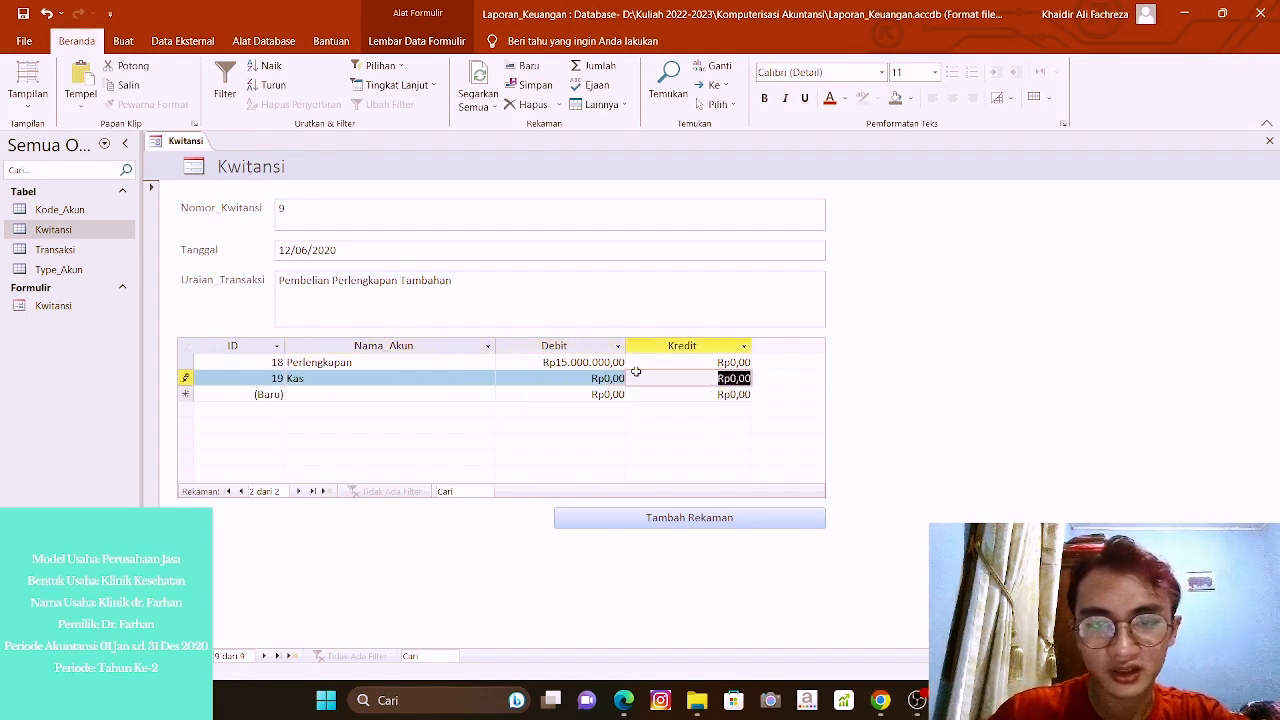
pyautogui.write('15000000')
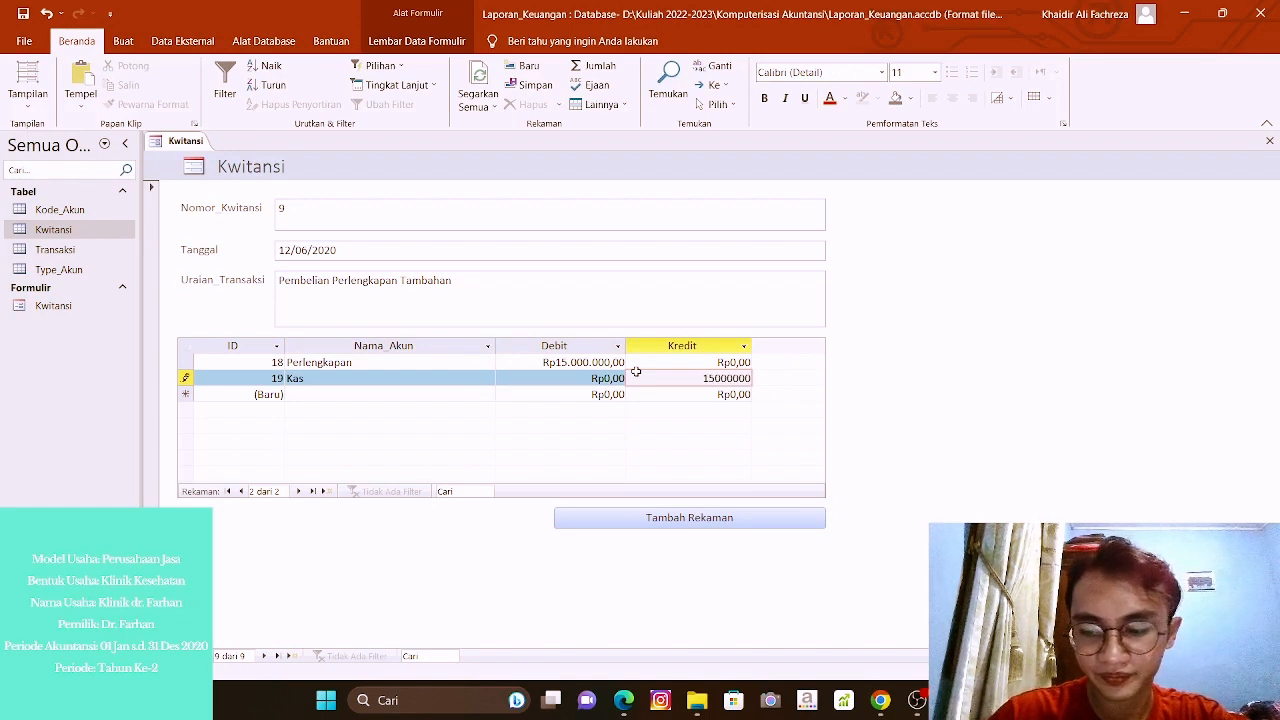
pyautogui.press('Return')
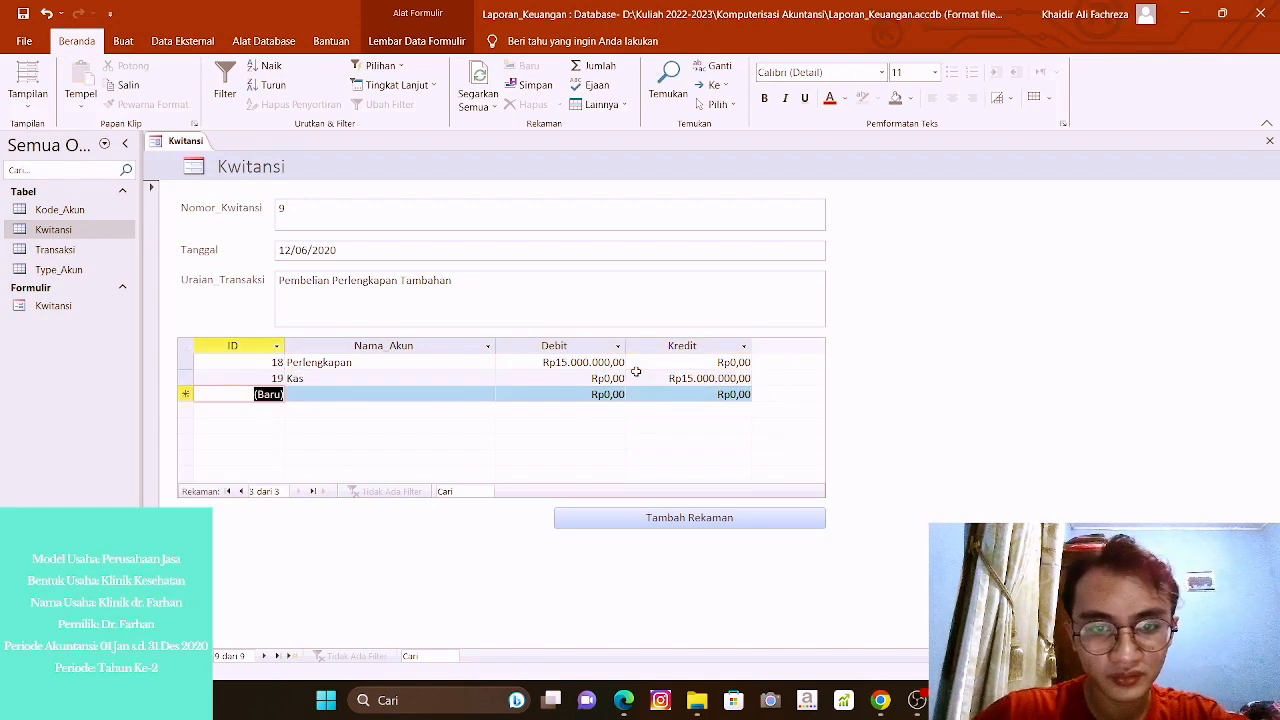
# Add a new receipt record with Nomor_Kwitansi 10 and the Tanggal 3 Juli 2020.
pyautogui.click(666, 517)
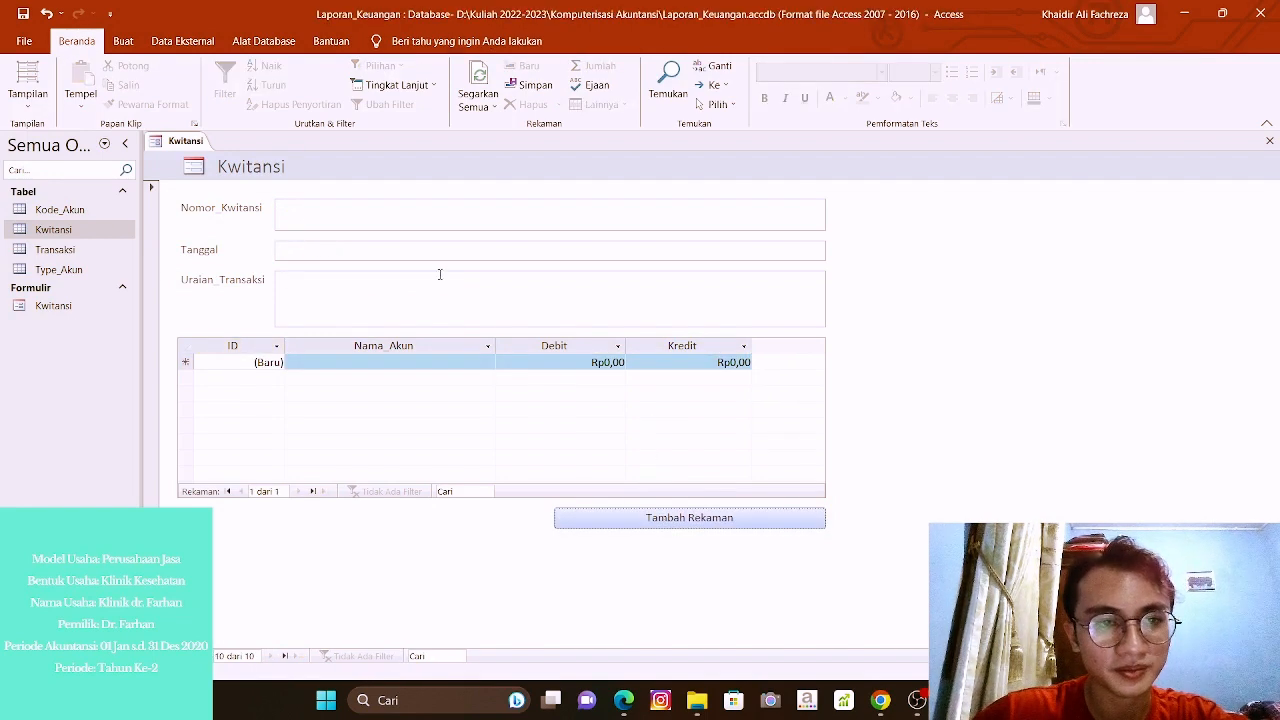
pyautogui.click(329, 215)
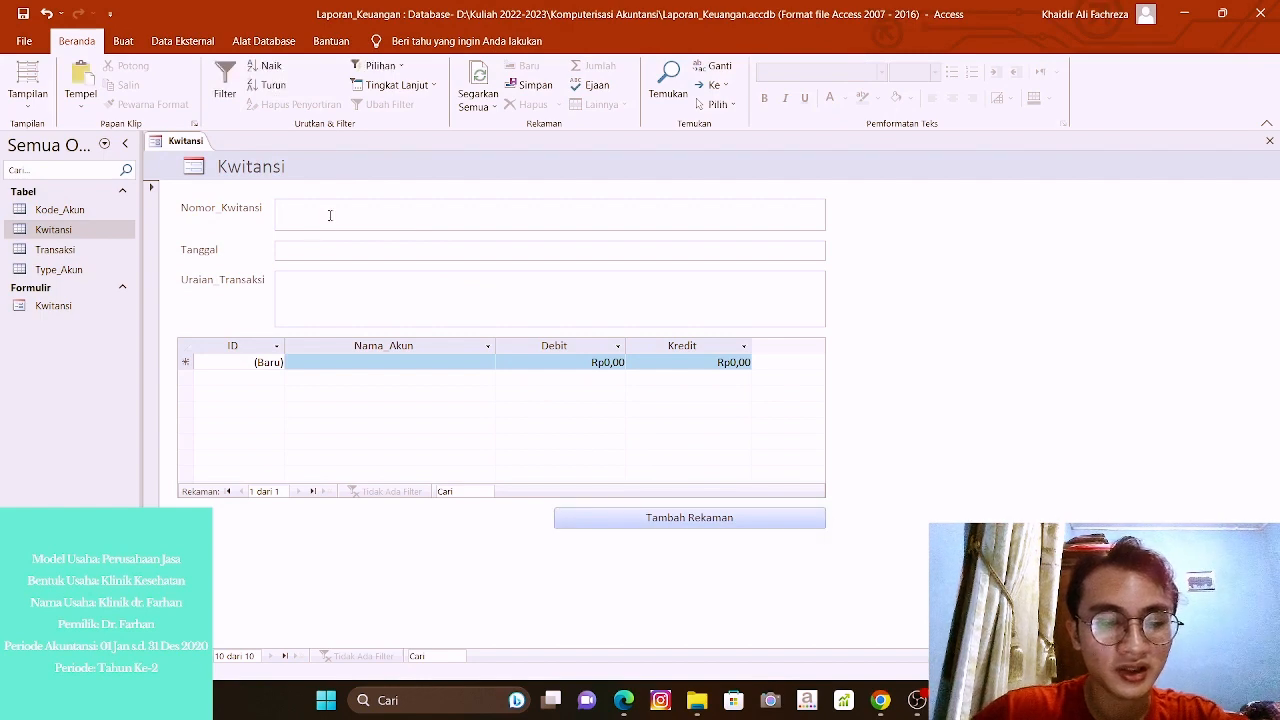
pyautogui.write('10')
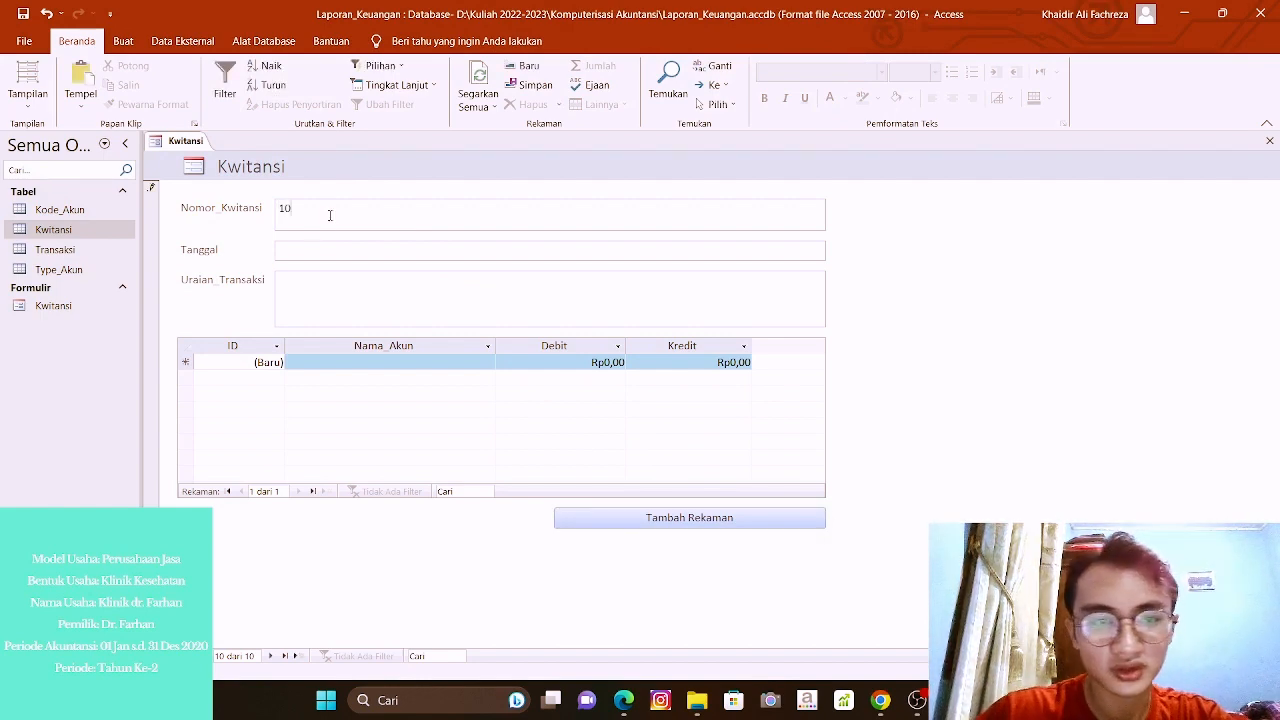
pyautogui.click(332, 252)
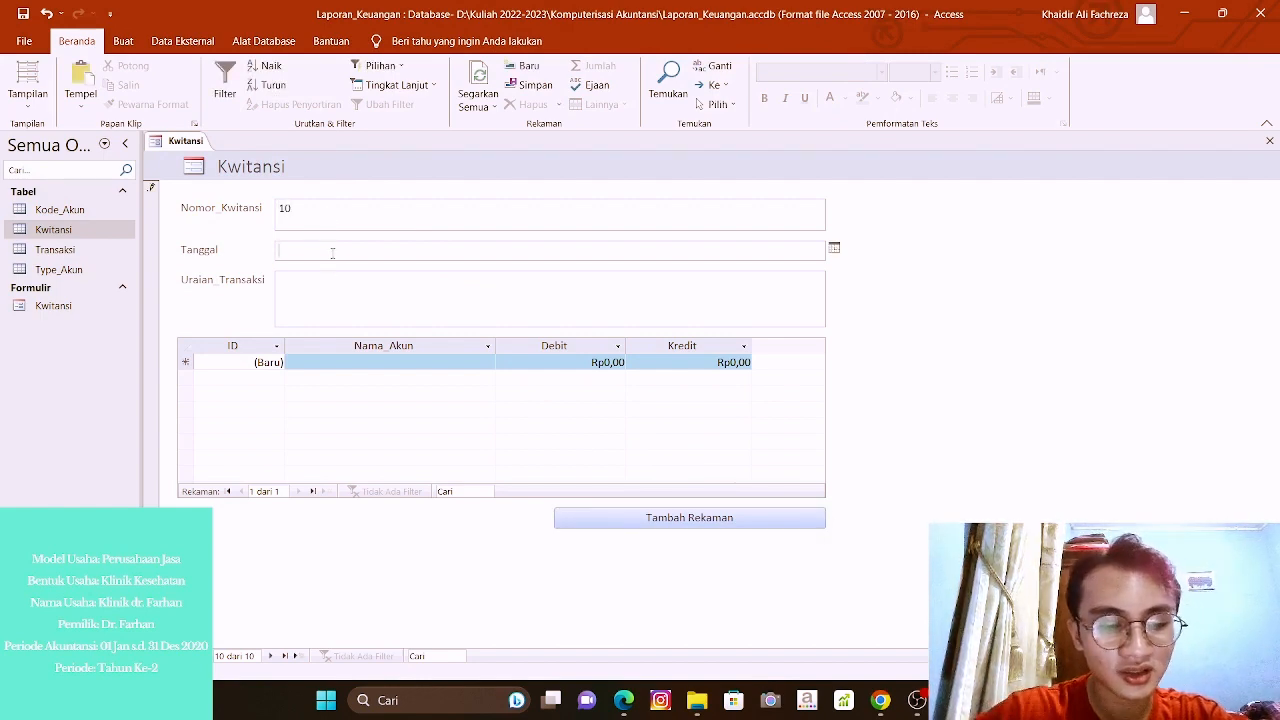
pyautogui.write('3 Jul')
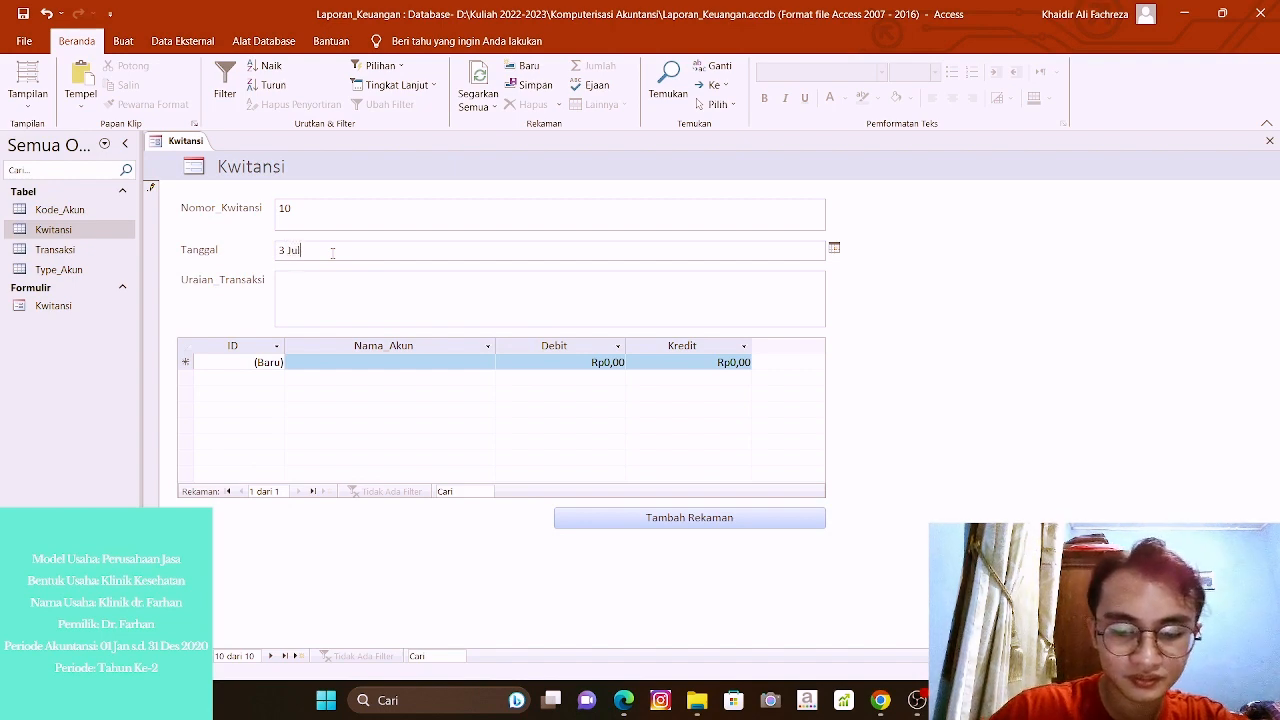
pyautogui.write('i 2020')
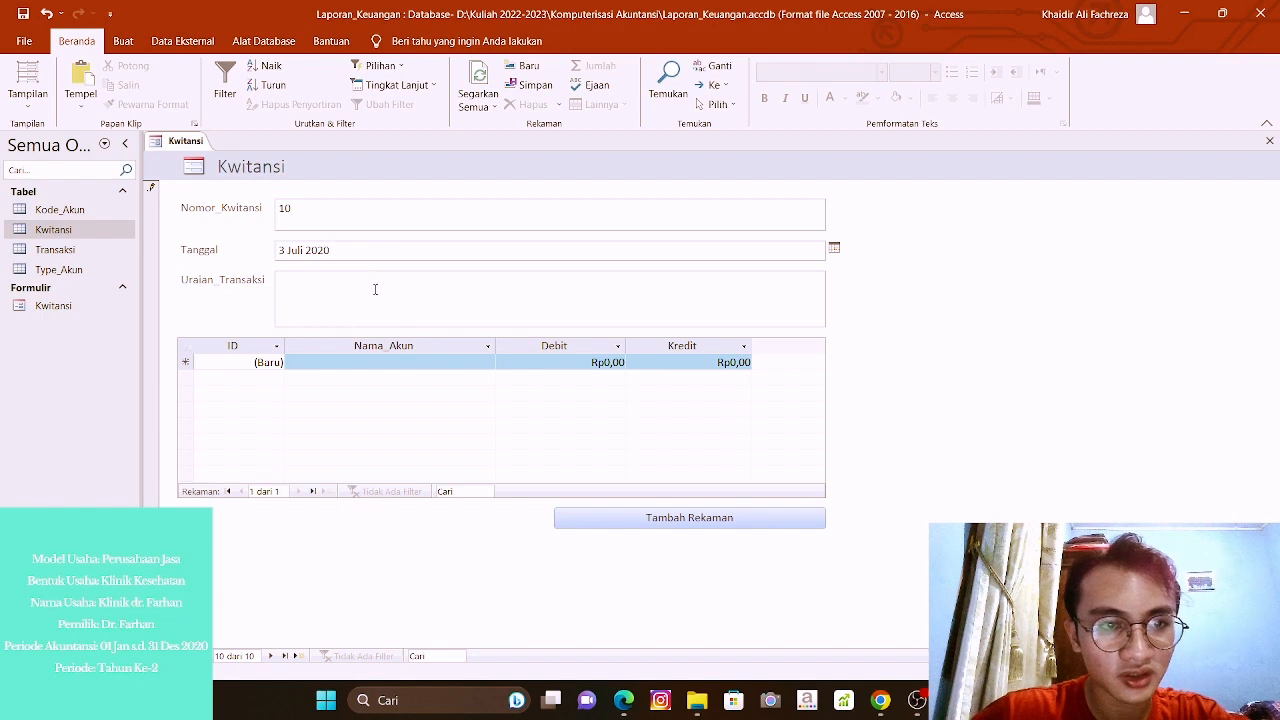
# Enter "Pembayaran Hutang Sewa" as the Uraian_Transaksi of receipt 10.
pyautogui.click(375, 289)
pyautogui.write('P')
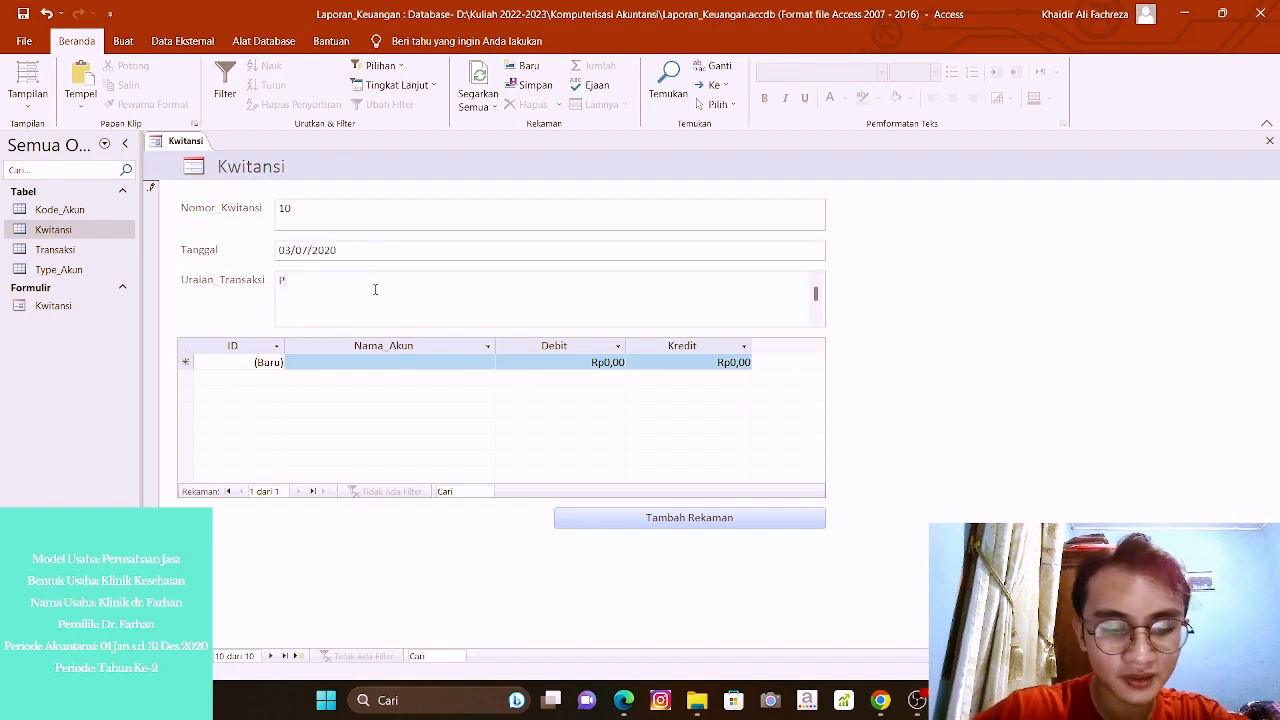
pyautogui.write('embayaran')
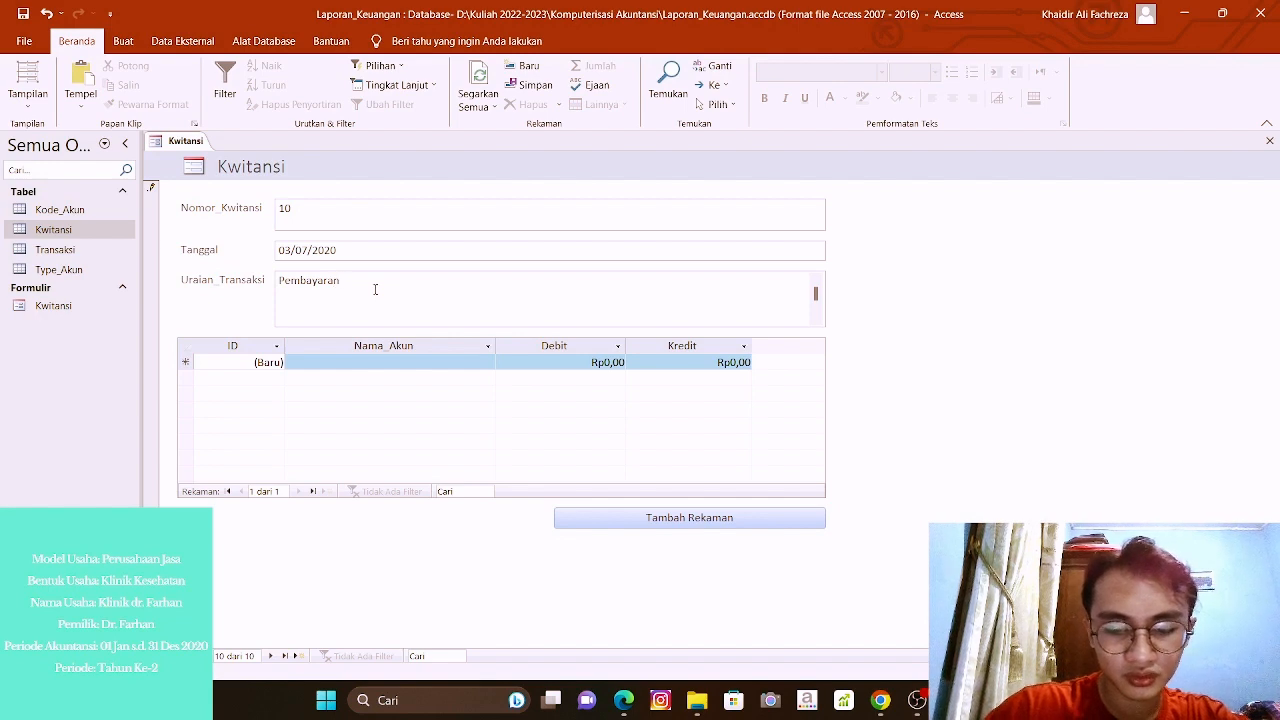
pyautogui.write(' Hutang')
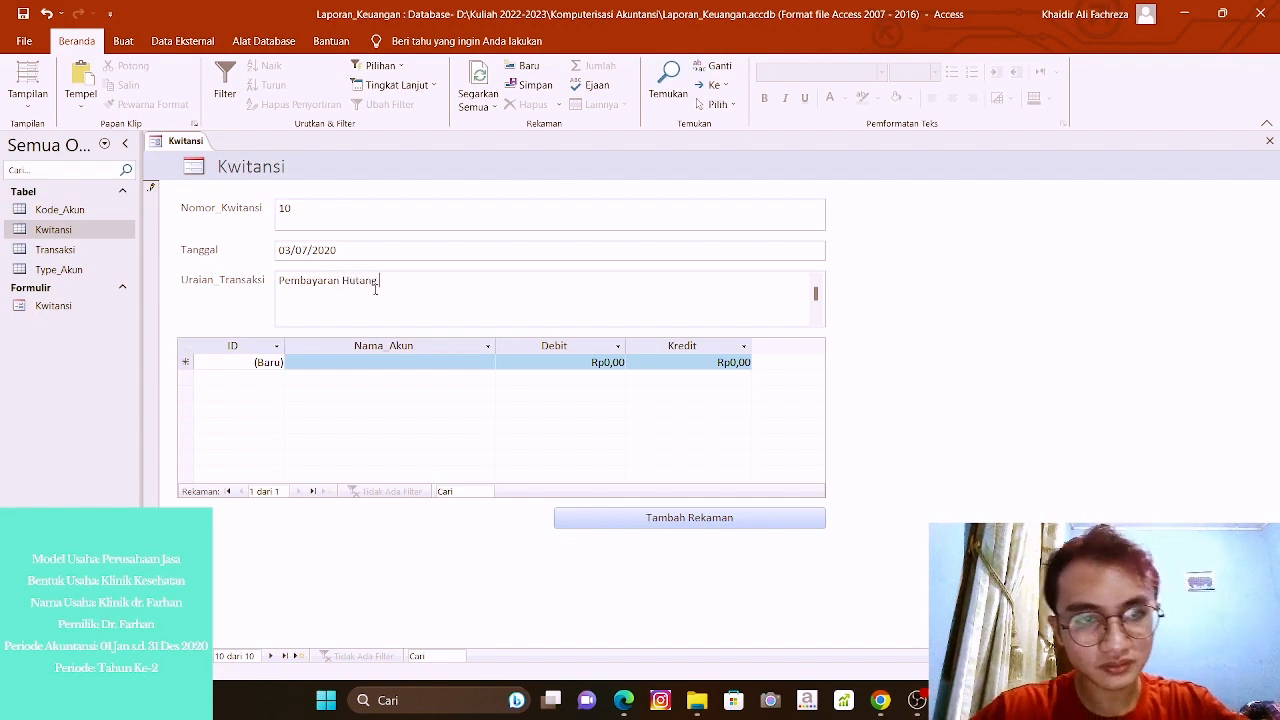
pyautogui.write(' Sewa')
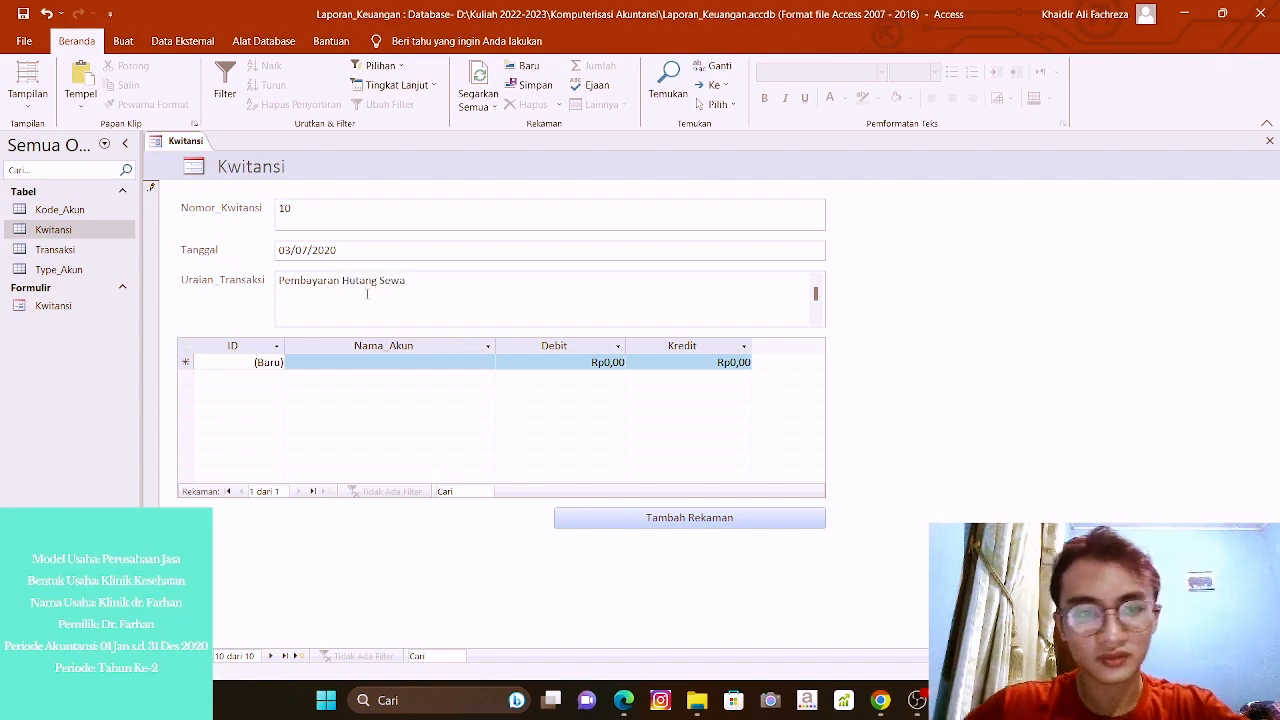
# Open the Nama_Akun choices for the first subform row of receipt 10.
pyautogui.click(394, 362)
pyautogui.click(490, 364)
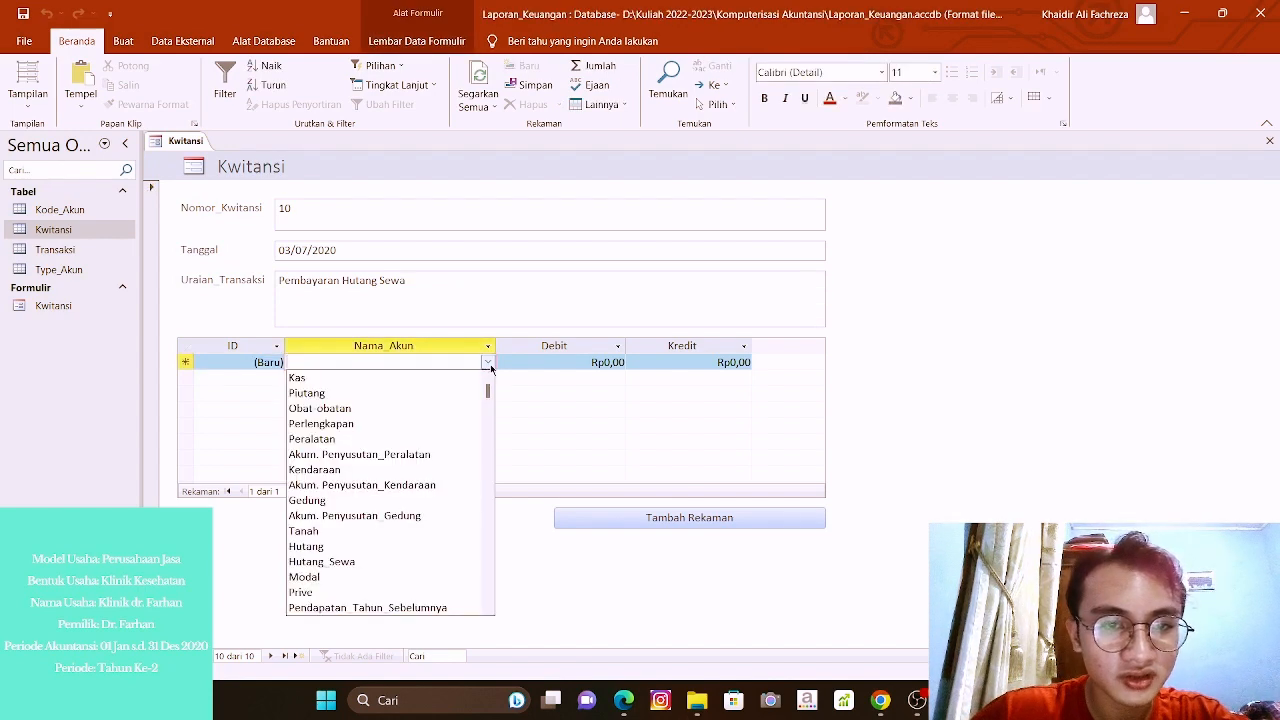
# Record a Hutang_Sewa line with a debit of Rp25.000.000 in the account details of receipt 10.
pyautogui.scroll(-1, 455, 440)
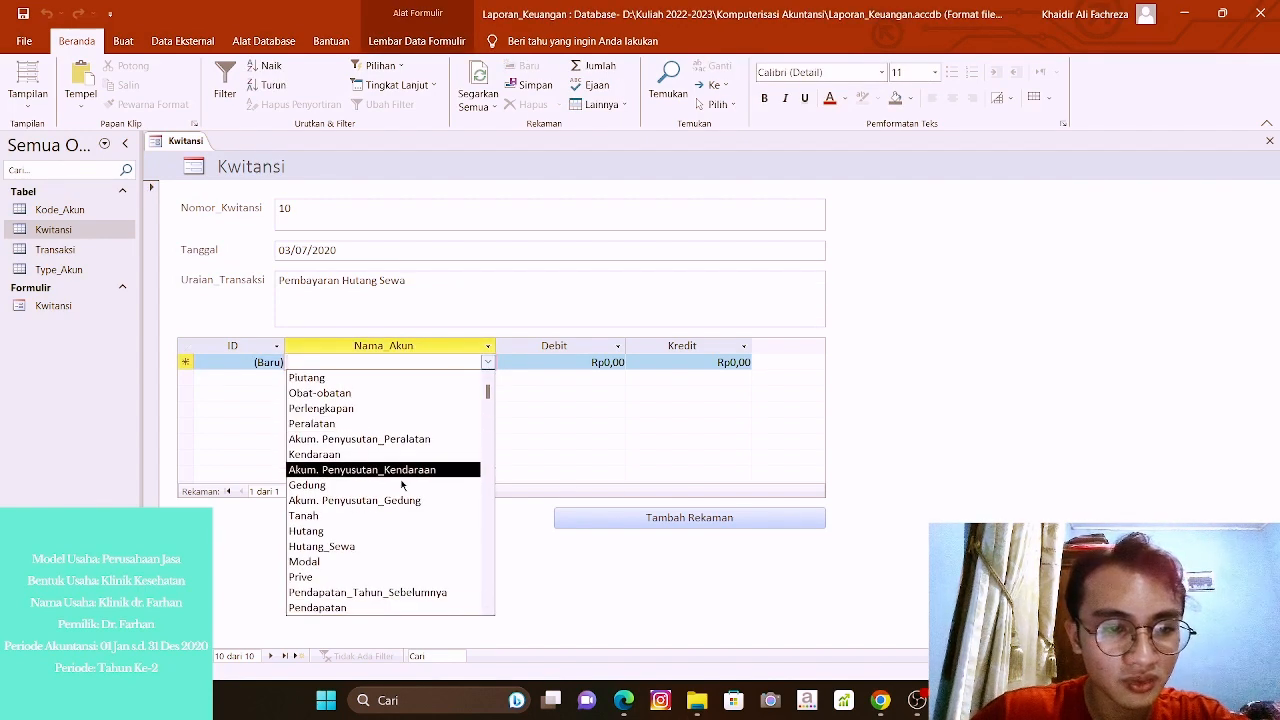
pyautogui.click(345, 547)
pyautogui.click(580, 364)
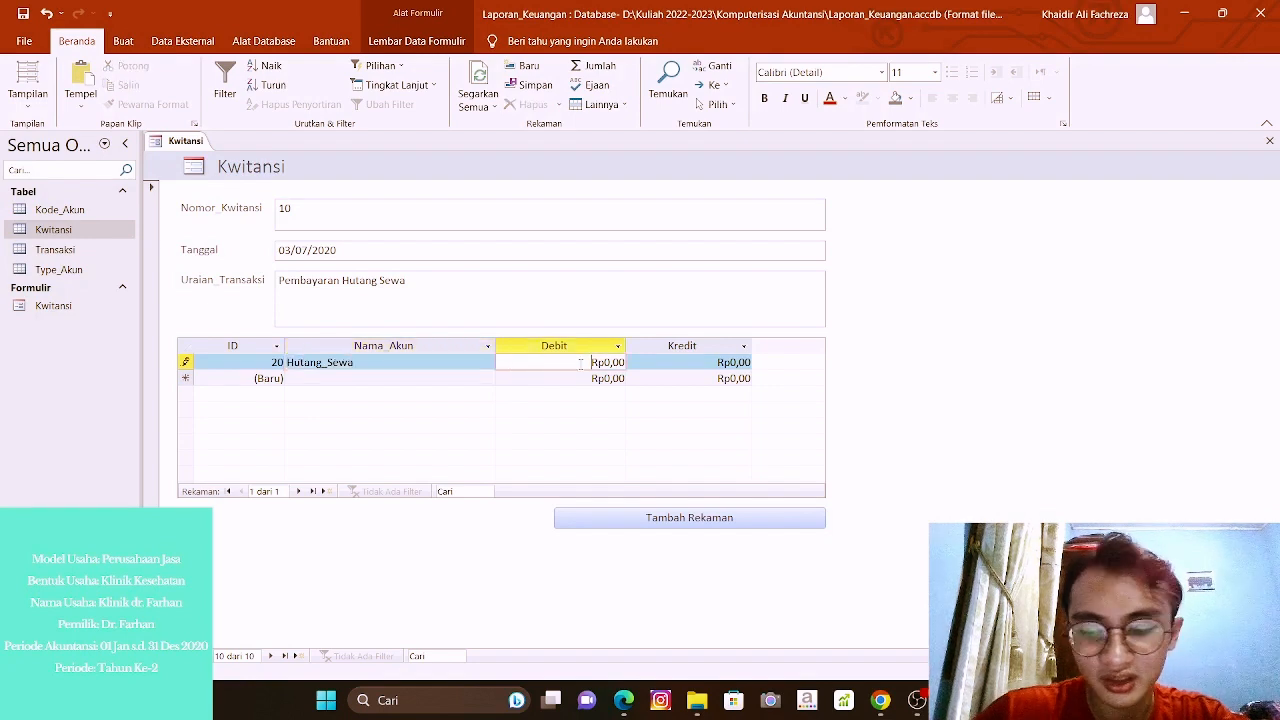
pyautogui.doubleClick(580, 364)
pyautogui.write('250')
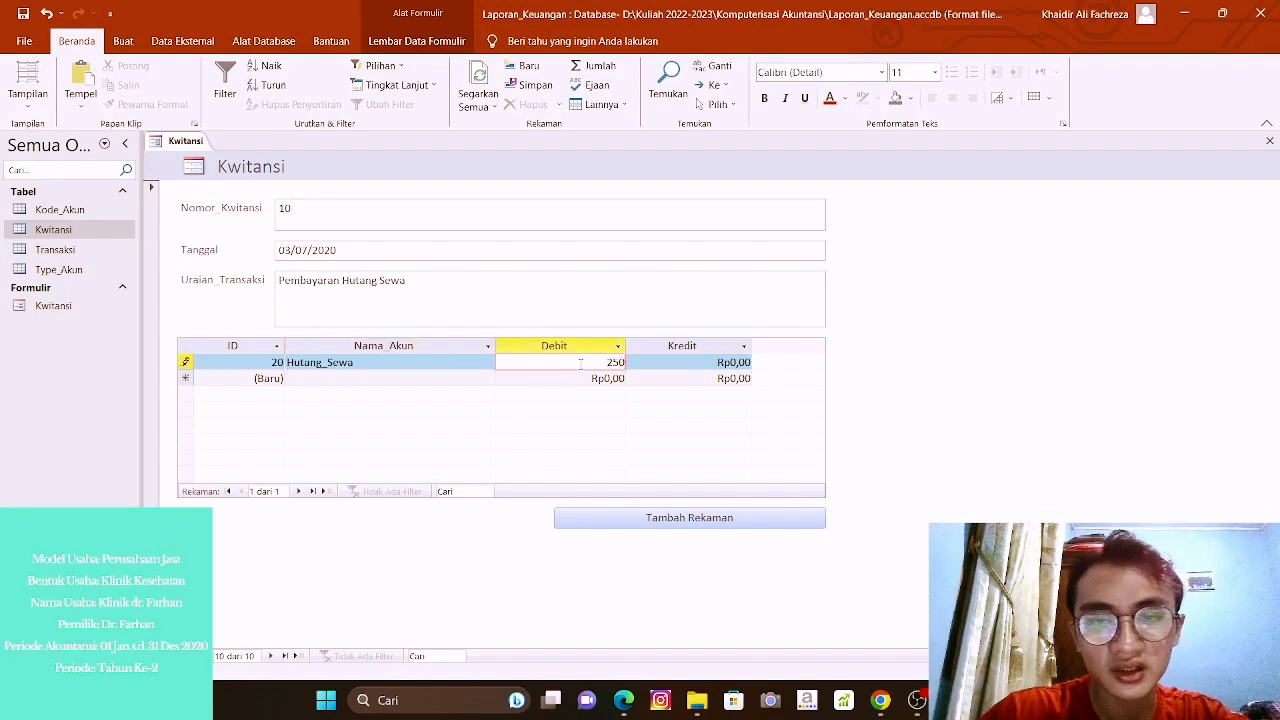
pyautogui.write('.000.000')
pyautogui.press('Tab')
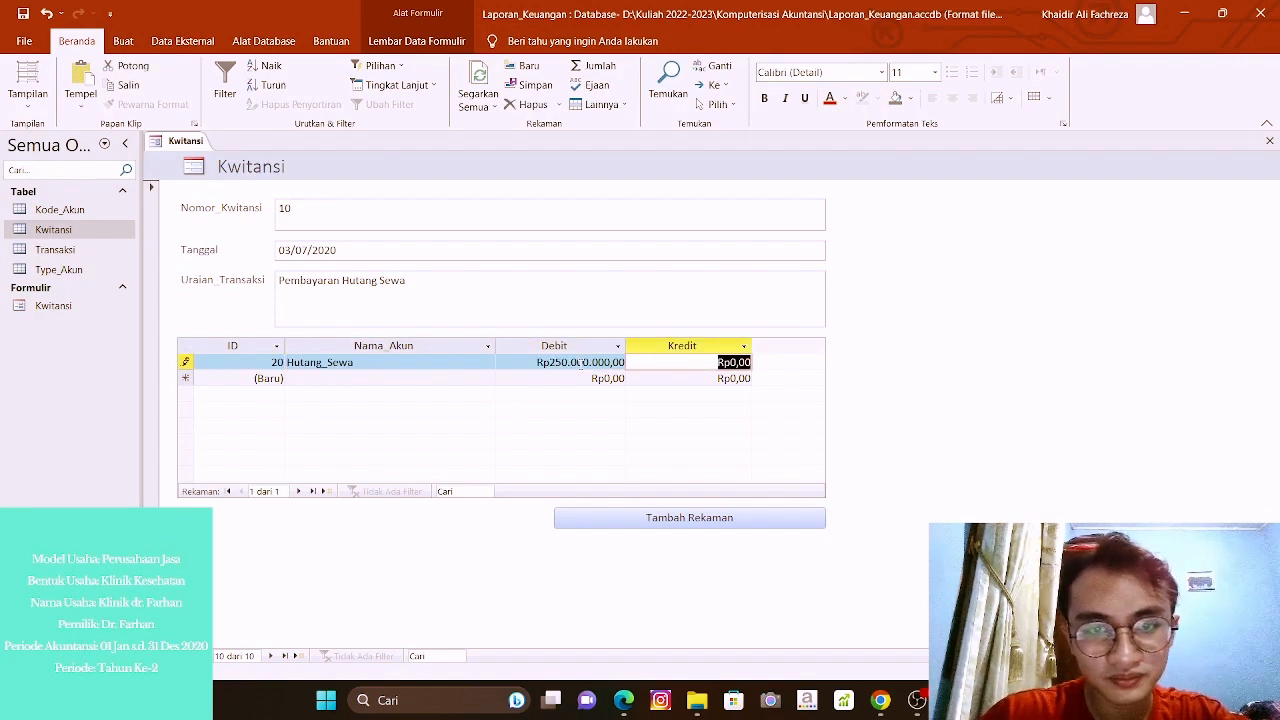
pyautogui.click(597, 358)
pyautogui.press('BackSpace')
pyautogui.press('Tab')
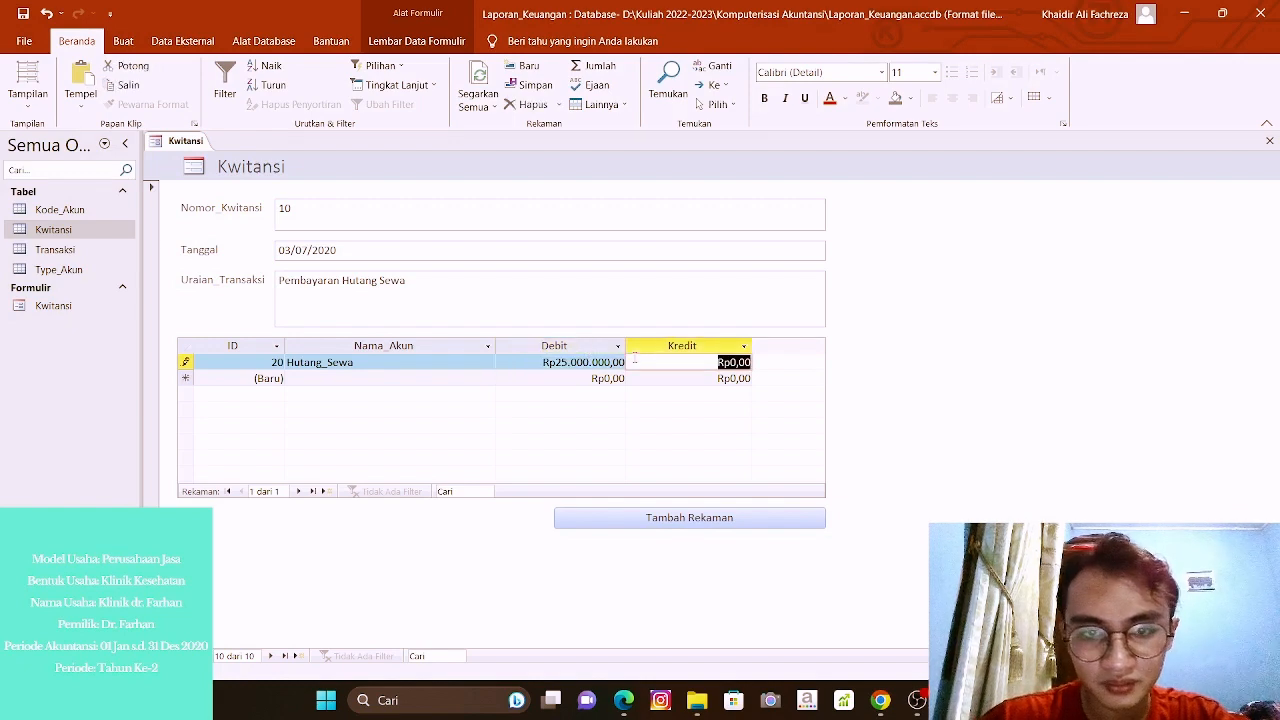
# Add a Kas line with a credit of Rp25.000.000 to the account details of receipt 10.
pyautogui.click(324, 378)
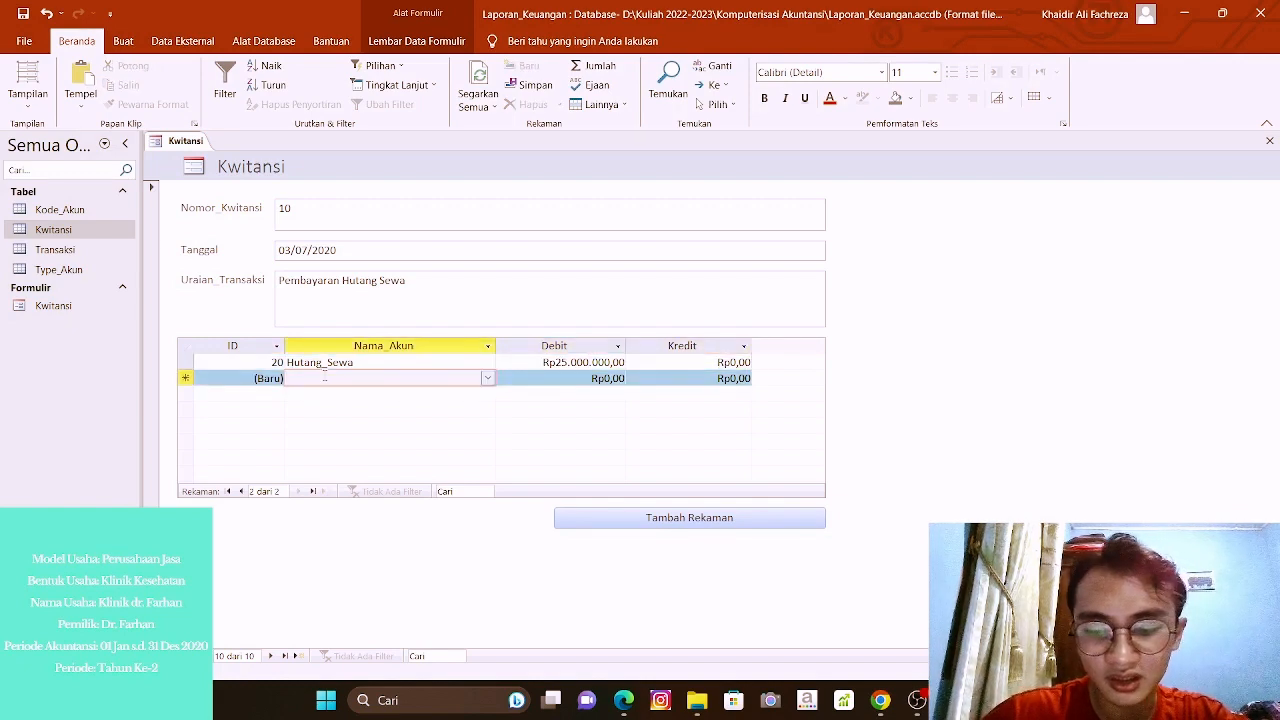
pyautogui.write('Kas')
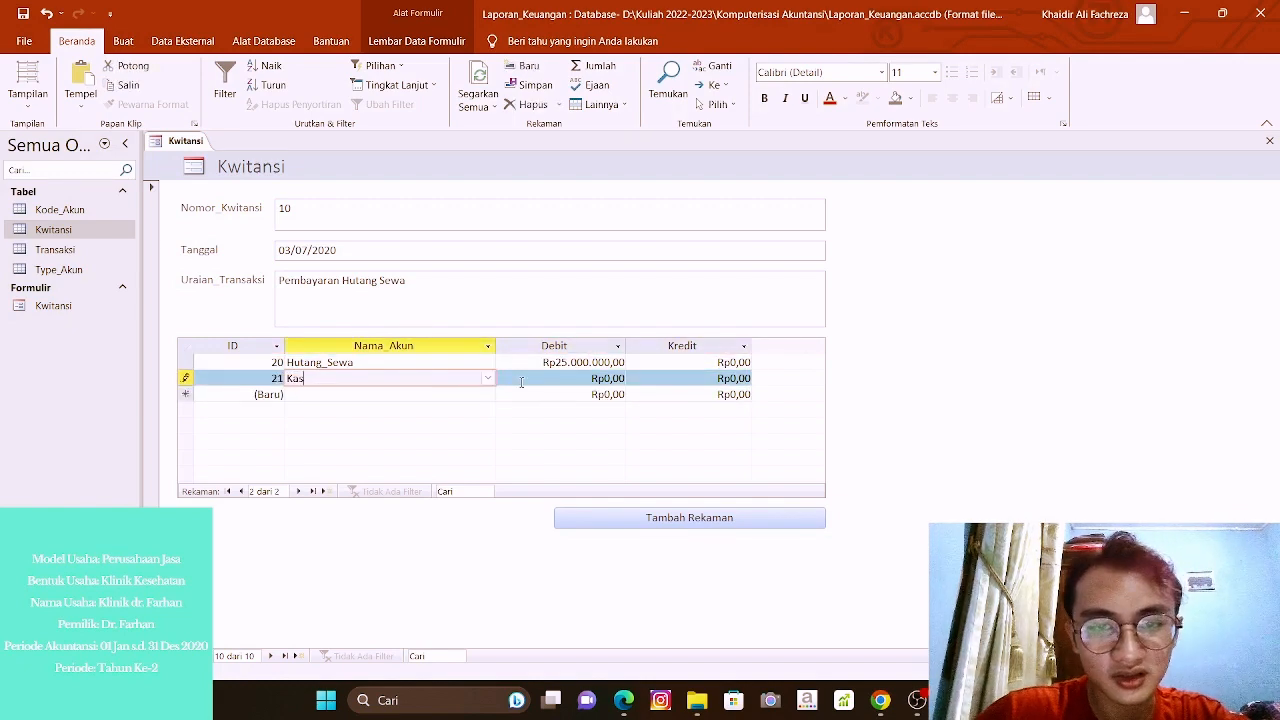
pyautogui.press('Tab')
pyautogui.press('Tab')
pyautogui.write('2500000')
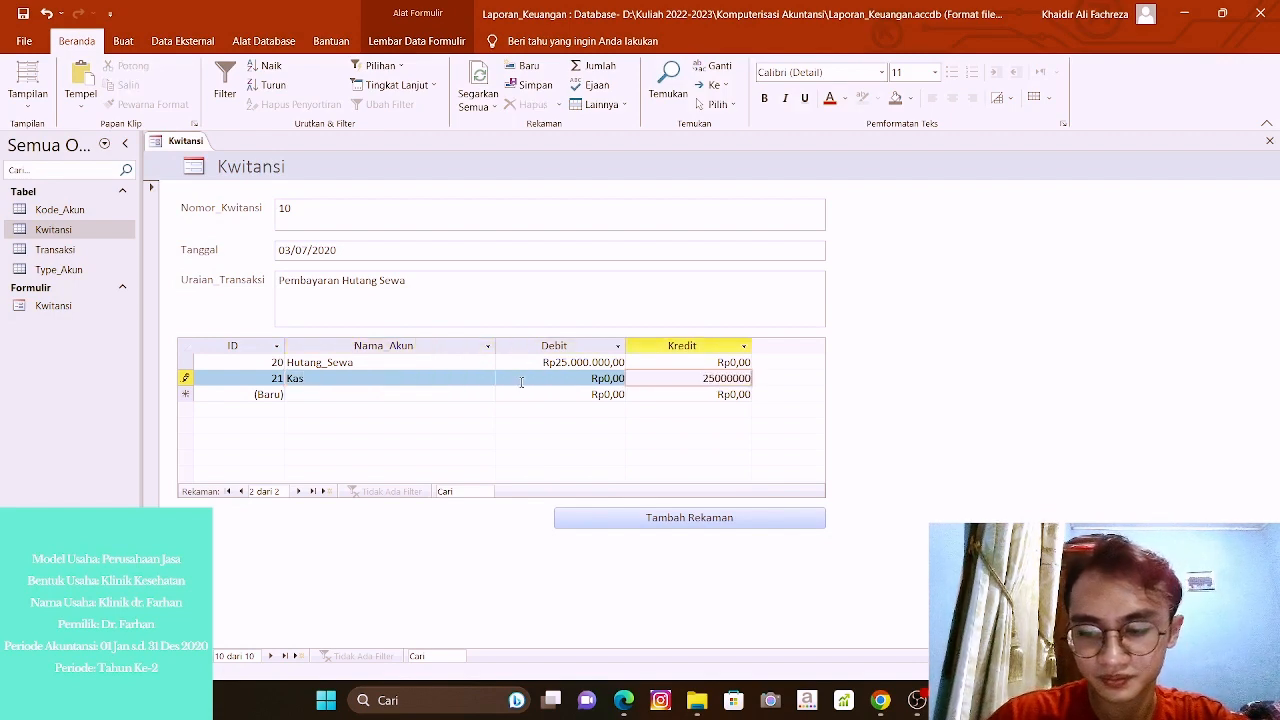
pyautogui.press('Tab')
# Add a new receipt record with Nomor_Kwitansi 11 and the date 18 Juli 2020.
pyautogui.click(732, 517)
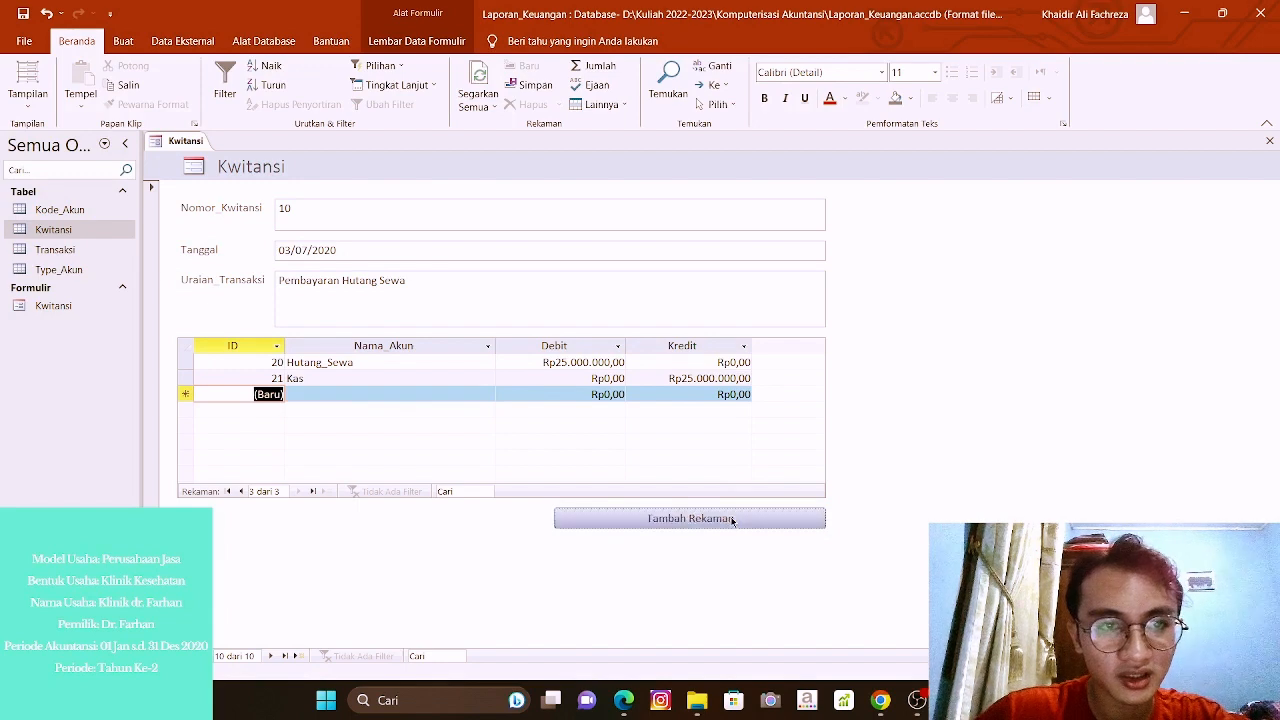
pyautogui.write('11')
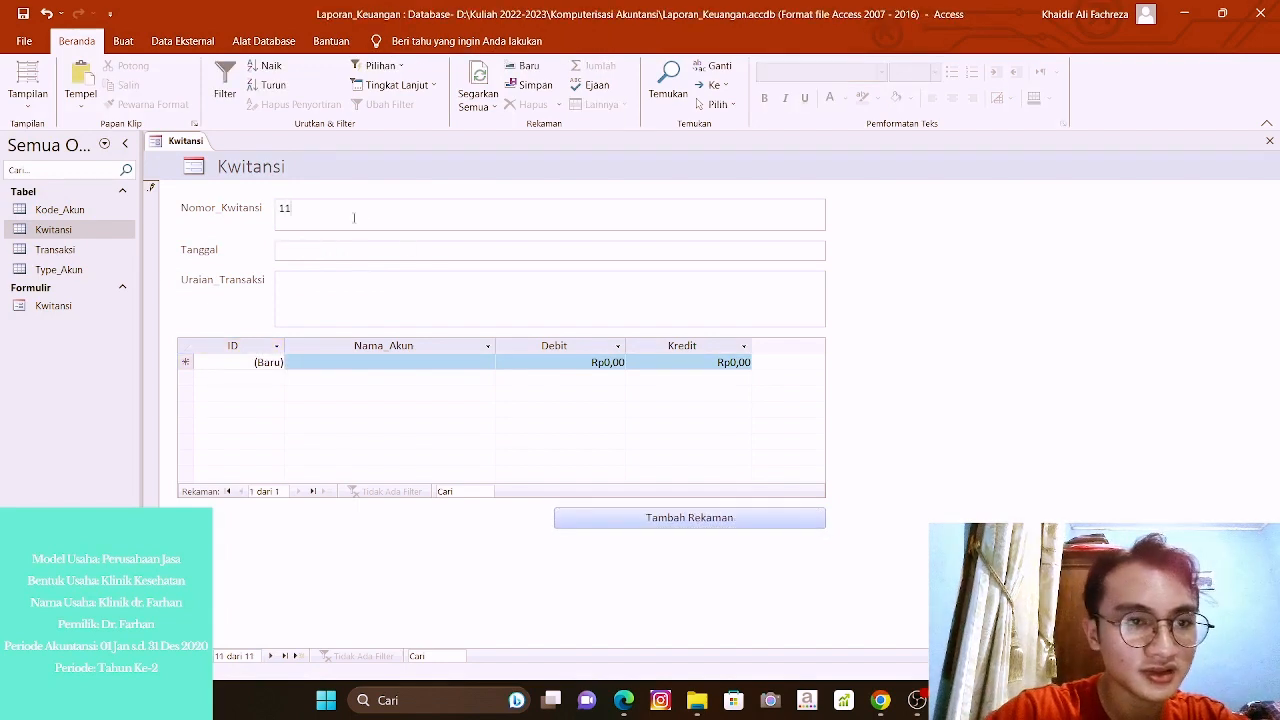
pyautogui.press('Tab')
pyautogui.write('1')
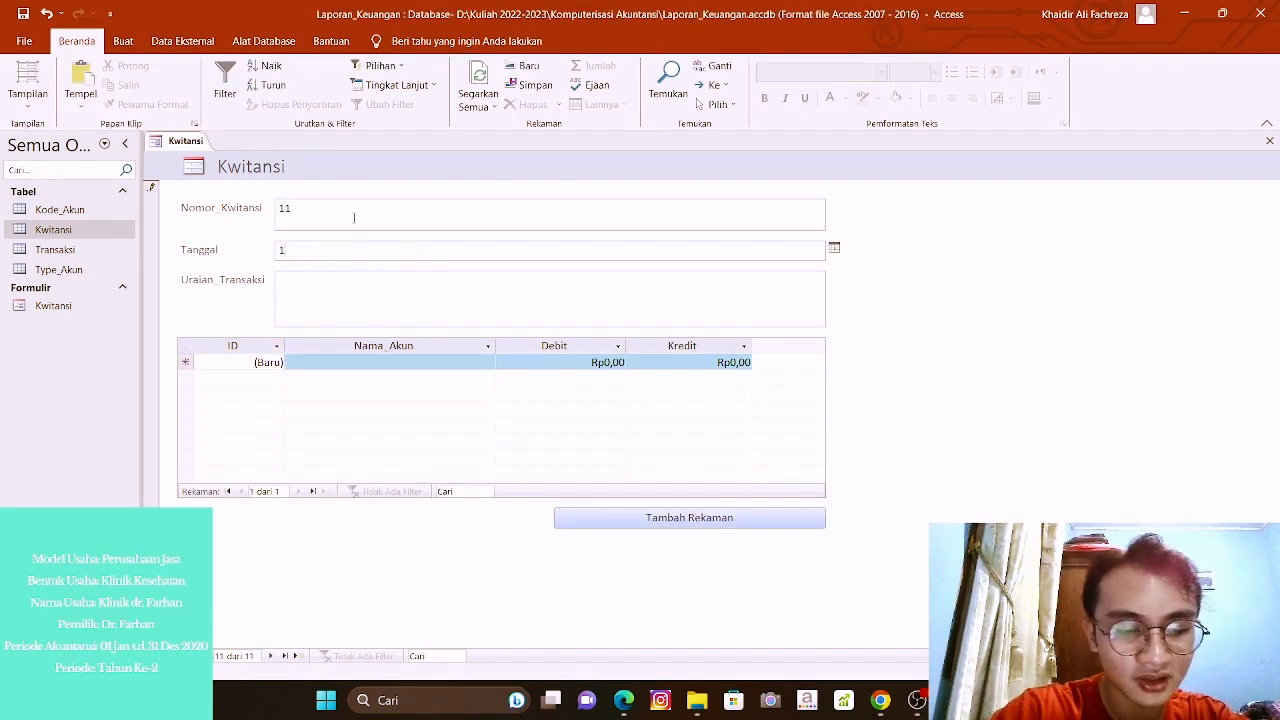
pyautogui.write('8 Ju')
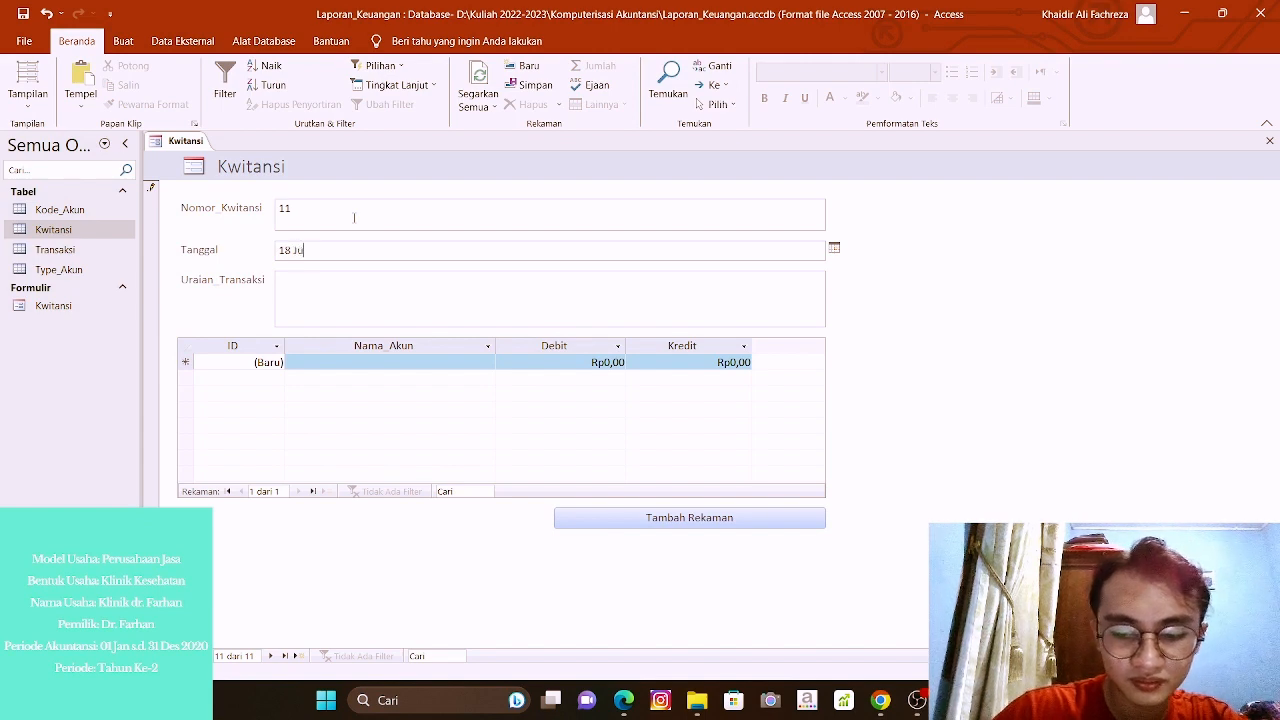
pyautogui.write('li 2020')
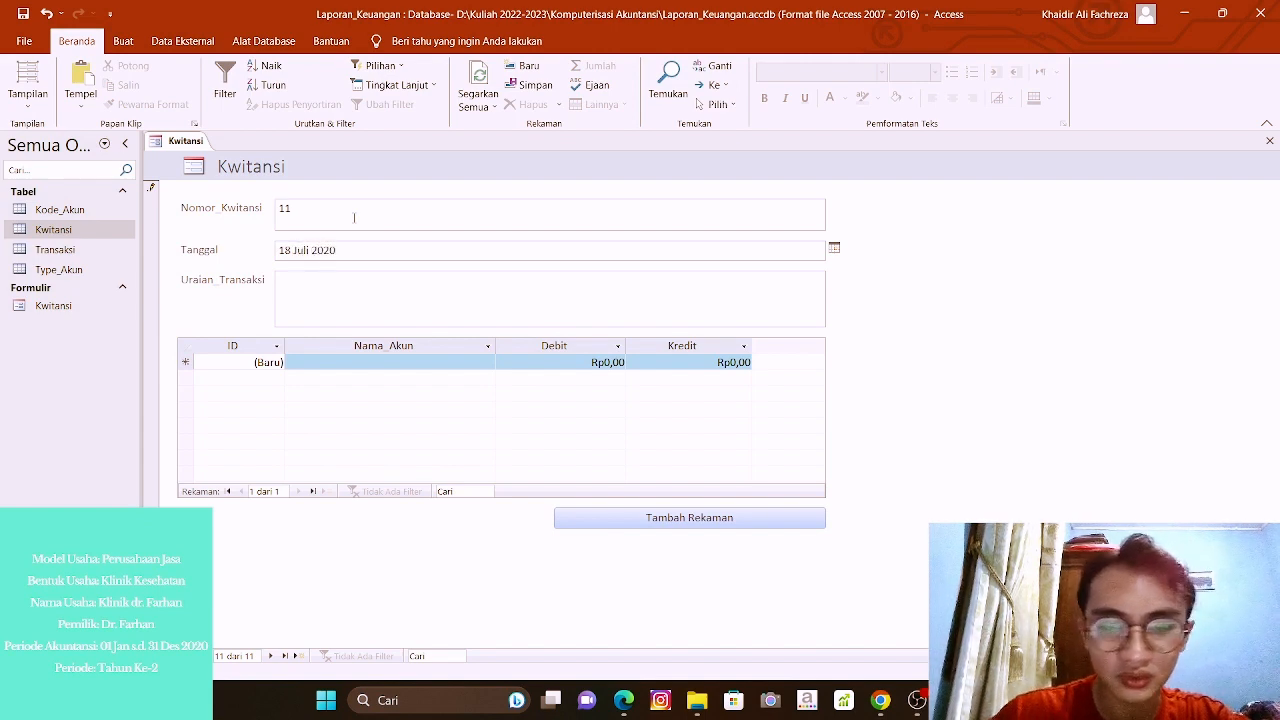
pyautogui.press('Tab')
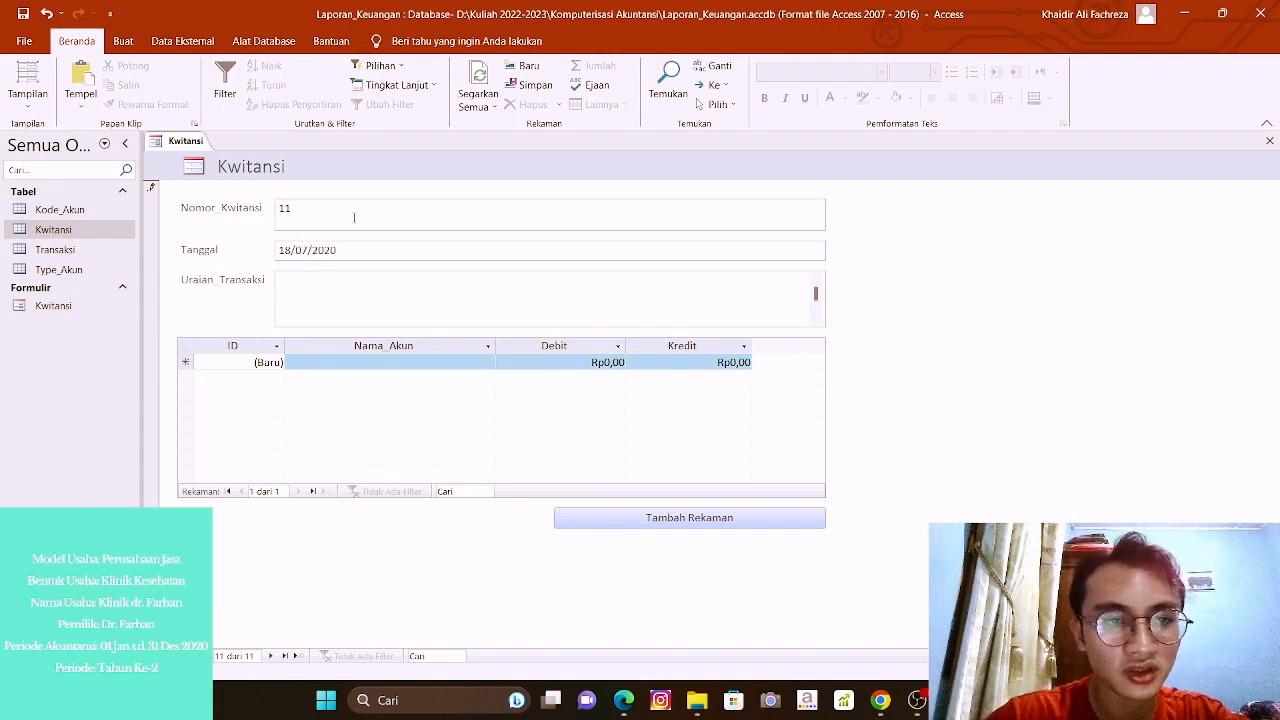
# Enter "Pembayaran Hutang" as the transaction description of receipt 11.
pyautogui.write('Pe')
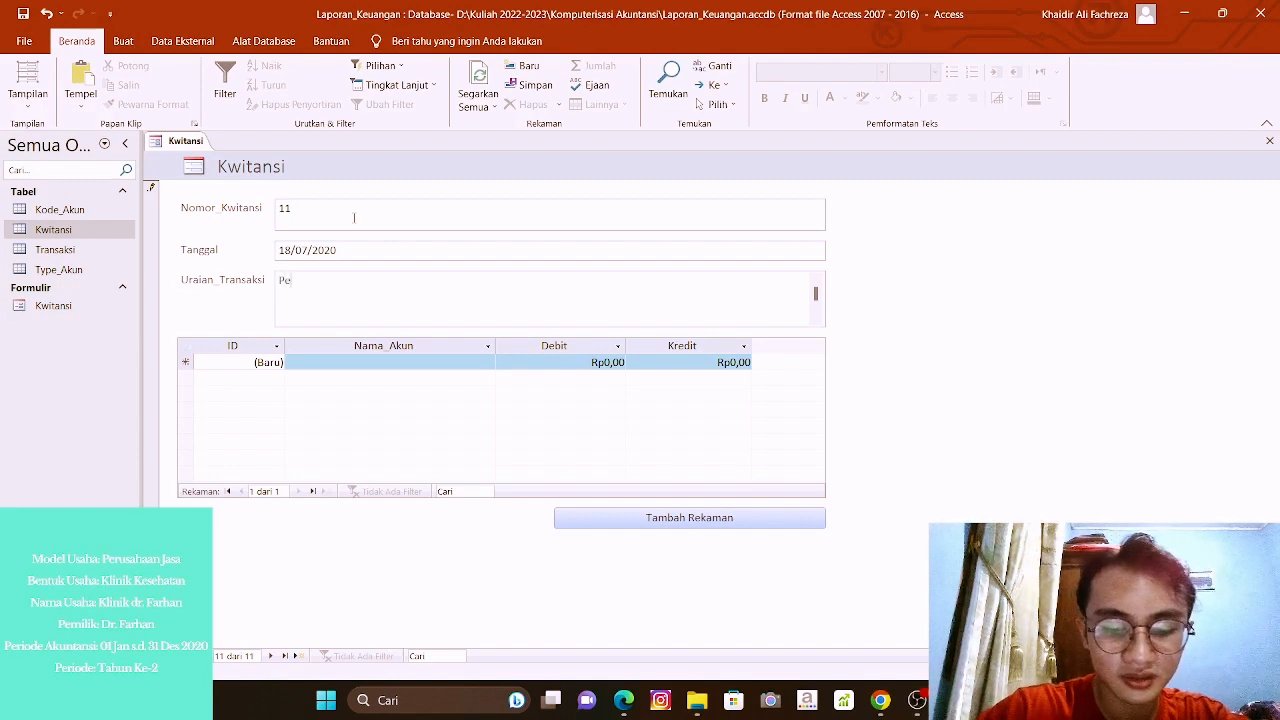
pyautogui.write('mbayaran')
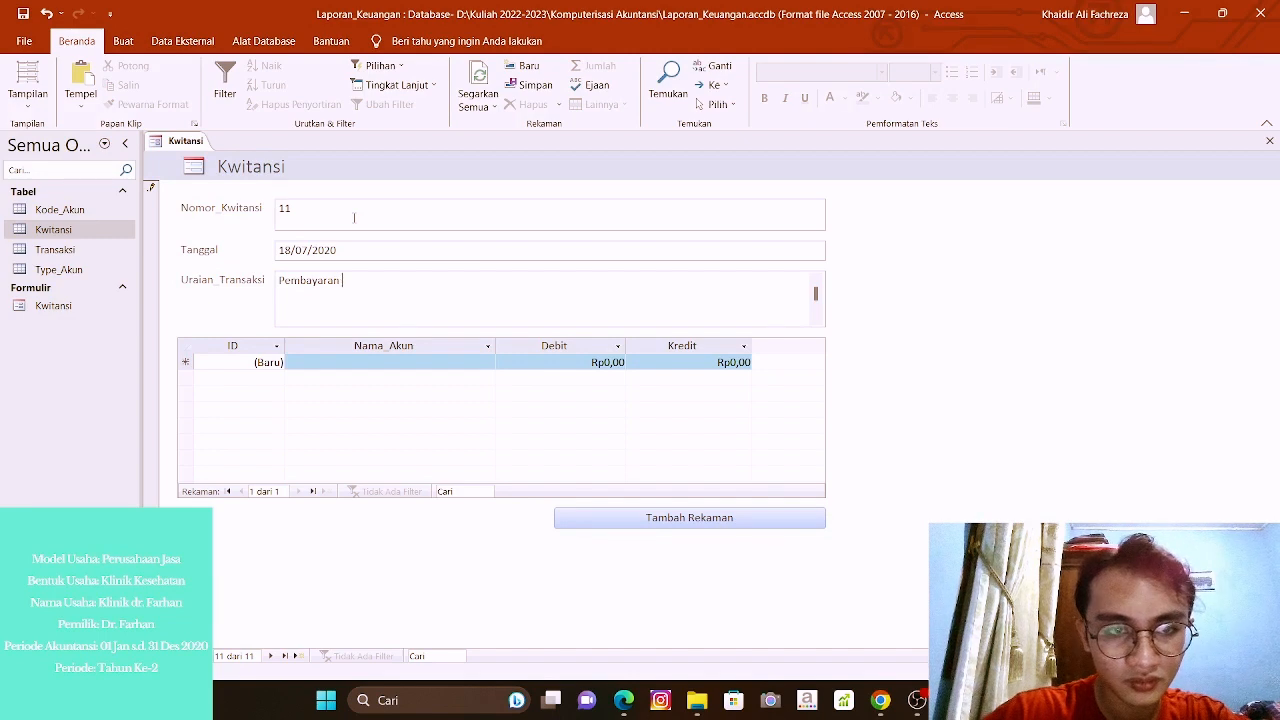
pyautogui.write(' beba')
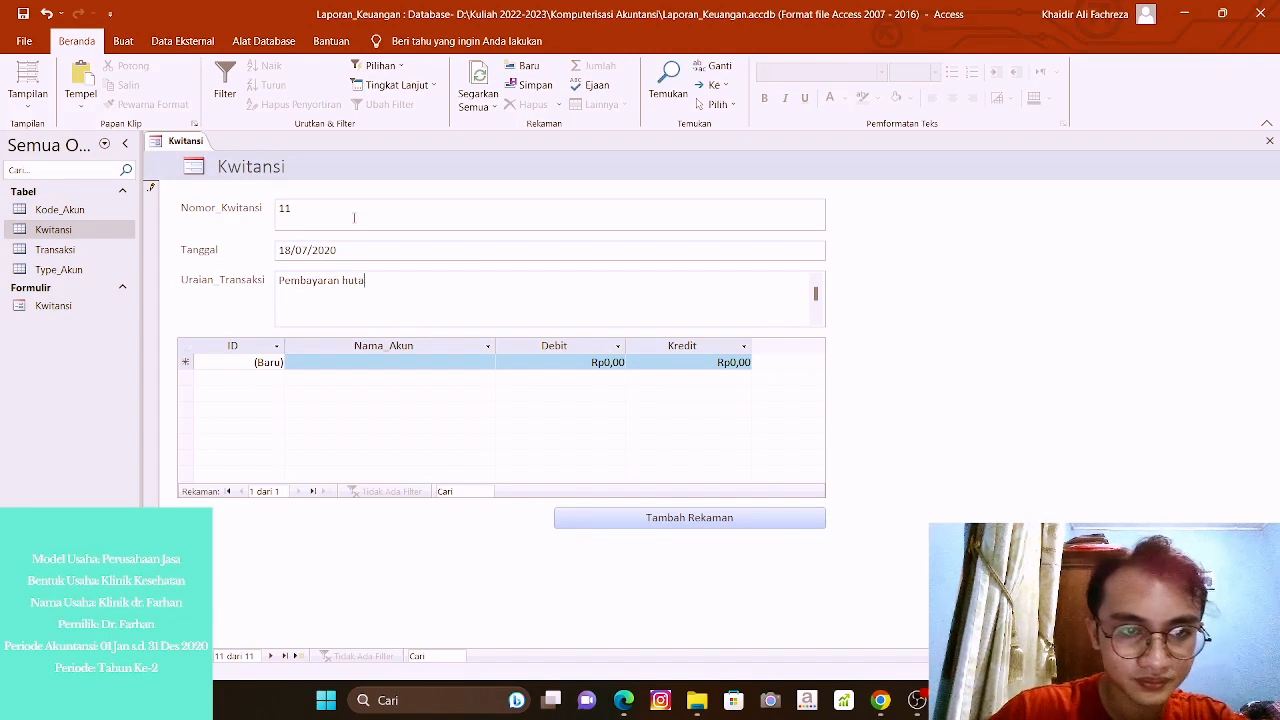
pyautogui.press('BackSpace')
pyautogui.press('BackSpace')
pyautogui.press('BackSpace')
pyautogui.press('BackSpace')
pyautogui.write('Hutang')
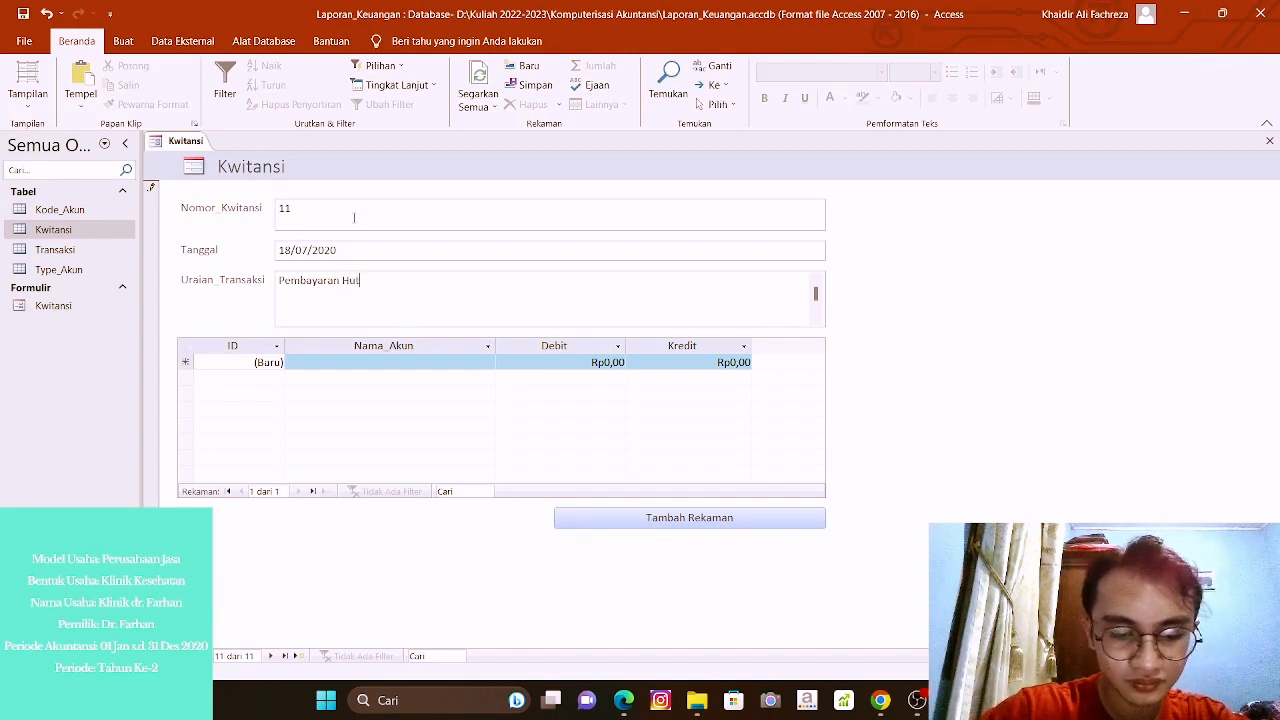
# Record a Hutang line with a debit of Rp50.000.000 in the account details of receipt 11.
pyautogui.click(408, 364)
pyautogui.click(487, 362)
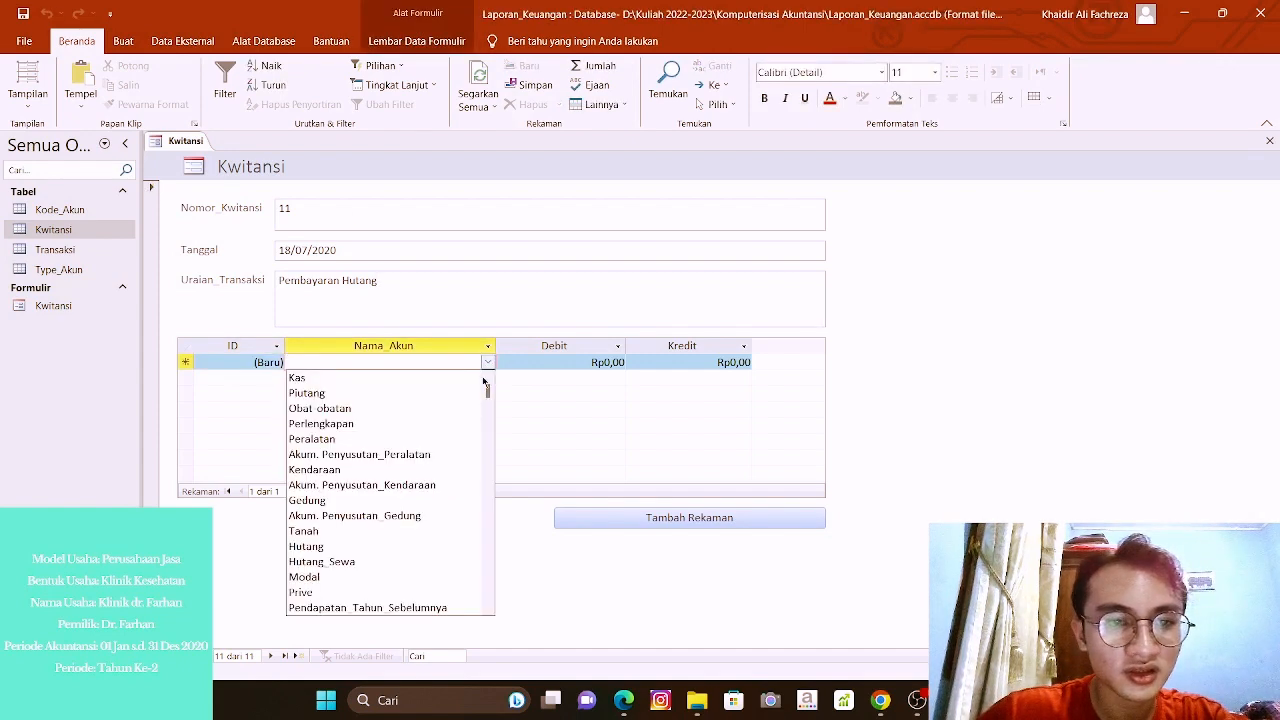
pyautogui.click(386, 546)
pyautogui.press('Tab')
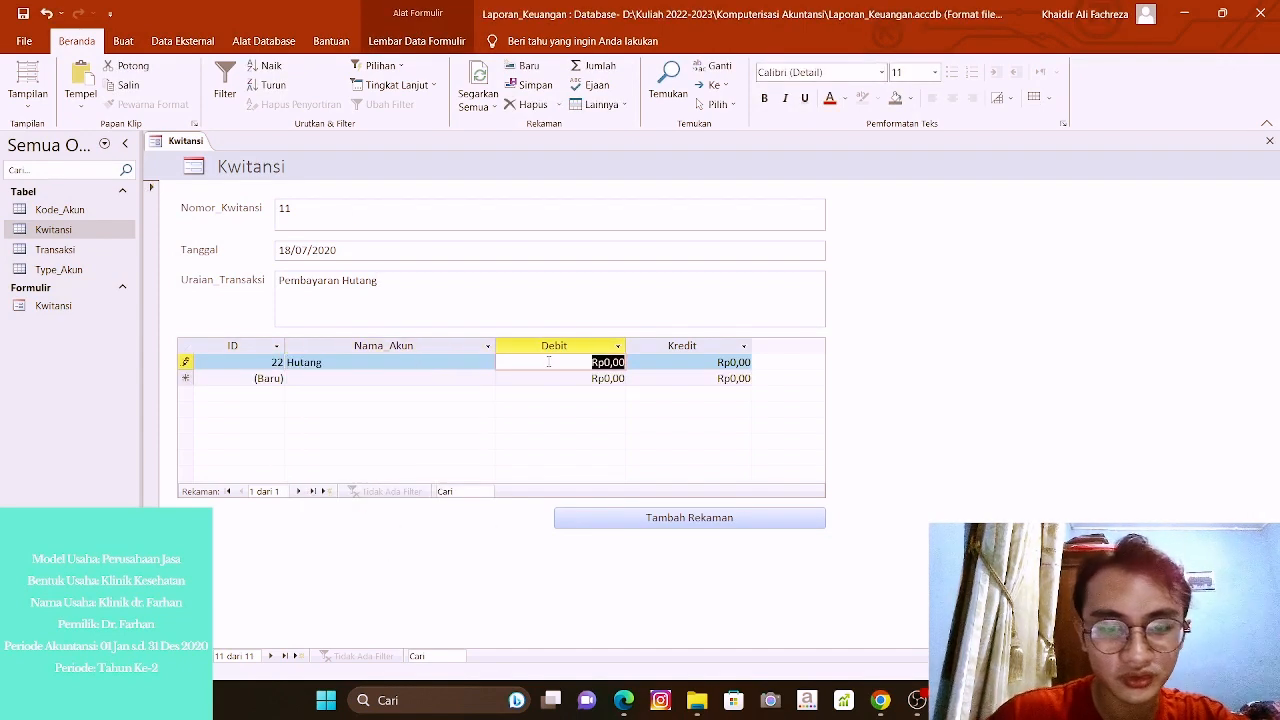
pyautogui.write('50.000.')
pyautogui.write('0000000')
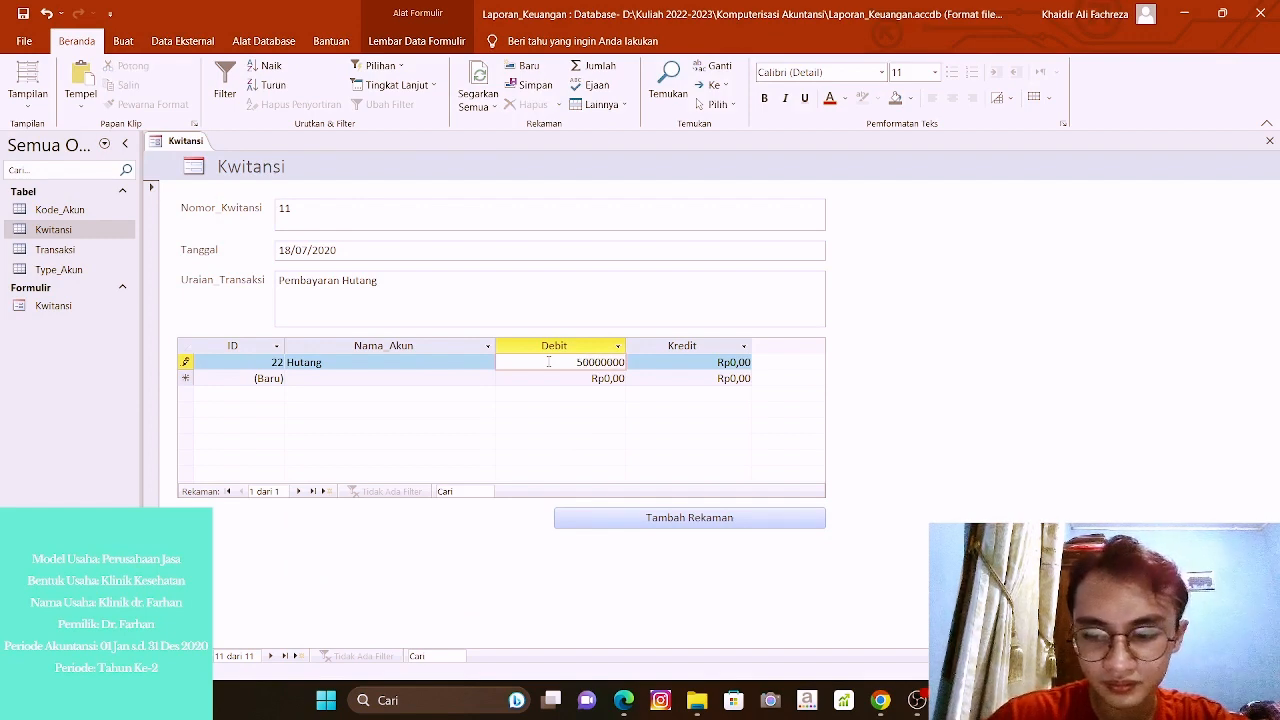
pyautogui.press('Tab')
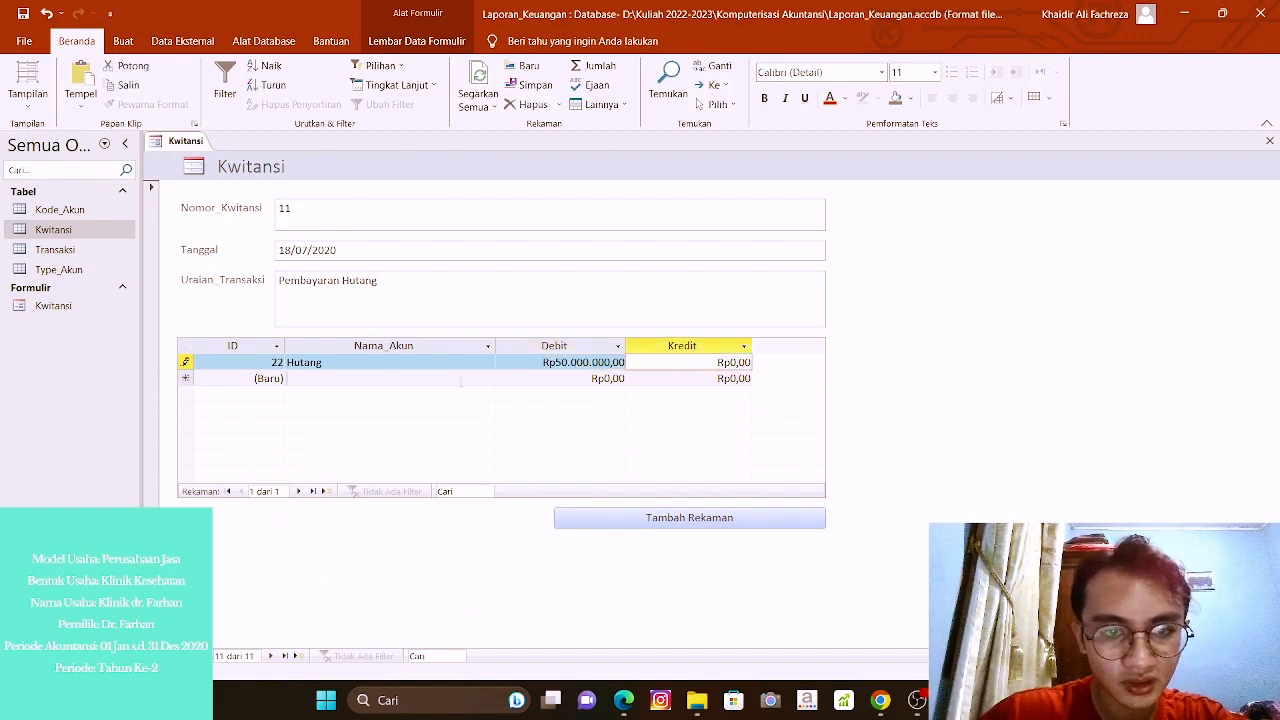
# Add a Kas line with a credit of Rp50.000.000 to the account details of receipt 11.
pyautogui.press('Tab')
pyautogui.write('Ka')
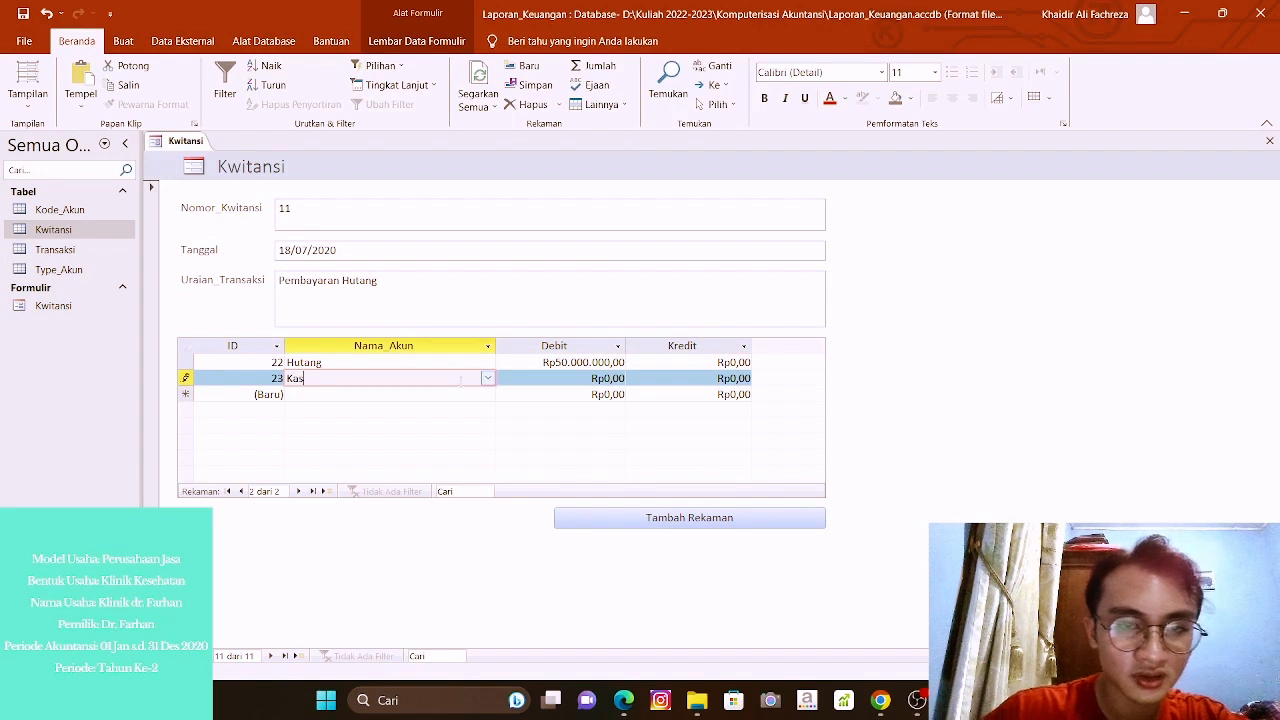
pyautogui.write('s')
pyautogui.click(655, 380)
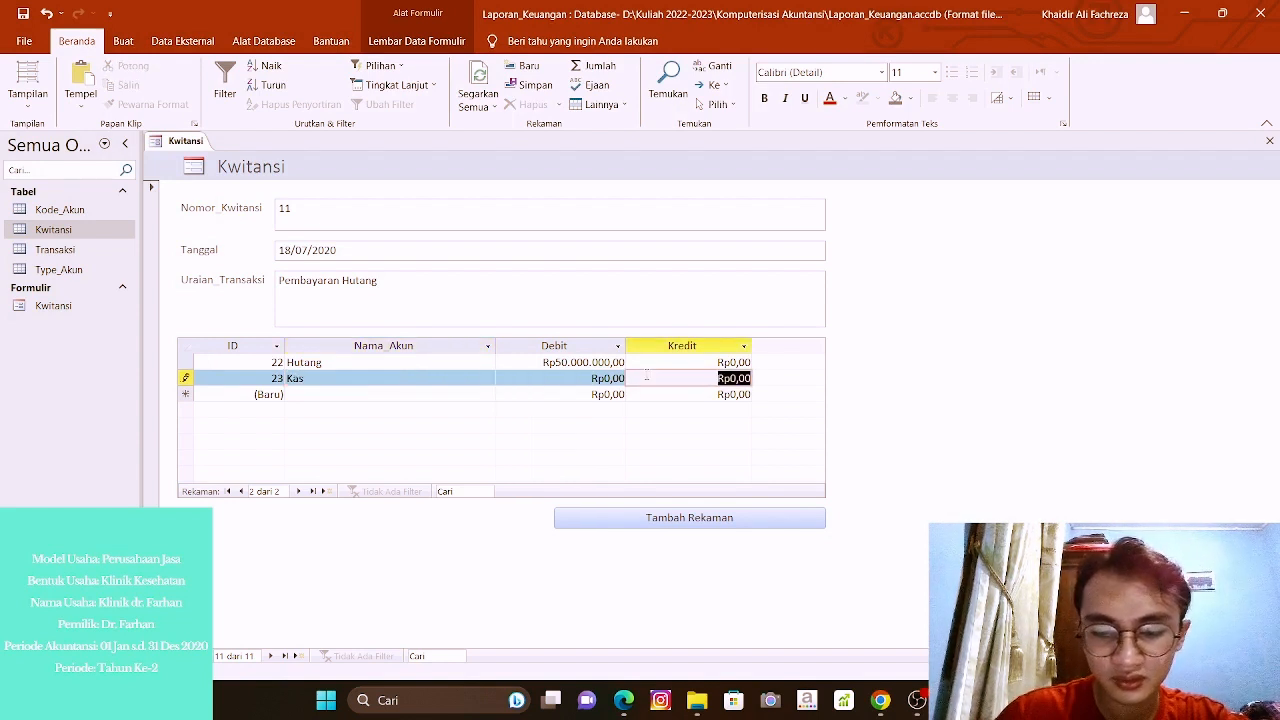
pyautogui.write('50.000.0')
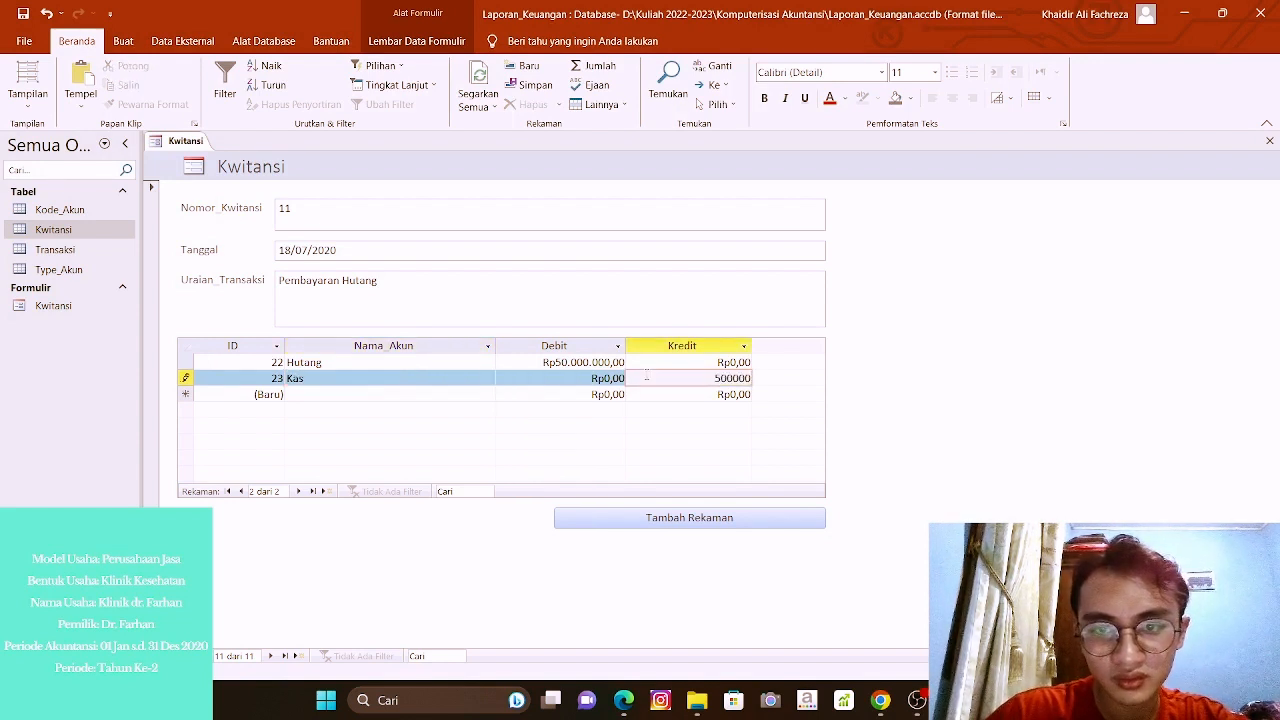
pyautogui.write('00')
pyautogui.press('Tab')
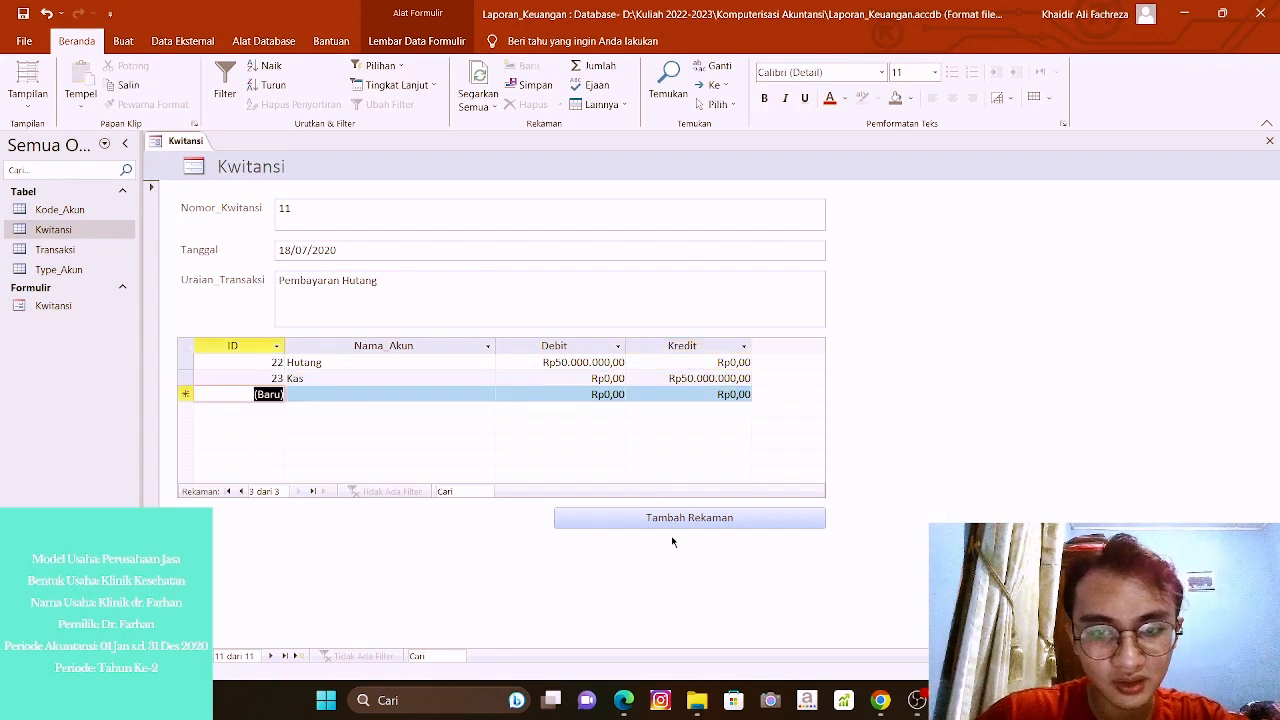
# Add a new receipt record with Nomor_Kwitansi 12 and the date 18 Juli 2020.
pyautogui.click(672, 519)
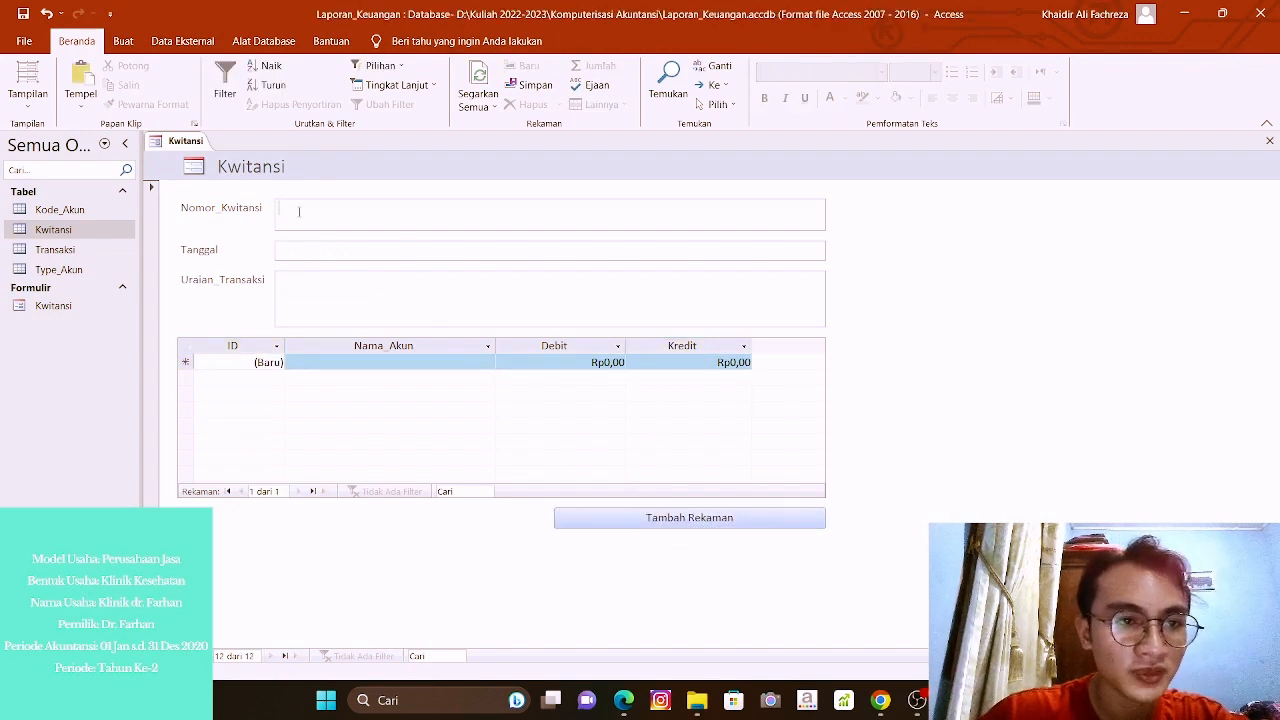
pyautogui.write('12')
pyautogui.press('Tab')
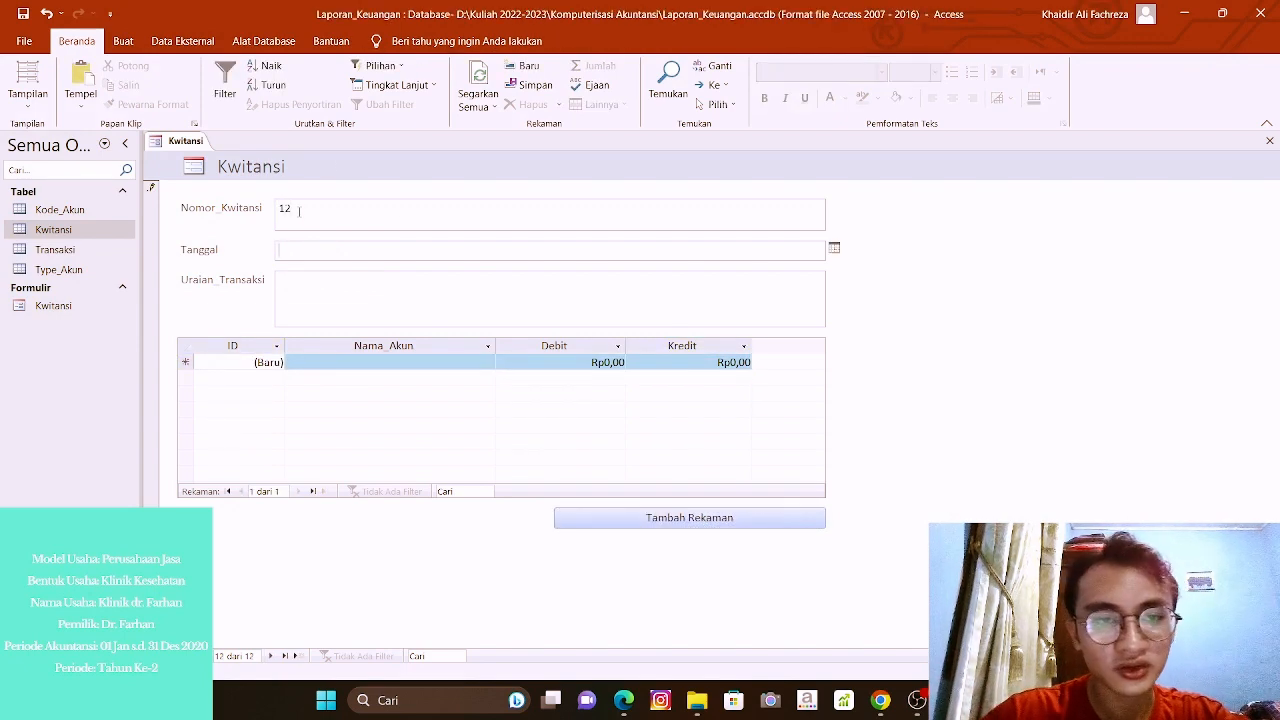
pyautogui.write('18')
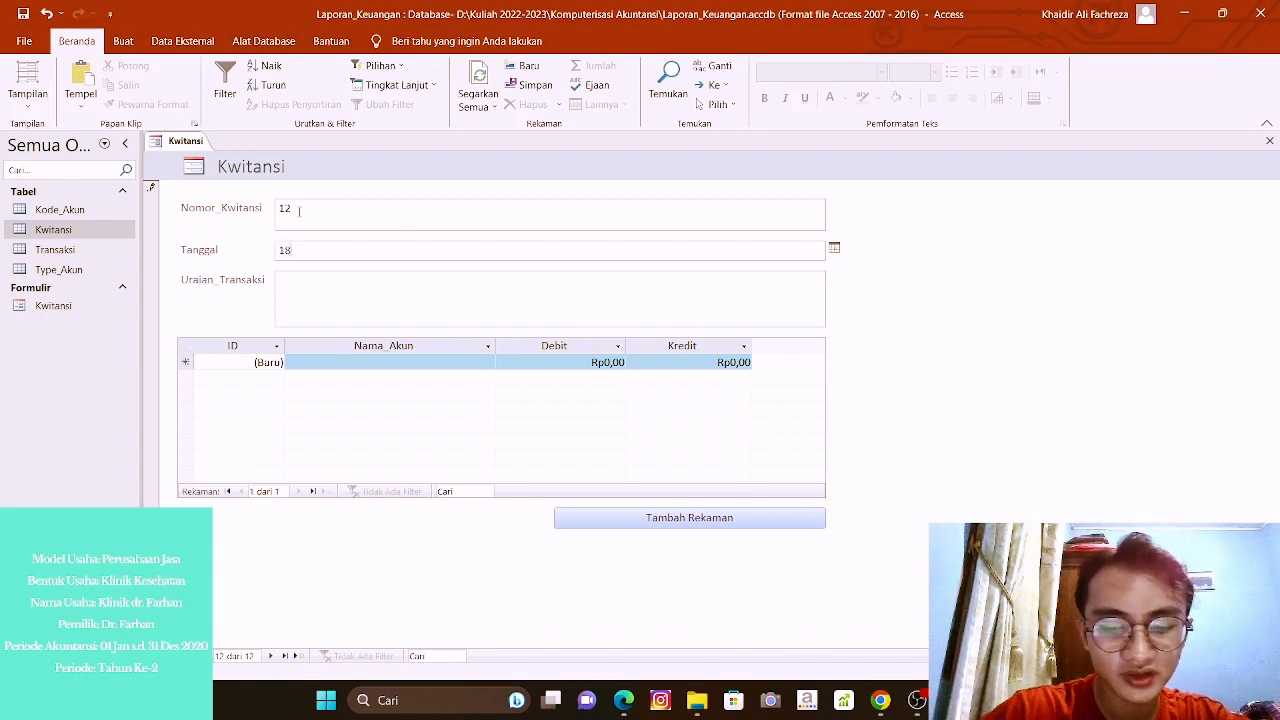
pyautogui.write(' juli')
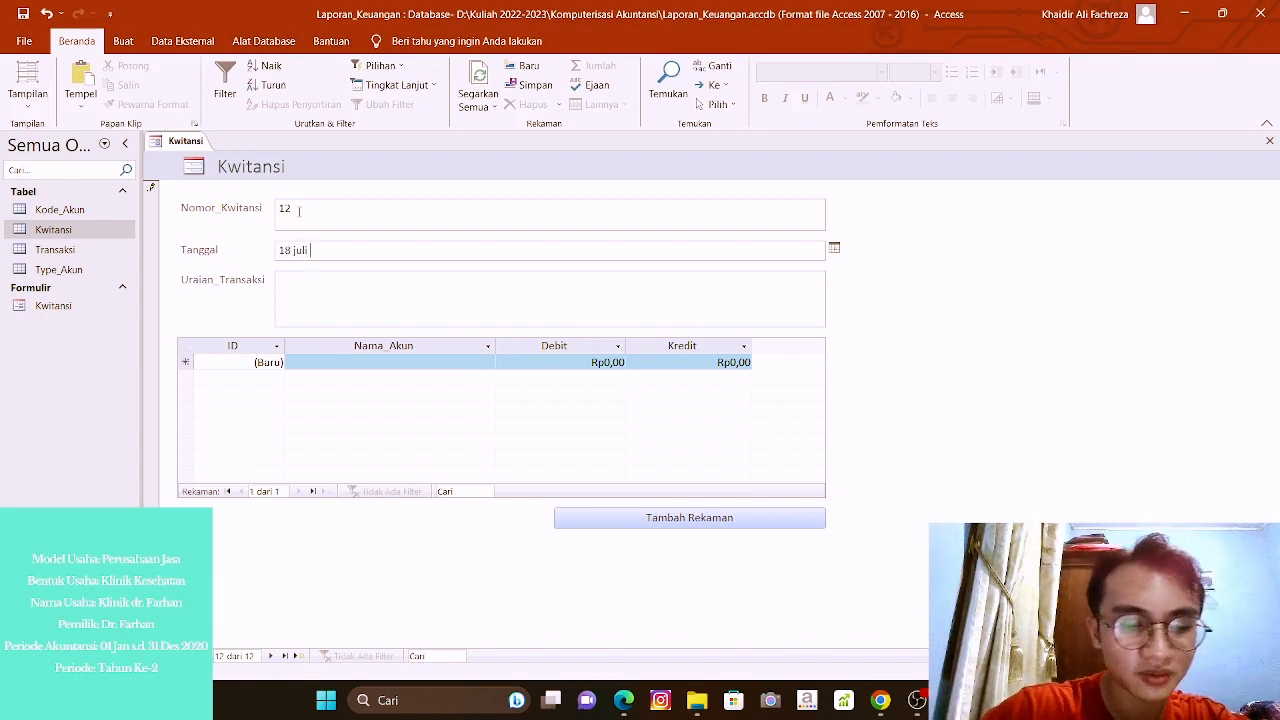
pyautogui.write(' 2020')
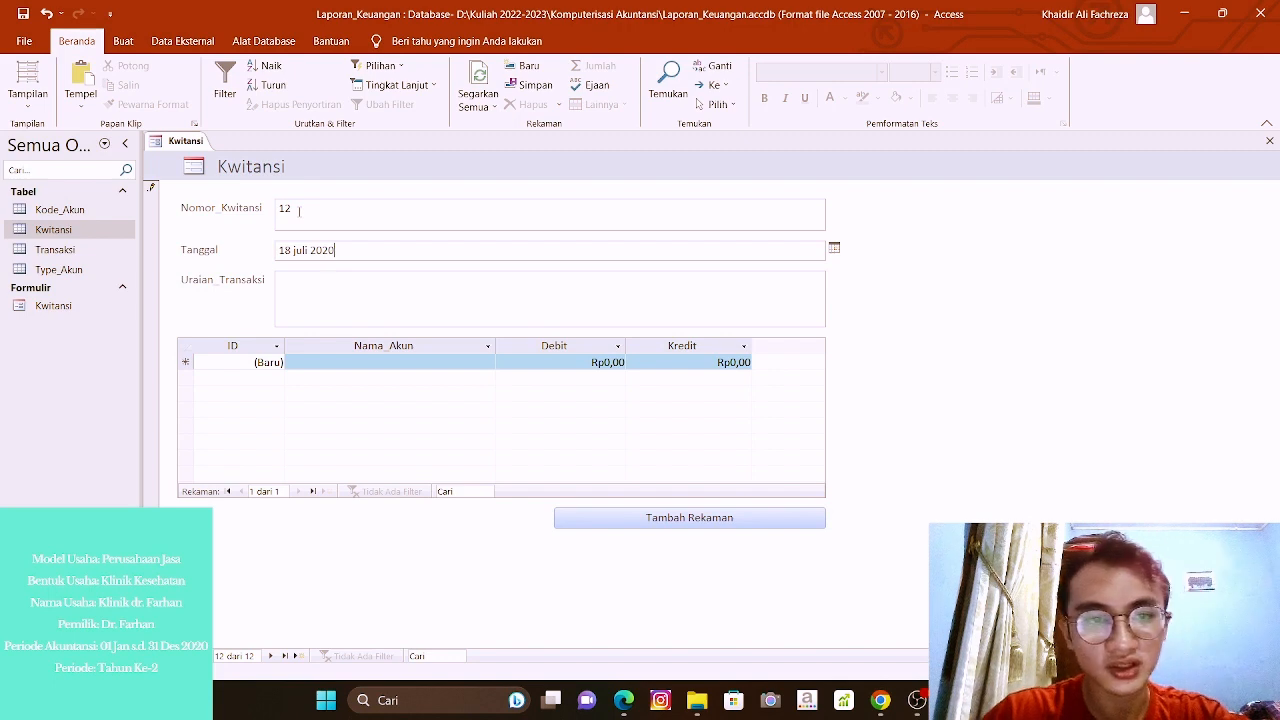
pyautogui.press('Tab')
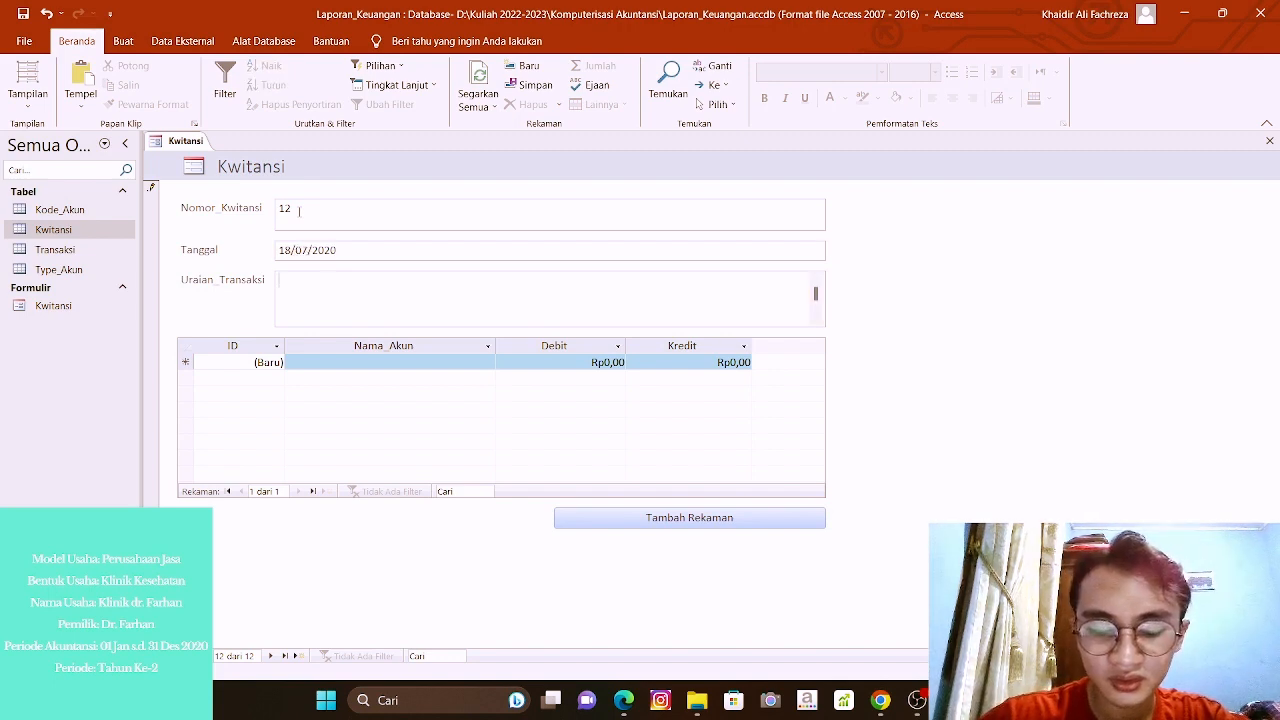
# Enter "Pelunasan Piutang Pada tanggal 20/05/20" as the transaction description of receipt 12.
pyautogui.write('Pel')
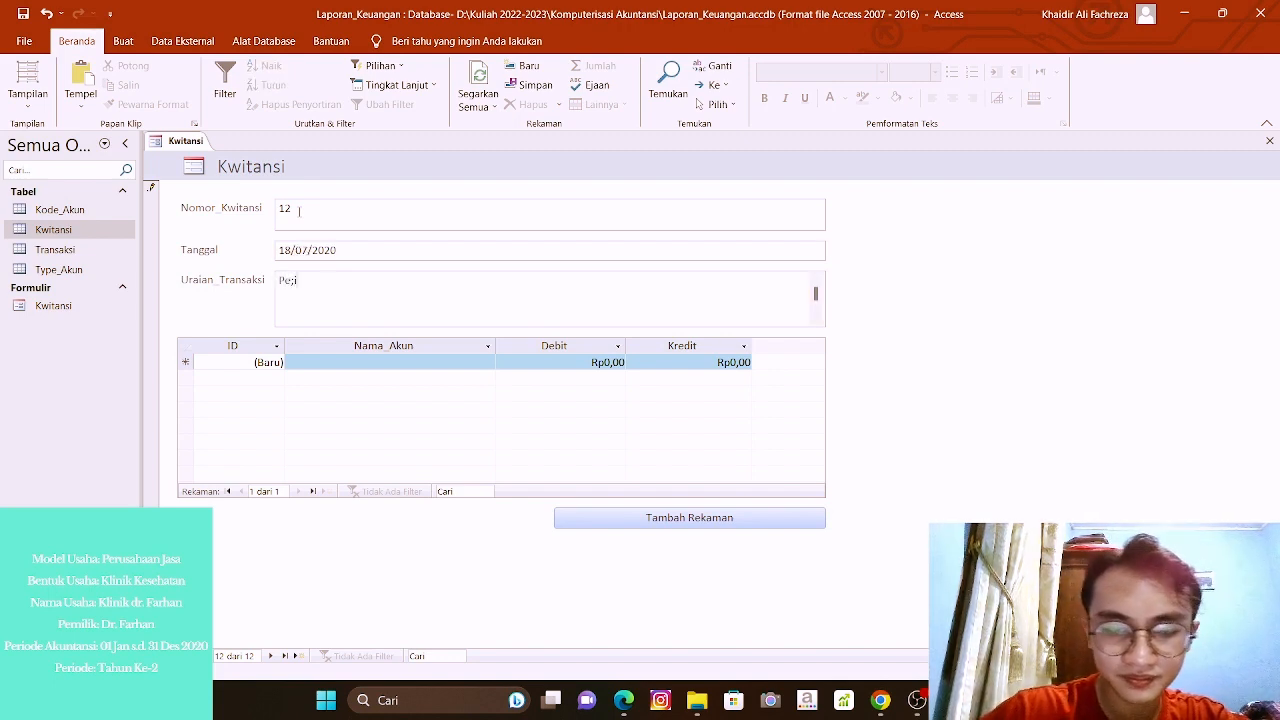
pyautogui.press('BackSpace')
pyautogui.write('luna')
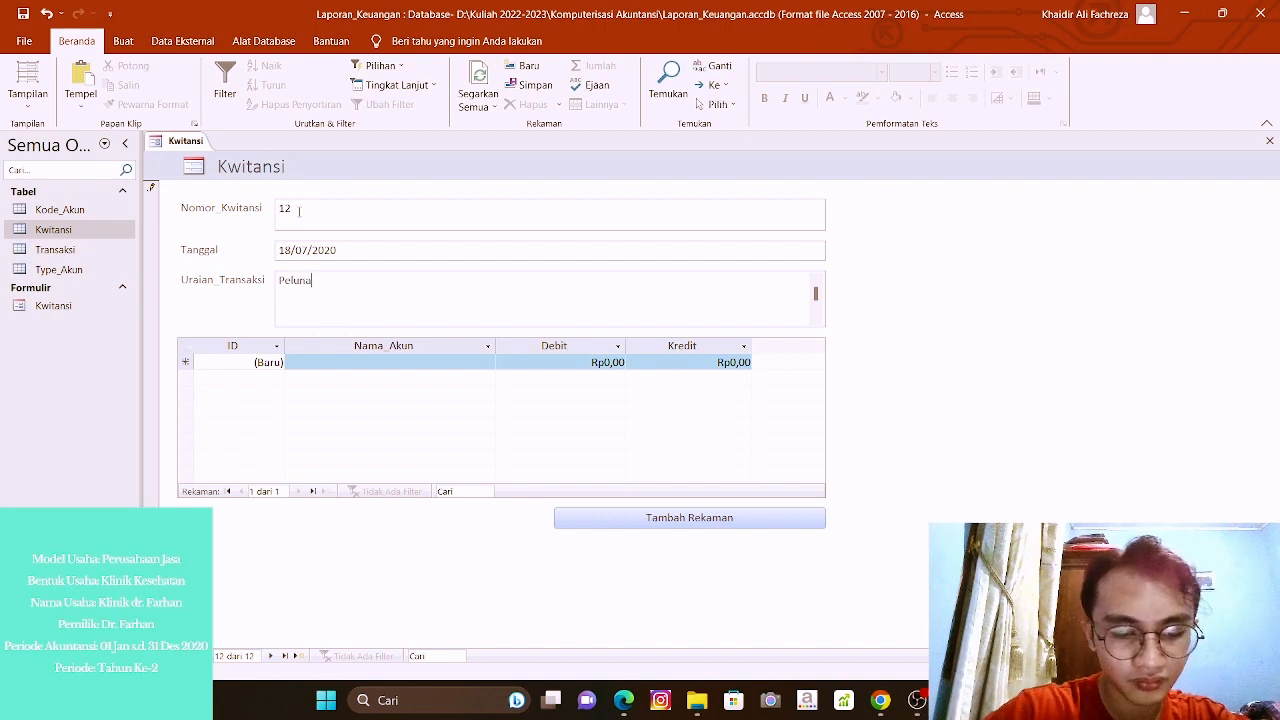
pyautogui.write('san')
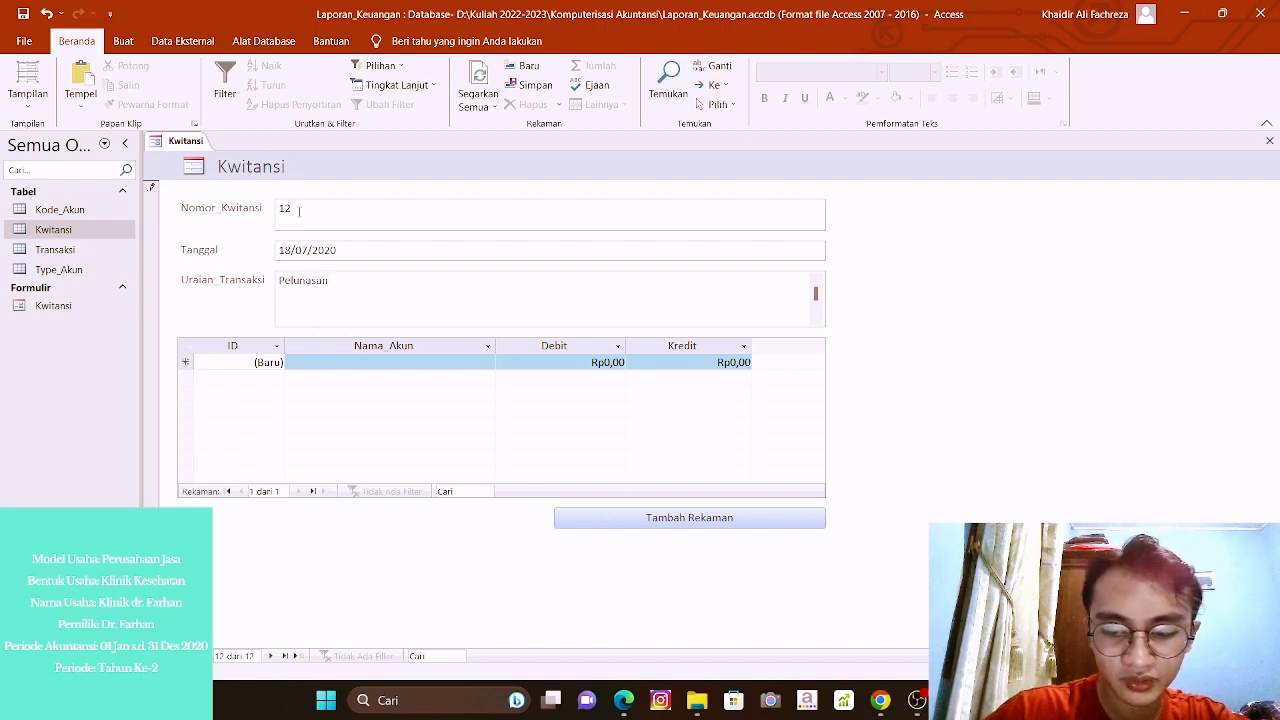
pyautogui.write(' Piu')
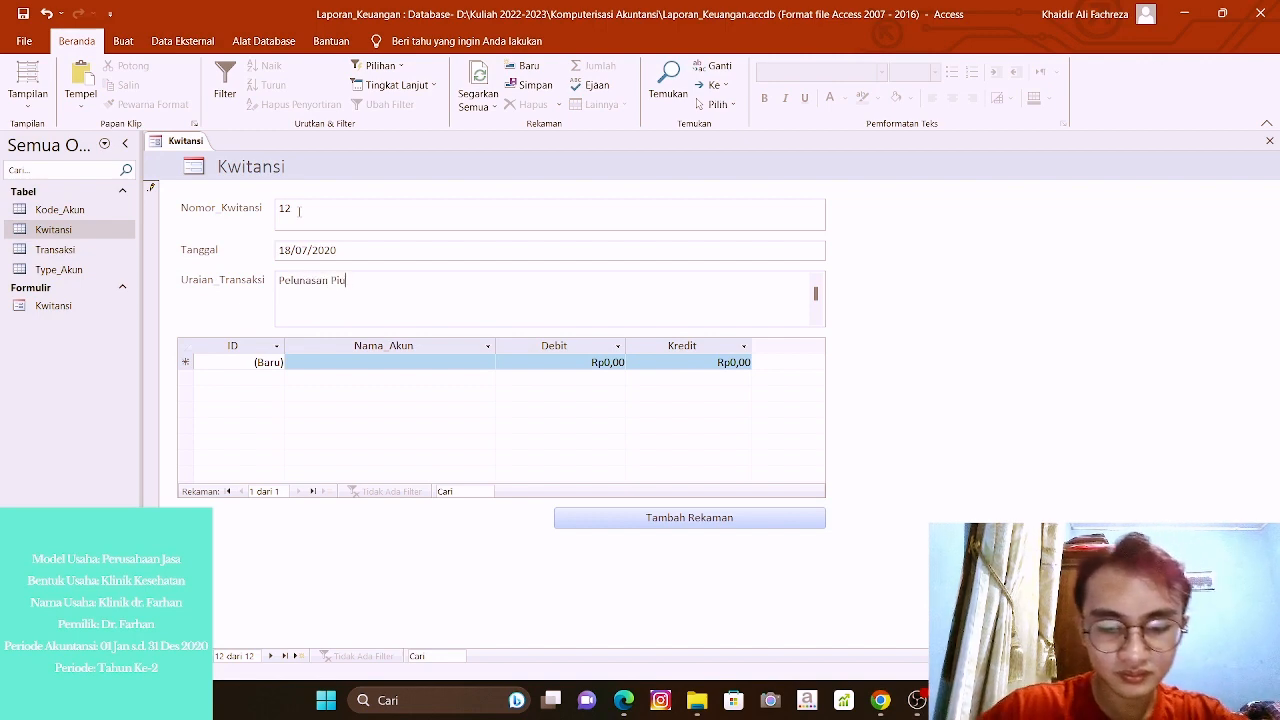
pyautogui.write('tang Pad')
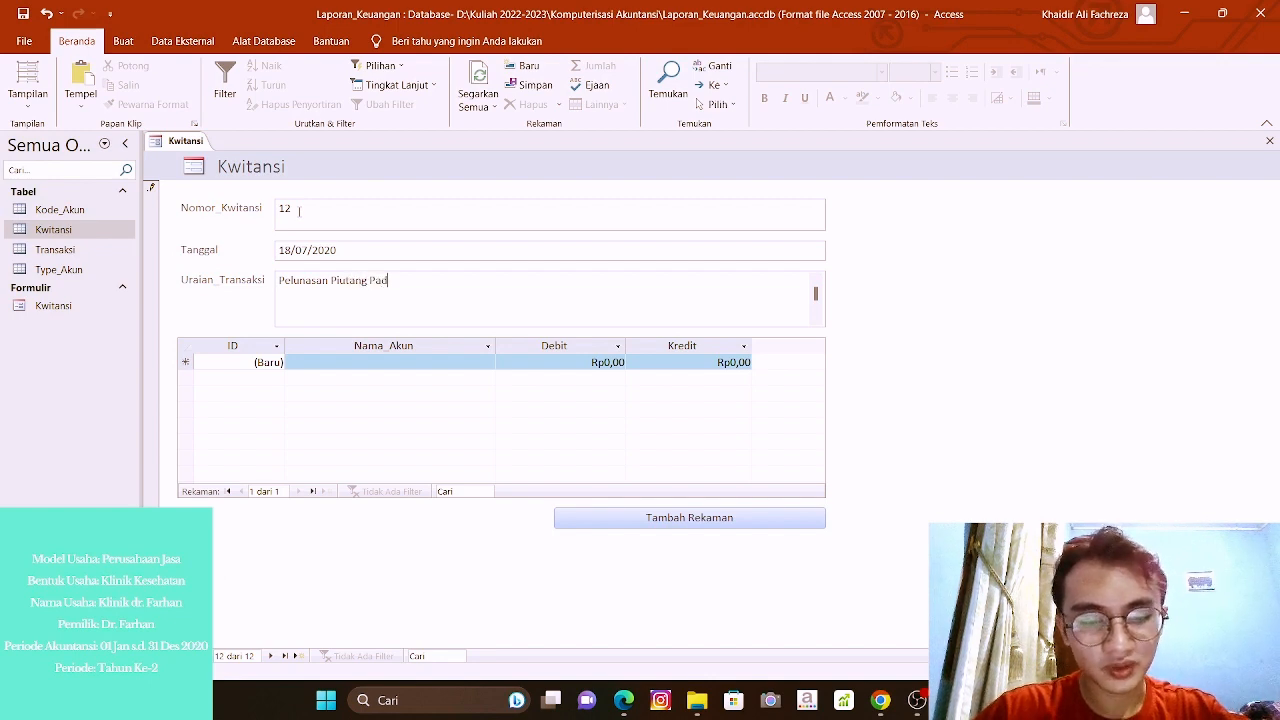
pyautogui.write('a tan')
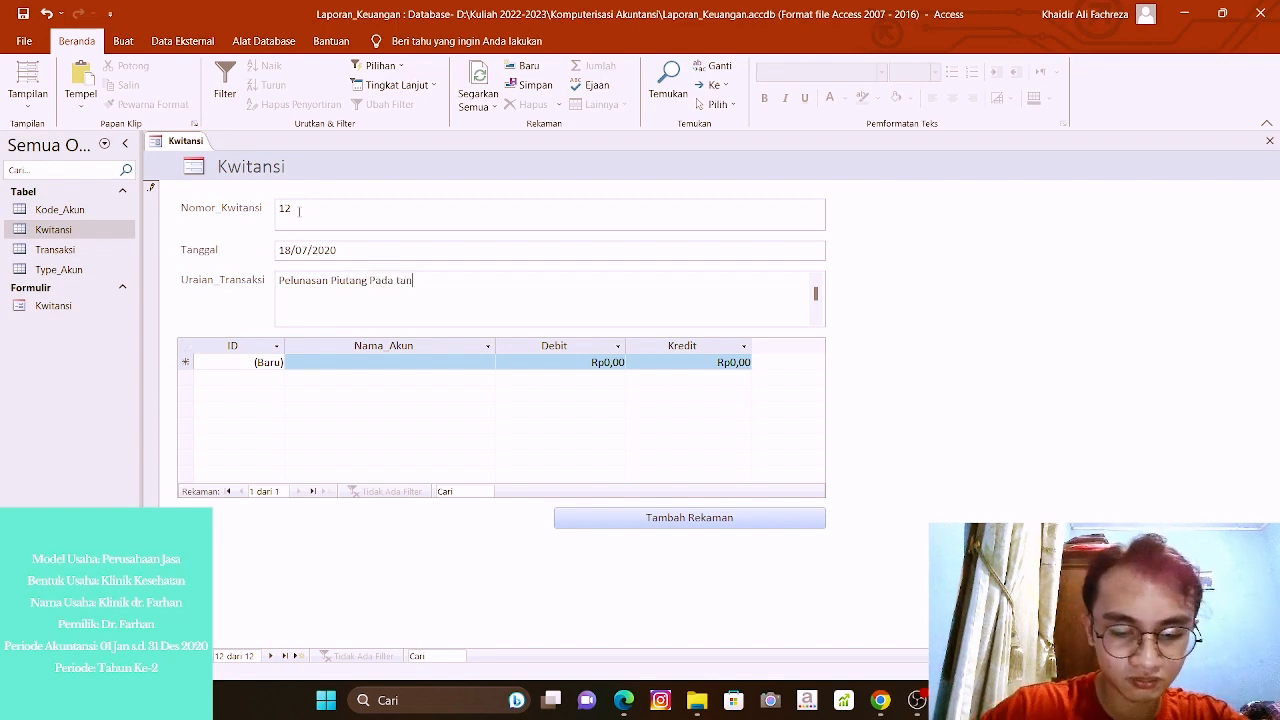
pyautogui.write('ggal 2')
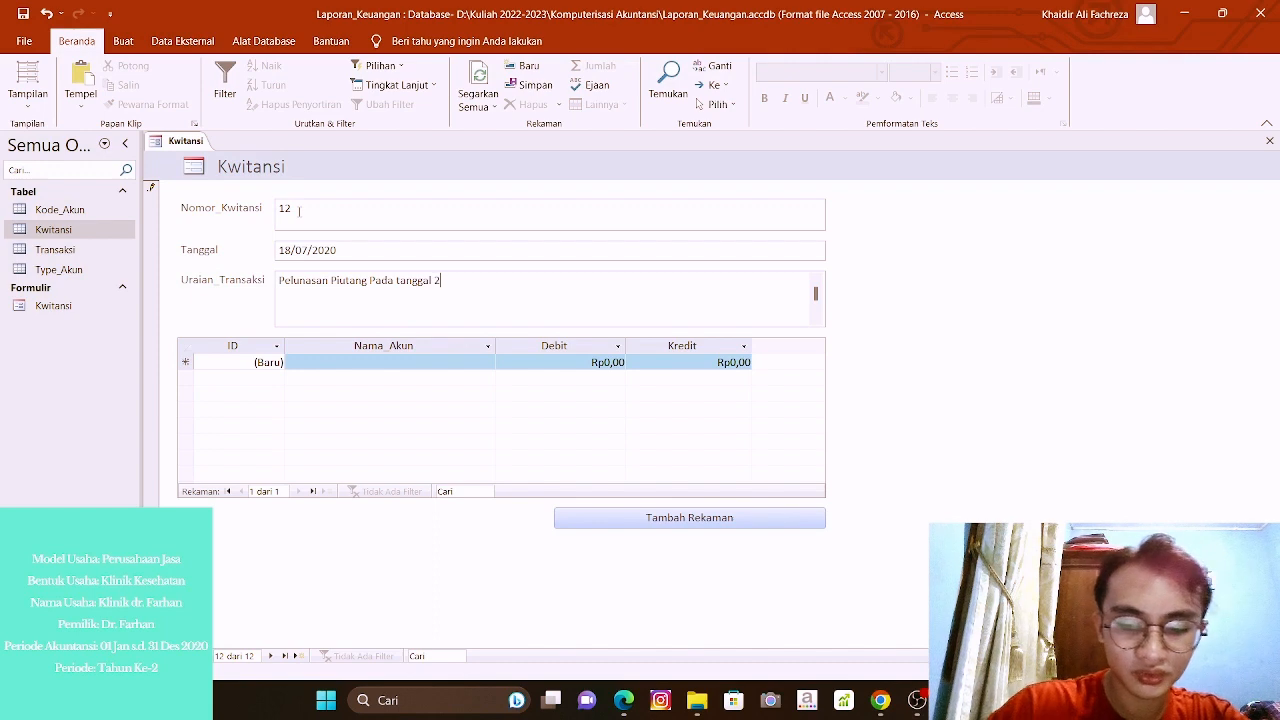
pyautogui.write('0/0')
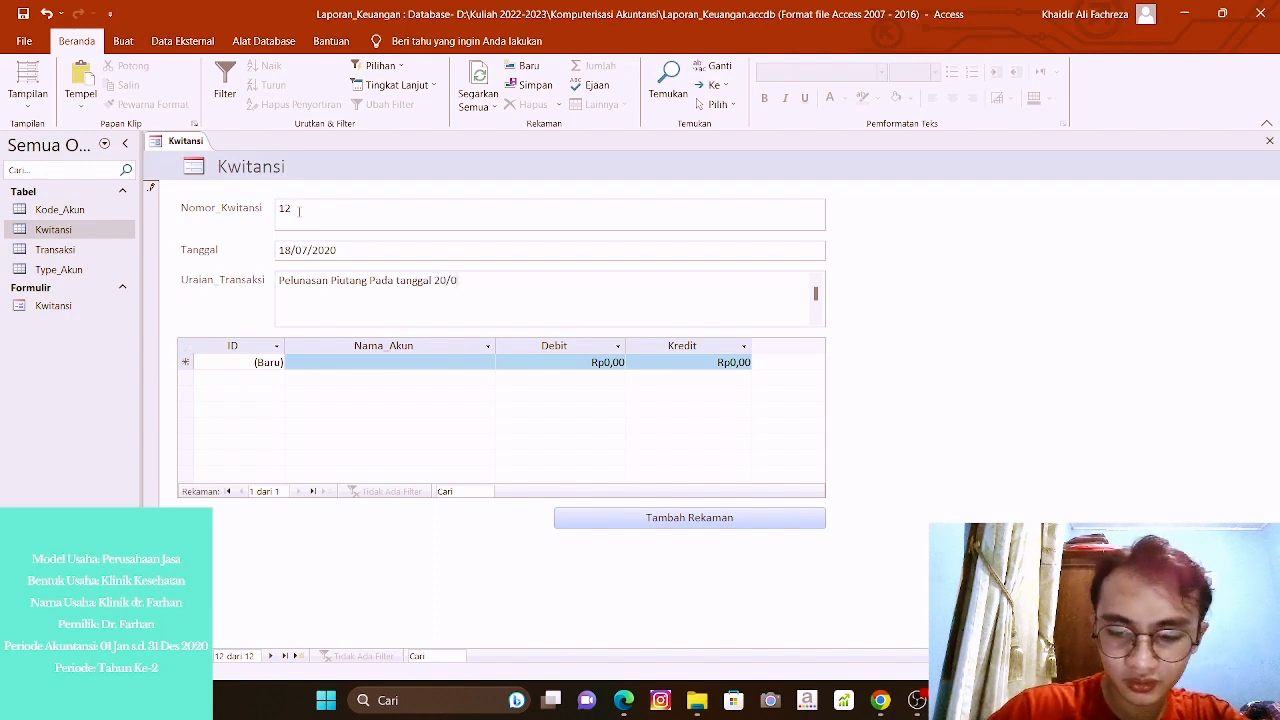
pyautogui.write('5/2')
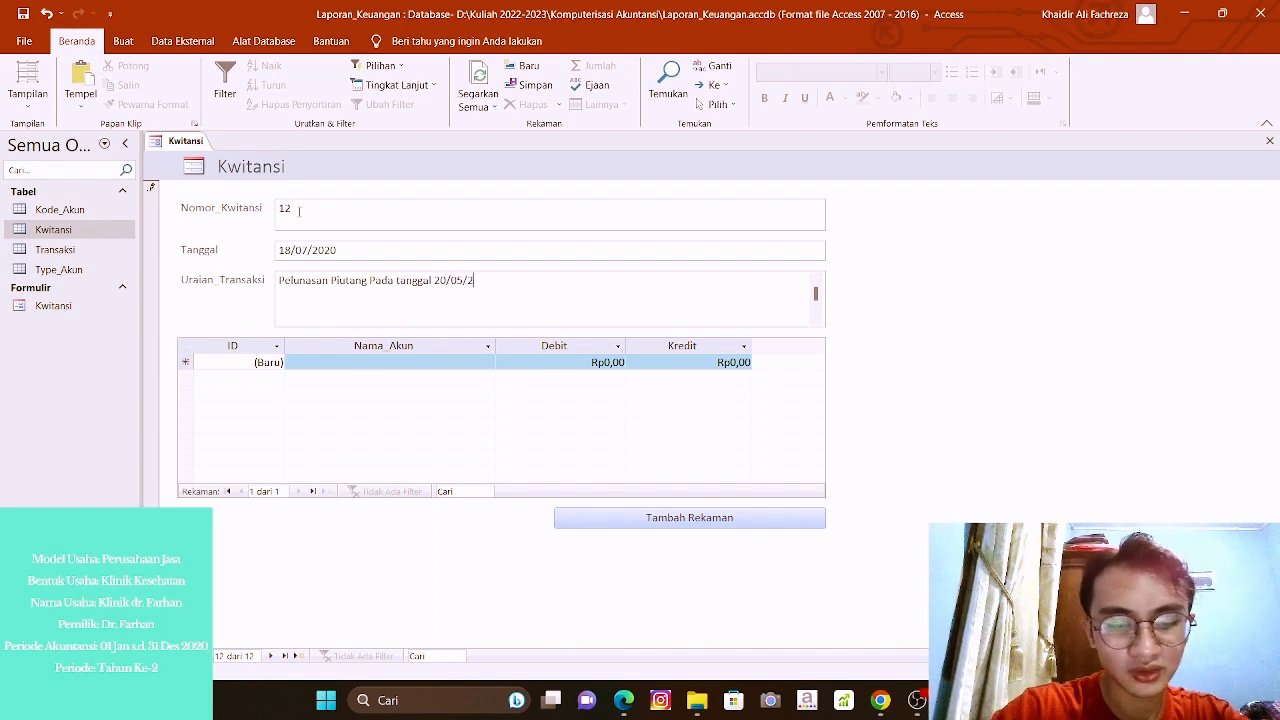
pyautogui.write('0')
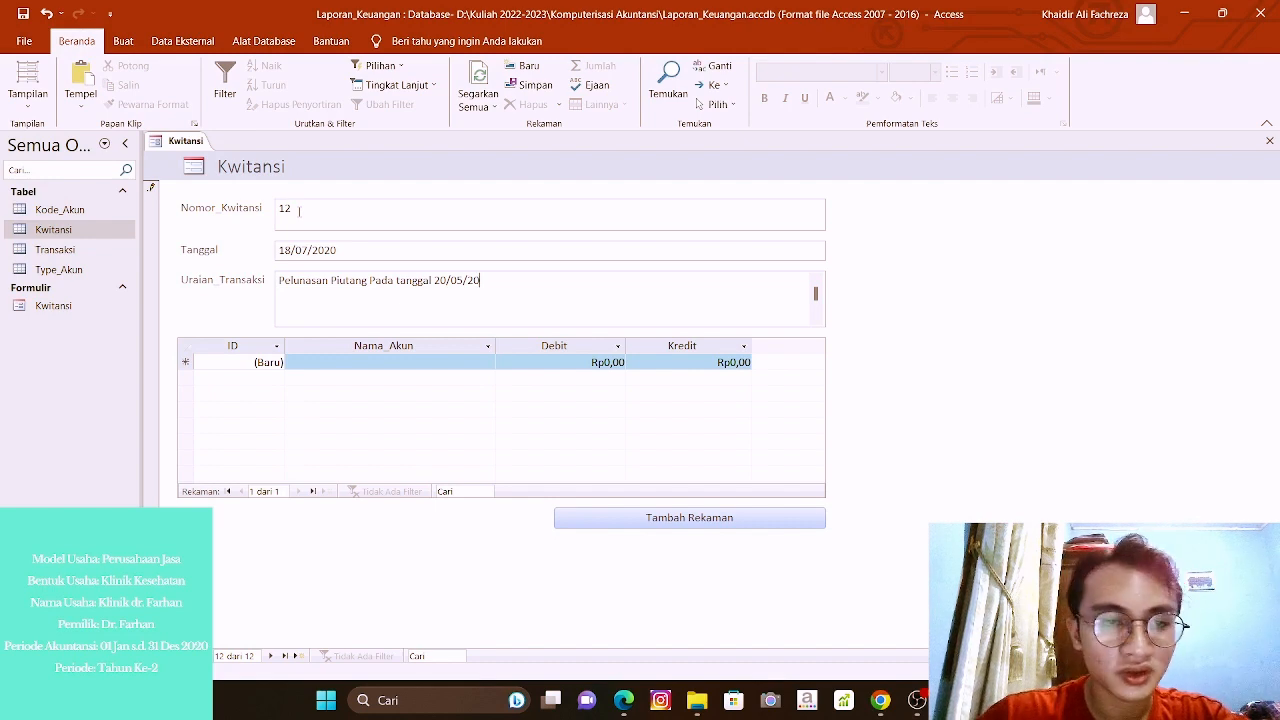
# Record a Kas line with a debit of Rp180.000.000 in the account details of receipt 12.
pyautogui.click(414, 363)
pyautogui.click(487, 363)
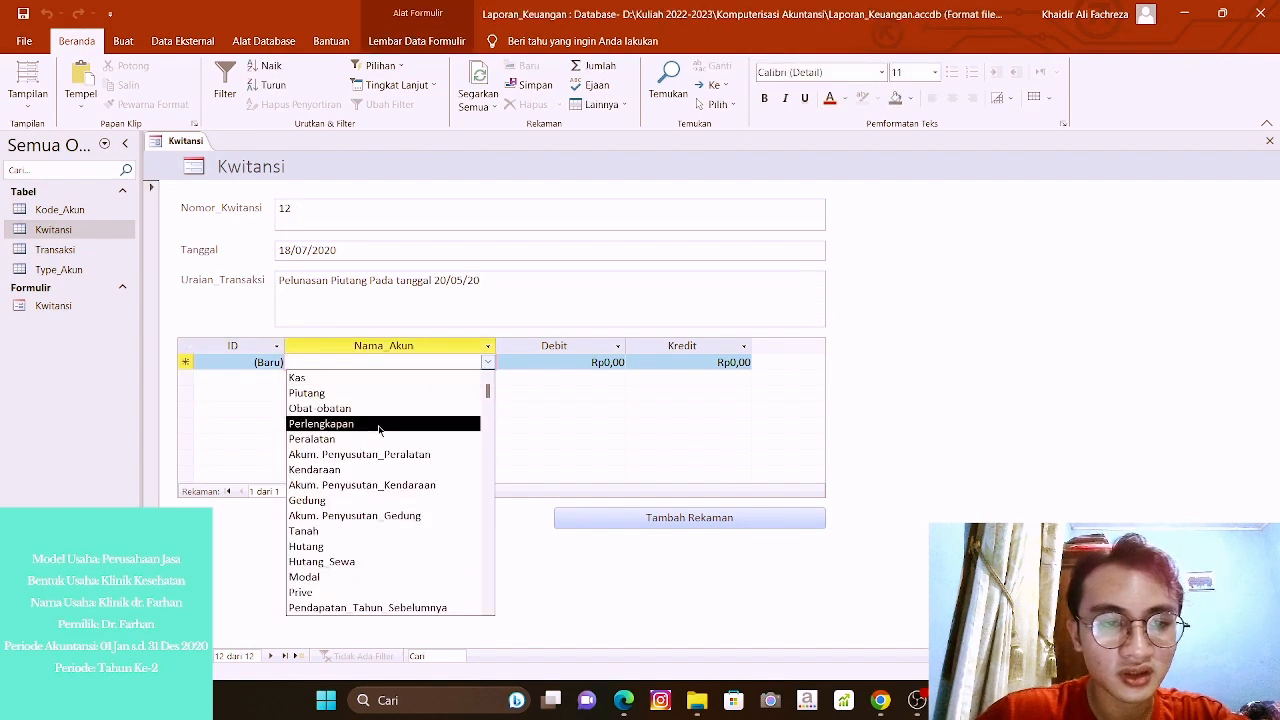
pyautogui.scroll(-1, 401, 472)
pyautogui.scroll(2, 380, 485)
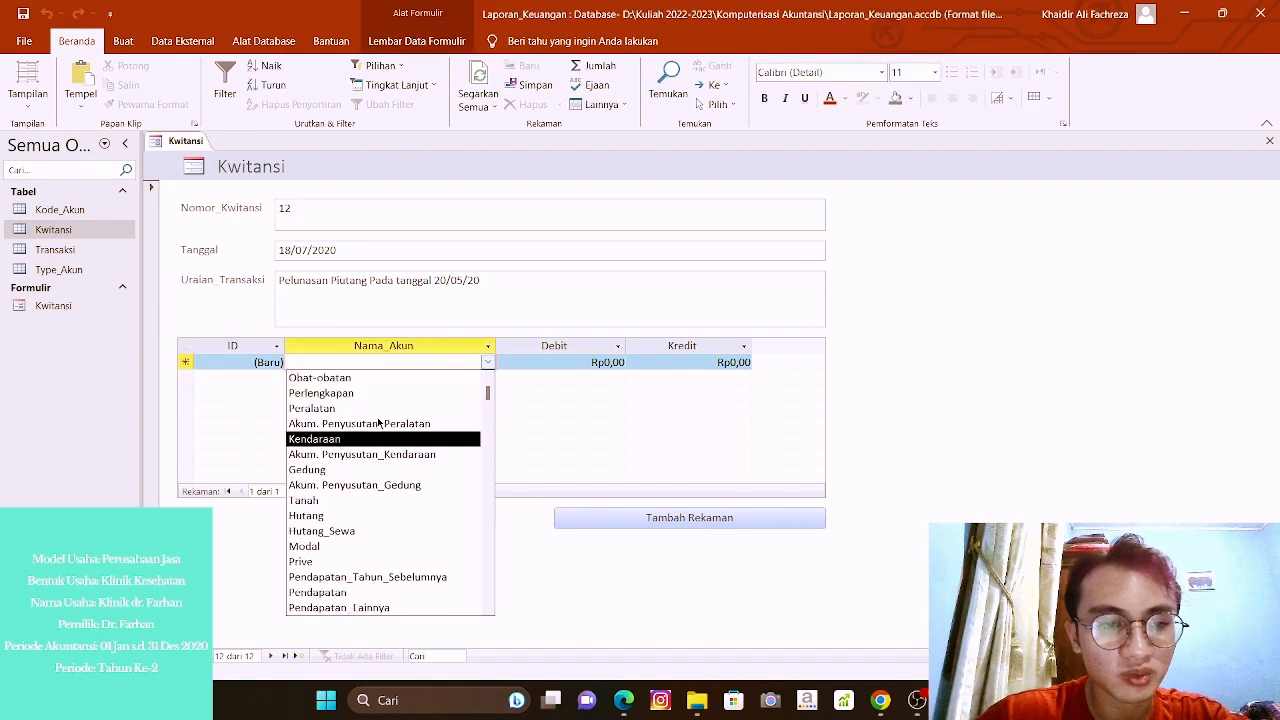
pyautogui.scroll(1, 344, 508)
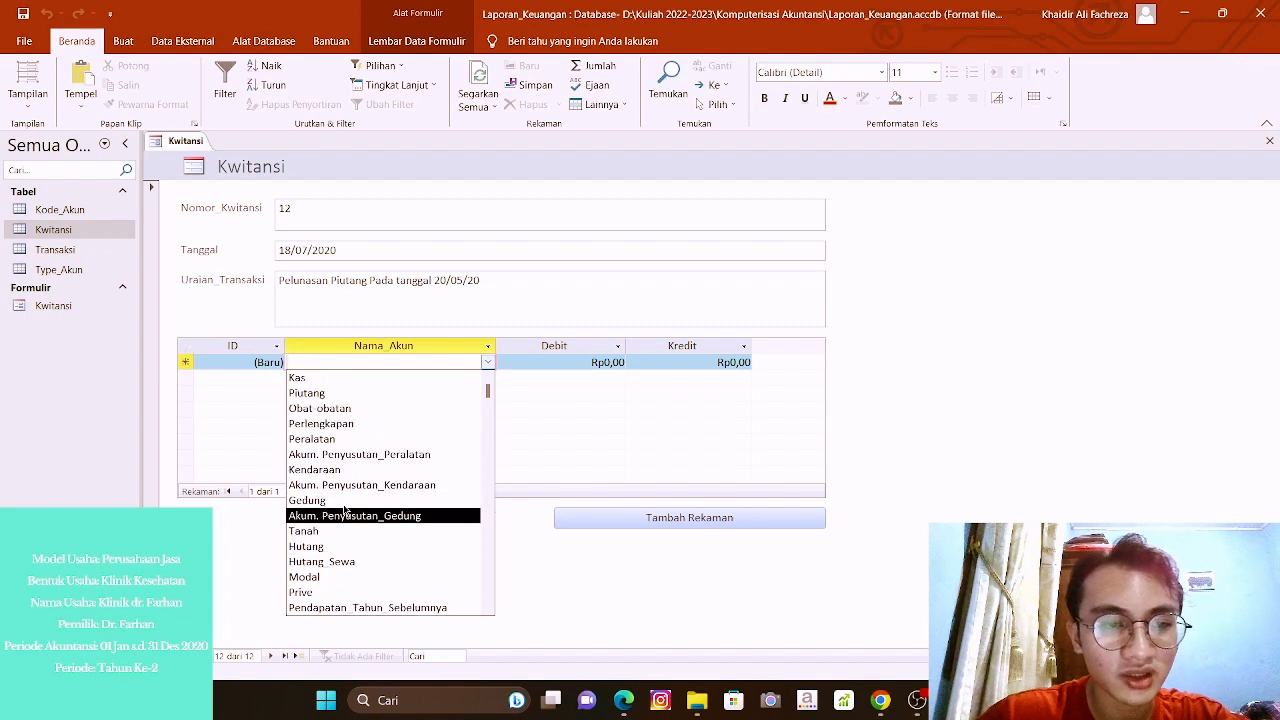
pyautogui.click(340, 377)
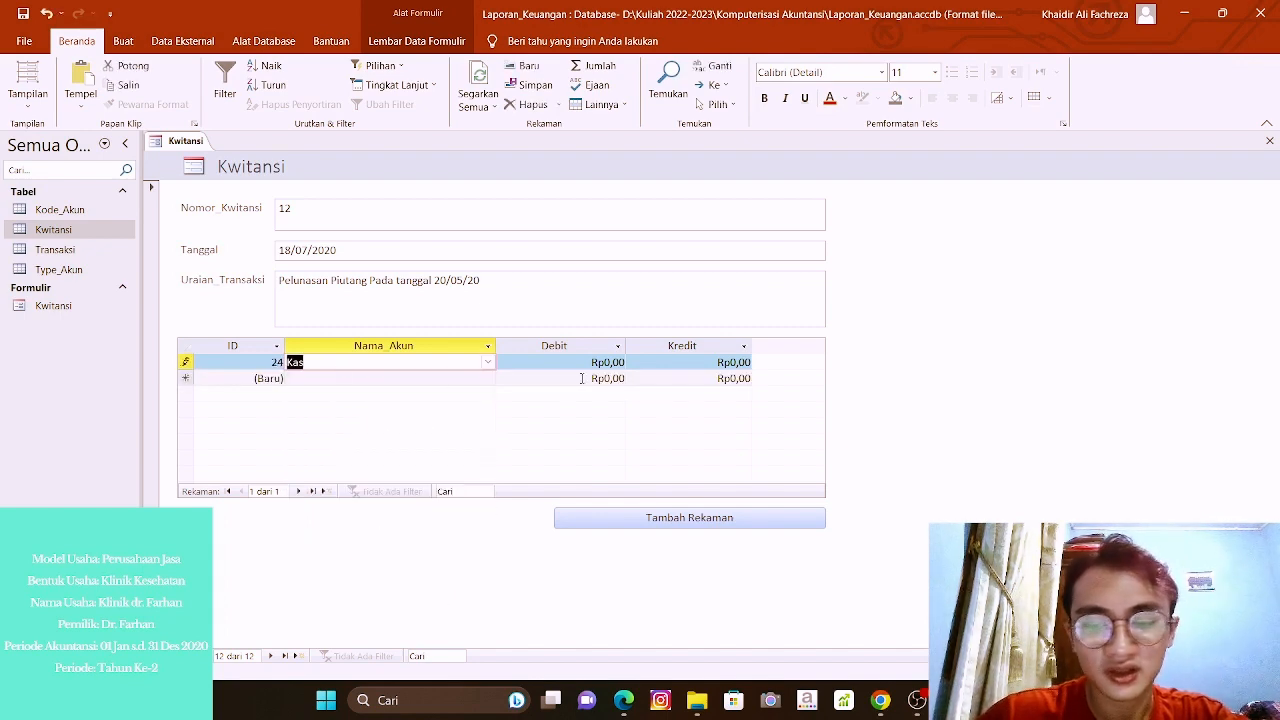
pyautogui.press('Tab')
pyautogui.write('18')
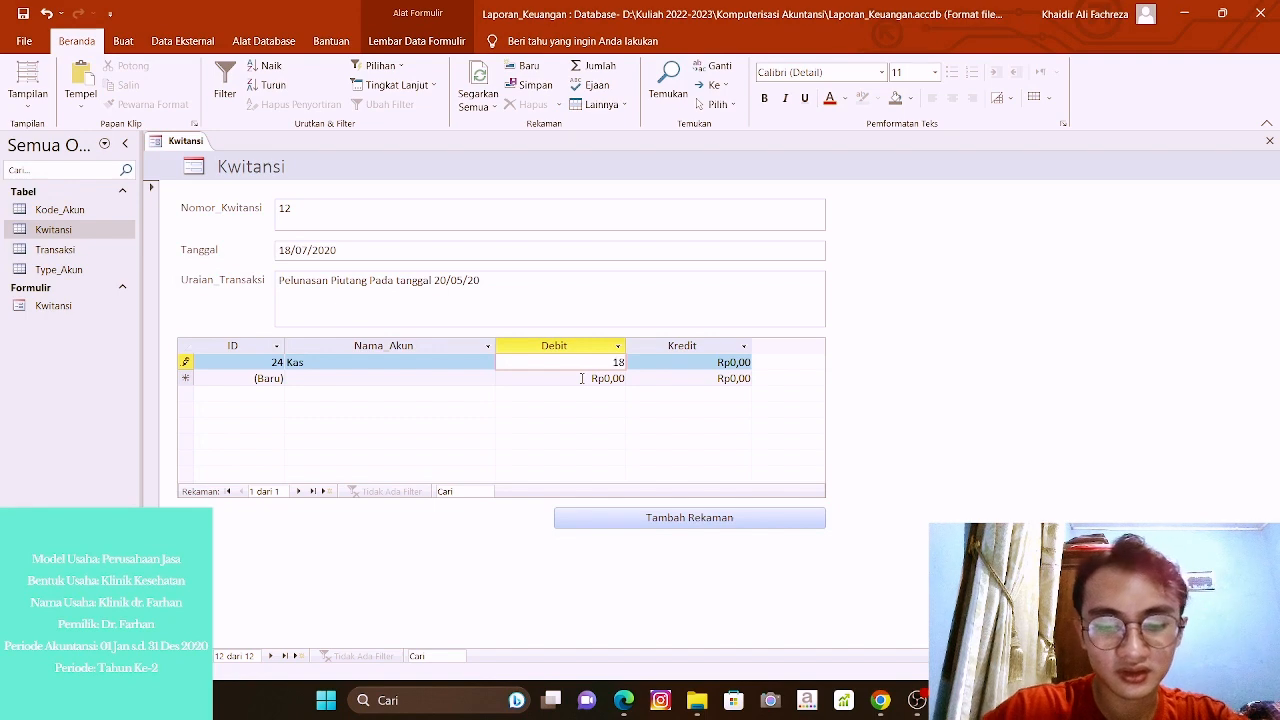
pyautogui.write('00000000000')
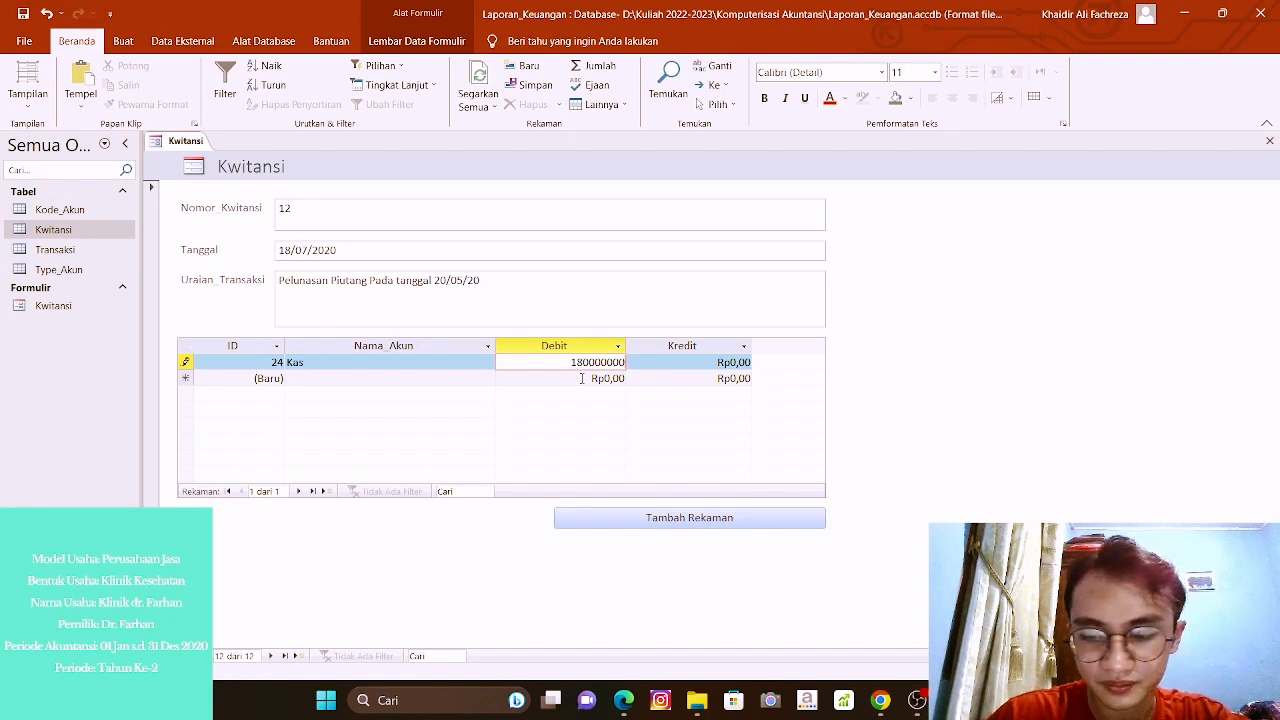
pyautogui.press('Tab')
pyautogui.press('Tab')
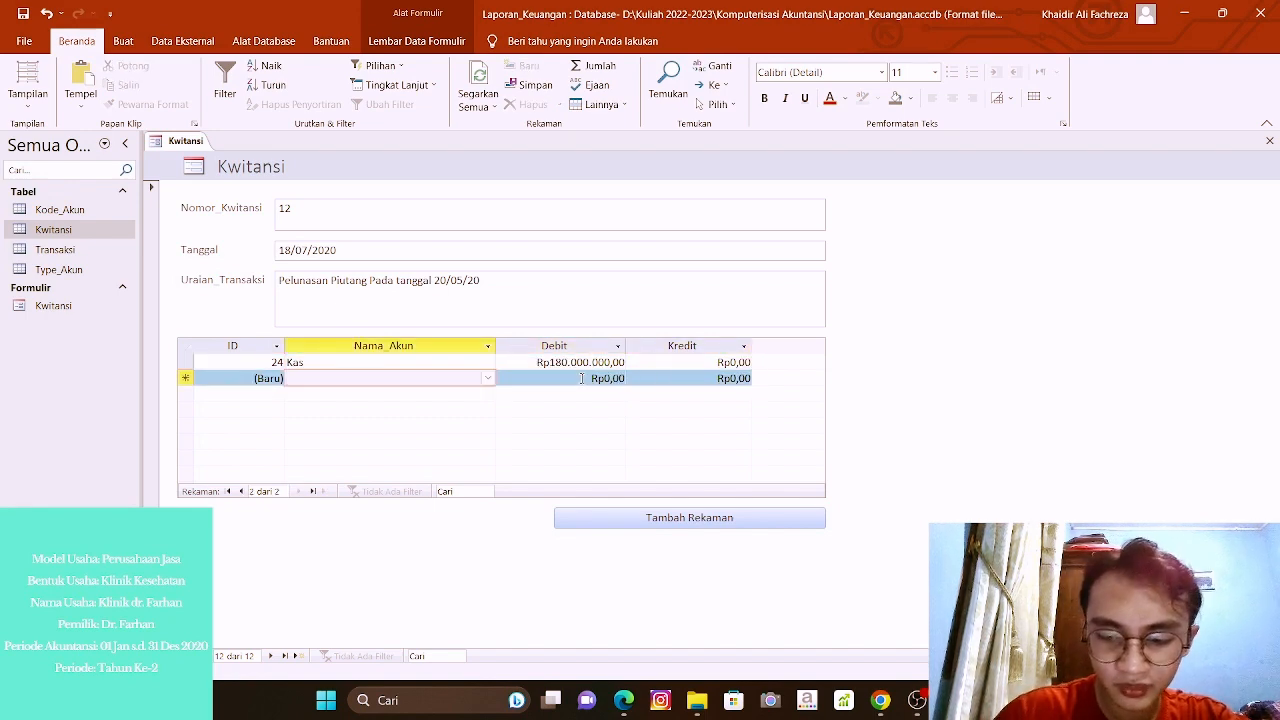
# Add a Piutang line with a credit of Rp180.000.000 to the account details of receipt 12.
pyautogui.write('Piutang')
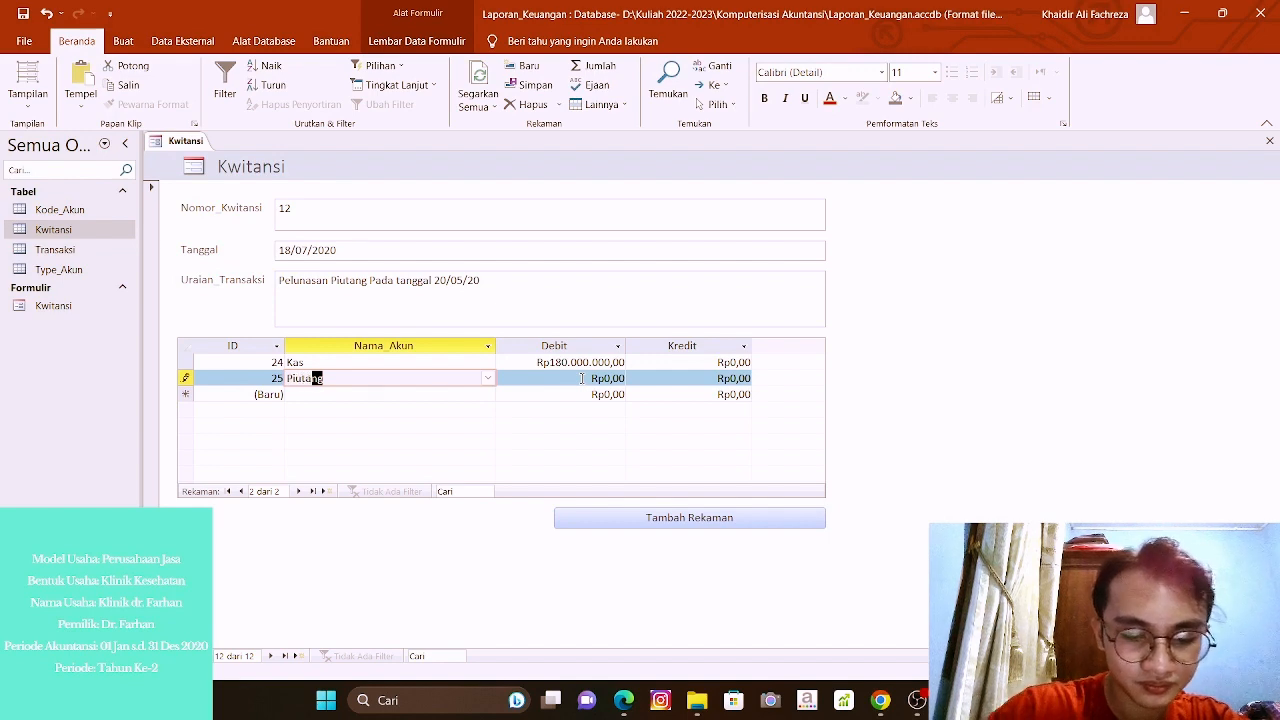
pyautogui.write('1')
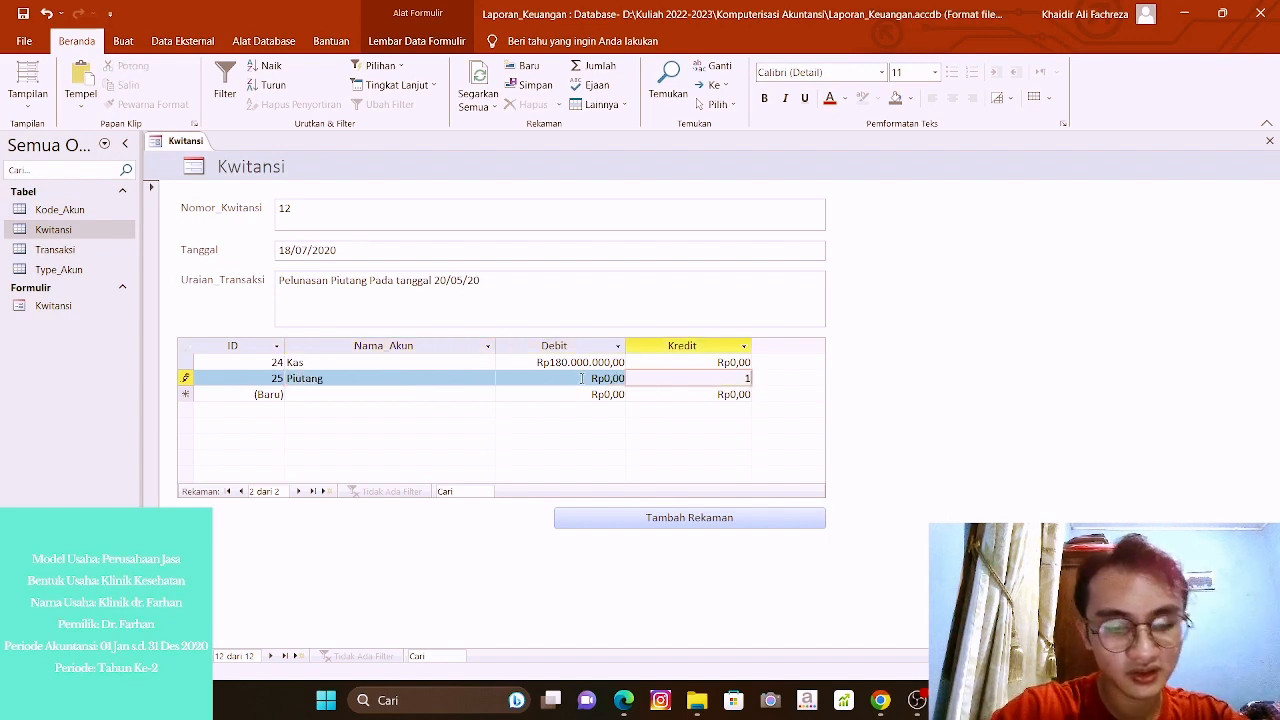
pyautogui.write('80000000')
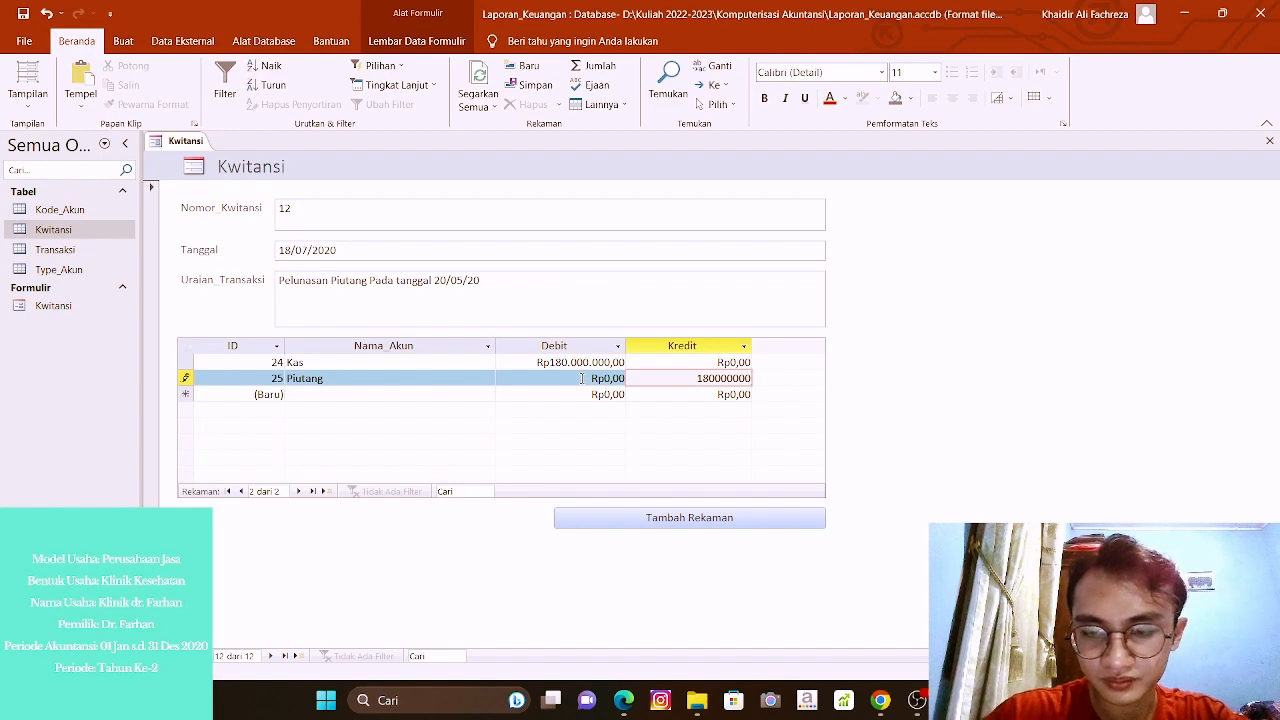
pyautogui.press('Return')
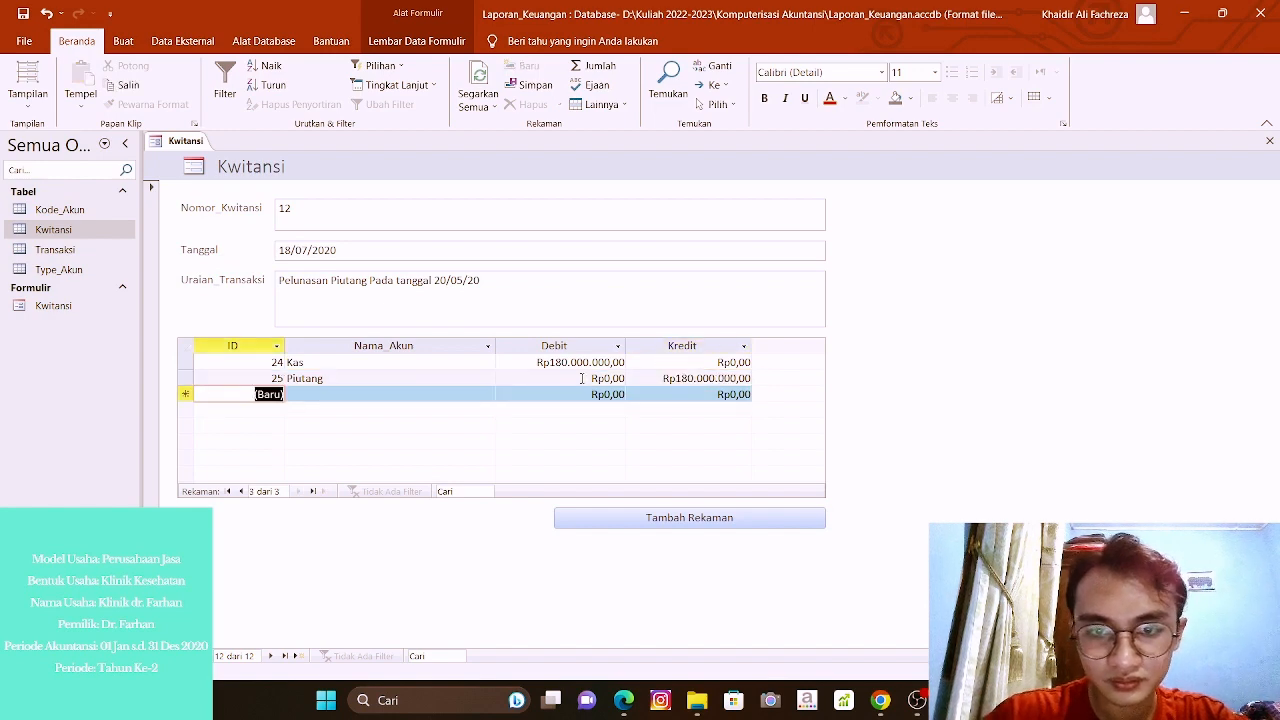
# Add a new receipt record with Nomor_Kwitansi 13 and the date 2 Agustus 2020.
pyautogui.click(603, 518)
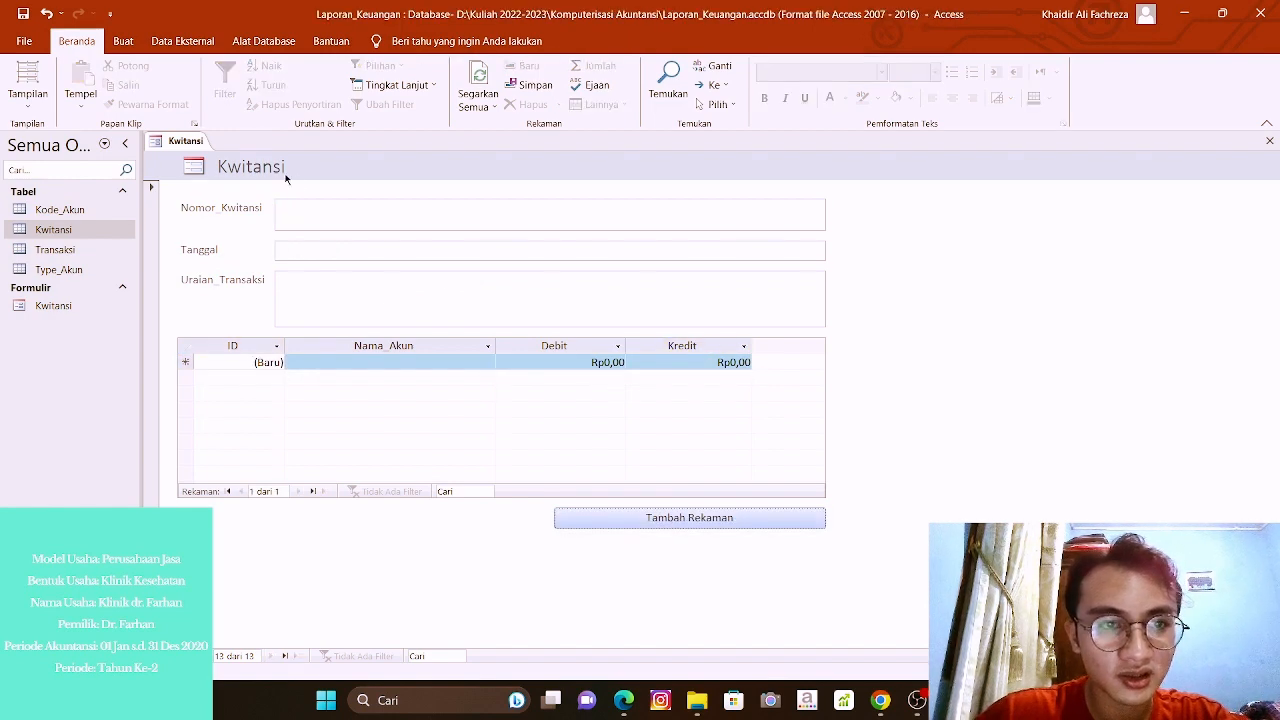
pyautogui.write('13')
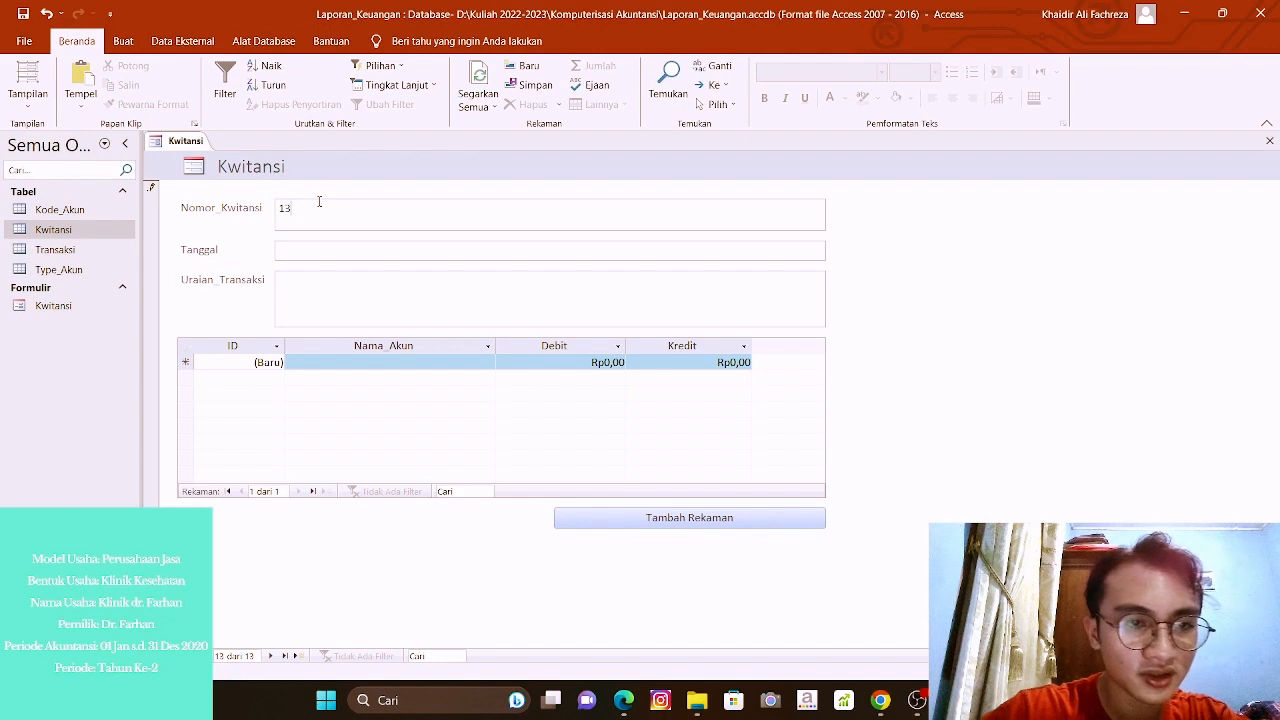
pyautogui.press('Return')
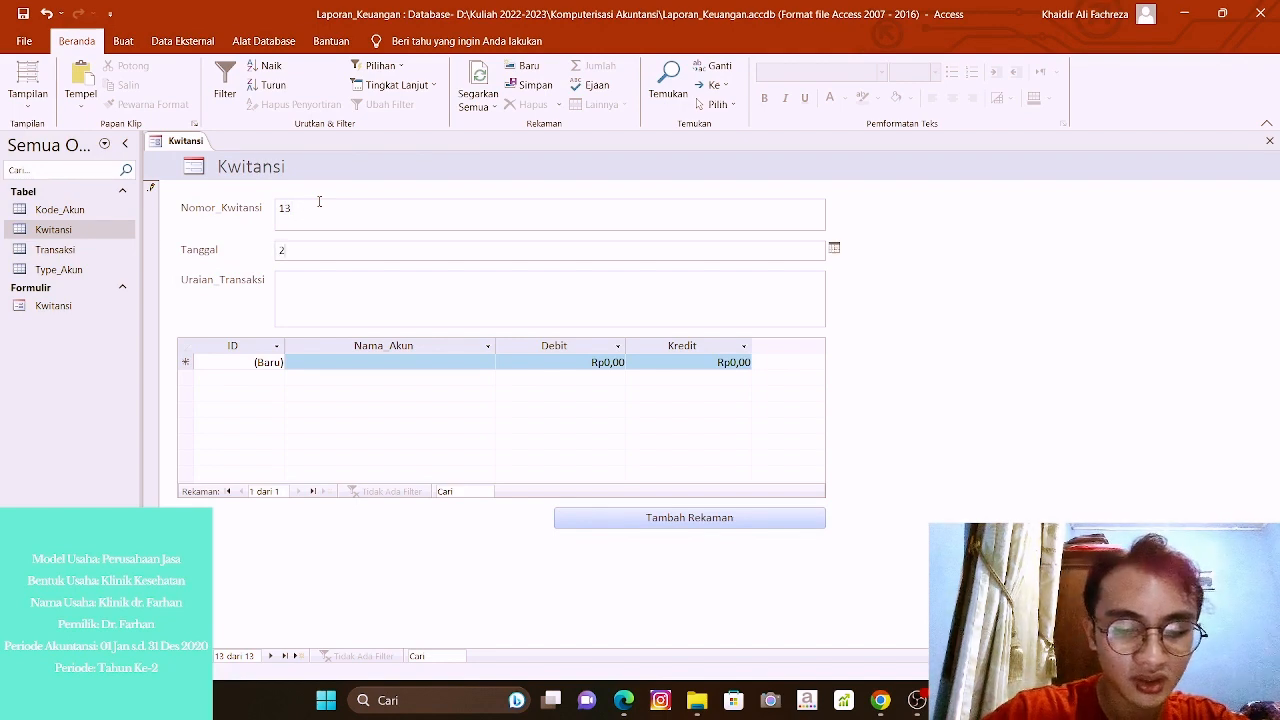
pyautogui.write('2 Agust')
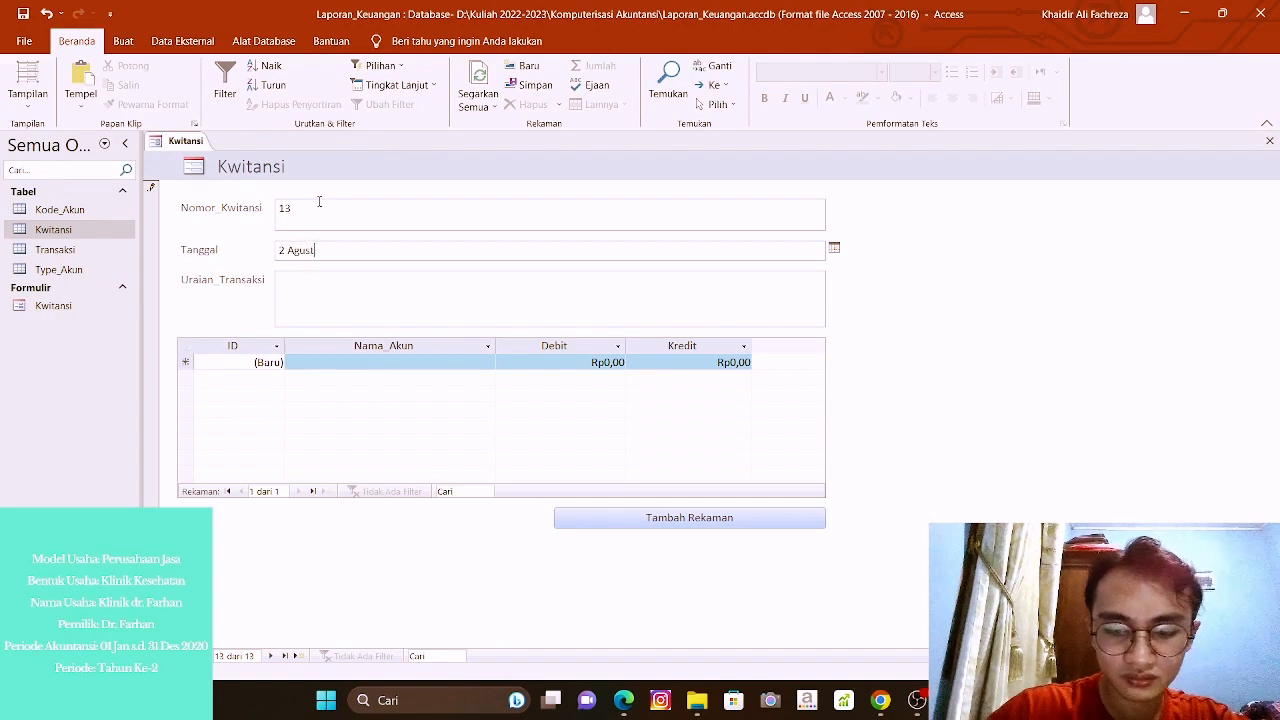
pyautogui.write('us')
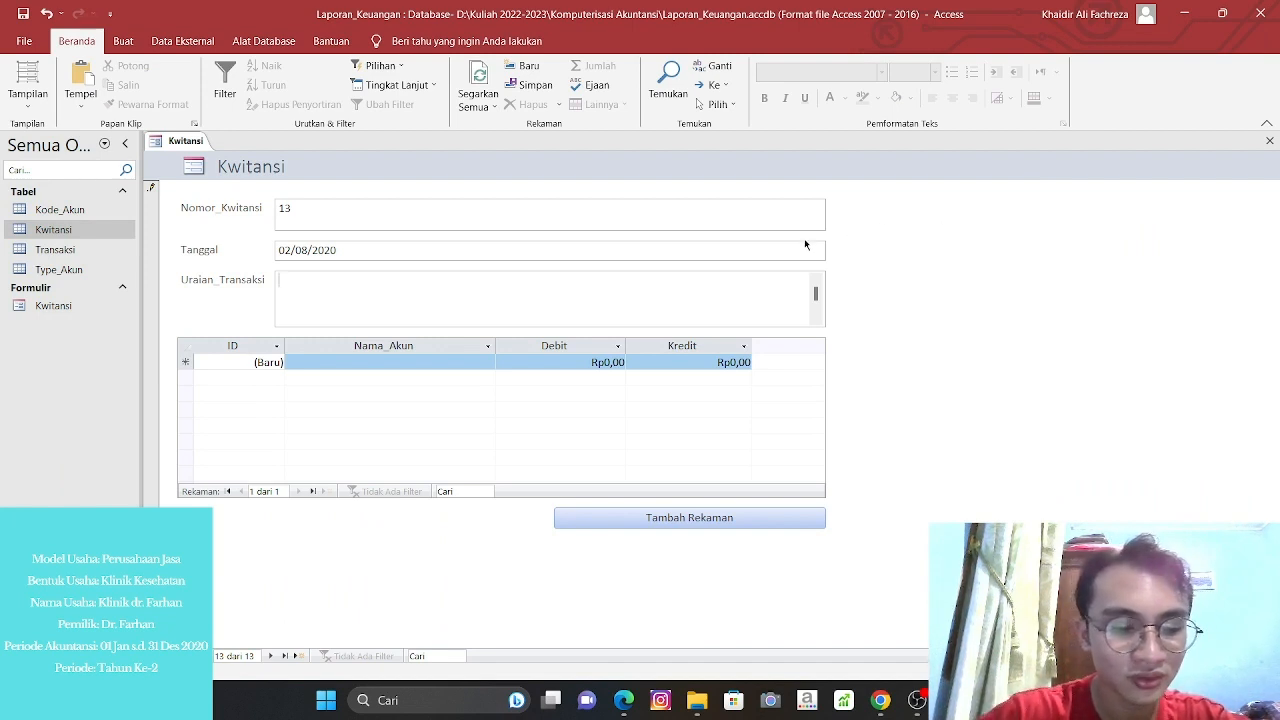
# Enter "Perimaan bonus atas sehatnya 15 orang karyawan" as the transaction description of receipt 13.
pyautogui.write('Pe')
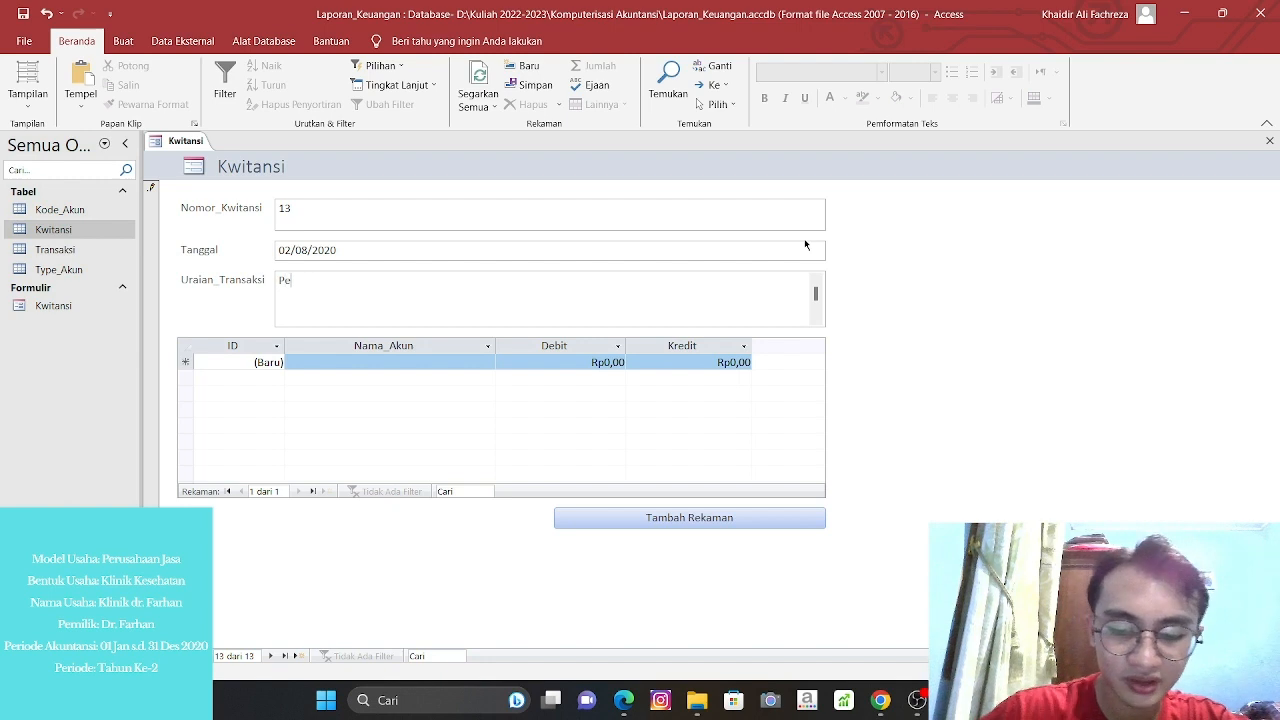
pyautogui.write('rimaan')
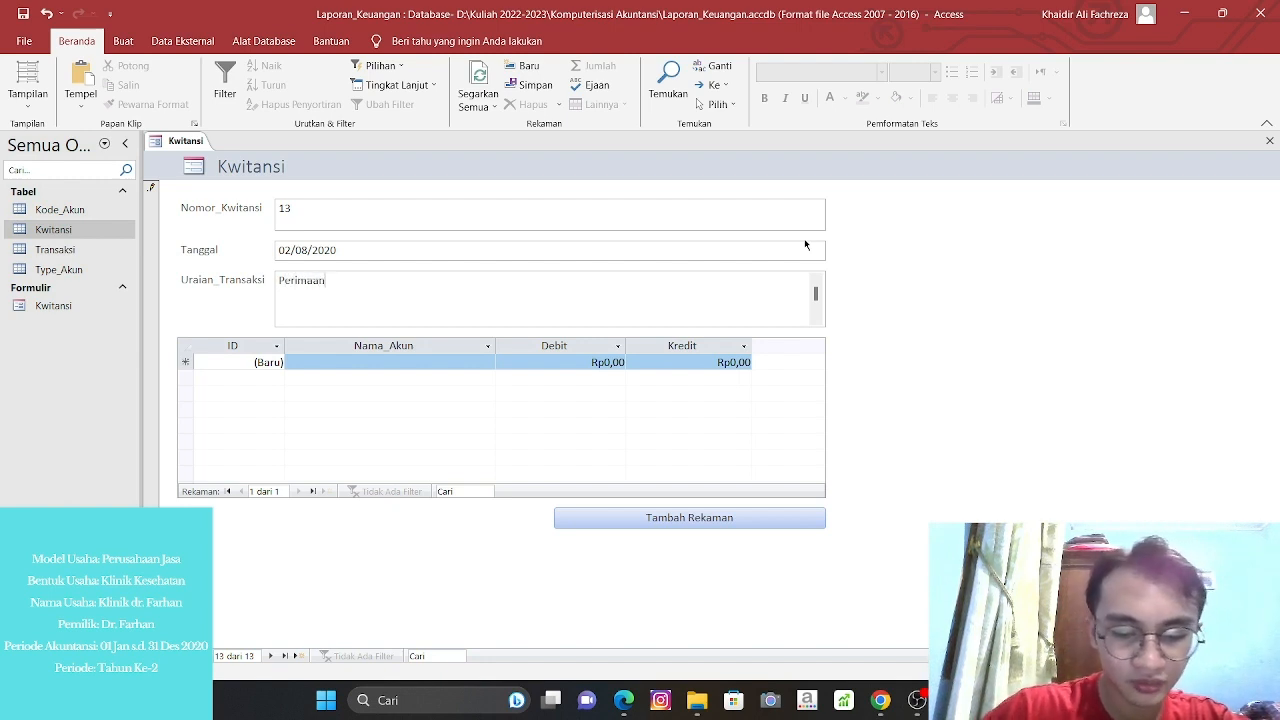
pyautogui.write(' bonus atas')
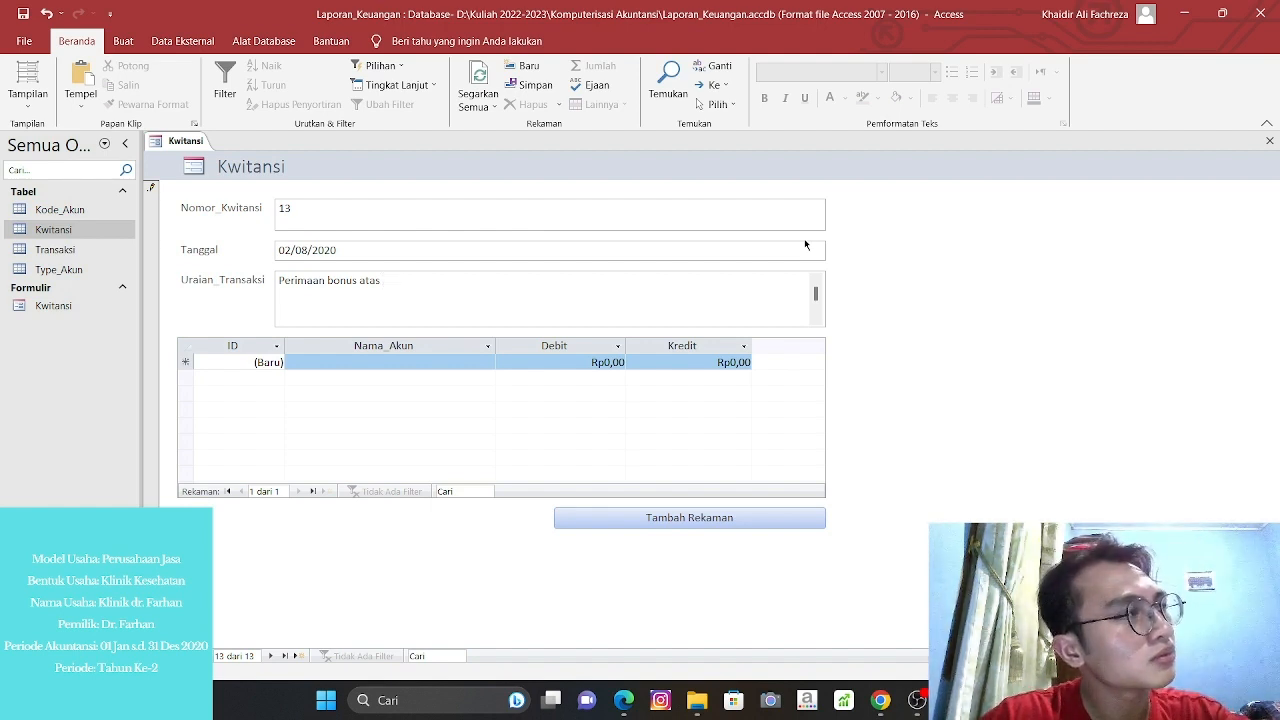
pyautogui.write('se')
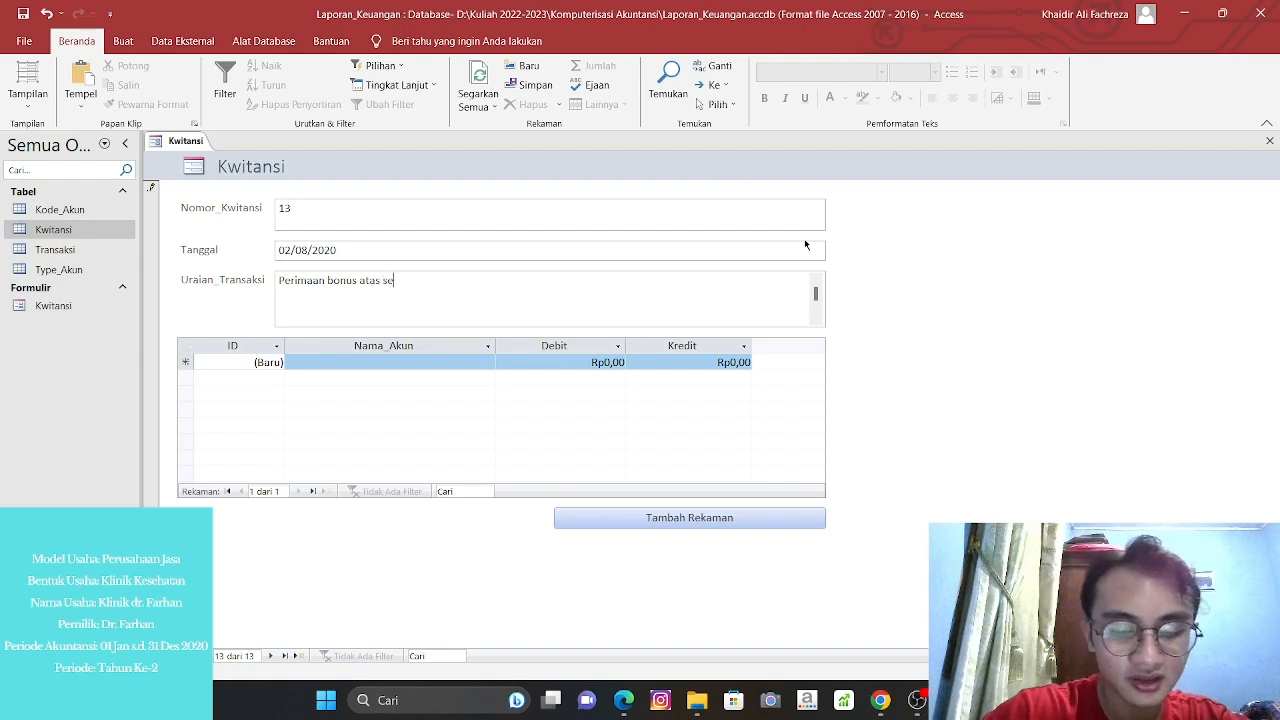
pyautogui.write('hatnya')
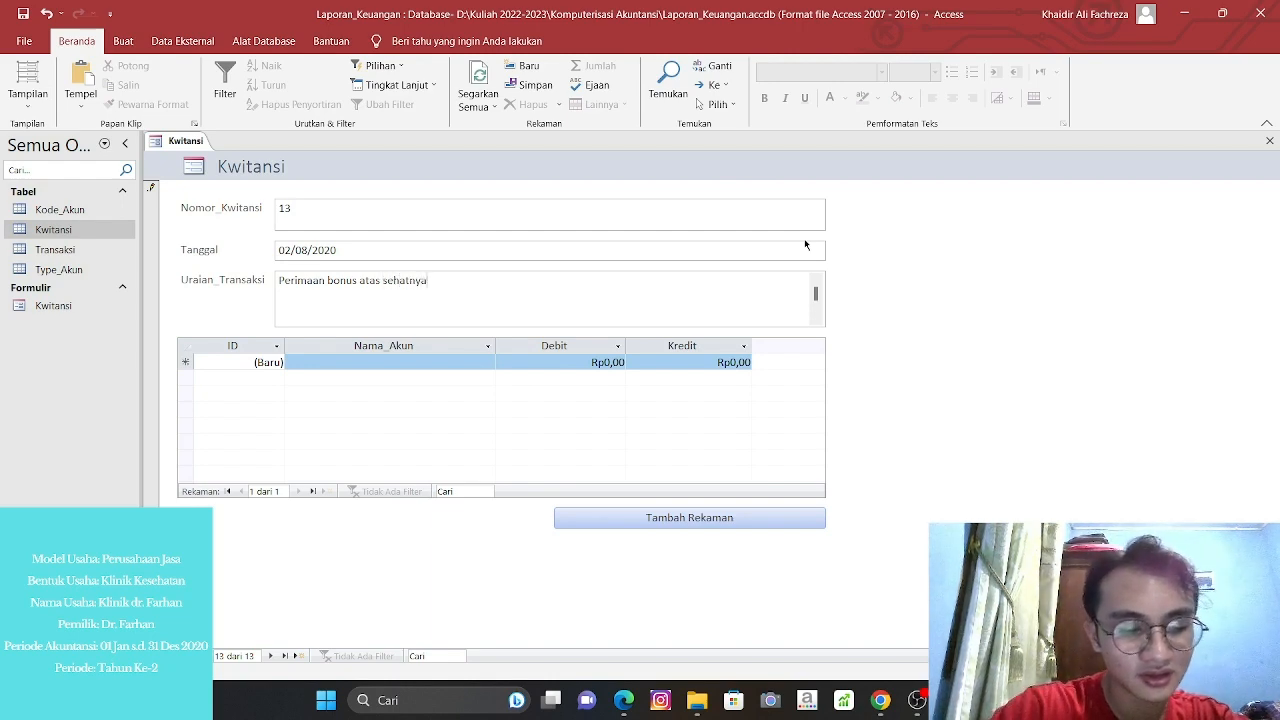
pyautogui.write(' 15 o')
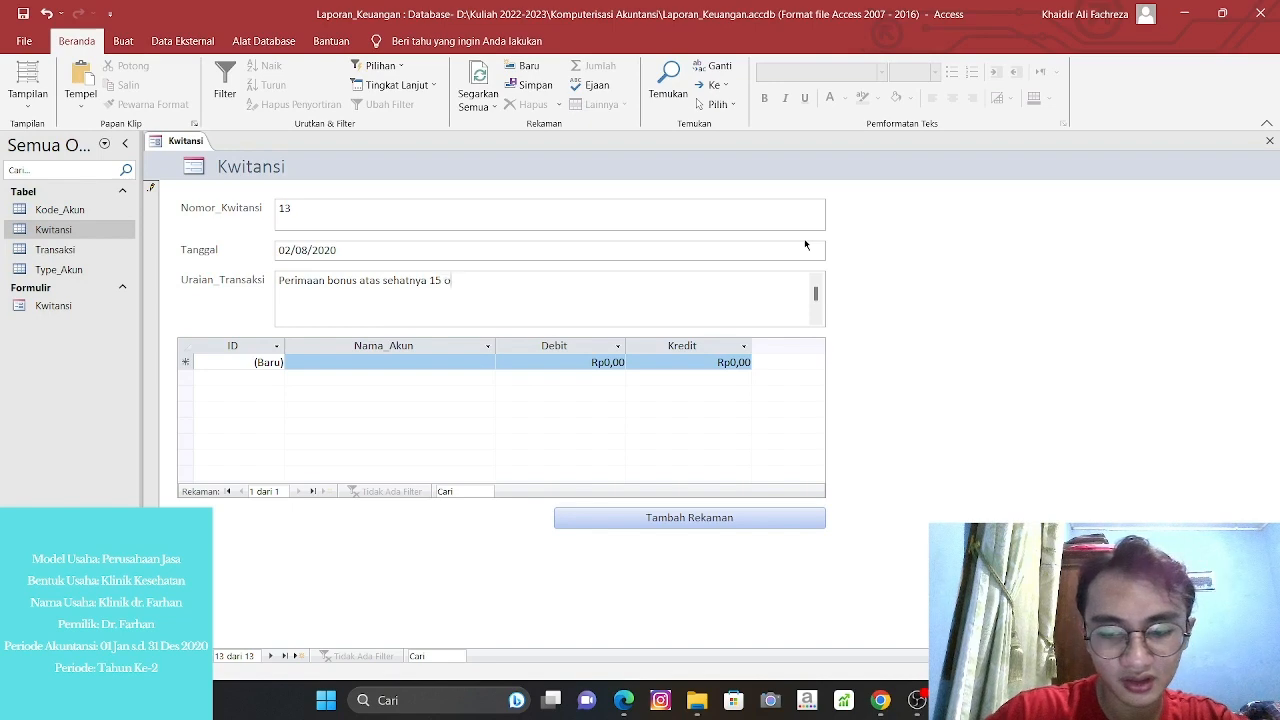
pyautogui.write('ran')
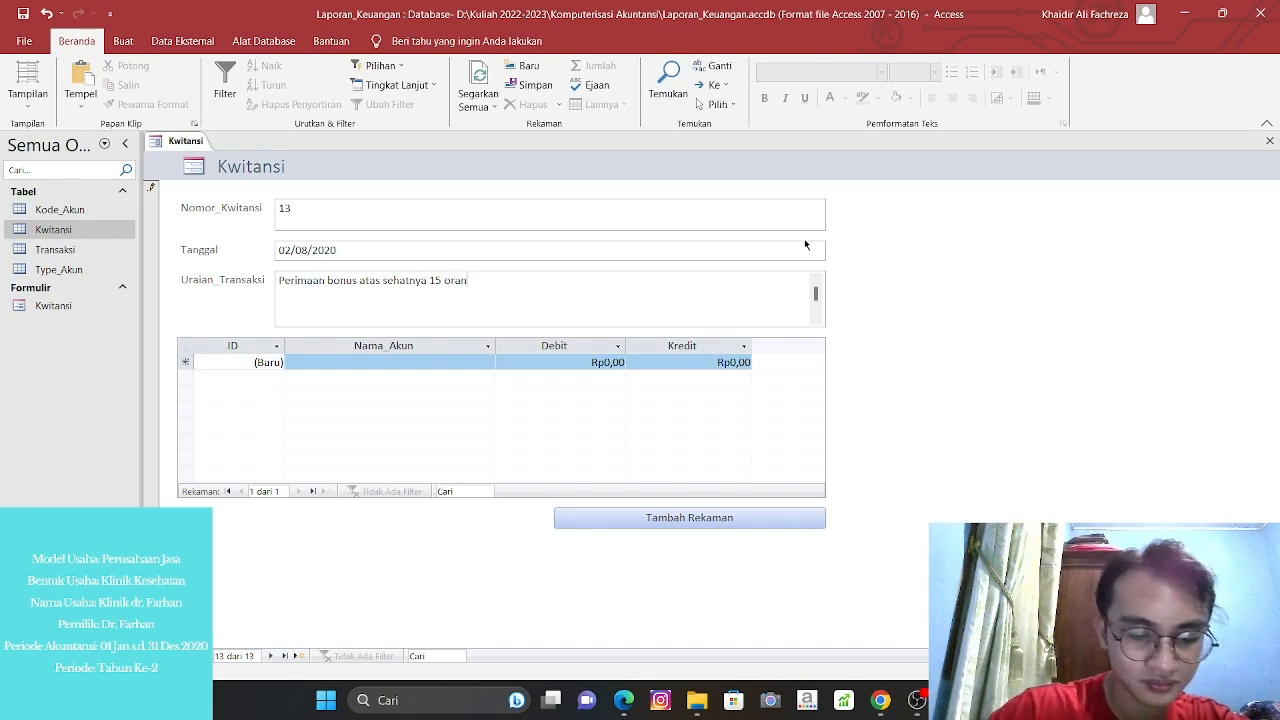
pyautogui.write('g karyawa')
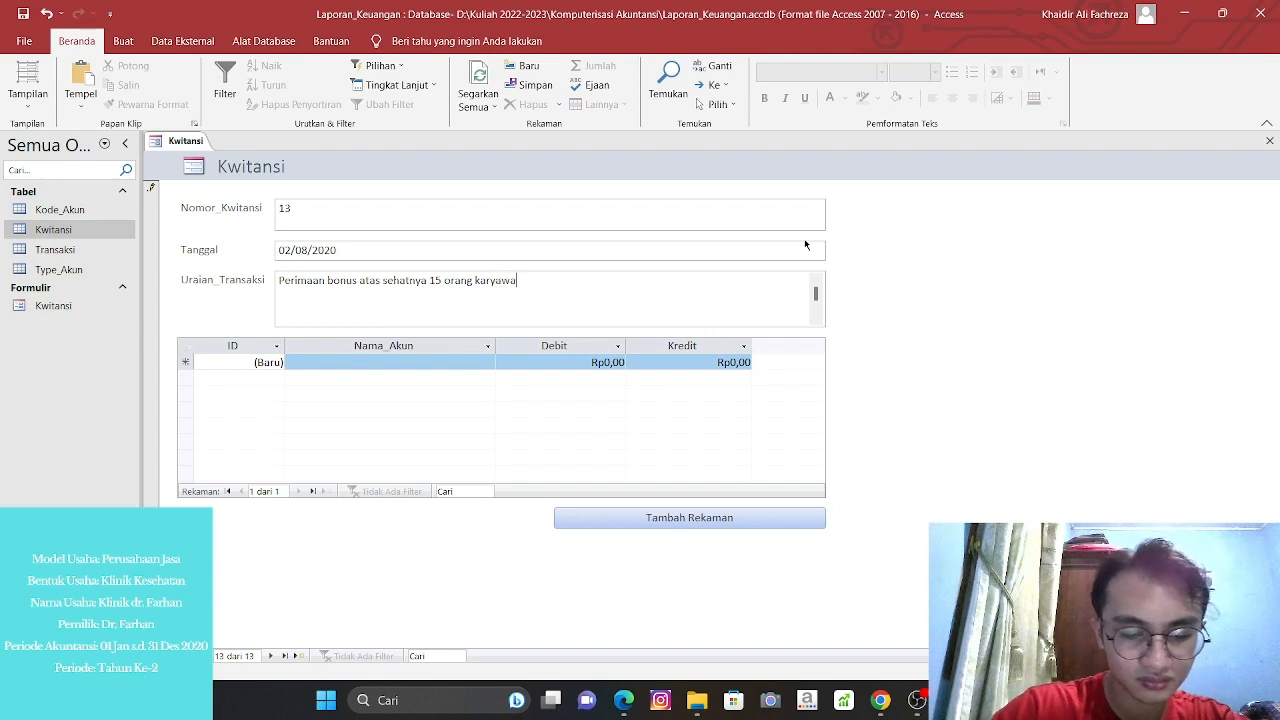
pyautogui.write('n')
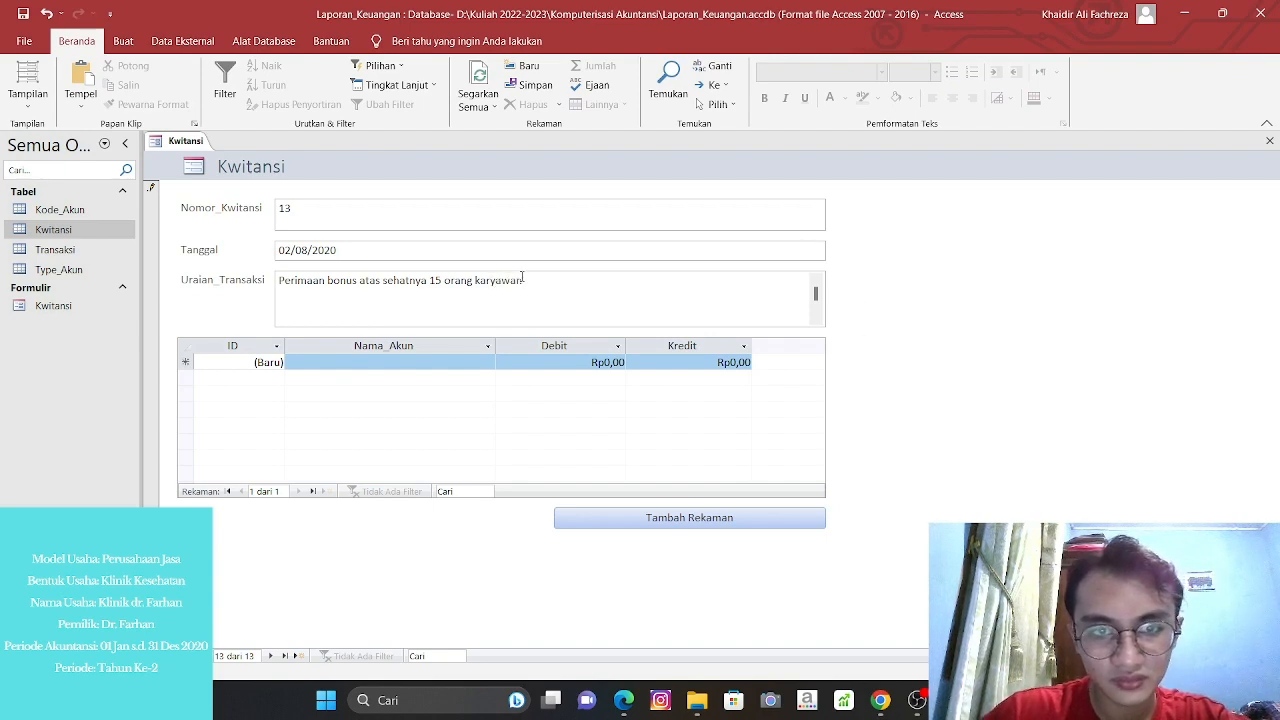
# Replace the word "sehatnya" with "sembuhnya" in the transaction description of receipt 13.
pyautogui.click(409, 281)
pyautogui.press('BackSpace')
pyautogui.press('BackSpace')
pyautogui.press('BackSpace')
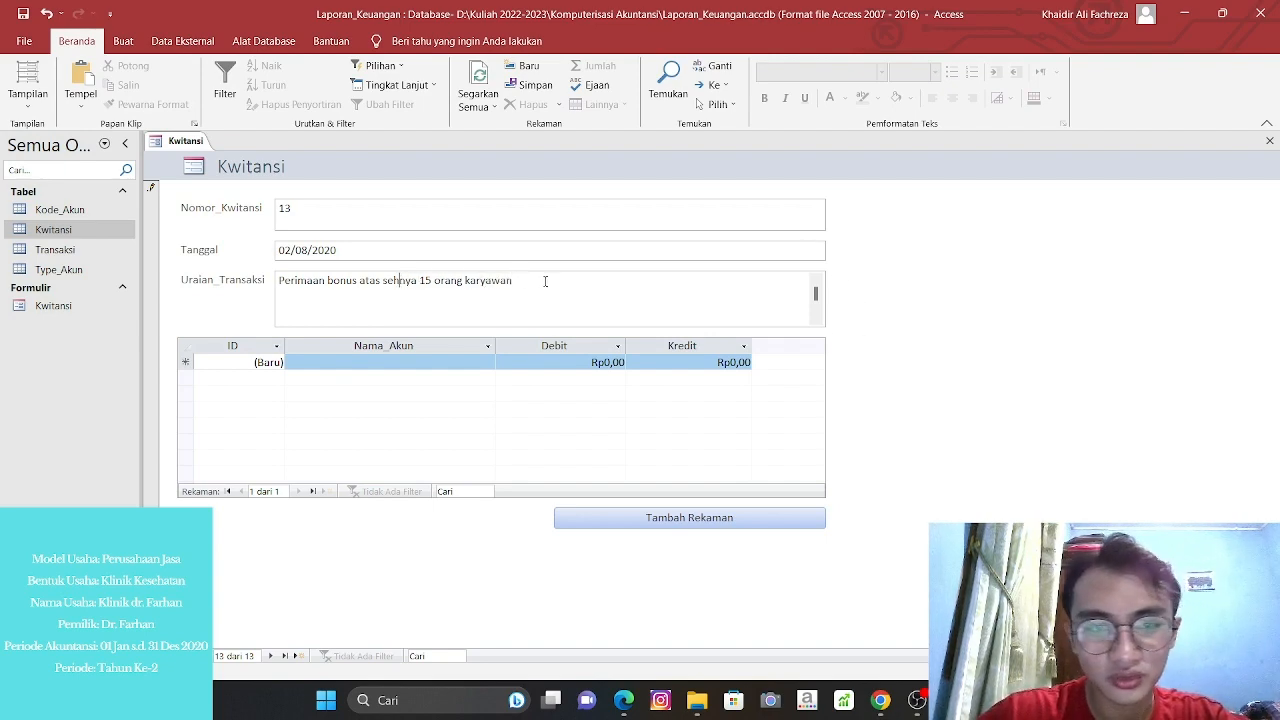
pyautogui.write('mbuh')
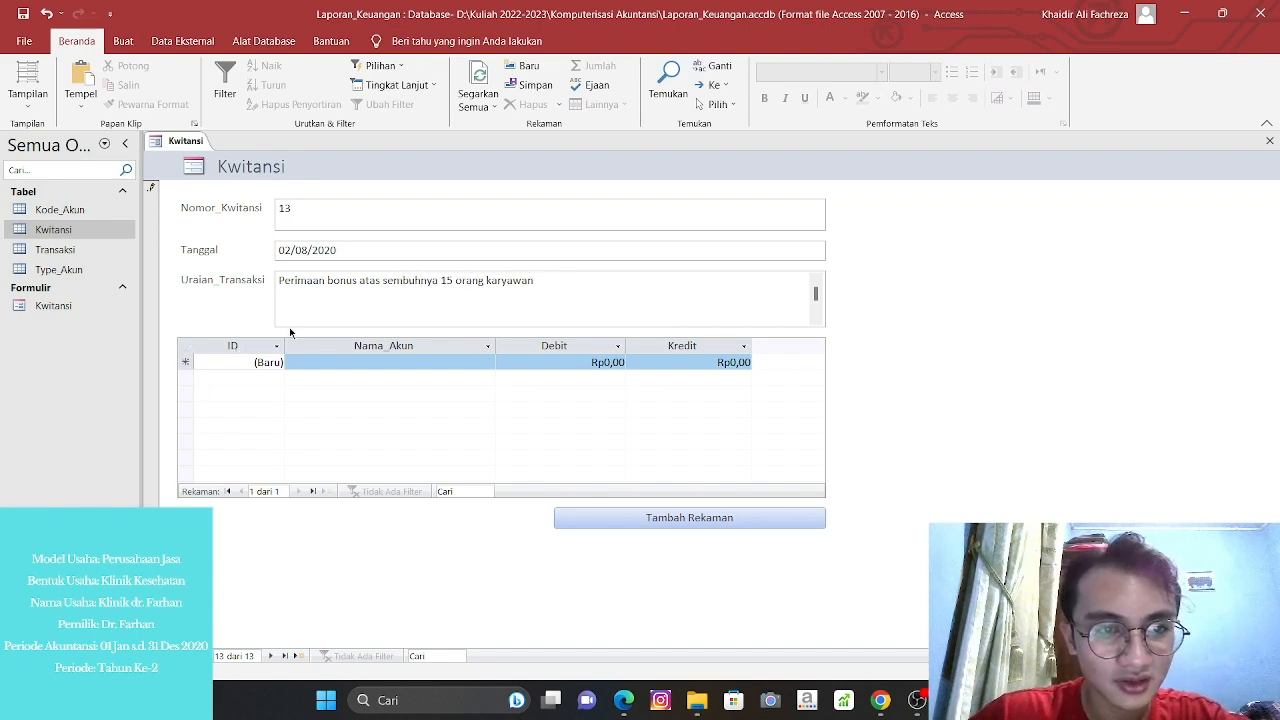
# Record a Kas line with a debit of Rp25.000.000 in the account details of receipt 13.
pyautogui.click(390, 360)
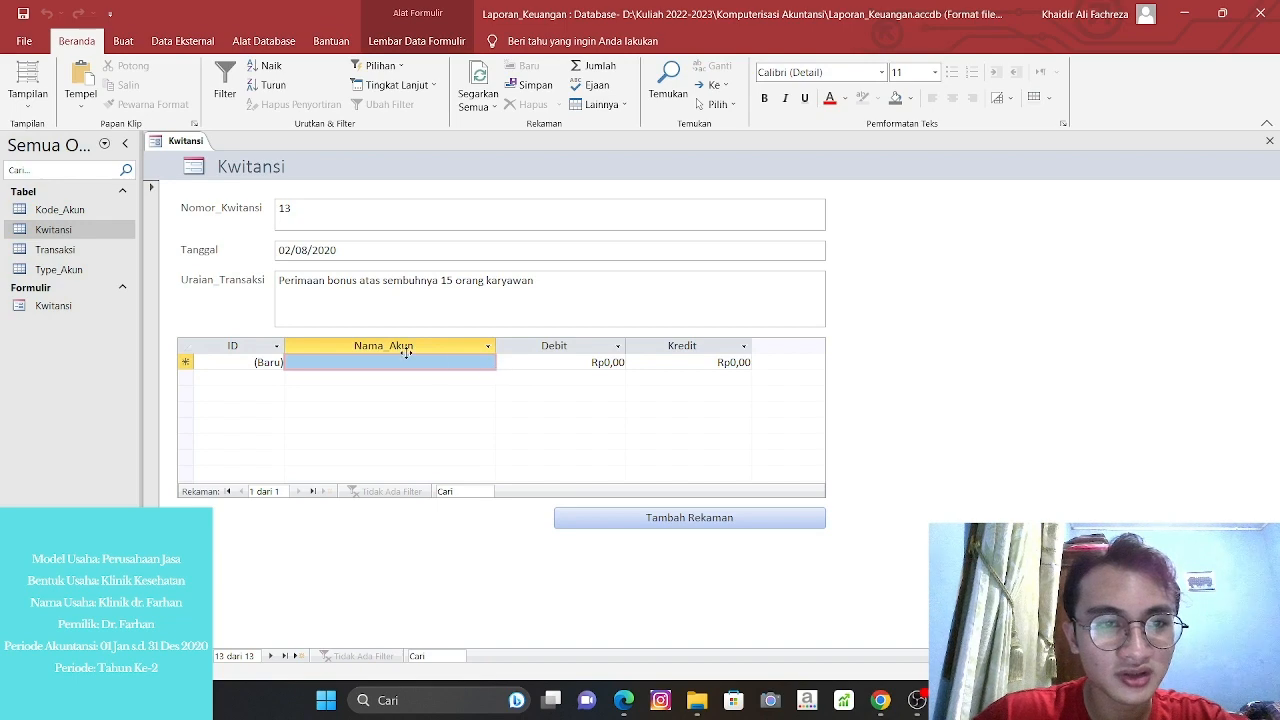
pyautogui.click(487, 362)
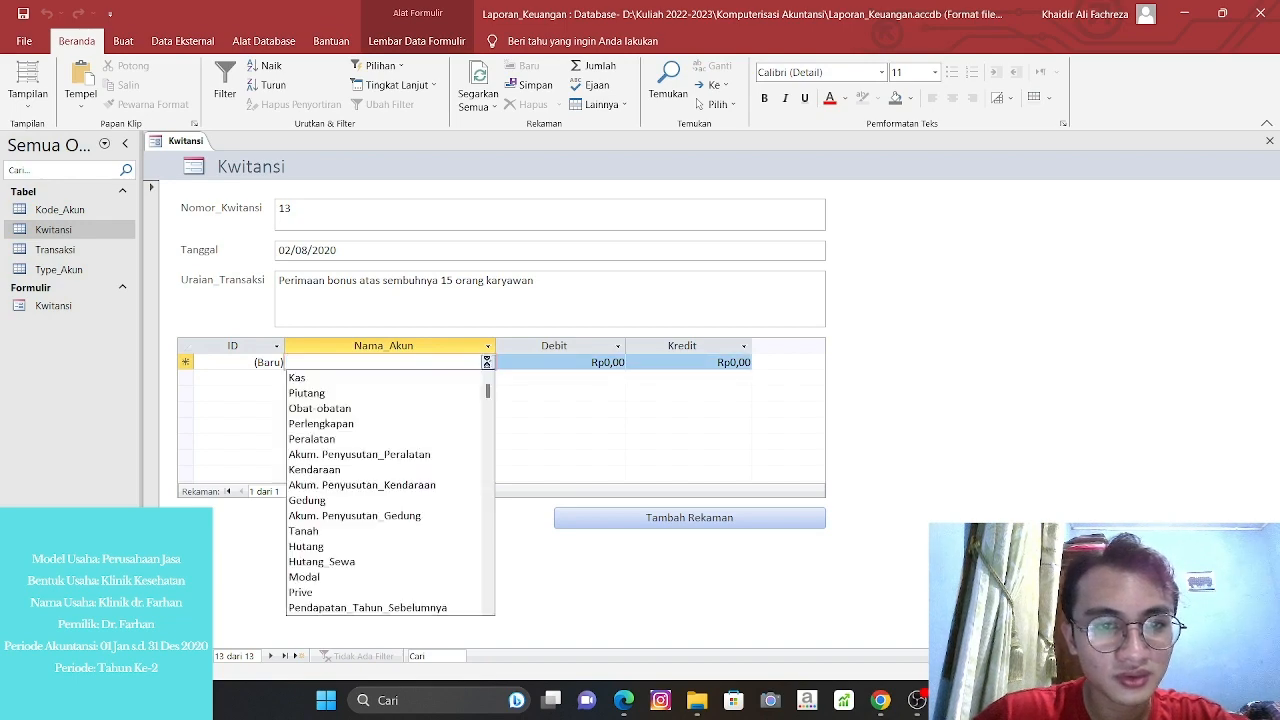
pyautogui.scroll(-2, 386, 420)
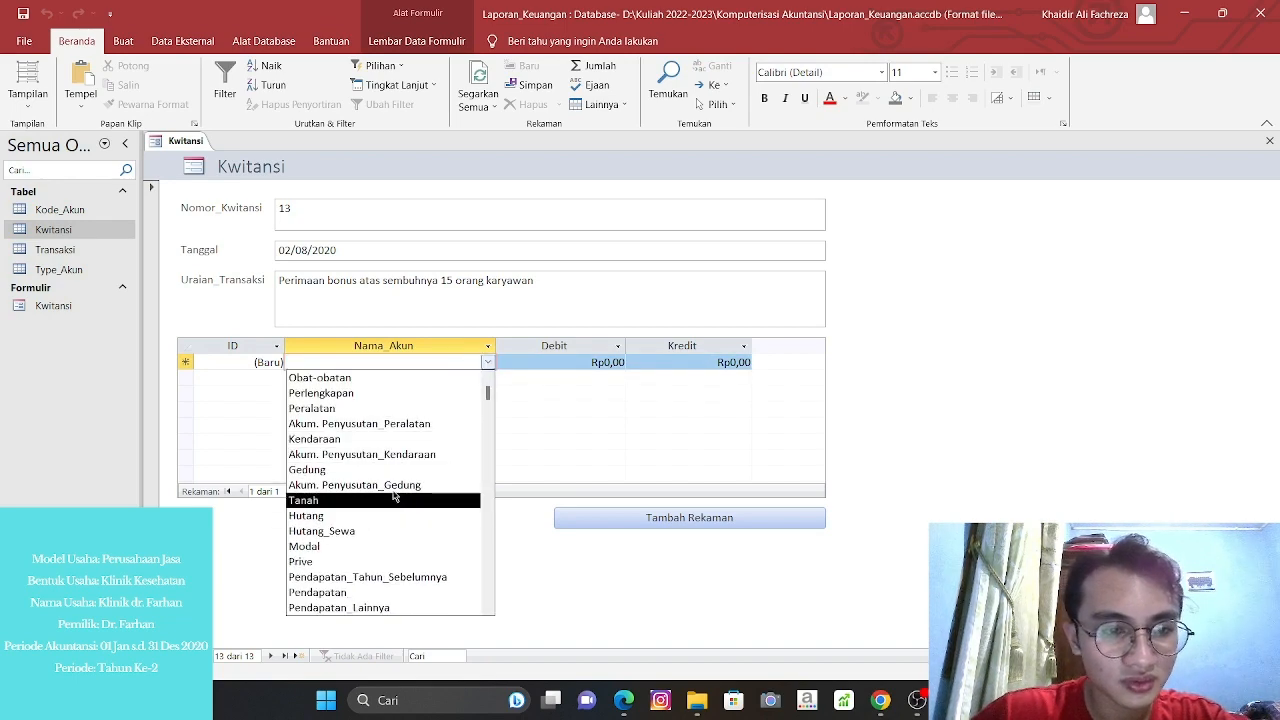
pyautogui.scroll(2, 372, 410)
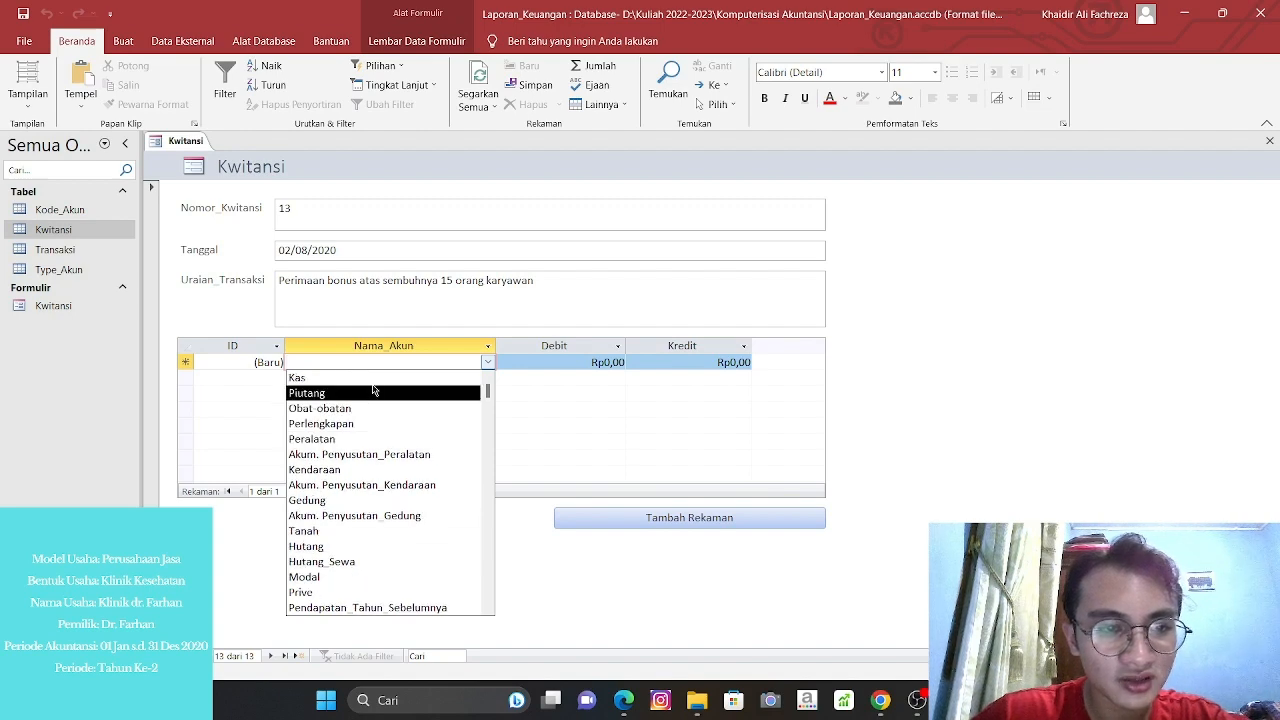
pyautogui.click(437, 377)
pyautogui.press('Tab')
pyautogui.write('2')
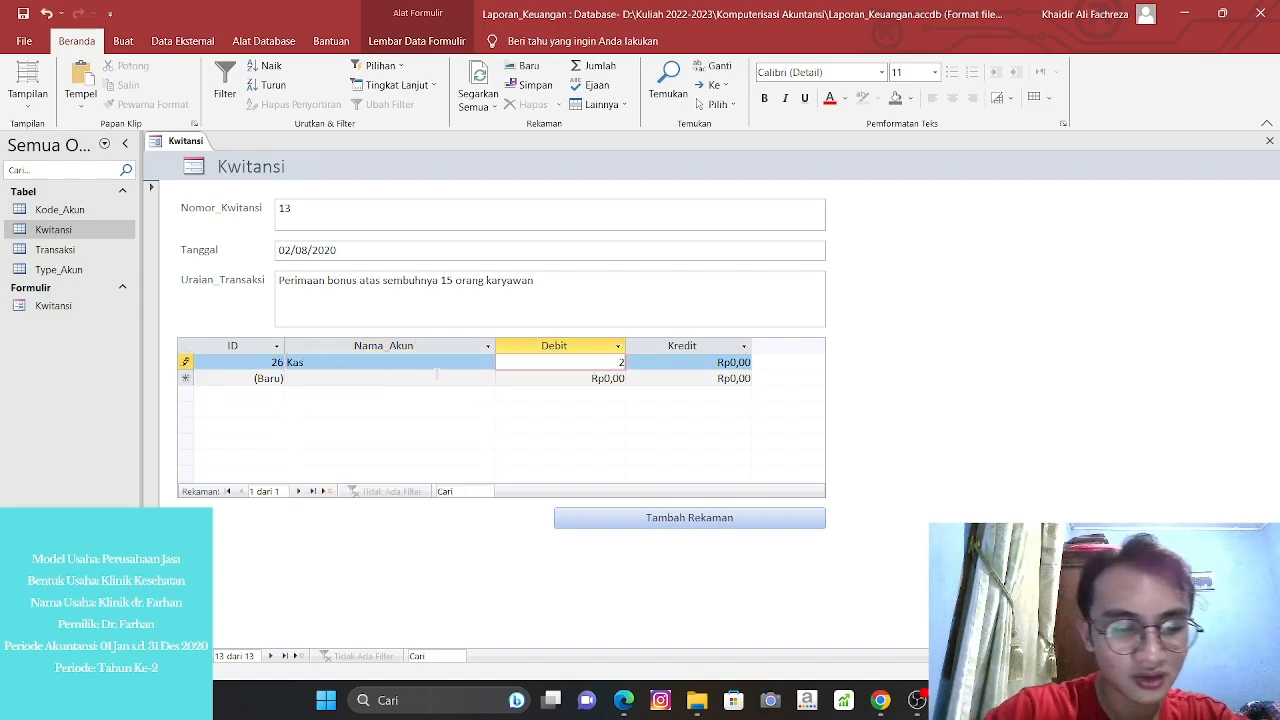
pyautogui.write('5000000')
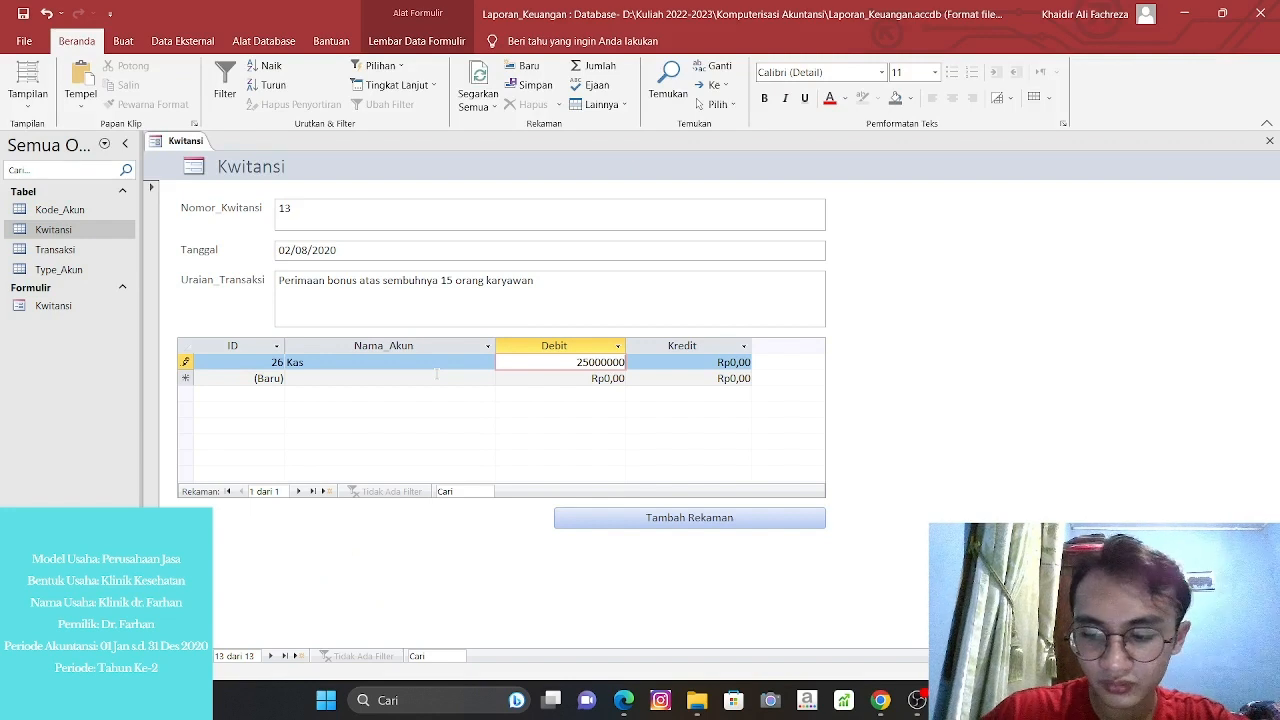
pyautogui.press('Tab')
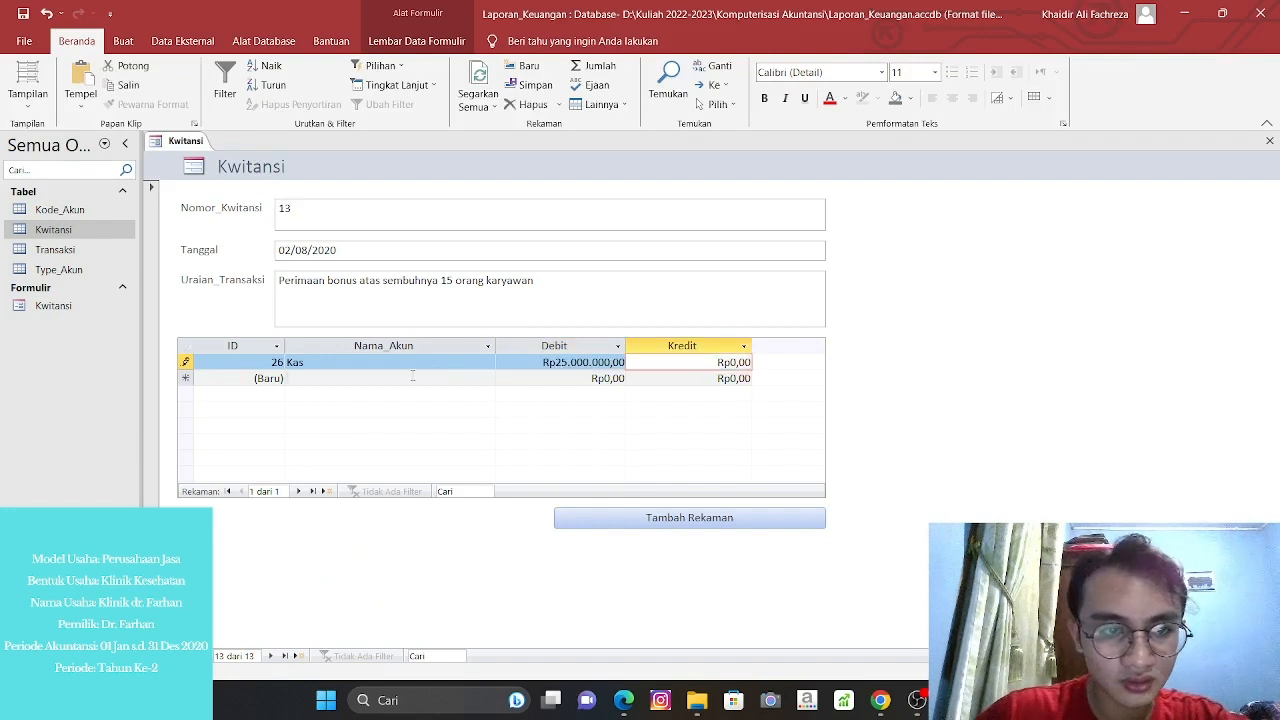
# Add a Pendapatan_Lainnya line with a credit of Rp25.000.000 to the account details of receipt 13.
pyautogui.click(413, 378)
pyautogui.click(487, 378)
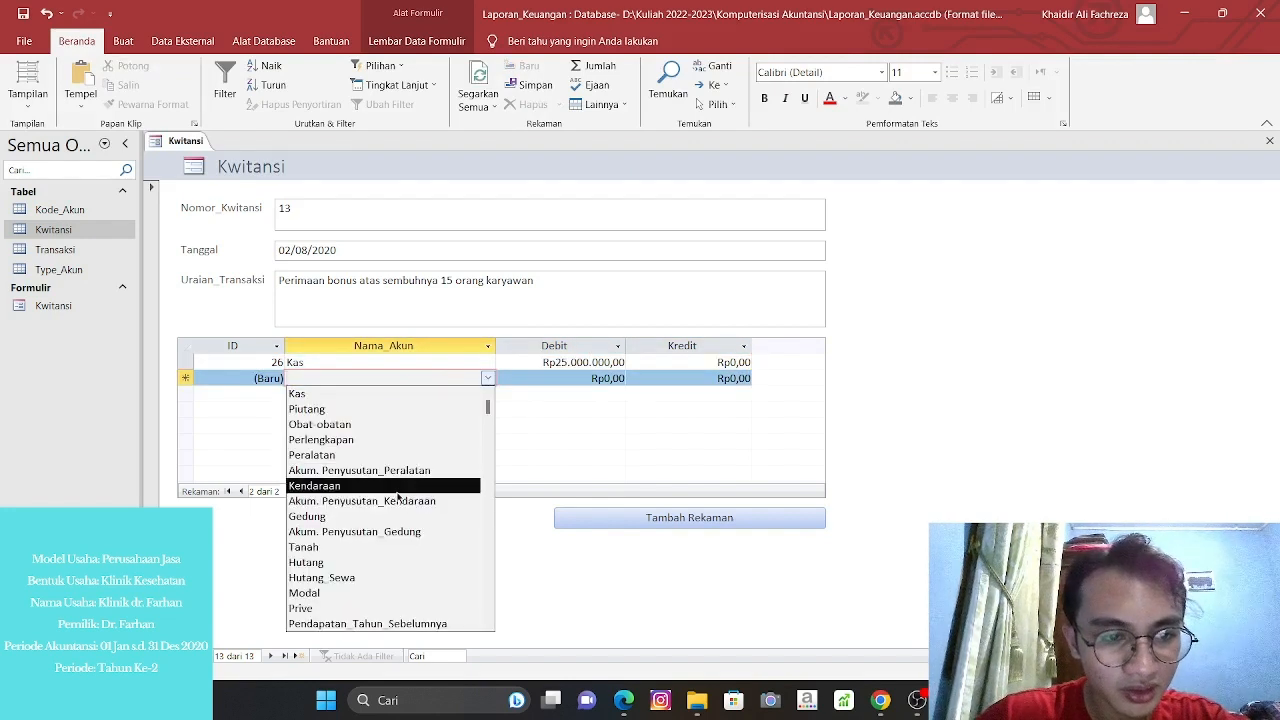
pyautogui.scroll(-1, 396, 536)
pyautogui.click(393, 608)
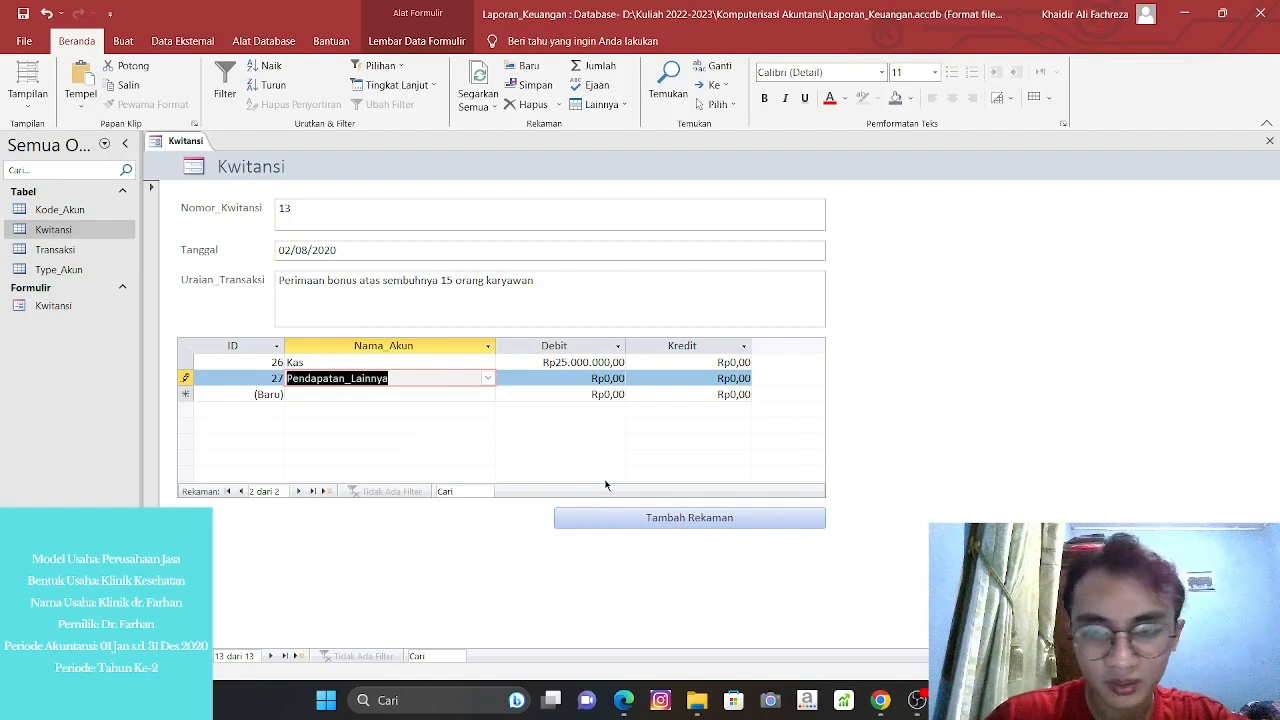
pyautogui.press('Tab')
pyautogui.press('Tab')
pyautogui.write('25')
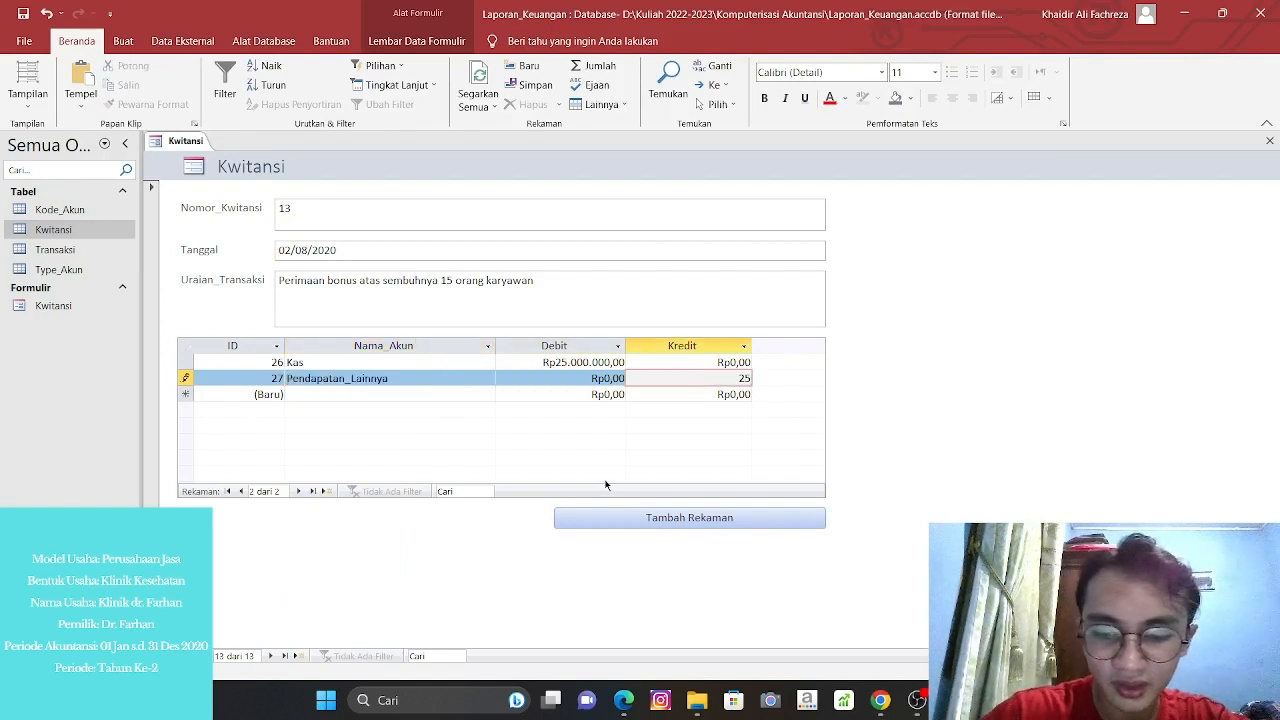
pyautogui.write('.000.000000')
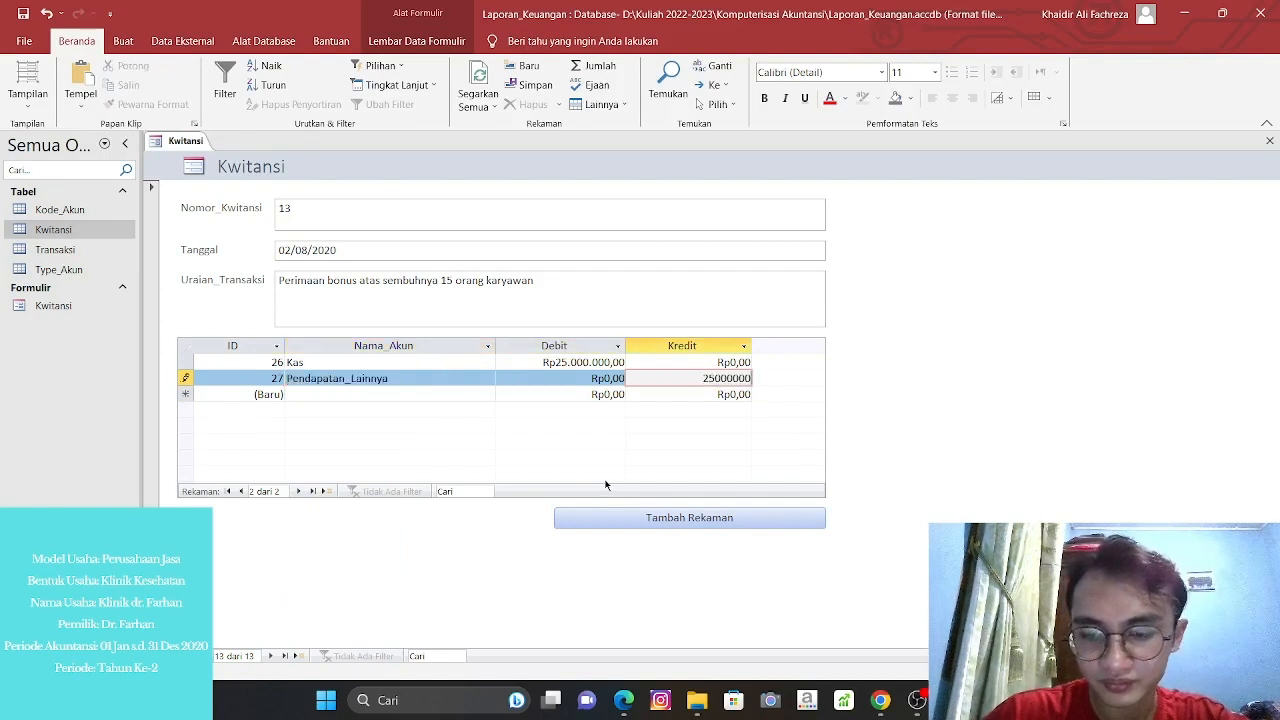
pyautogui.press('Tab')
# Add a new receipt record with Nomor_Kwitansi 14 and the date 17 September 2020.
pyautogui.click(683, 518)
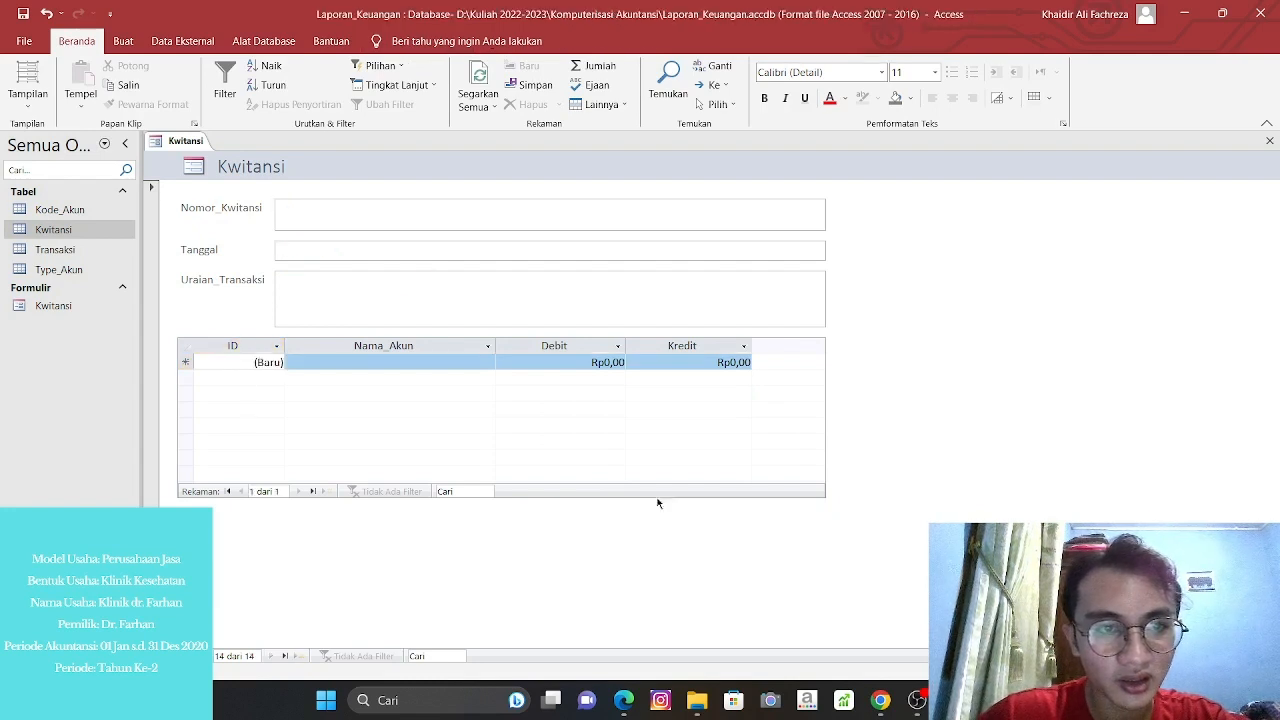
pyautogui.click(300, 209)
pyautogui.write('14')
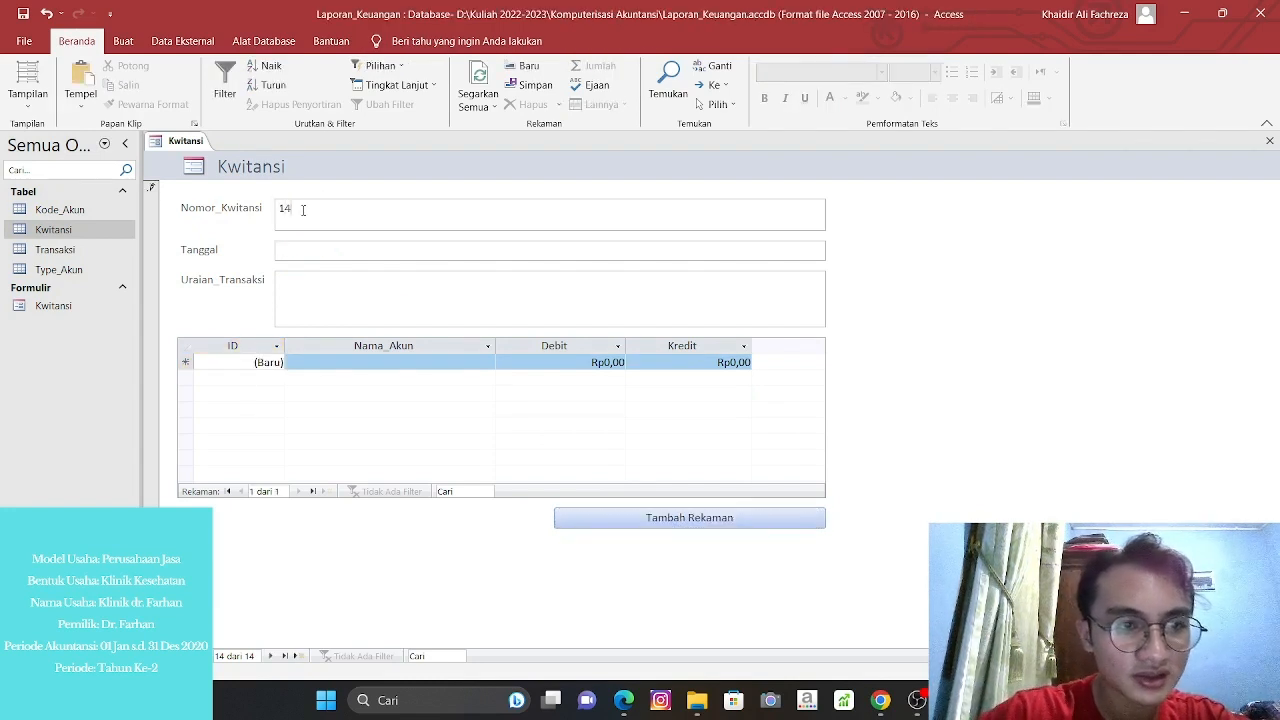
pyautogui.press('Tab')
pyautogui.write('1')
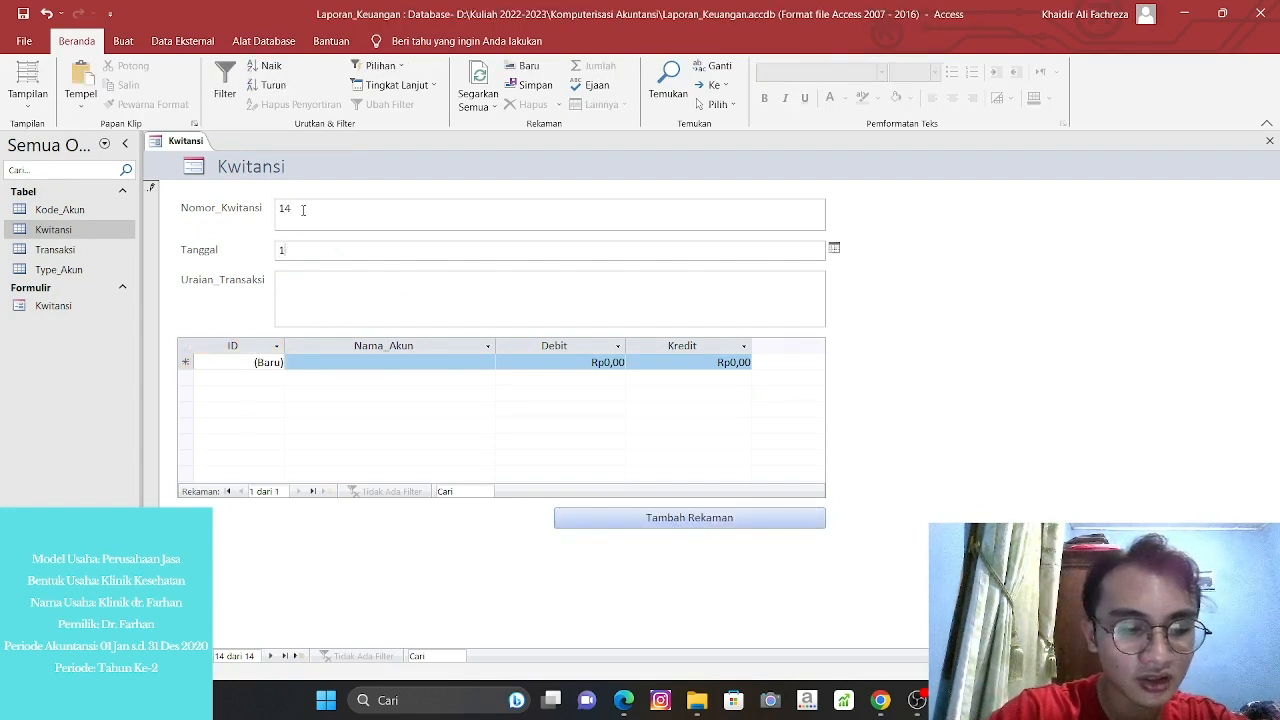
pyautogui.write('/')
pyautogui.write('se')
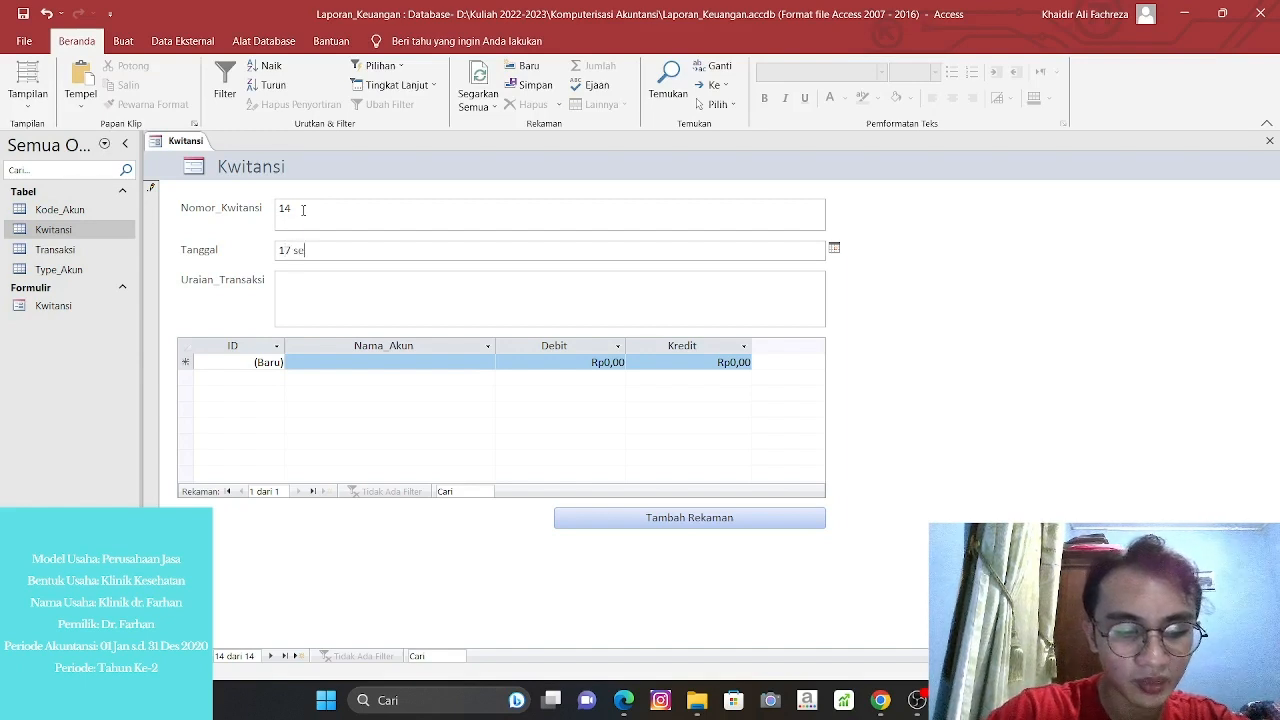
pyautogui.write('ptemb')
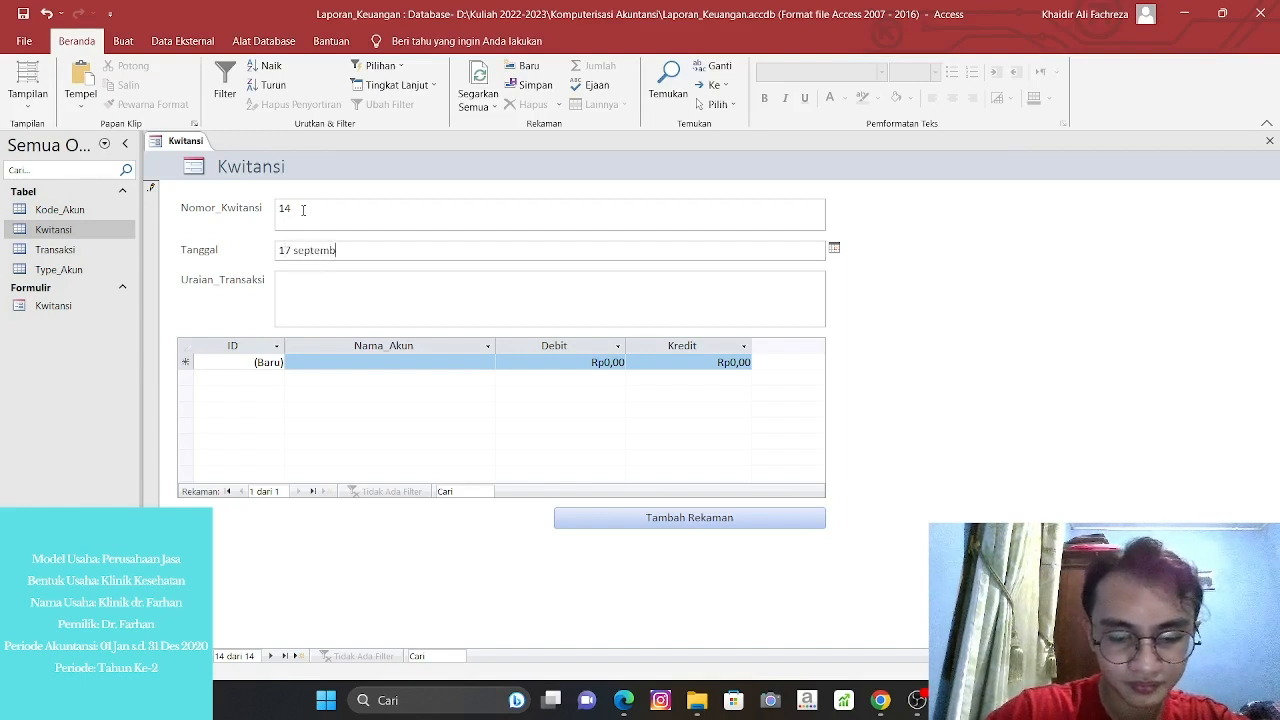
pyautogui.write('er 2020')
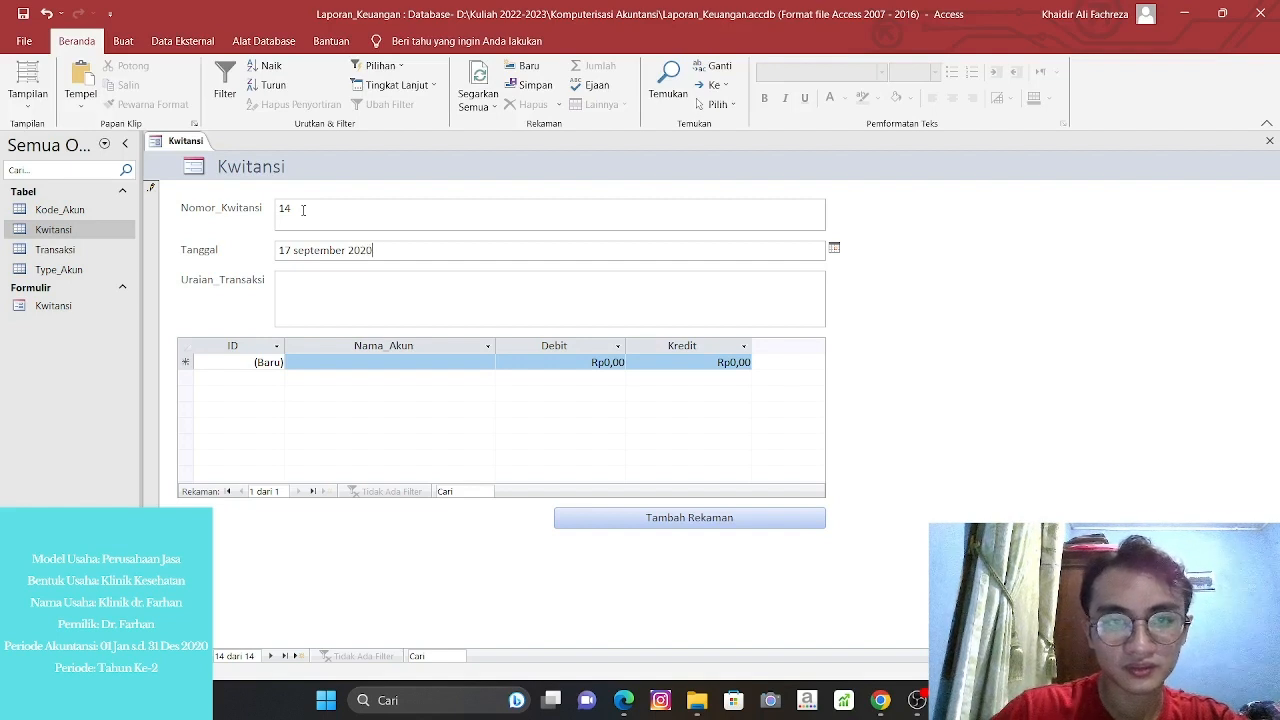
pyautogui.press('Tab')
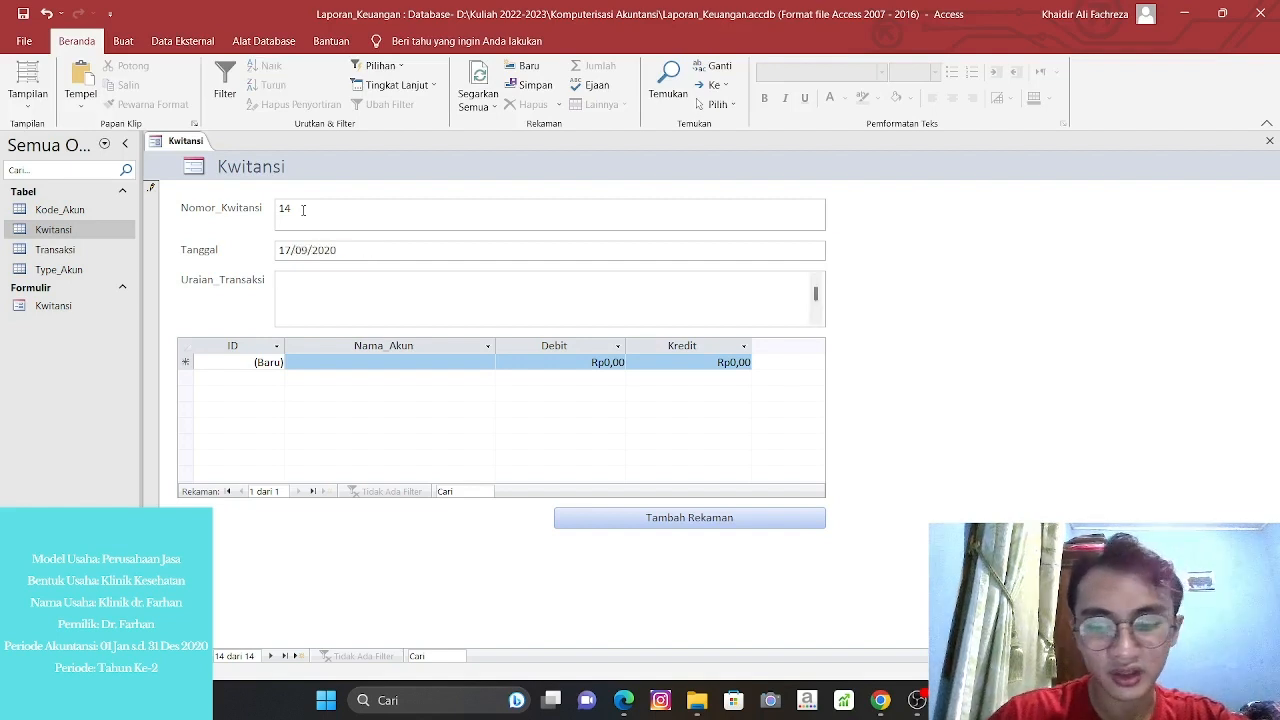
# Enter "Pembelian Perluasan Tanah" as the transaction description of receipt 14.
pyautogui.write('Pem')
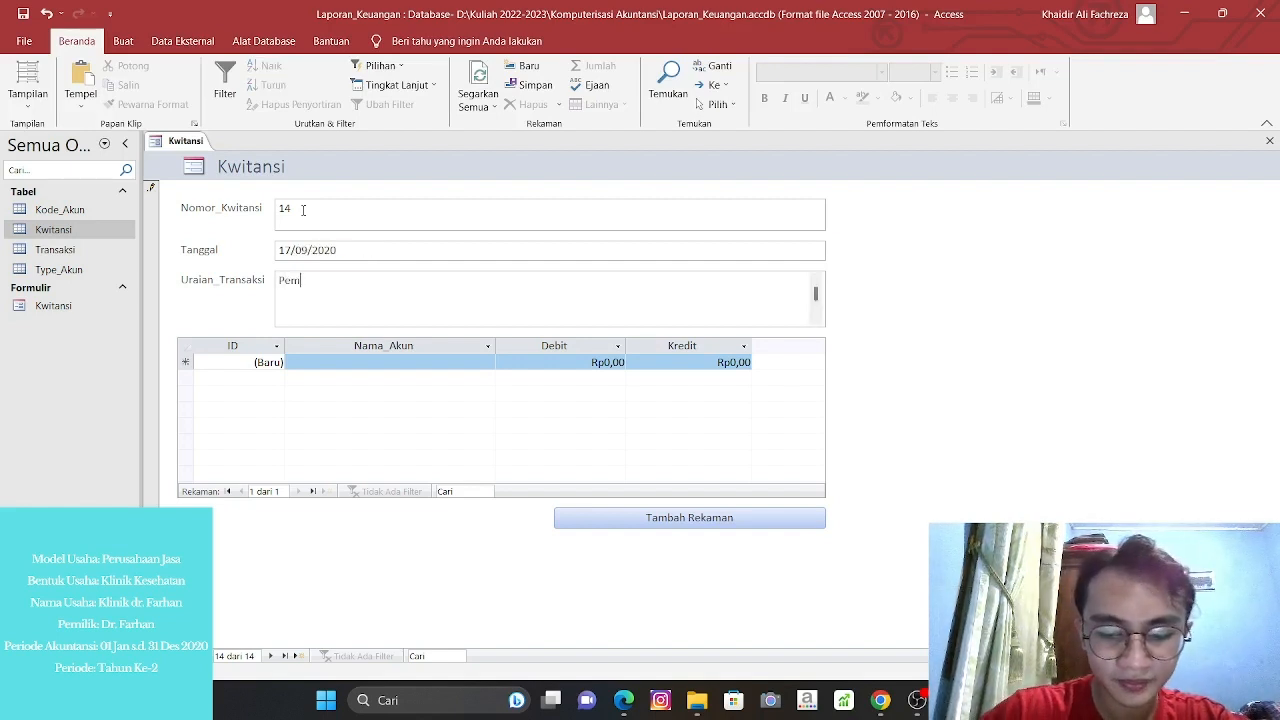
pyautogui.write('beliab')
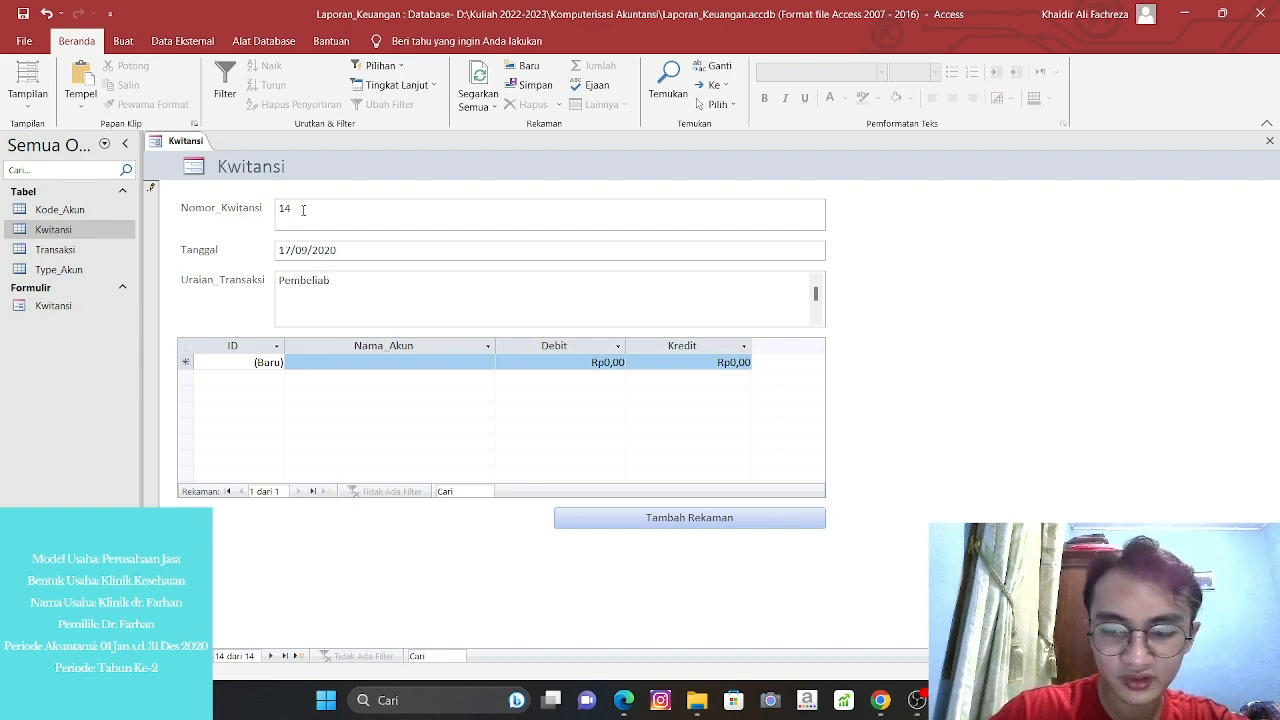
pyautogui.press('BackSpace')
pyautogui.write('n ')
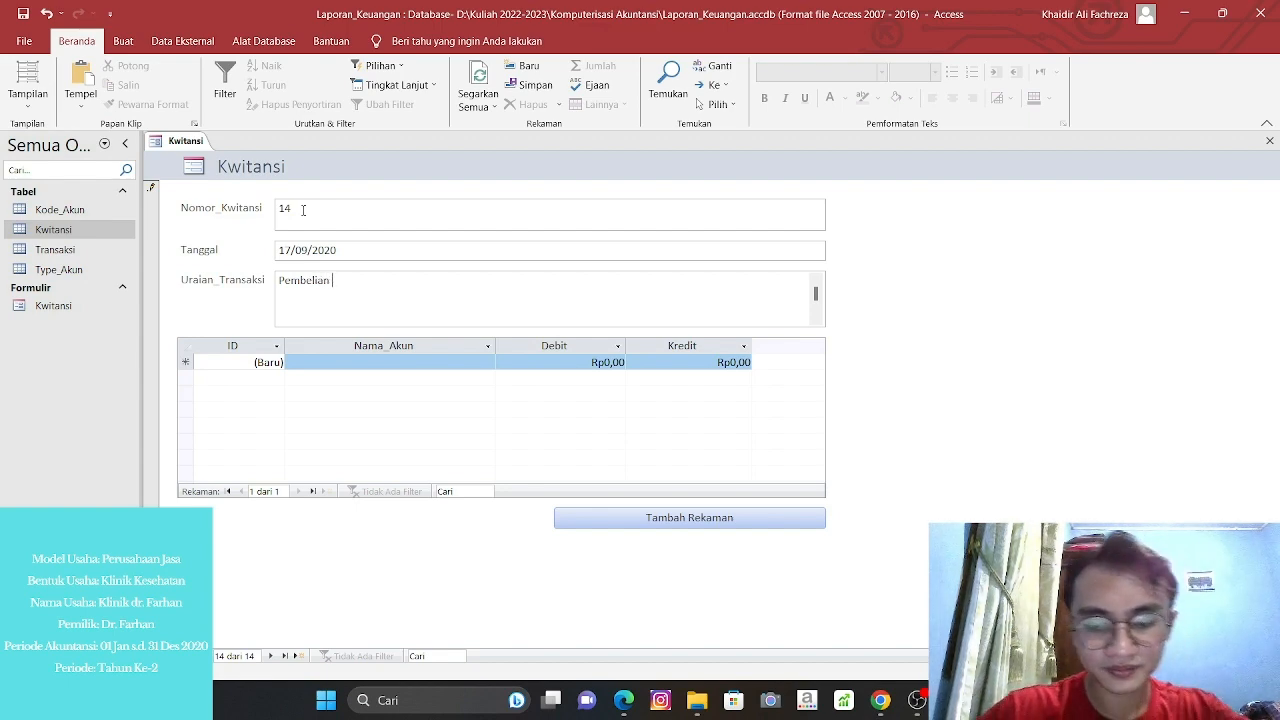
pyautogui.write('Perluasan ')
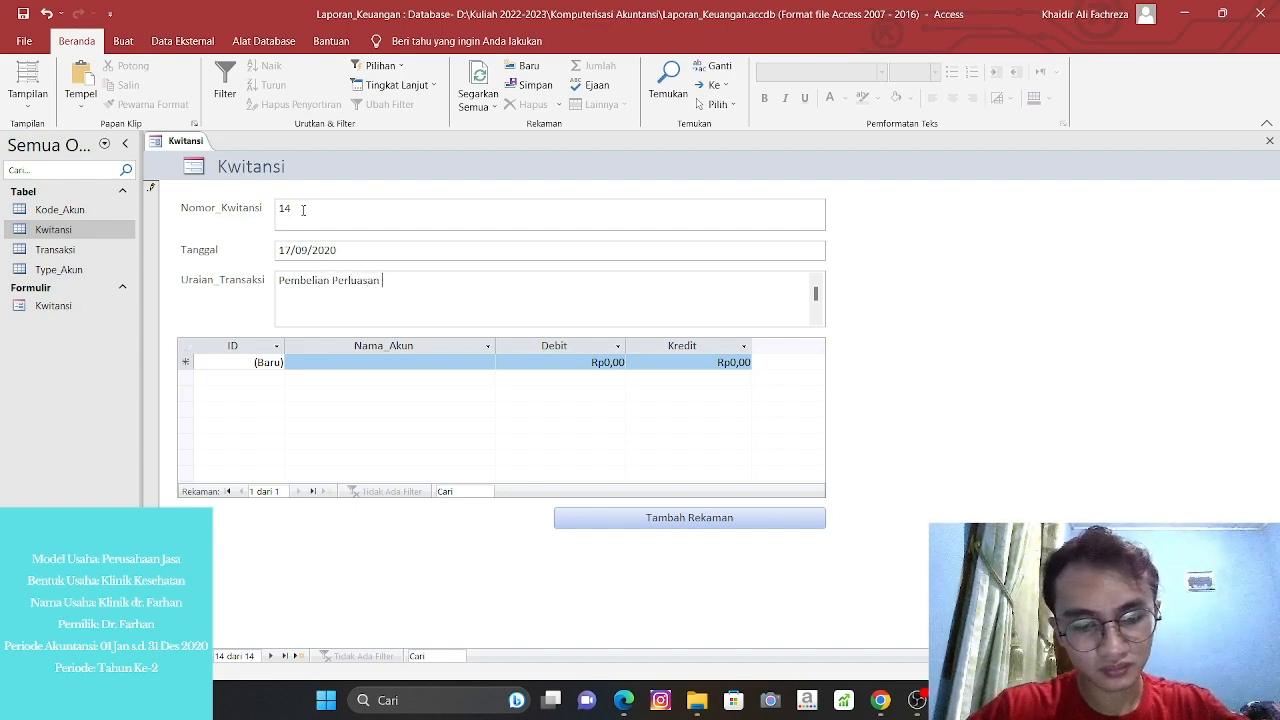
pyautogui.write('Tanah')
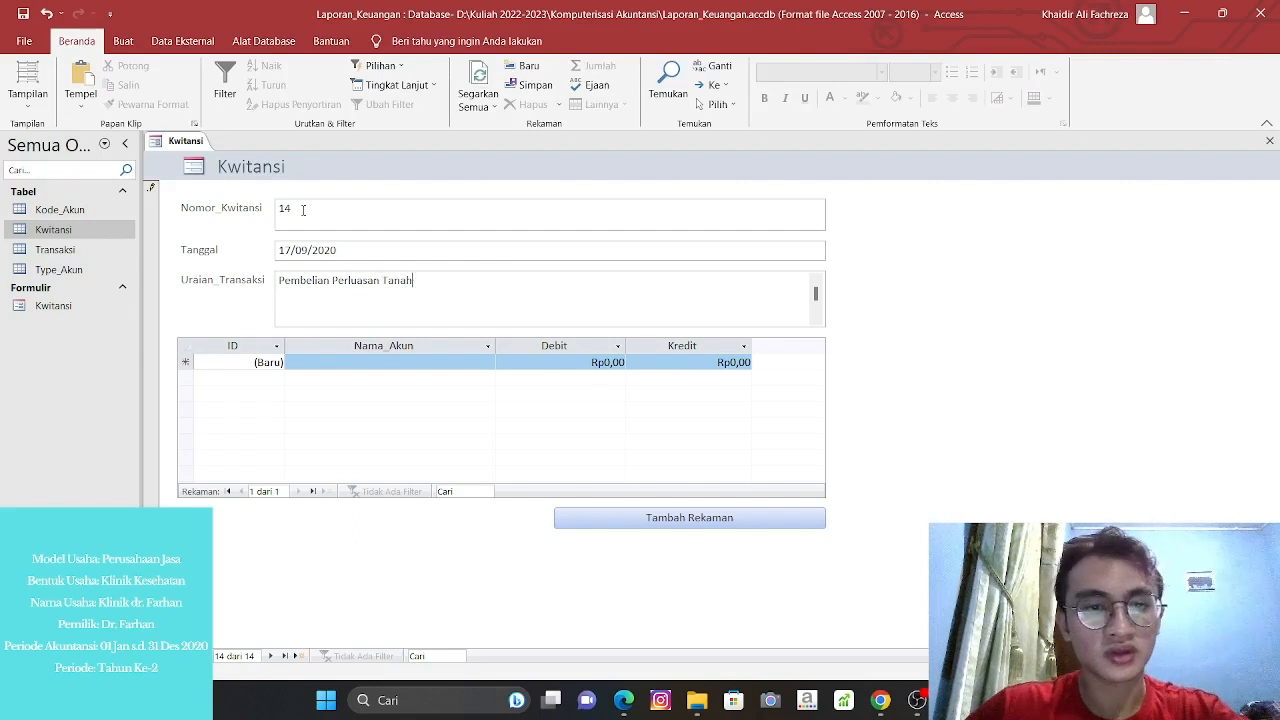
# Record a Tanah line with a debit of Rp300.000.000 in the account details of receipt 14.
pyautogui.click(393, 362)
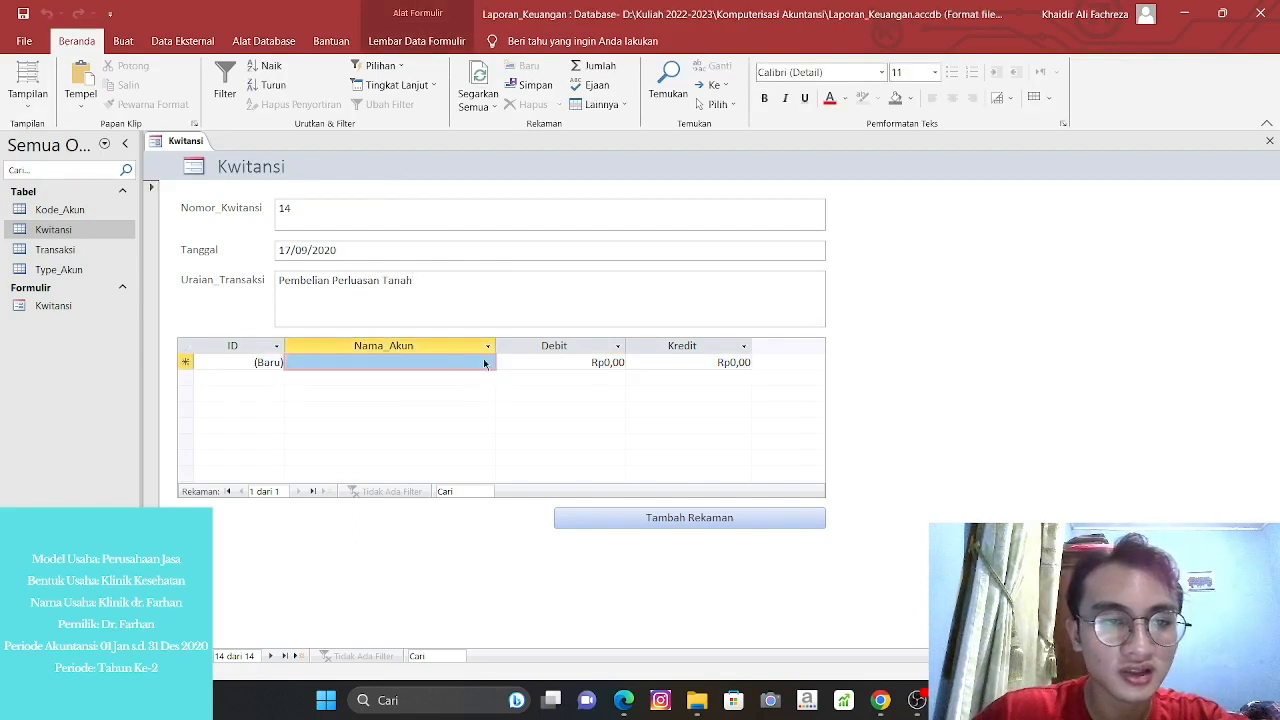
pyautogui.click(487, 362)
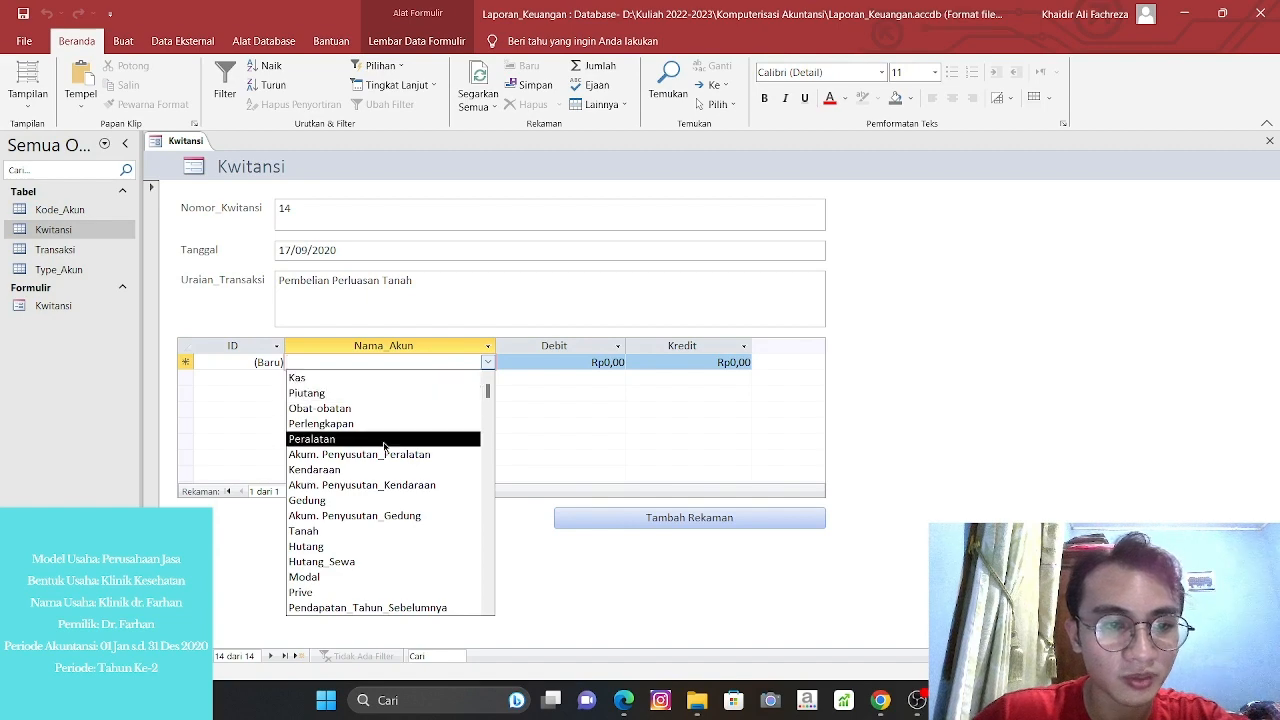
pyautogui.click(378, 531)
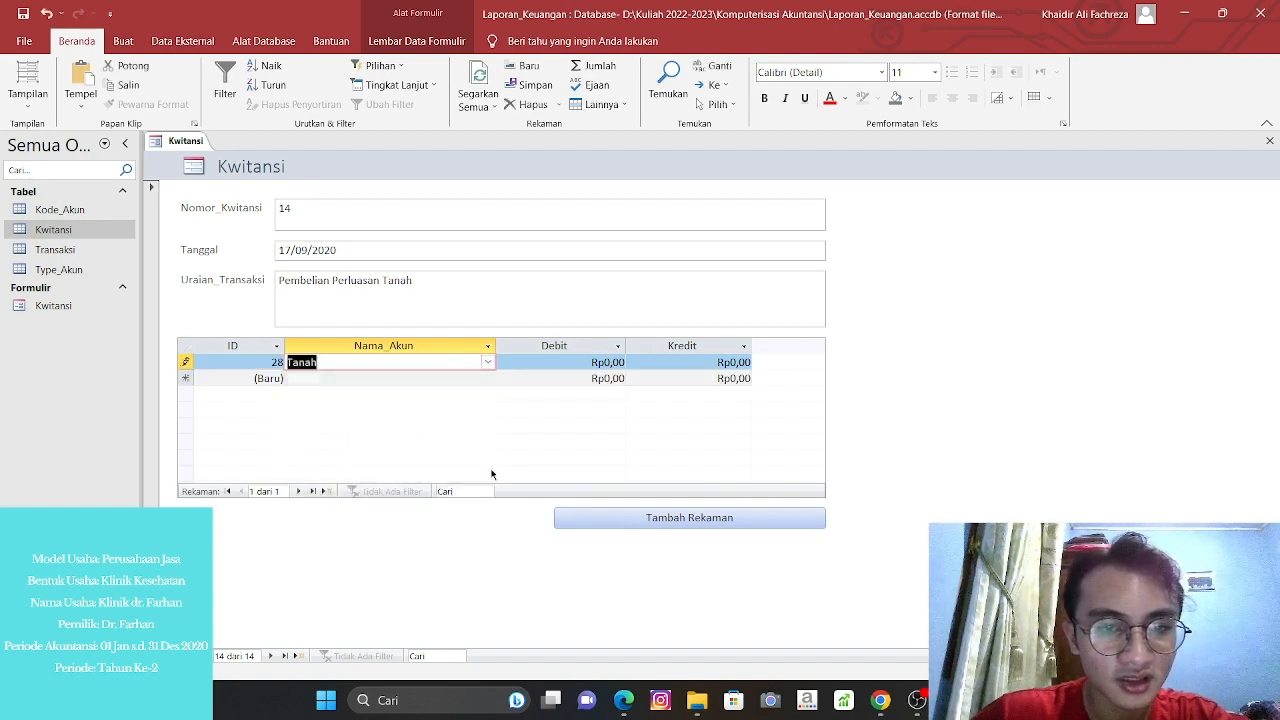
pyautogui.click(549, 371)
pyautogui.write('300')
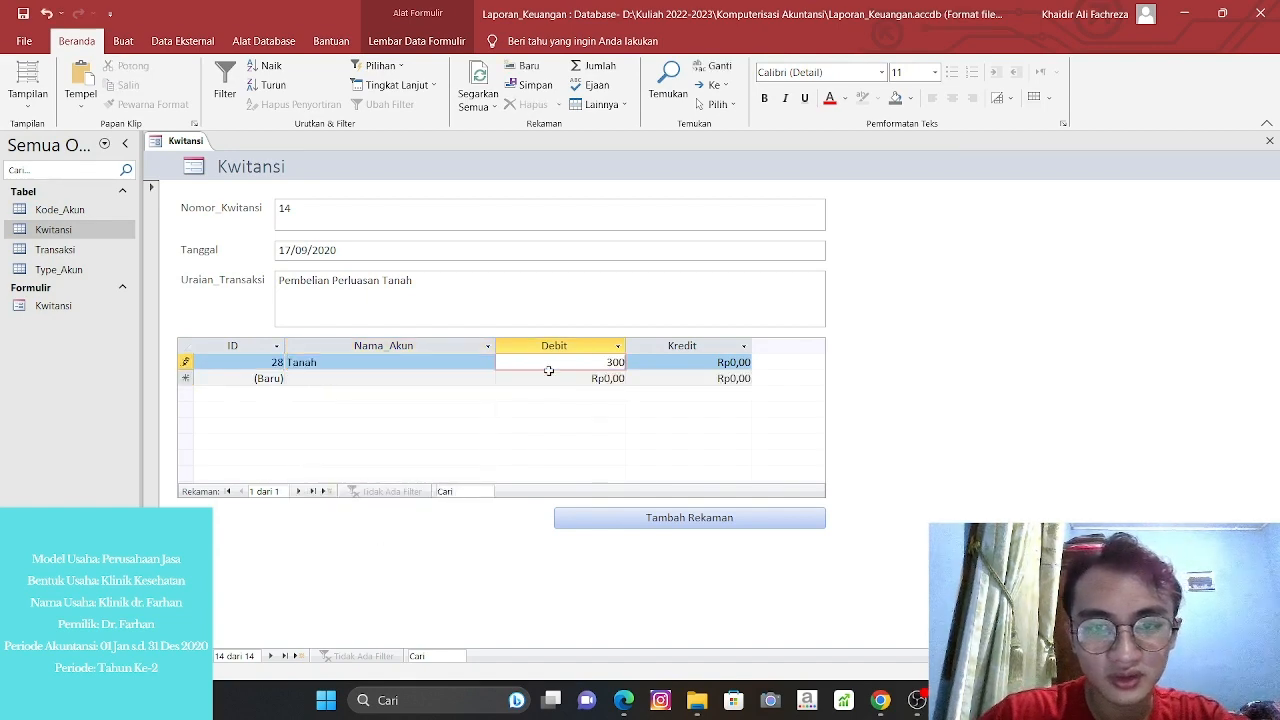
pyautogui.write('.000.000000')
pyautogui.press('Tab')
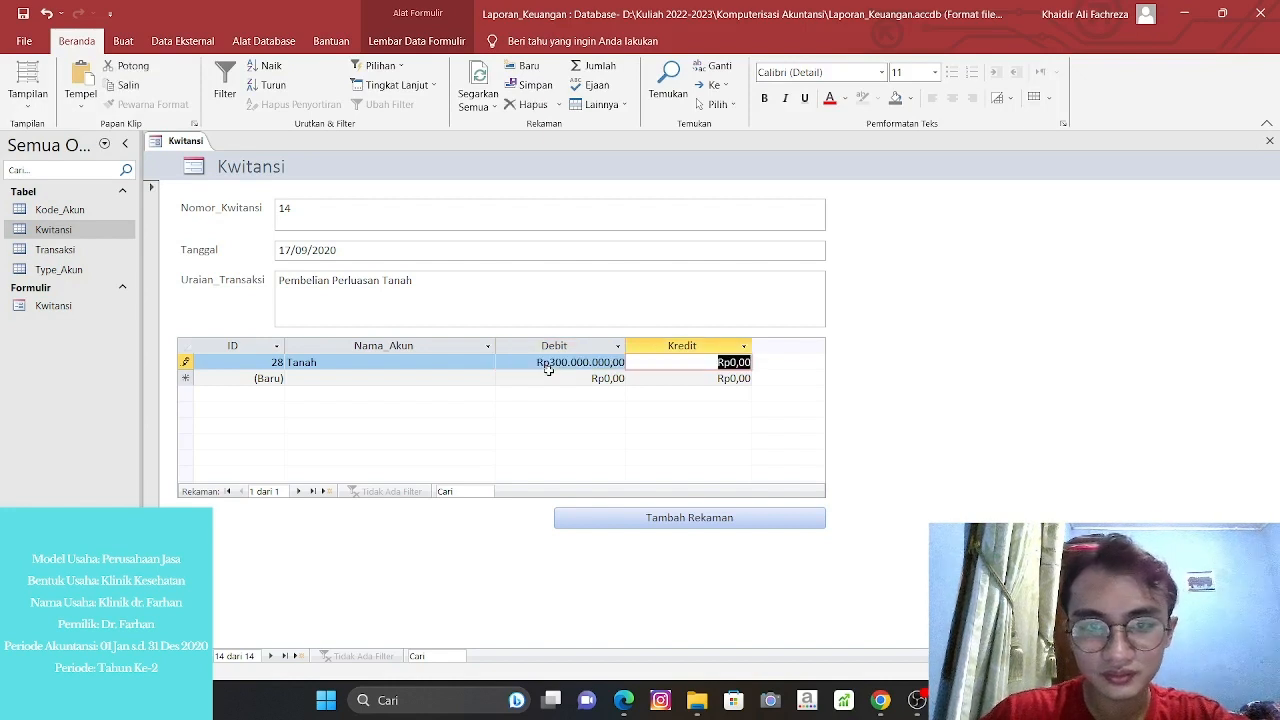
# Add a Kas line with a credit of Rp300.000.000 to the account details of receipt 14.
pyautogui.click(347, 377)
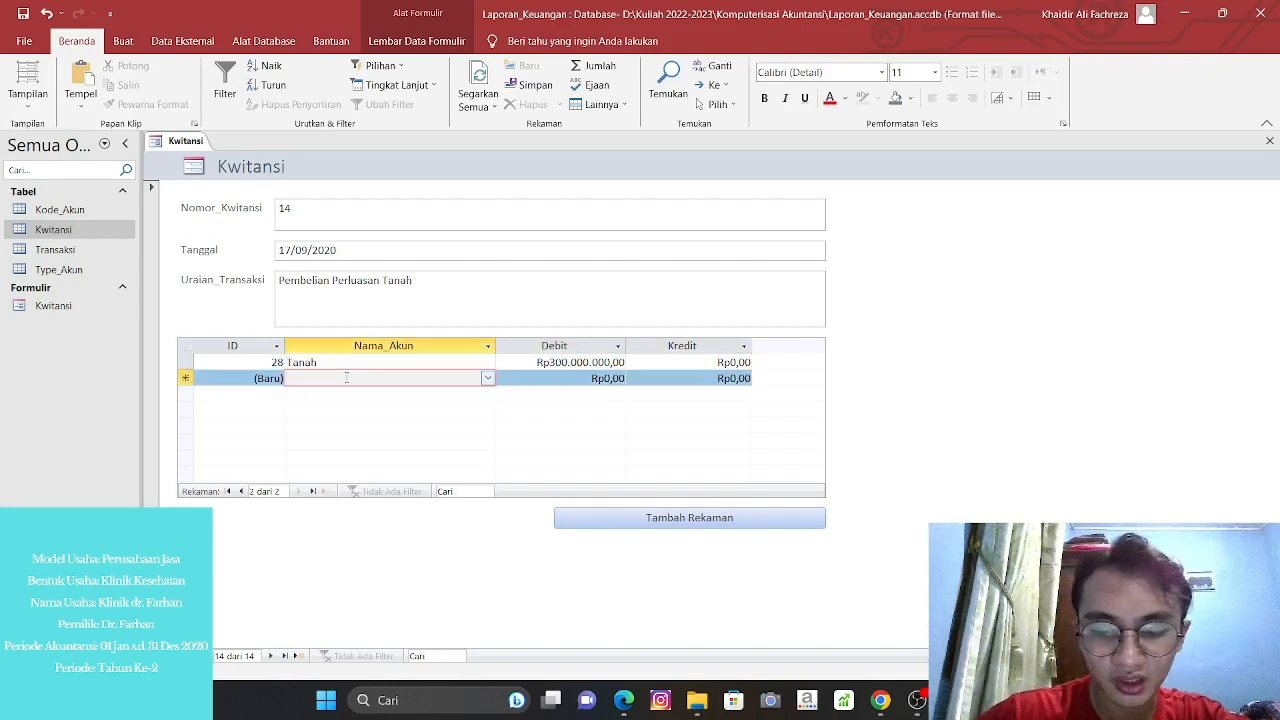
pyautogui.press('Up')
pyautogui.click(366, 378)
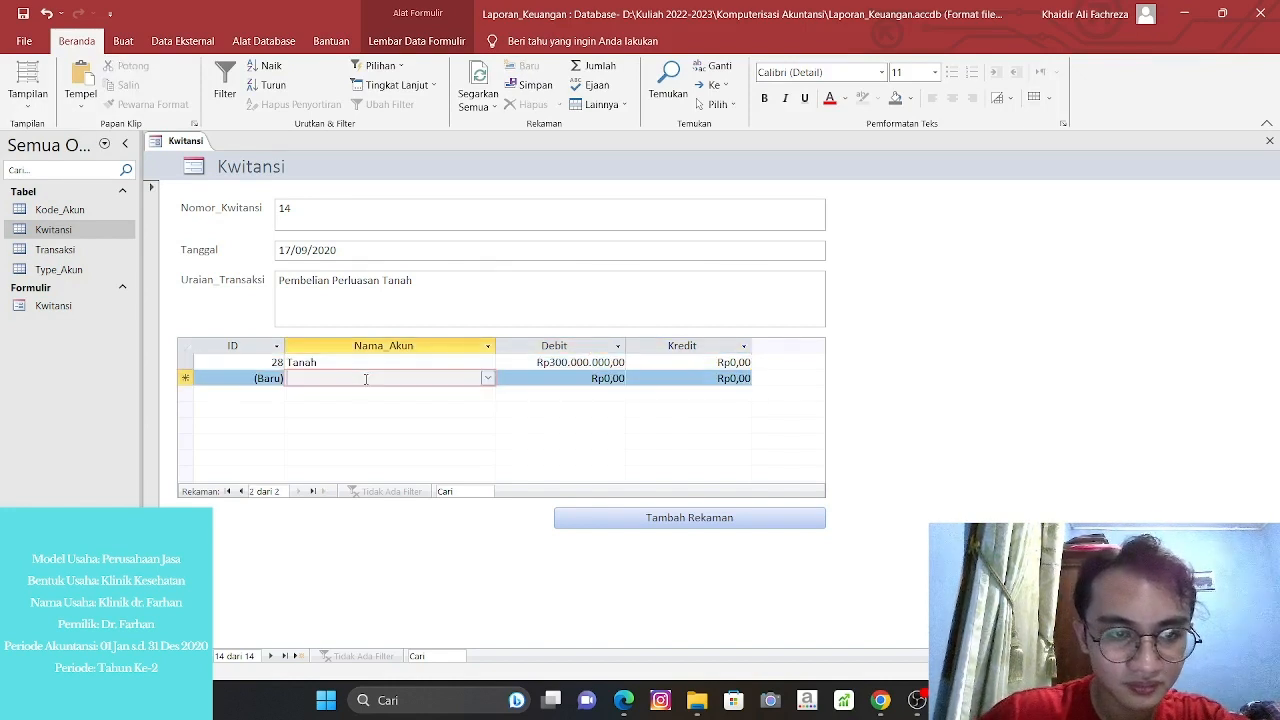
pyautogui.write('Kas')
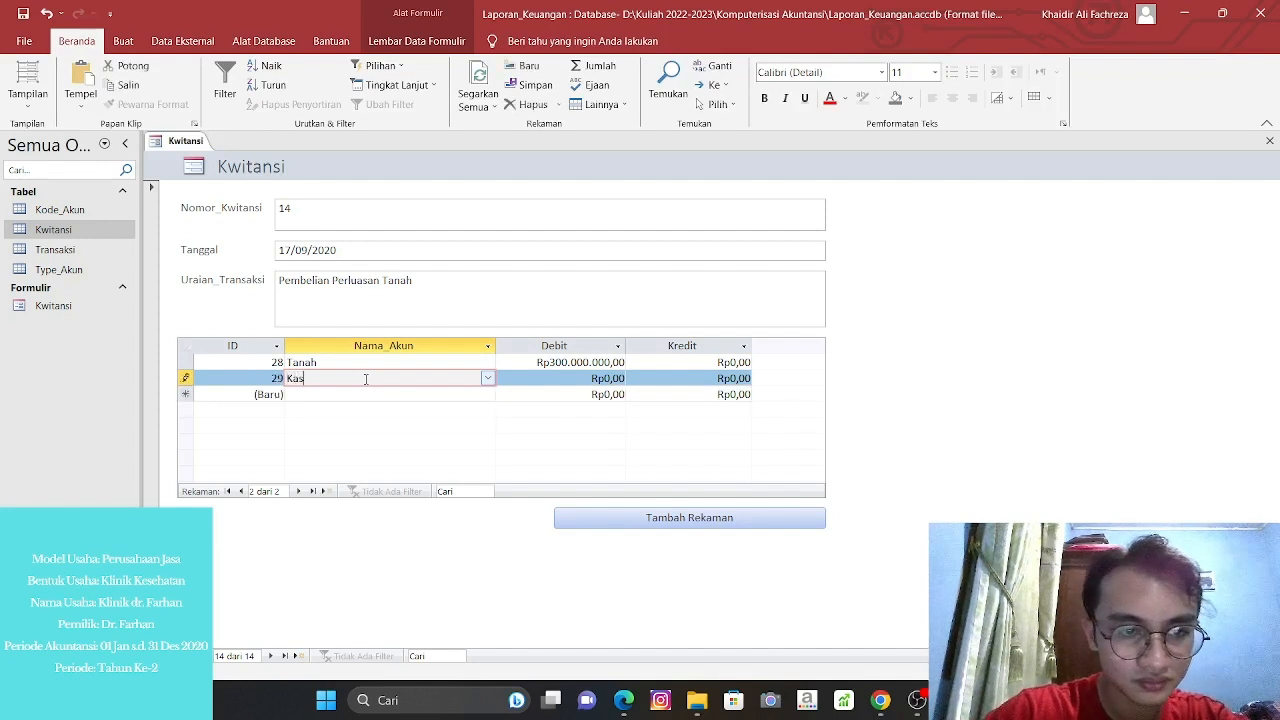
pyautogui.press('Tab')
pyautogui.press('Tab')
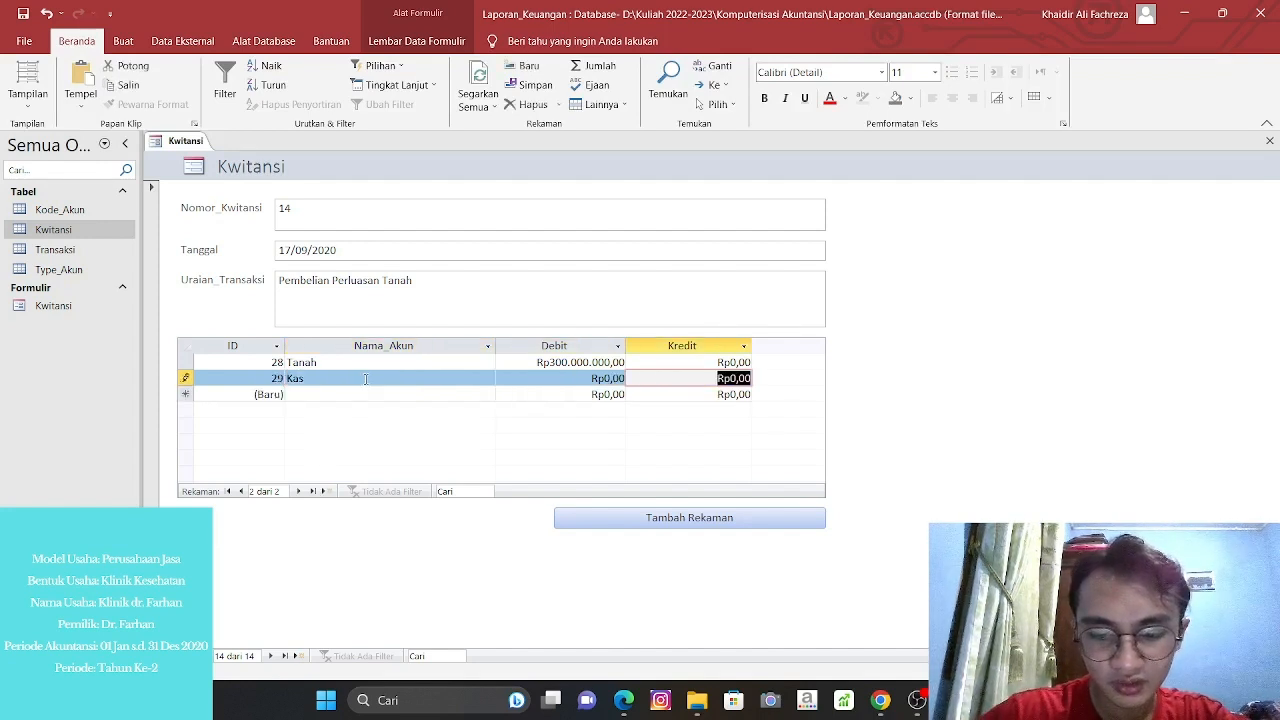
pyautogui.write('300.000.')
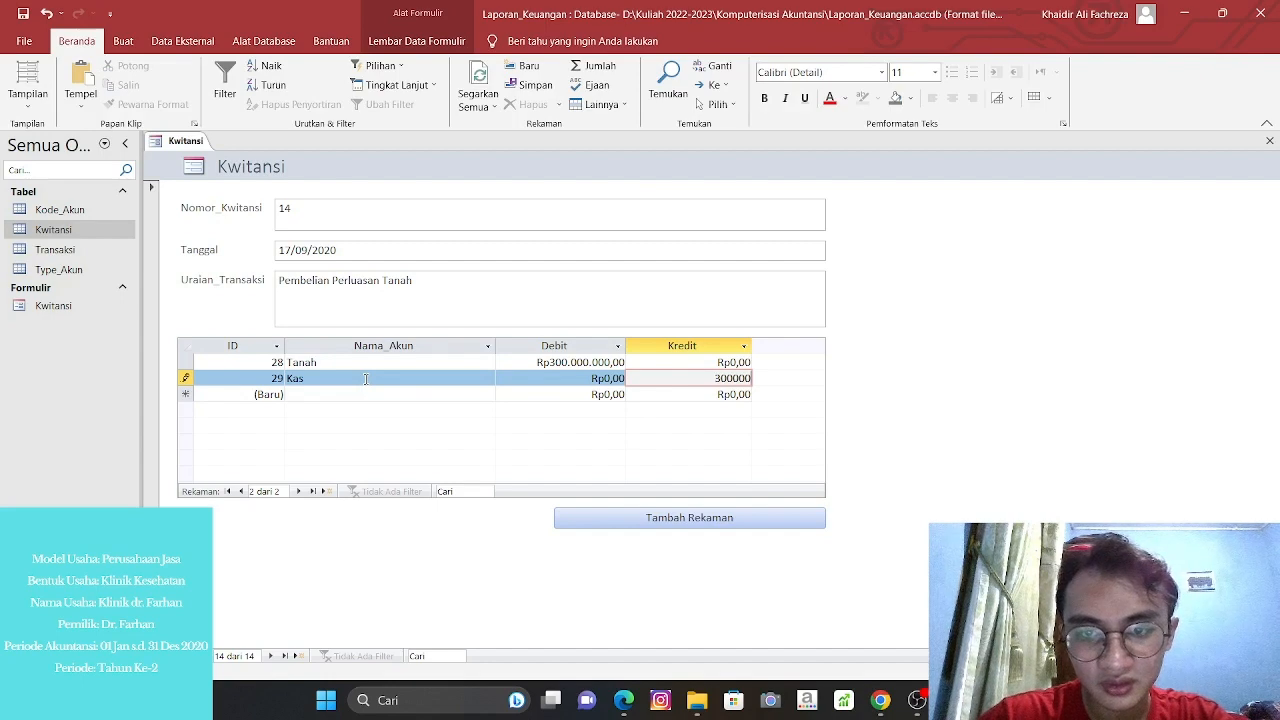
pyautogui.write('000')
pyautogui.press('Tab')
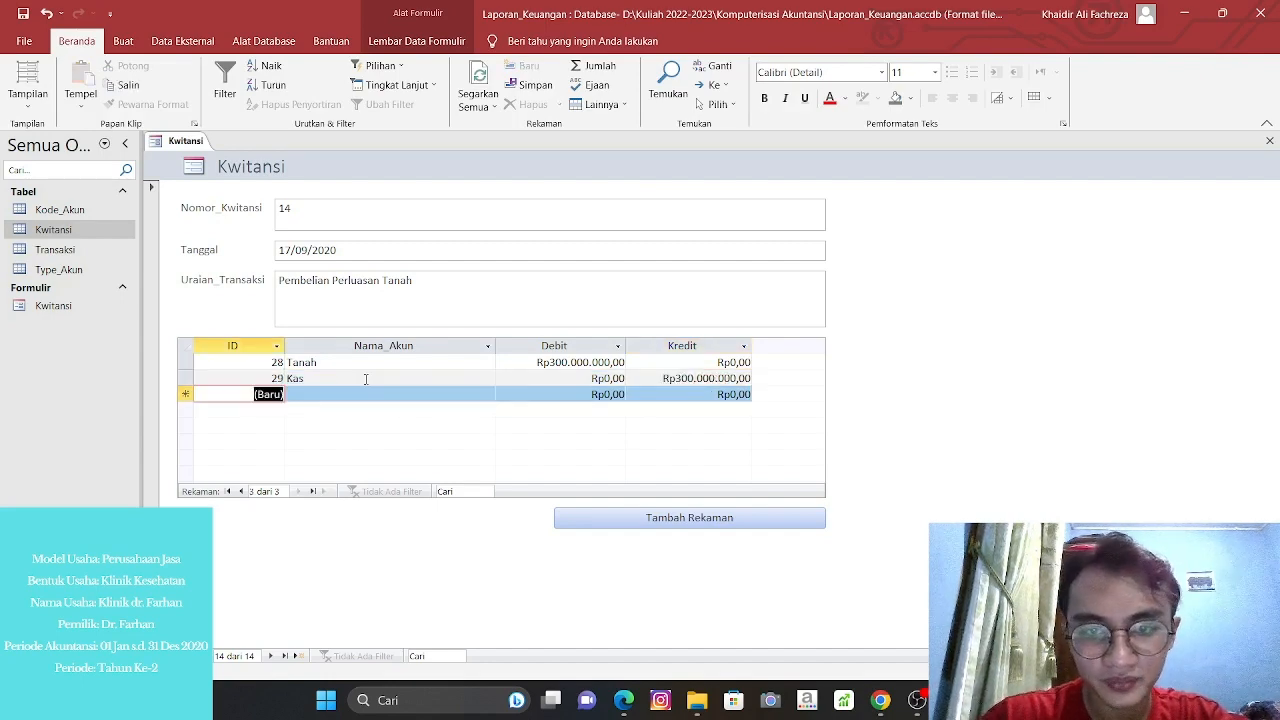
# Add a new receipt record with Nomor_Kwitansi 15 and the date 18 October 2020.
pyautogui.click(647, 517)
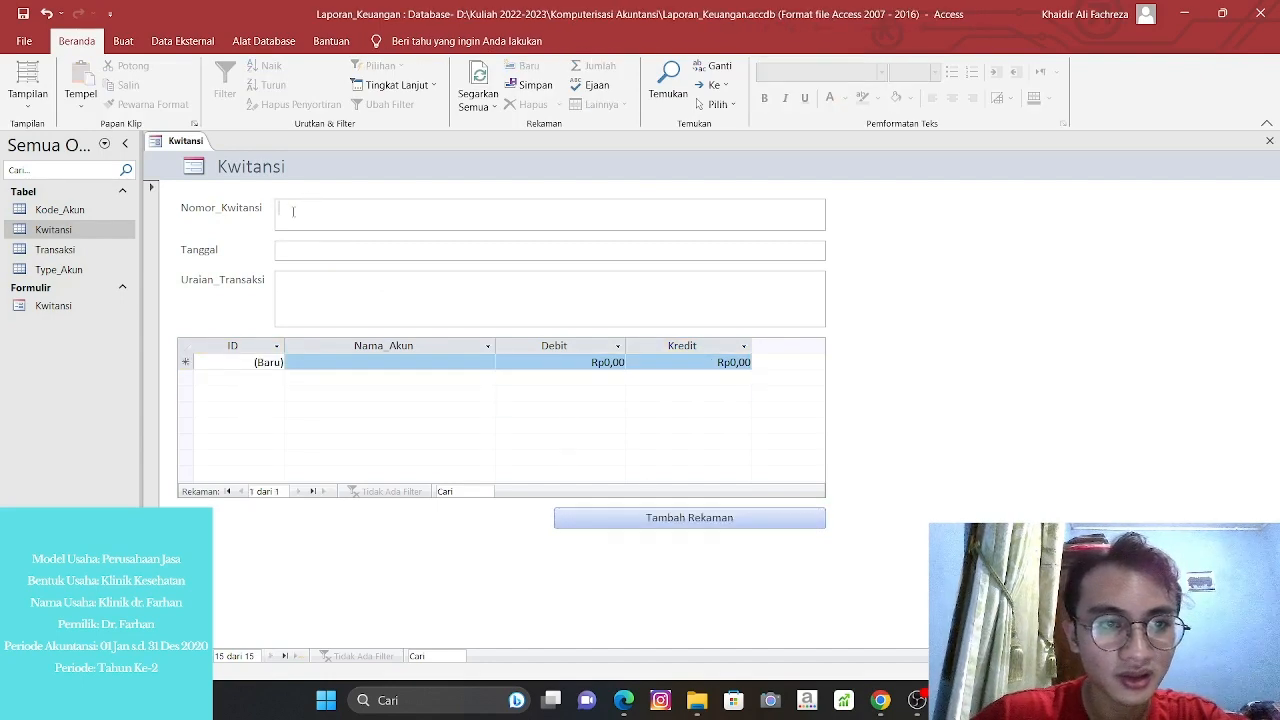
pyautogui.write('15')
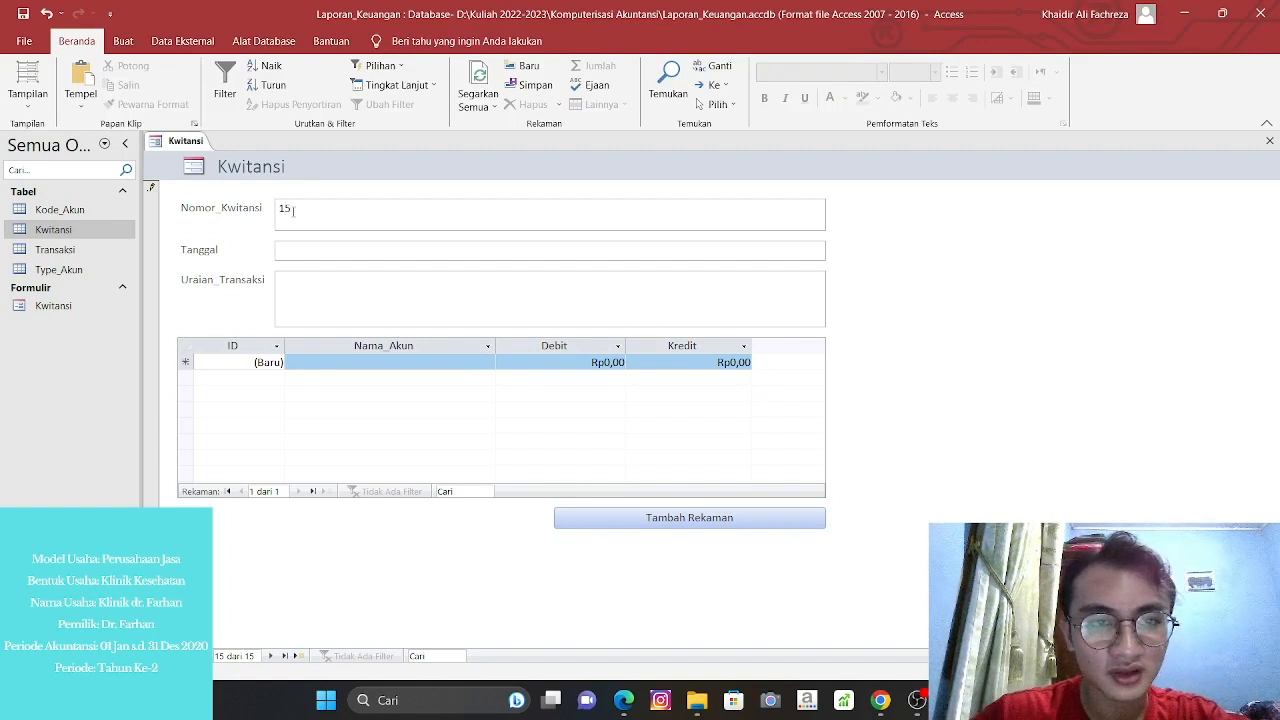
pyautogui.click(308, 251)
pyautogui.write('18')
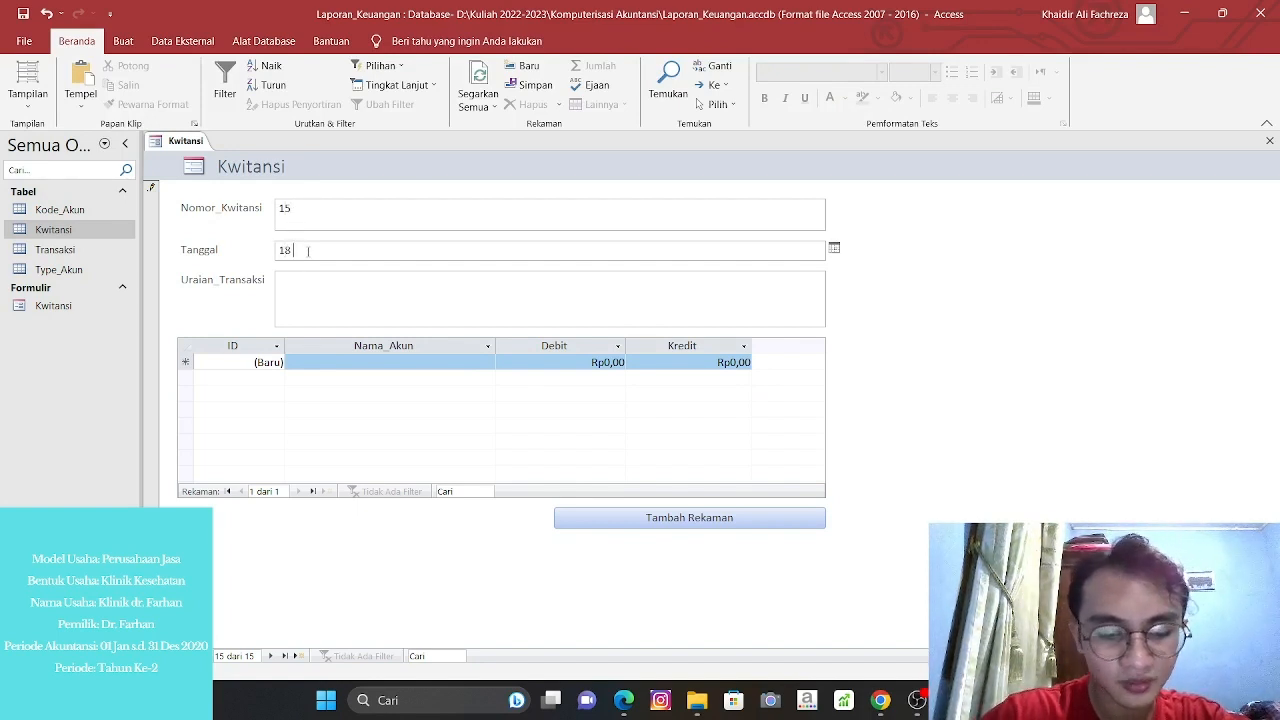
pyautogui.write(' okto')
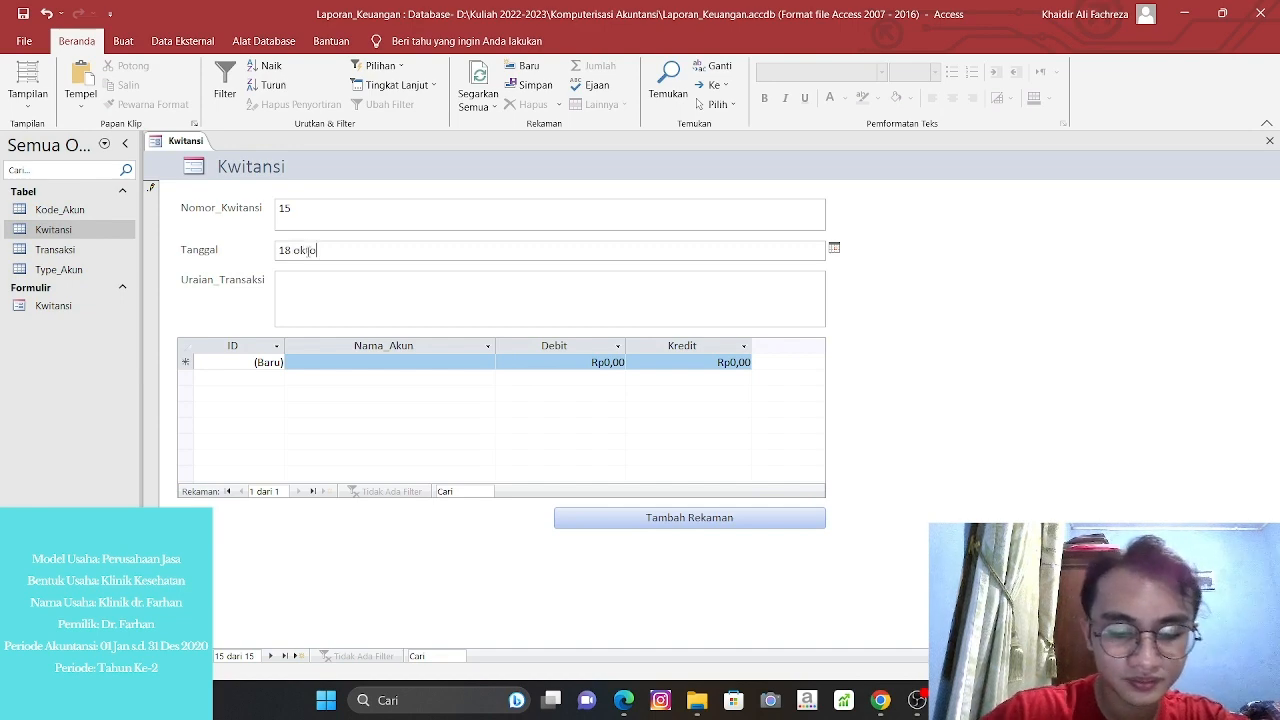
pyautogui.write('ber2')
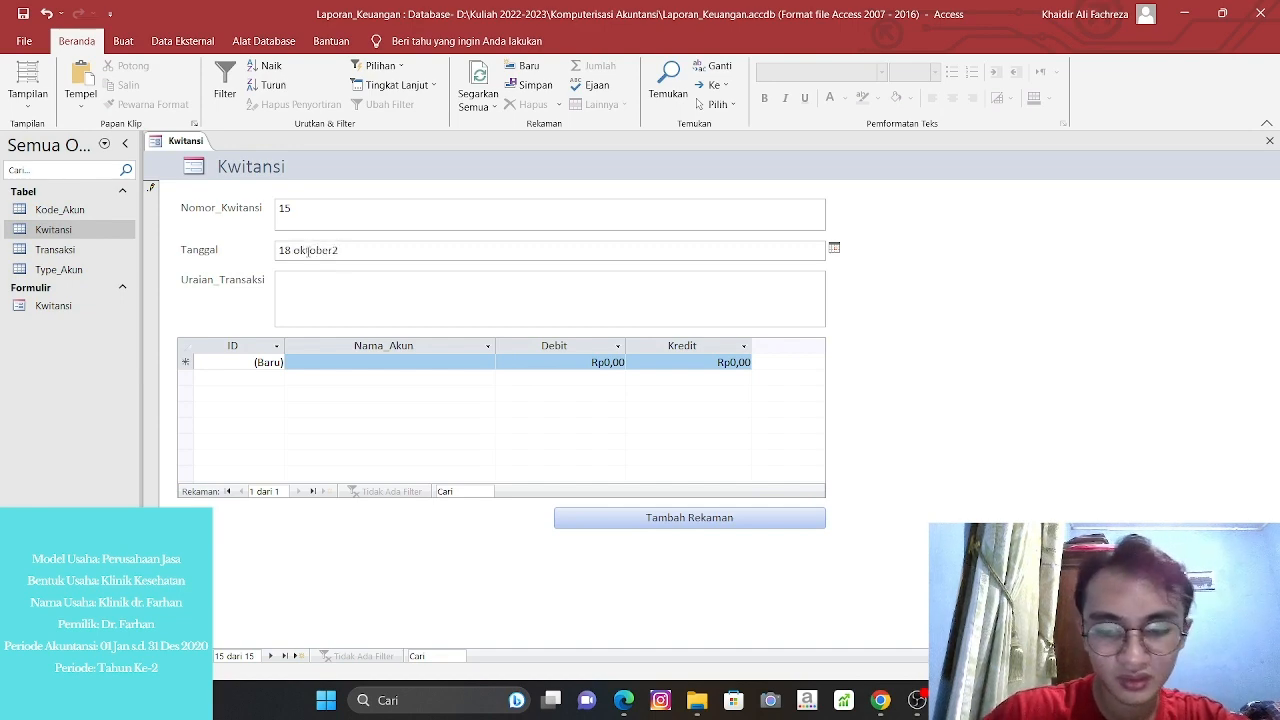
pyautogui.press('BackSpace')
pyautogui.write('202')
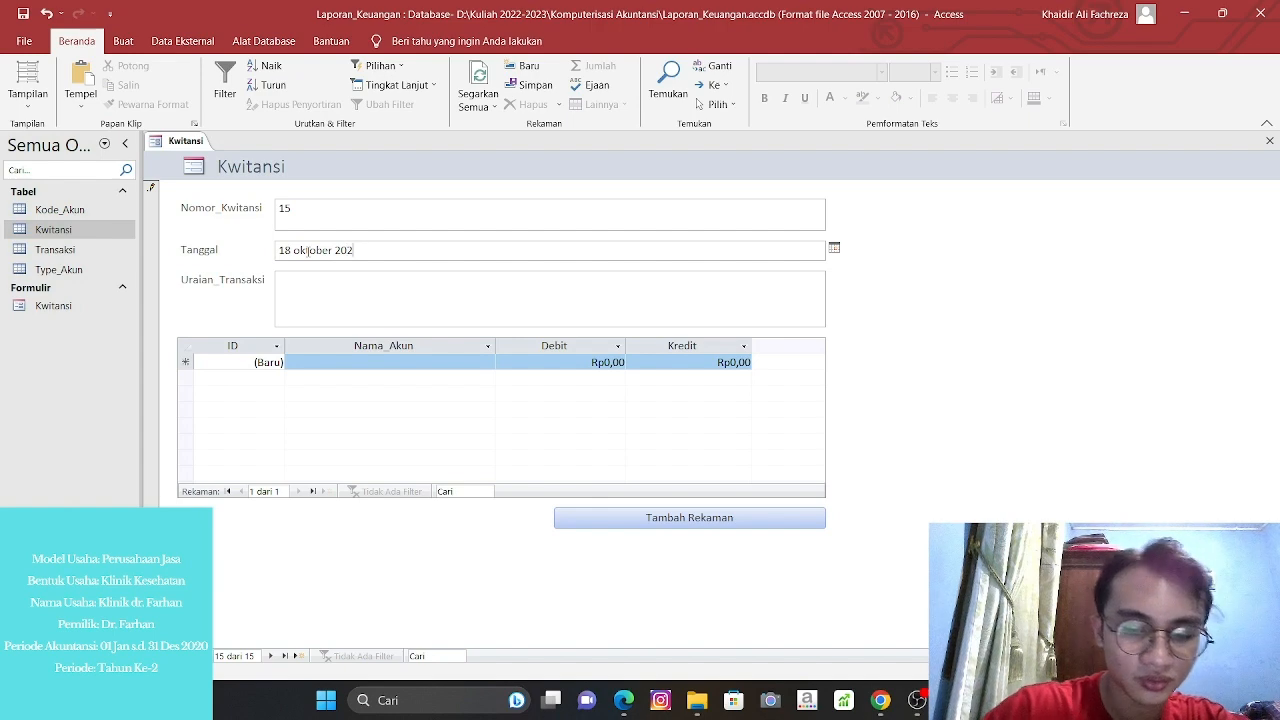
pyautogui.write('0')
pyautogui.press('Tab')
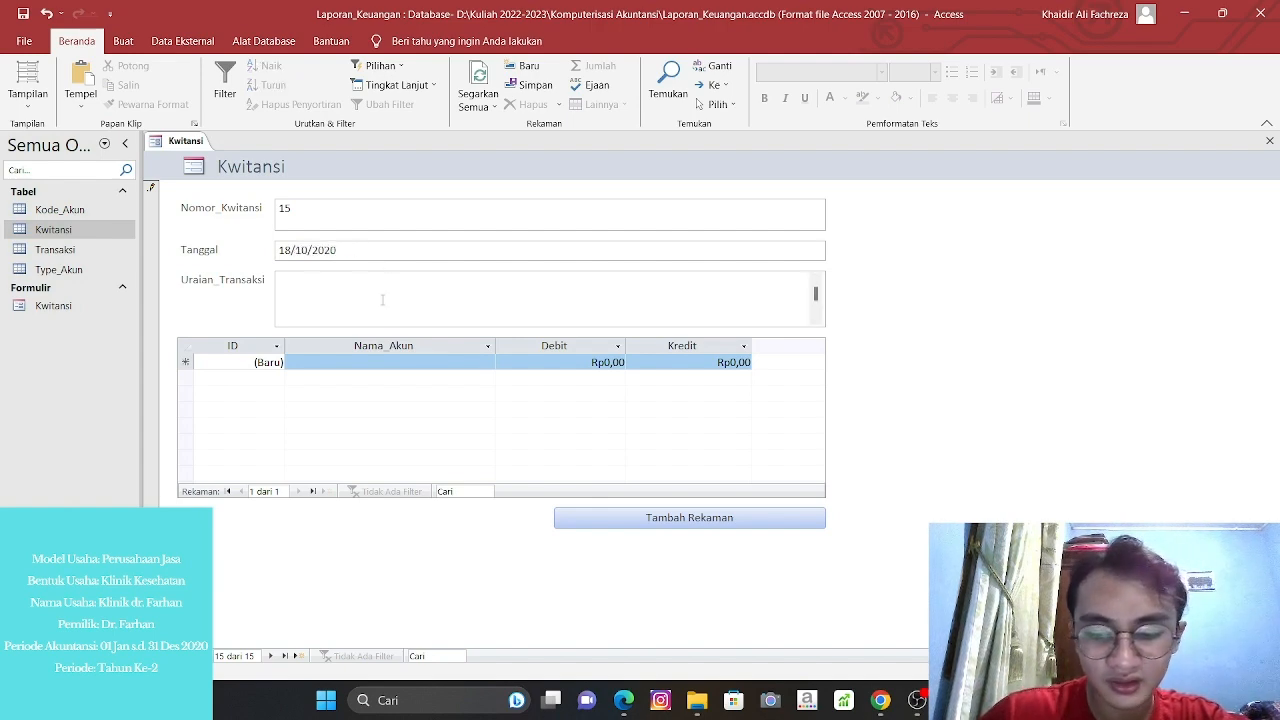
# Enter "Pembayaran Listrik Air dan Internet" as the transaction description of receipt 15.
pyautogui.write('Pemba')
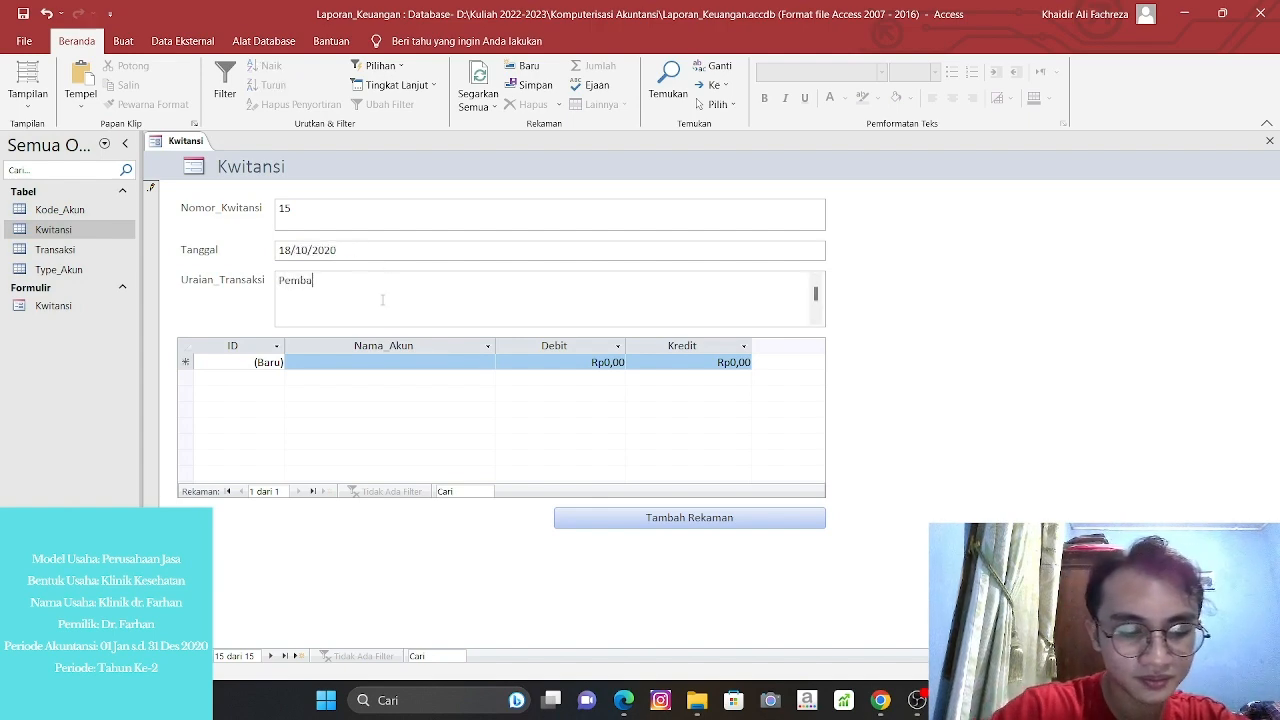
pyautogui.write('yaran ')
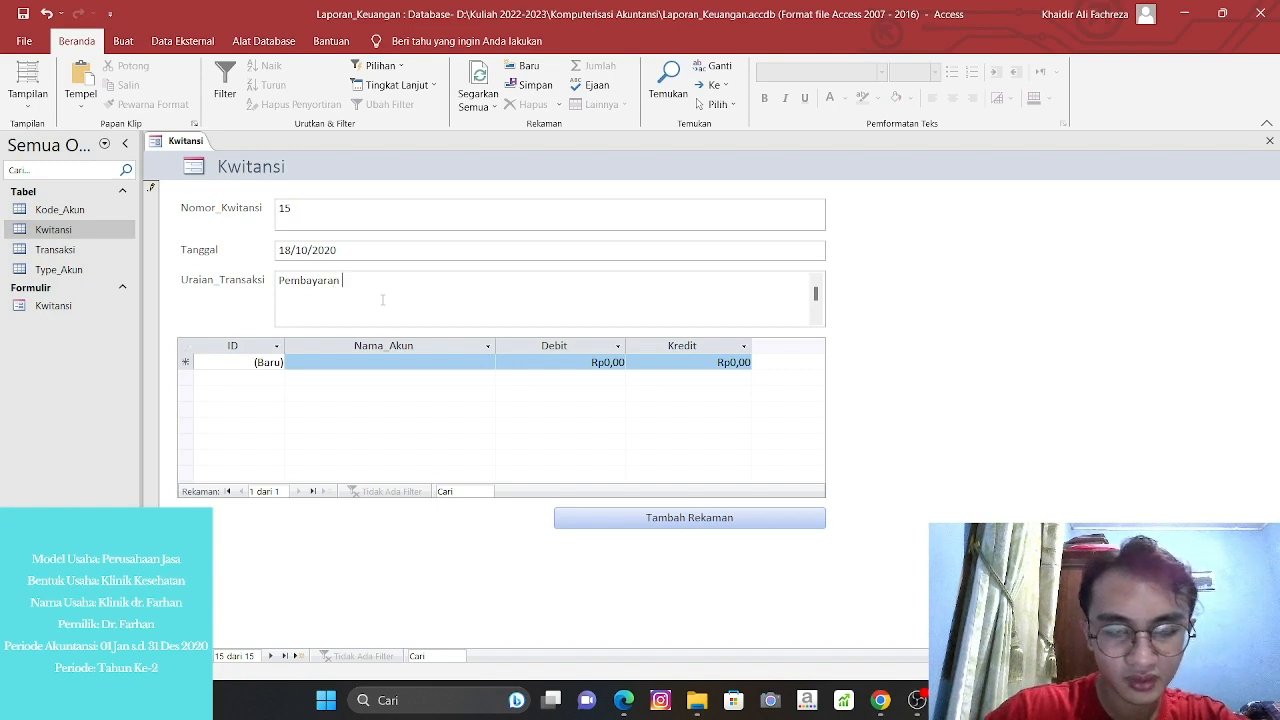
pyautogui.write('List')
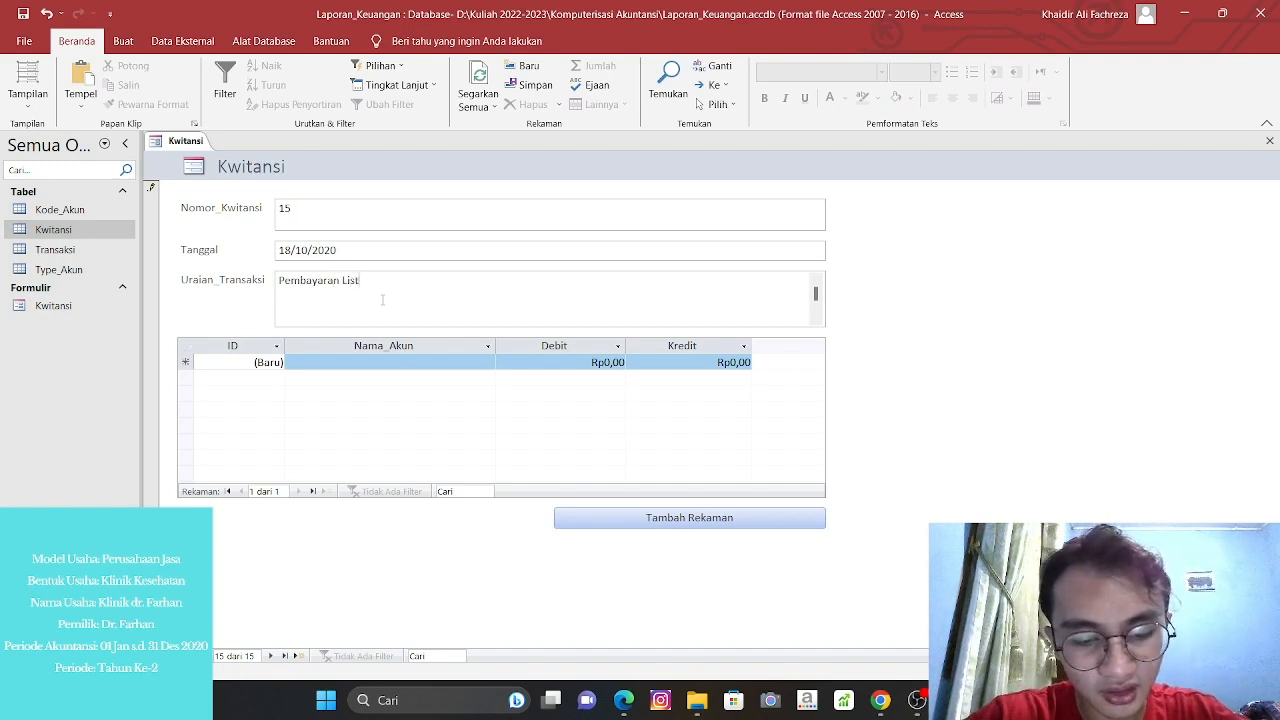
pyautogui.write('rik')
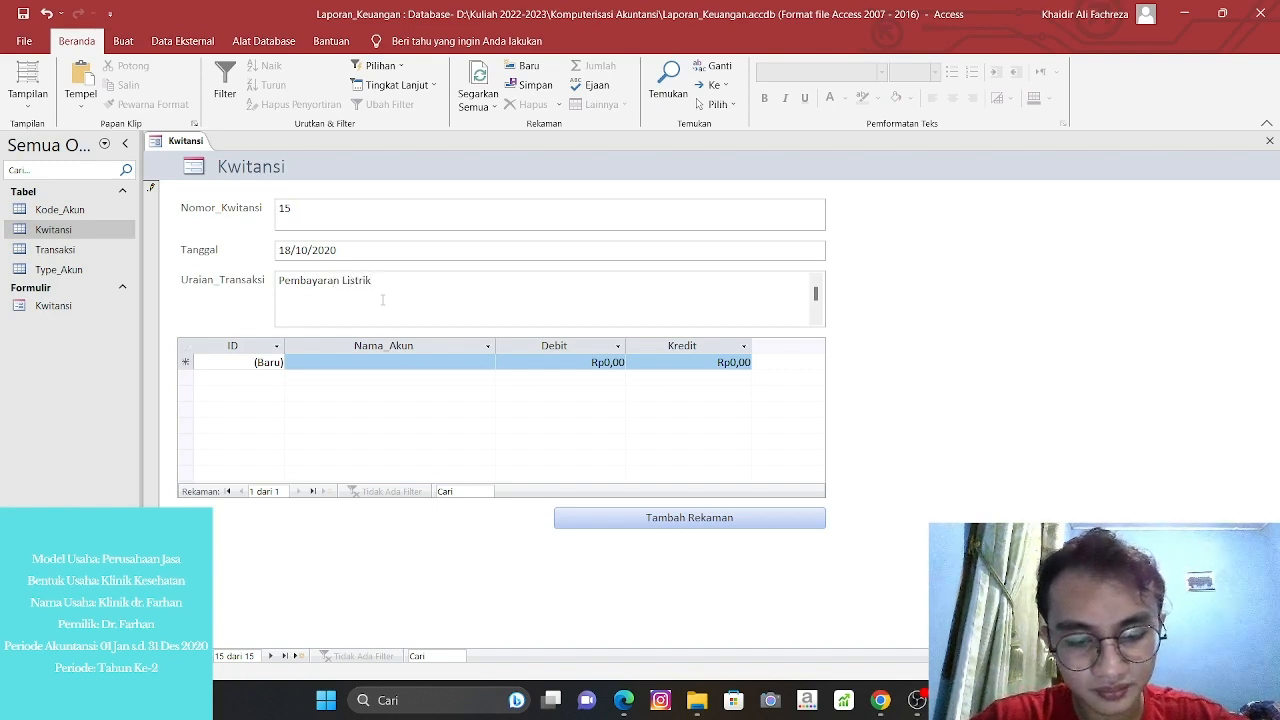
pyautogui.write(' A')
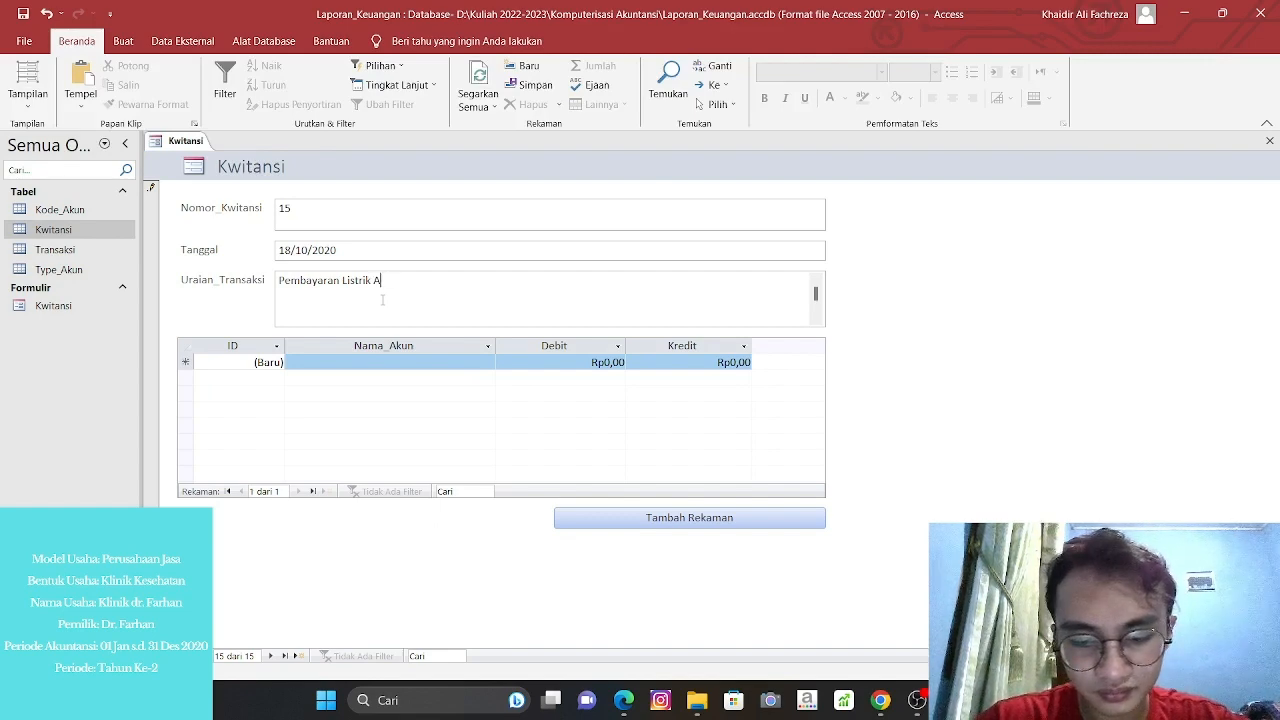
pyautogui.write('ir dan ')
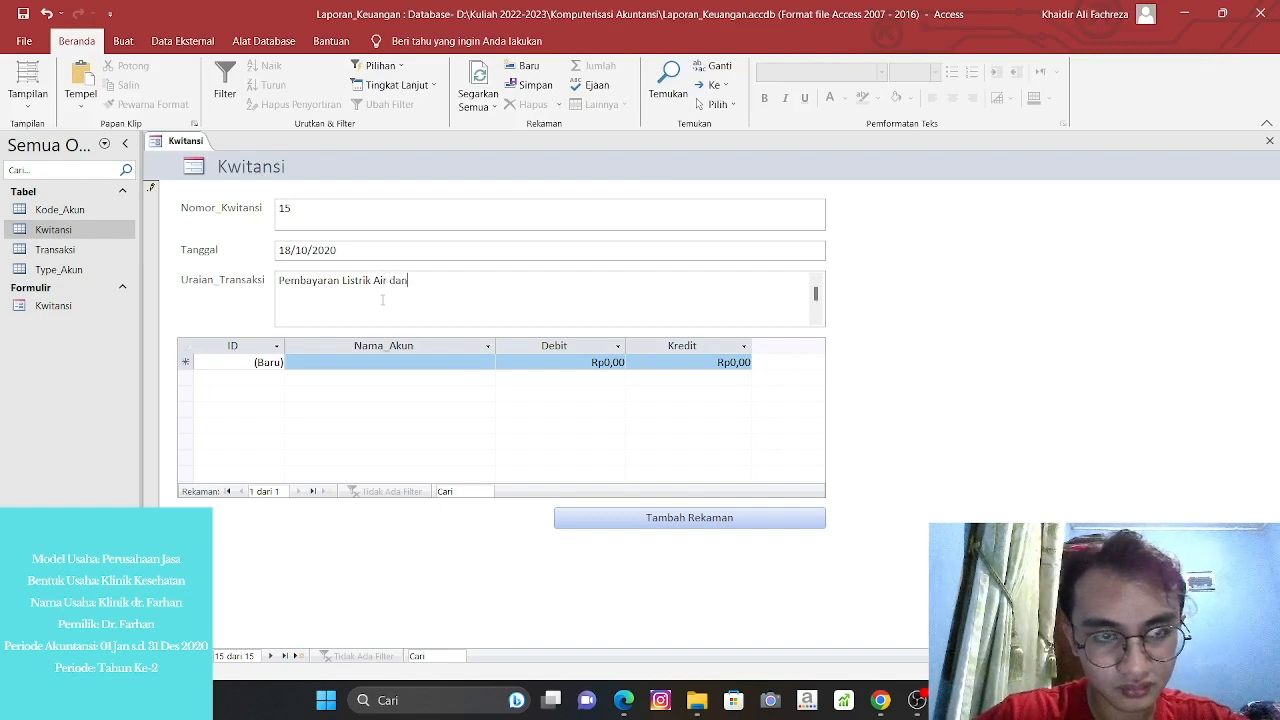
pyautogui.write('Internet')
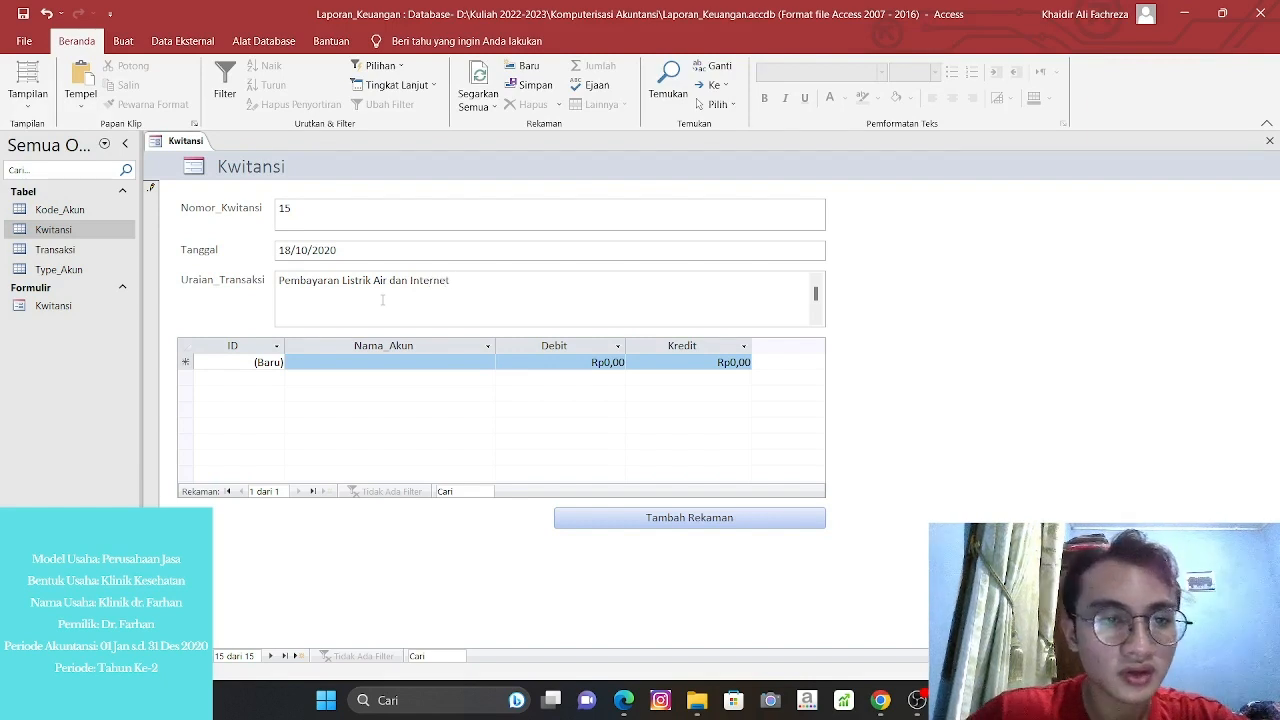
# Choose Beban_Listrik_Air dan Internet as the account of the first detail line of receipt 15.
pyautogui.click(447, 363)
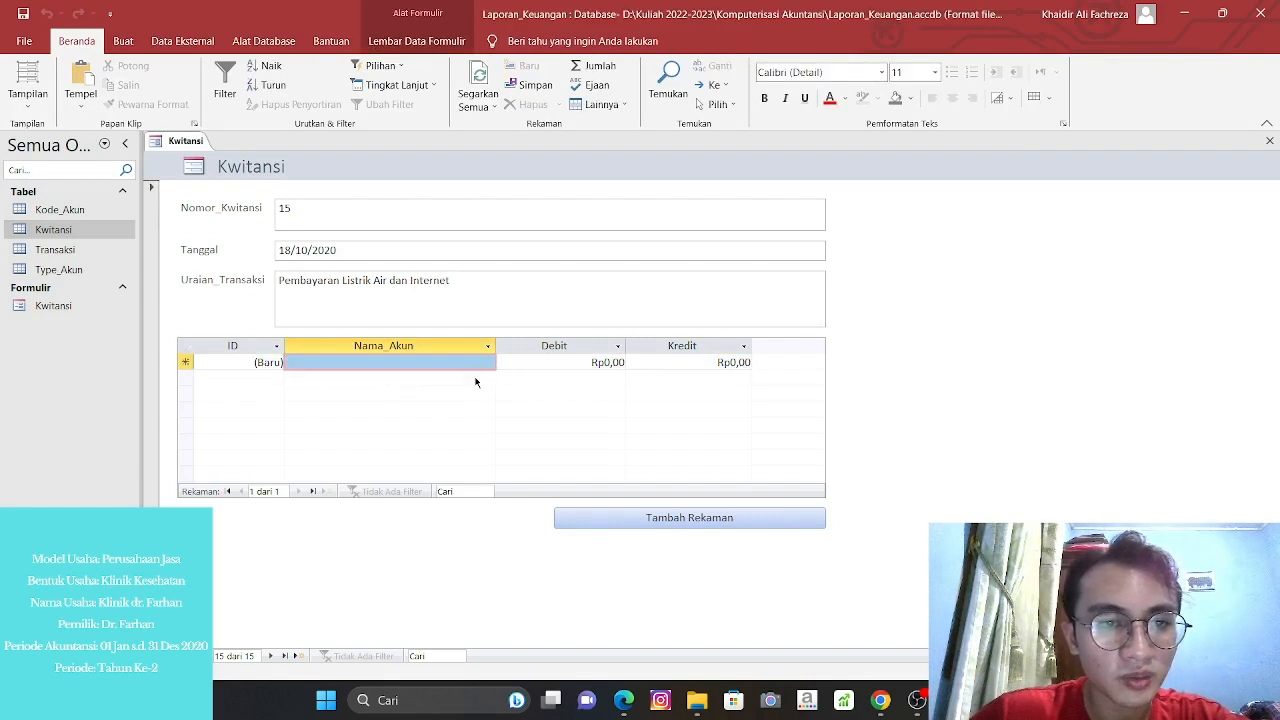
pyautogui.click(488, 363)
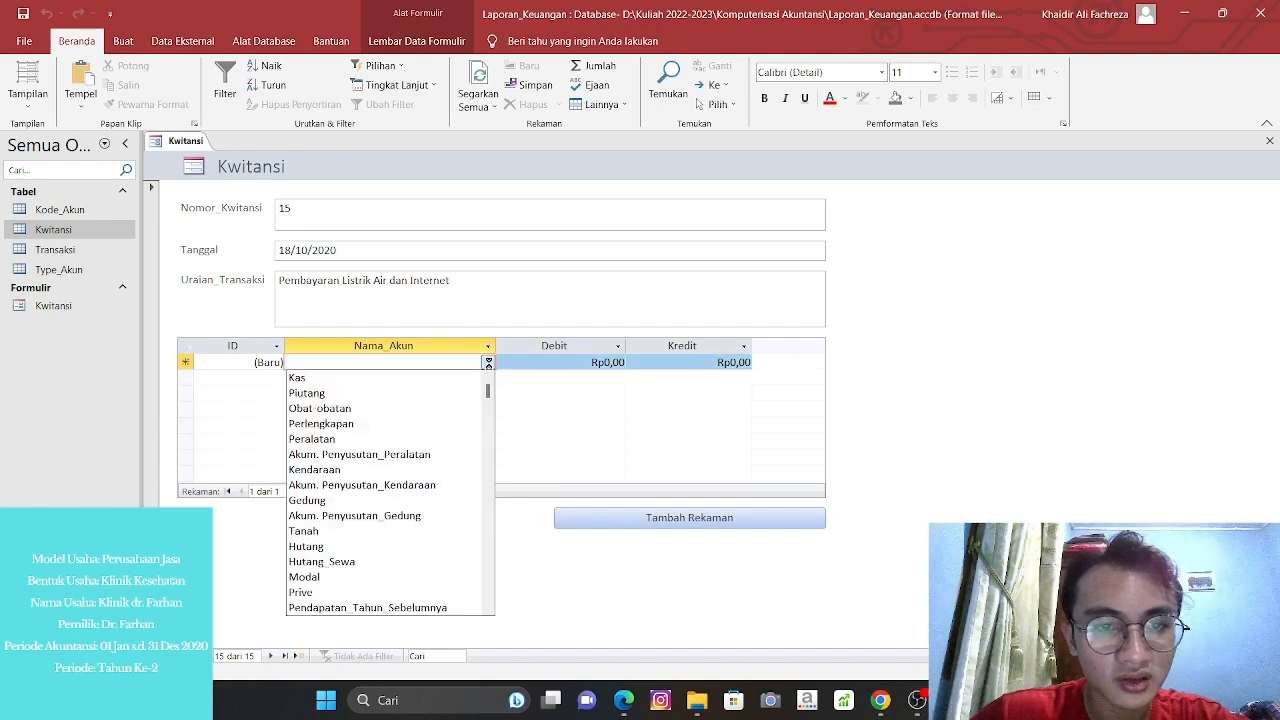
pyautogui.scroll(-4, 420, 465)
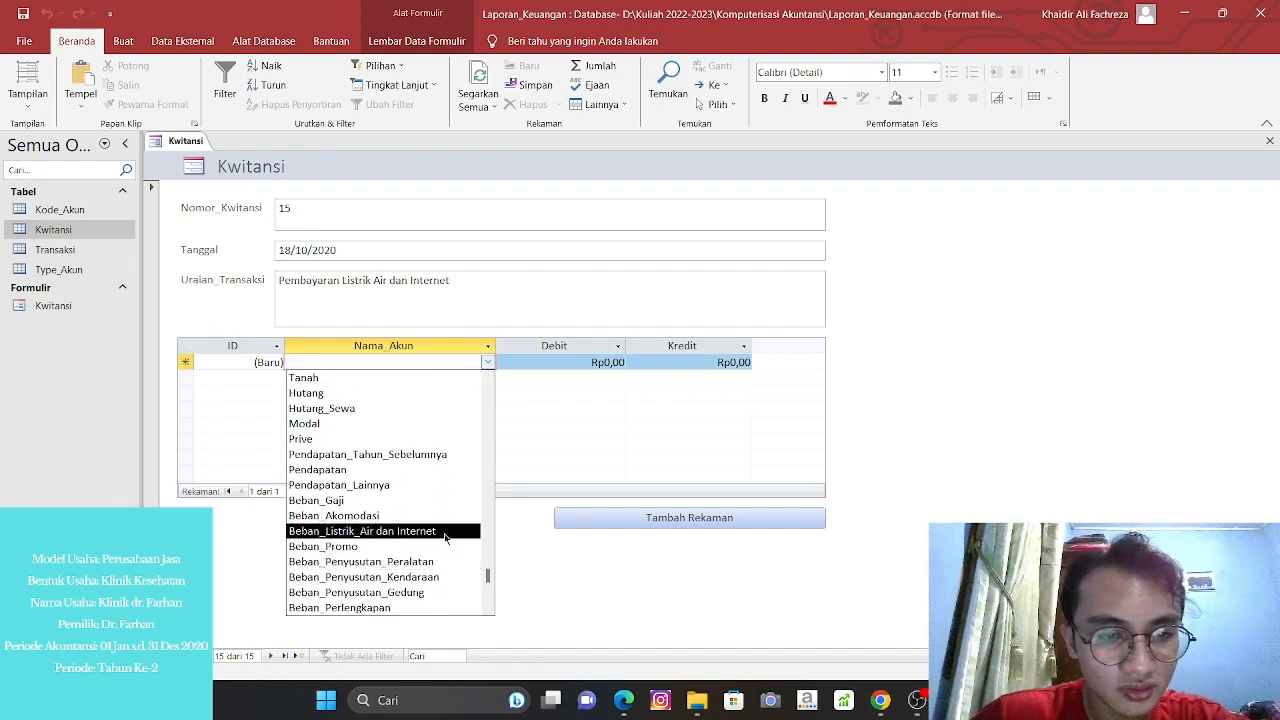
pyautogui.click(445, 531)
# Set the debit of the Beban_Listrik_Air dan Internet line to Rp1.500.000.
pyautogui.click(552, 361)
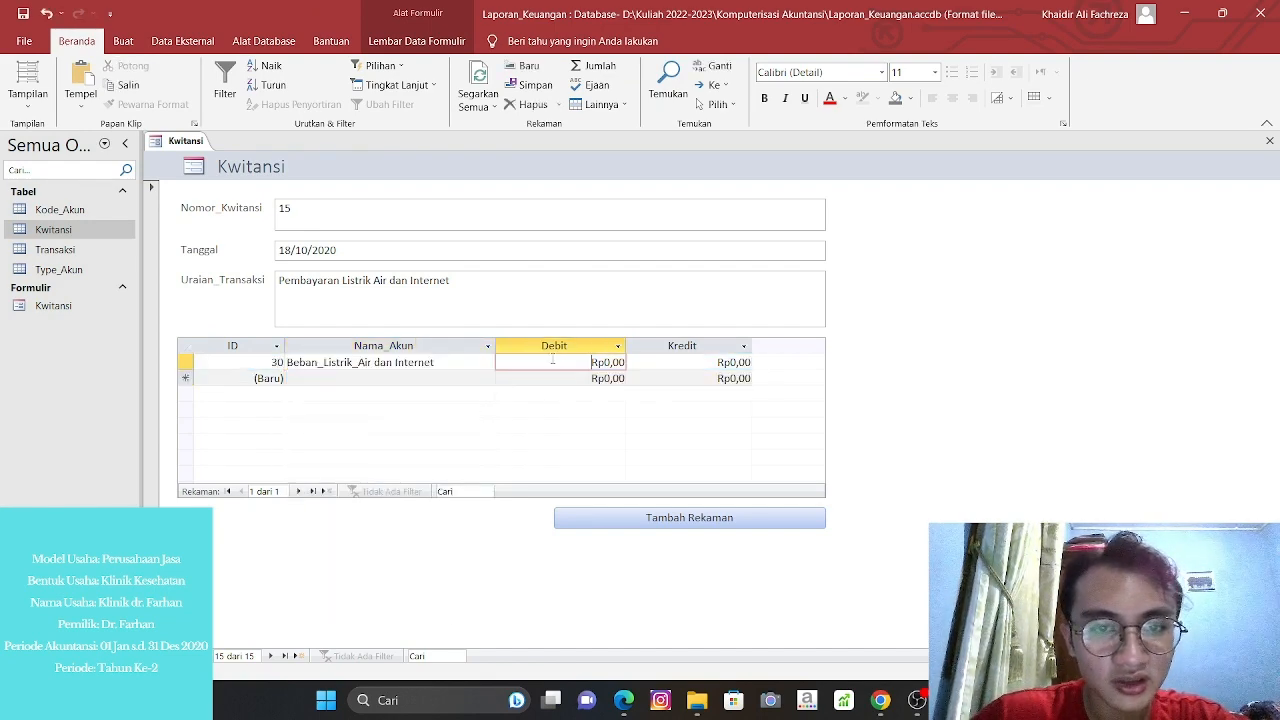
pyautogui.hotkey('shift', 'Tab')
pyautogui.press('Tab')
pyautogui.write('1')
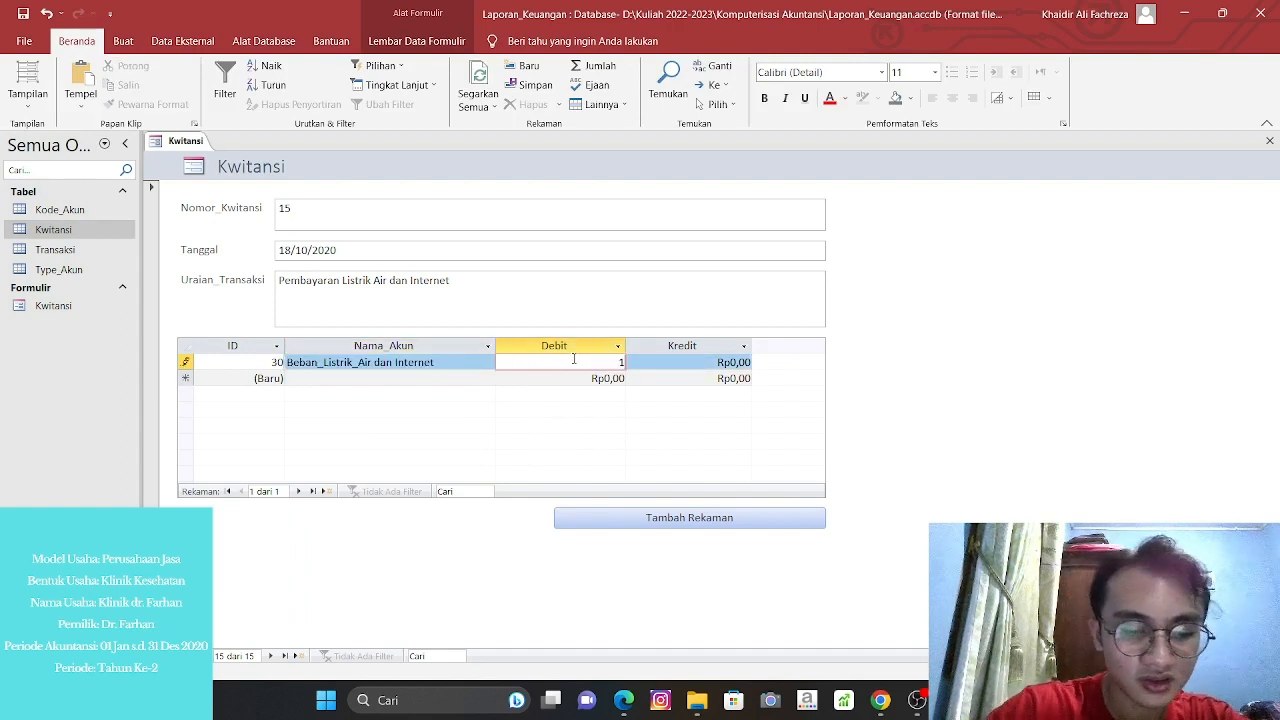
pyautogui.write('5000000')
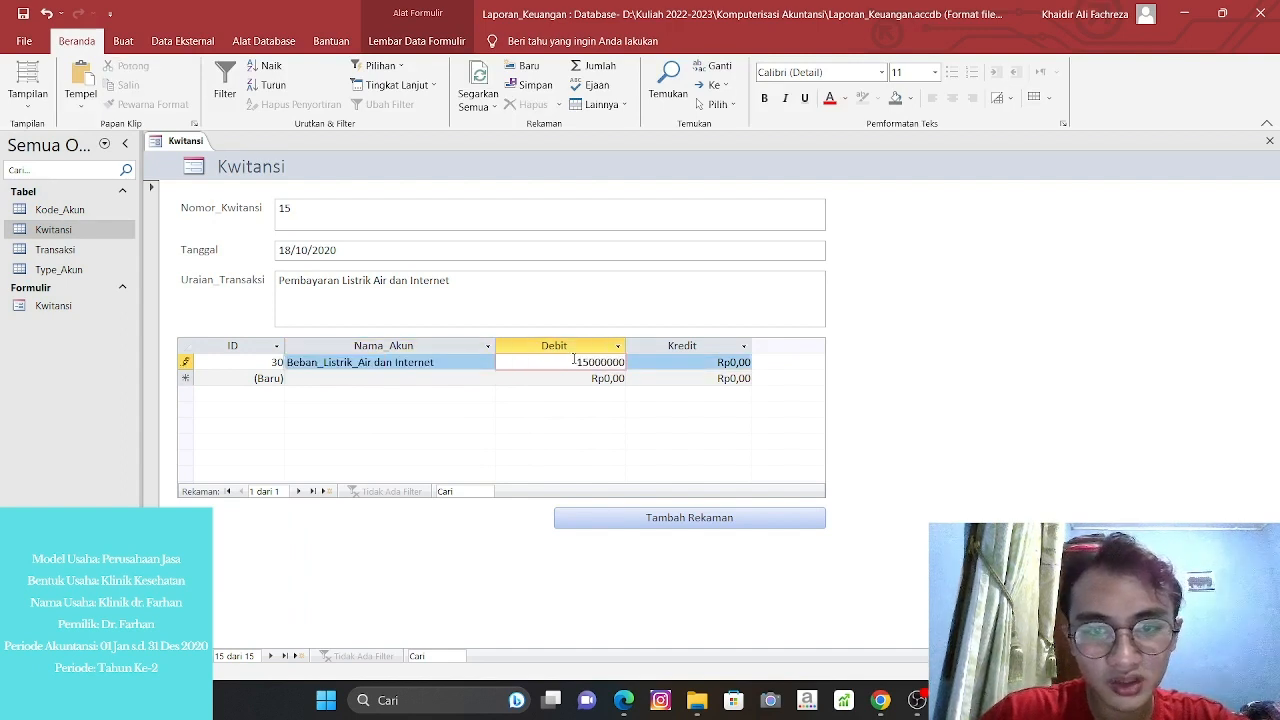
pyautogui.press('Tab')
pyautogui.click(573, 362)
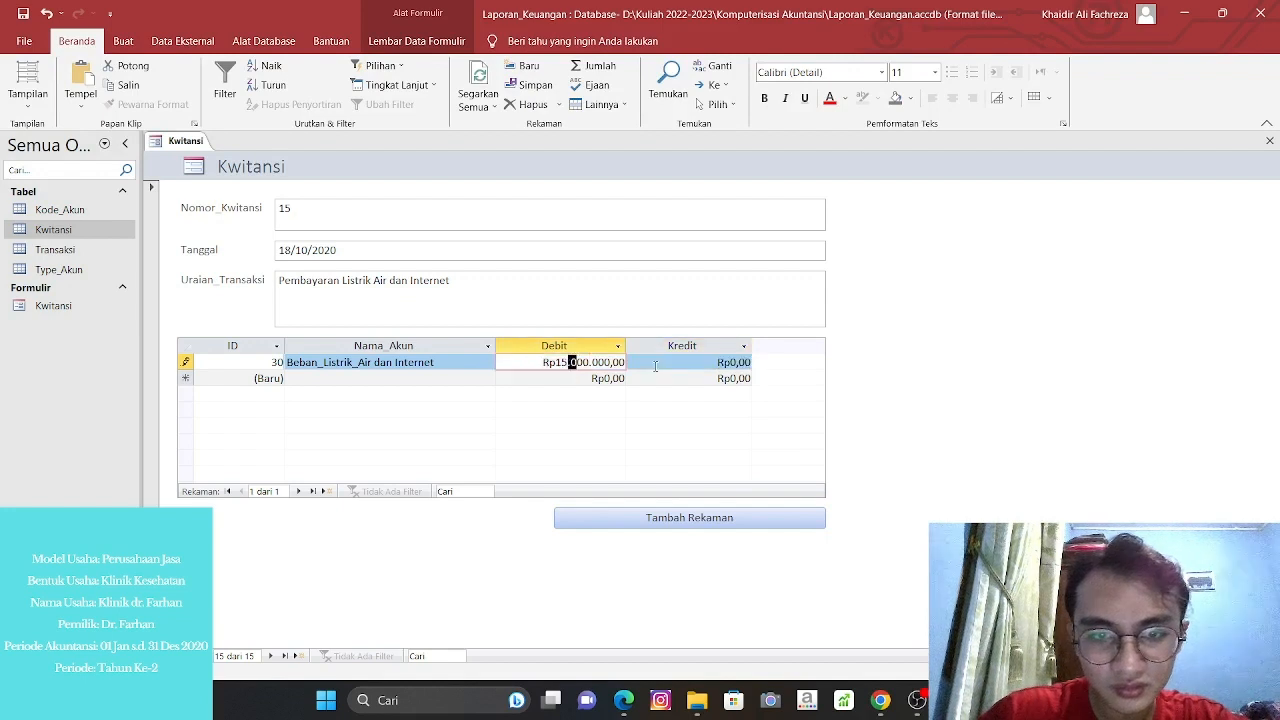
pyautogui.press('Delete')
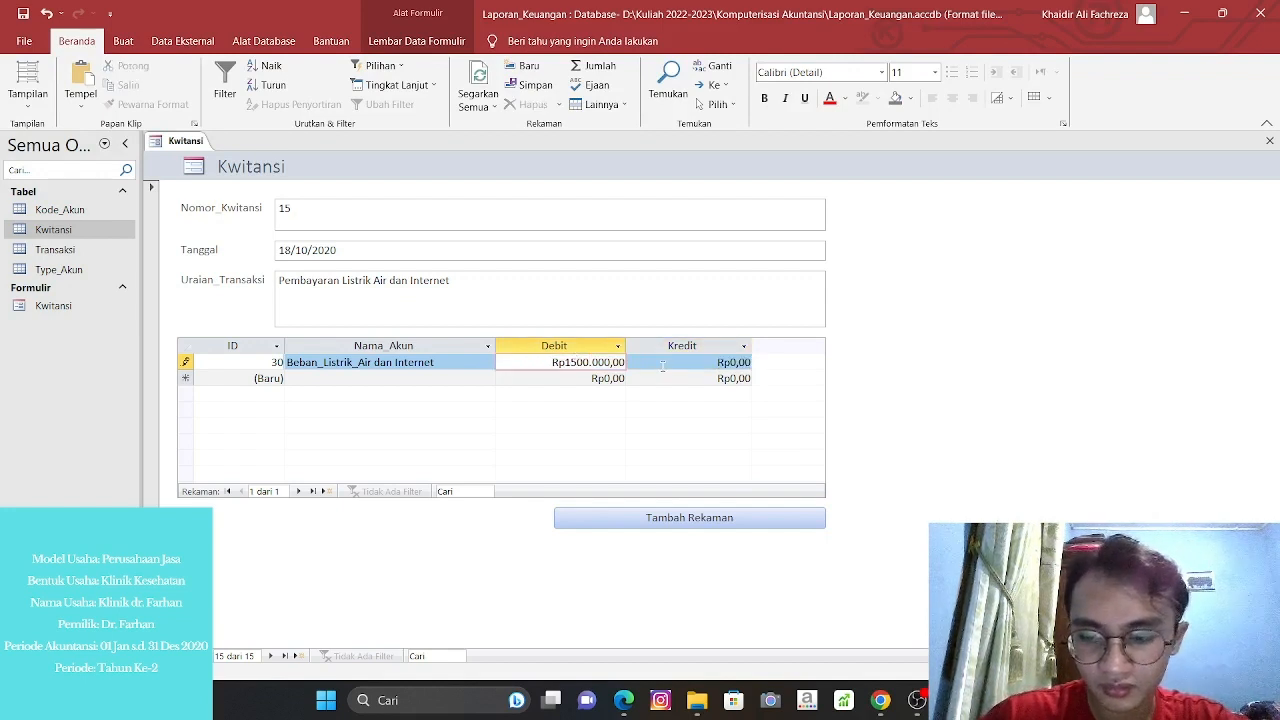
pyautogui.press('Tab')
pyautogui.press('Tab')
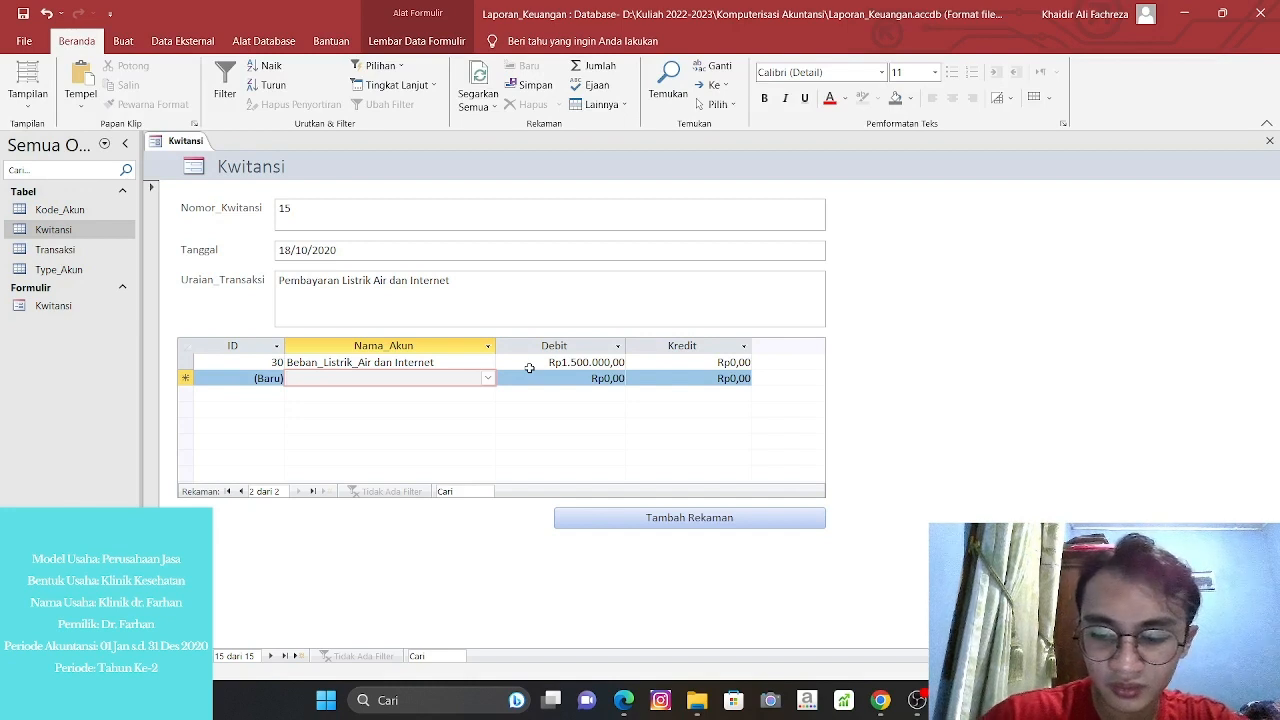
# Add a Kas line with a credit of Rp1.500.000 to the account details of receipt 15.
pyautogui.write('Kas')
pyautogui.press('Tab')
pyautogui.press('Tab')
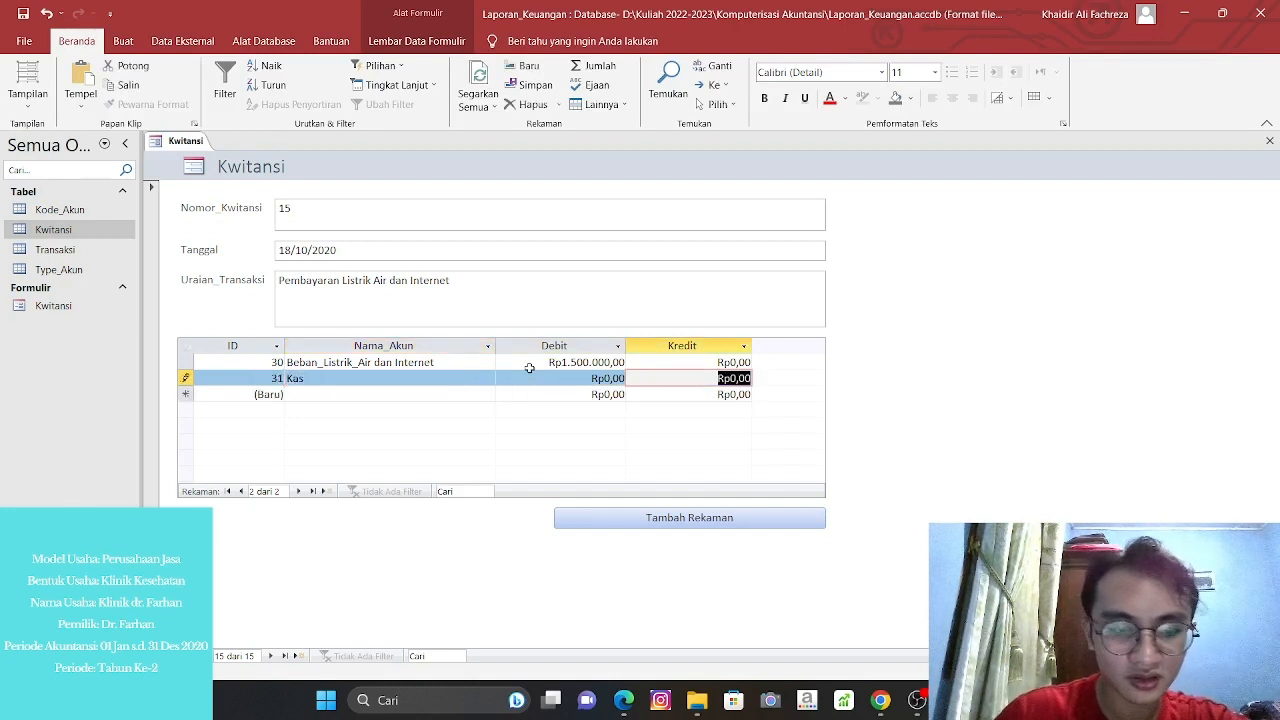
pyautogui.write('1.500.000')
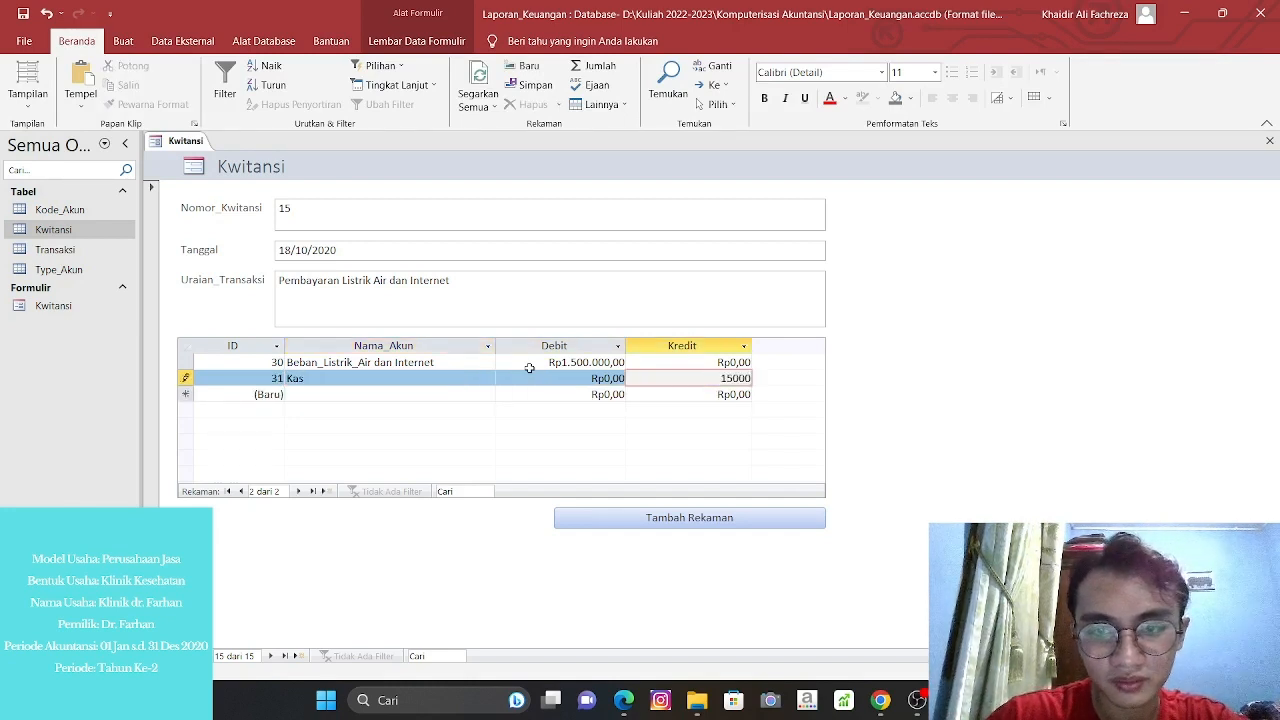
pyautogui.press('Tab')
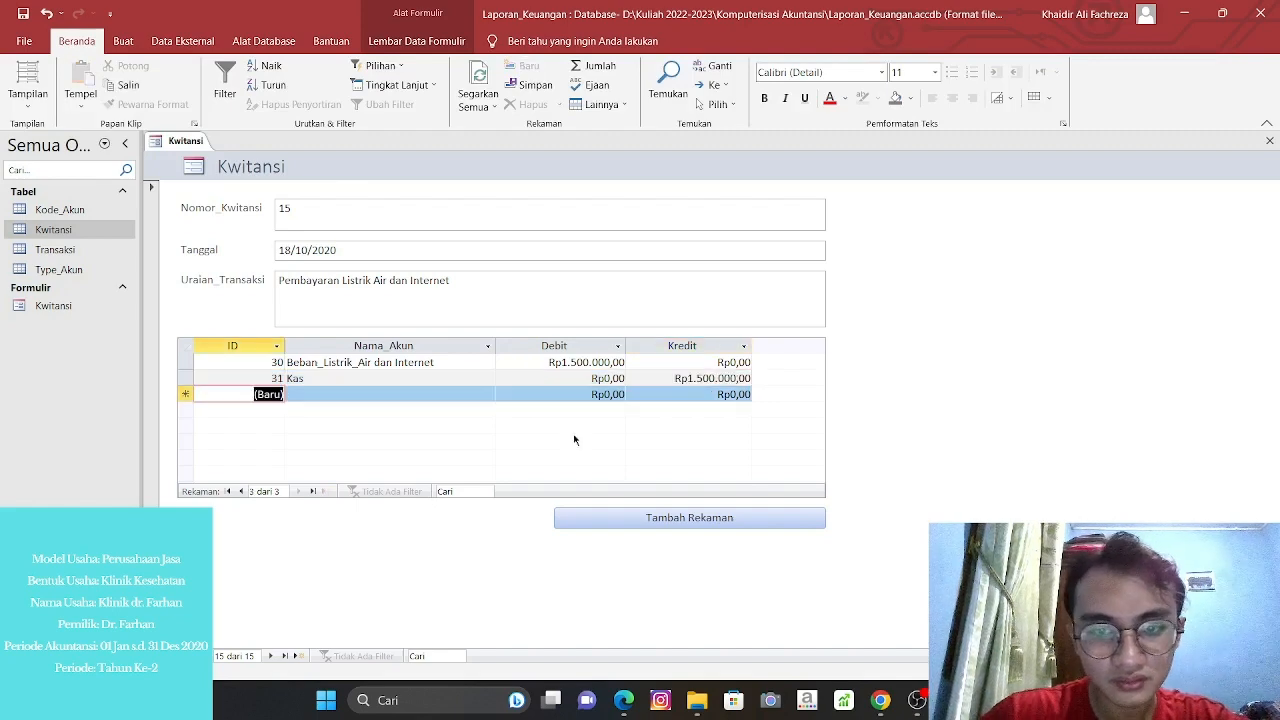
# Add a new receipt record and set its Nomor_Kwitansi to 16.
pyautogui.click(637, 520)
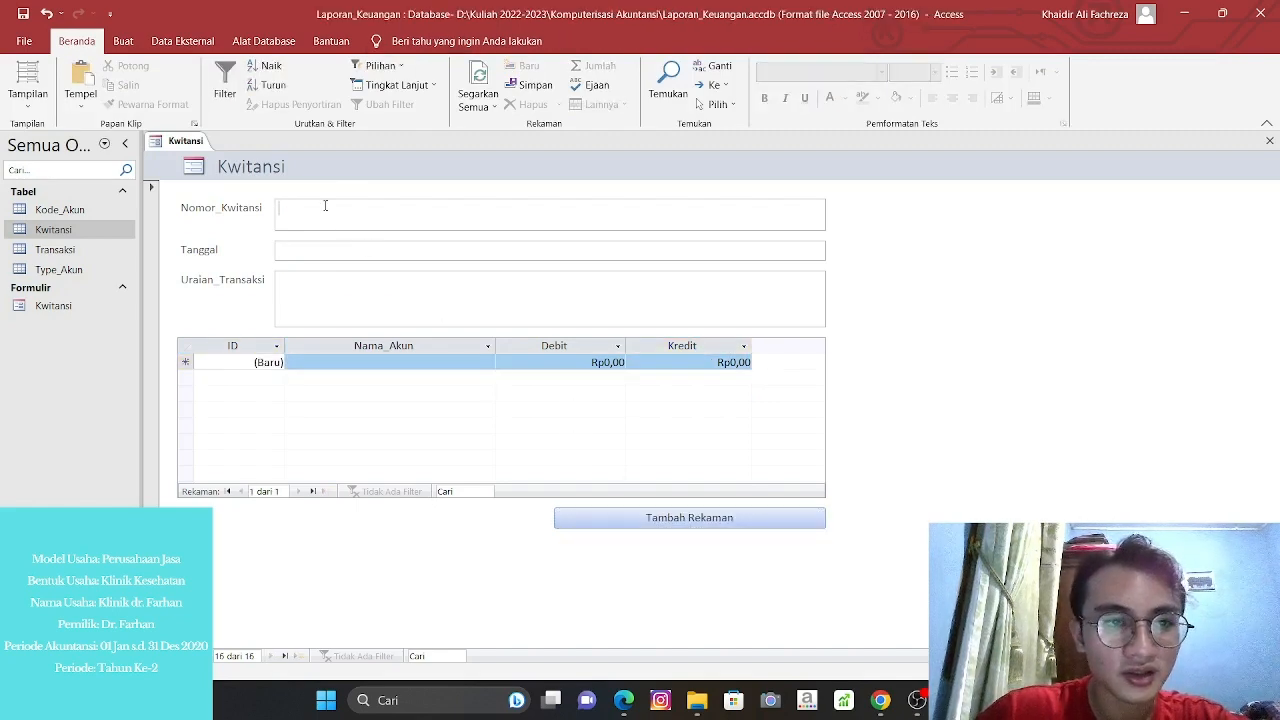
pyautogui.write('16')
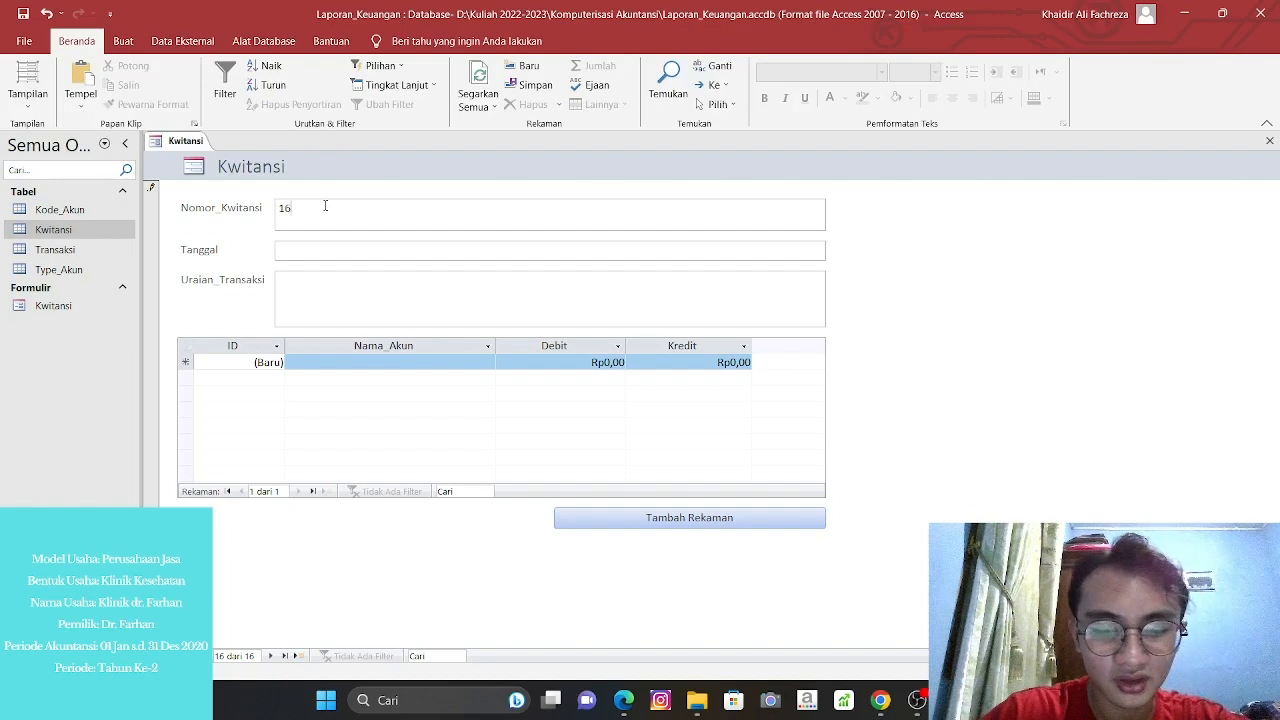
pyautogui.press('Tab')
# Set the Tanggal of receipt 16 to 25 November 2020.
pyautogui.write('25')
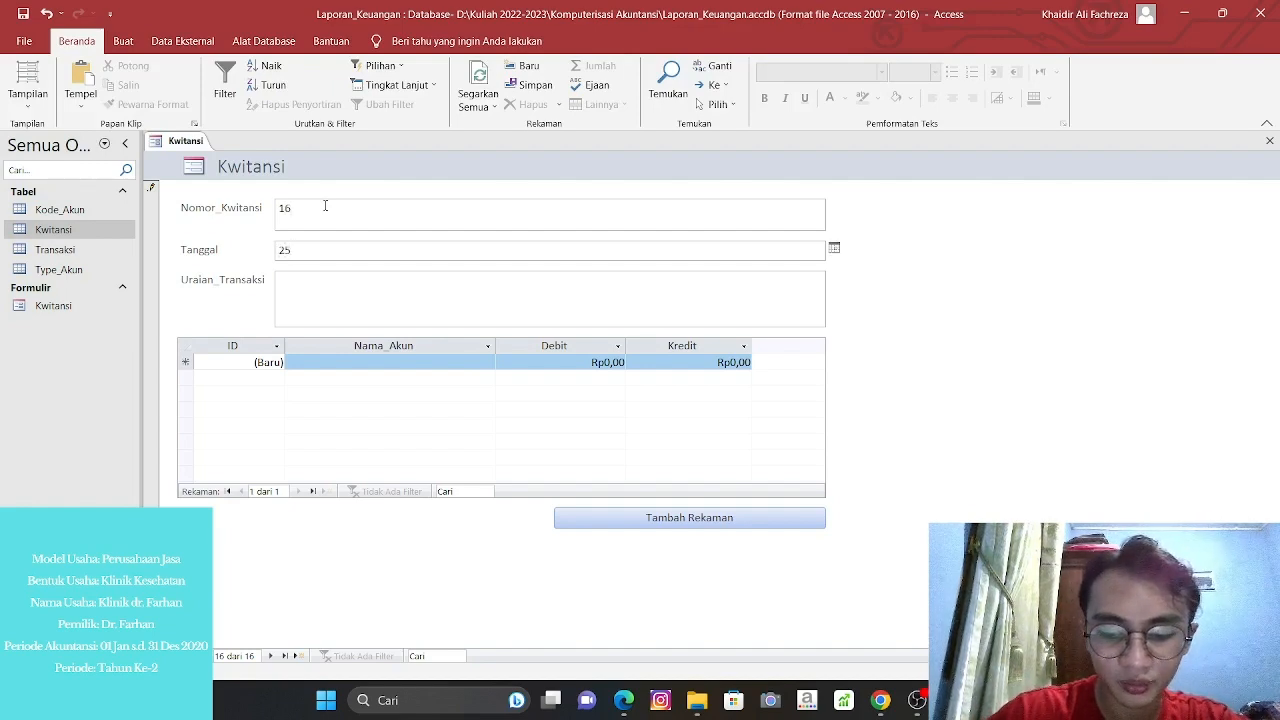
pyautogui.press('Tab')
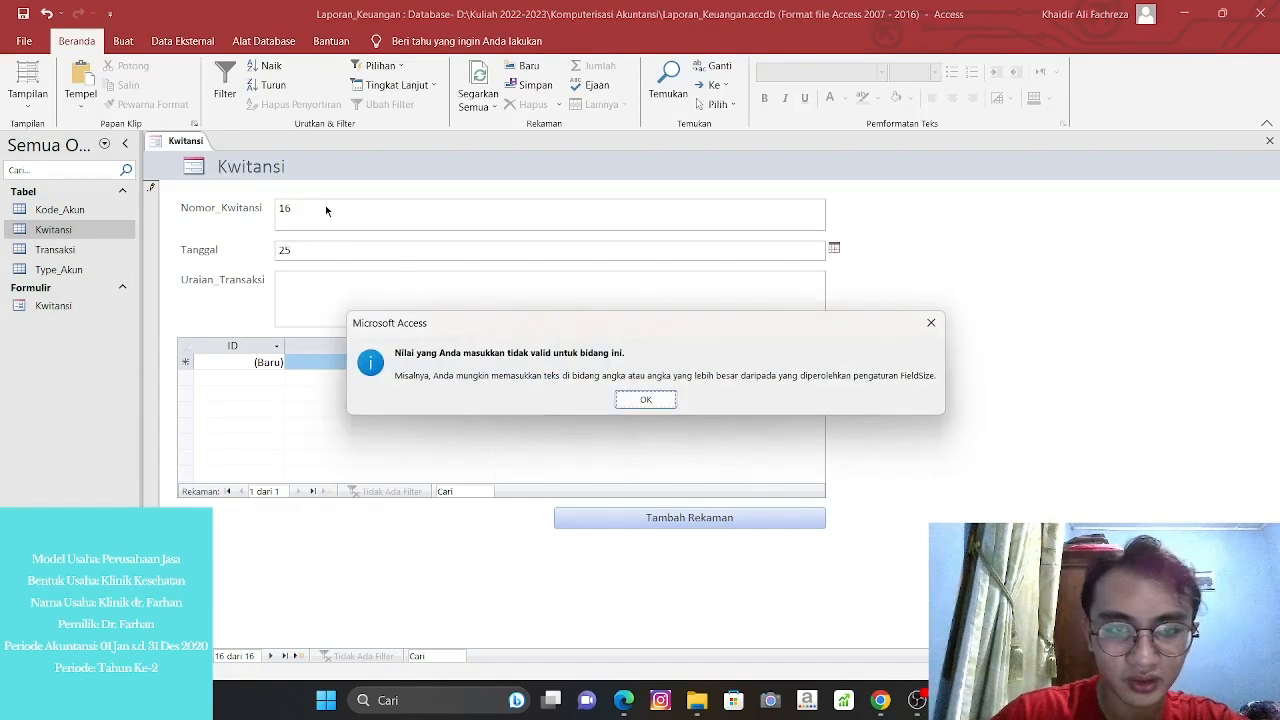
pyautogui.click(657, 405)
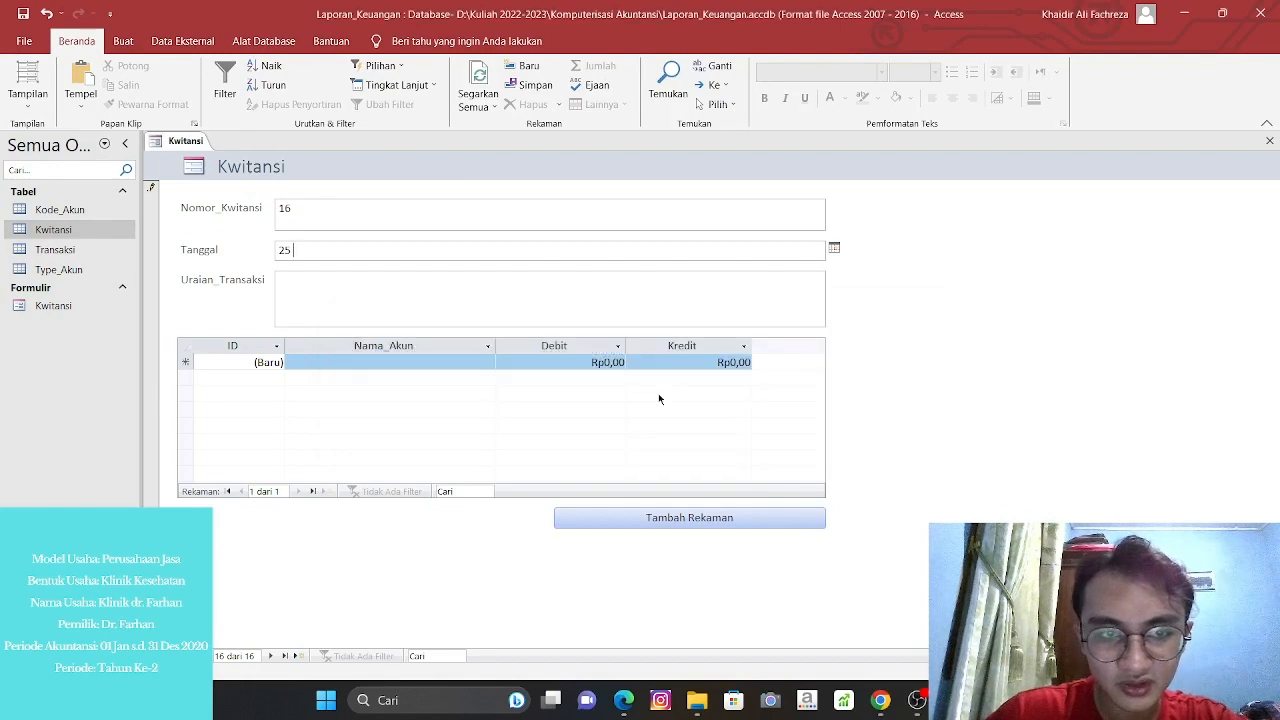
pyautogui.write('novenver 2')
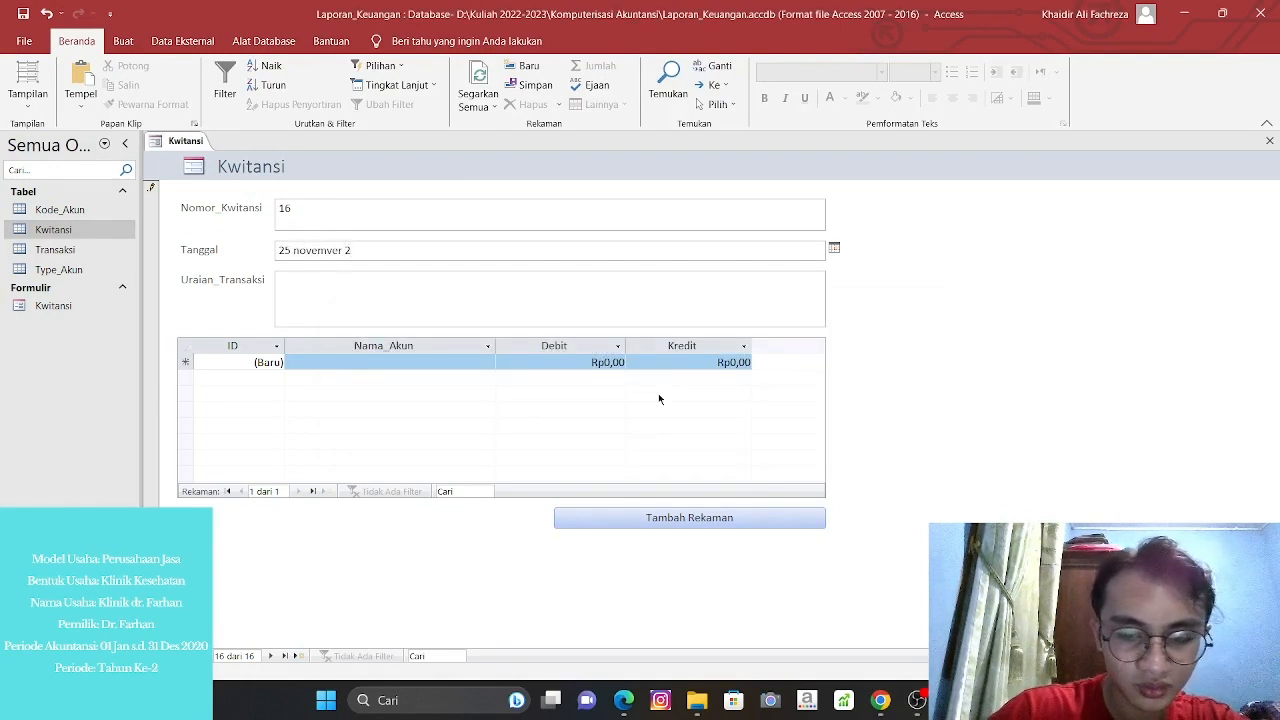
pyautogui.write('020')
pyautogui.press('Return')
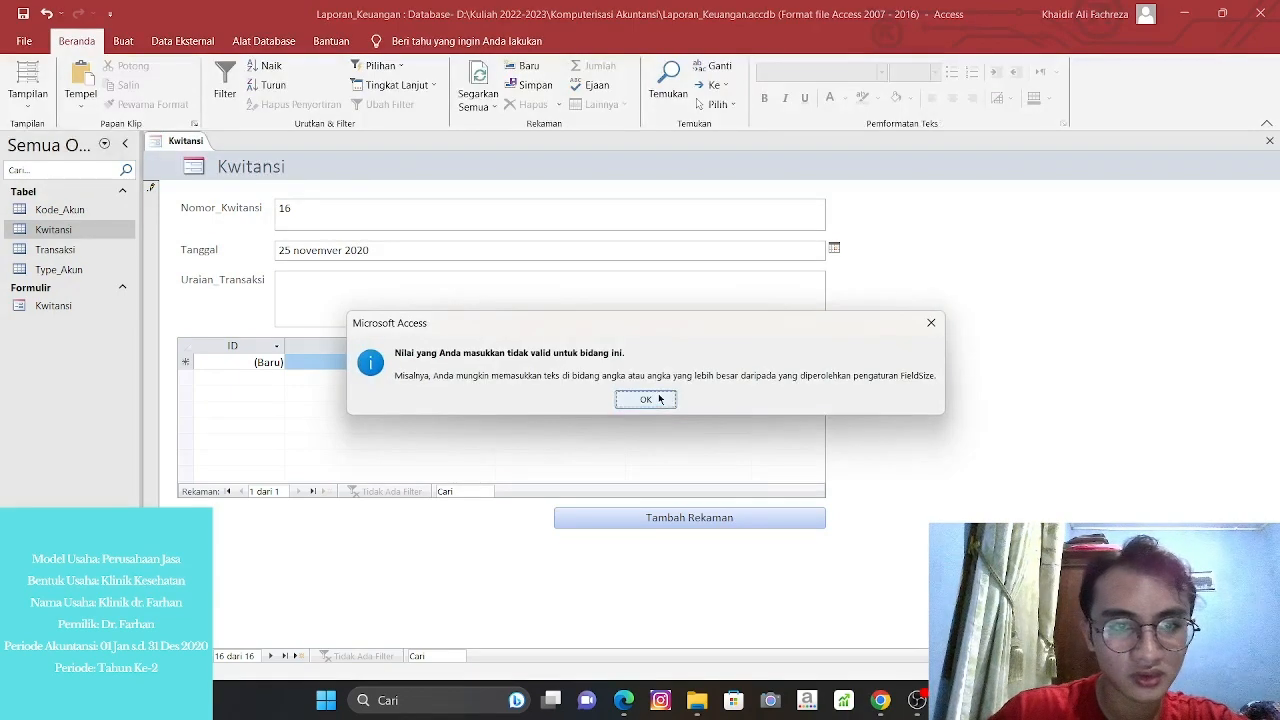
pyautogui.click(659, 399)
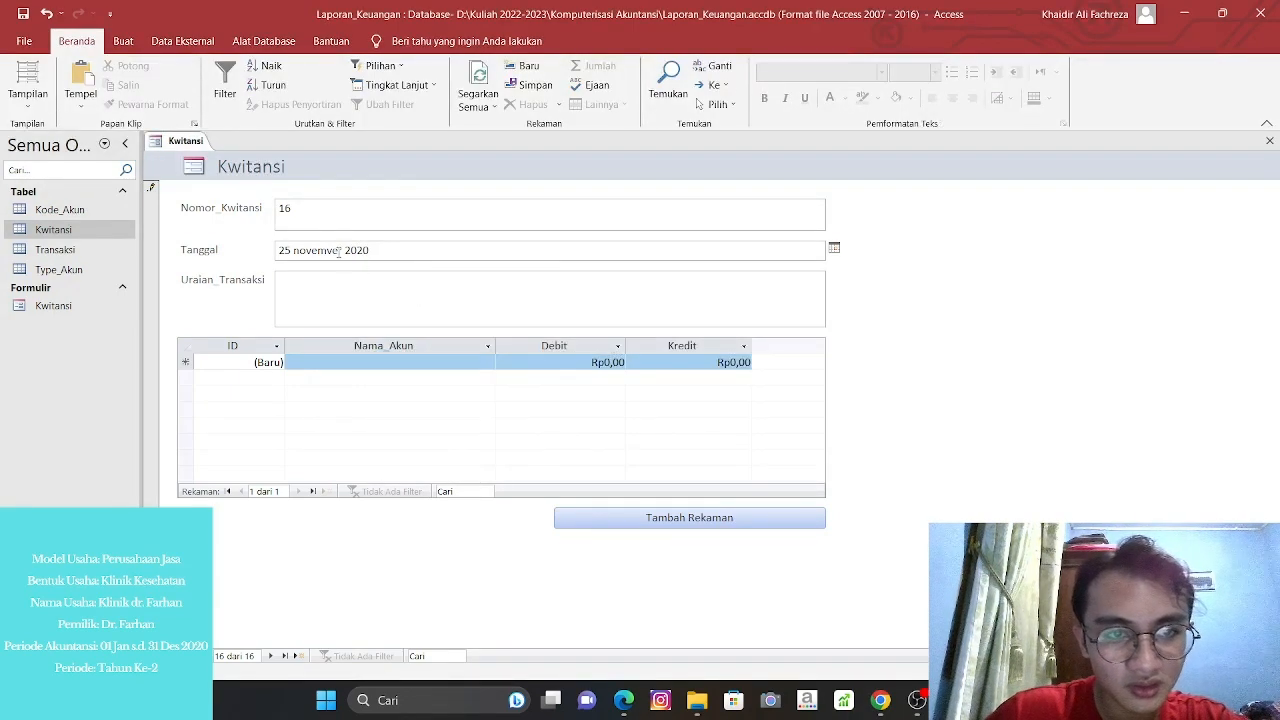
pyautogui.click(338, 251)
pyautogui.press('Delete')
pyautogui.write('b')
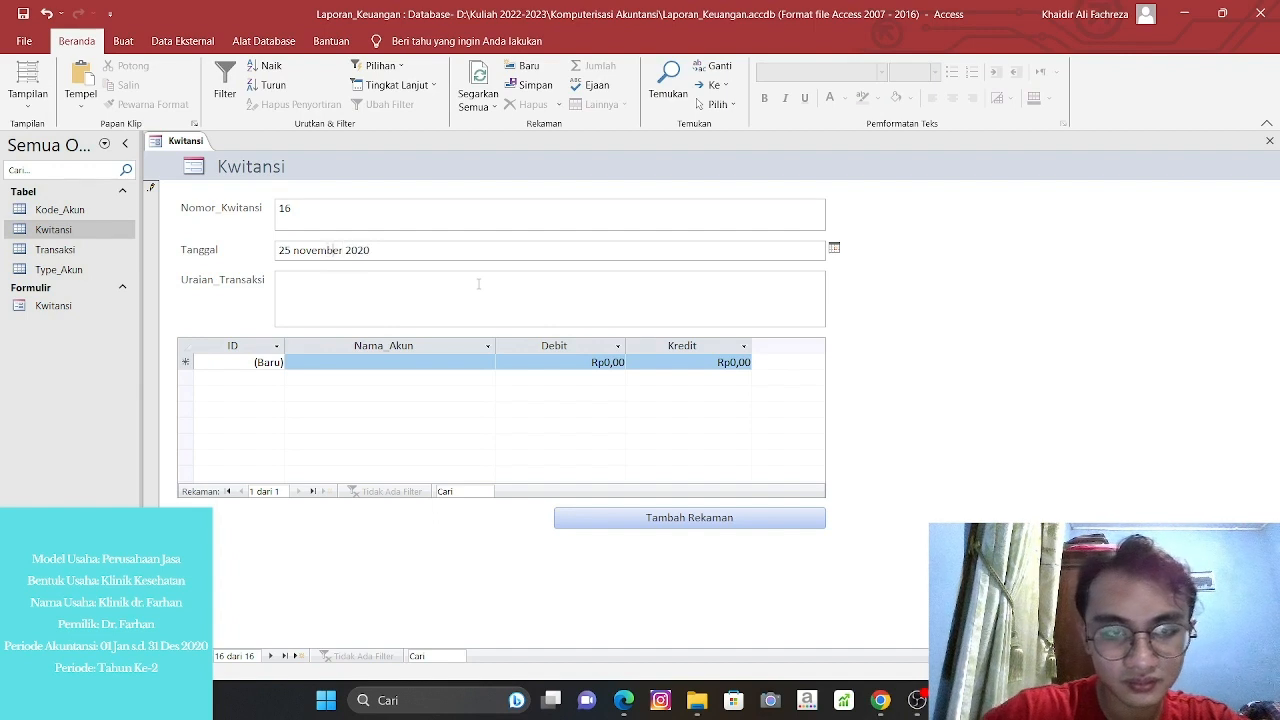
# Enter "Pembayaran Gaji Karyawan" as the transaction description of receipt 16.
pyautogui.click(478, 284)
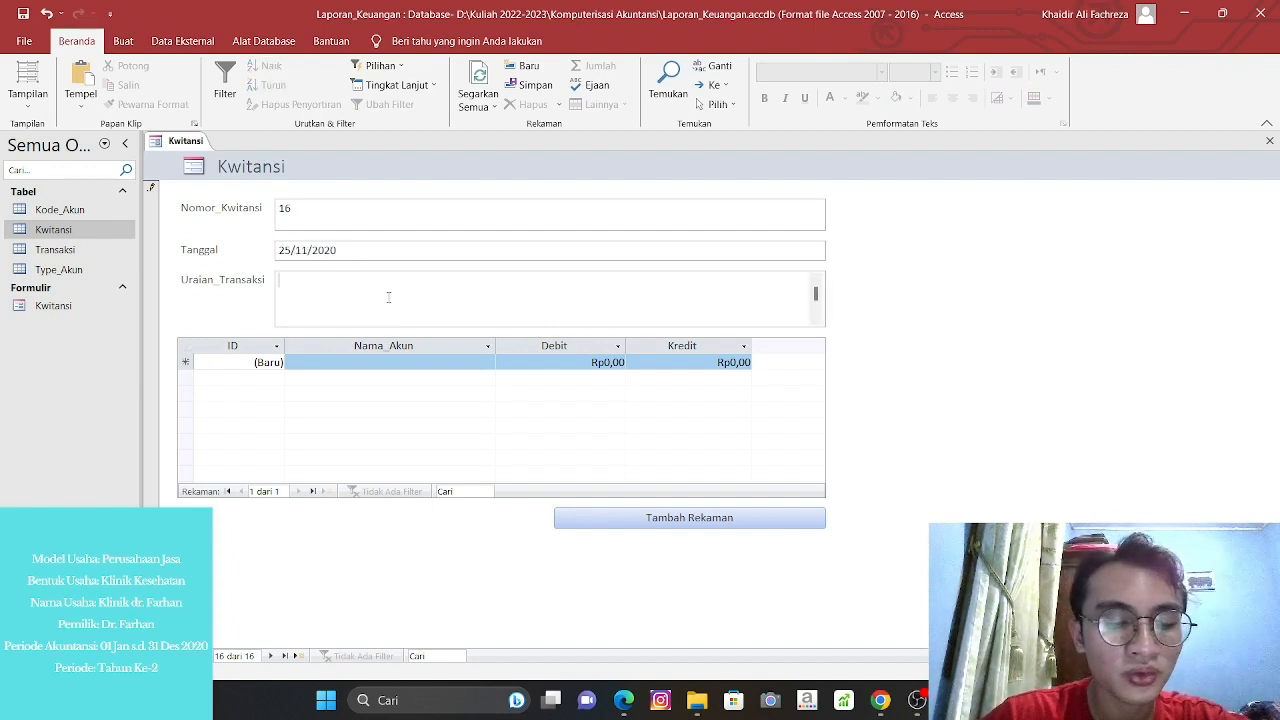
pyautogui.write('Pemba')
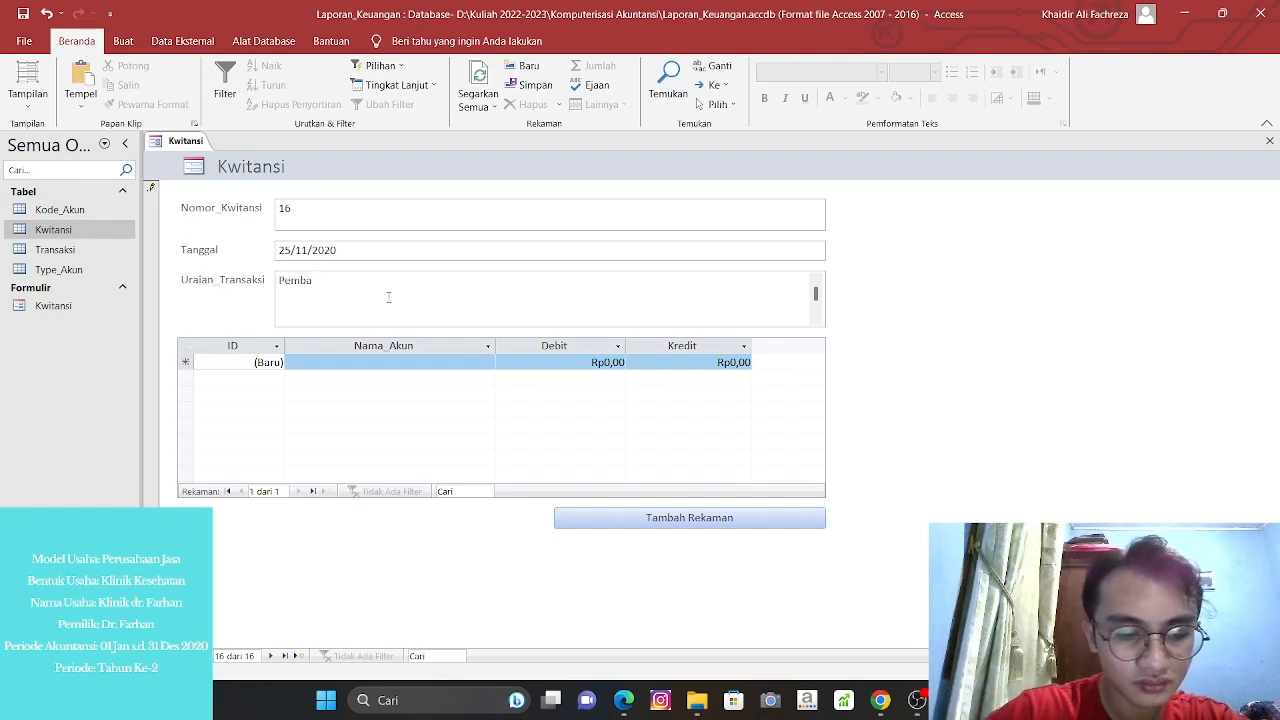
pyautogui.write('y')
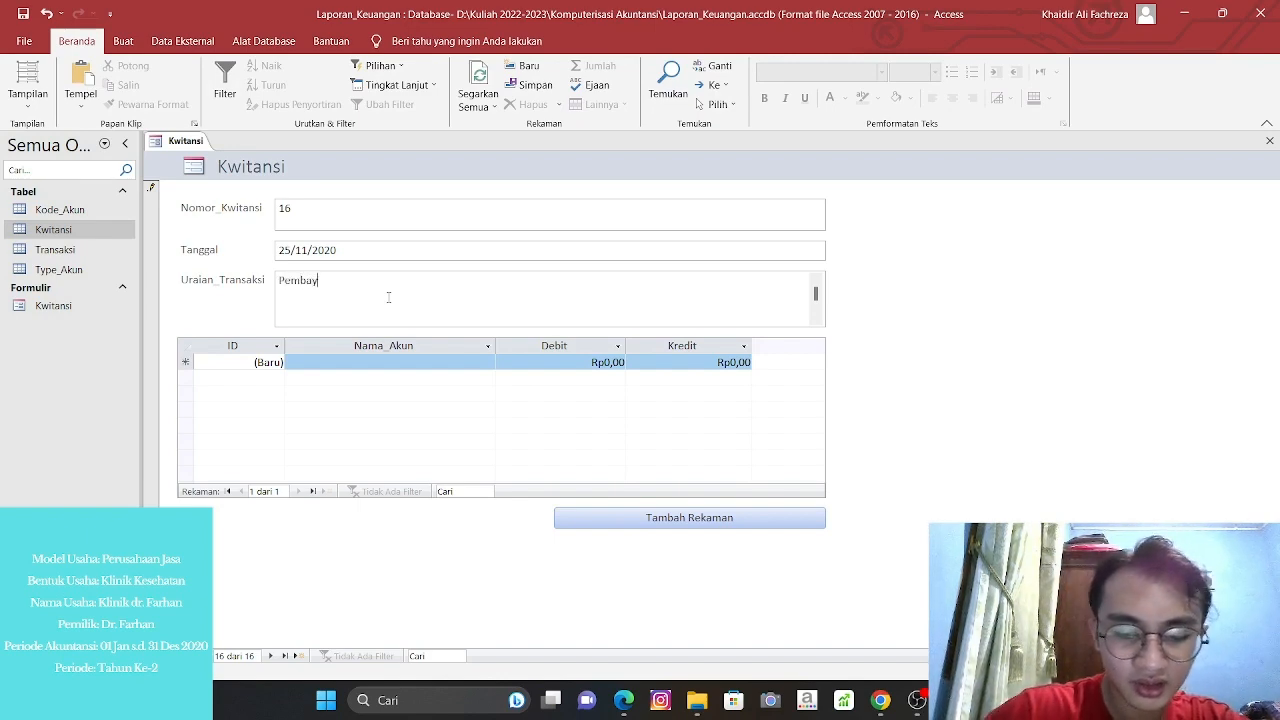
pyautogui.write('aran ')
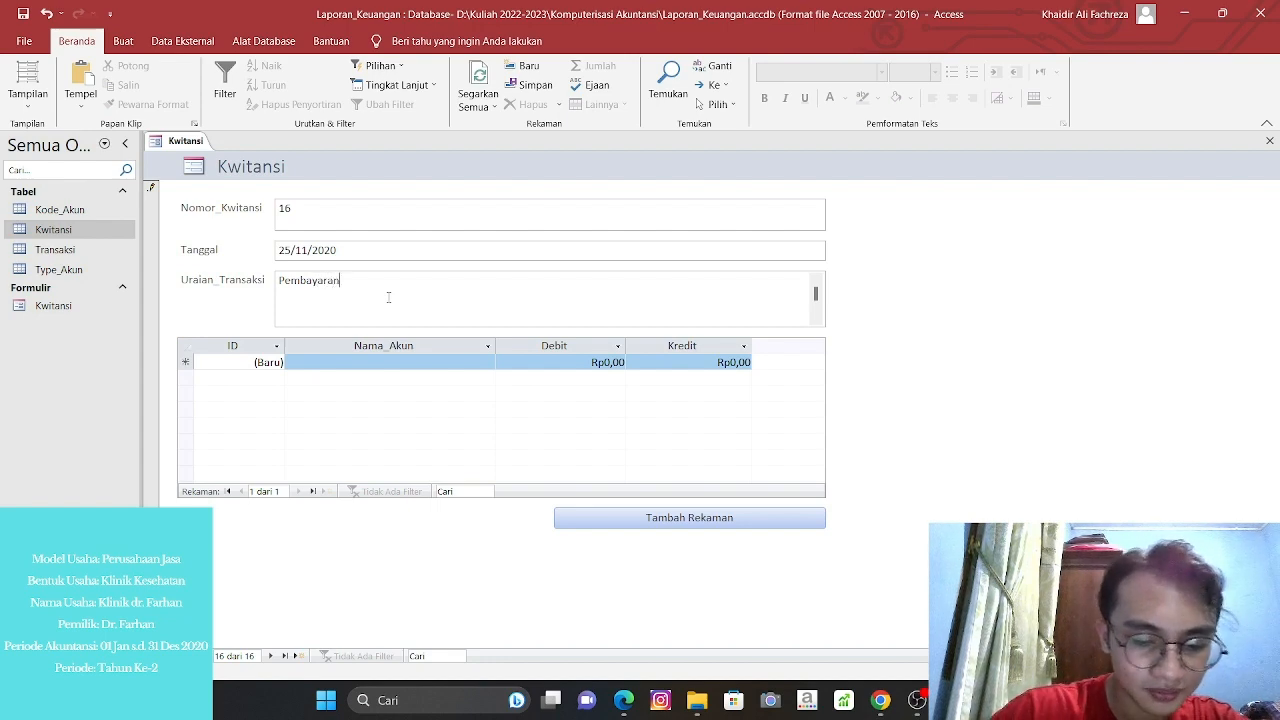
pyautogui.write('gaji ka')
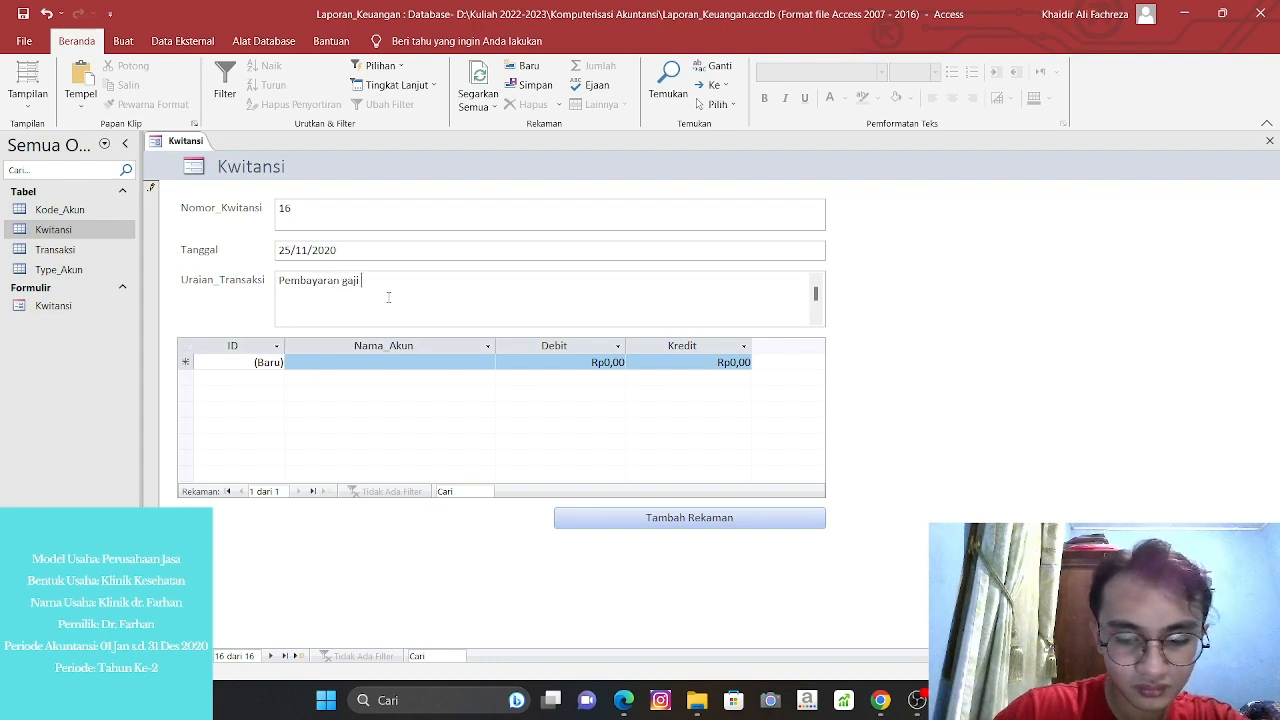
pyautogui.press('BackSpace')
pyautogui.press('BackSpace')
pyautogui.press('BackSpace')
pyautogui.press('BackSpace')
pyautogui.press('BackSpace')
pyautogui.press('BackSpace')
pyautogui.press('BackSpace')
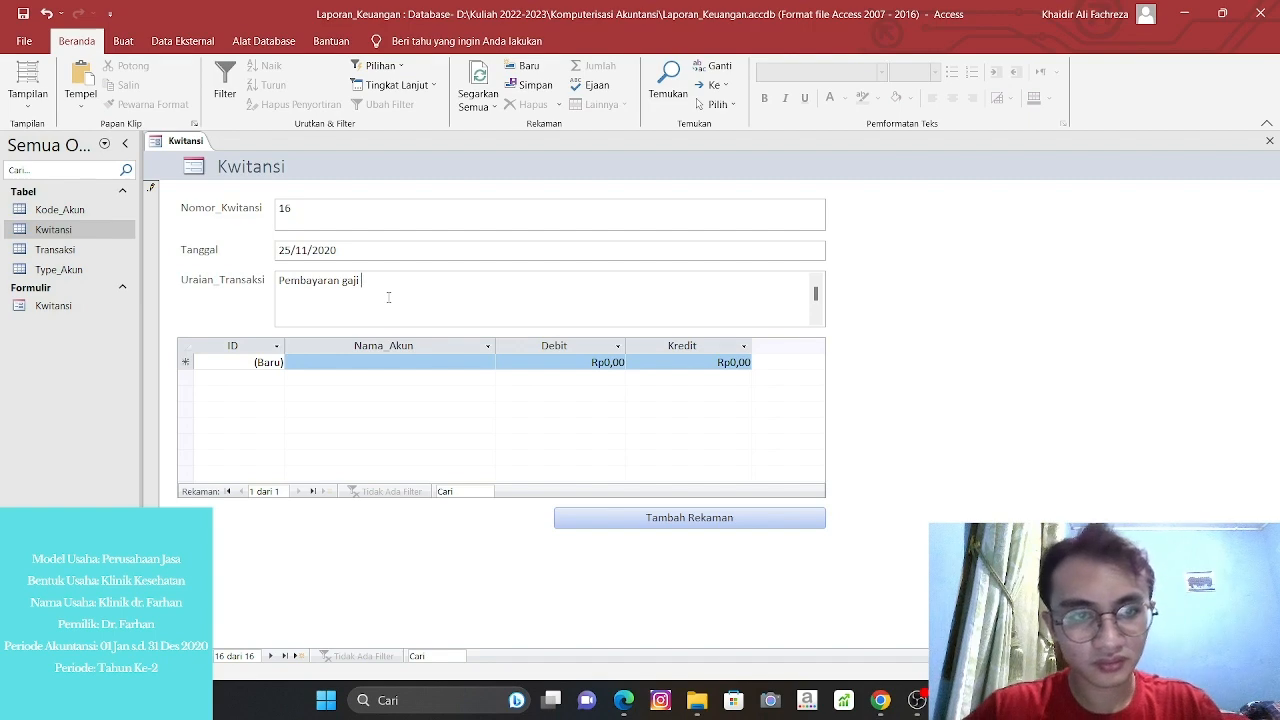
pyautogui.write('Gaji ')
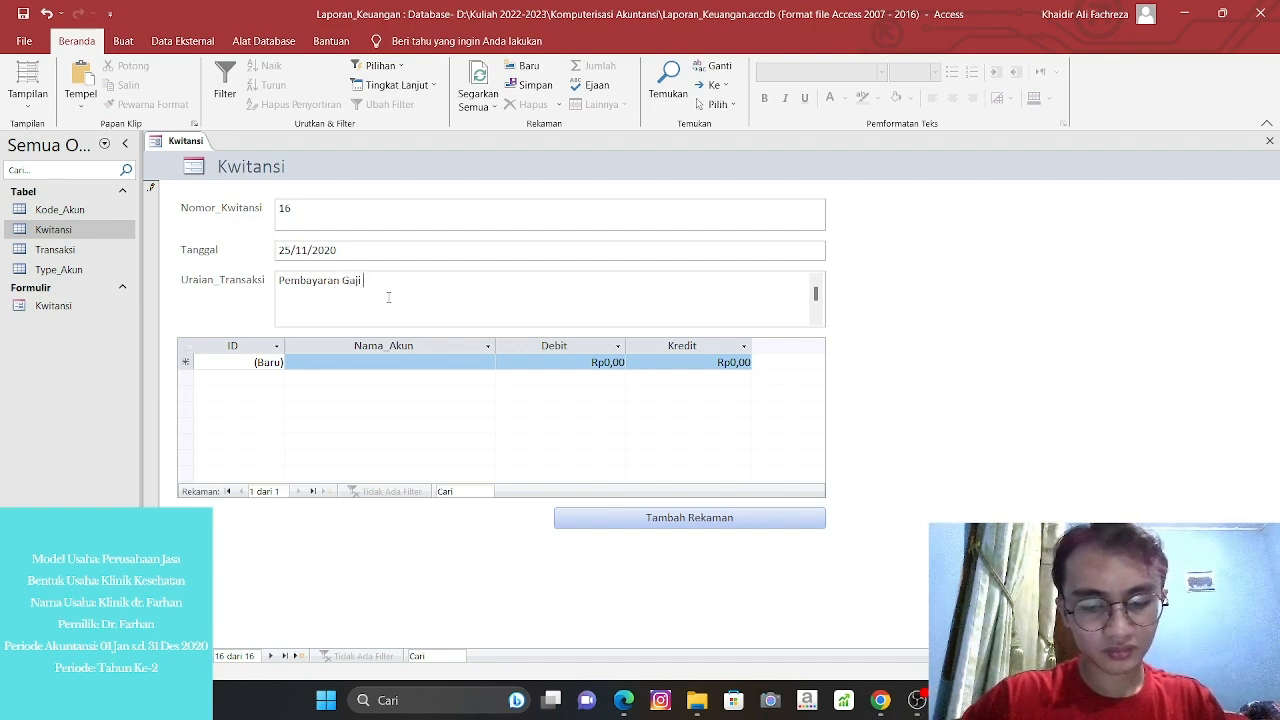
pyautogui.write('Karyawan')
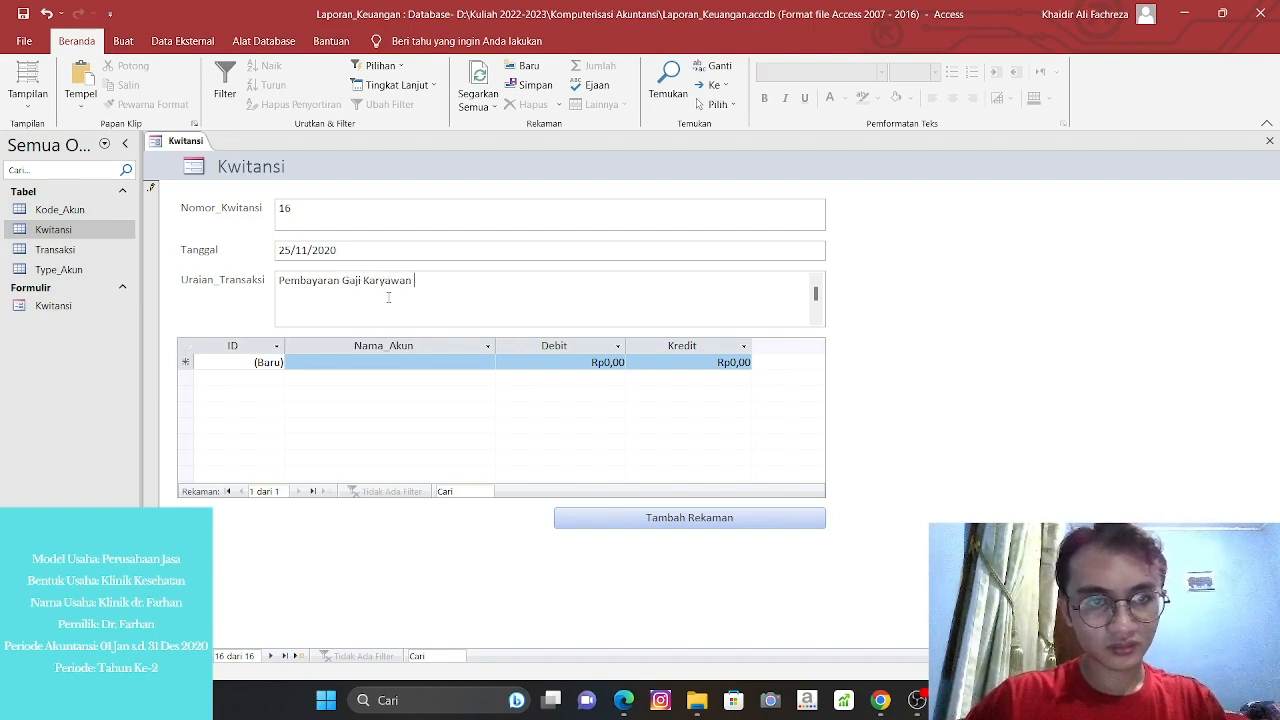
# Add a Beban_Gaji line with a debit of Rp125.000.000 to the account details of receipt 16.
pyautogui.click(405, 365)
pyautogui.click(487, 362)
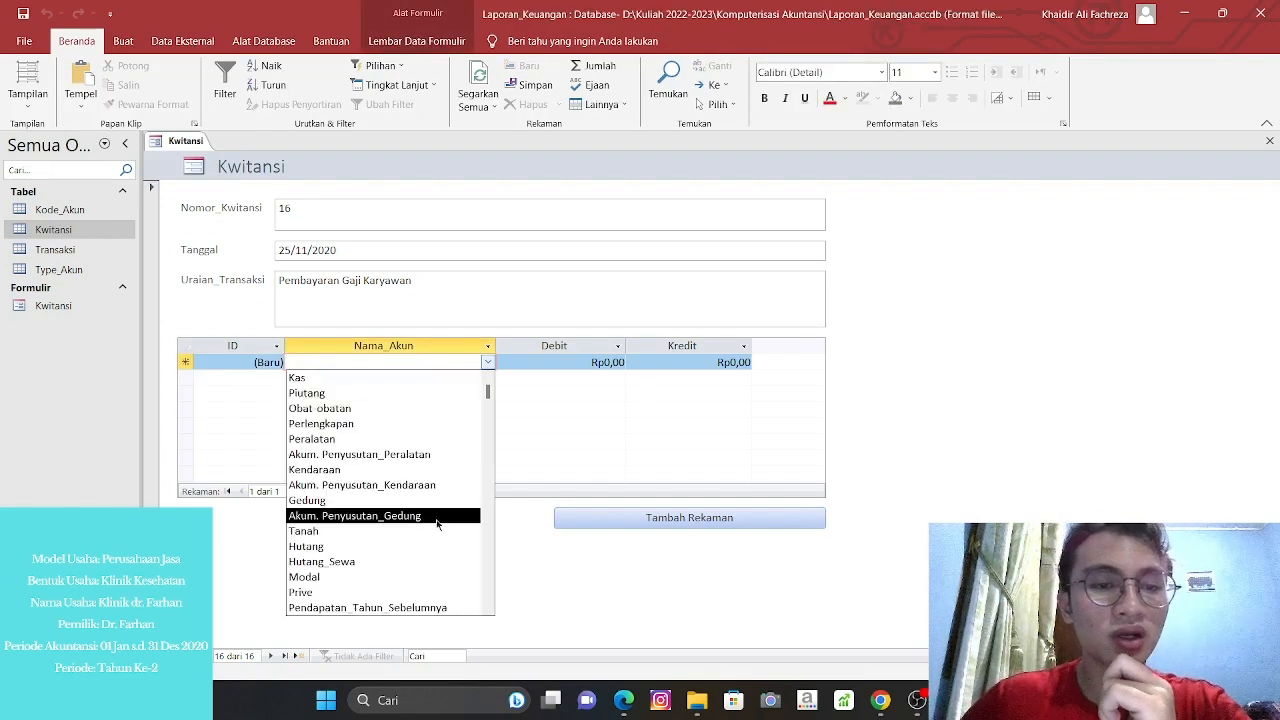
pyautogui.scroll(-2, 352, 515)
pyautogui.scroll(-1, 352, 515)
pyautogui.click(352, 531)
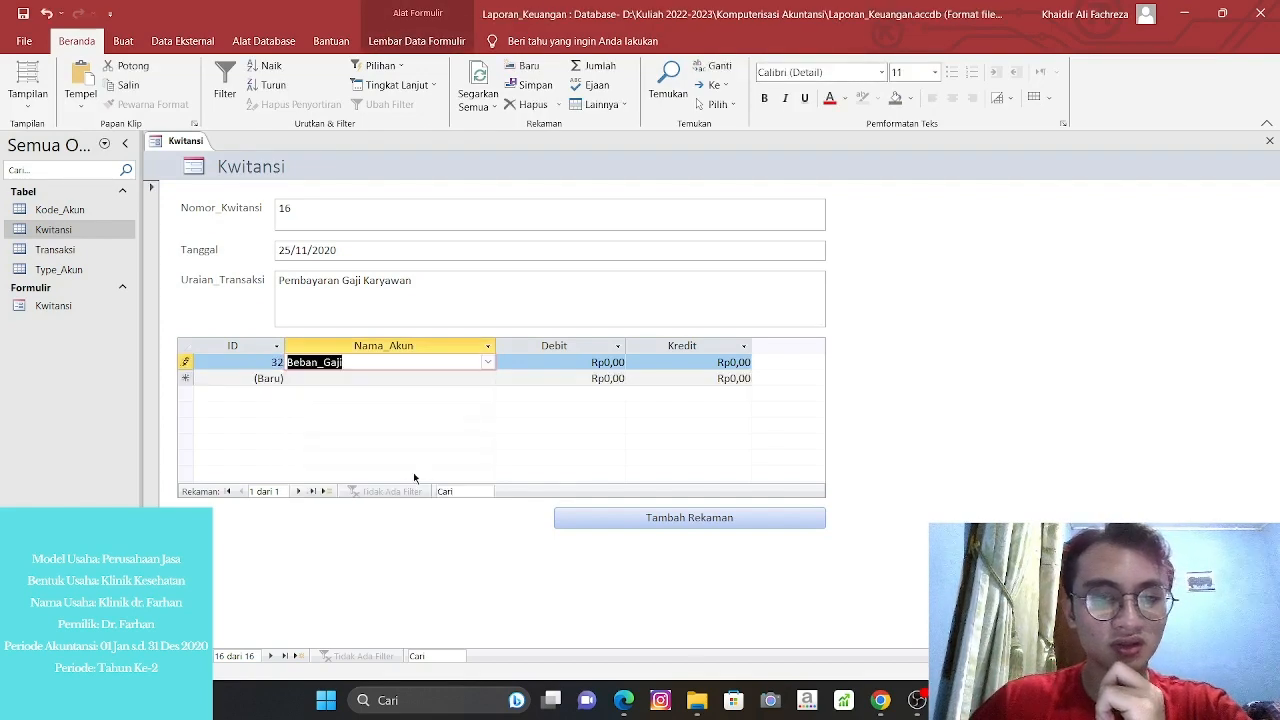
pyautogui.press('Tab')
pyautogui.write('1')
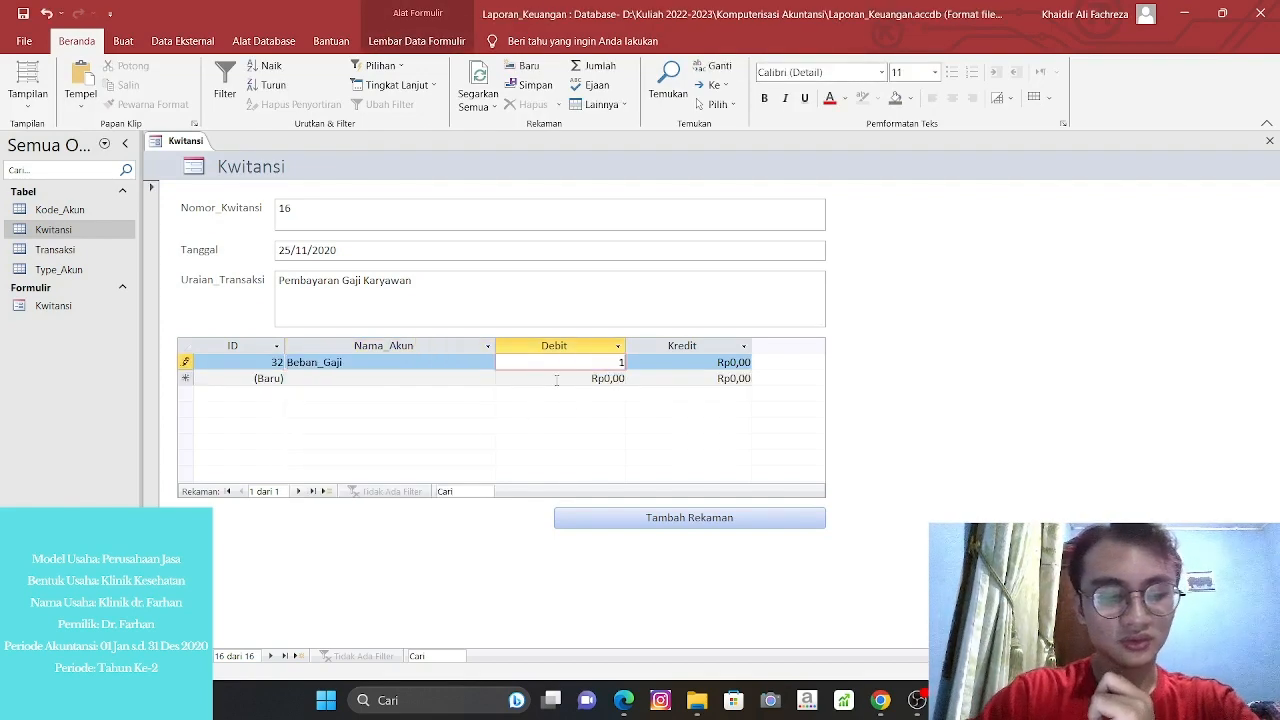
pyautogui.write('25000000')
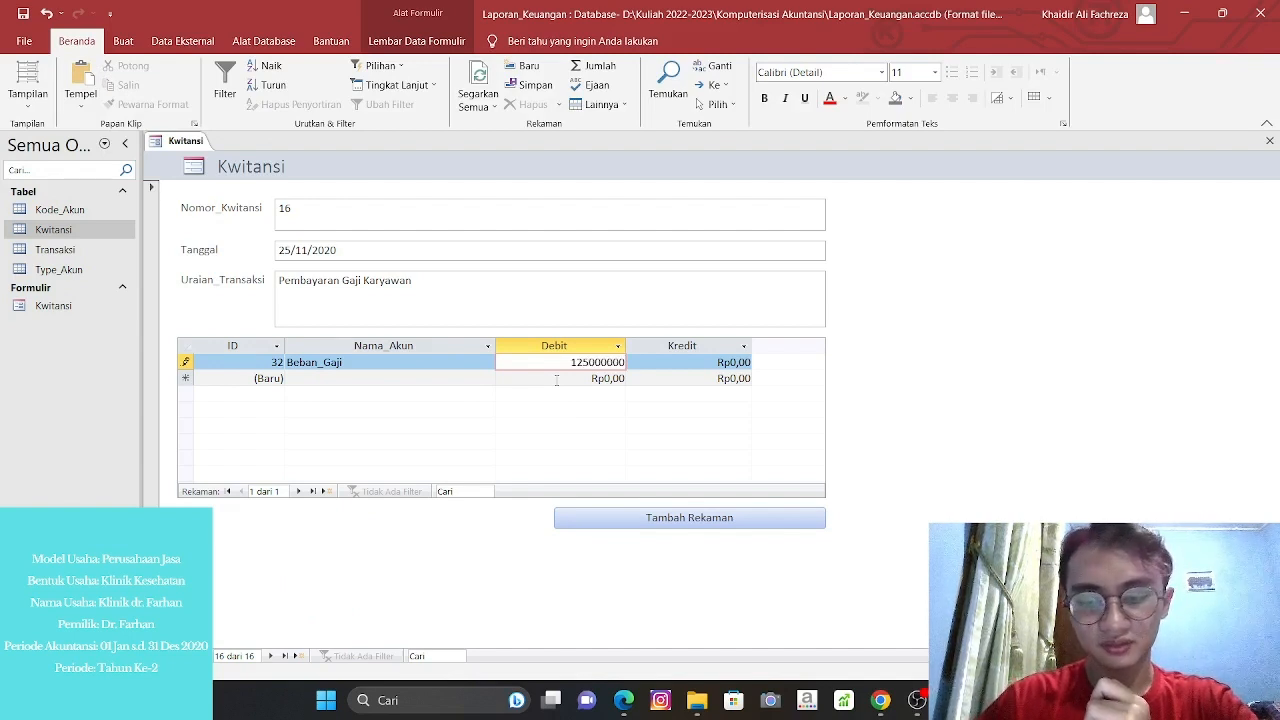
pyautogui.press('Right')
# Add a Kas line with a credit of Rp125.000.000 to the account details of receipt 16.
pyautogui.press('Down')
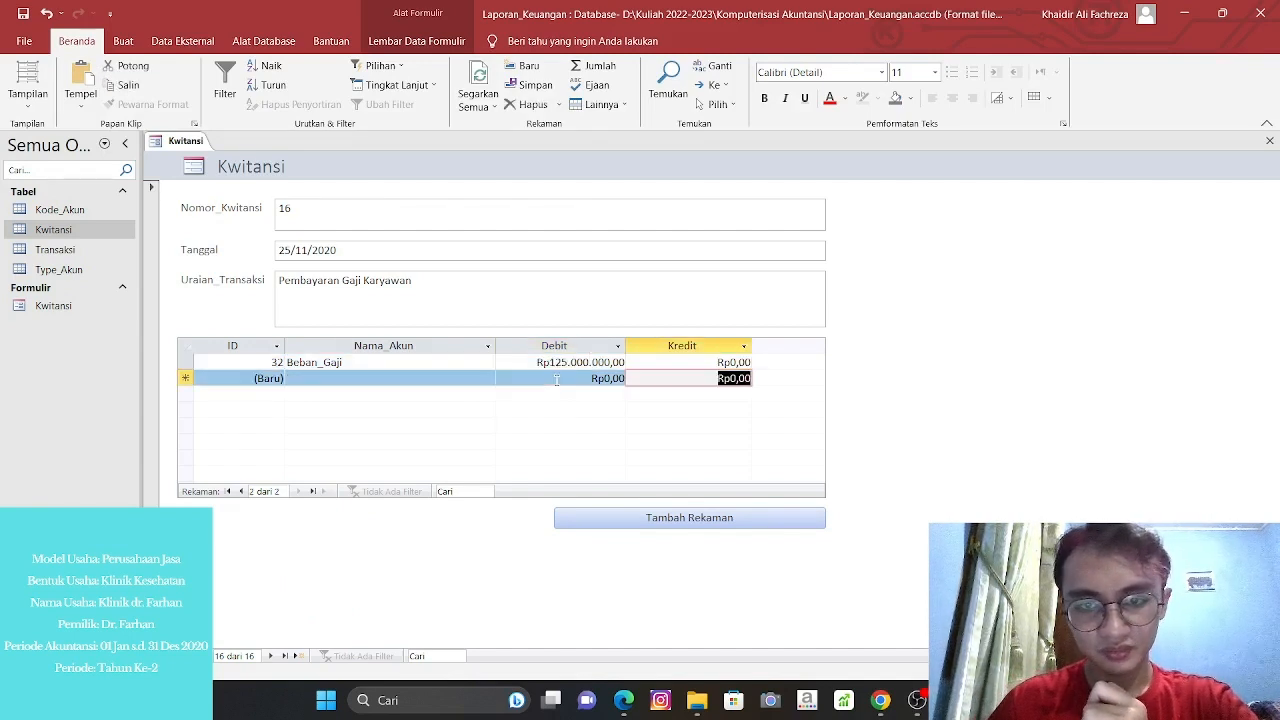
pyautogui.press('Left')
pyautogui.press('Left')
pyautogui.press('Left')
pyautogui.press('Right')
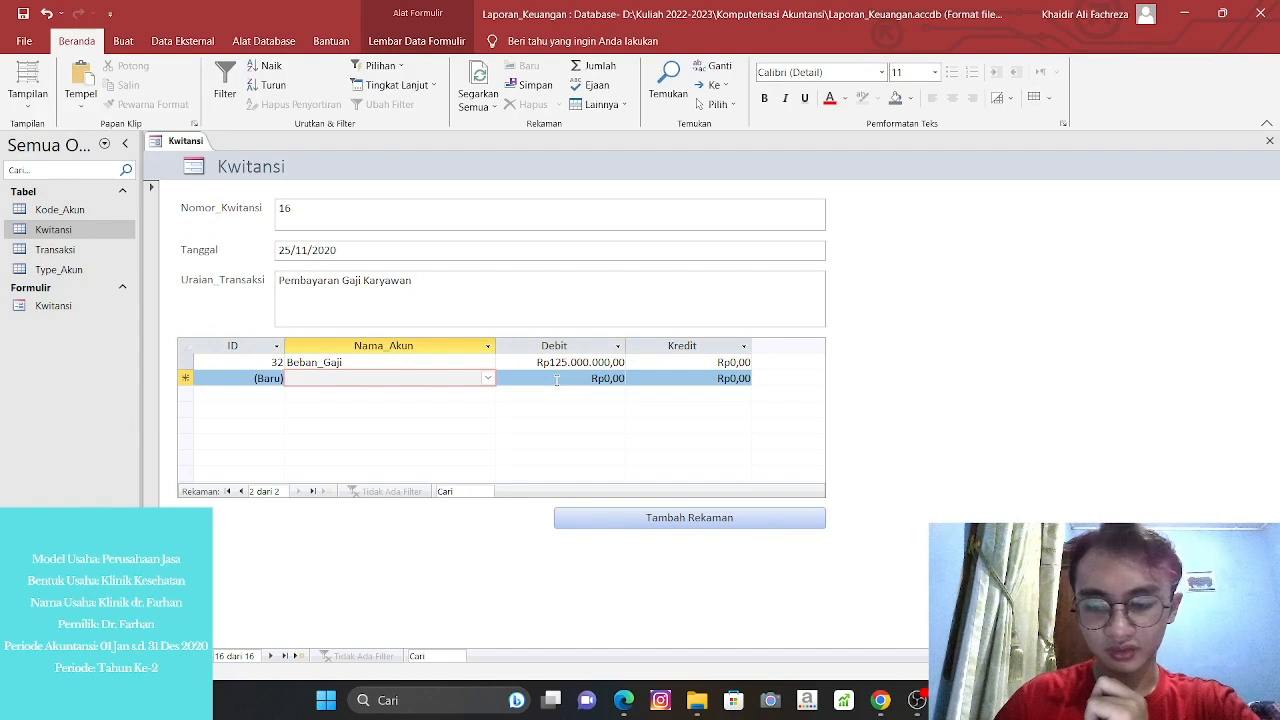
pyautogui.write('Kas')
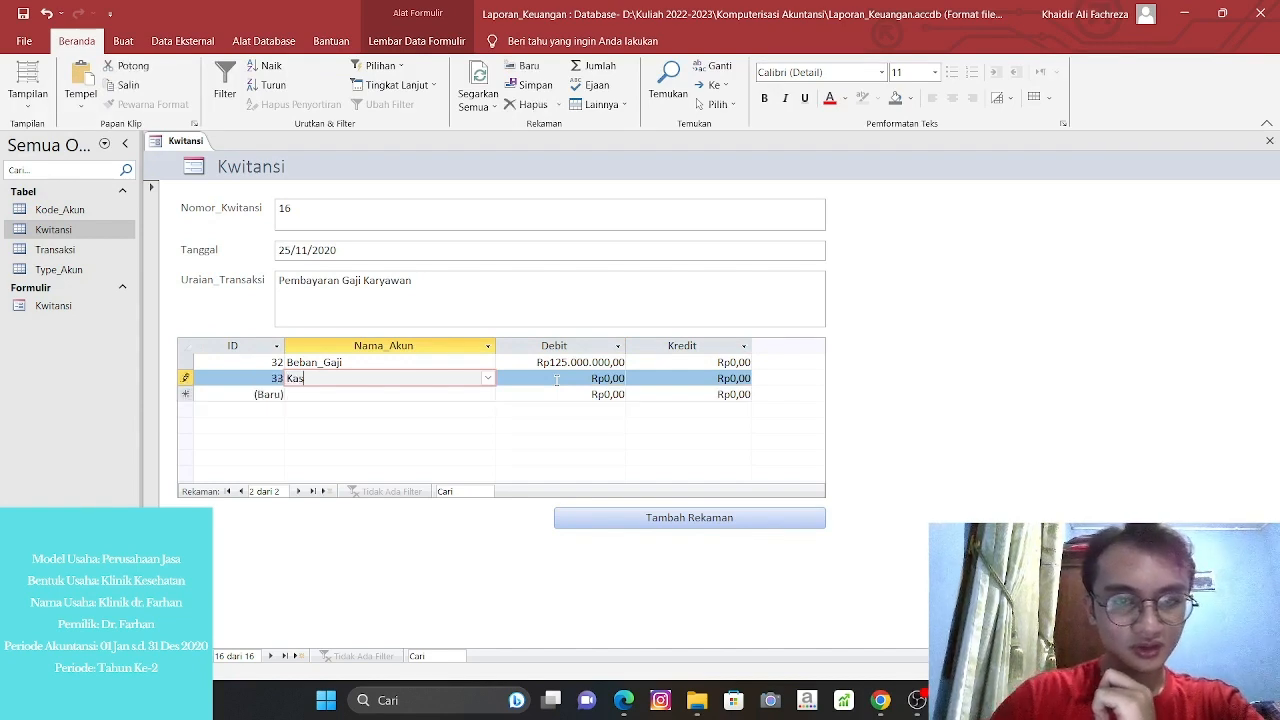
pyautogui.click(667, 376)
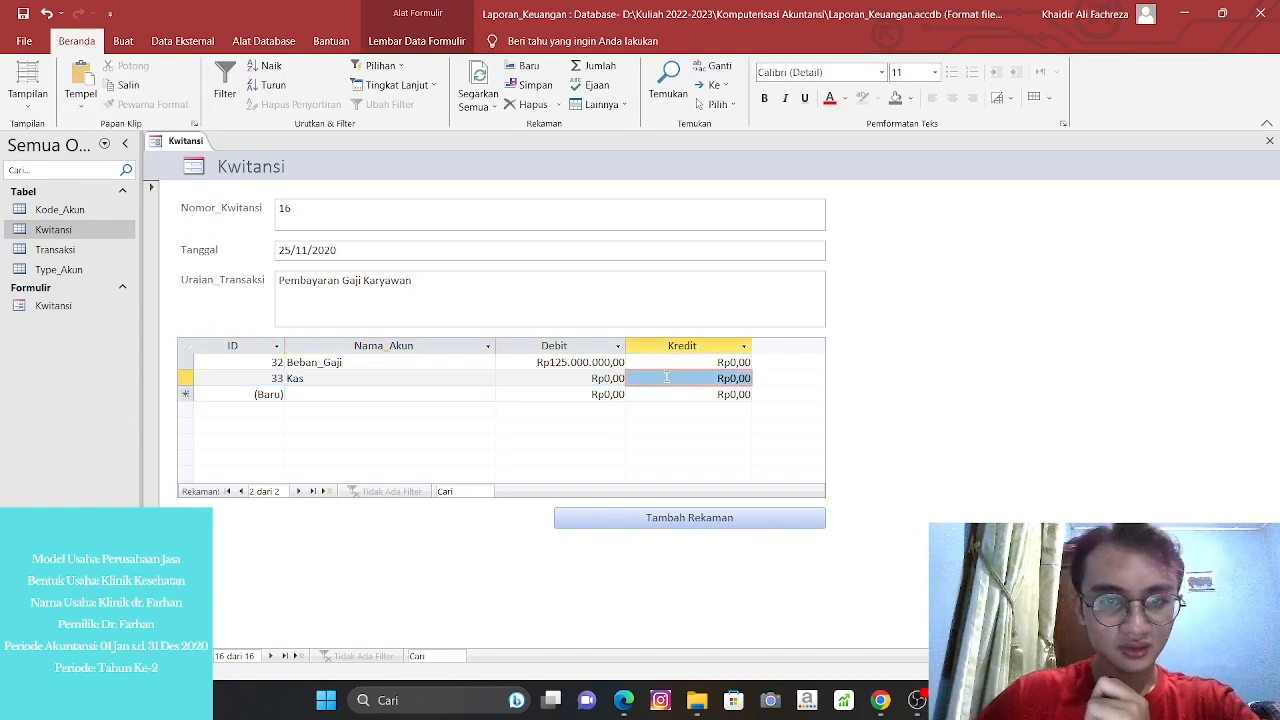
pyautogui.write('125')
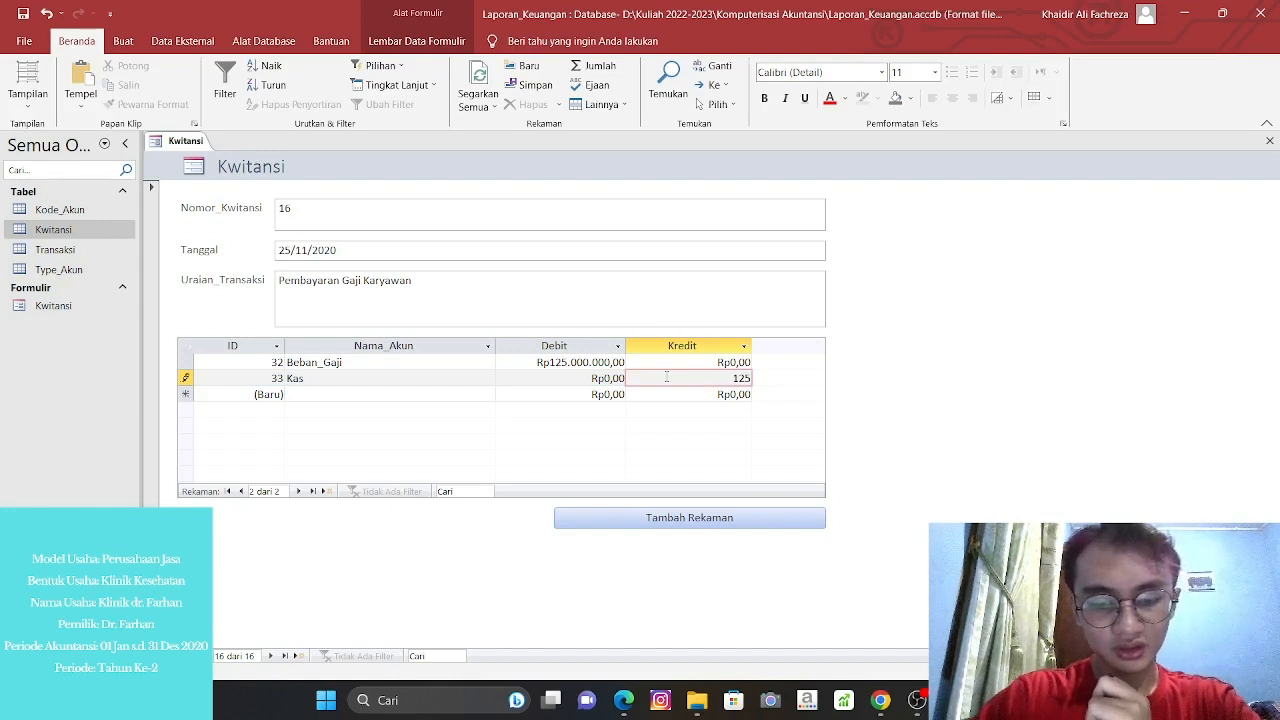
pyautogui.write('.000.00000000')
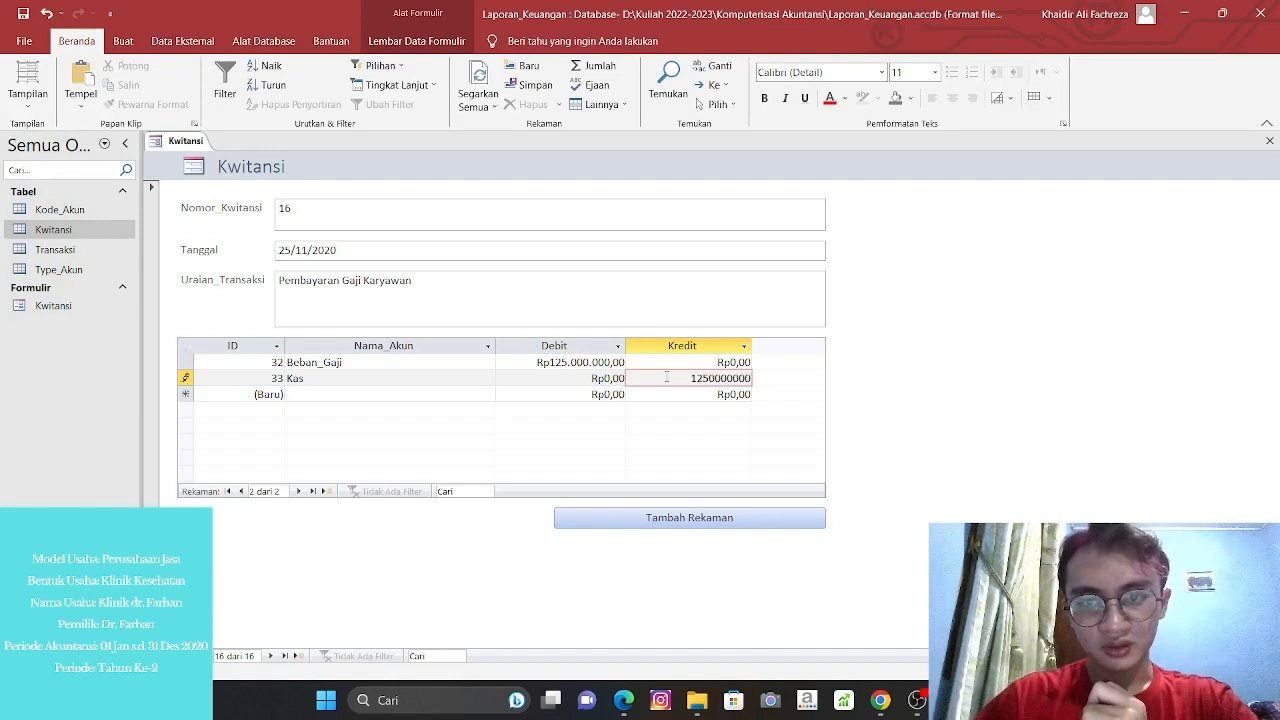
pyautogui.press('Return')
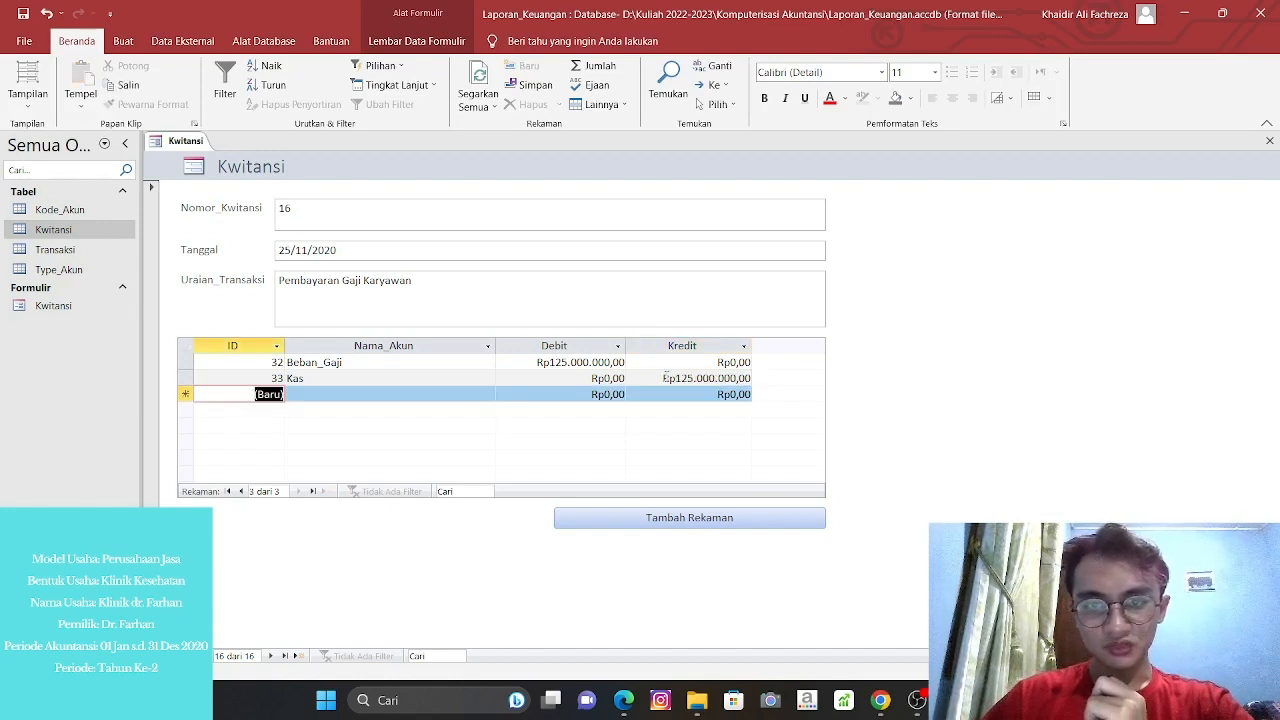
# Add a new receipt record with Nomor_Kwitansi 17 and the date 31 December 2020.
pyautogui.click(709, 519)
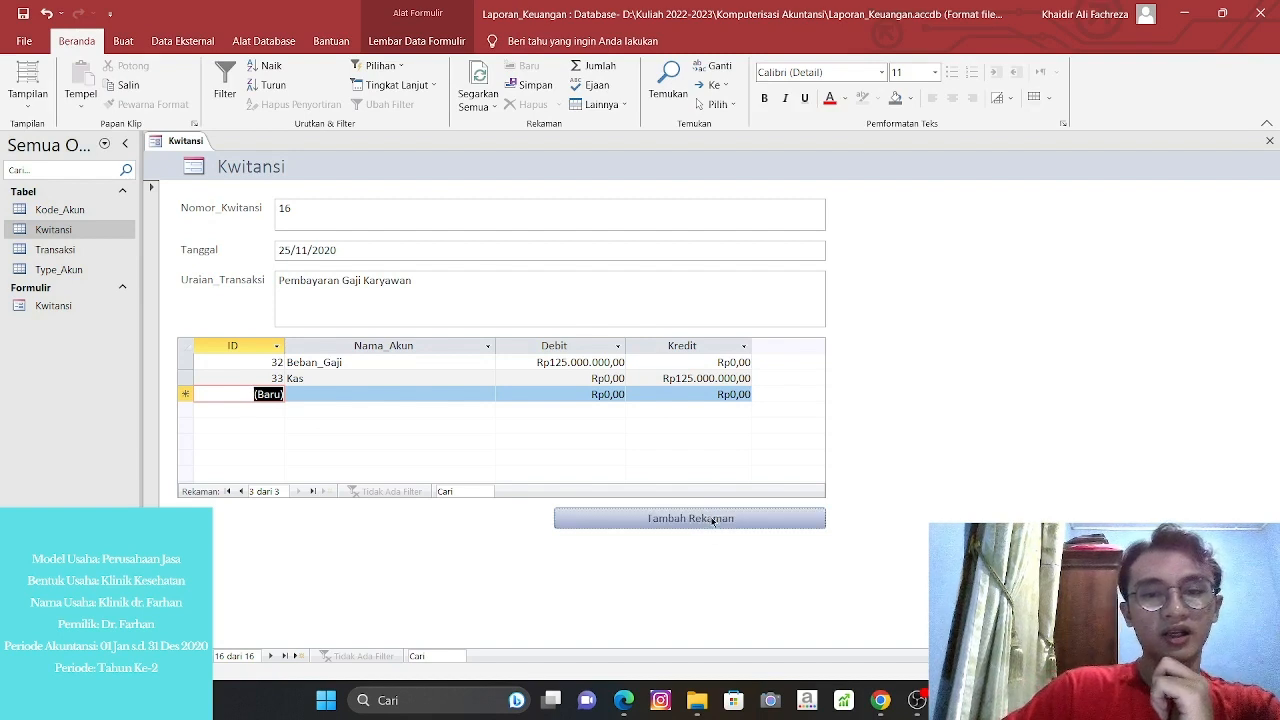
pyautogui.click(357, 208)
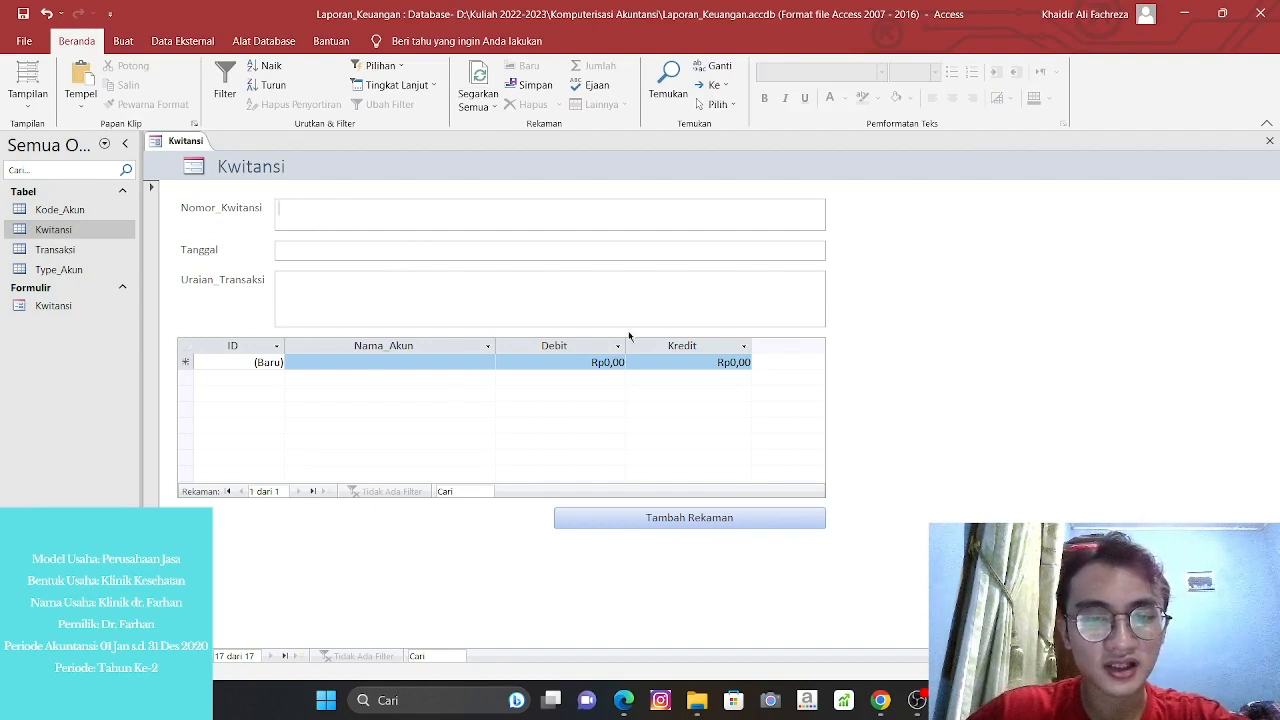
pyautogui.click(362, 218)
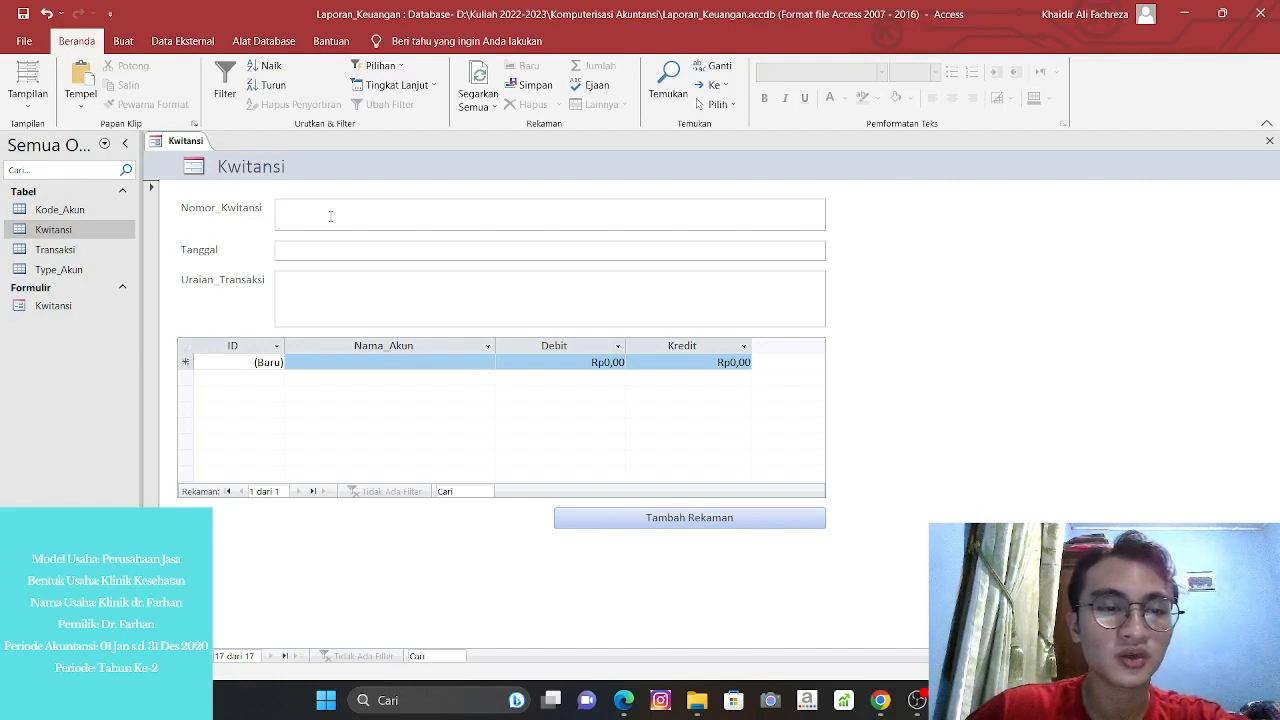
pyautogui.write('1/')
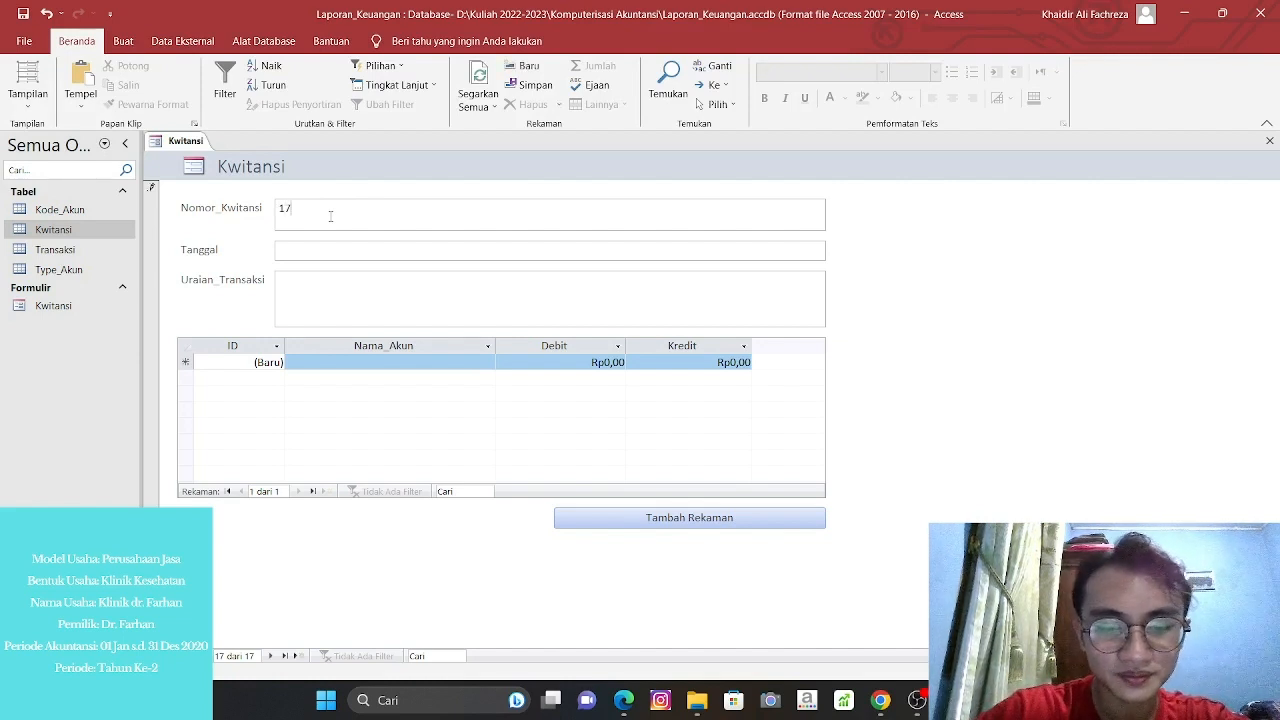
pyautogui.press('Tab')
pyautogui.write('3')
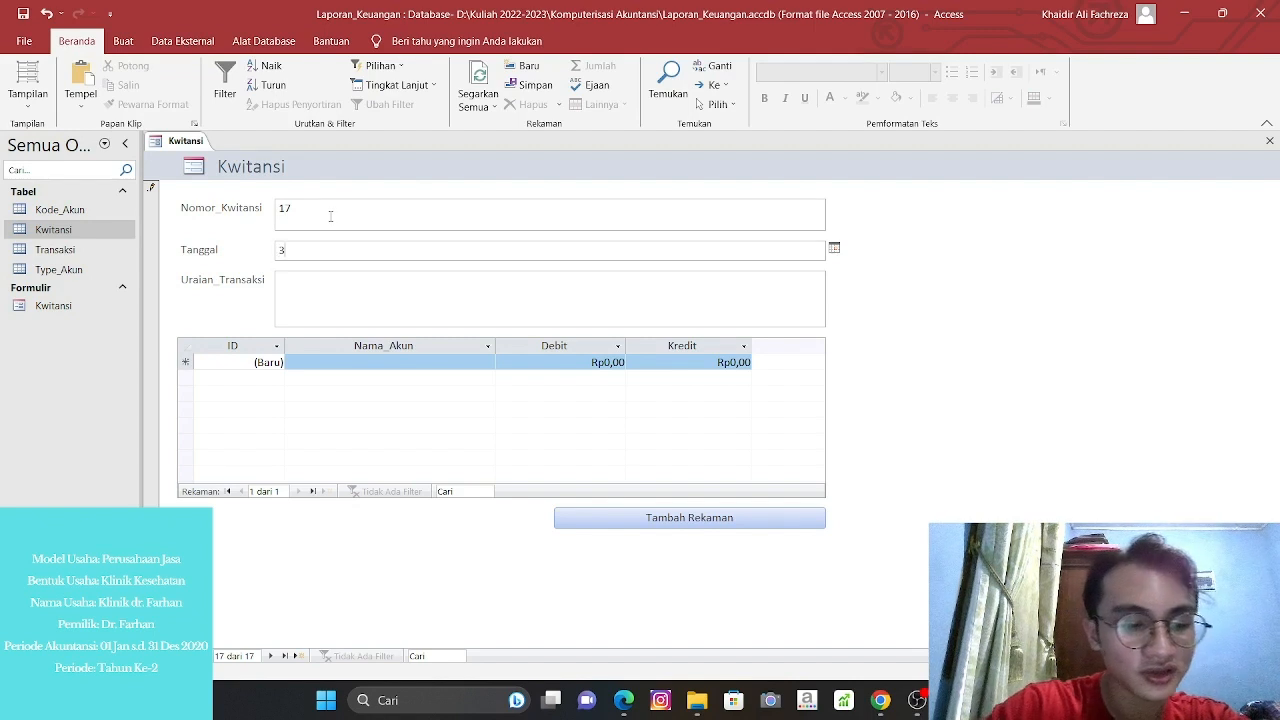
pyautogui.write('1 des 2')
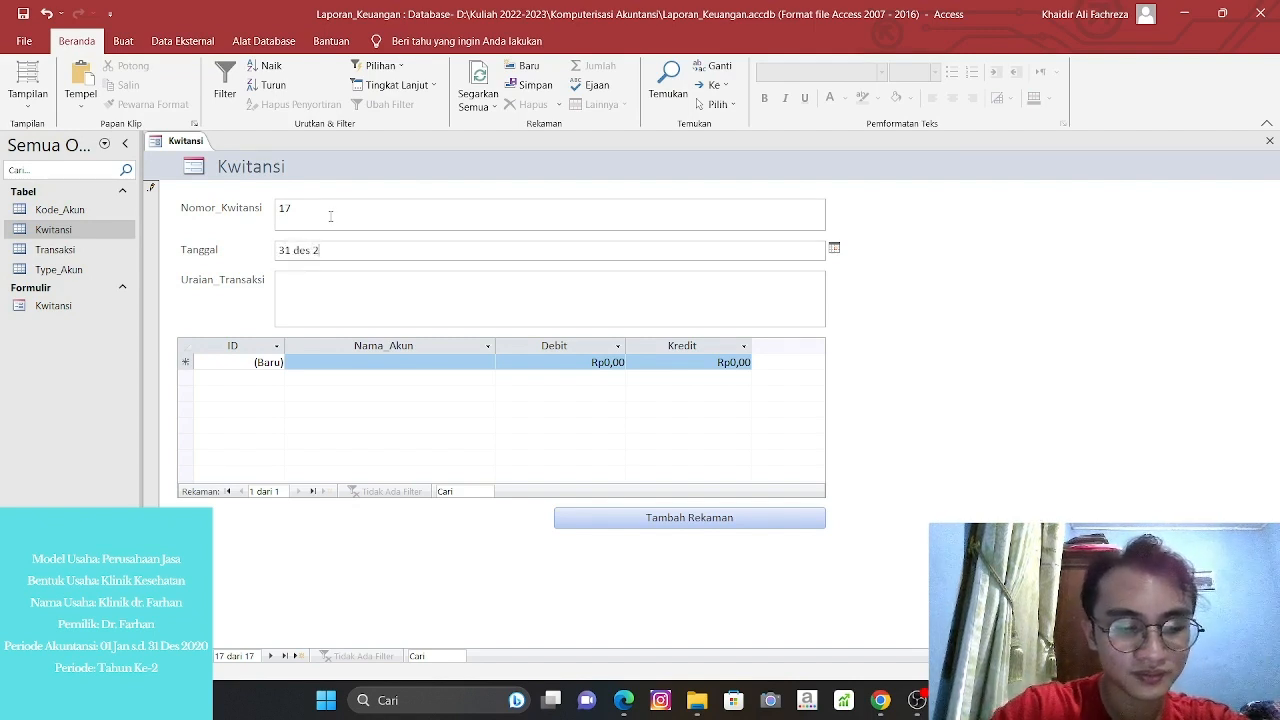
pyautogui.write('020')
pyautogui.press('Tab')
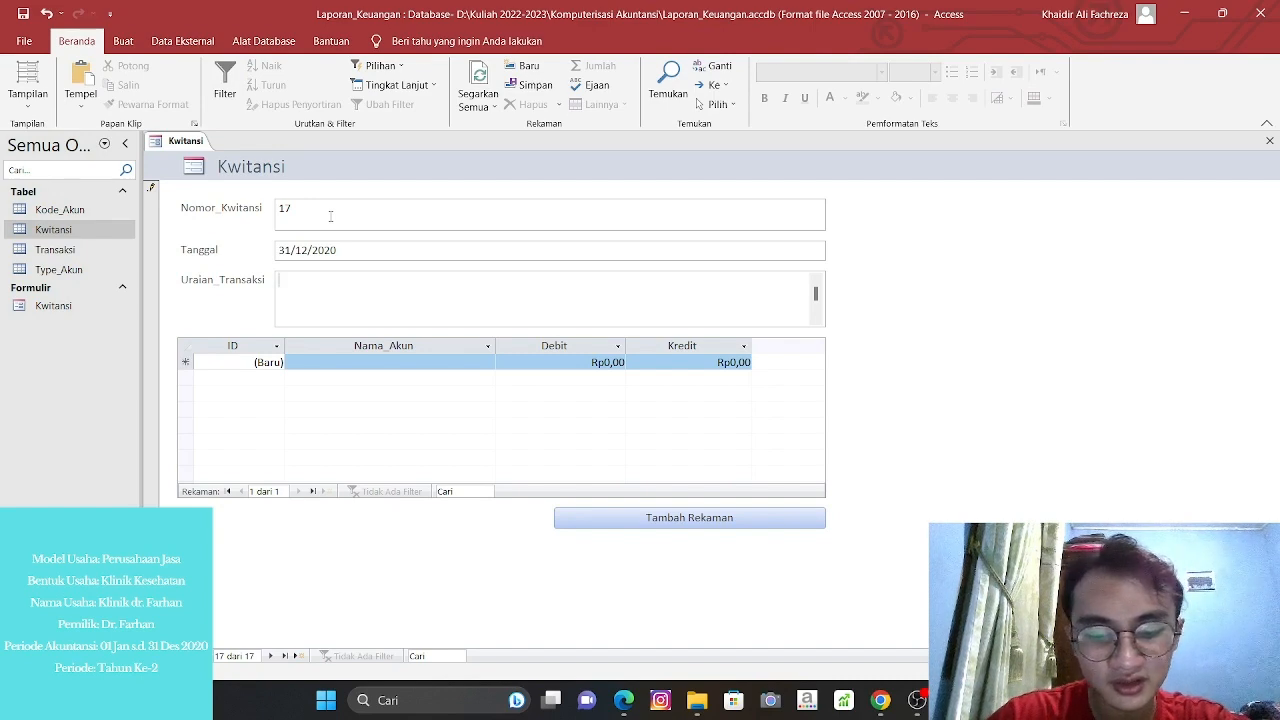
# Enter "Pemakaian Perlengkapan" as the transaction description of receipt 17.
pyautogui.write('Pe')
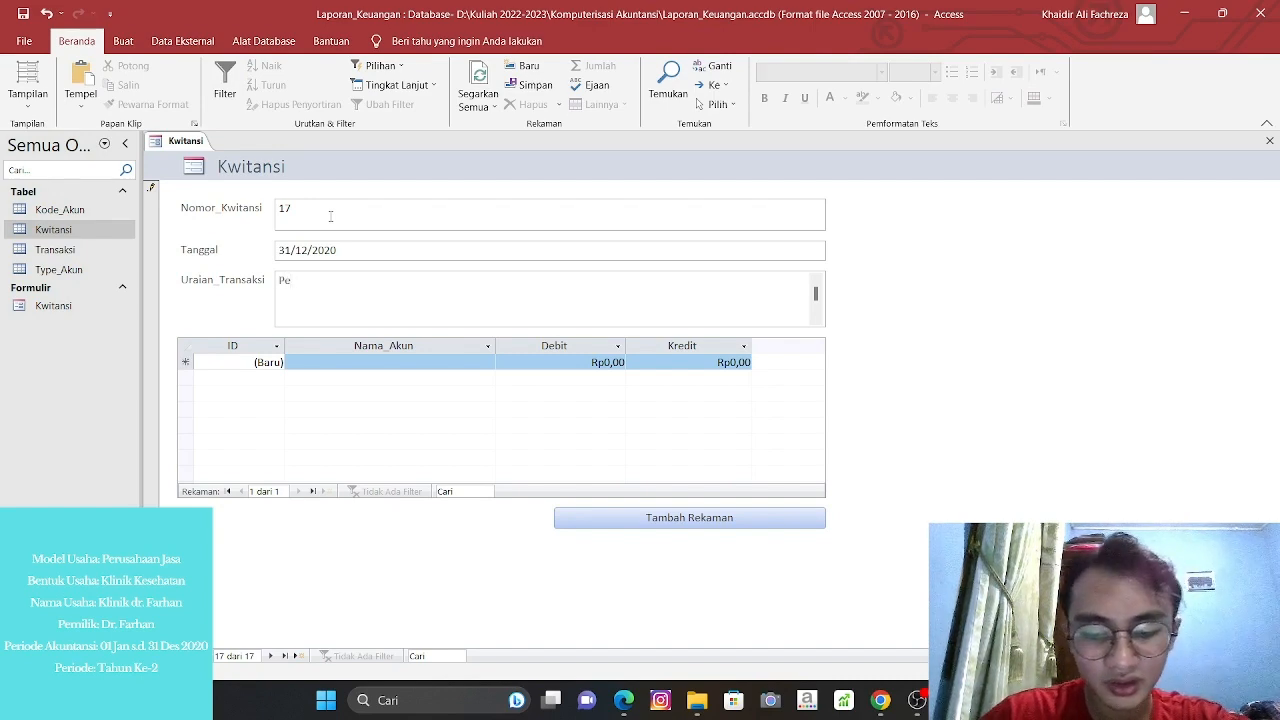
pyautogui.write('makai')
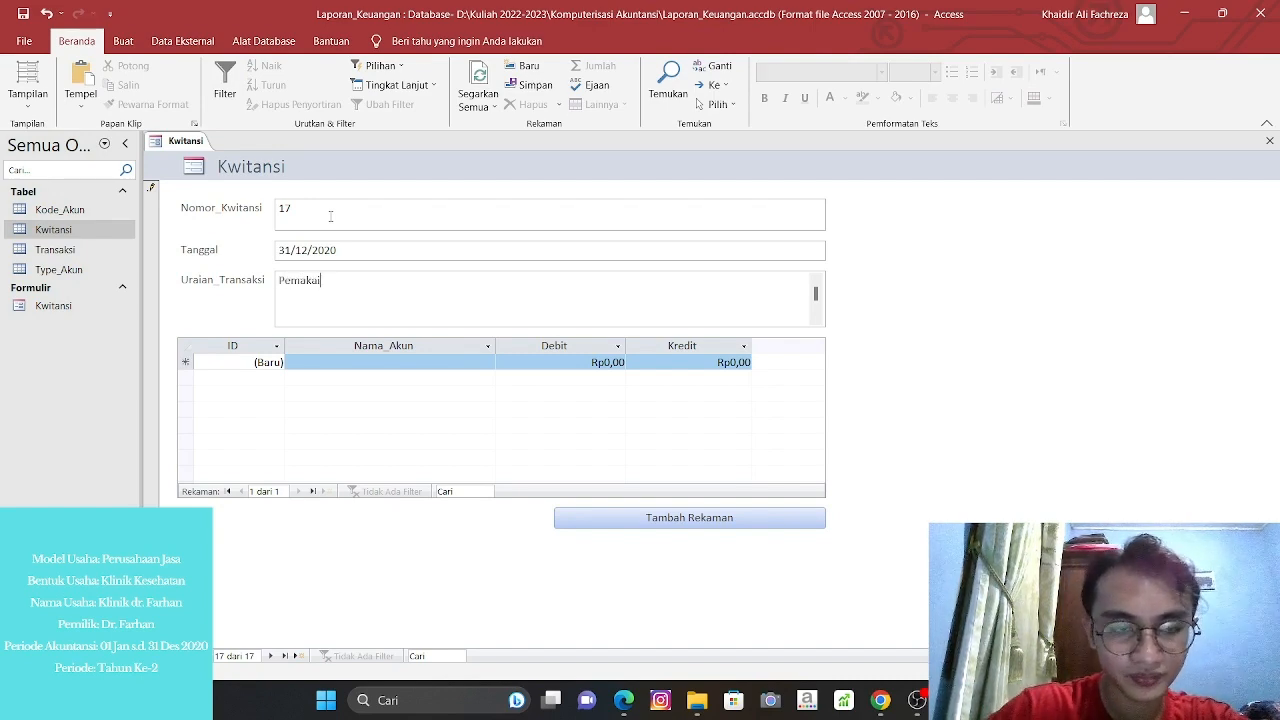
pyautogui.write('an')
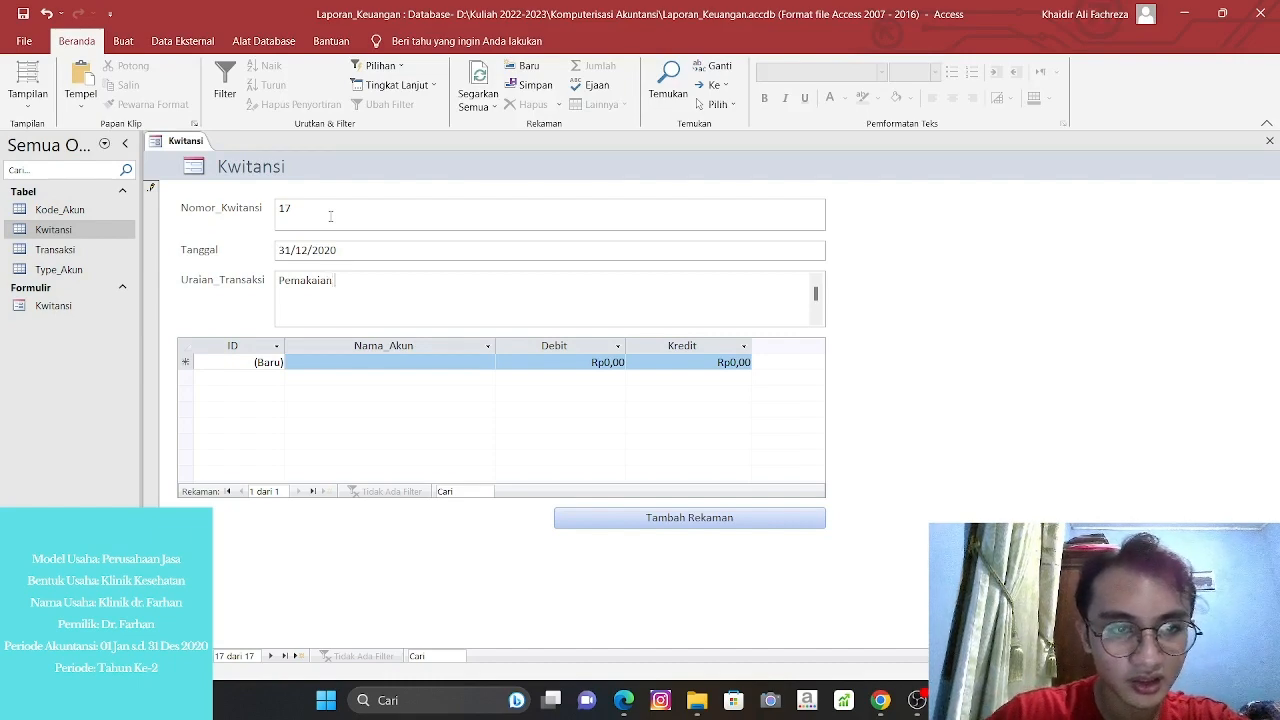
pyautogui.write(' Perl')
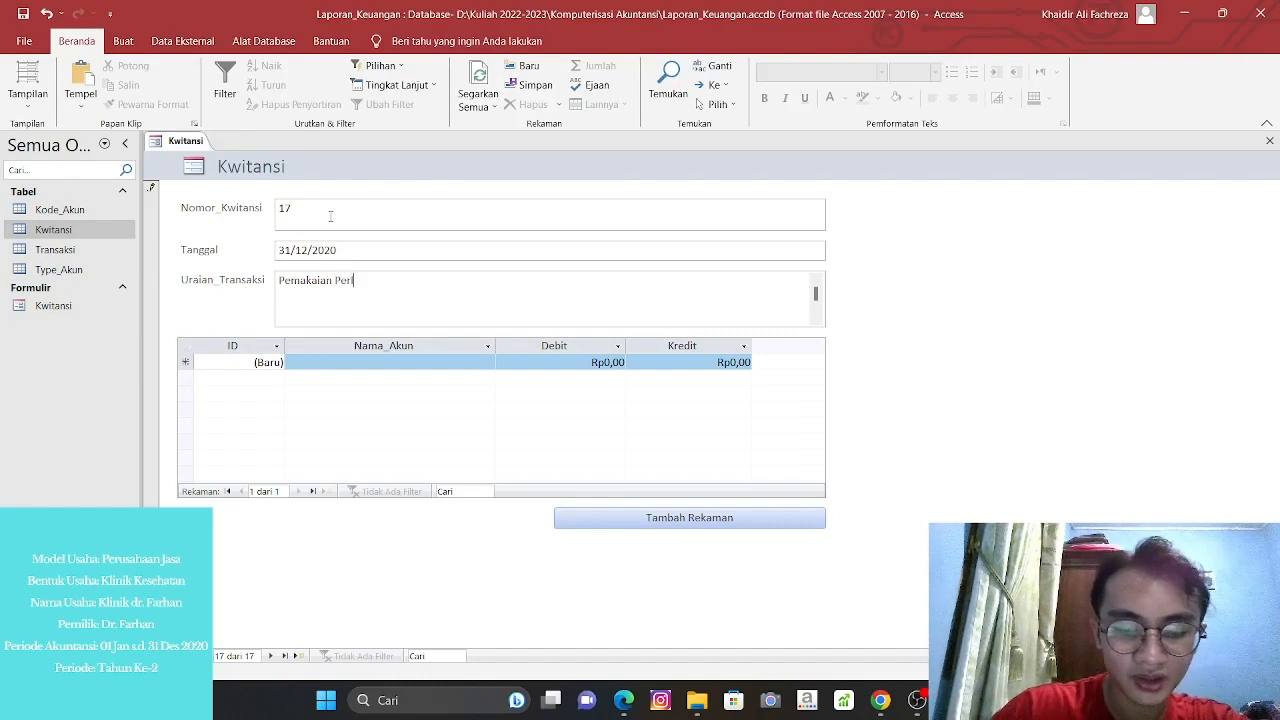
pyautogui.write('engkap')
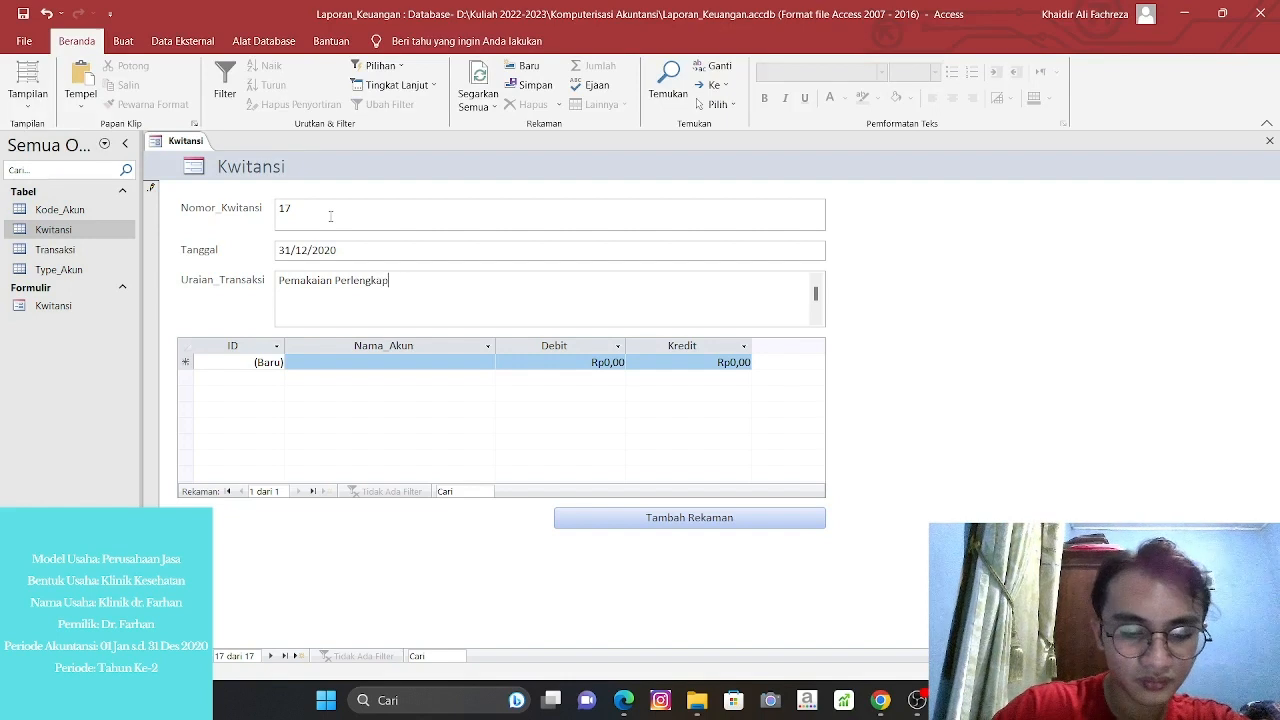
pyautogui.write('an')
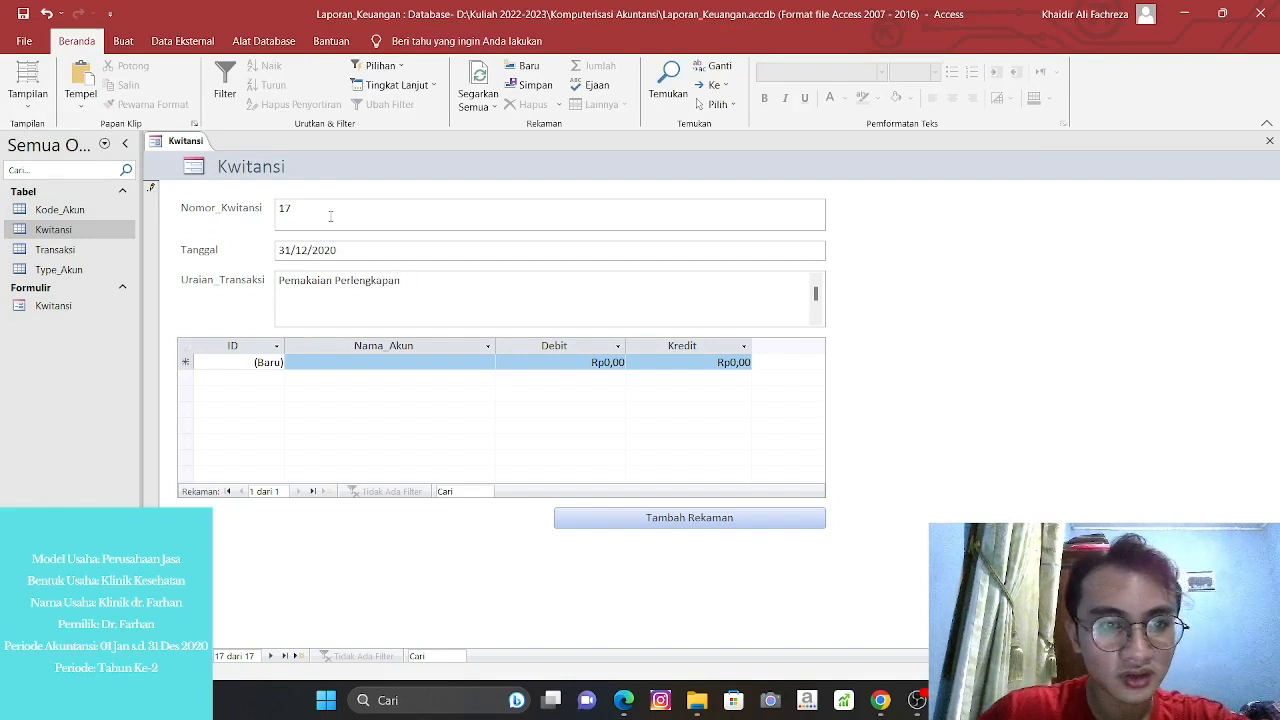
# Add a Beban_Perlengkapan line with a debit of Rp12.490.000 to the account details of receipt 17.
pyautogui.click(371, 366)
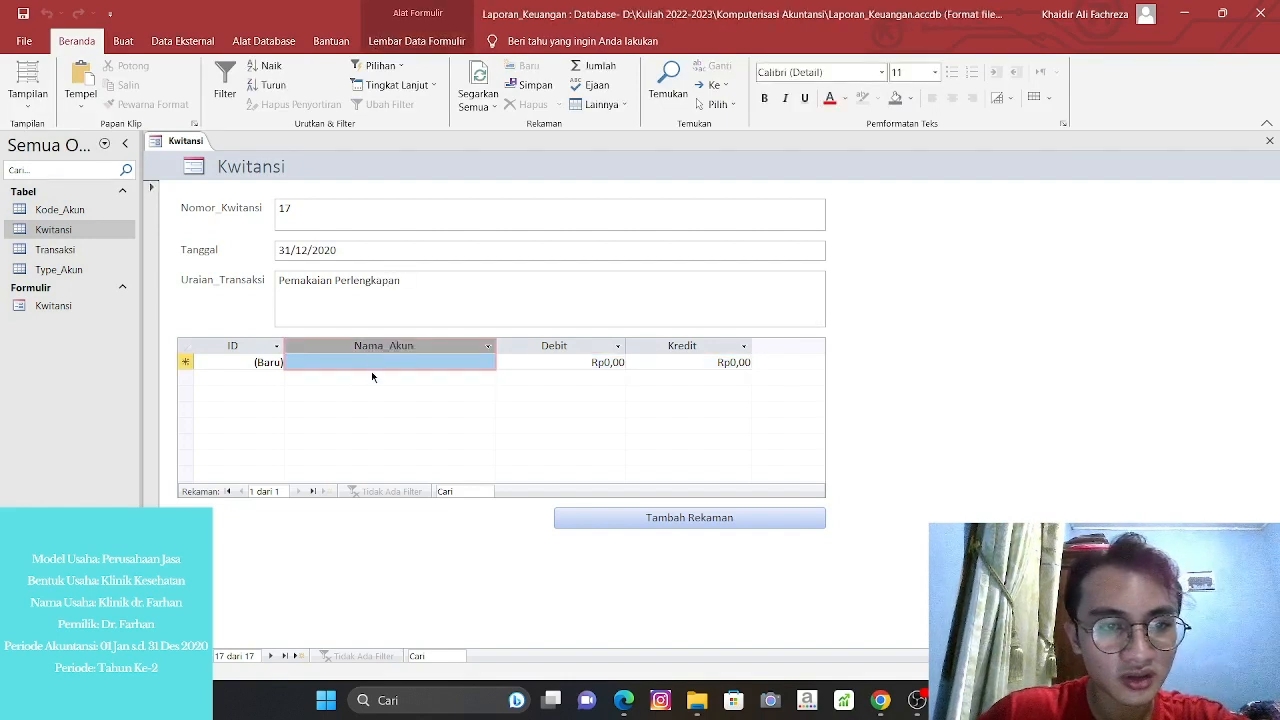
pyautogui.click(488, 362)
pyautogui.scroll(-2, 408, 463)
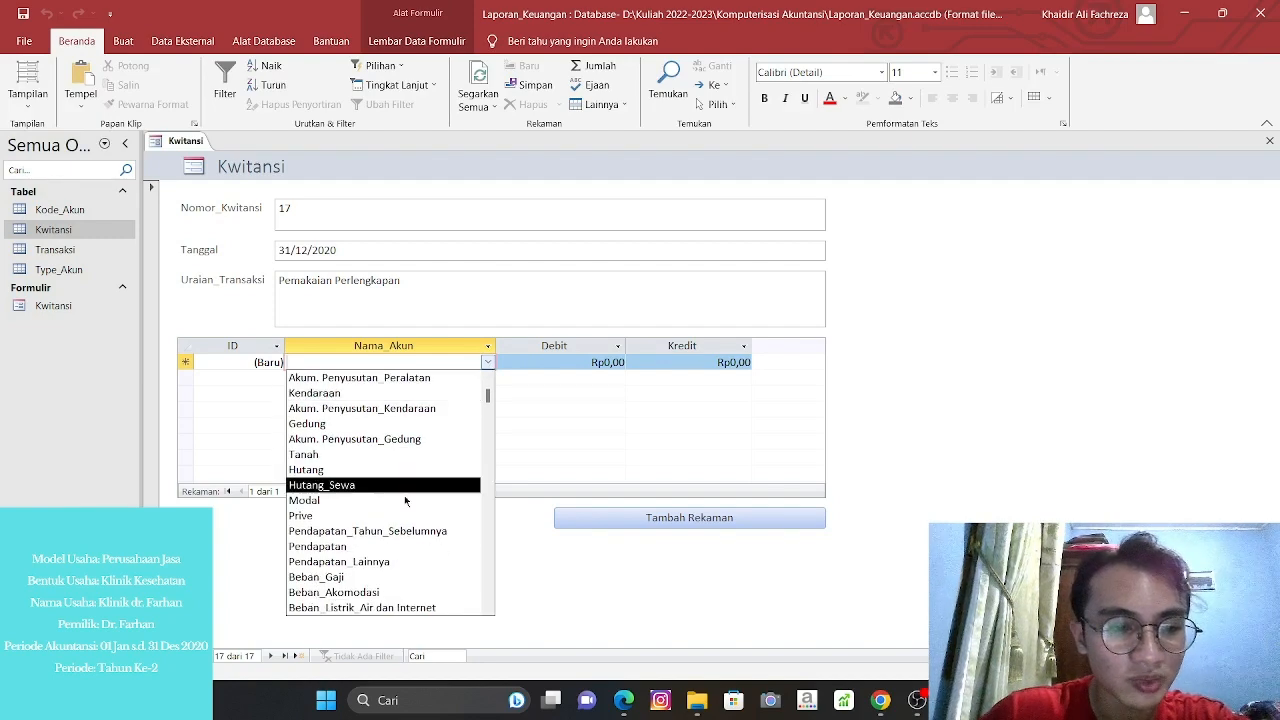
pyautogui.scroll(-3, 405, 500)
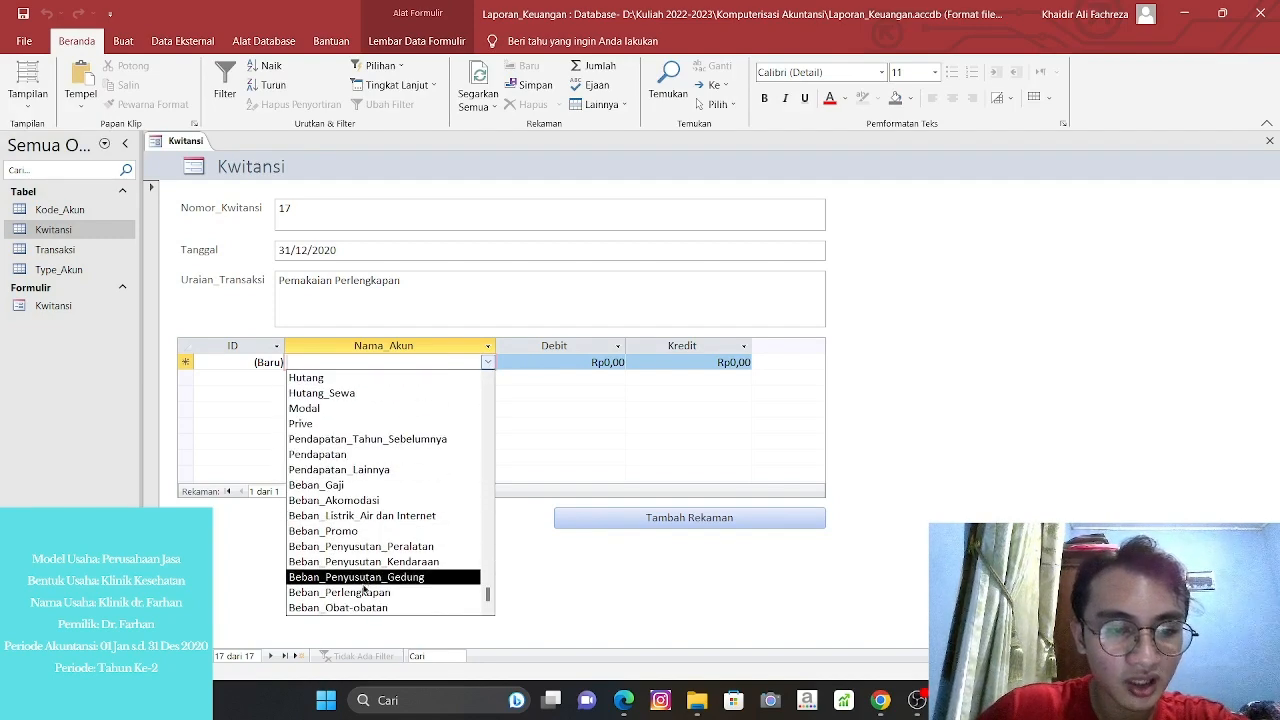
pyautogui.click(364, 592)
pyautogui.press('Tab')
pyautogui.write('1')
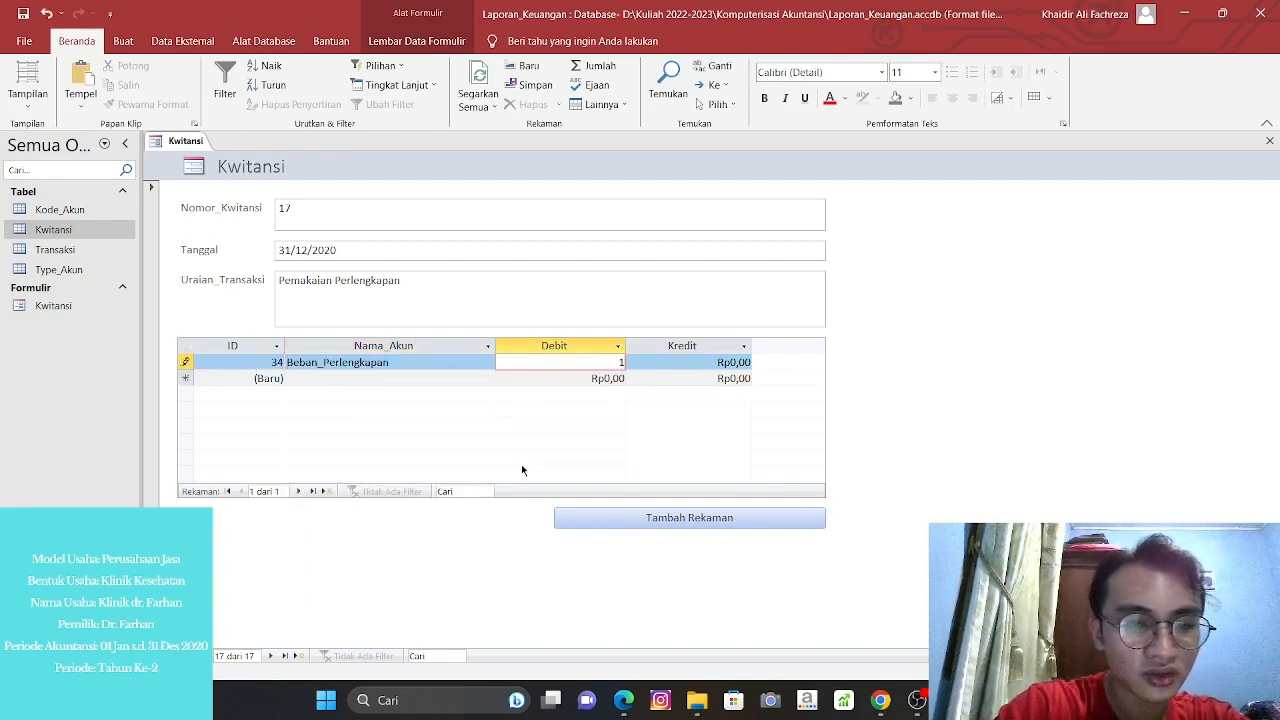
pyautogui.write('24900000')
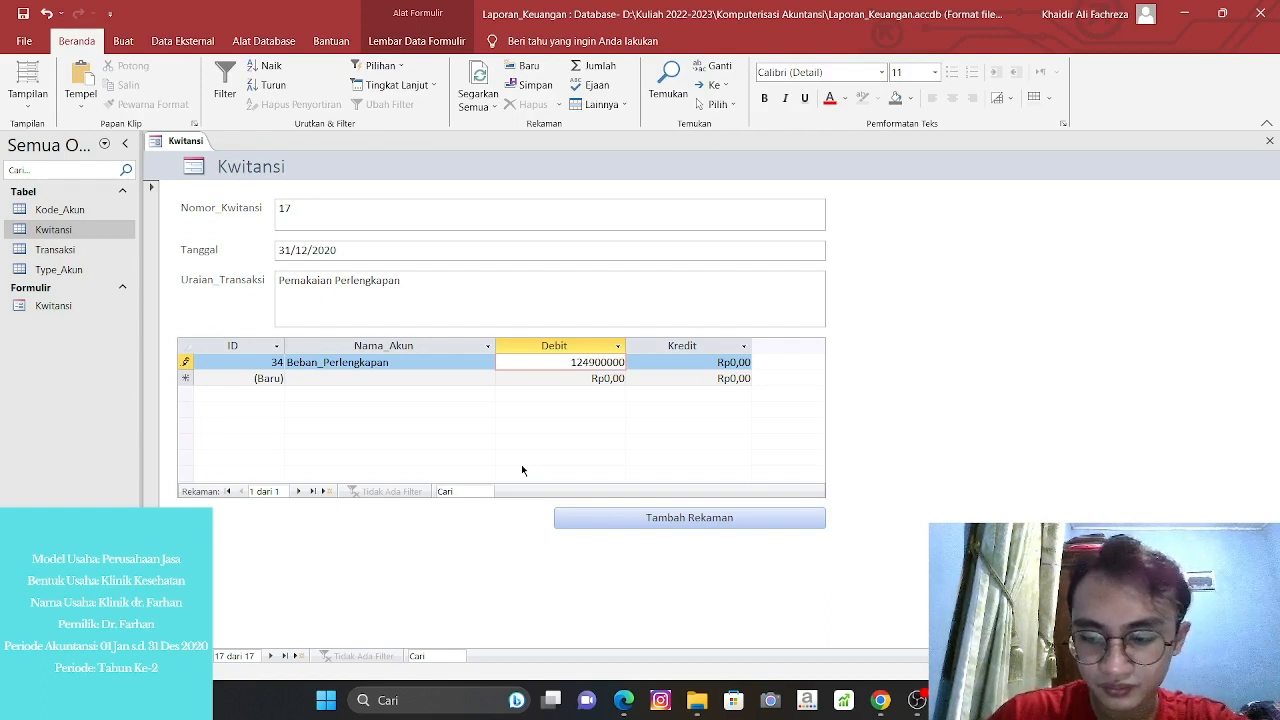
pyautogui.press('Tab')
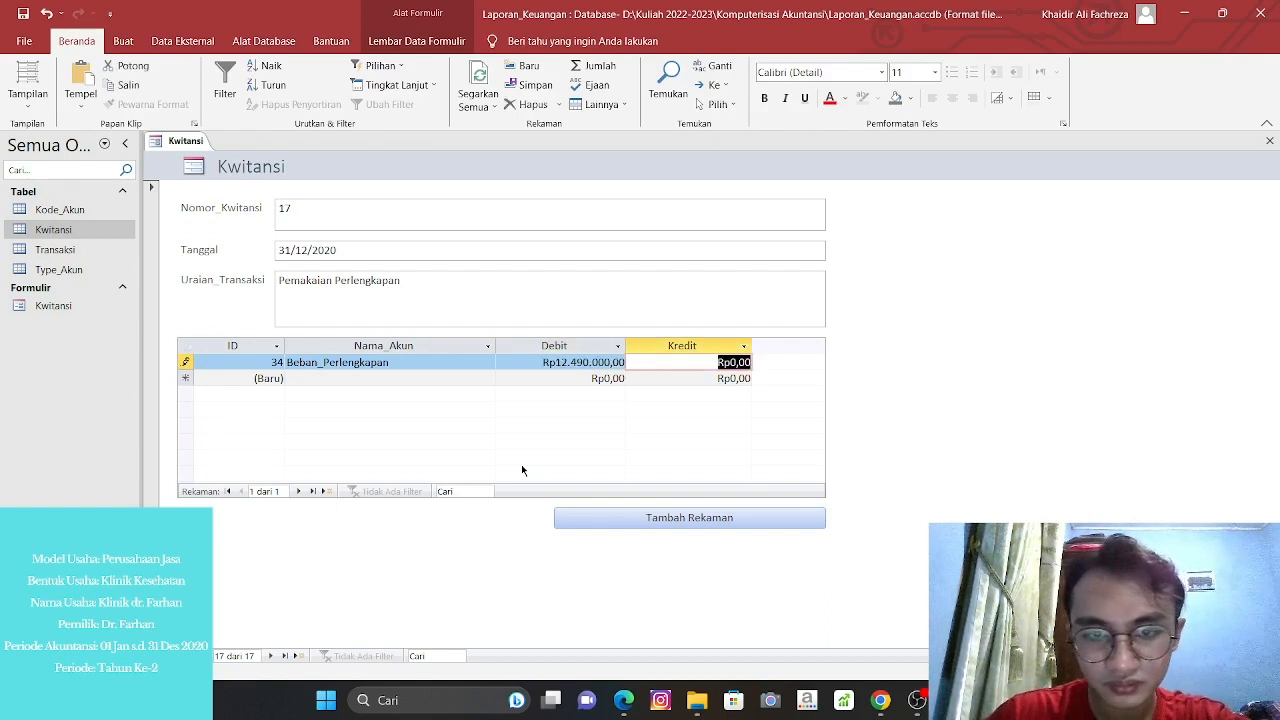
# Add a Perlengkapan line with a credit of Rp12.490.000 to the account details of receipt 17.
pyautogui.click(401, 376)
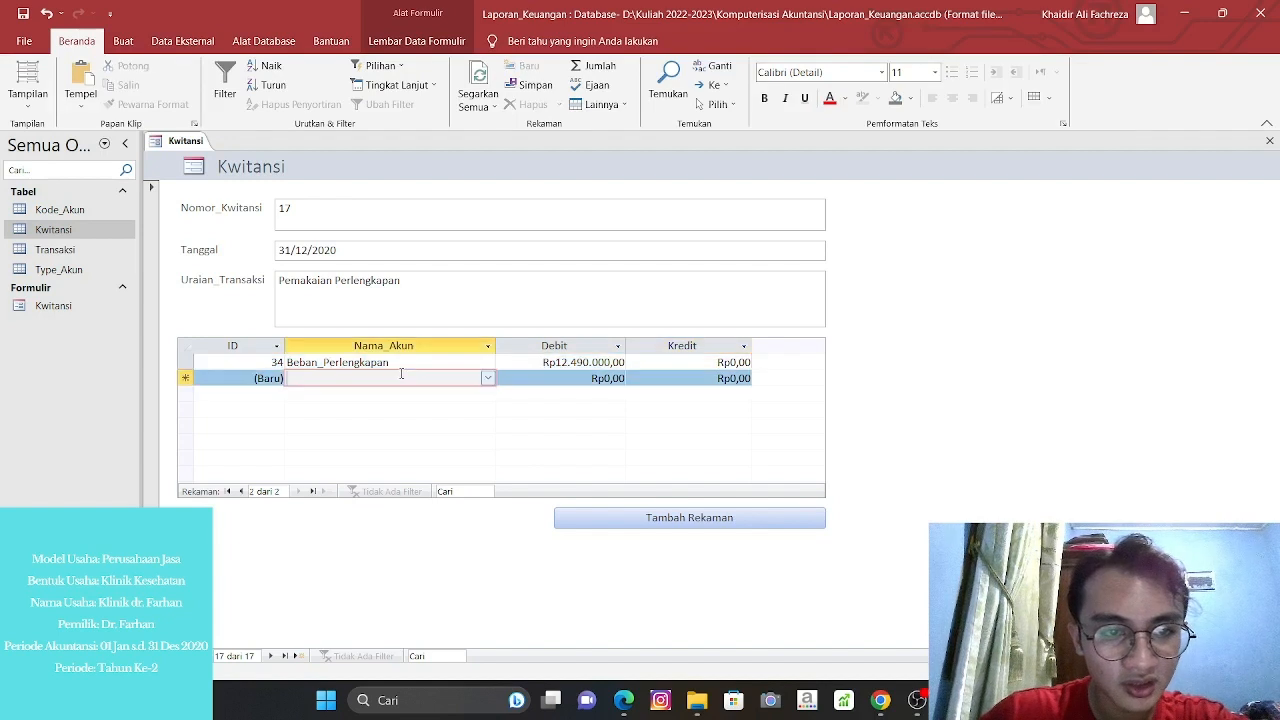
pyautogui.write('Perlengkapan')
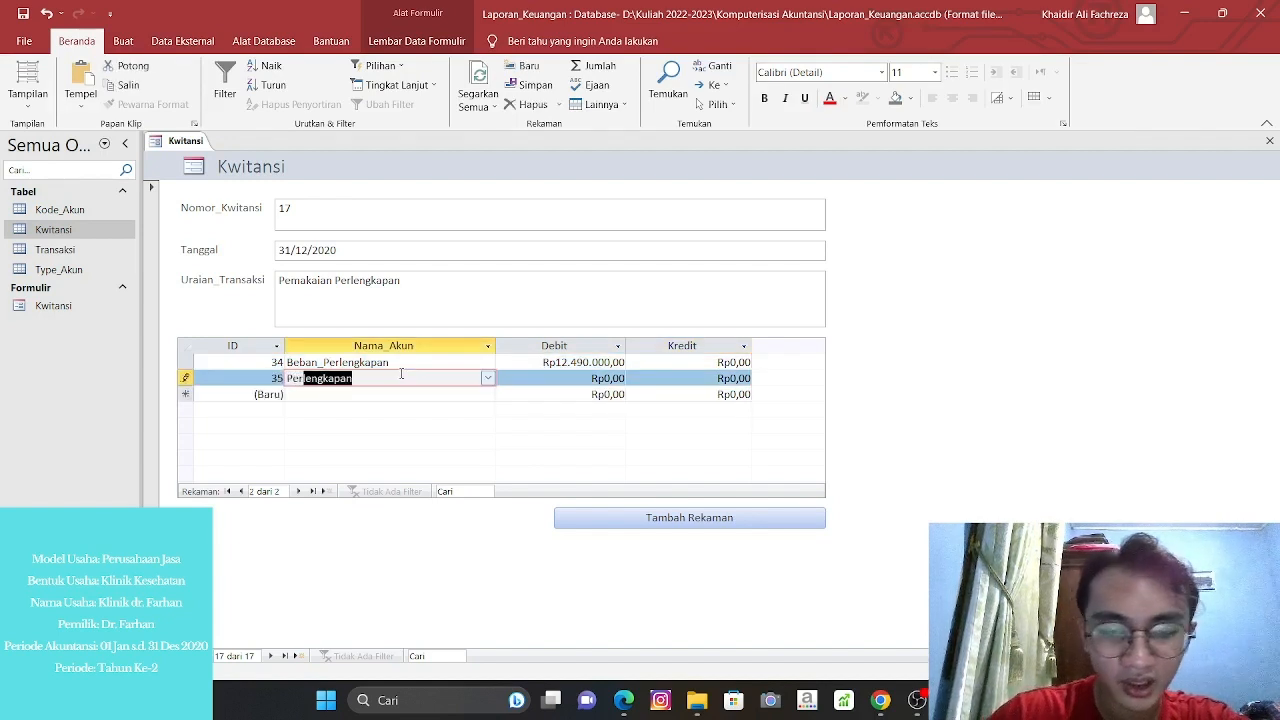
pyautogui.press('Right')
pyautogui.press('Right')
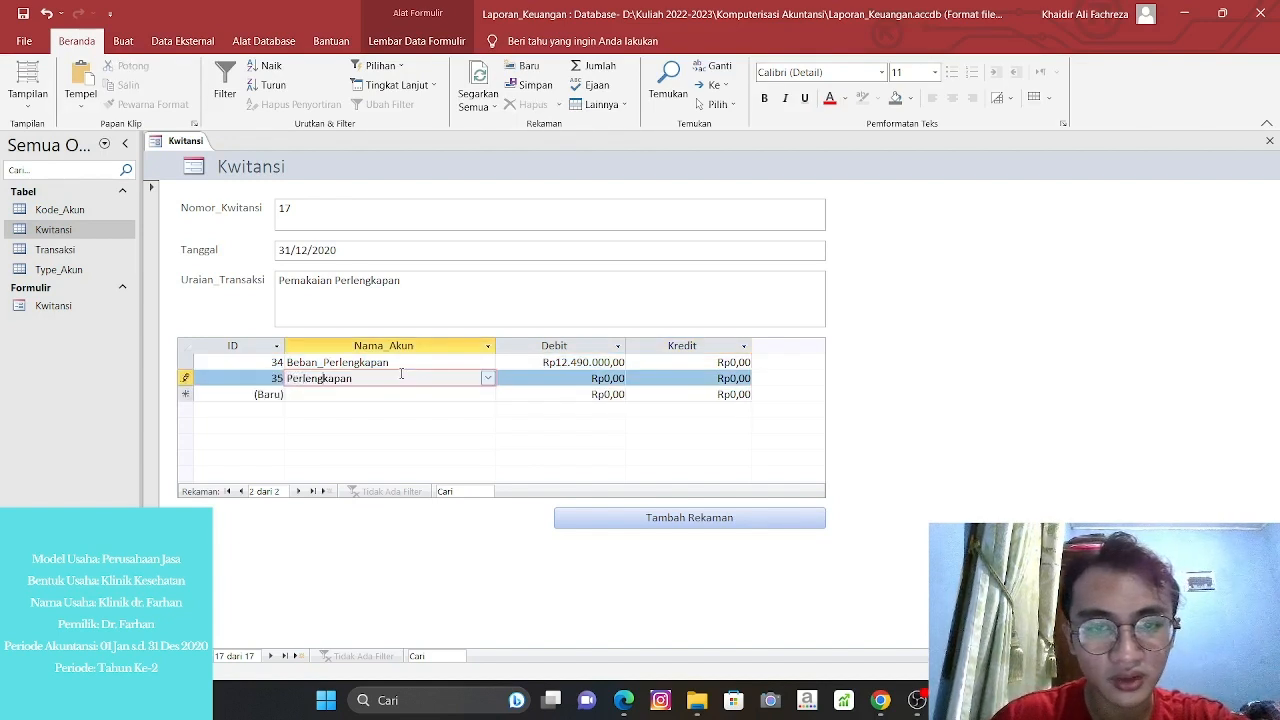
pyautogui.press('Tab')
pyautogui.press('Tab')
pyautogui.write('12')
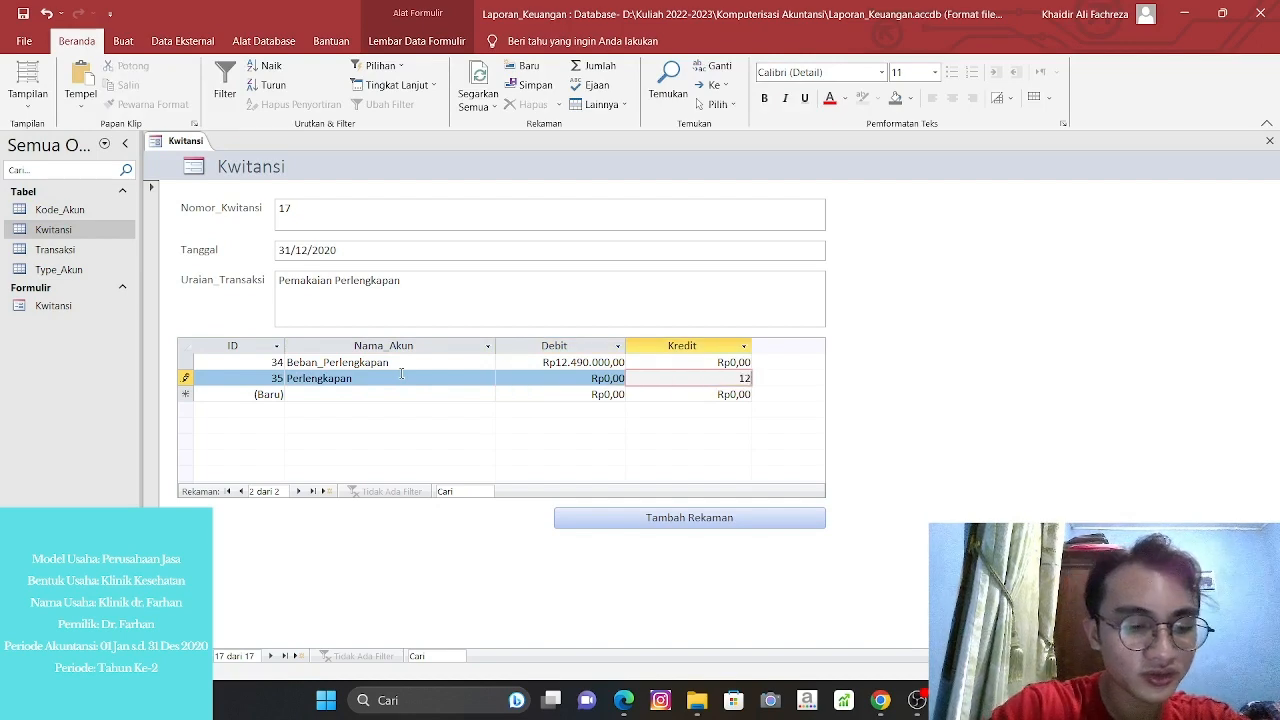
pyautogui.write('490000')
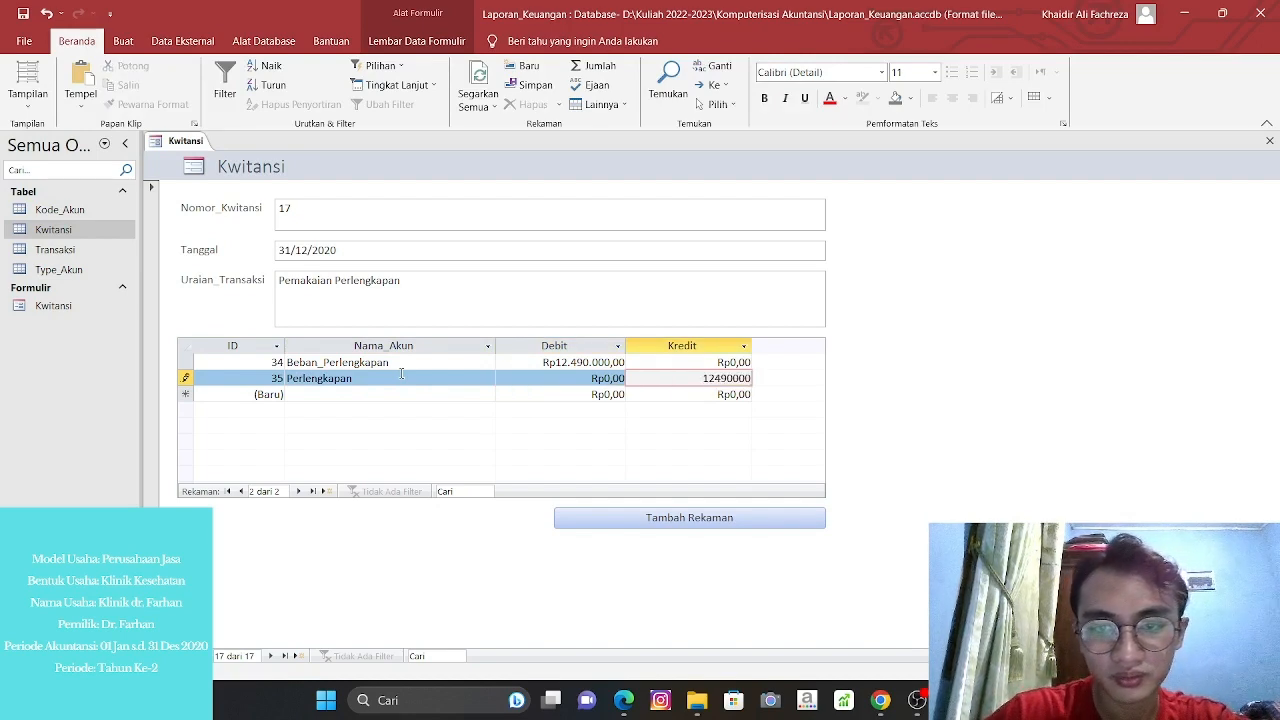
pyautogui.press('Tab')
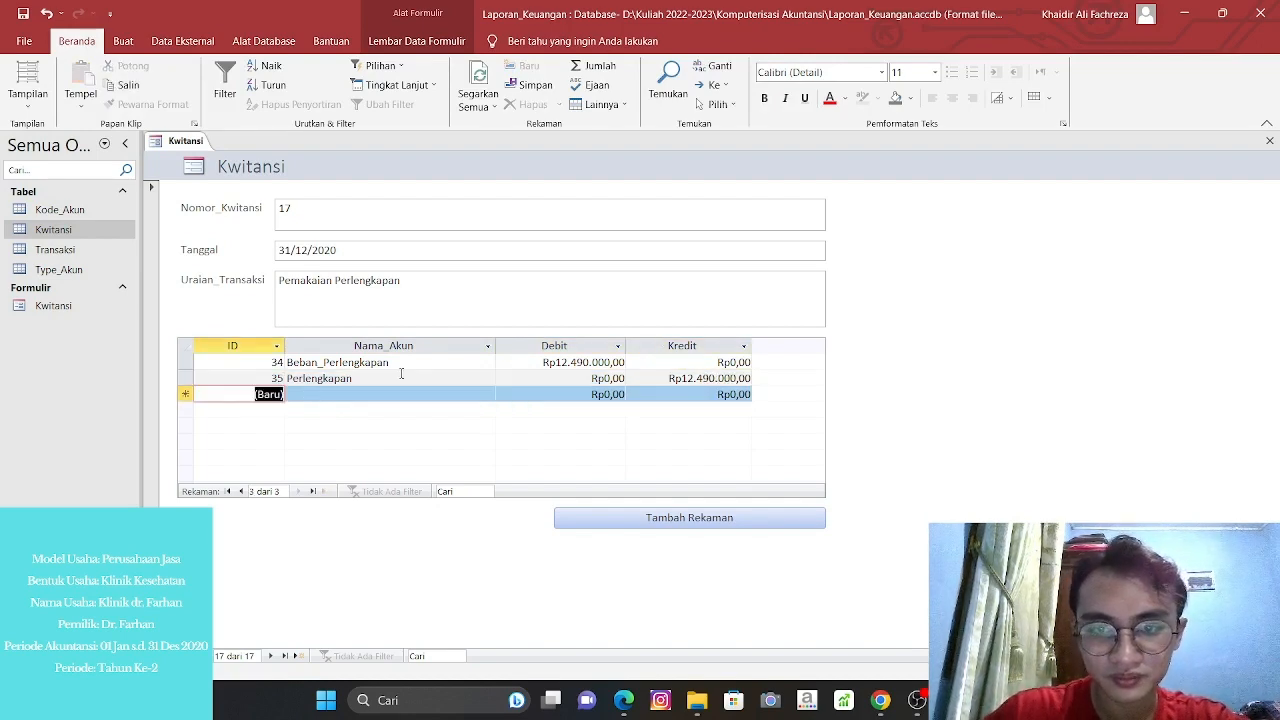
# Add a new receipt record with Nomor_Kwitansi 18 and the date 31 December 2020.
pyautogui.click(602, 517)
pyautogui.click(310, 209)
pyautogui.write('1')
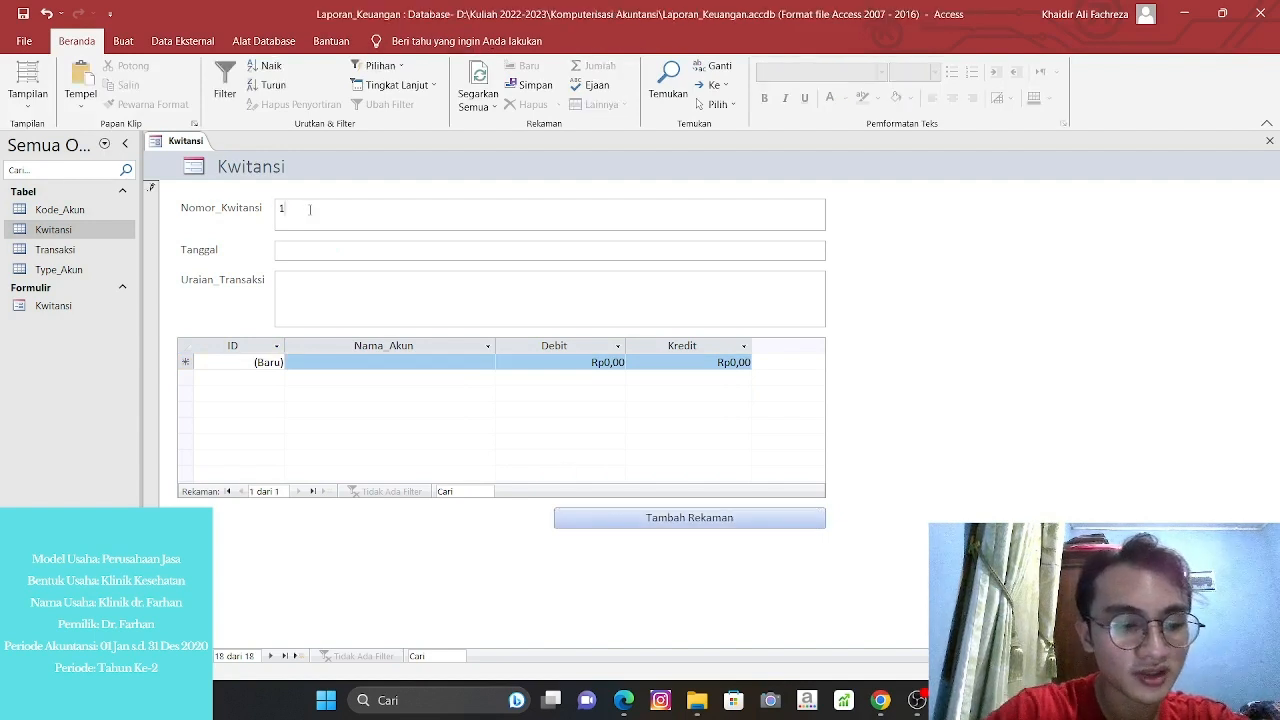
pyautogui.write('8')
pyautogui.press('Tab')
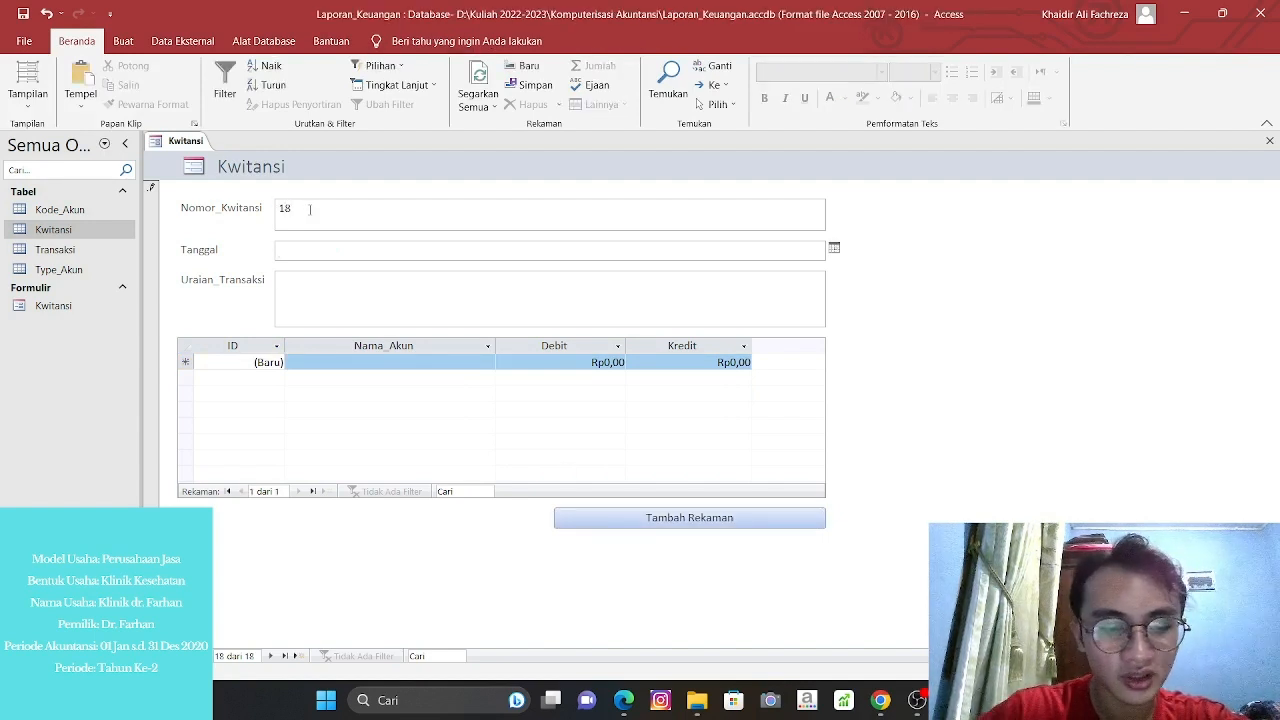
pyautogui.write('31 des')
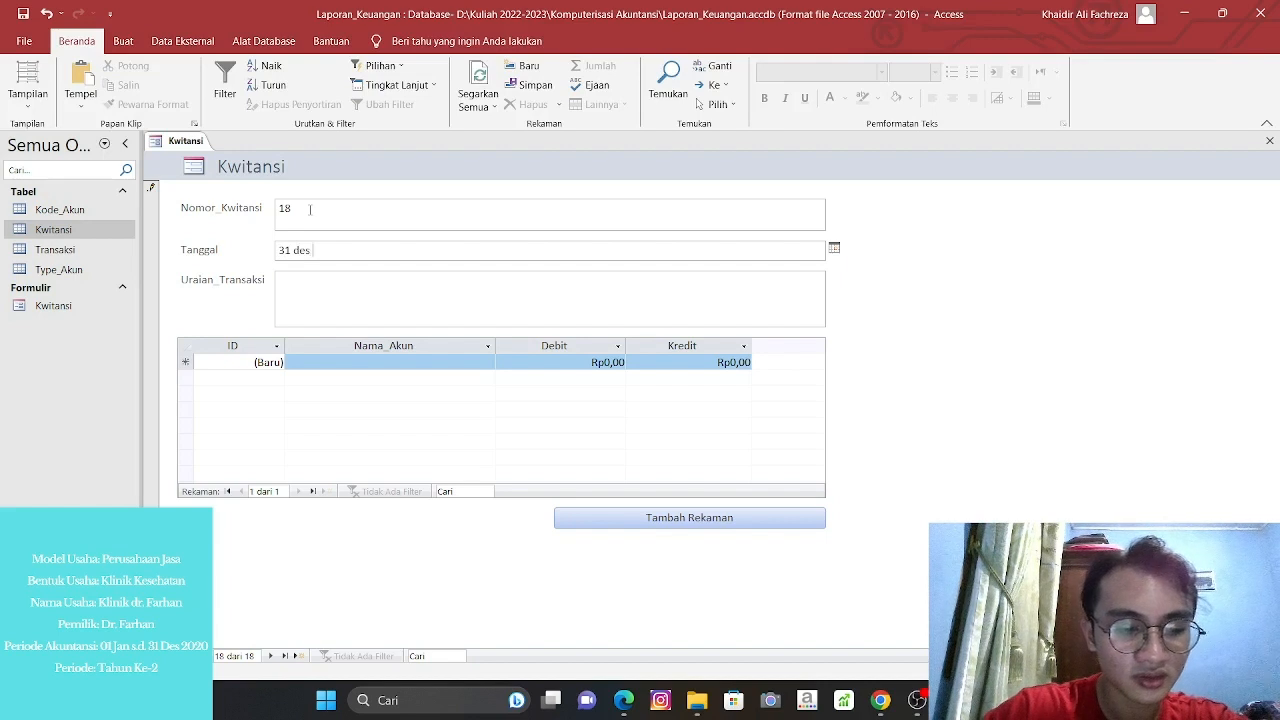
pyautogui.write(' 202')
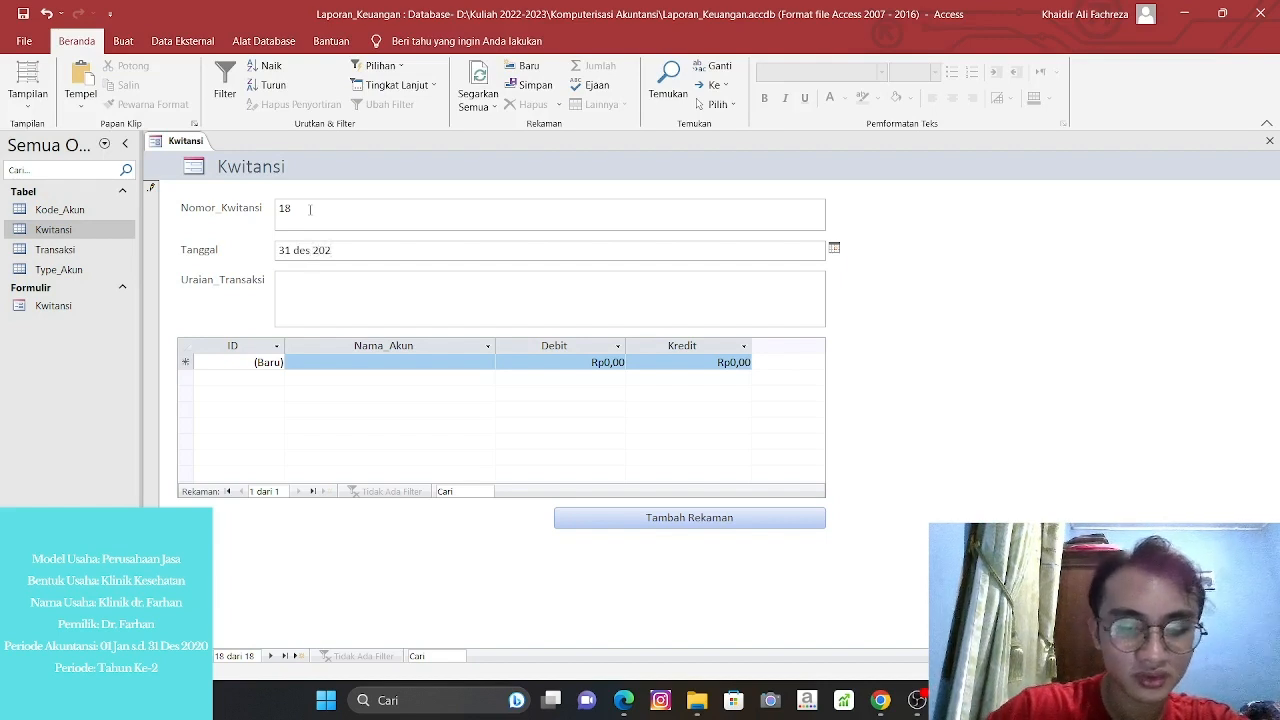
pyautogui.write('0')
# Enter "Pemakaian Obat-obatan" as the transaction description of receipt 18.
pyautogui.click(357, 293)
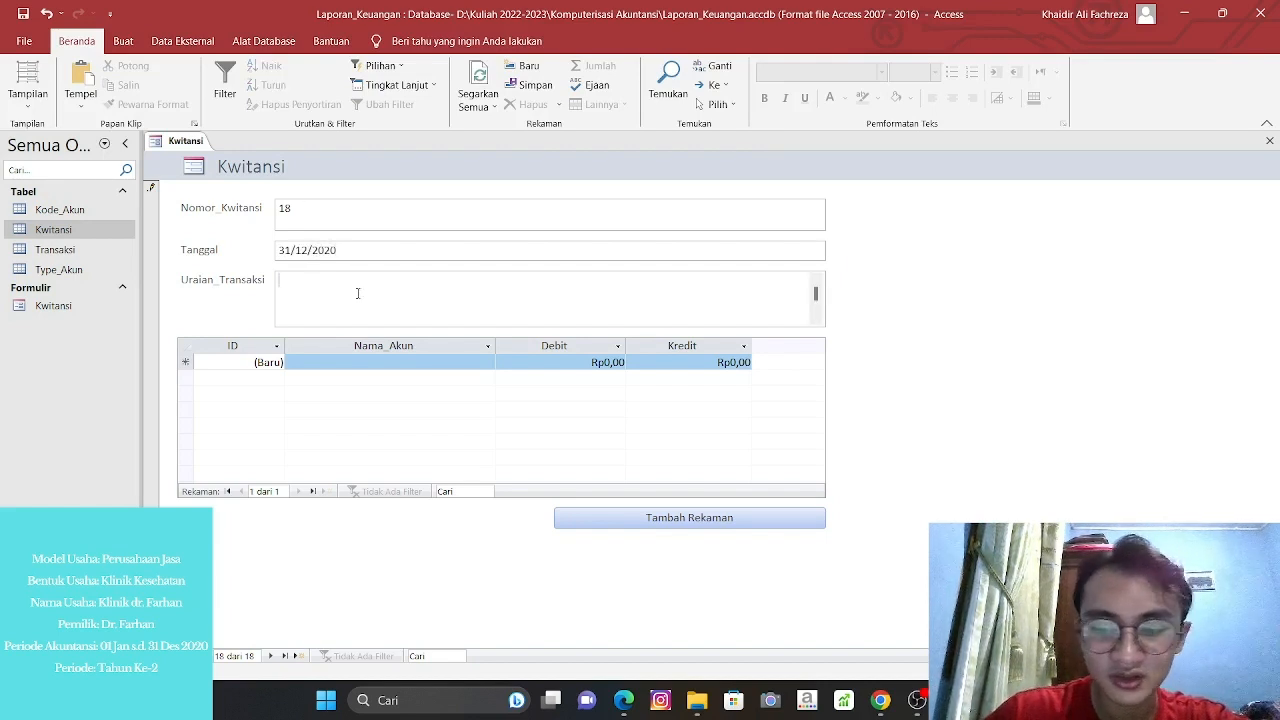
pyautogui.write('Pem')
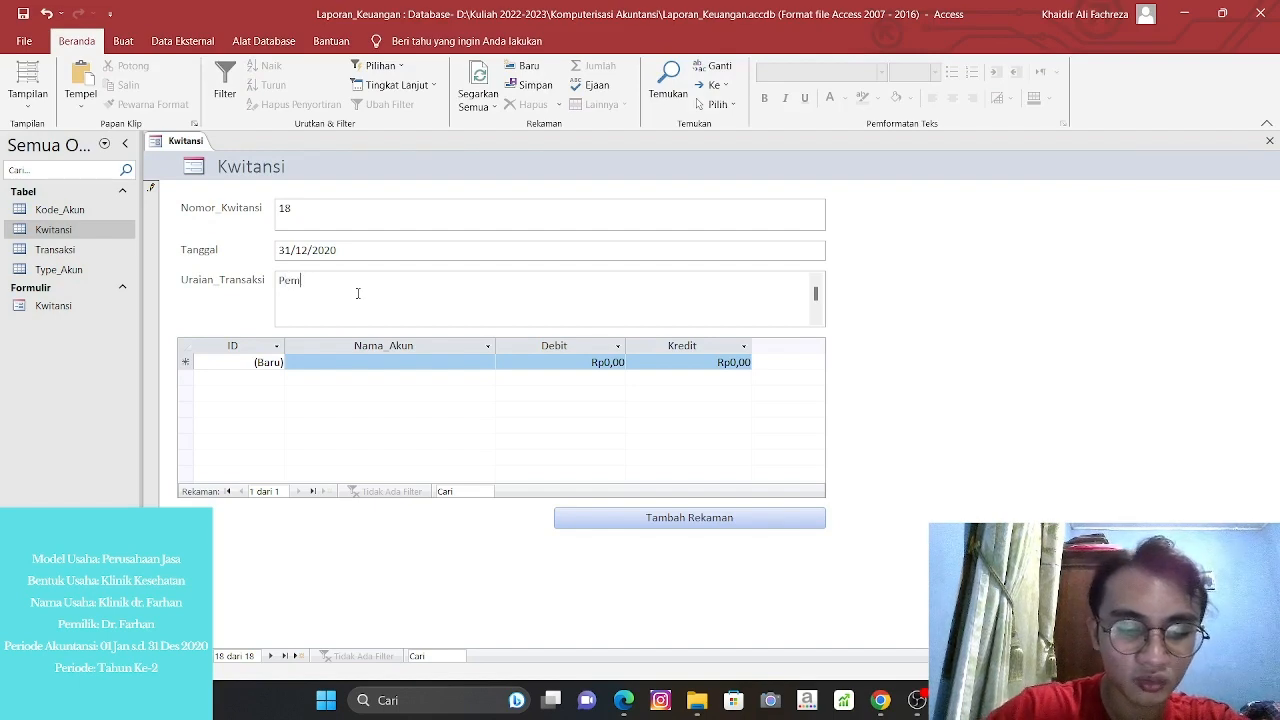
pyautogui.write('akai')
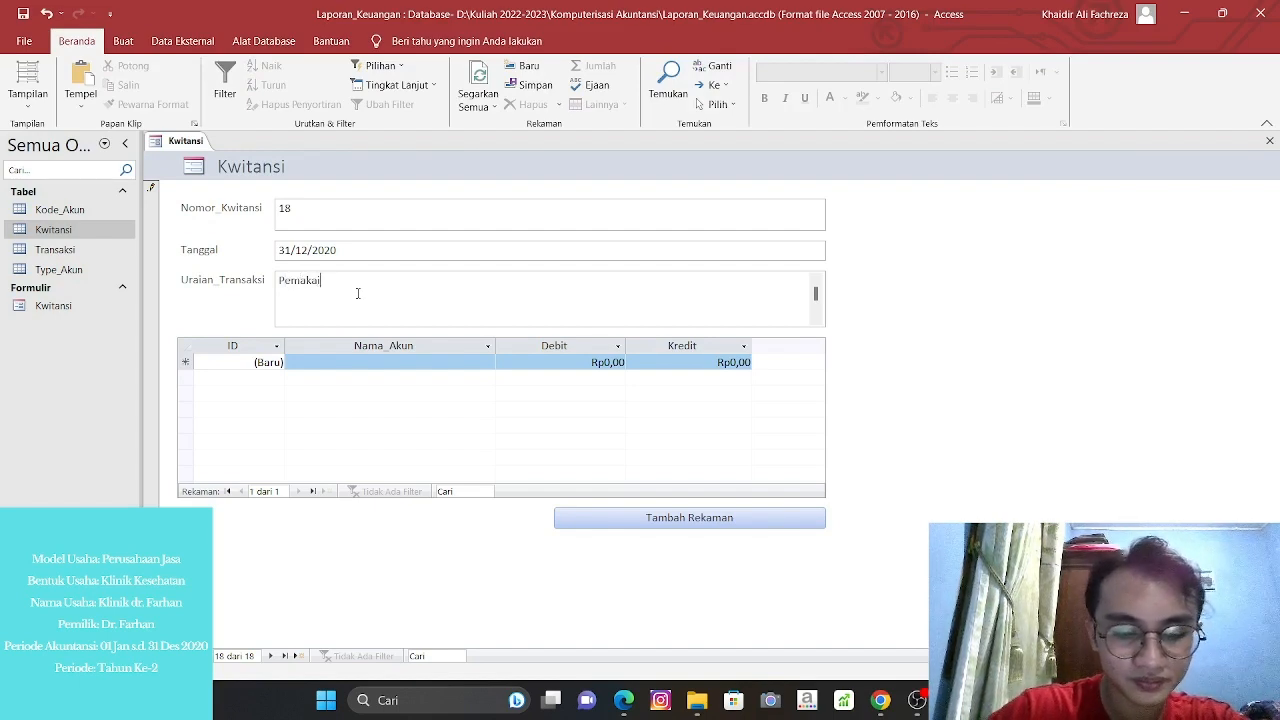
pyautogui.write('an O')
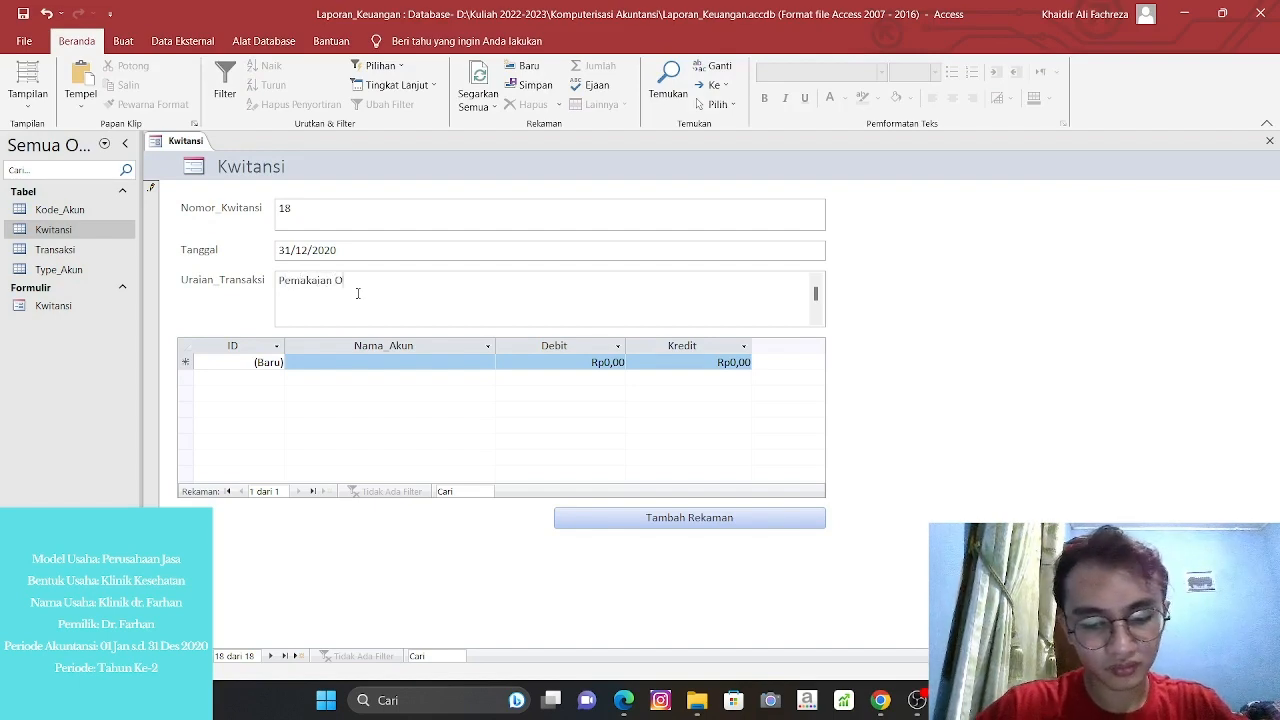
pyautogui.write('bat-obatan')
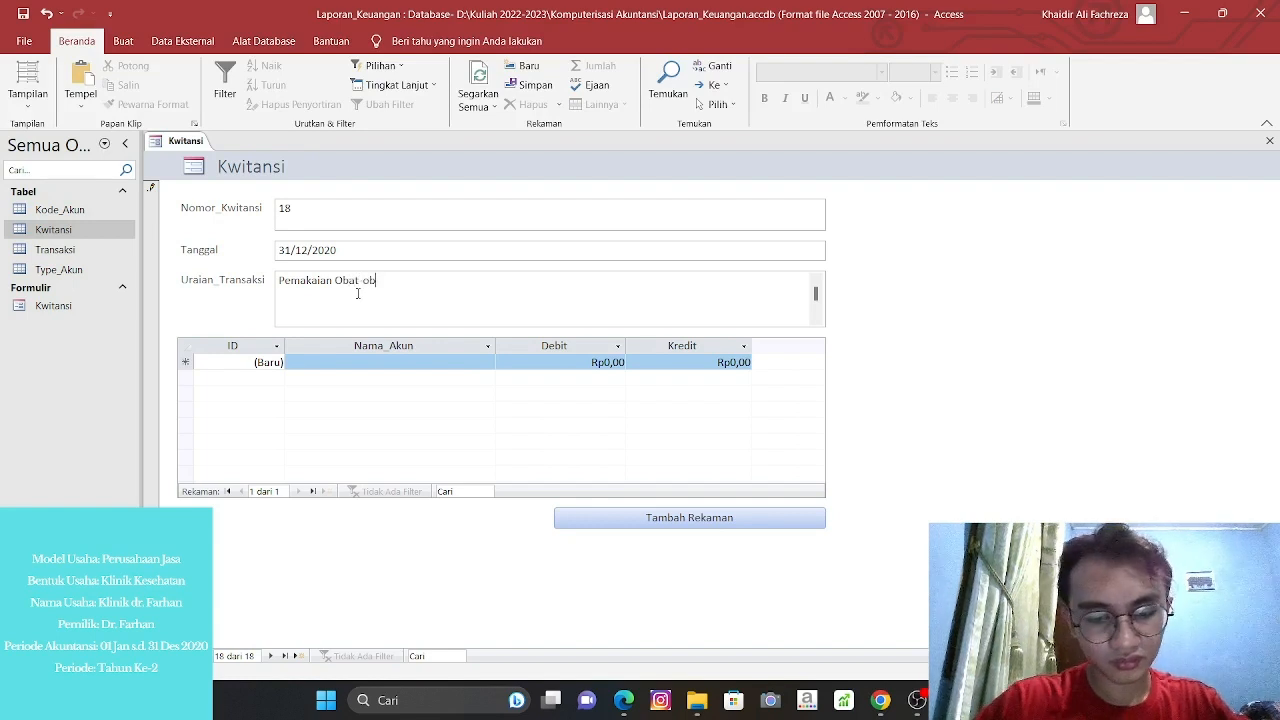
# Add a Beban_Obat-obatan line with a debit of Rp253.000.000 to the account details of receipt 18.
pyautogui.click(374, 363)
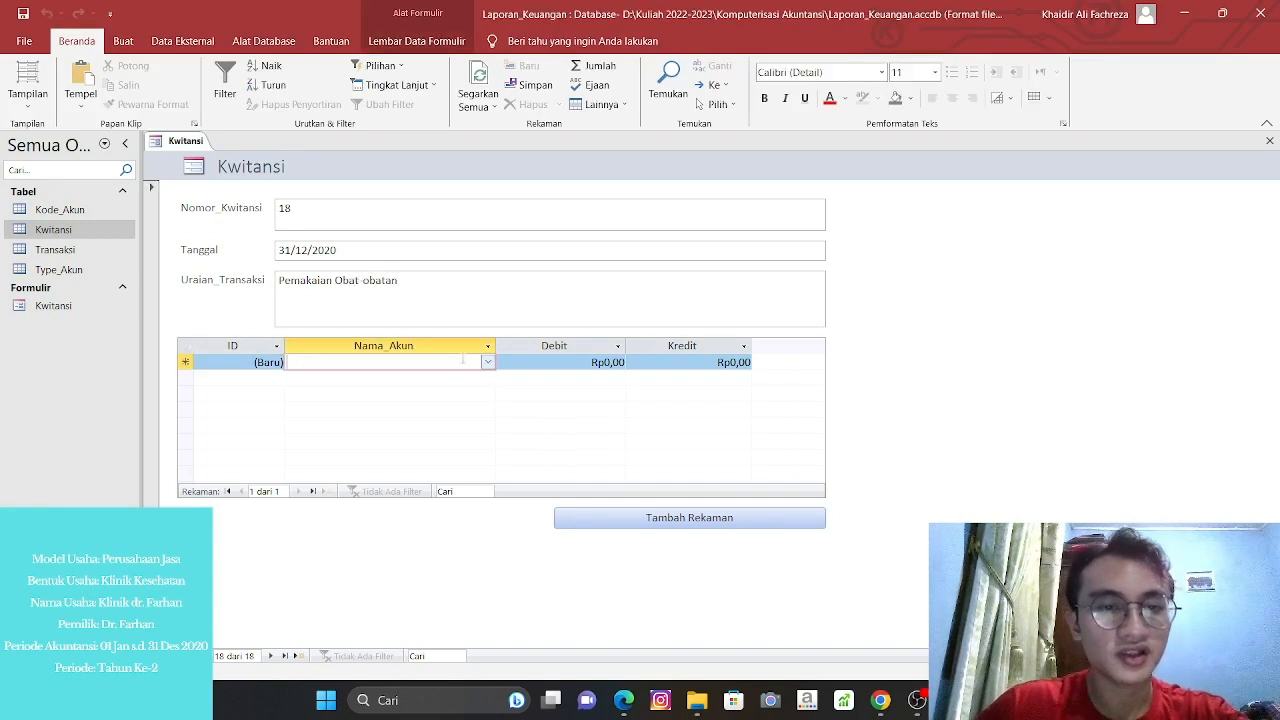
pyautogui.click(487, 362)
pyautogui.scroll(-2, 414, 486)
pyautogui.scroll(-3, 405, 537)
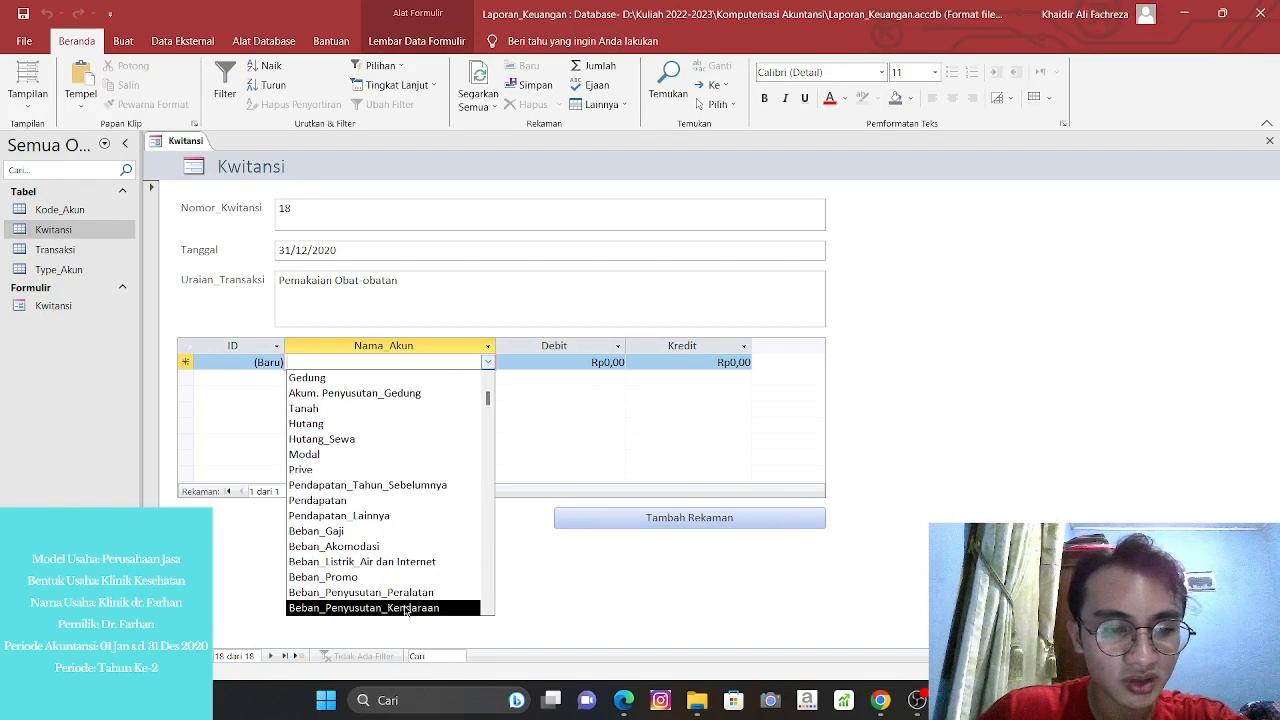
pyautogui.click(380, 603)
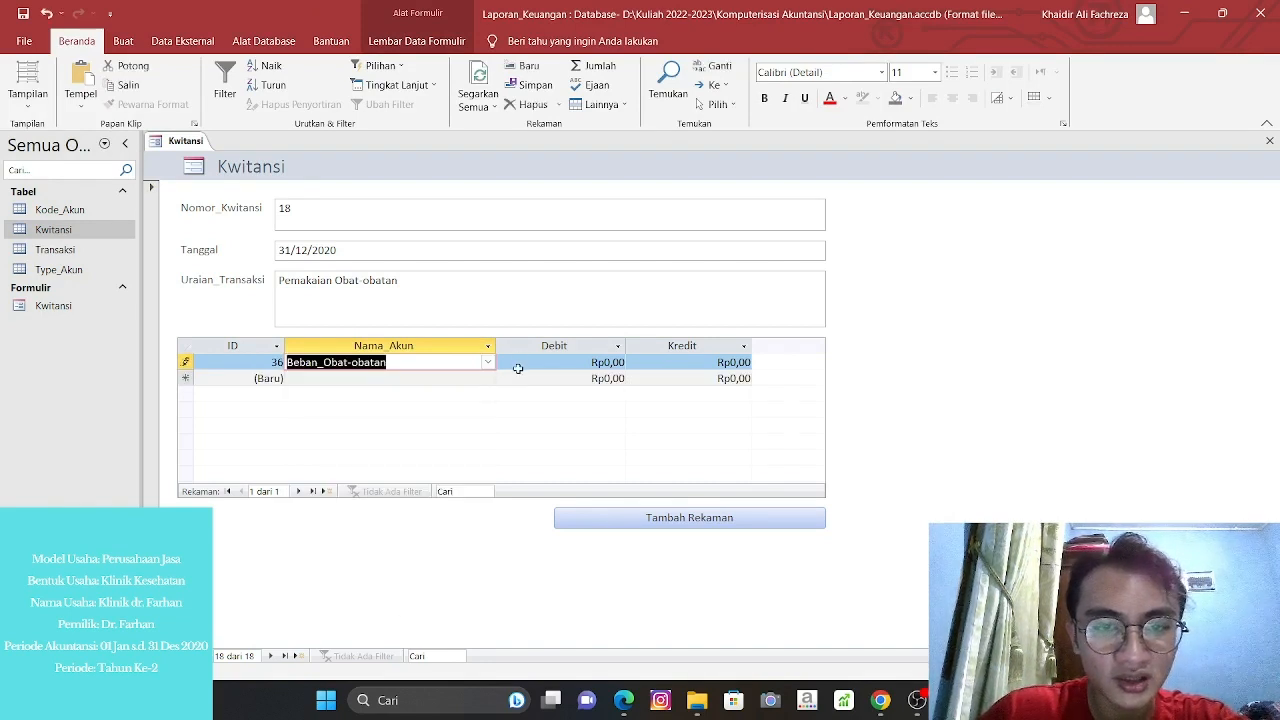
pyautogui.click(517, 365)
pyautogui.press('Left')
pyautogui.press('Right')
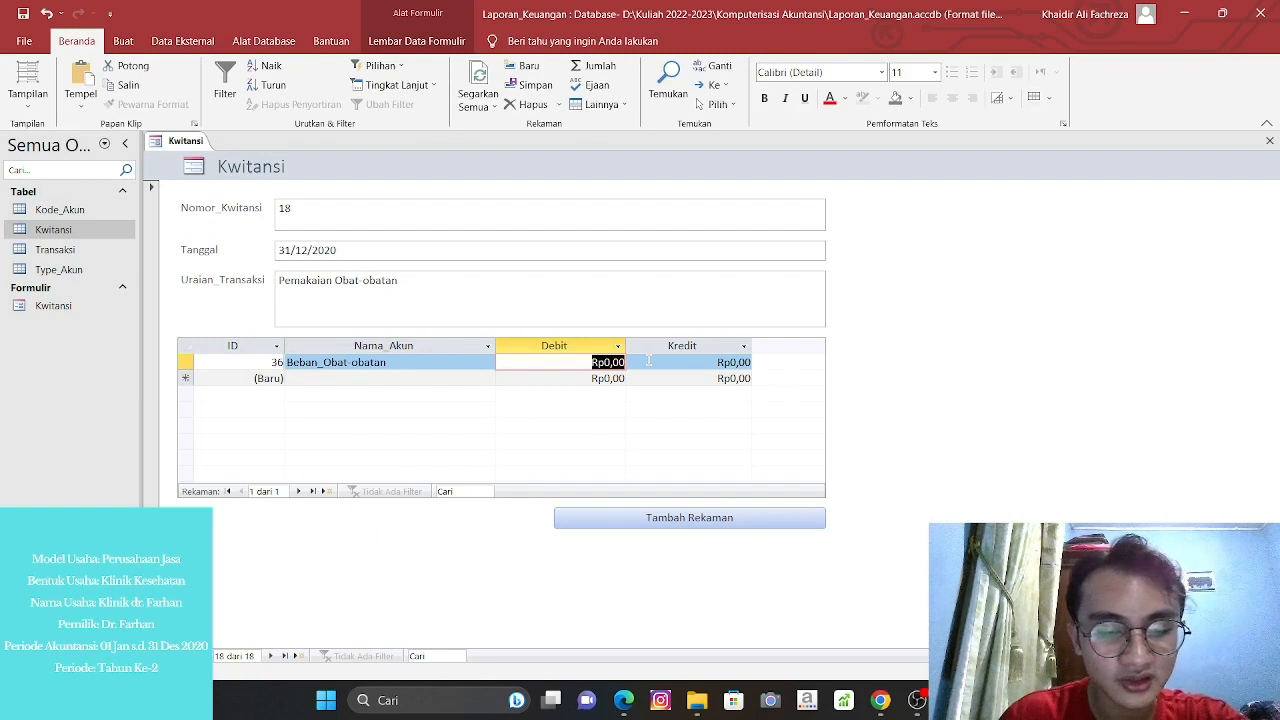
pyautogui.write('25')
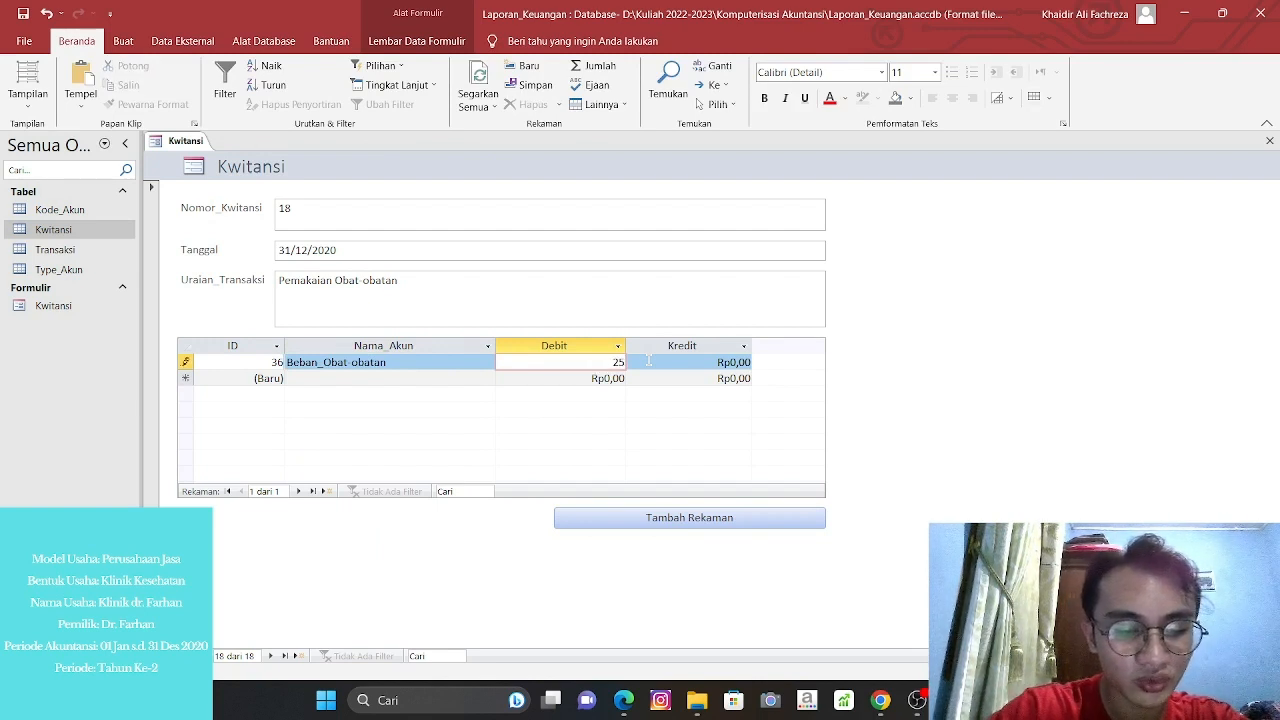
pyautogui.write('3.000.000')
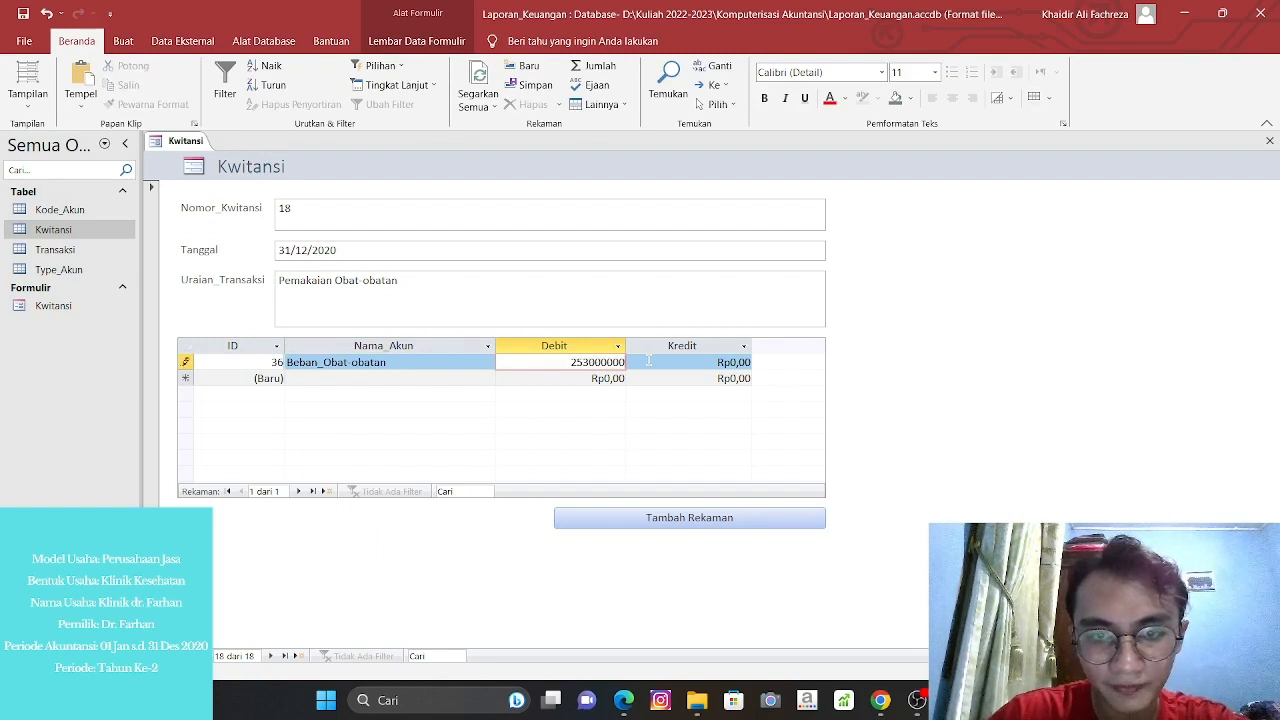
pyautogui.press('Tab')
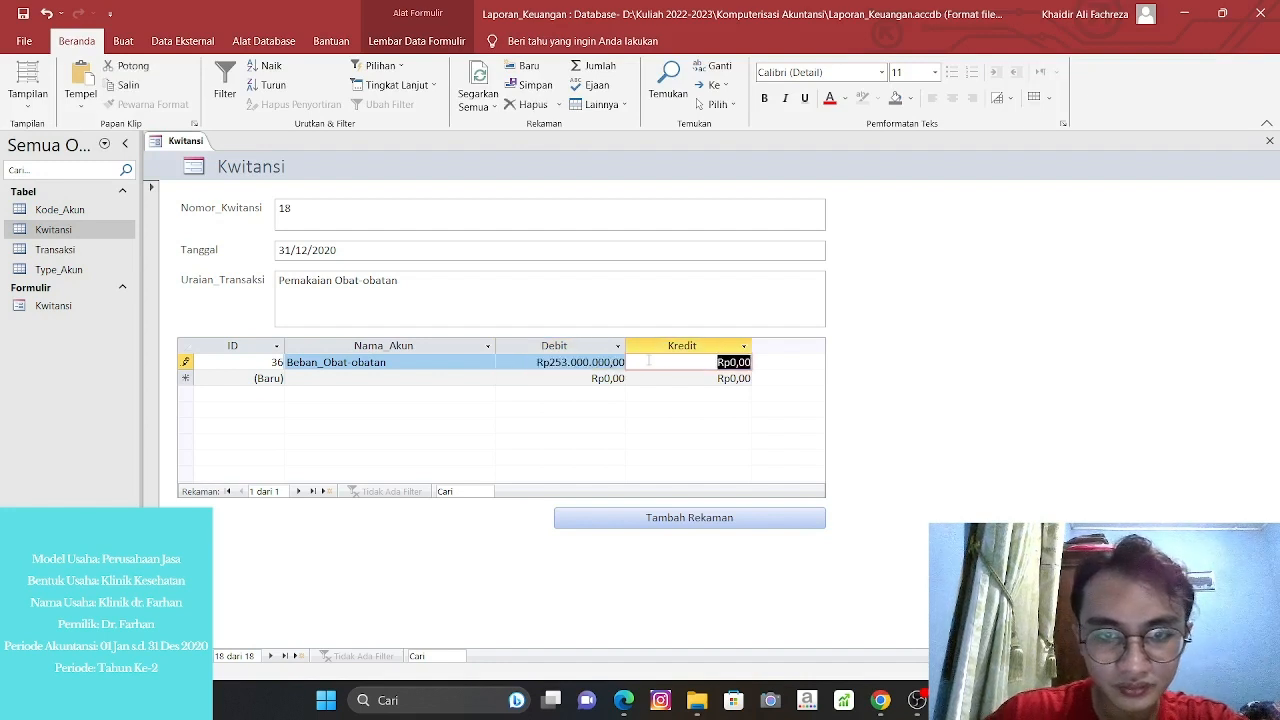
# Add an Obat-obatan line with a credit of Rp253.000.000 to the account details of receipt 18.
pyautogui.click(410, 379)
pyautogui.write('Obat-obatan')
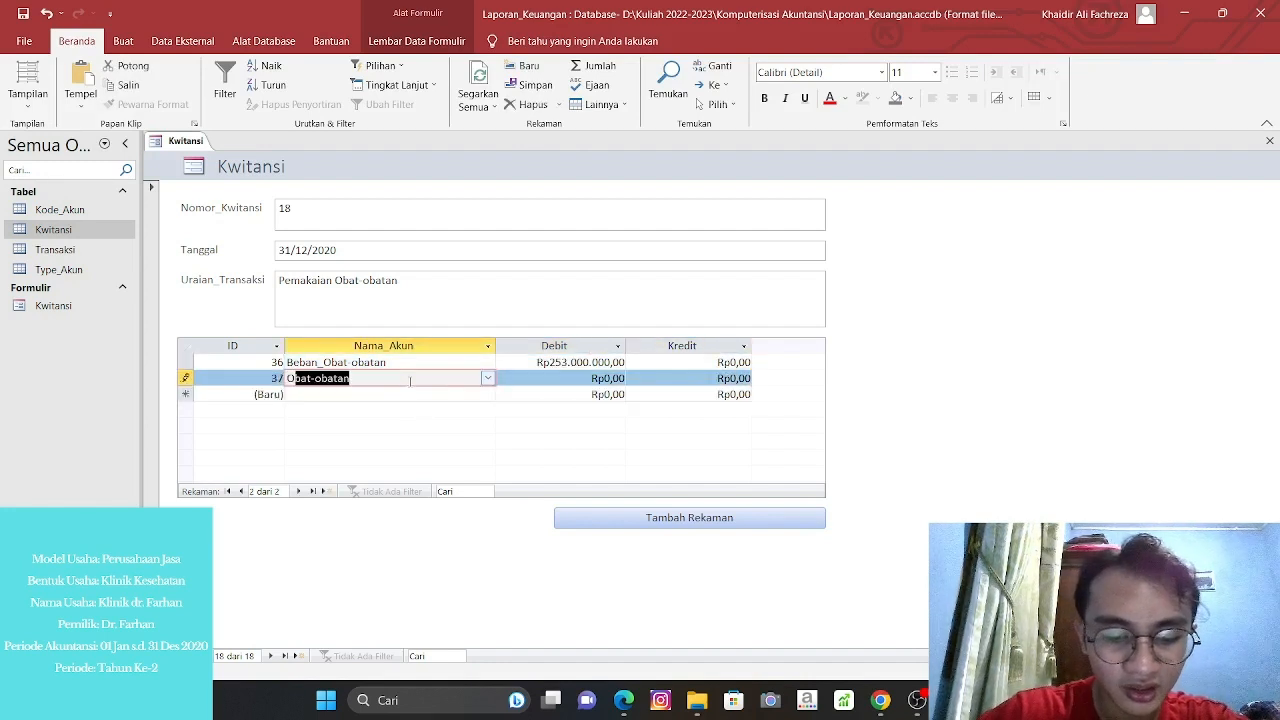
pyautogui.press('Tab')
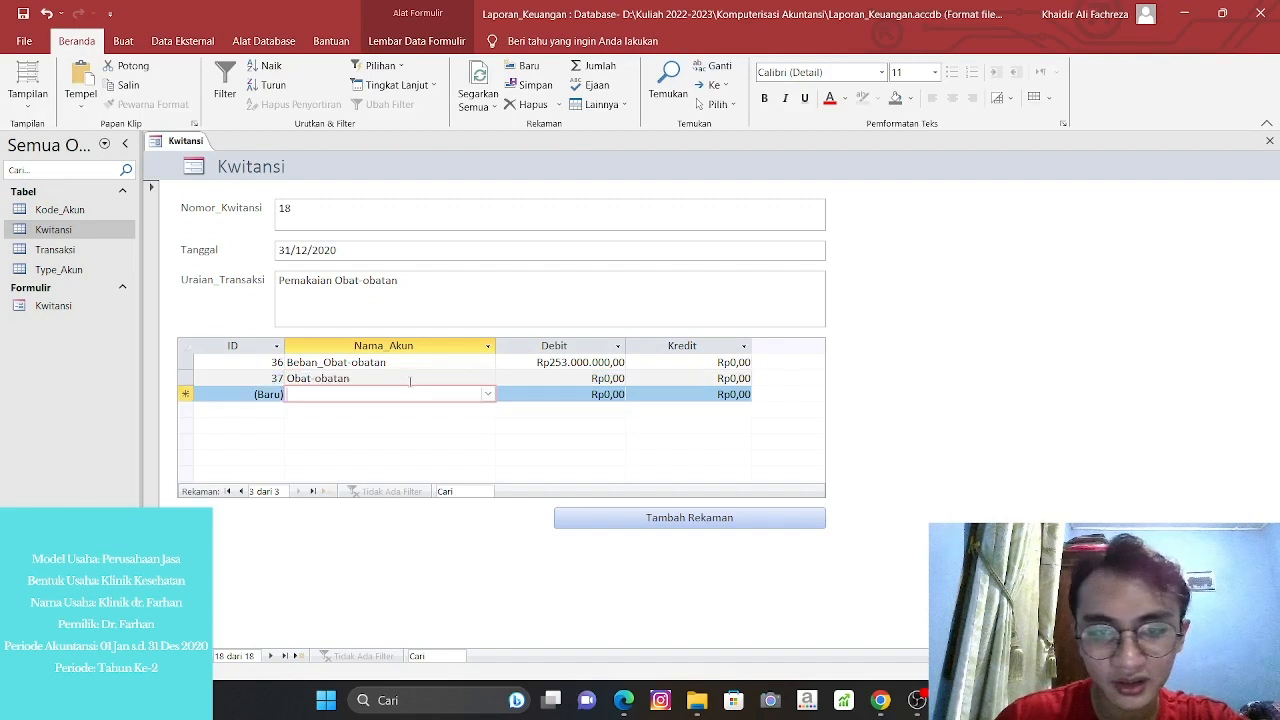
pyautogui.press('Tab')
pyautogui.write('2')
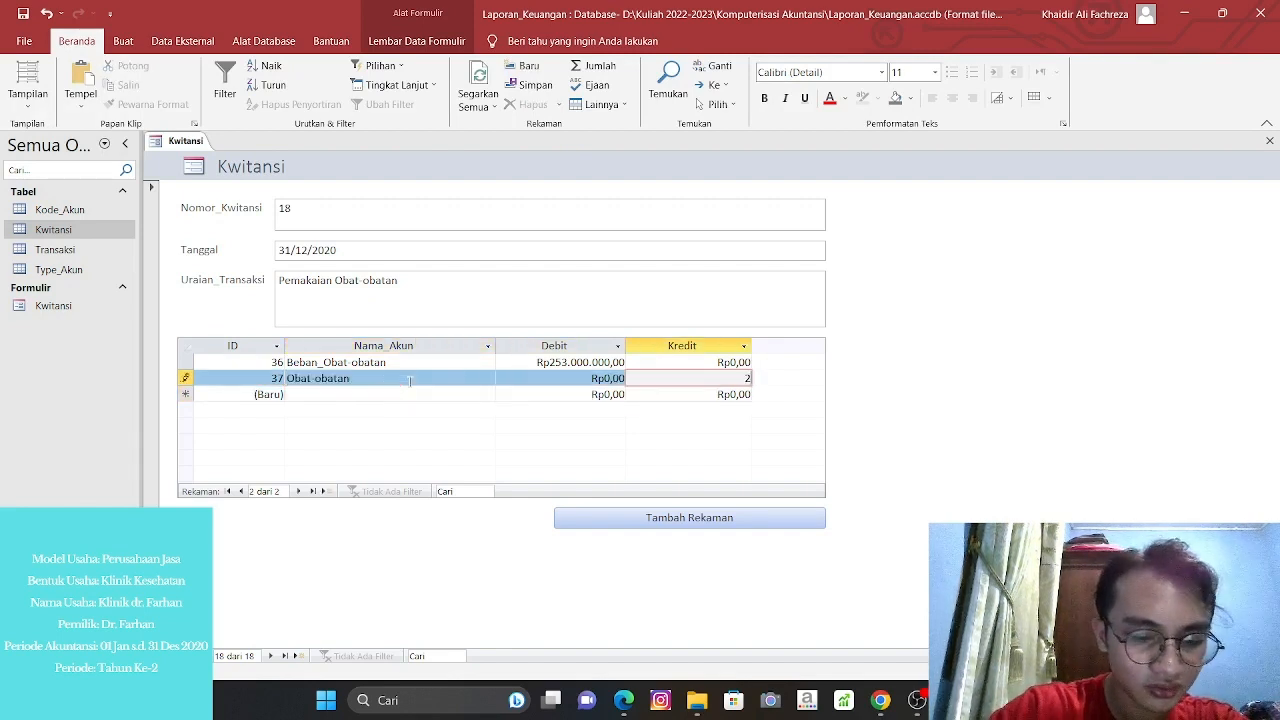
pyautogui.write('53000000')
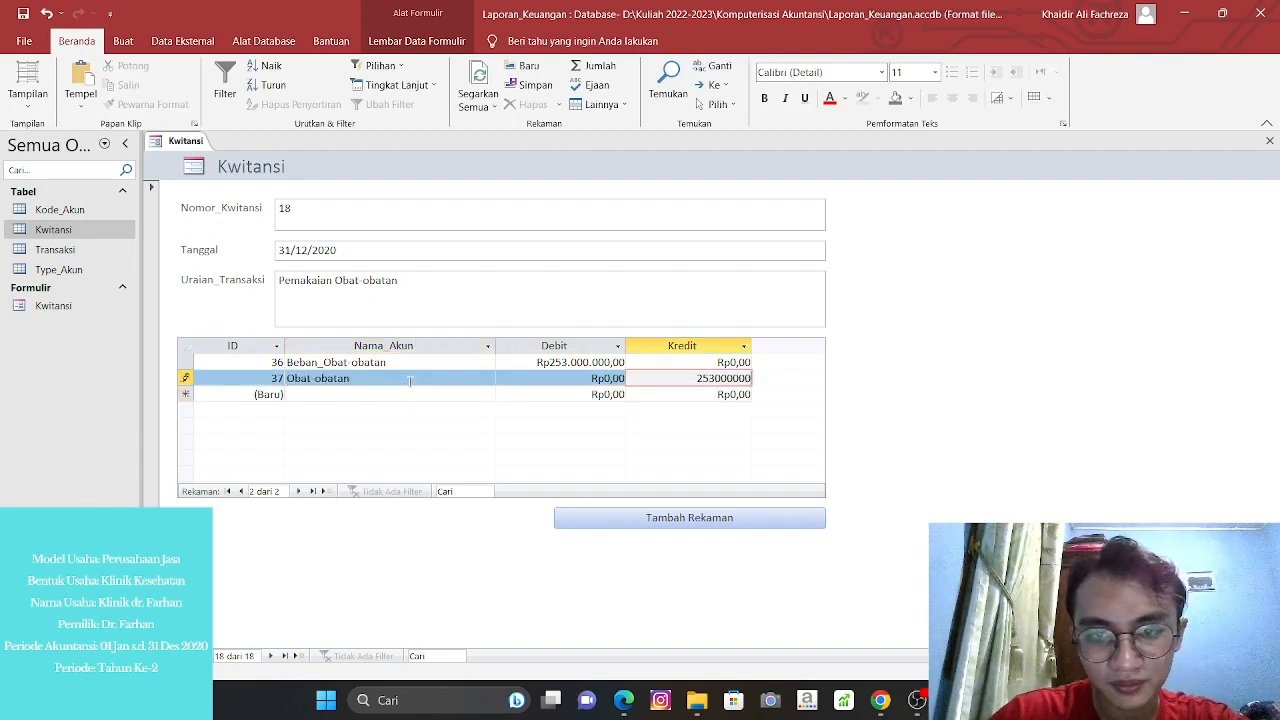
pyautogui.press('Tab')
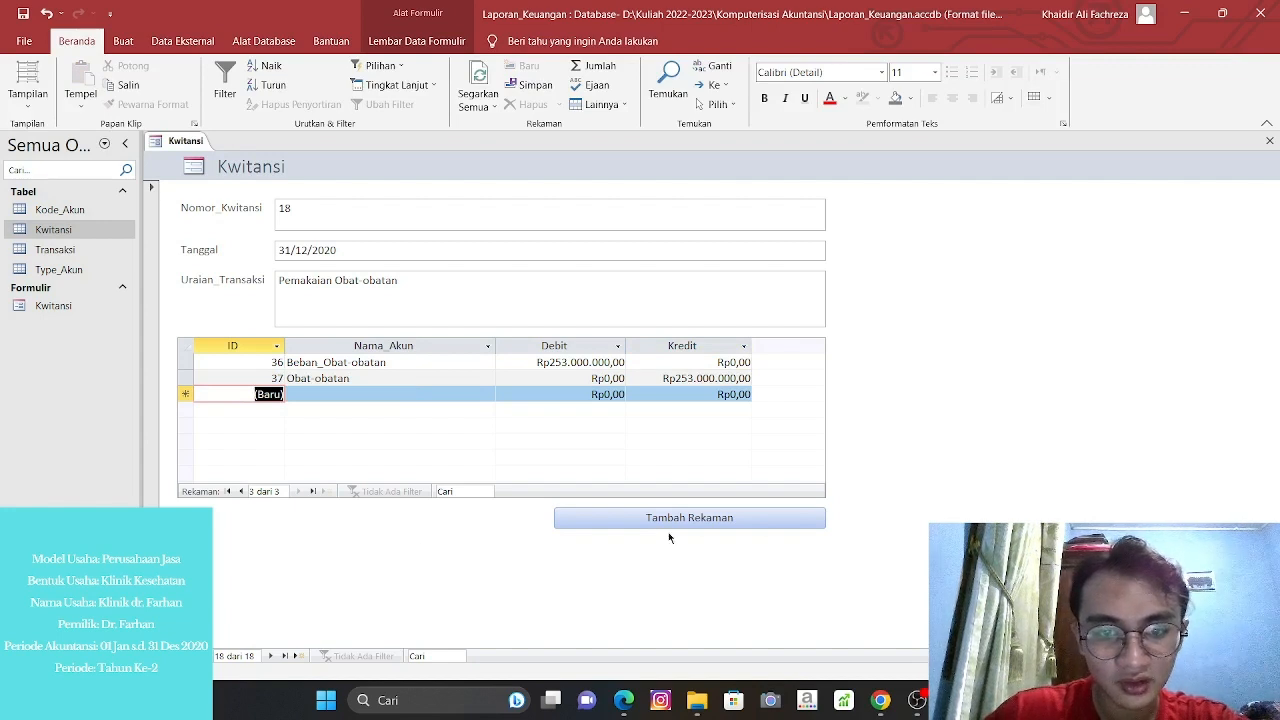
# Add a new receipt record with Nomor_Kwitansi 19 and the date 31 December 2020.
pyautogui.click(669, 523)
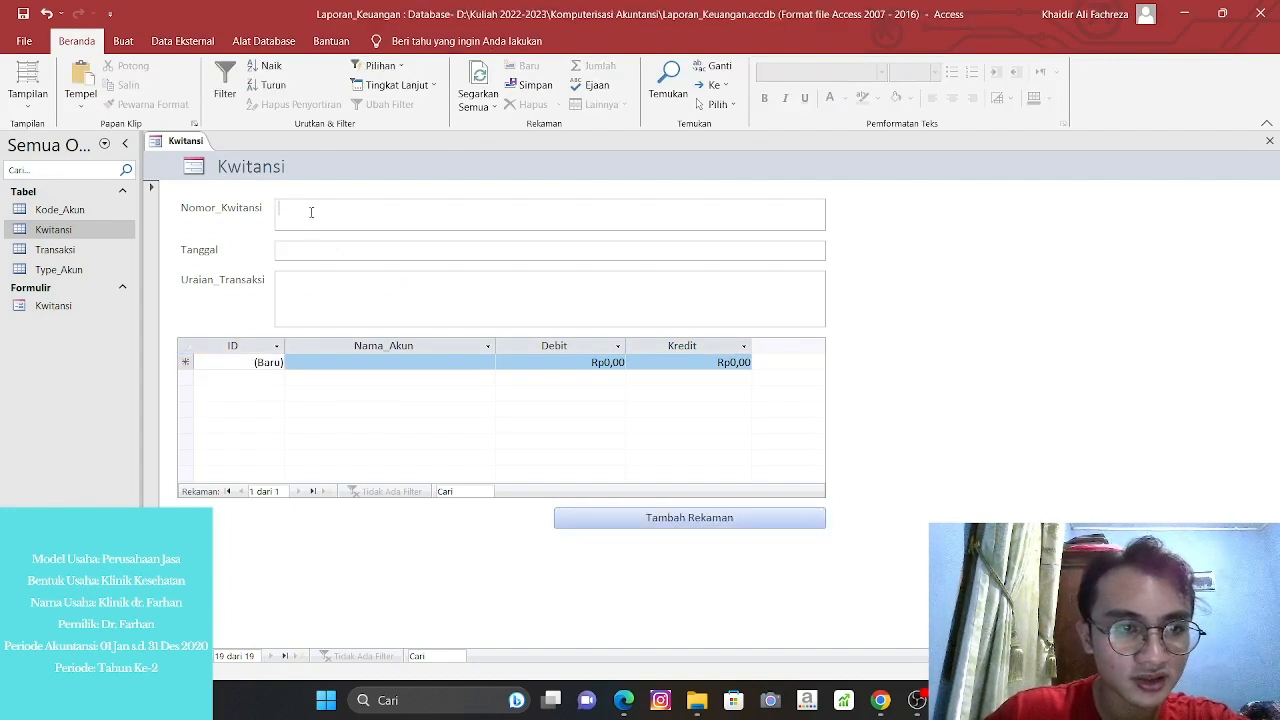
pyautogui.write('19')
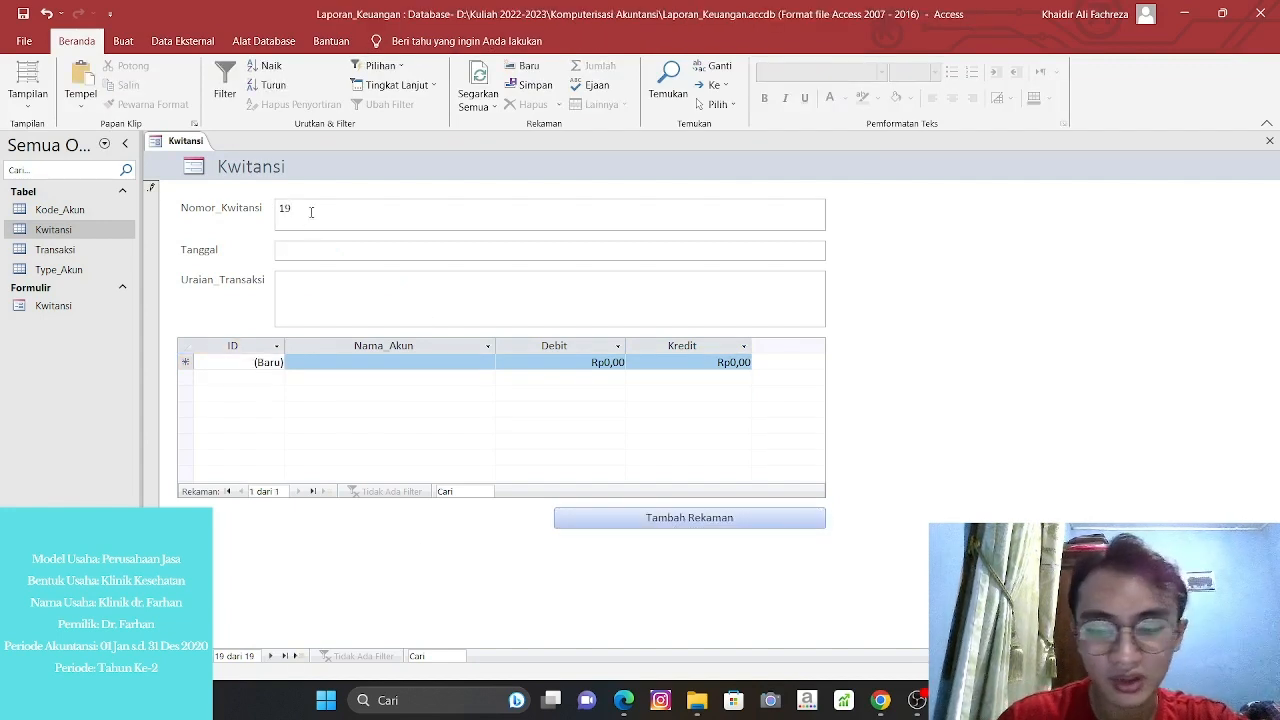
pyautogui.press('Tab')
pyautogui.write('31 des2')
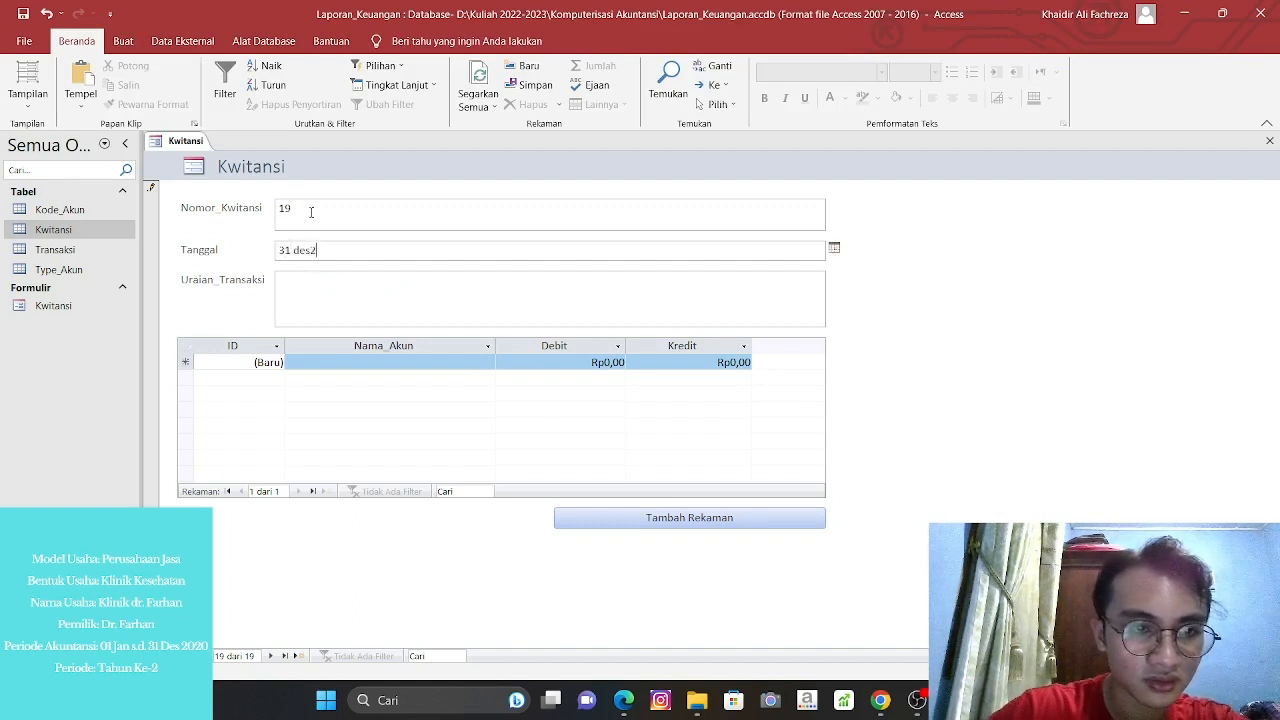
pyautogui.press('BackSpace')
pyautogui.write('20')
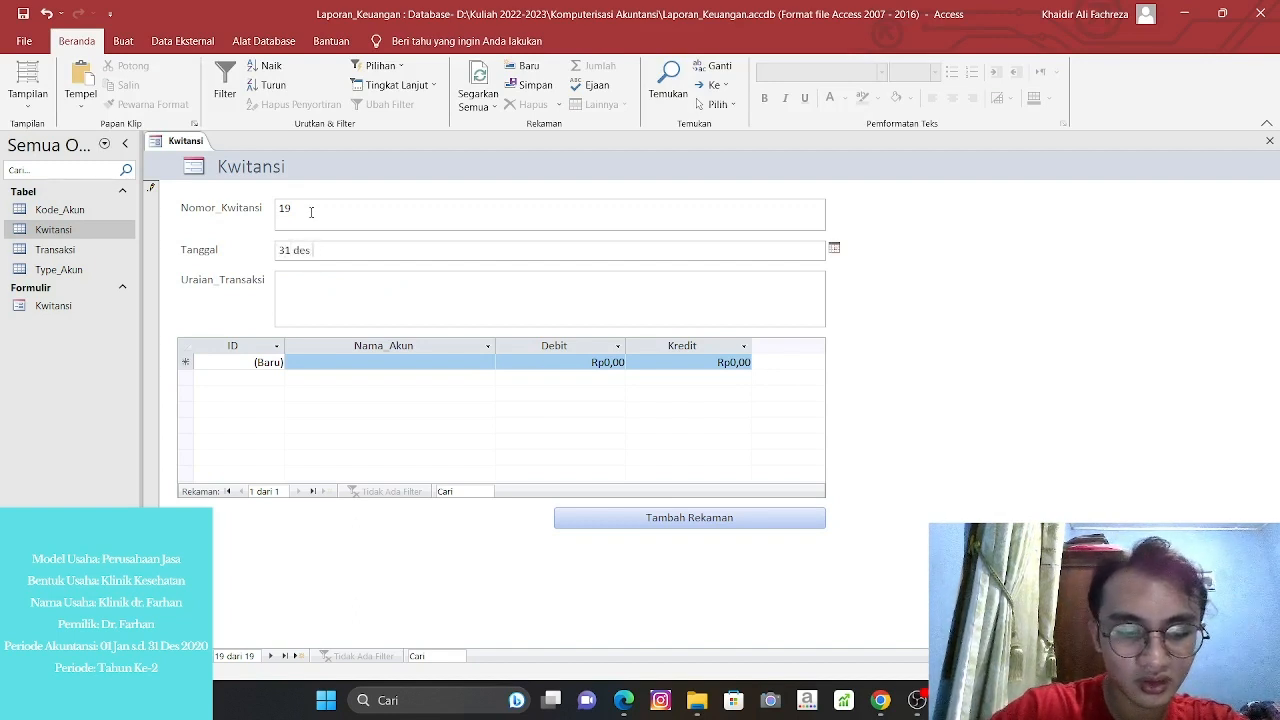
pyautogui.write('20')
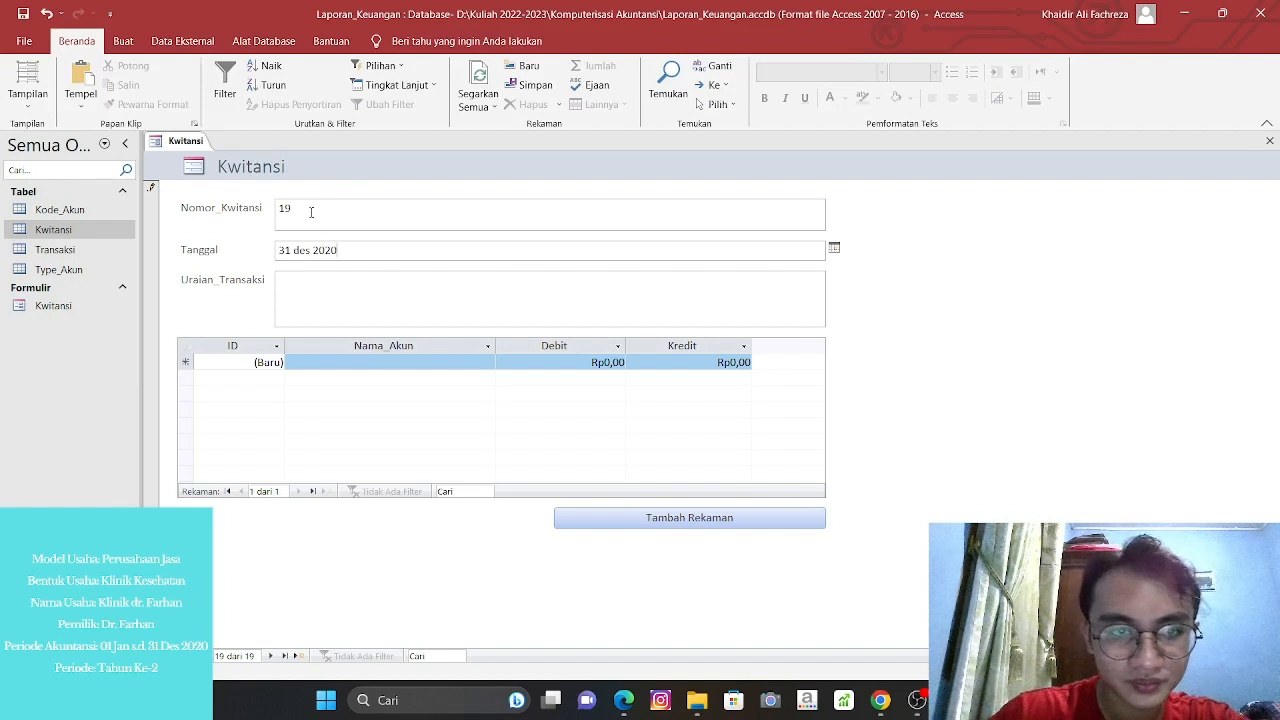
pyautogui.press('Tab')
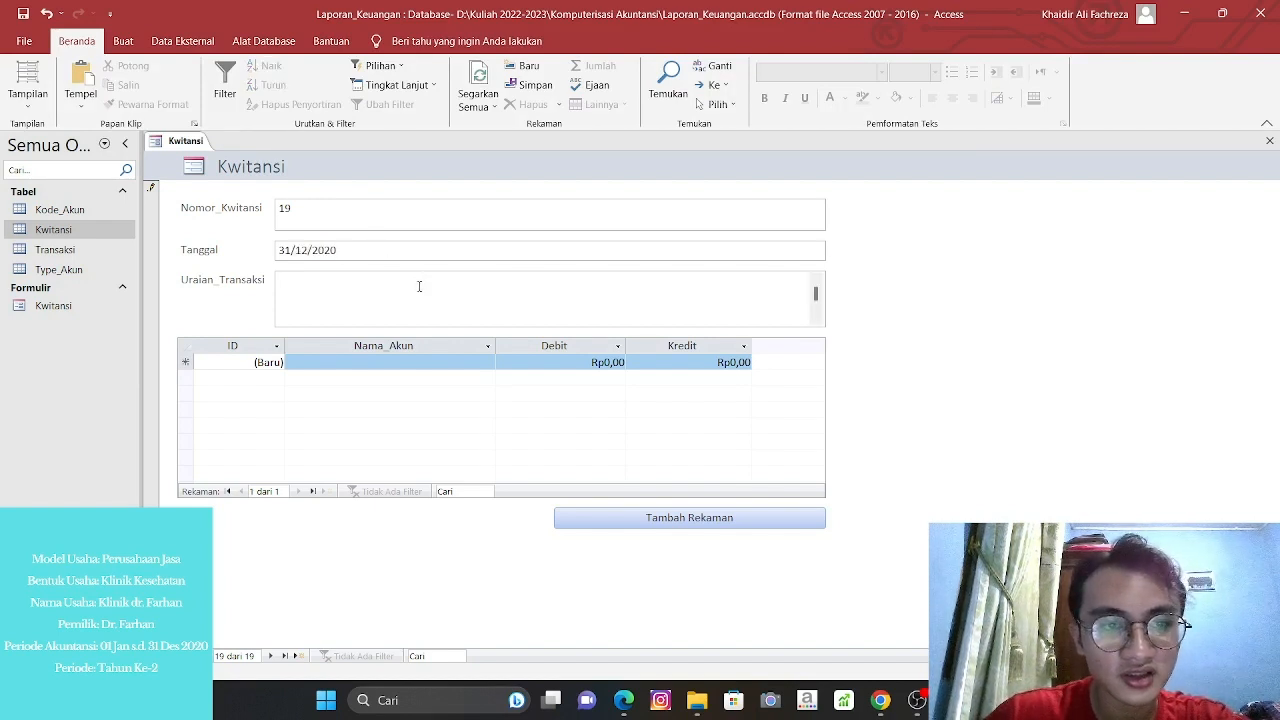
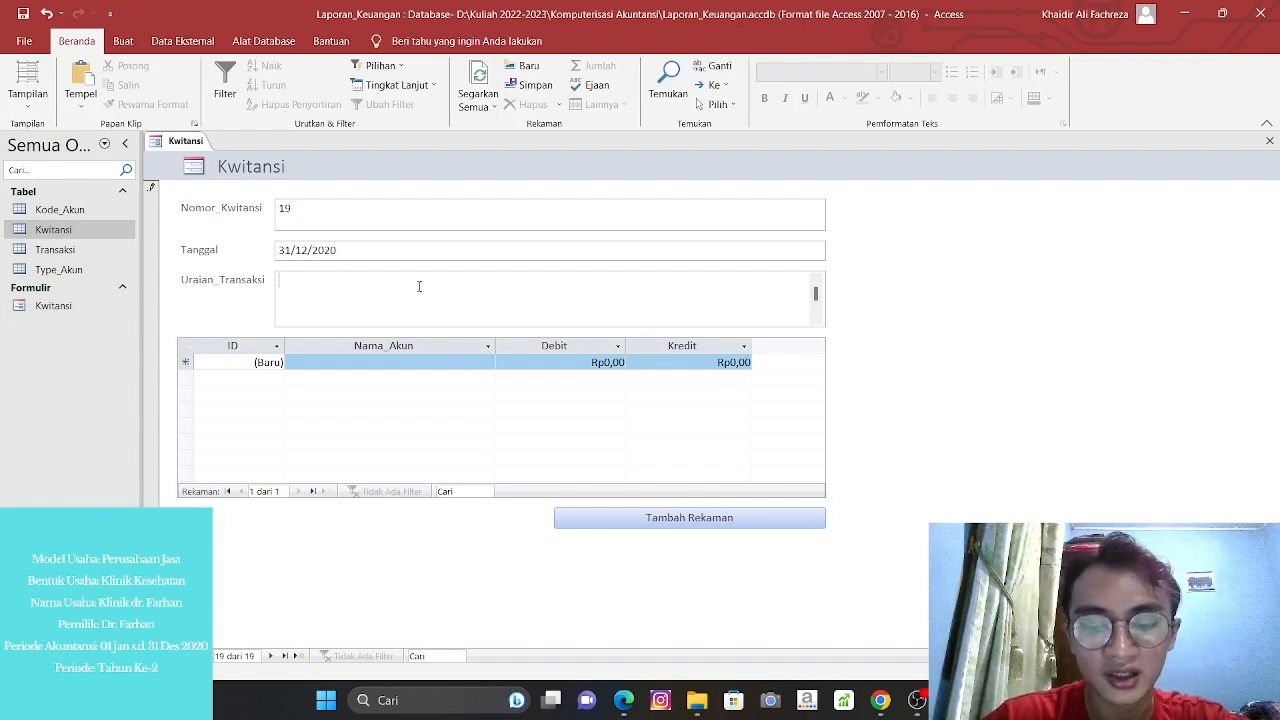
# Enter "Penyesuaian Peralatan" as the transaction description of receipt 19.
pyautogui.write('P')
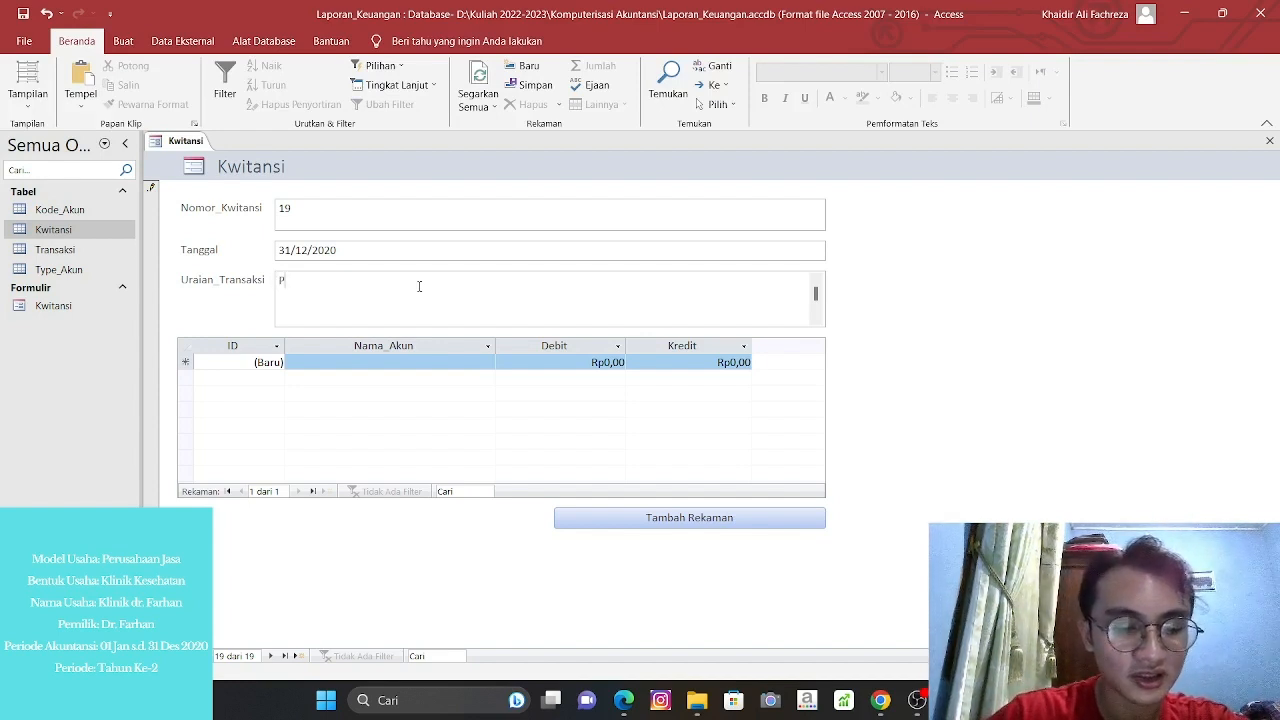
pyautogui.write('enye')
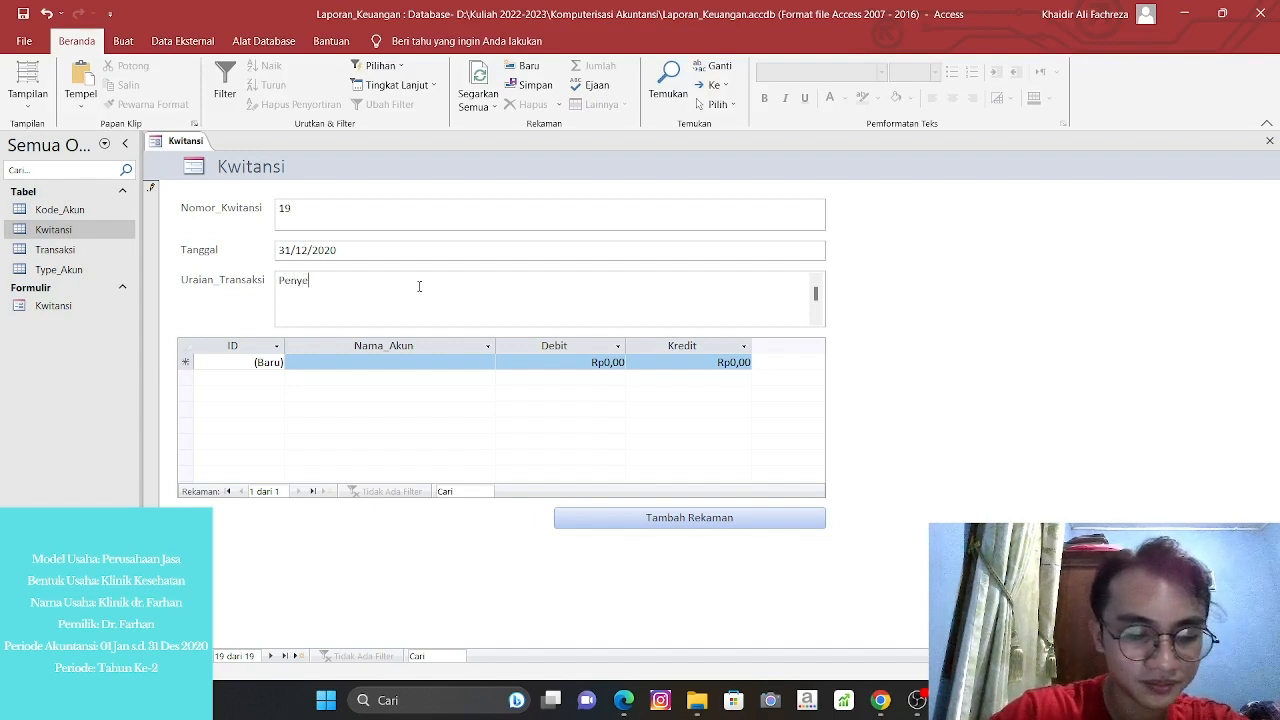
pyautogui.write('suaia')
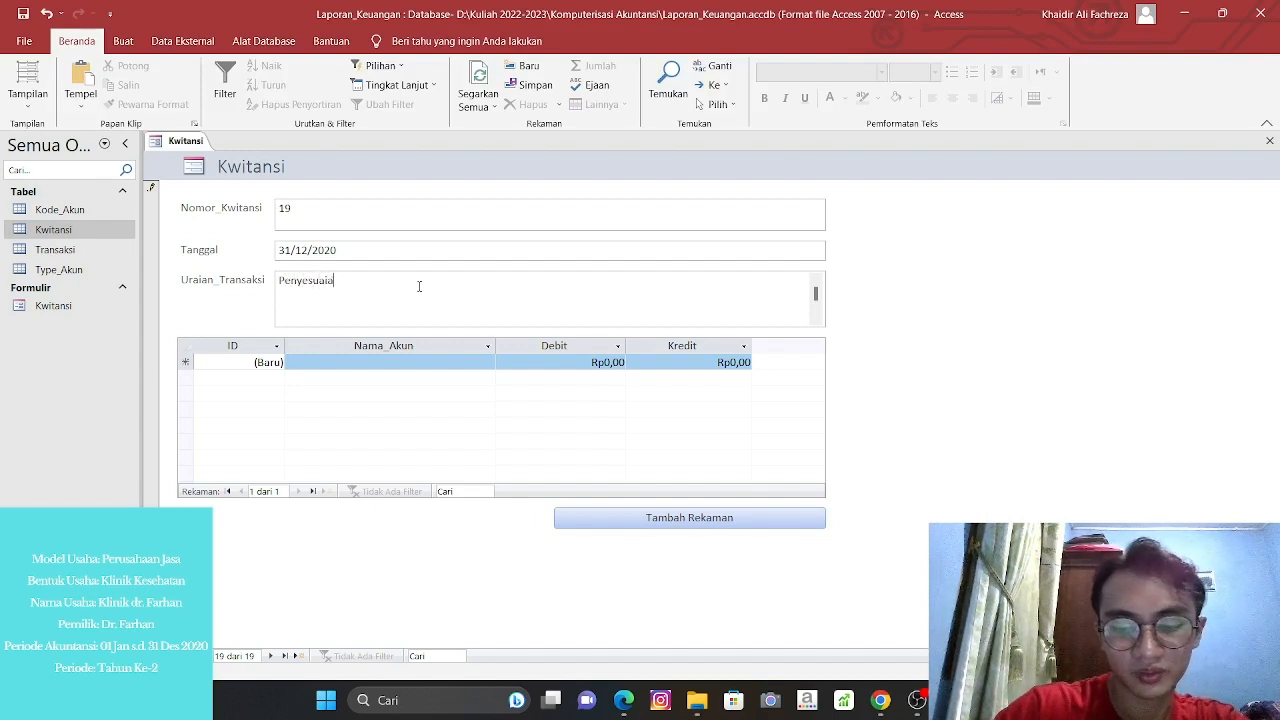
pyautogui.write('n Per')
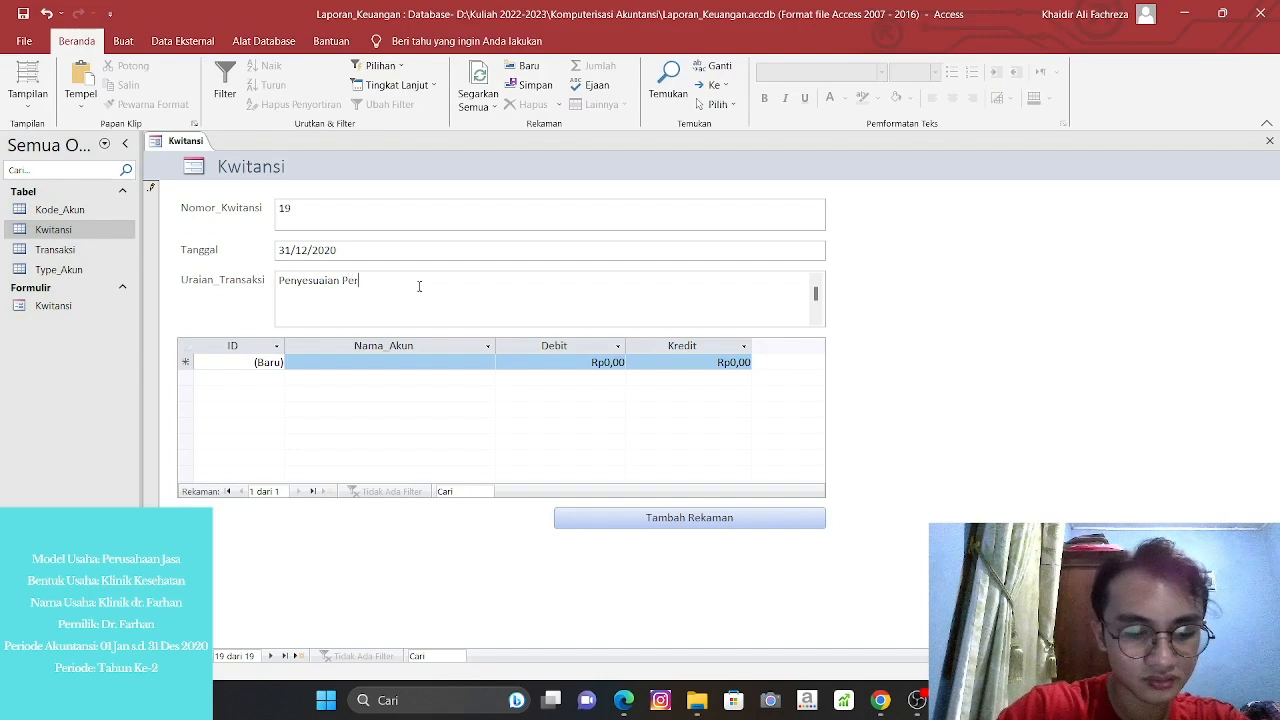
pyautogui.write('alata')
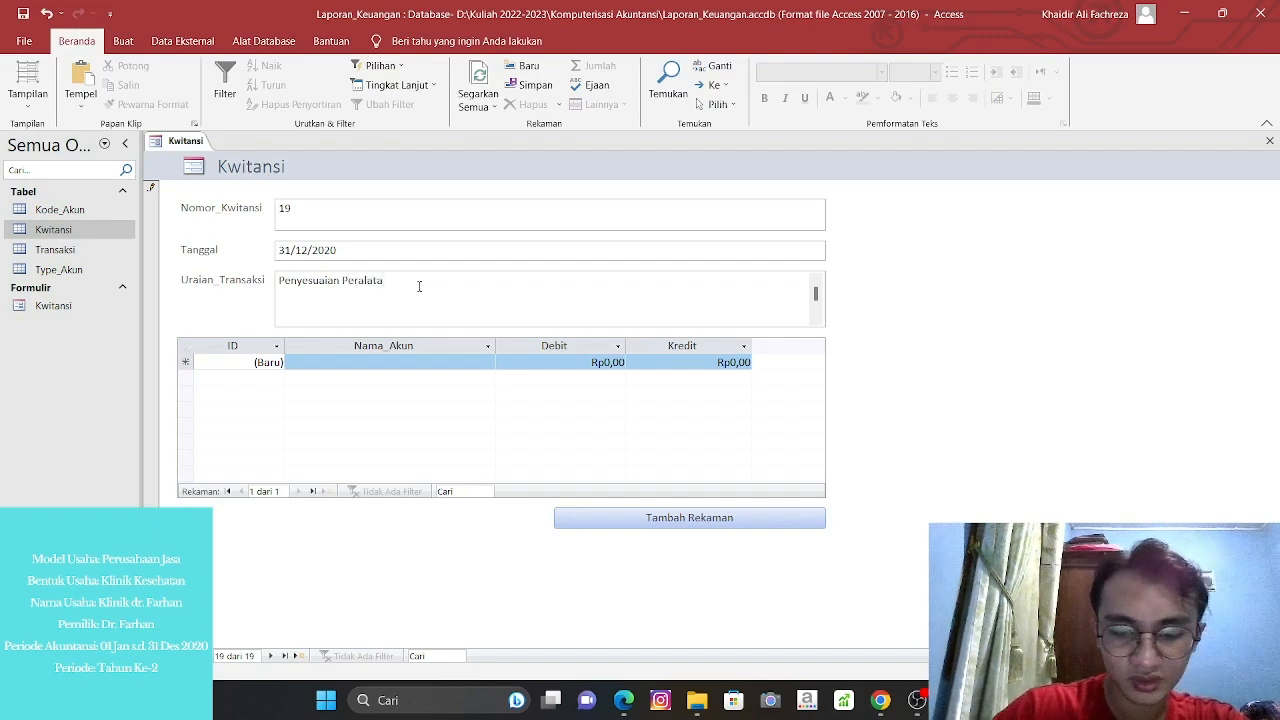
pyautogui.write('n')
# Add a Beban_Penyusutan_Peralatan line with a debit of Rp3.000.000 to the account details of receipt 19.
pyautogui.click(420, 365)
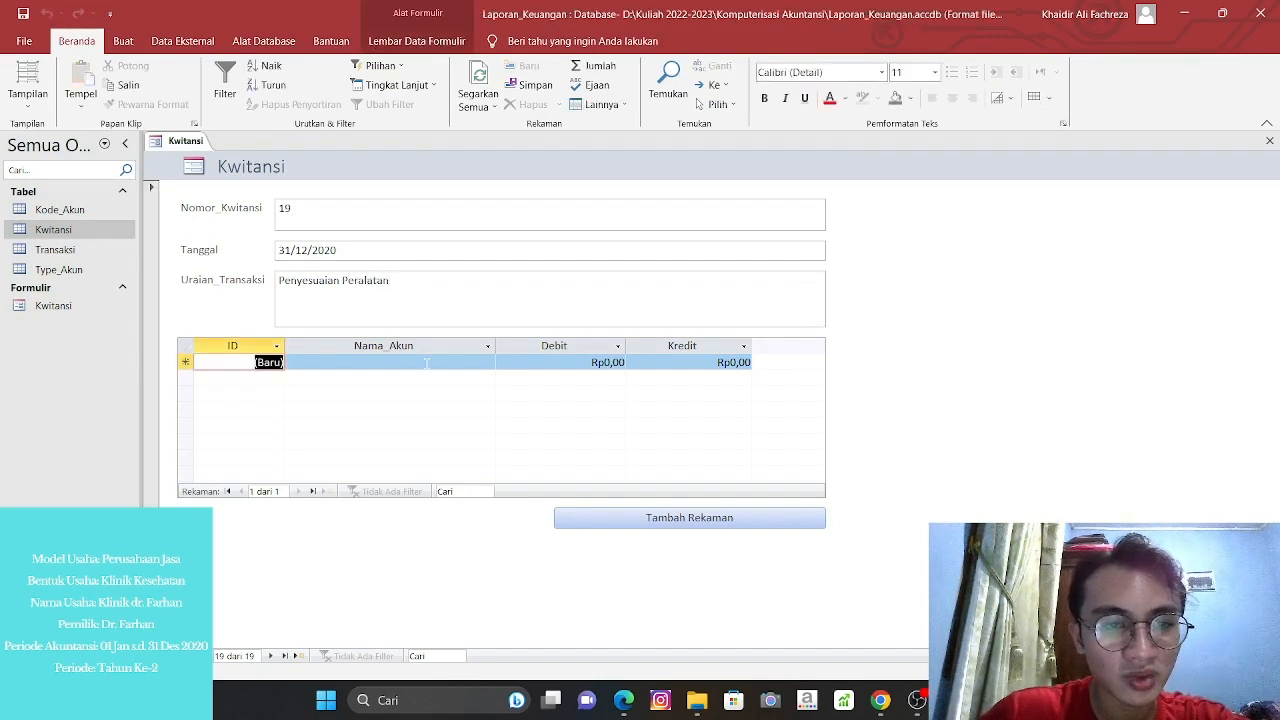
pyautogui.click(429, 362)
pyautogui.click(487, 363)
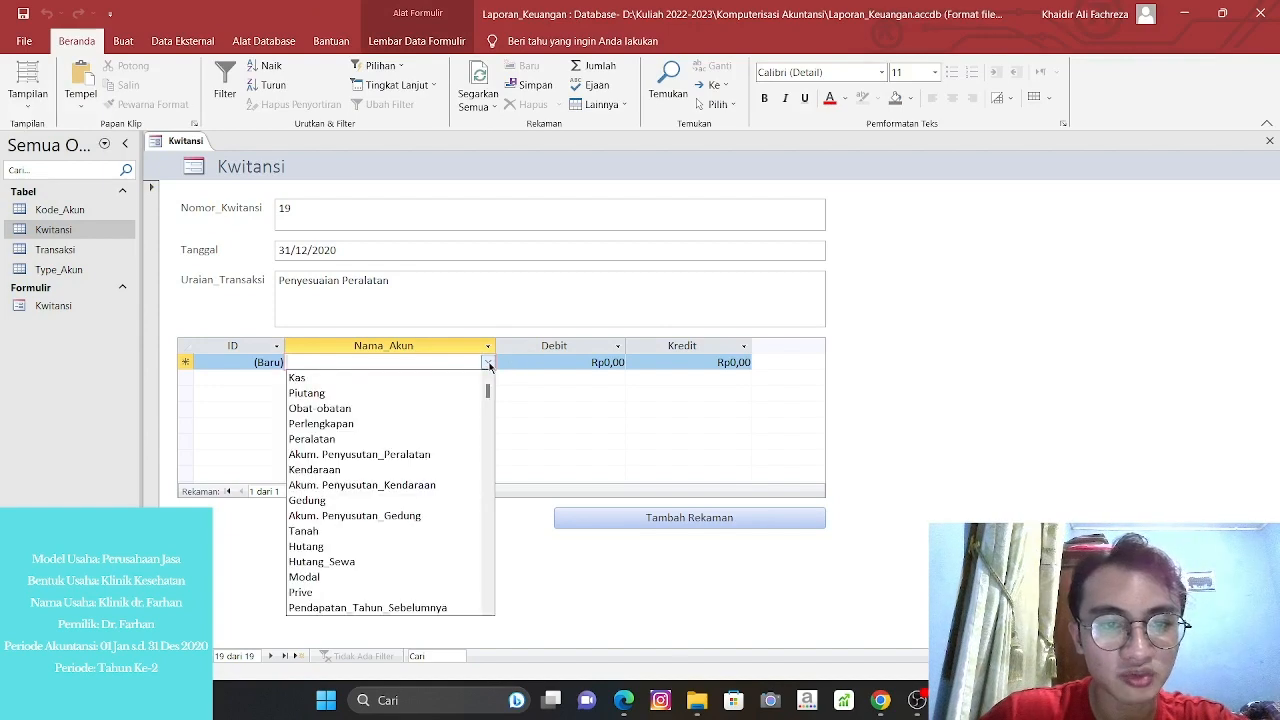
pyautogui.scroll(-3, 400, 440)
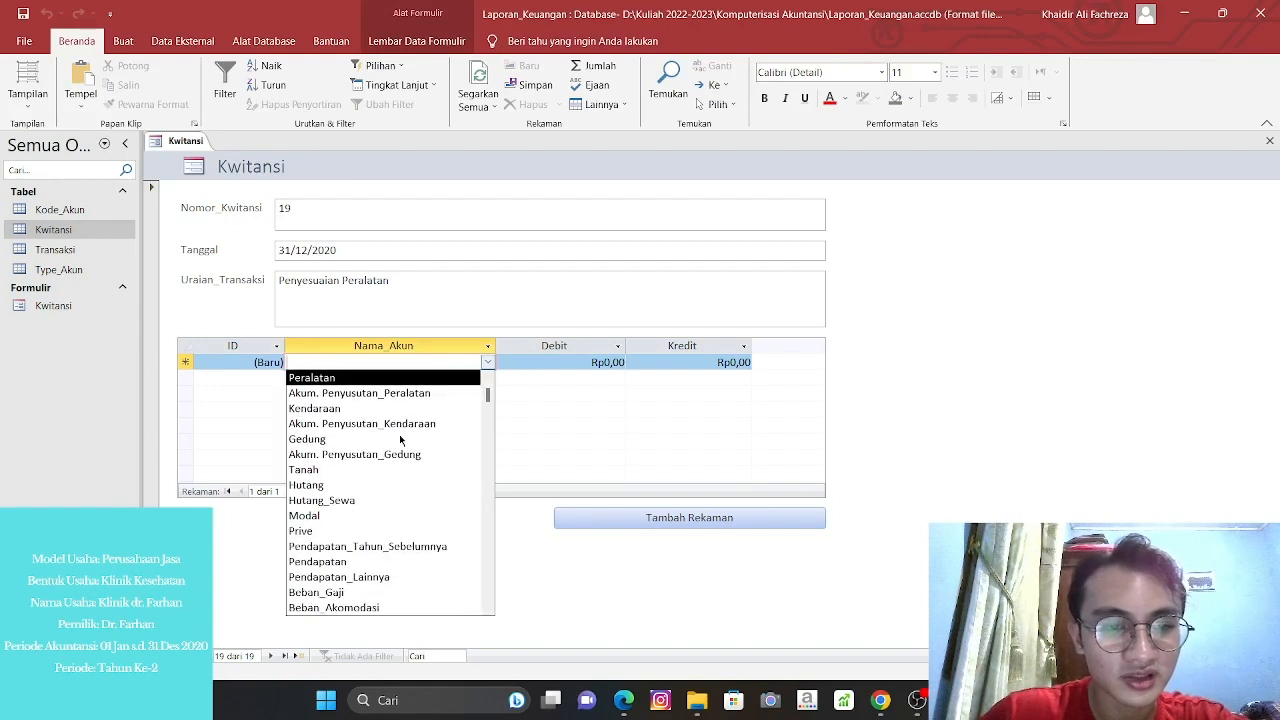
pyautogui.scroll(-1, 408, 535)
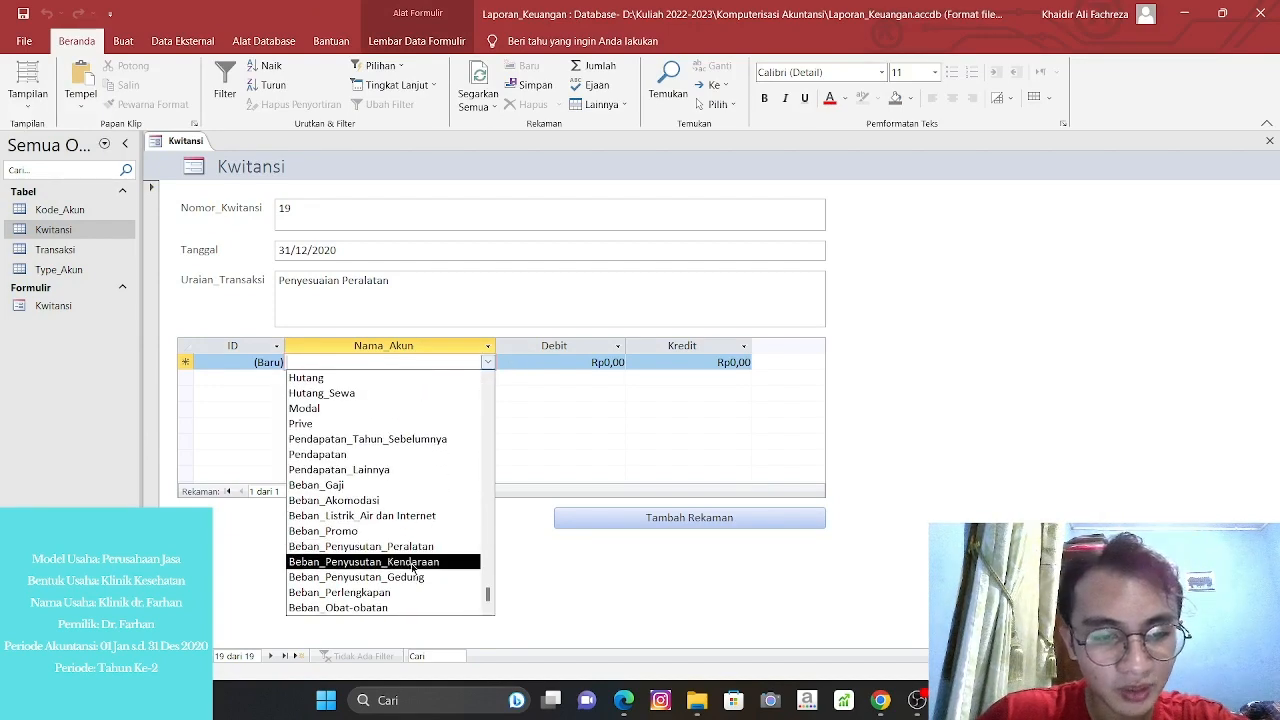
pyautogui.click(405, 546)
pyautogui.press('Tab')
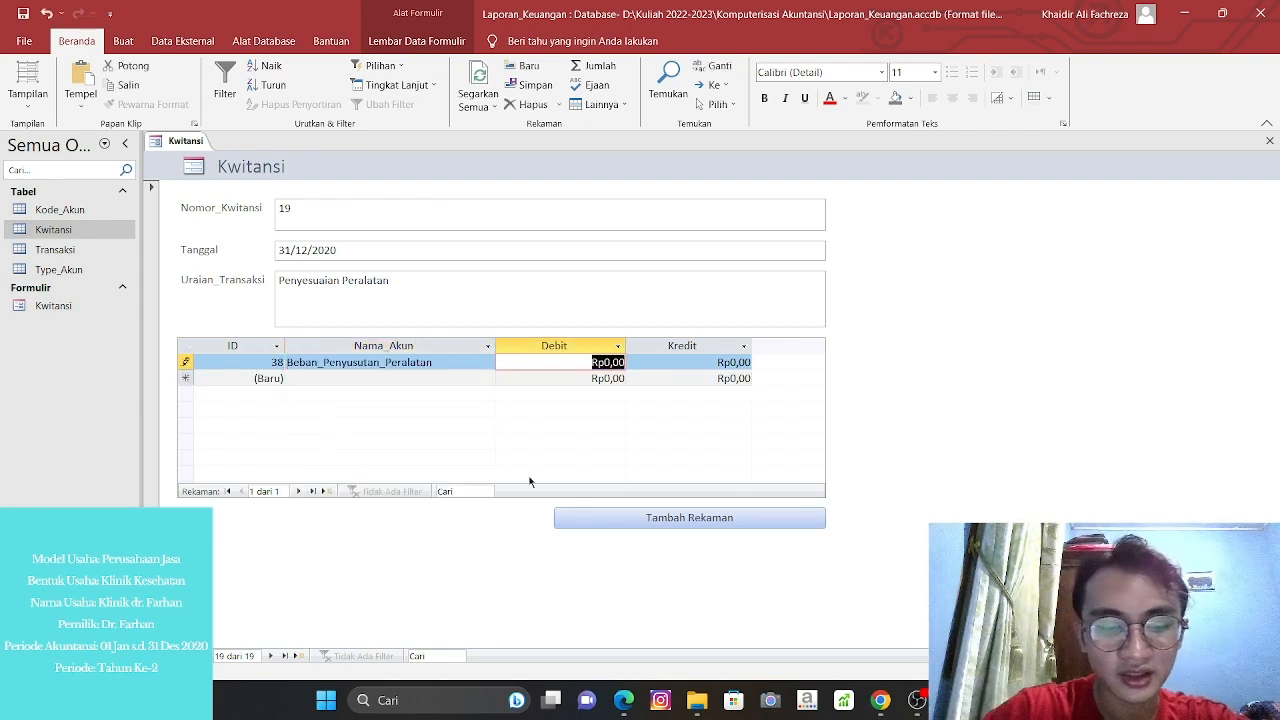
pyautogui.write('3.000.00')
pyautogui.write('000000')
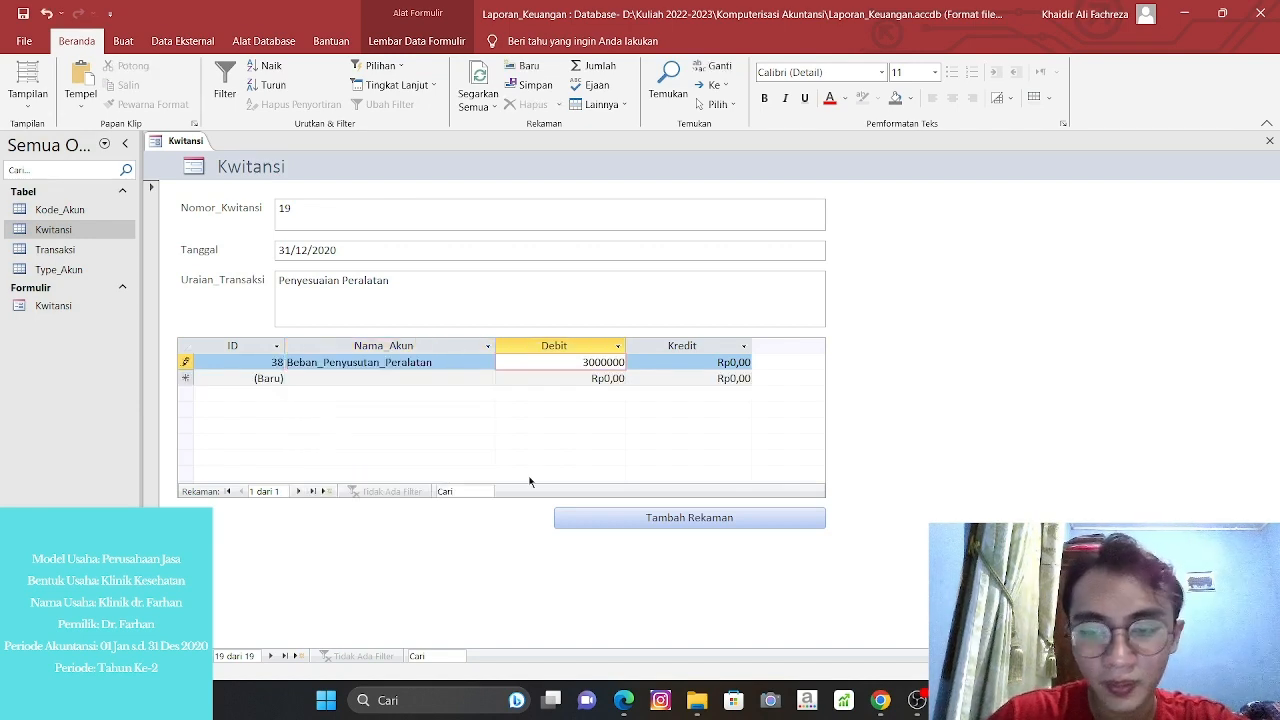
pyautogui.press('Tab')
# Add an Akum. Penyusutan_Peralatan line with a credit of Rp30.000.000 to the account details of receipt 19.
pyautogui.click(410, 379)
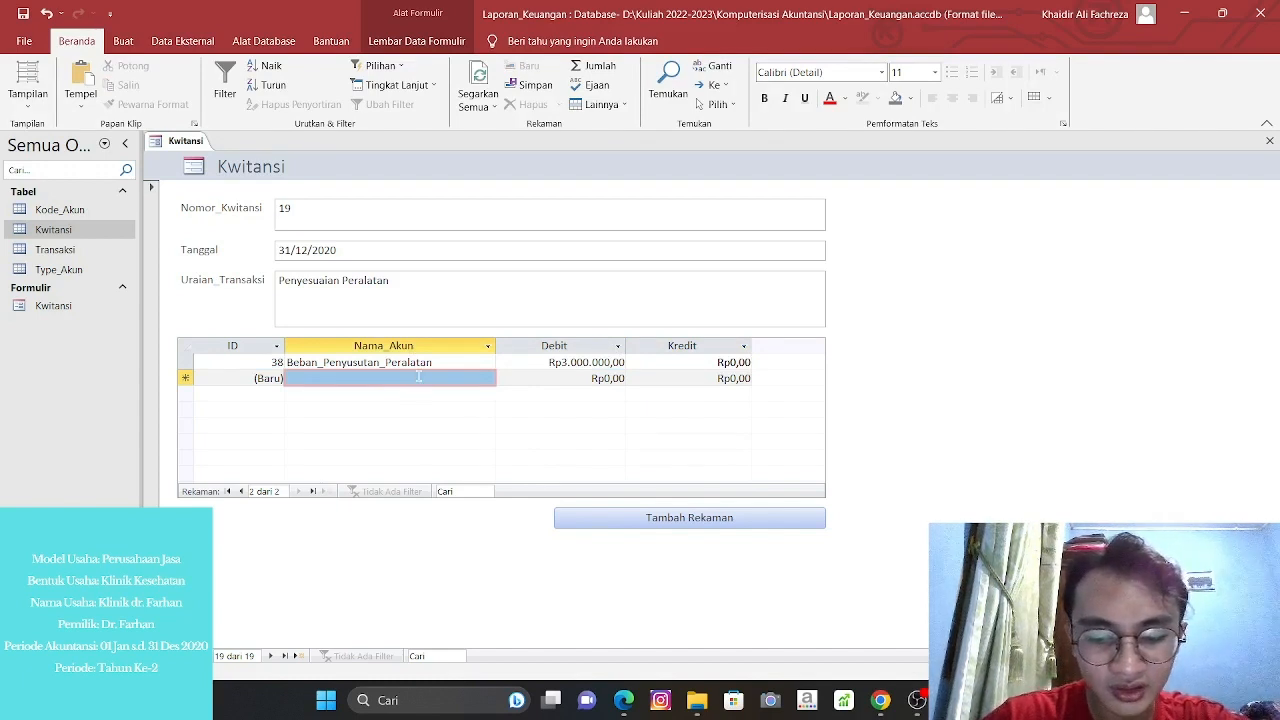
pyautogui.click(418, 377)
pyautogui.write('ku')
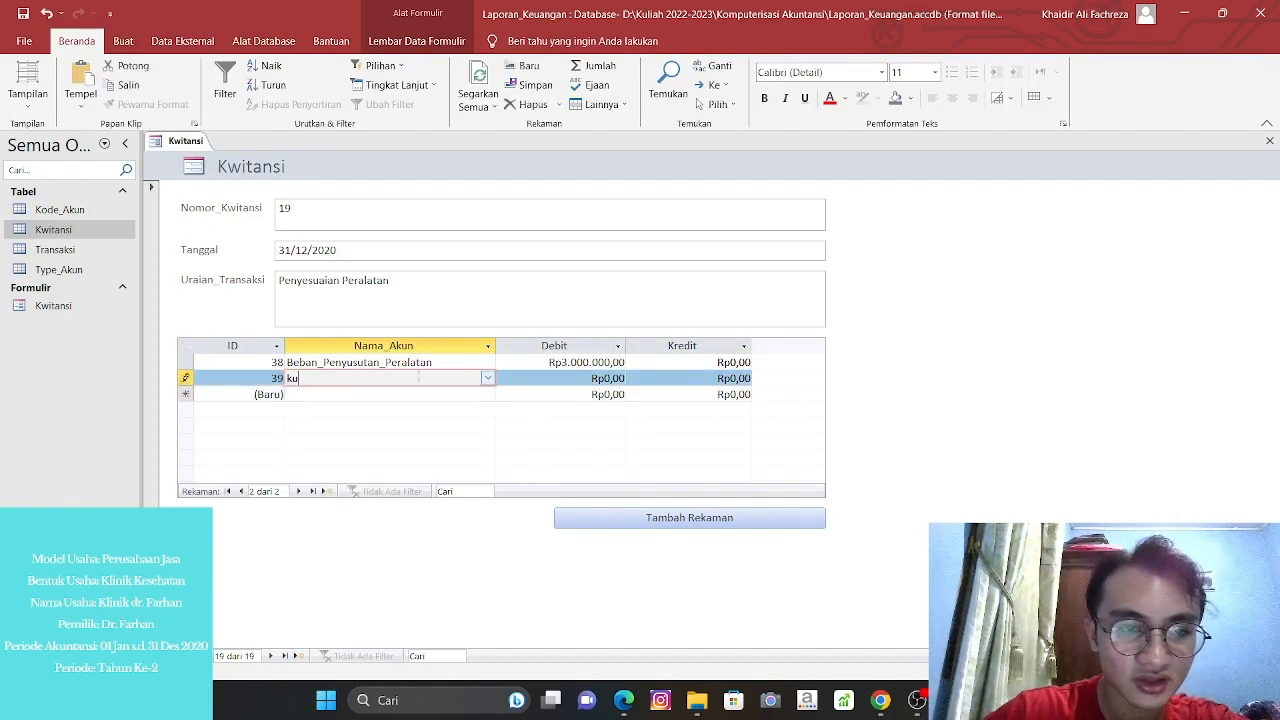
pyautogui.press('BackSpace')
pyautogui.press('BackSpace')
pyautogui.write('Akum. Penyusutan_Peralatan')
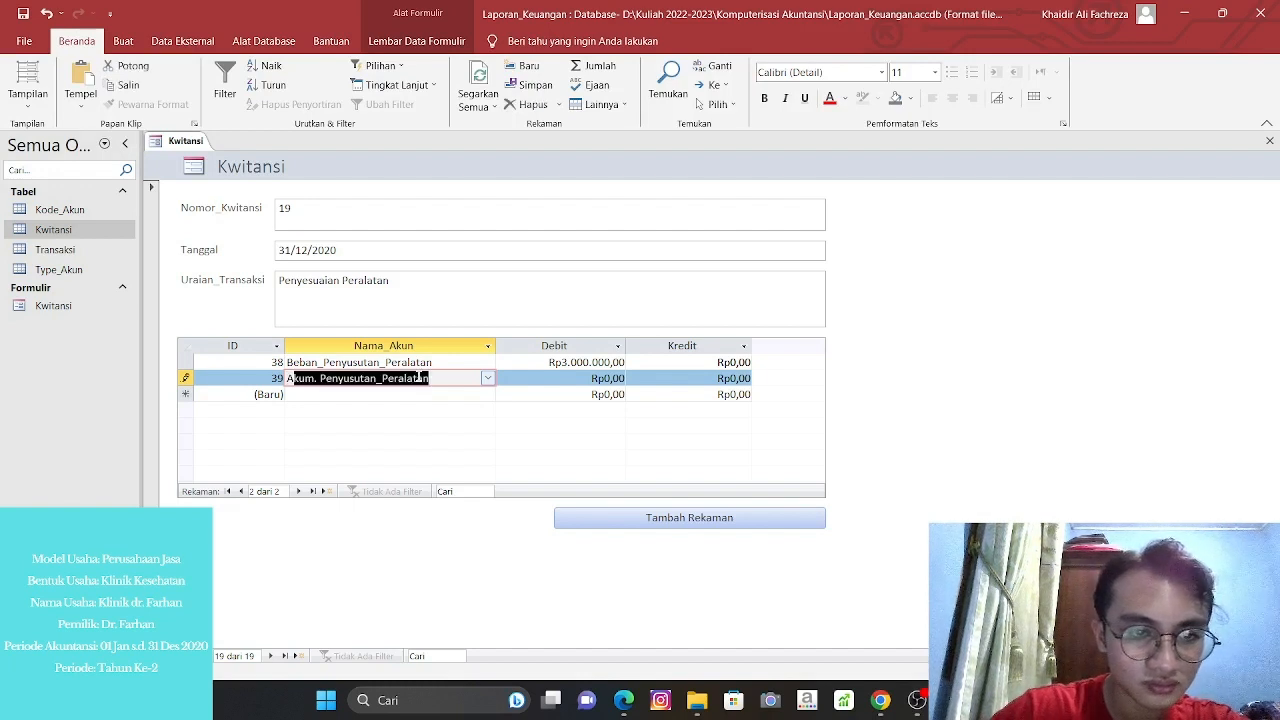
pyautogui.click(418, 378)
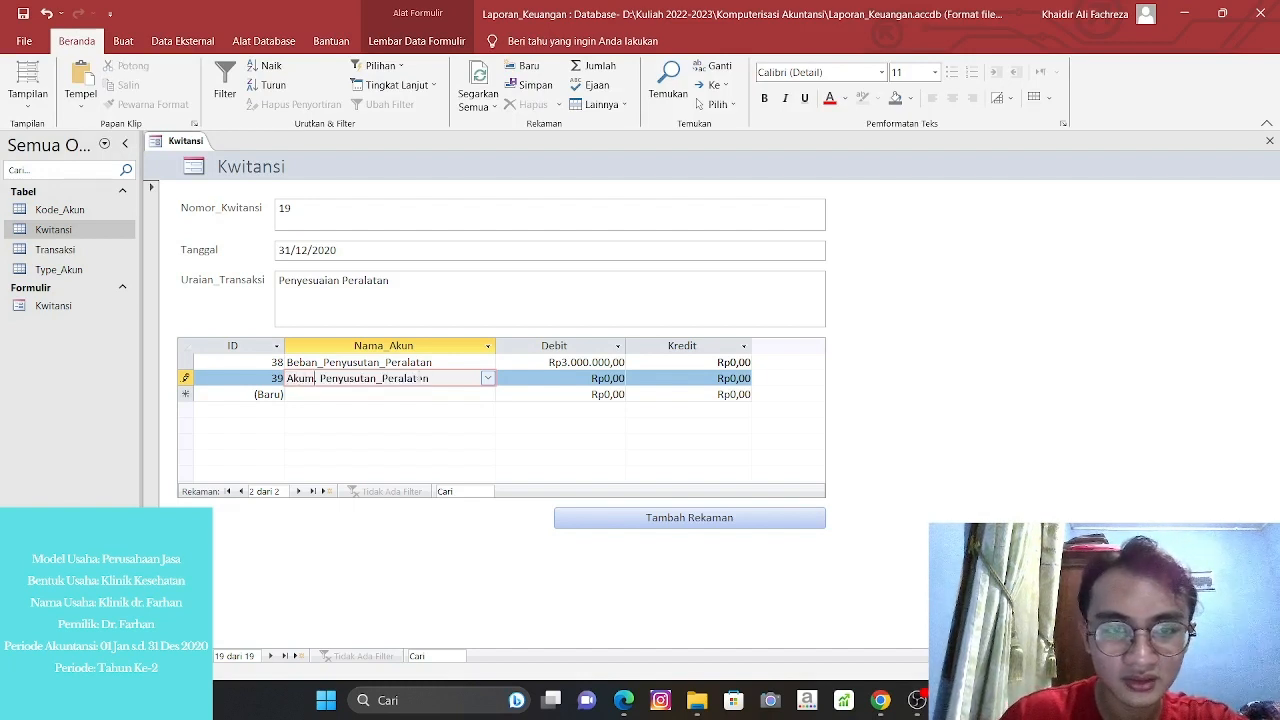
pyautogui.press('Right')
pyautogui.press('Right')
pyautogui.press('Right')
pyautogui.press('Right')
pyautogui.press('Right')
pyautogui.press('Right')
pyautogui.press('Right')
pyautogui.press('Right')
pyautogui.press('Right')
pyautogui.press('Right')
pyautogui.press('Right')
pyautogui.press('Right')
pyautogui.press('Right')
pyautogui.press('Left')
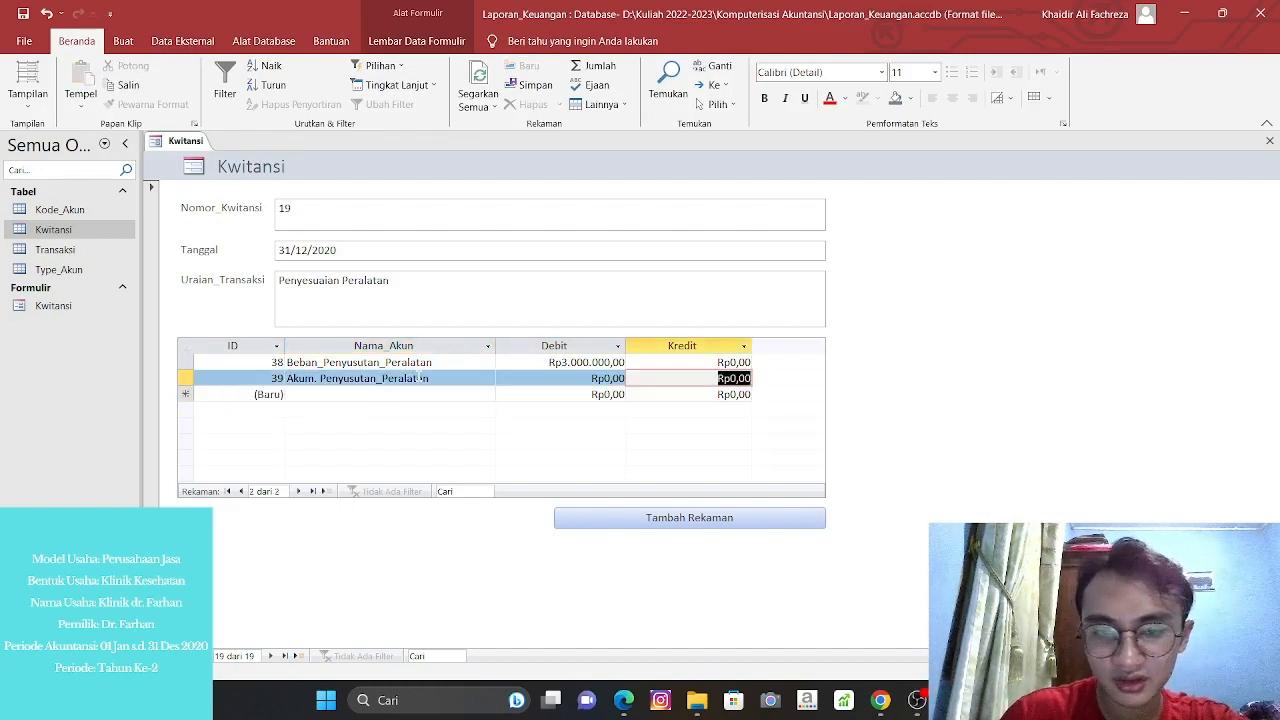
pyautogui.write('30000000')
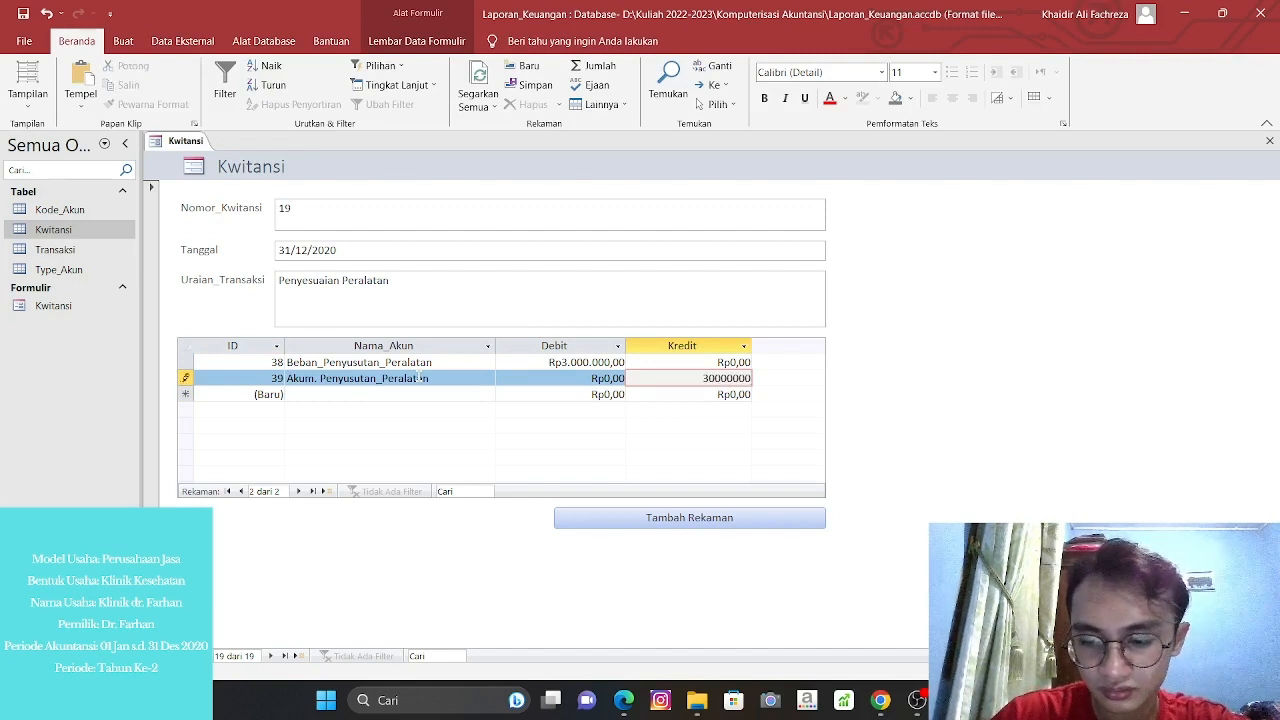
pyautogui.press('Return')
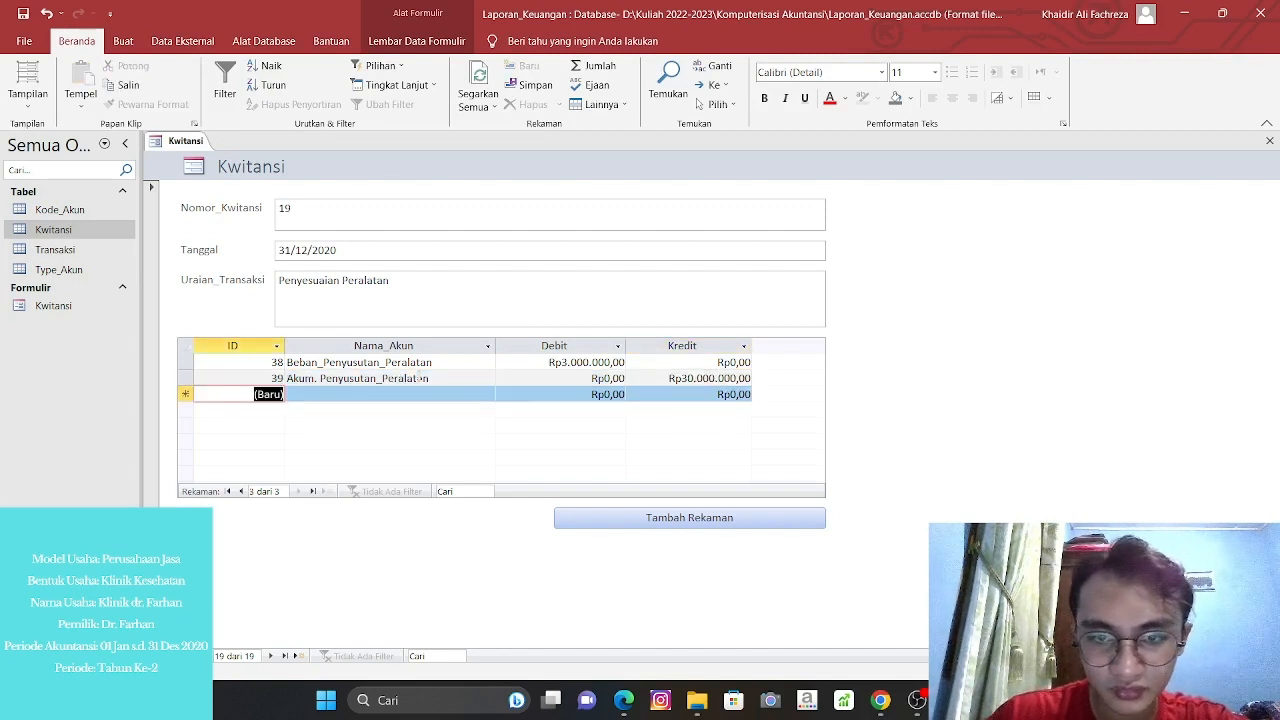
pyautogui.click(710, 384)
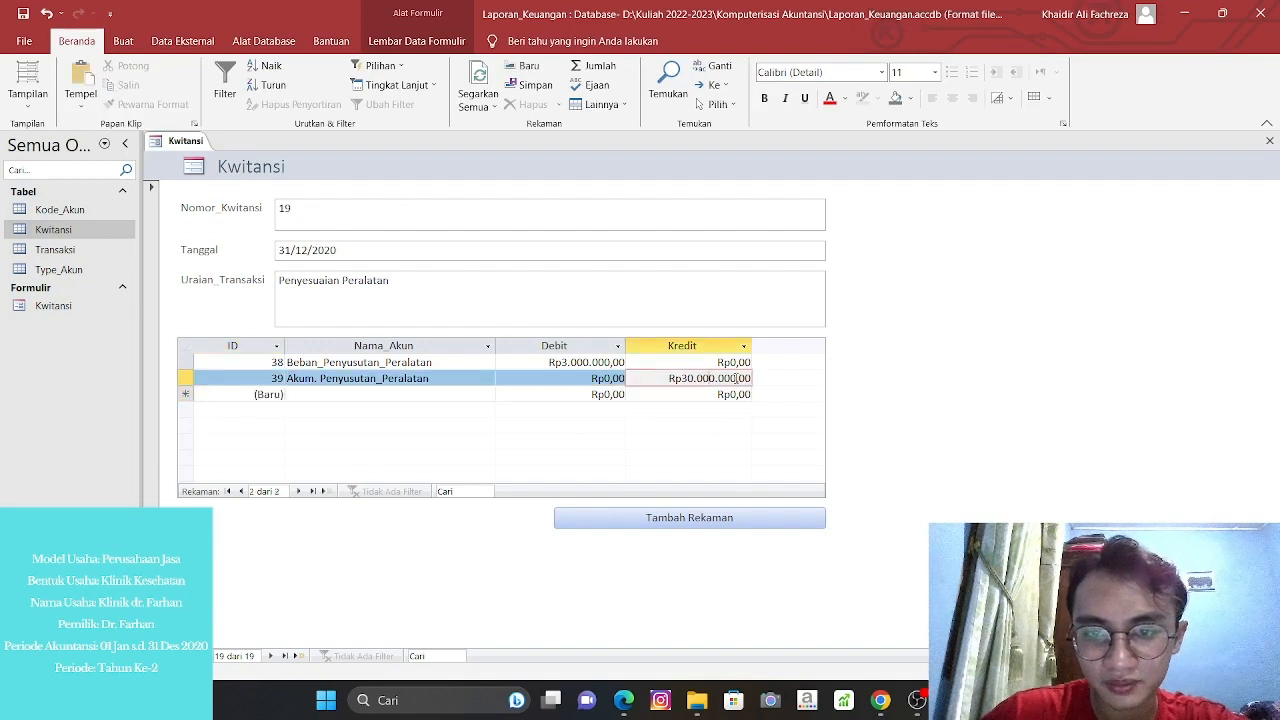
pyautogui.press('Return')
# Add a new receipt record with Nomor_Kwitansi 20 and the date 31 December 2020.
pyautogui.click(761, 512)
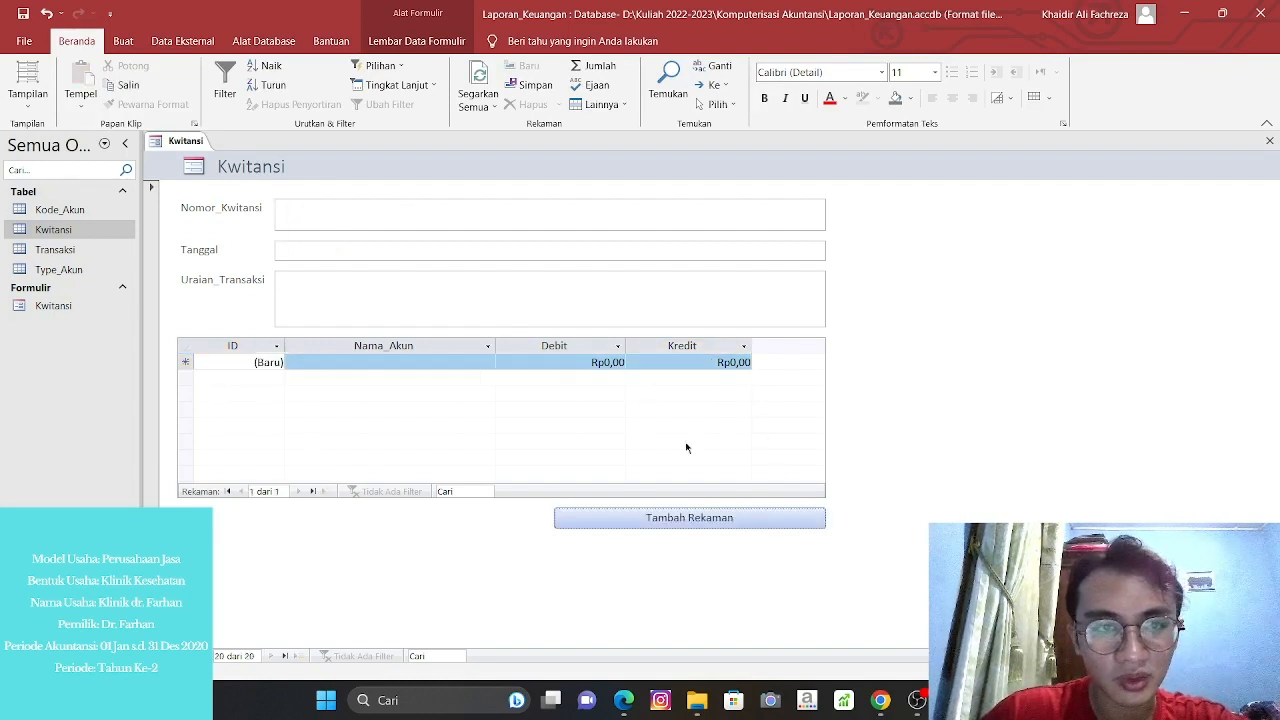
pyautogui.click(346, 215)
pyautogui.write('20')
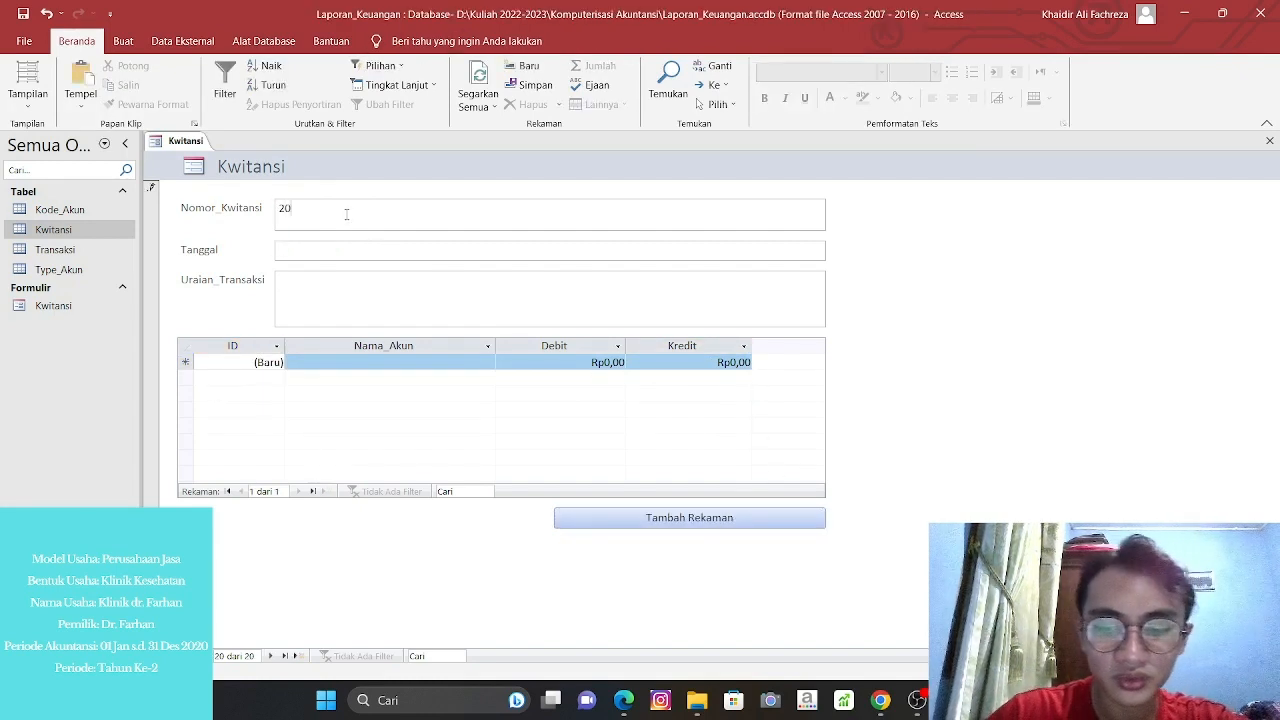
pyautogui.click(328, 251)
pyautogui.write('3')
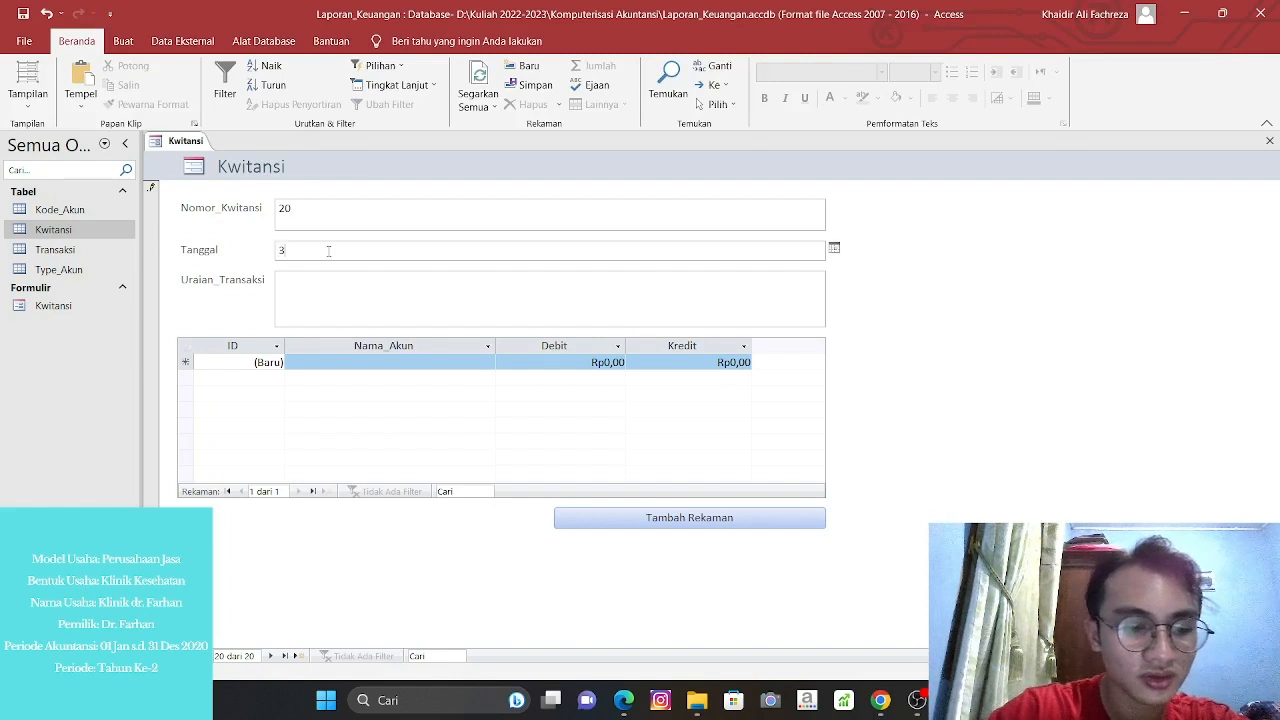
pyautogui.write('1 des ')
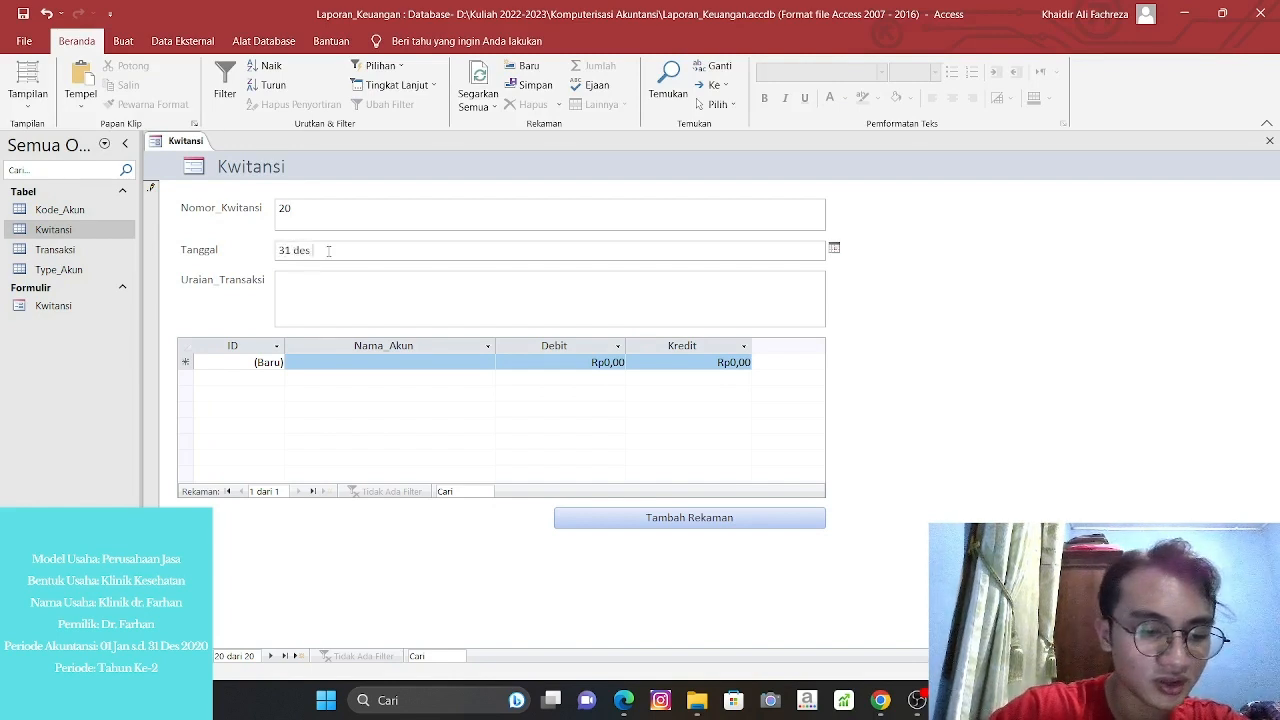
pyautogui.write('2020')
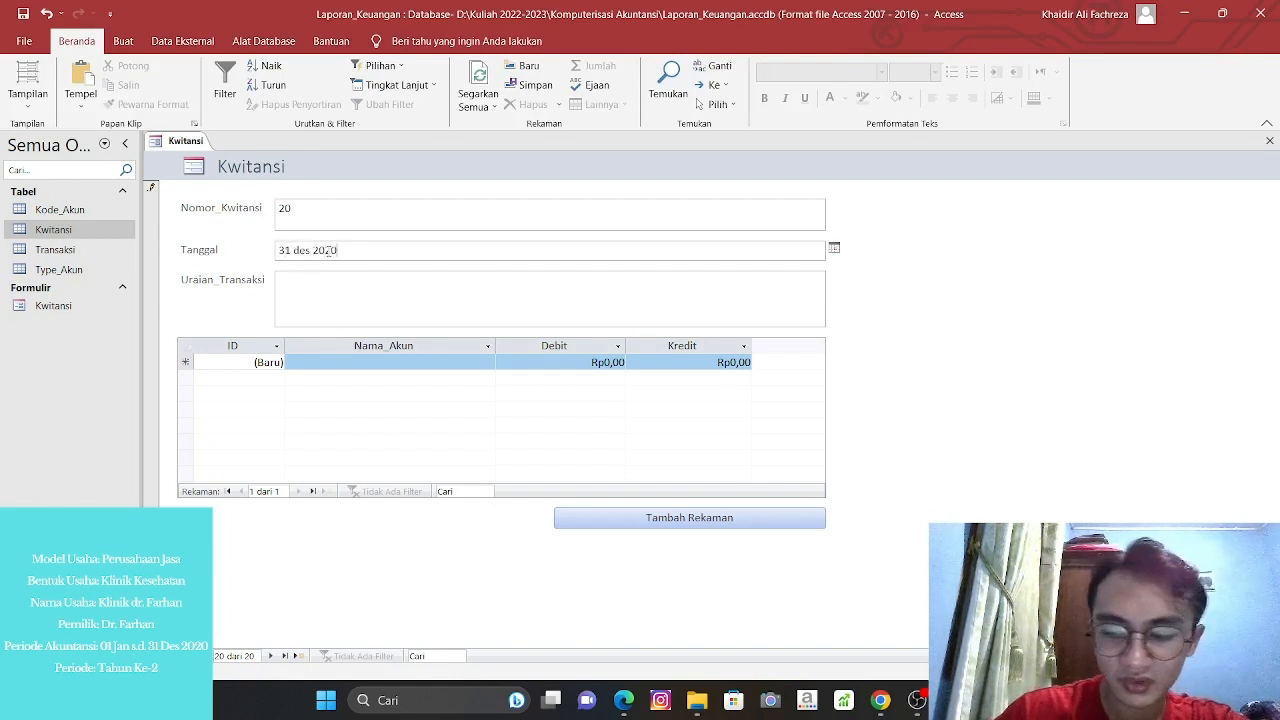
pyautogui.press('Tab')
# Enter "Penyesuaian Kendaraan" as the transaction description of receipt 20.
pyautogui.write('Pe')
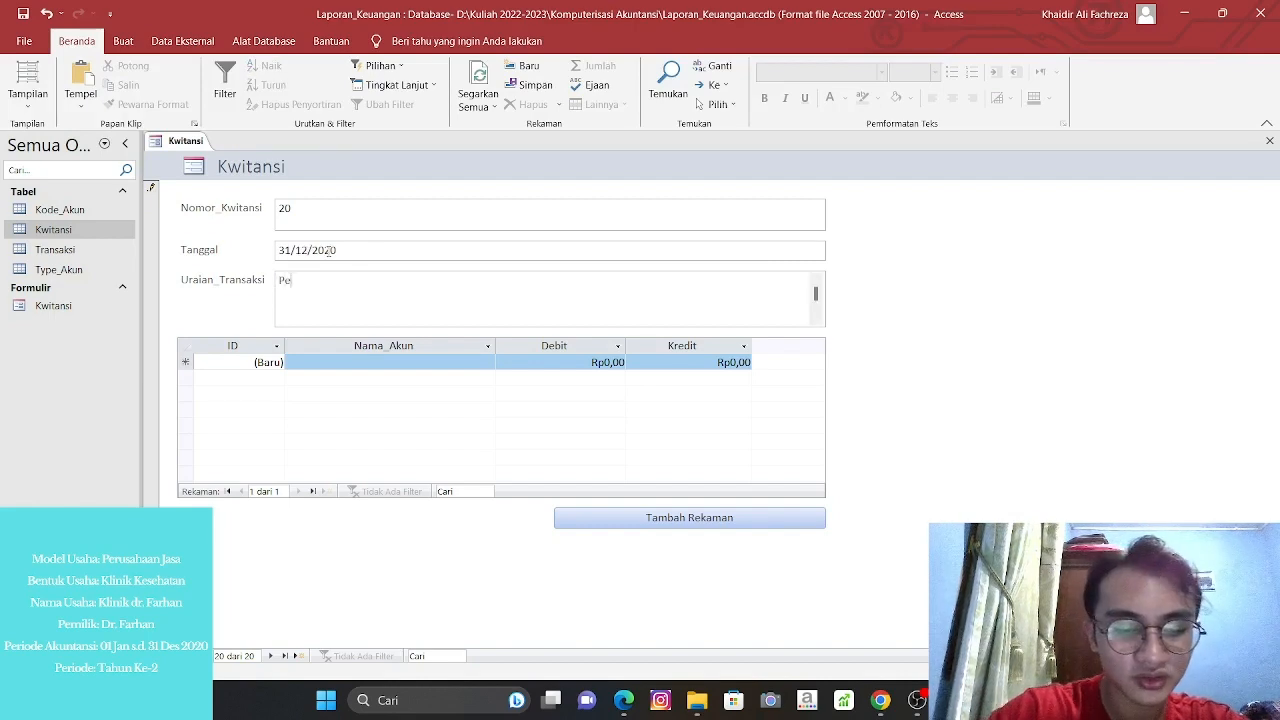
pyautogui.write('nyesua')
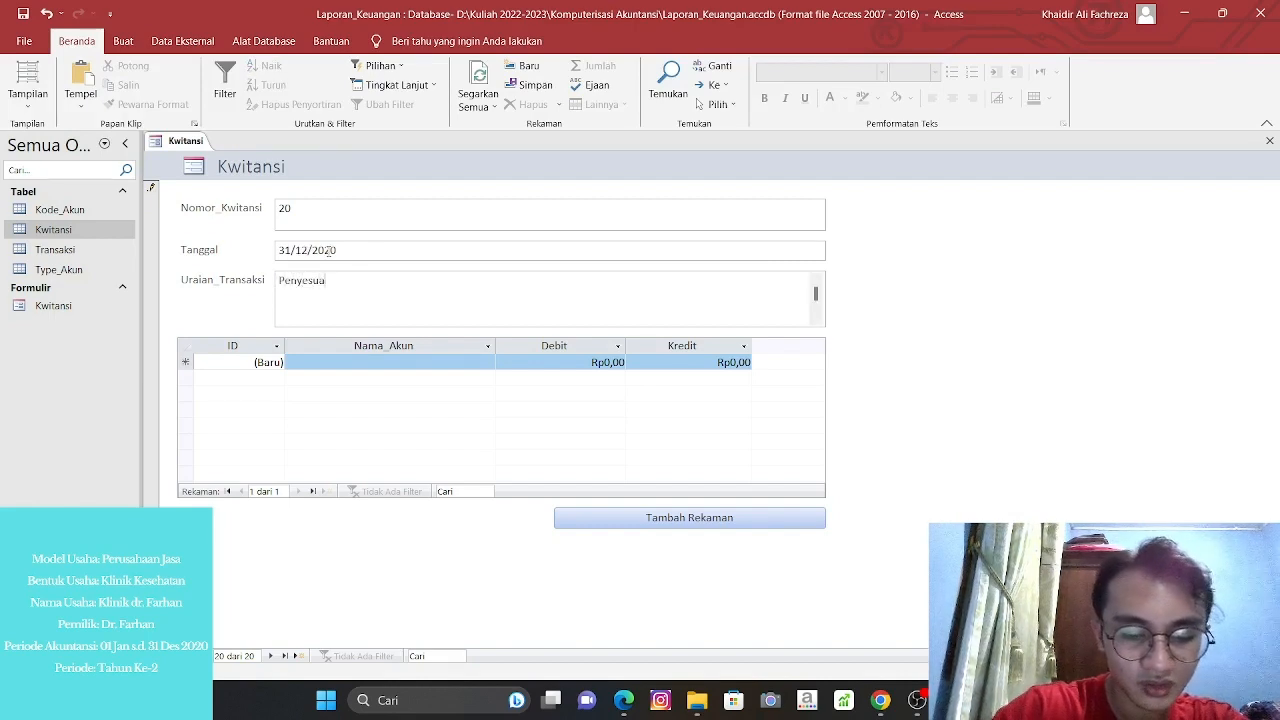
pyautogui.write('ian')
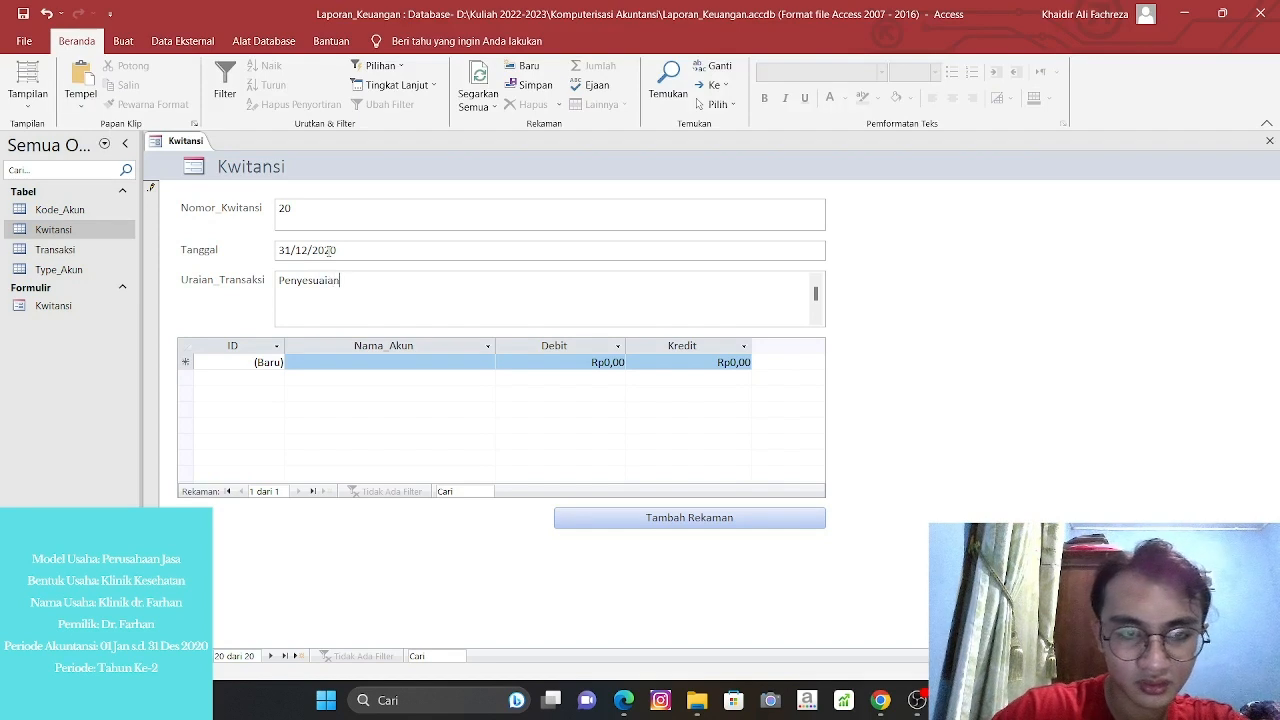
pyautogui.write(' Ken')
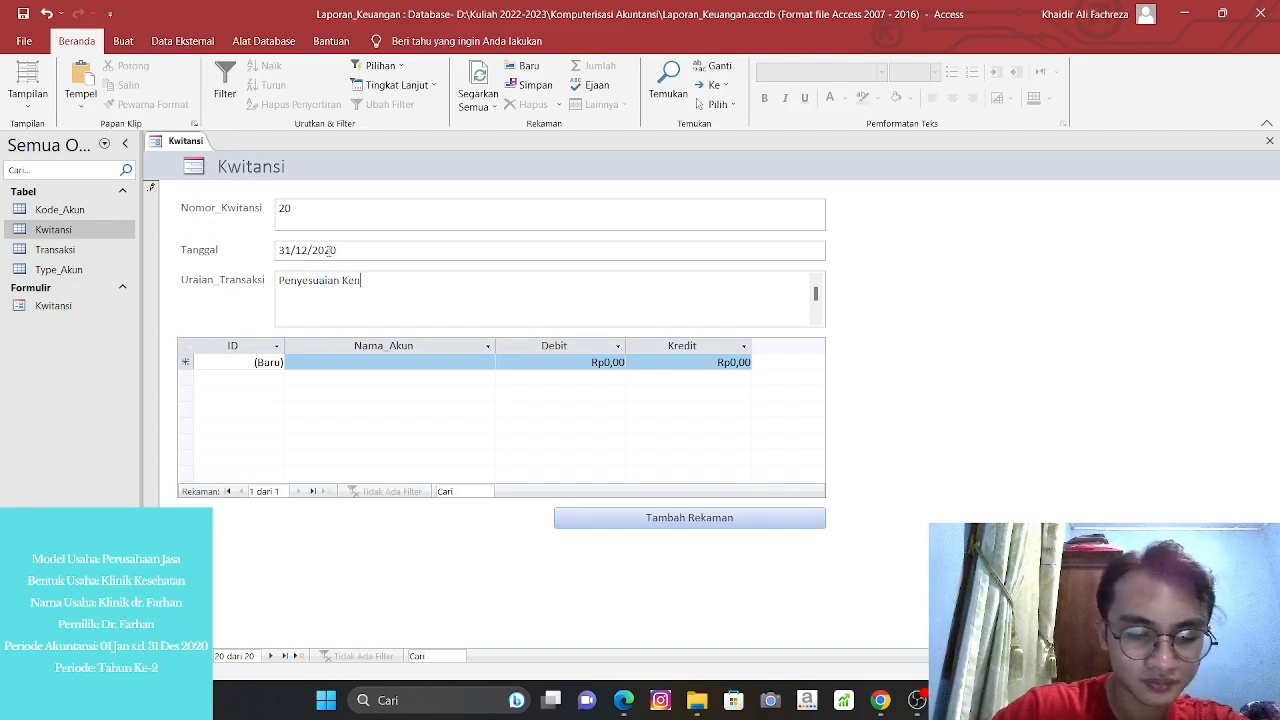
pyautogui.write('daraan')
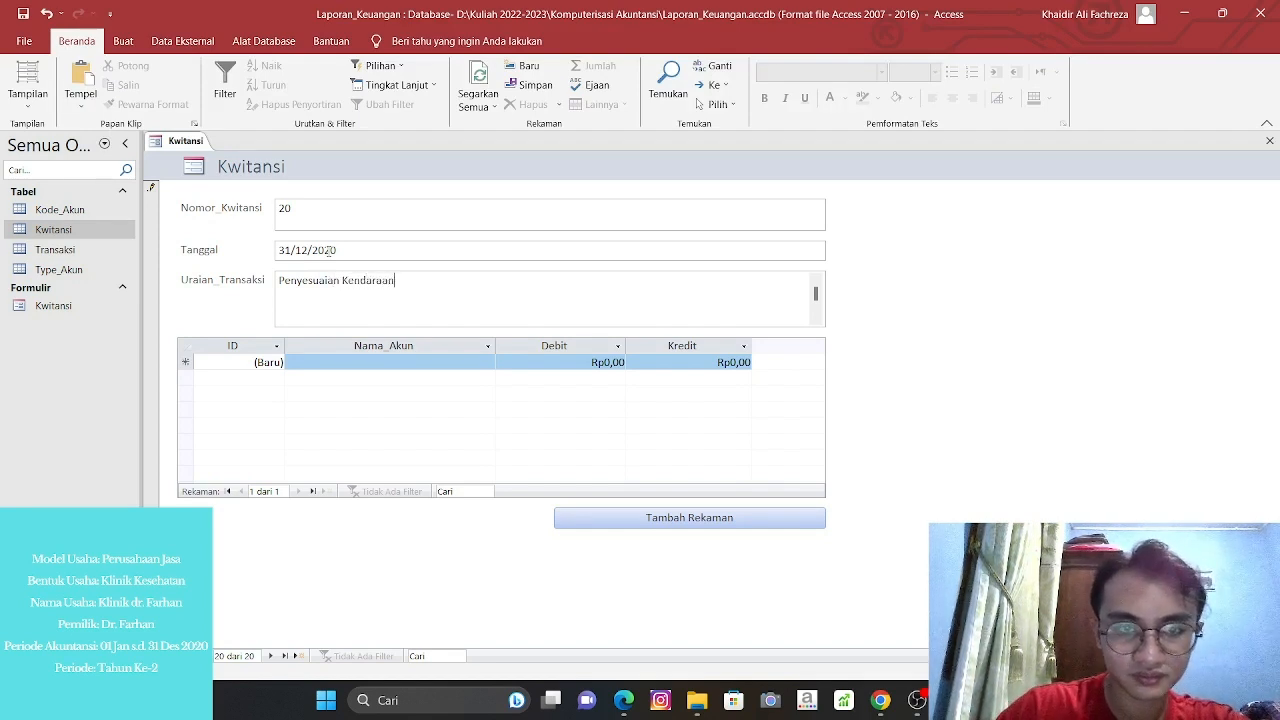
# Add a Beban_Penyusutan_Kendaraan line with a debit of Rp12.500.000 to the account details of receipt 20.
pyautogui.click(426, 362)
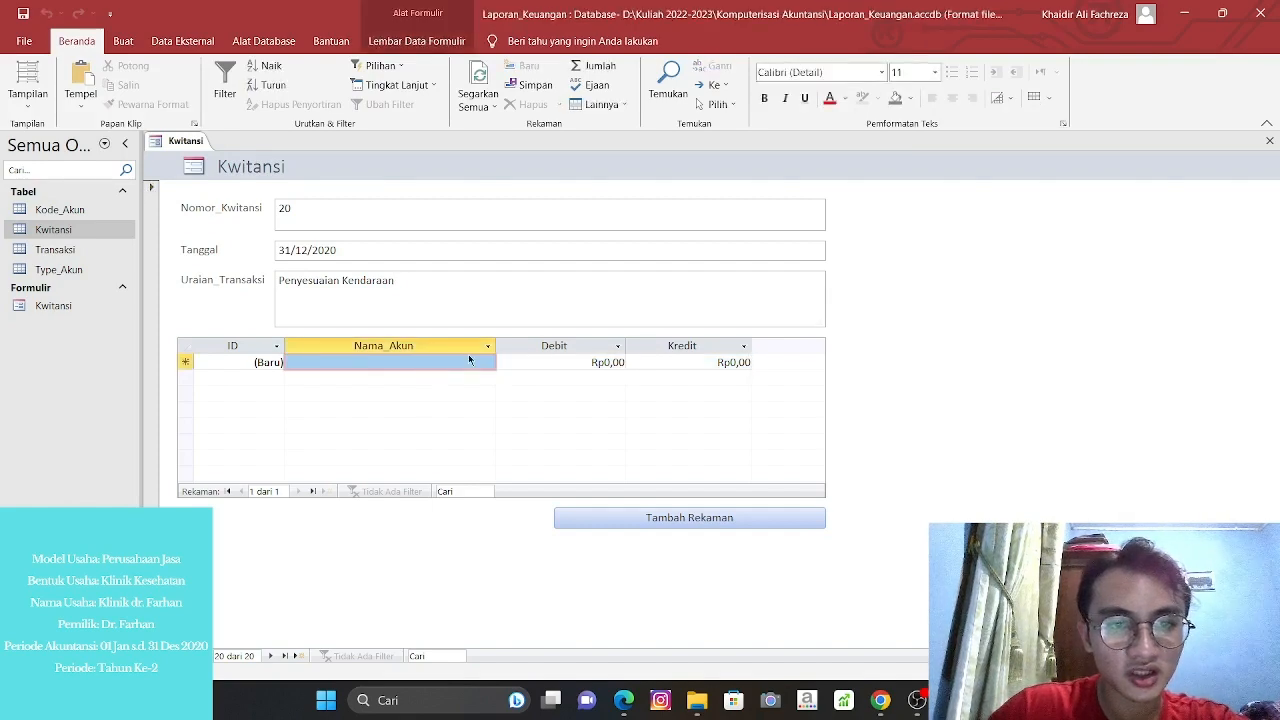
pyautogui.click(487, 362)
pyautogui.scroll(-5, 409, 470)
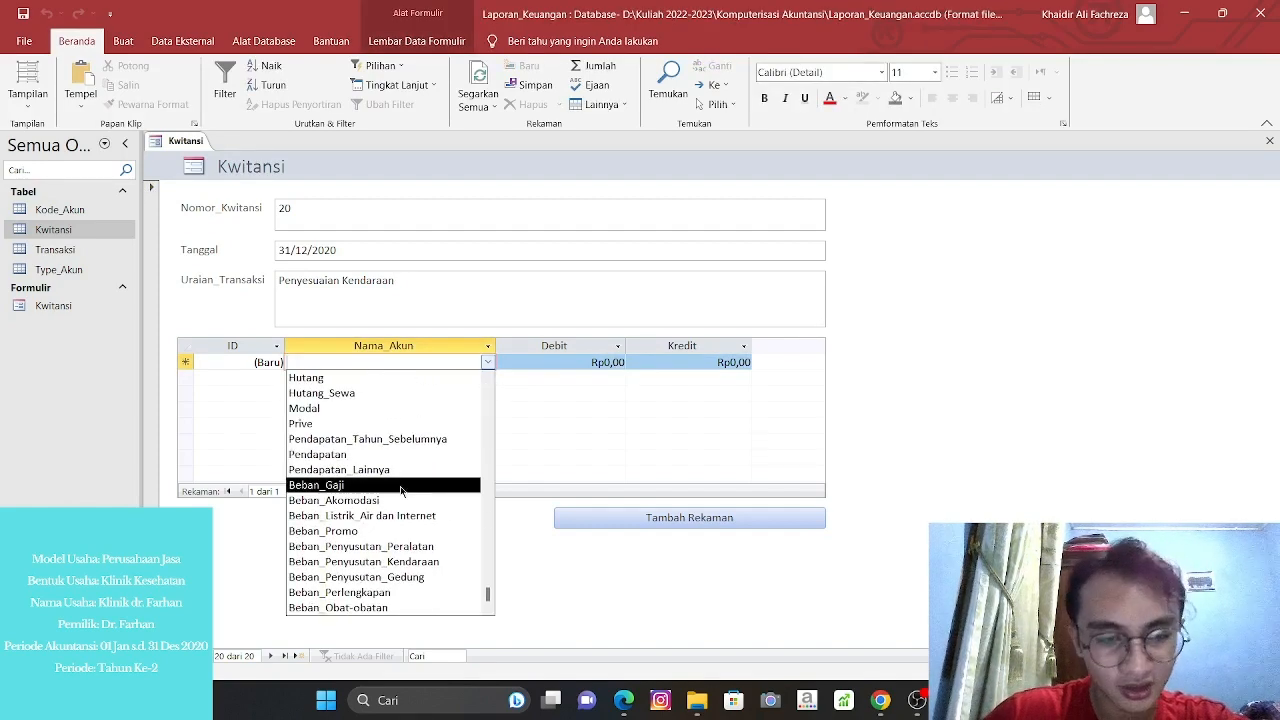
pyautogui.click(396, 562)
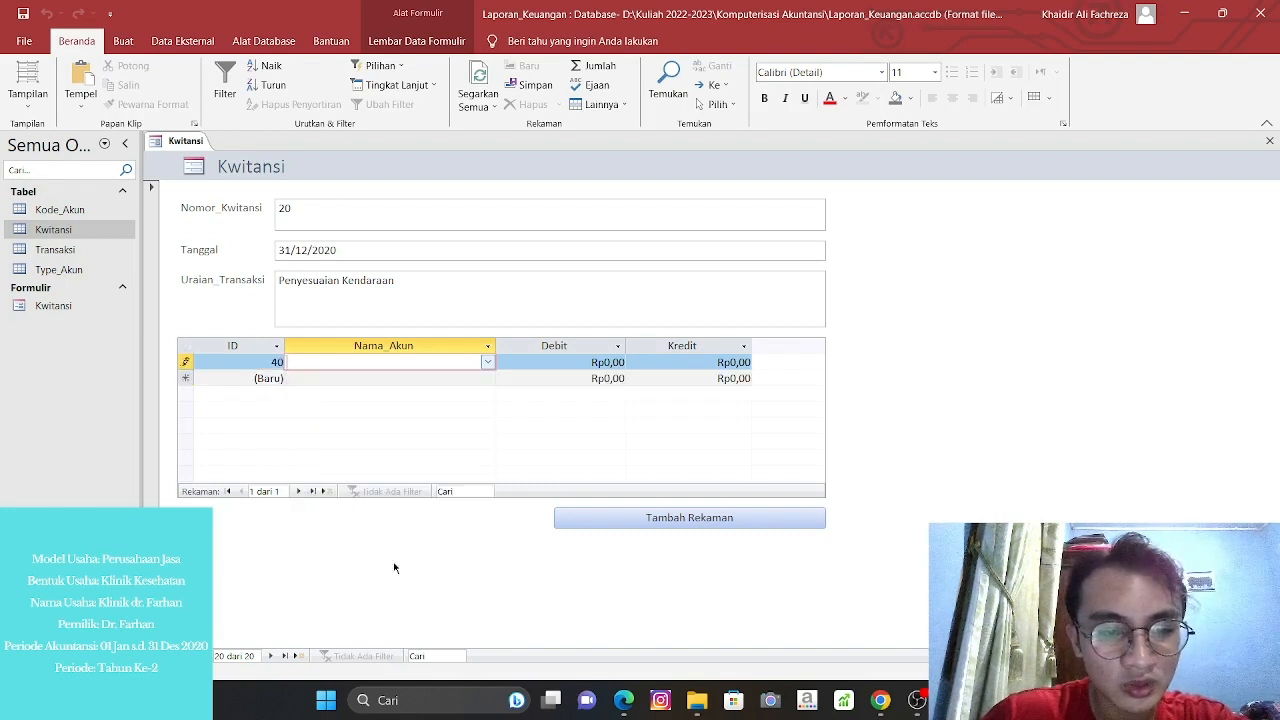
pyautogui.click(547, 361)
pyautogui.doubleClick(547, 361)
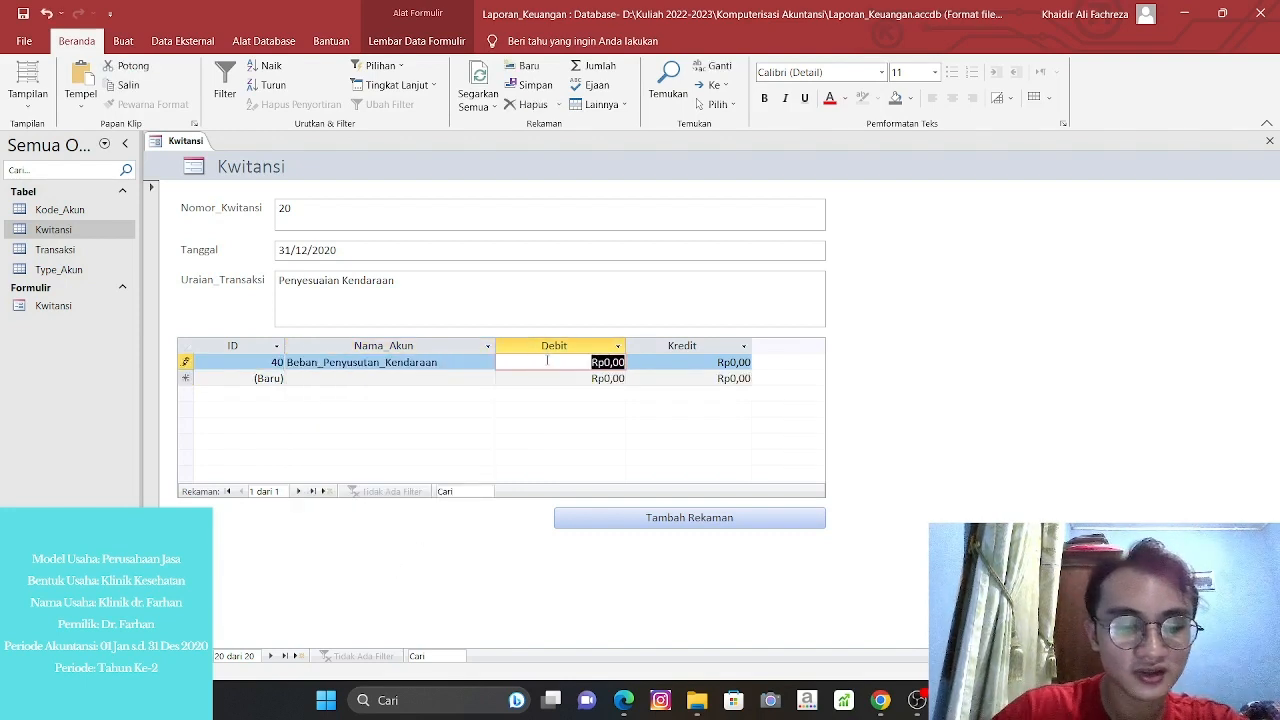
pyautogui.write('125')
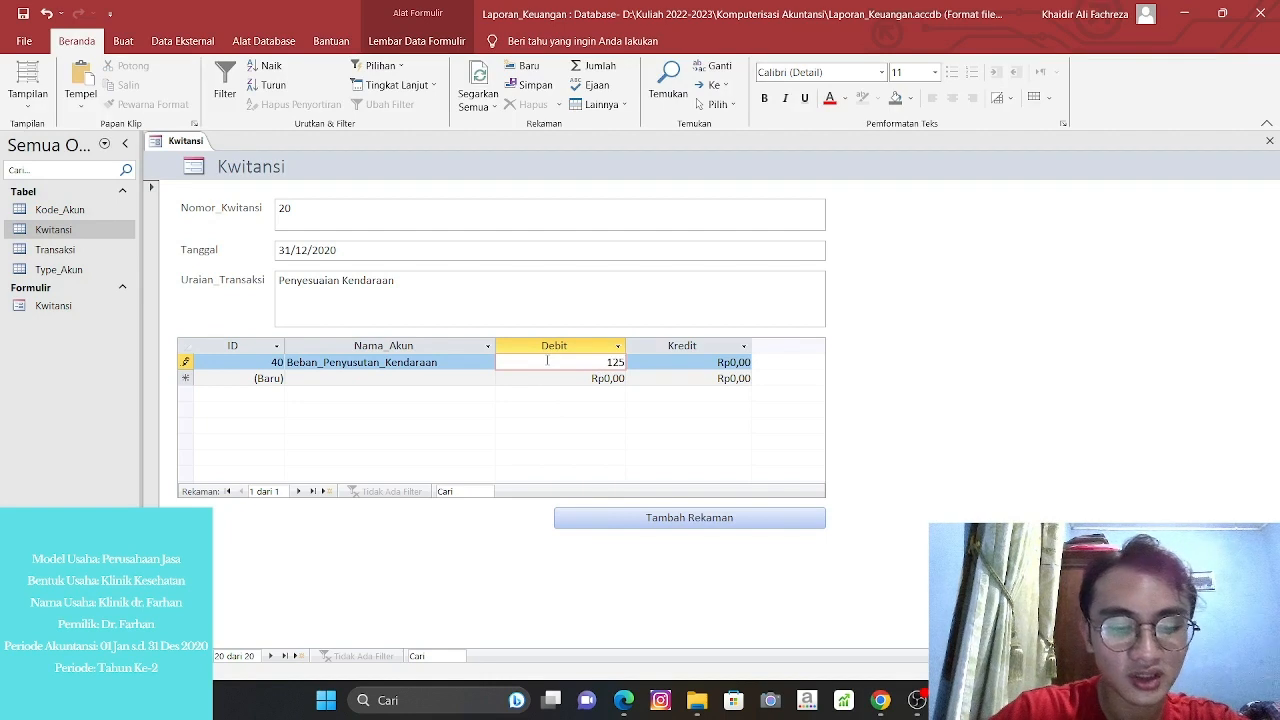
pyautogui.write('00000')
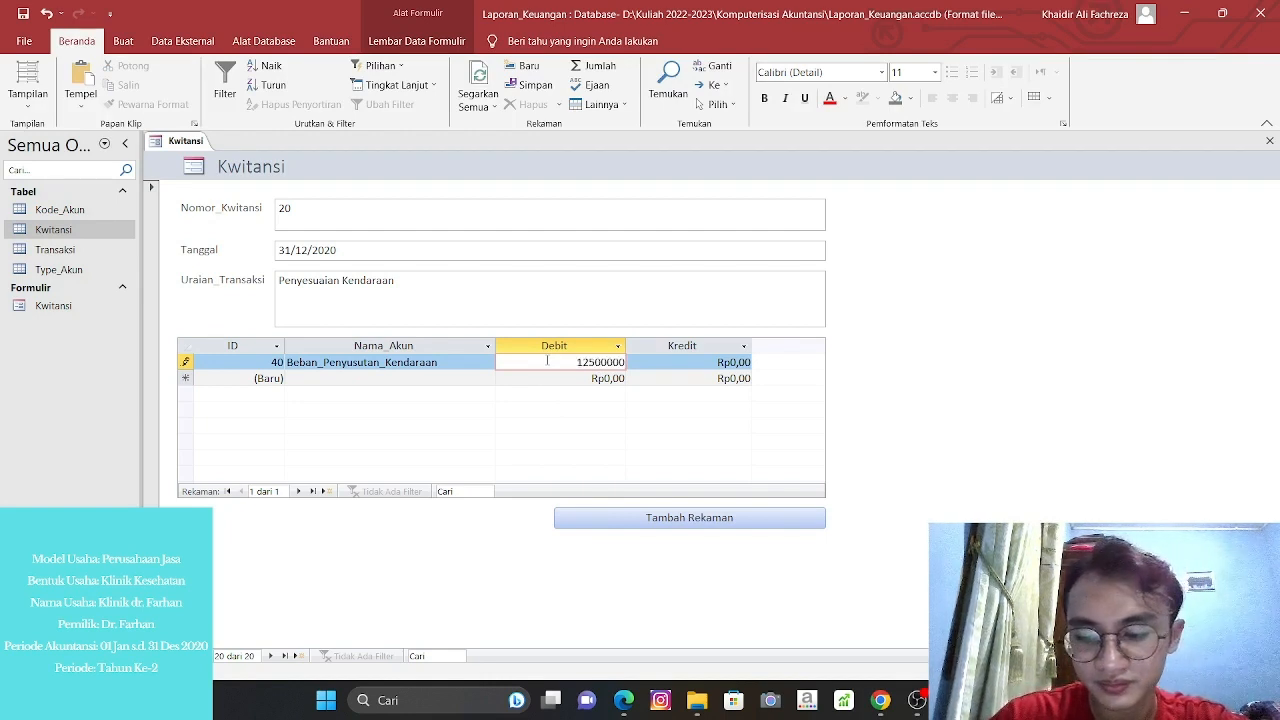
pyautogui.press('Tab')
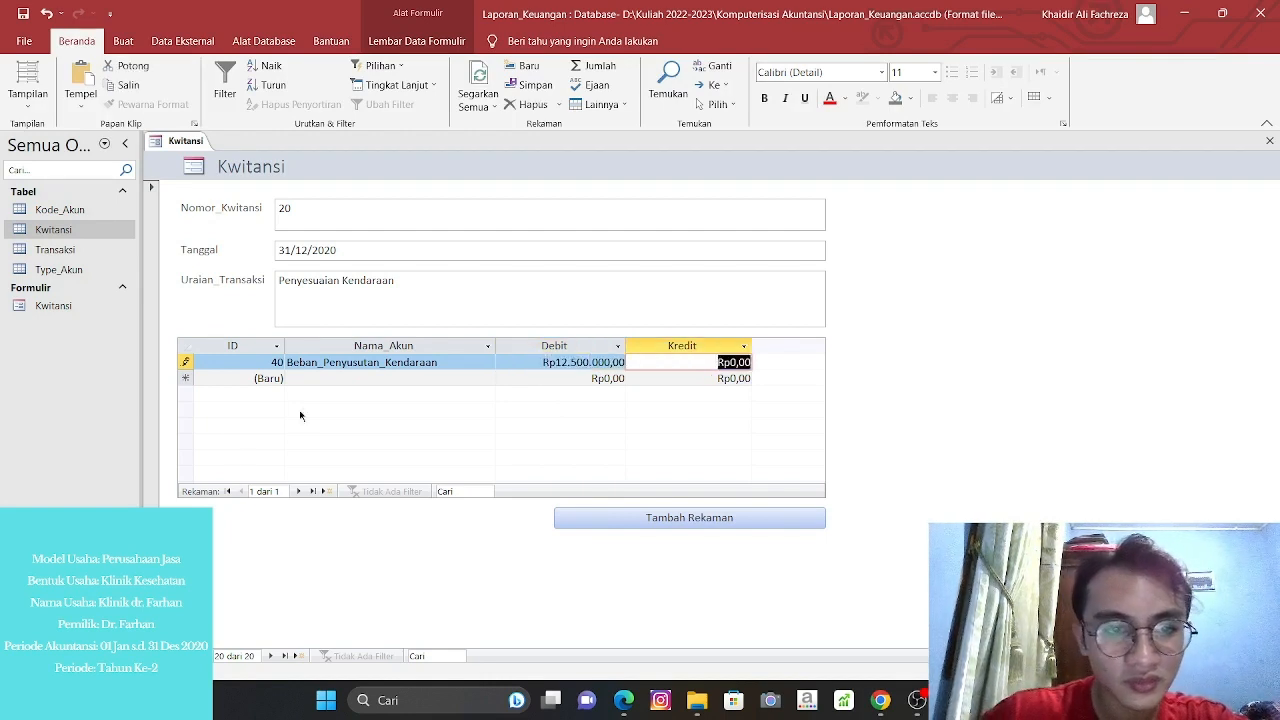
# Add an Akum. Penyusutan_Kendaraan line with a credit of Rp12.500.000 to the account details of receipt 20.
pyautogui.click(318, 377)
pyautogui.write('Akum. Penyusutan_Peralatan')
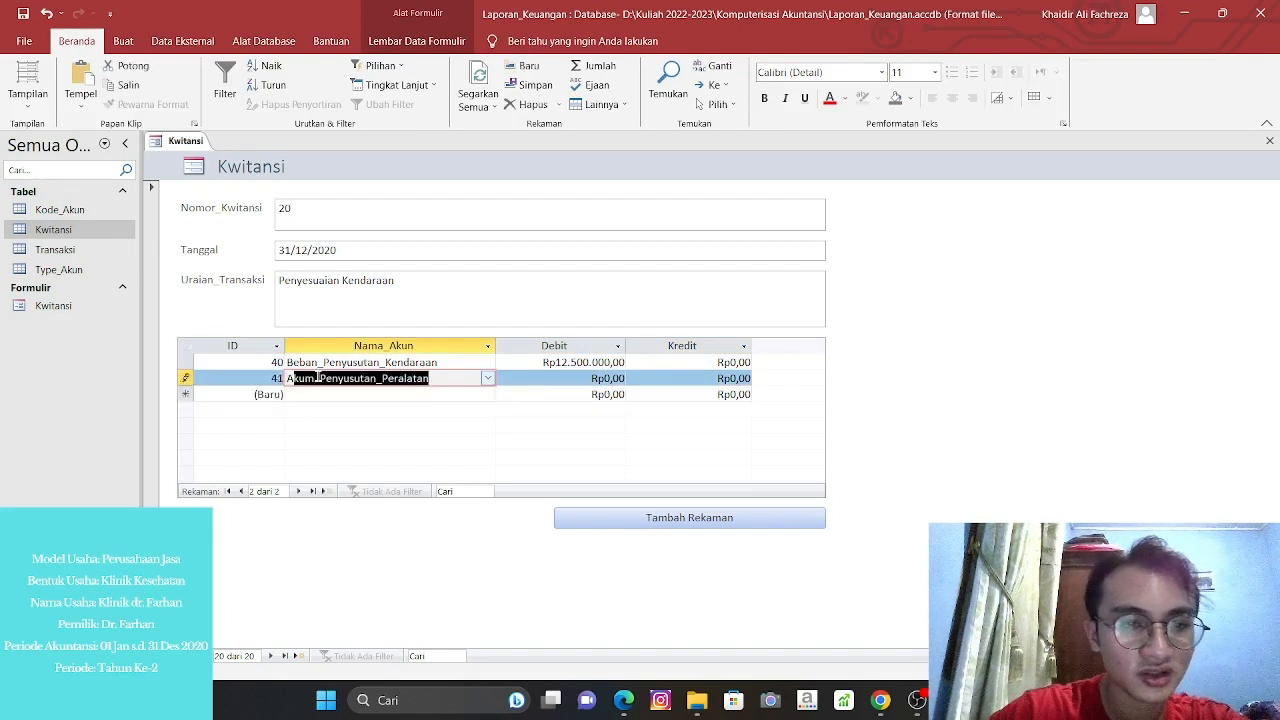
pyautogui.click(487, 378)
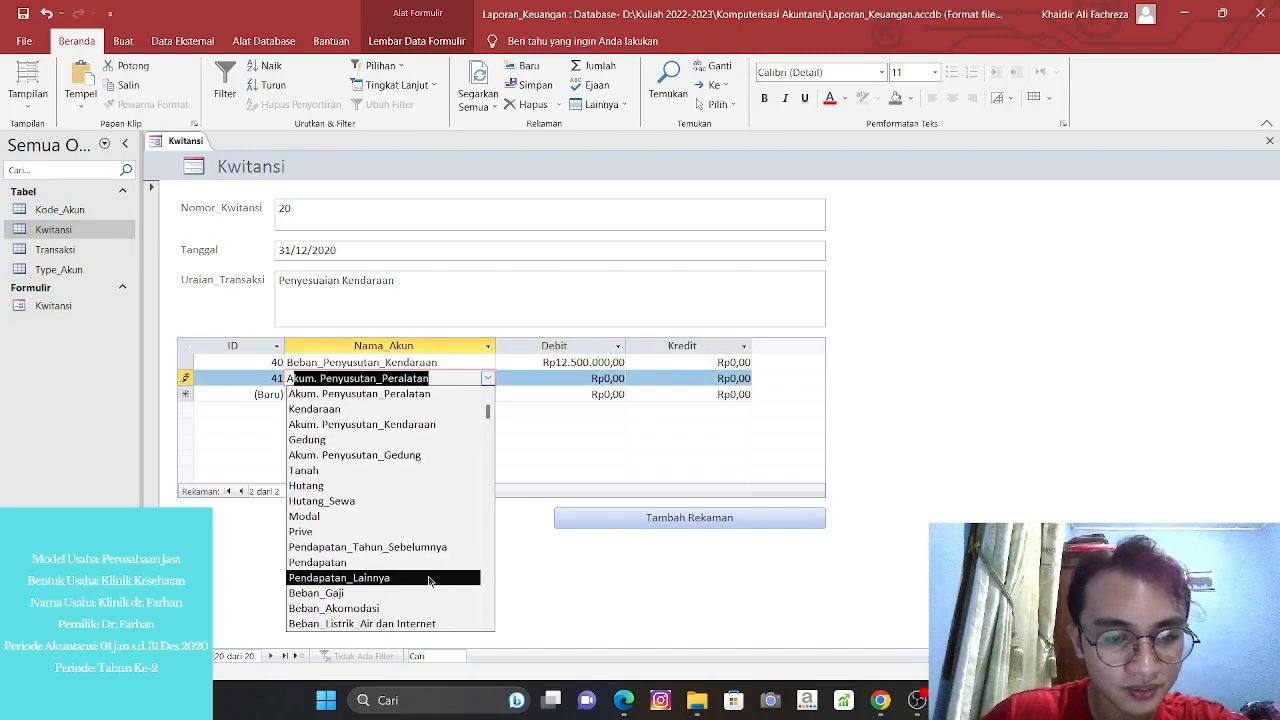
pyautogui.click(415, 425)
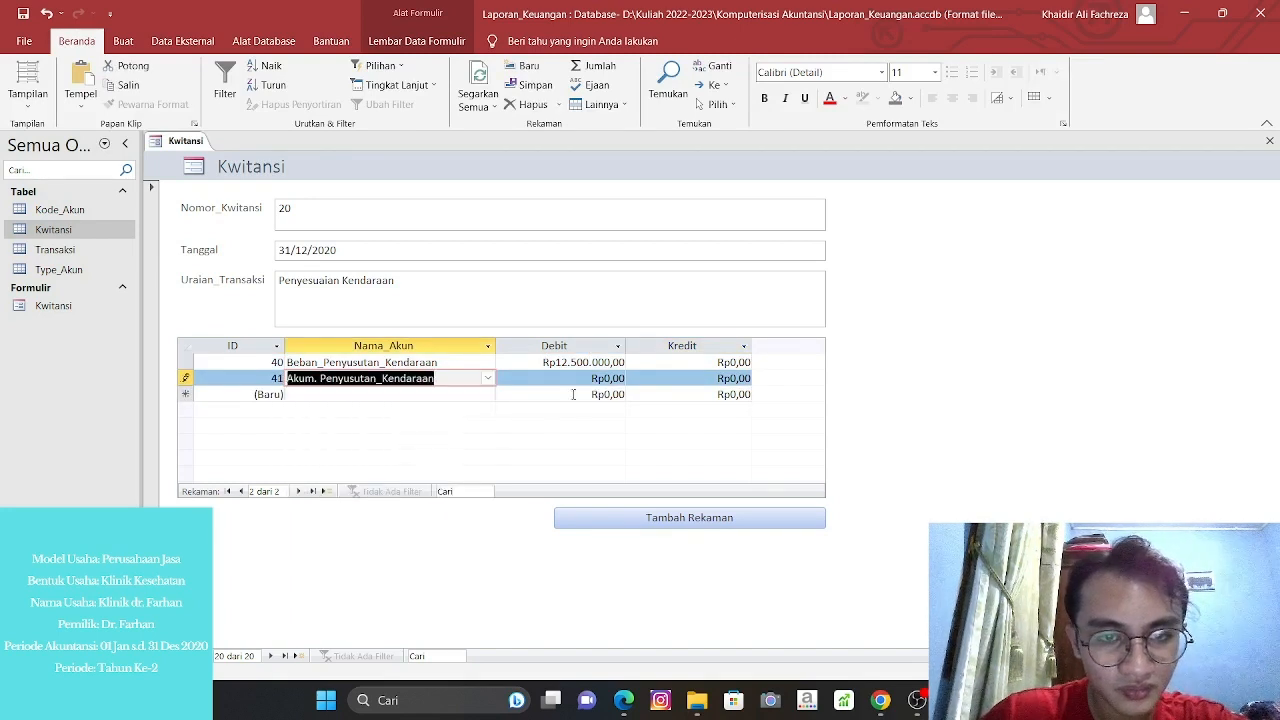
pyautogui.press('Tab')
pyautogui.click(713, 378)
pyautogui.doubleClick(713, 378)
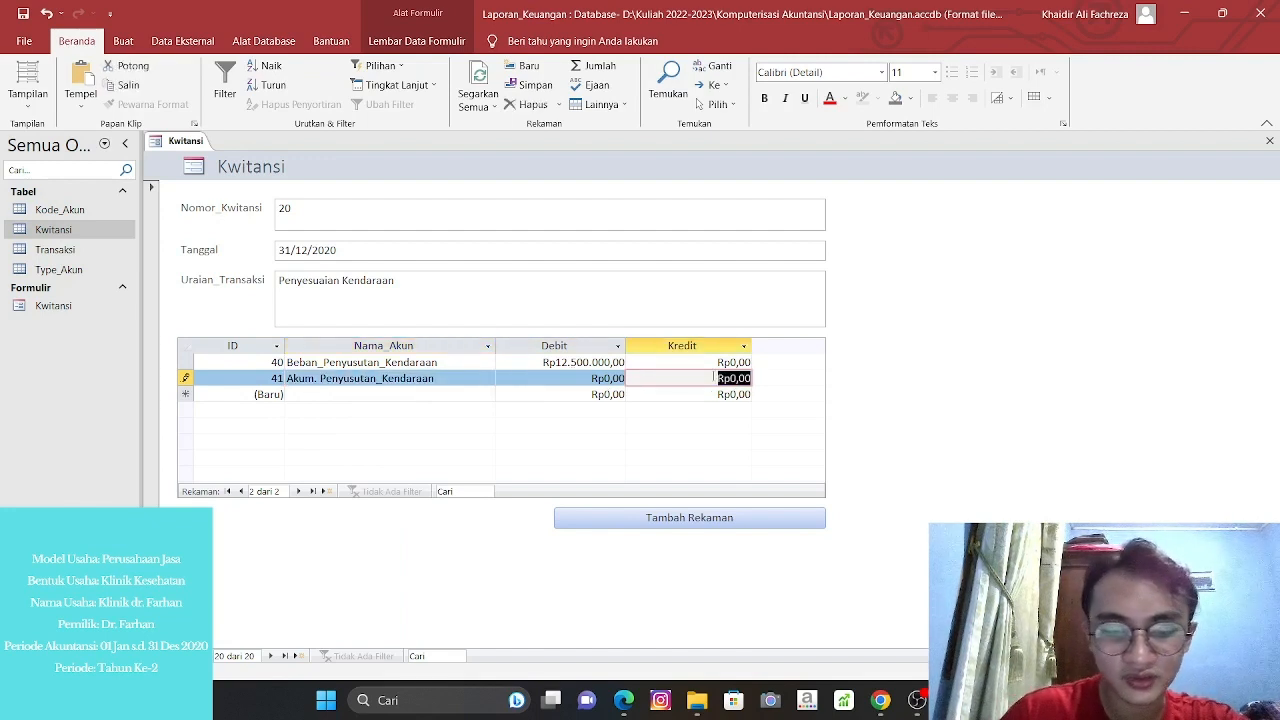
pyautogui.write('12500000')
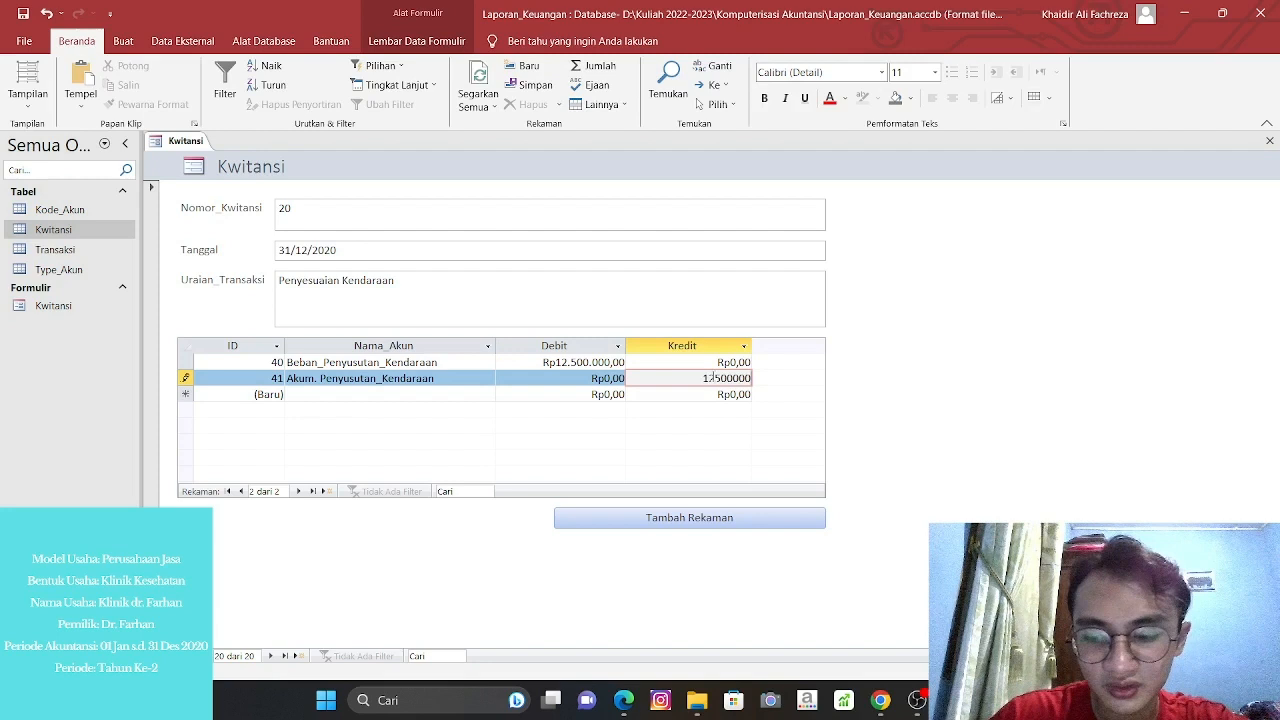
pyautogui.press('Tab')
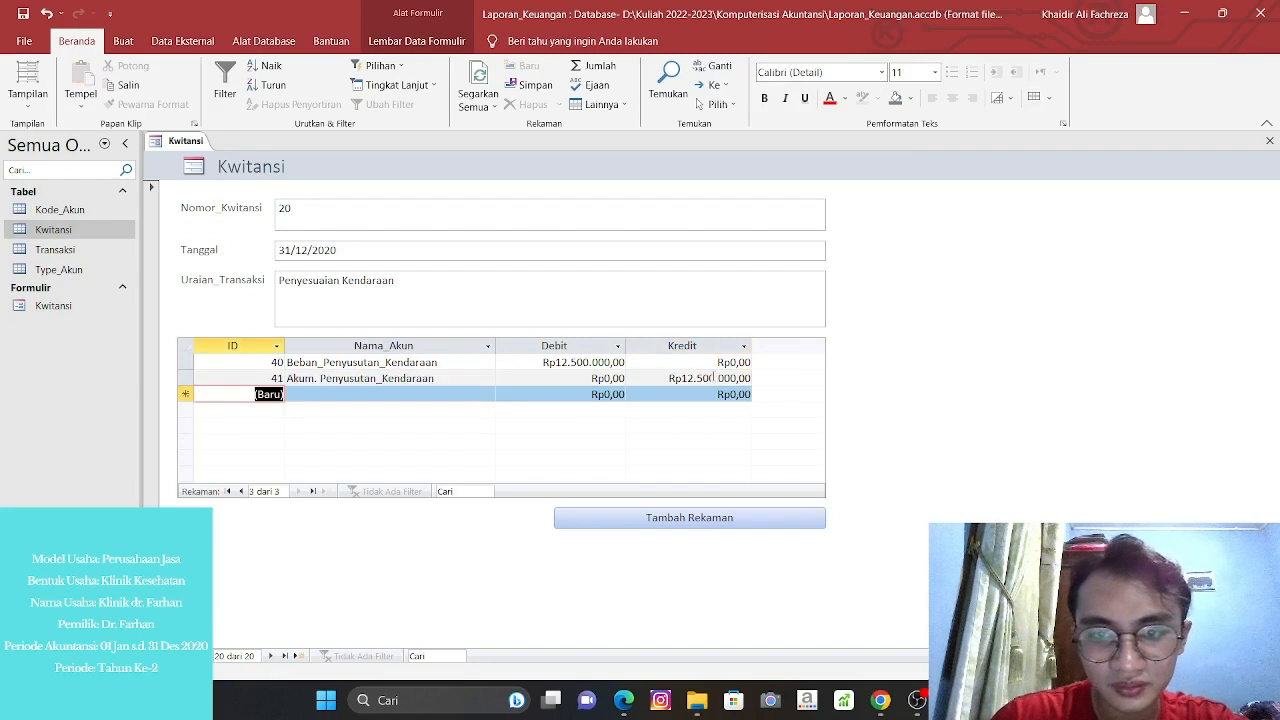
# Add a new receipt record with Nomor_Kwitansi 21 and the date 31 December 2020.
pyautogui.click(674, 517)
pyautogui.click(291, 206)
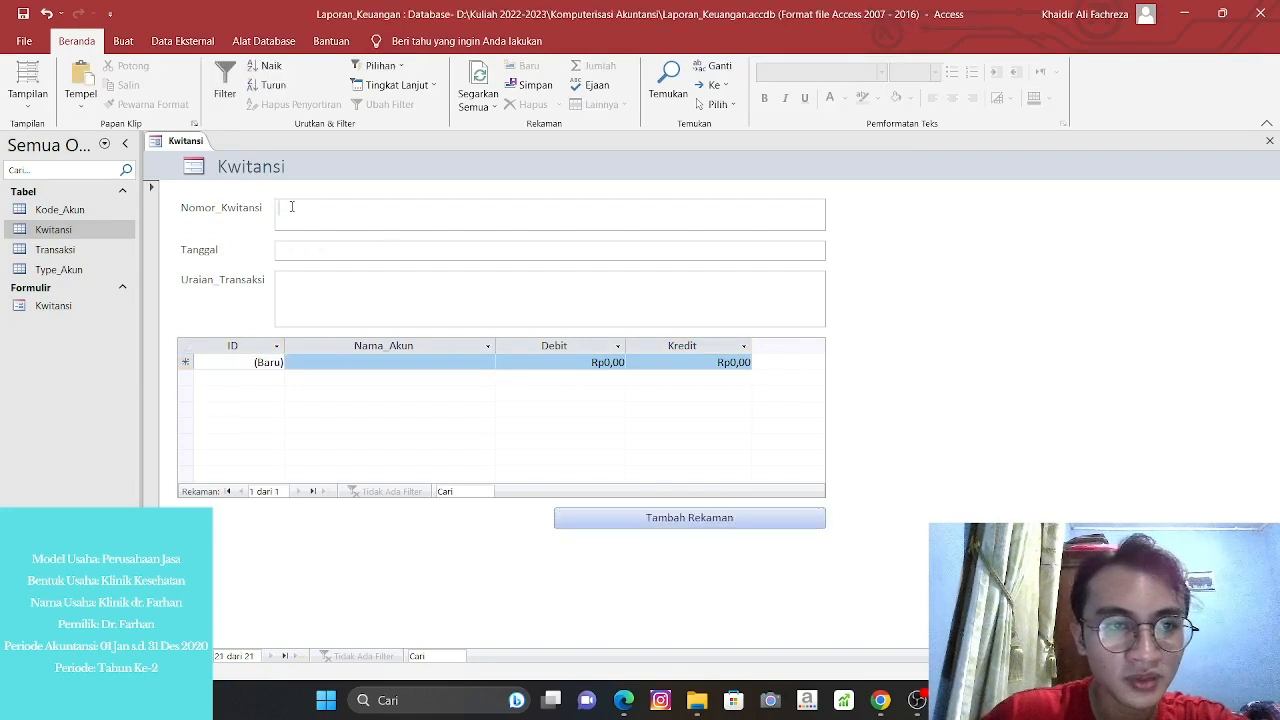
pyautogui.write('21')
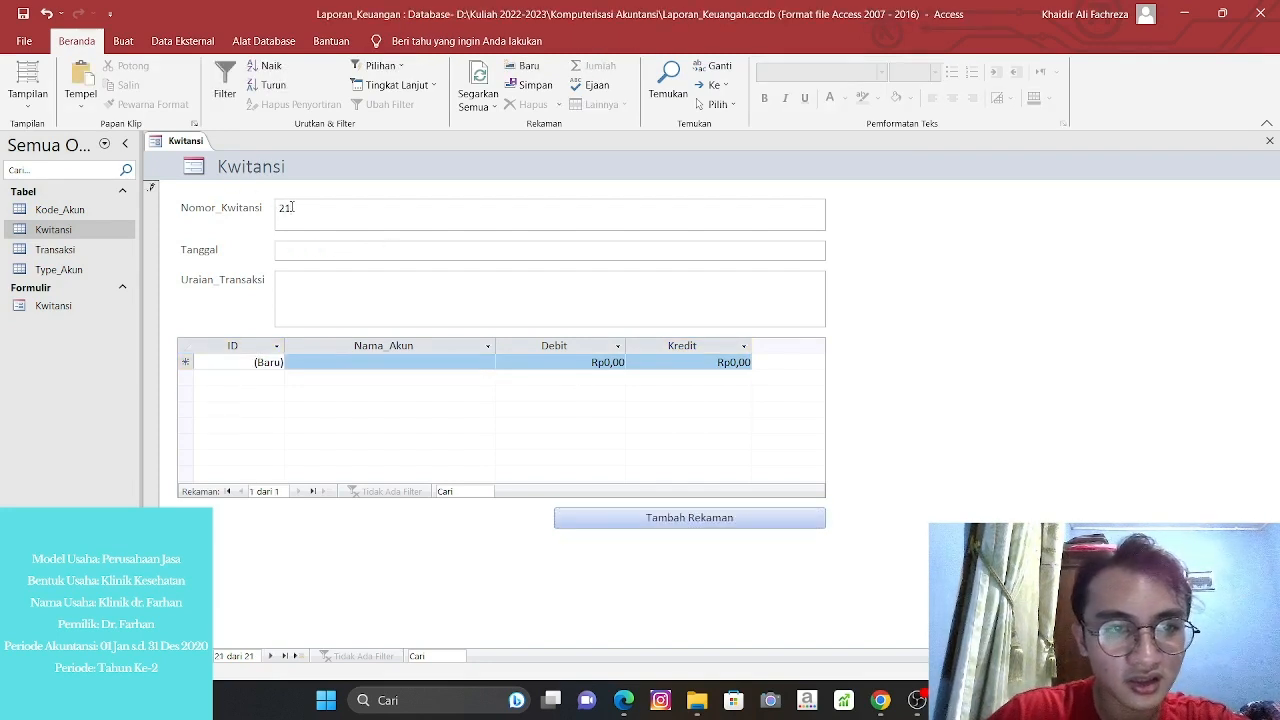
pyautogui.press('Tab')
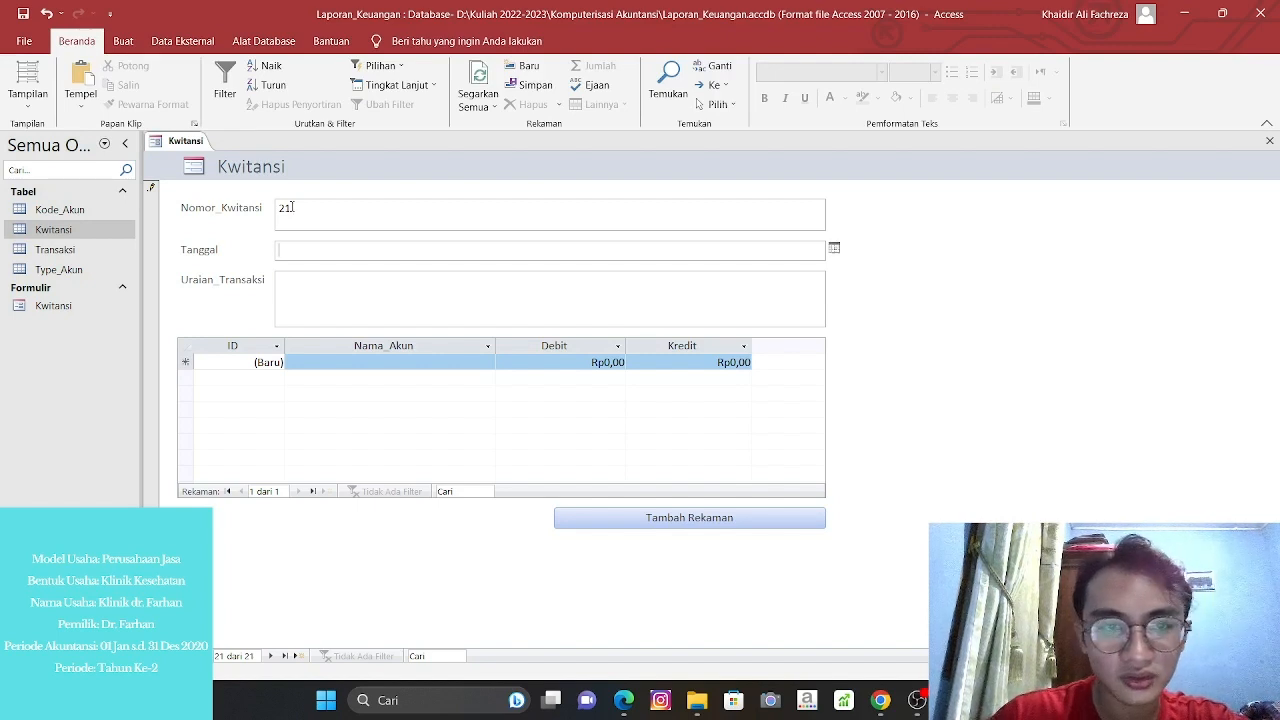
pyautogui.write('31')
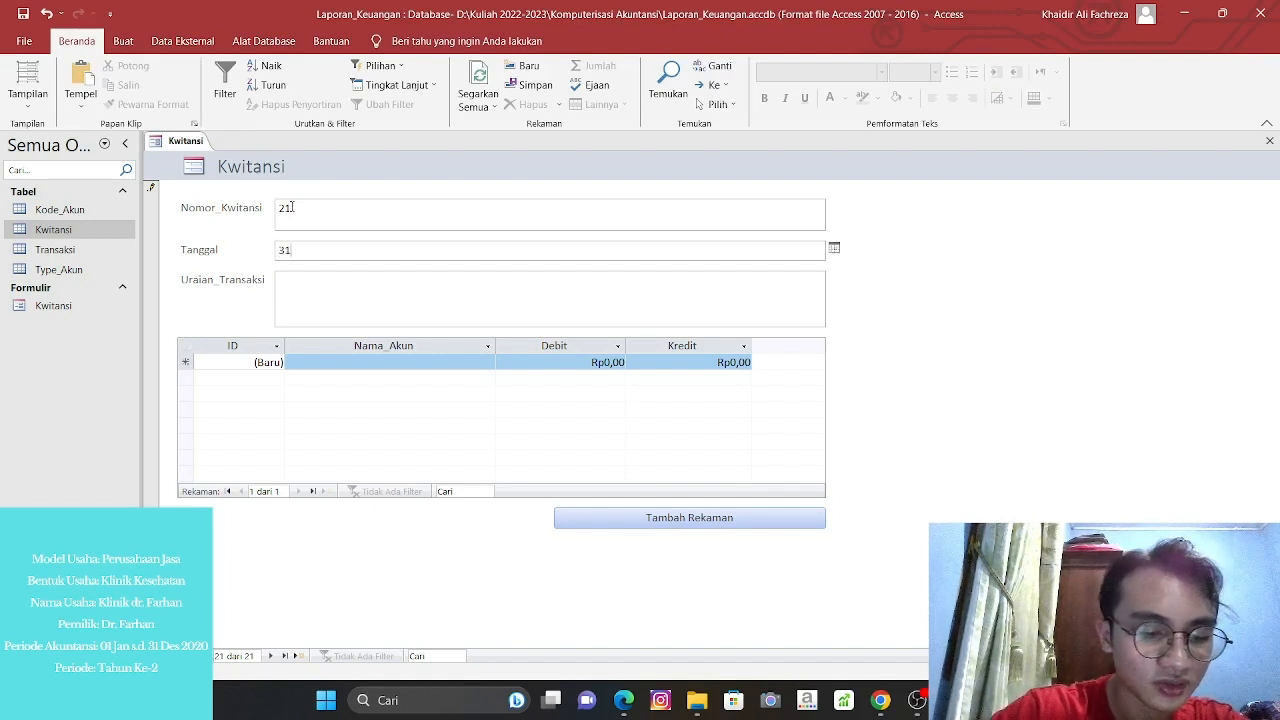
pyautogui.write(' des 2020')
pyautogui.press('Tab')
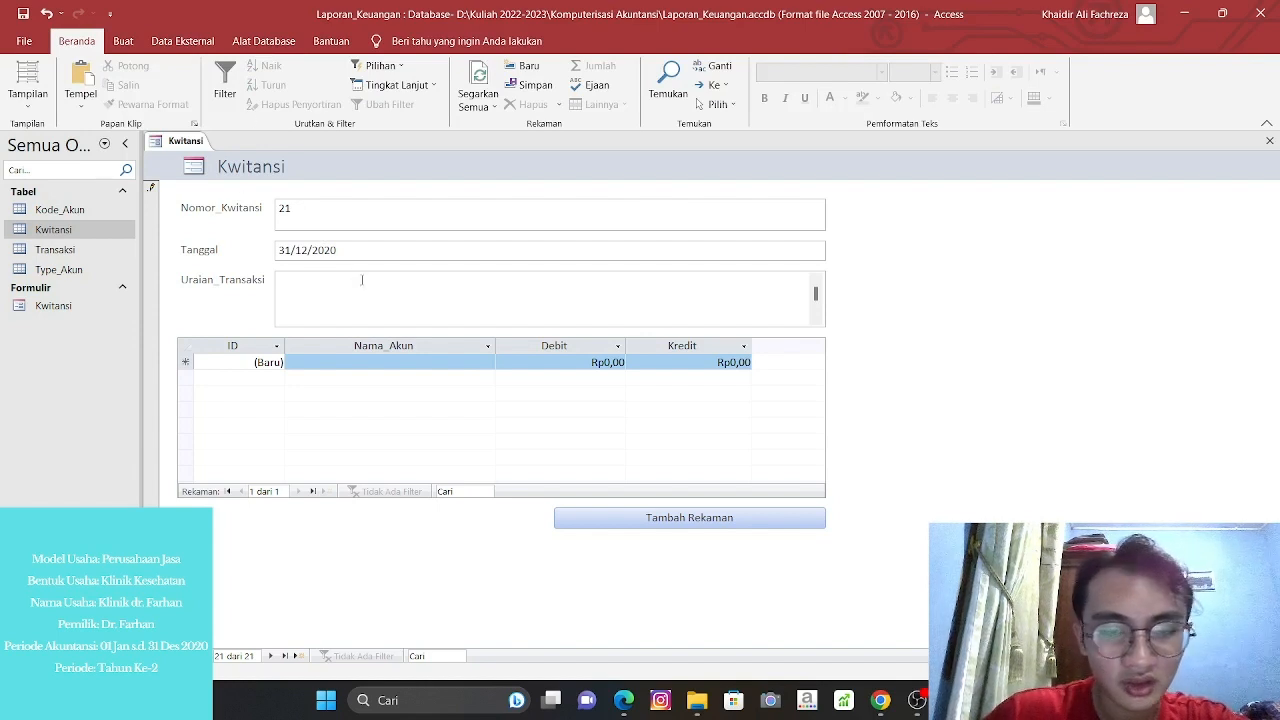
# Enter "Penyesuaian Gedung" as the transaction description of receipt 21.
pyautogui.write('Pe')
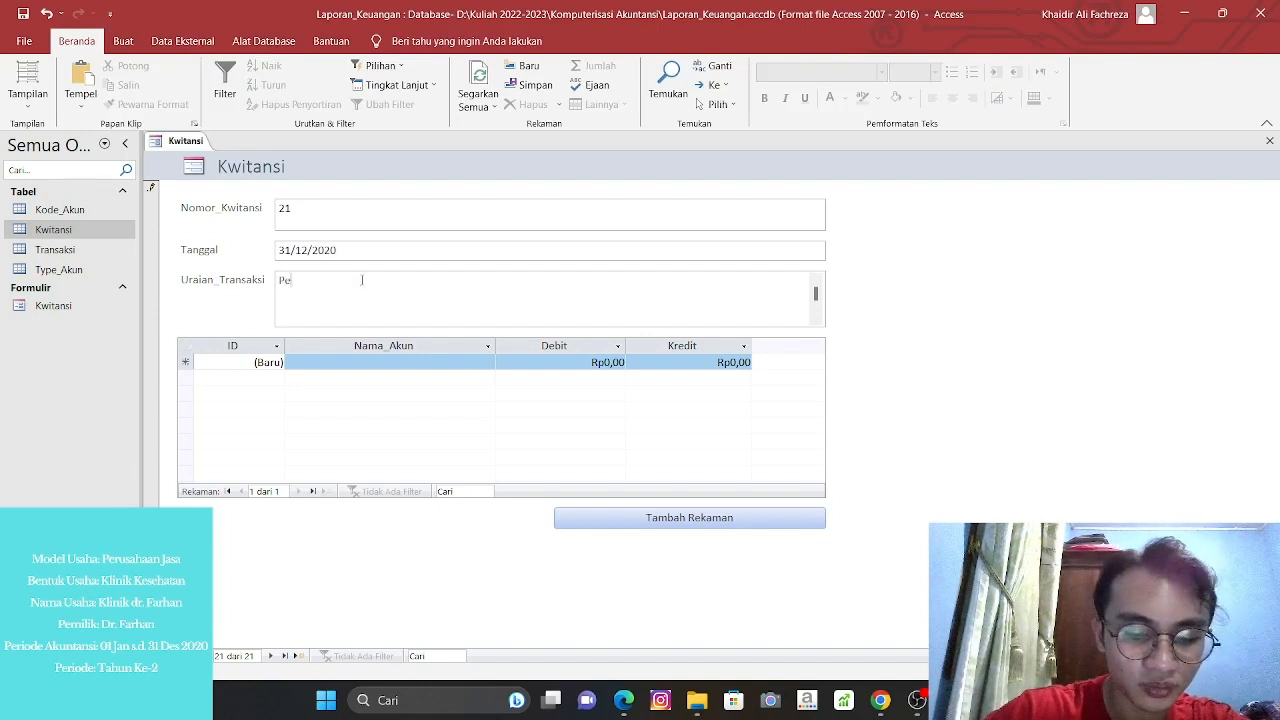
pyautogui.write('nyesuai')
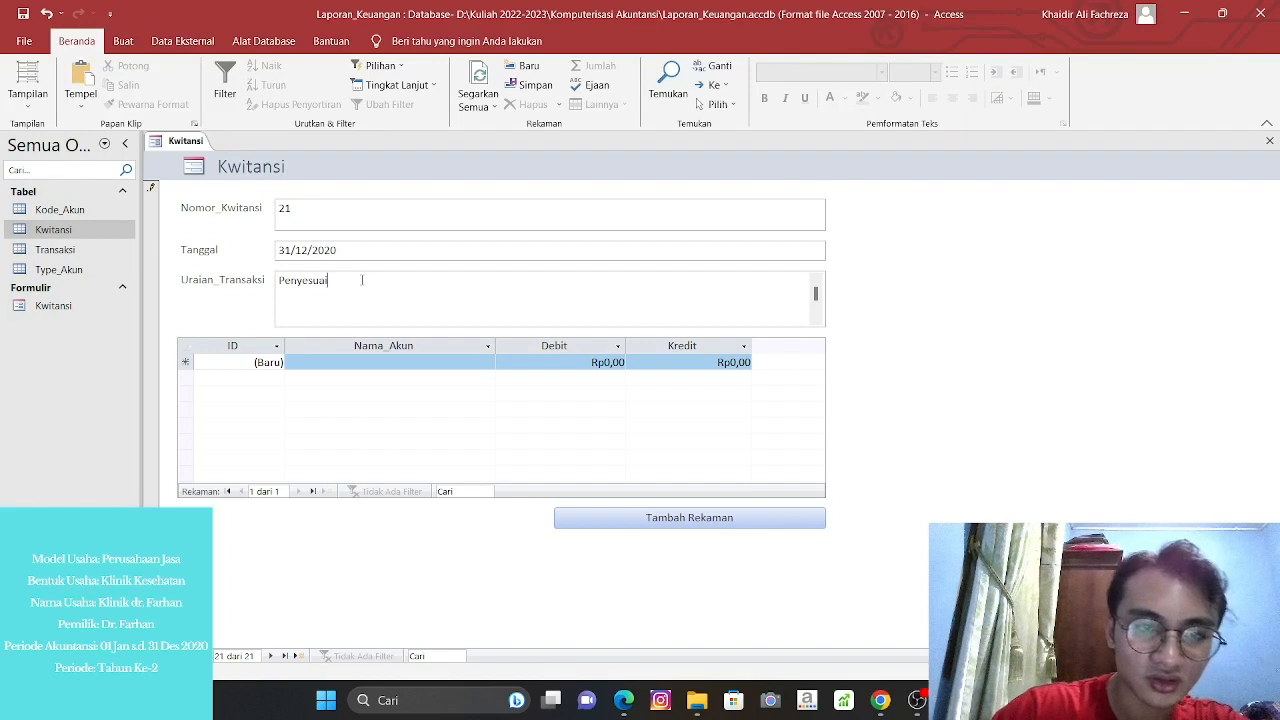
pyautogui.write('an')
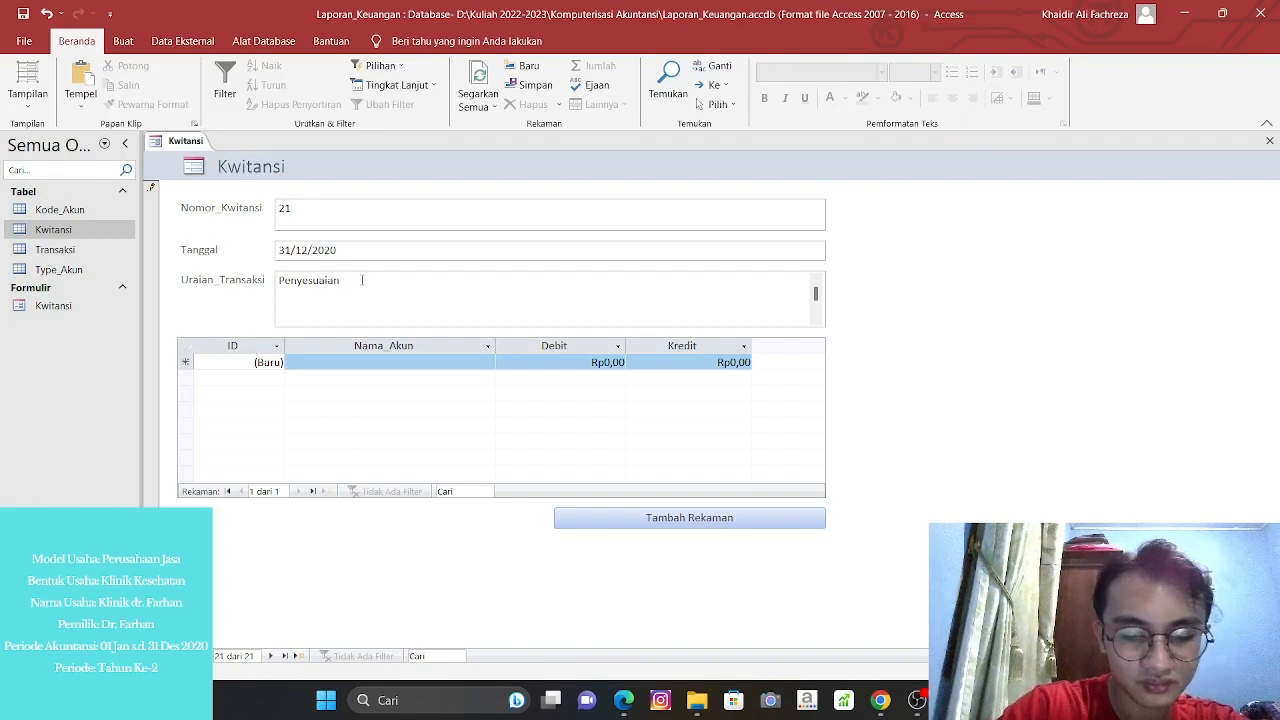
pyautogui.write(' Gedung')
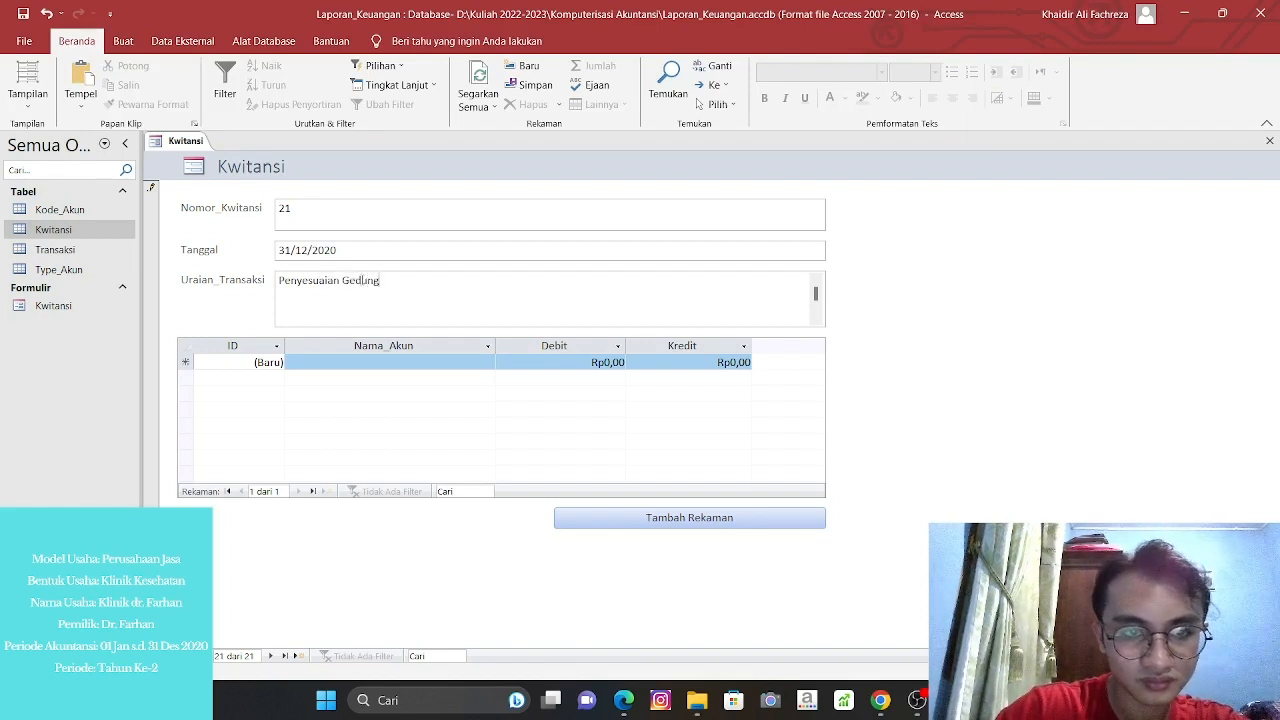
# Add a Beban_Penyusutan_Gedung line with a debit of Rp25.000.000 to the account details of receipt 21.
pyautogui.click(378, 369)
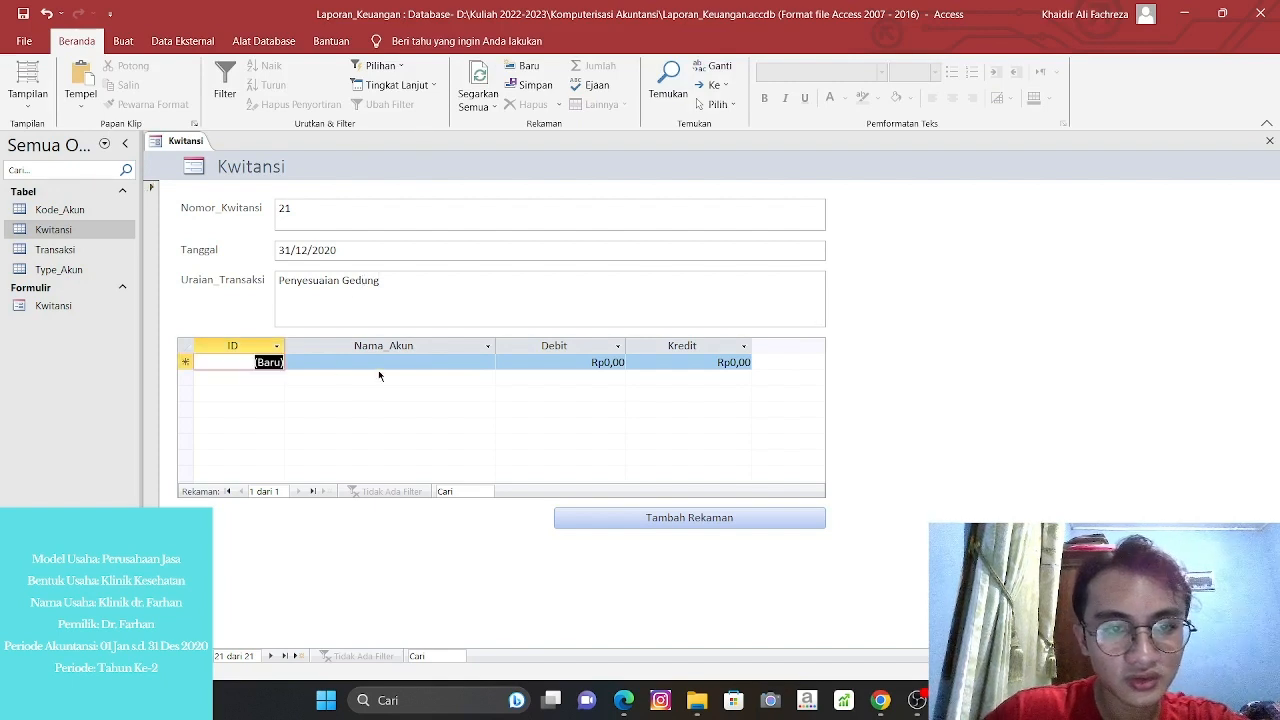
pyautogui.click(453, 362)
pyautogui.click(488, 363)
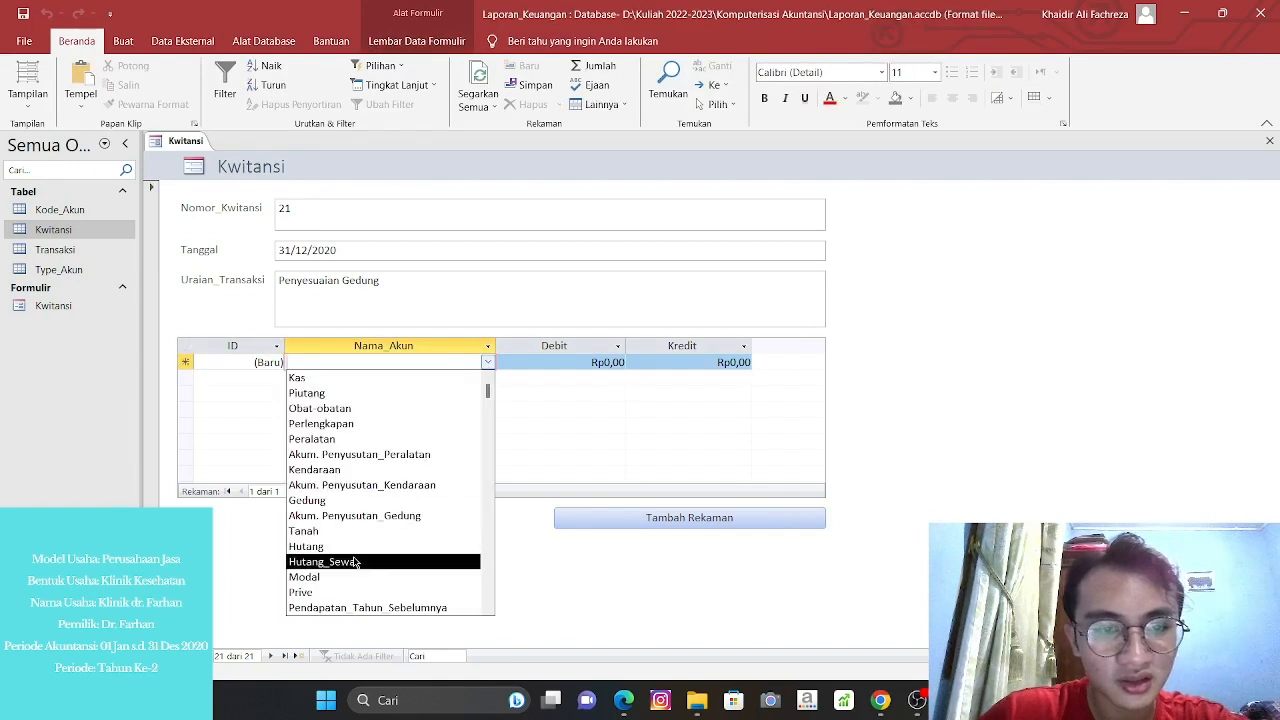
pyautogui.scroll(-3, 397, 525)
pyautogui.scroll(-1, 397, 525)
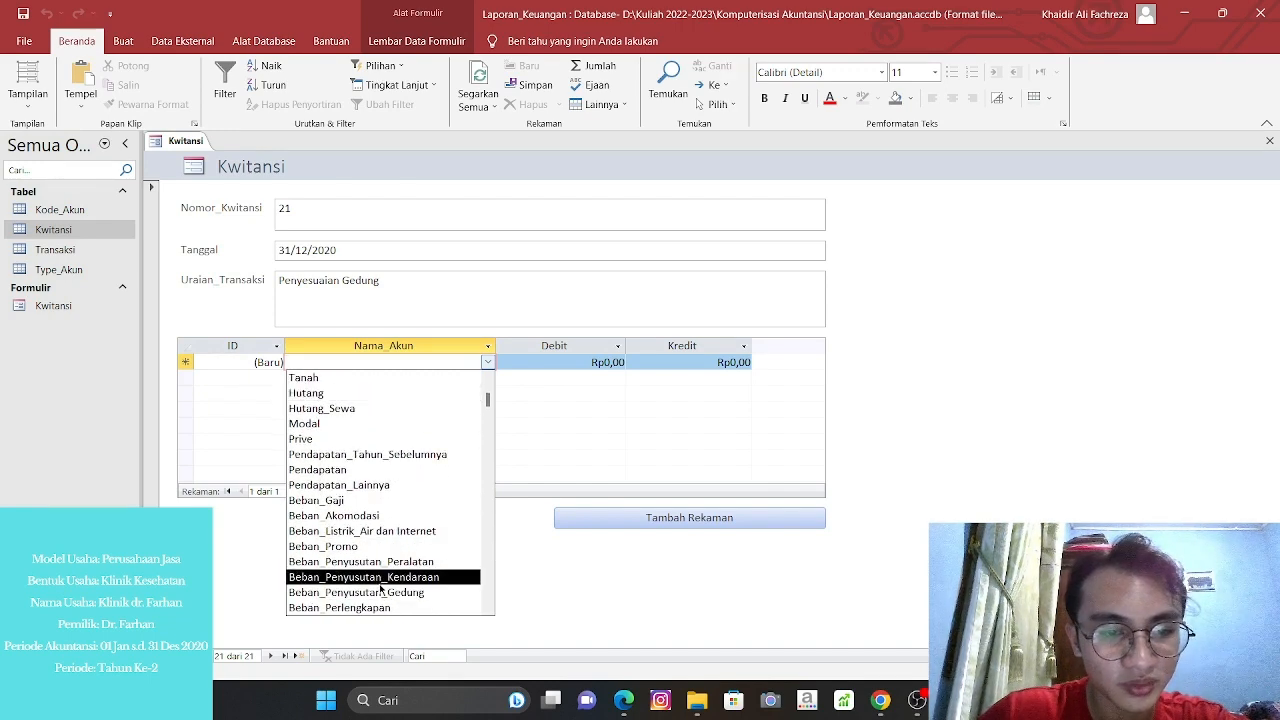
pyautogui.click(390, 588)
pyautogui.press('Tab')
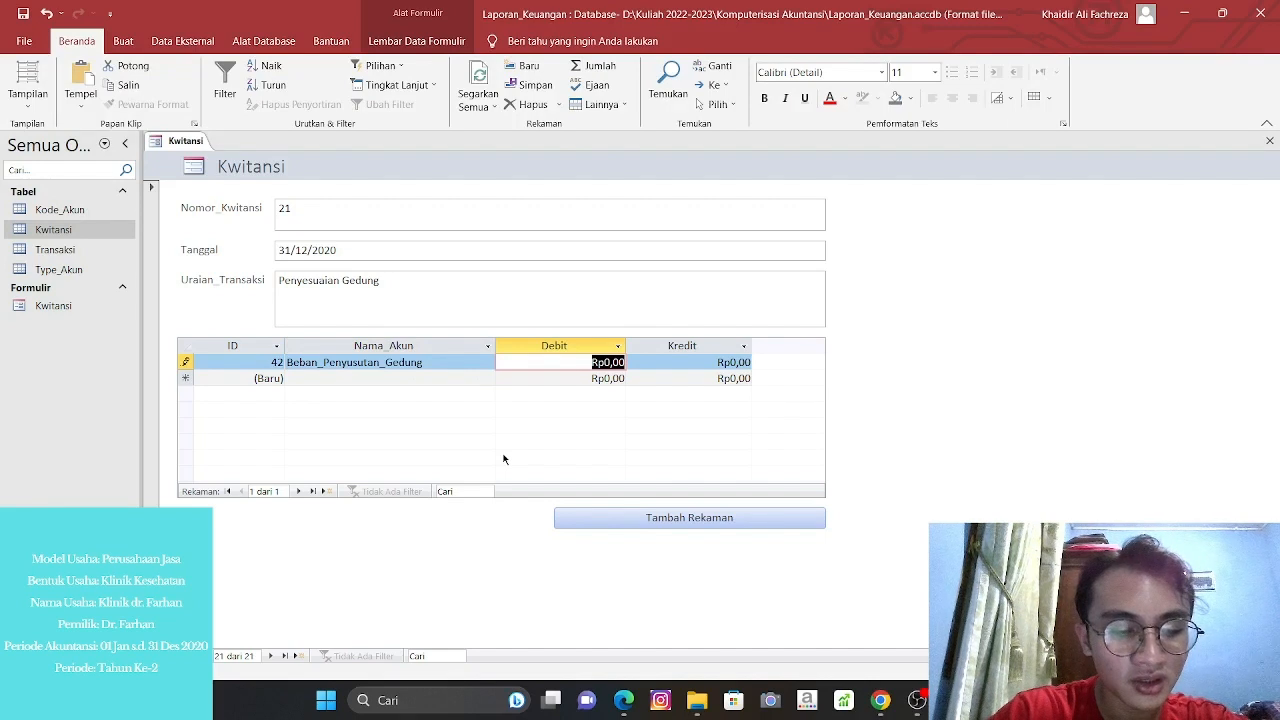
pyautogui.write('250')
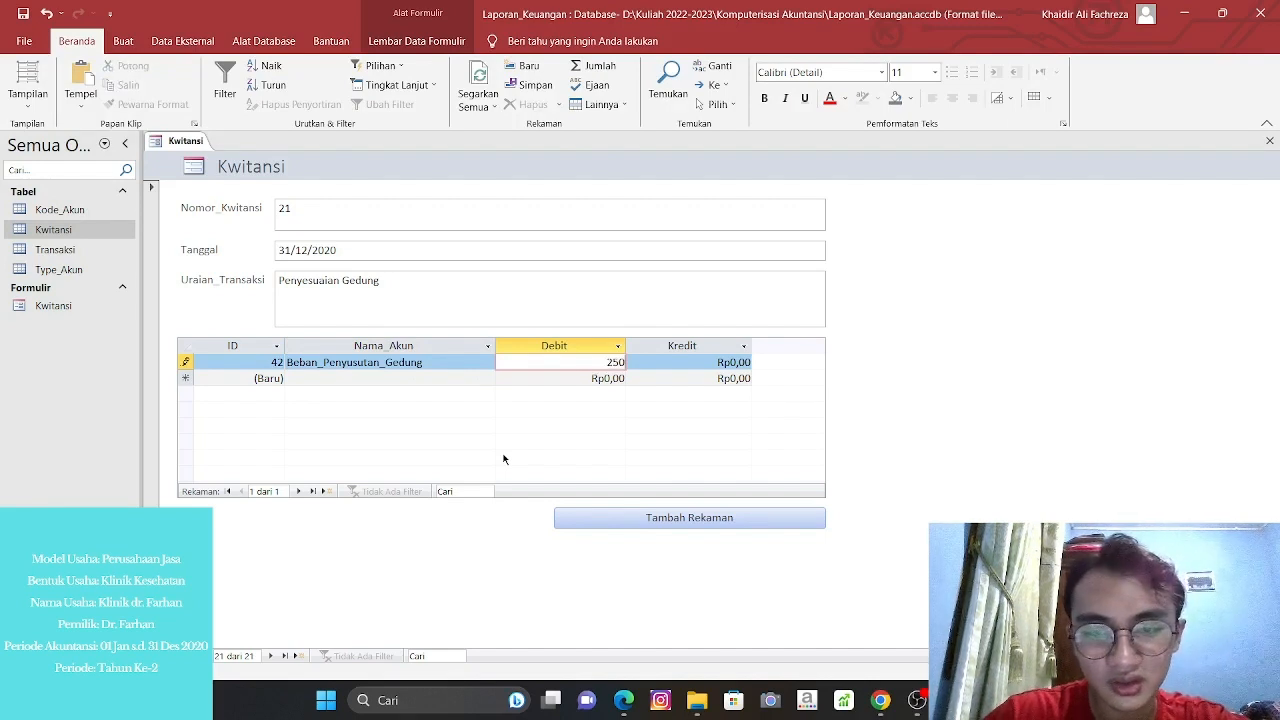
pyautogui.write('00000')
pyautogui.press('Tab')
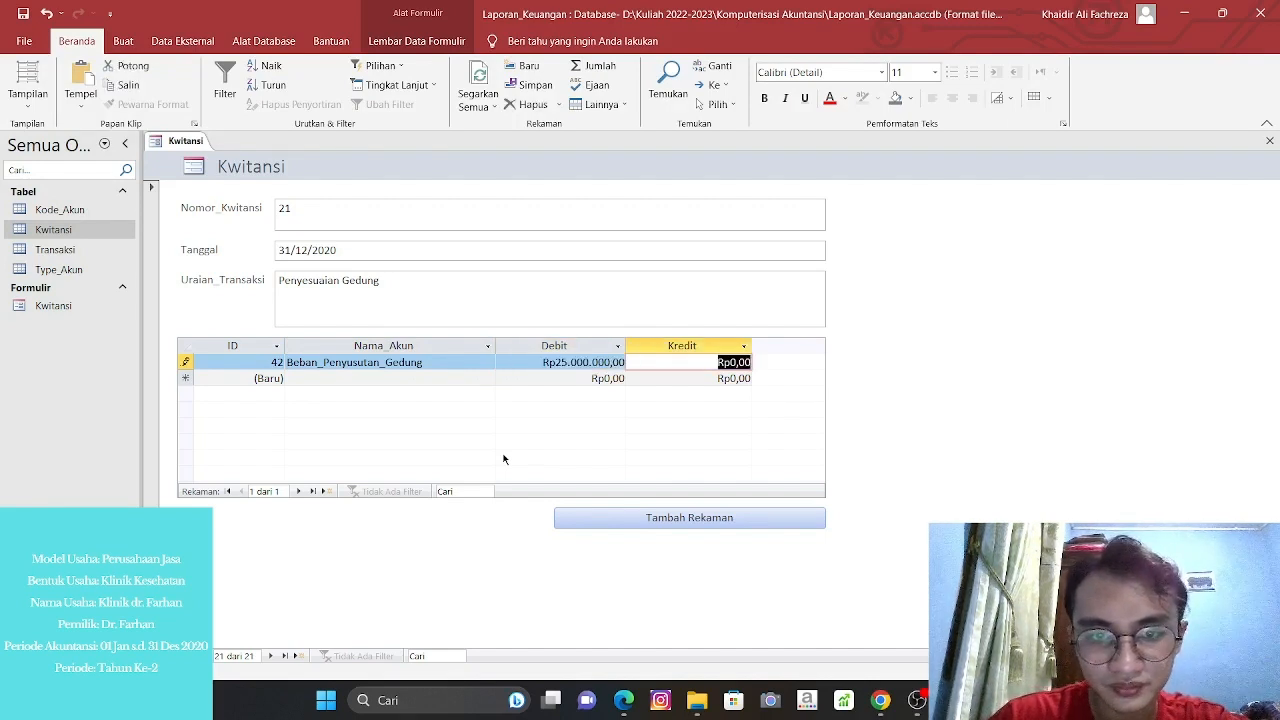
pyautogui.press('Tab')
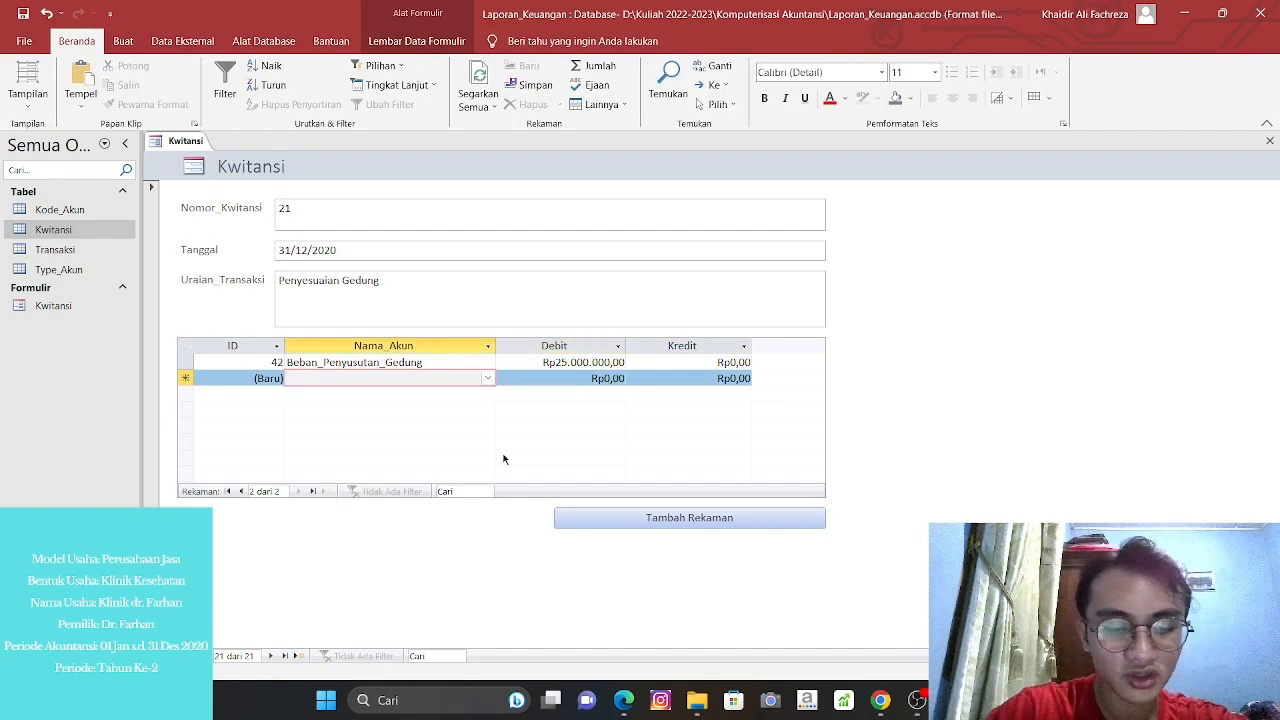
# Add an Akum. Penyusutan_Gedung line with a credit of Rp25.000.000 to the account details of receipt 21.
pyautogui.write('akum. Penyusutan_Peralatan')
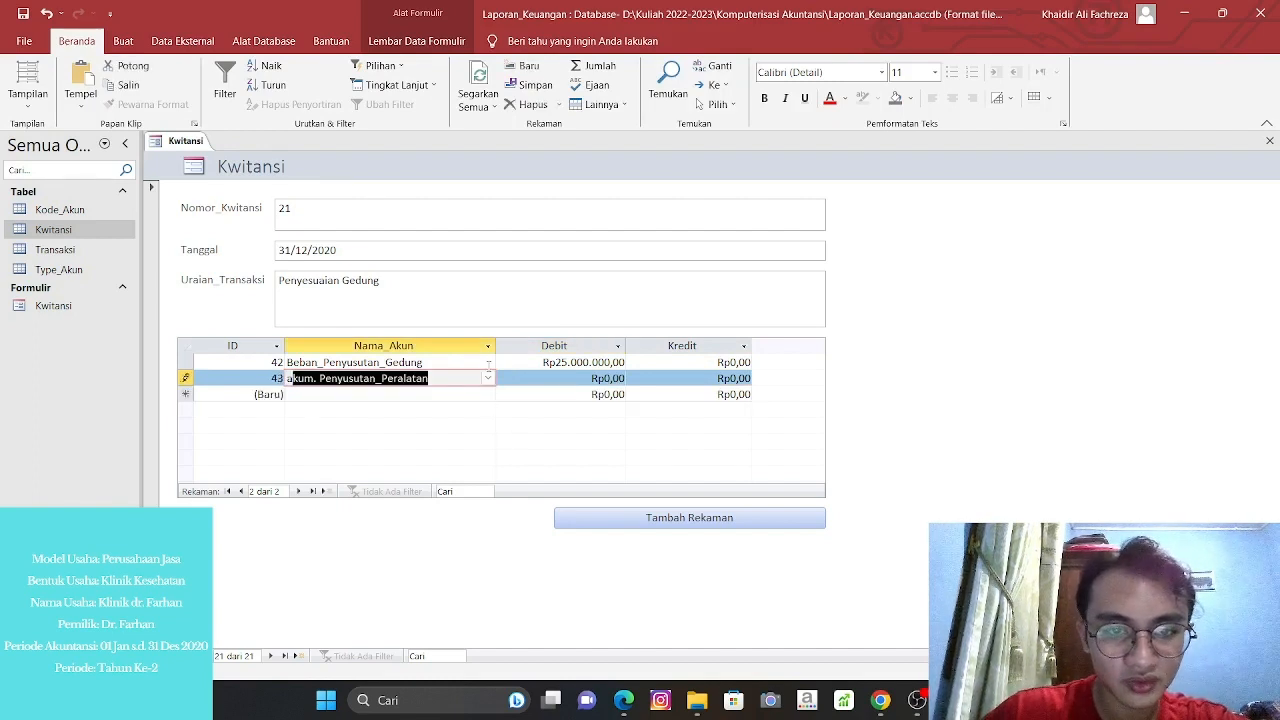
pyautogui.click(488, 377)
pyautogui.click(371, 451)
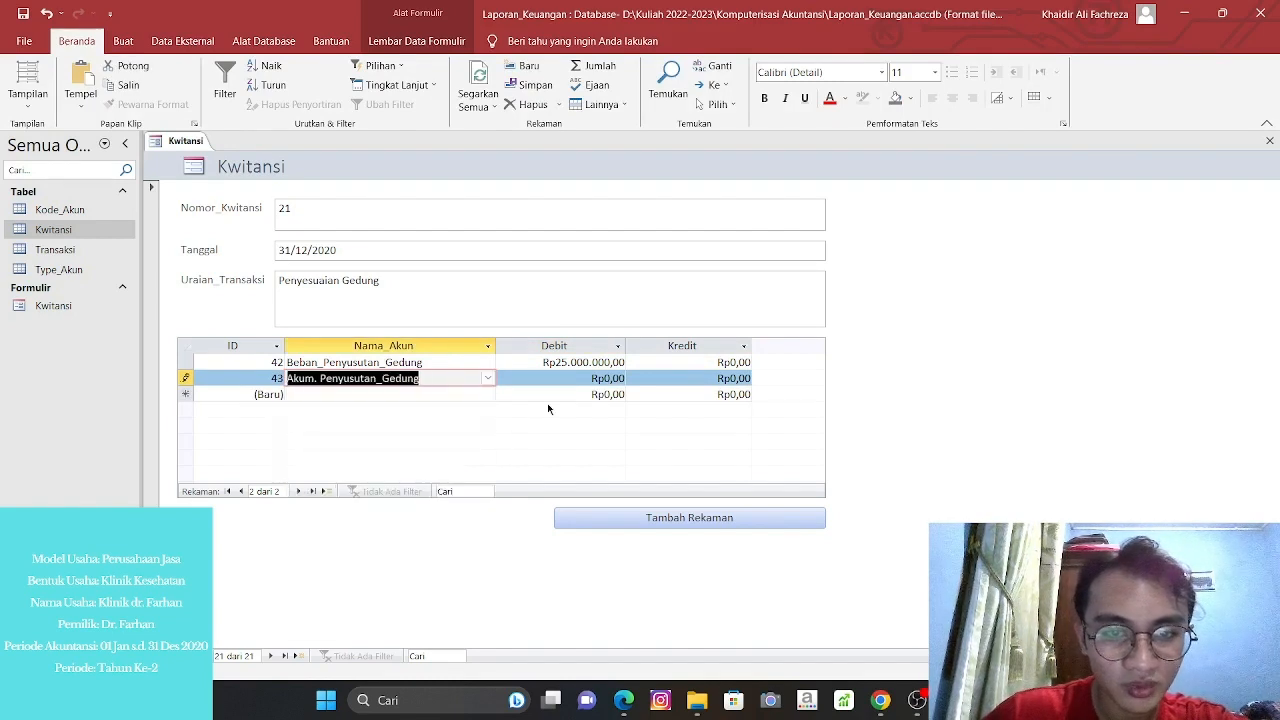
pyautogui.press('Tab')
pyautogui.press('Tab')
pyautogui.write('2')
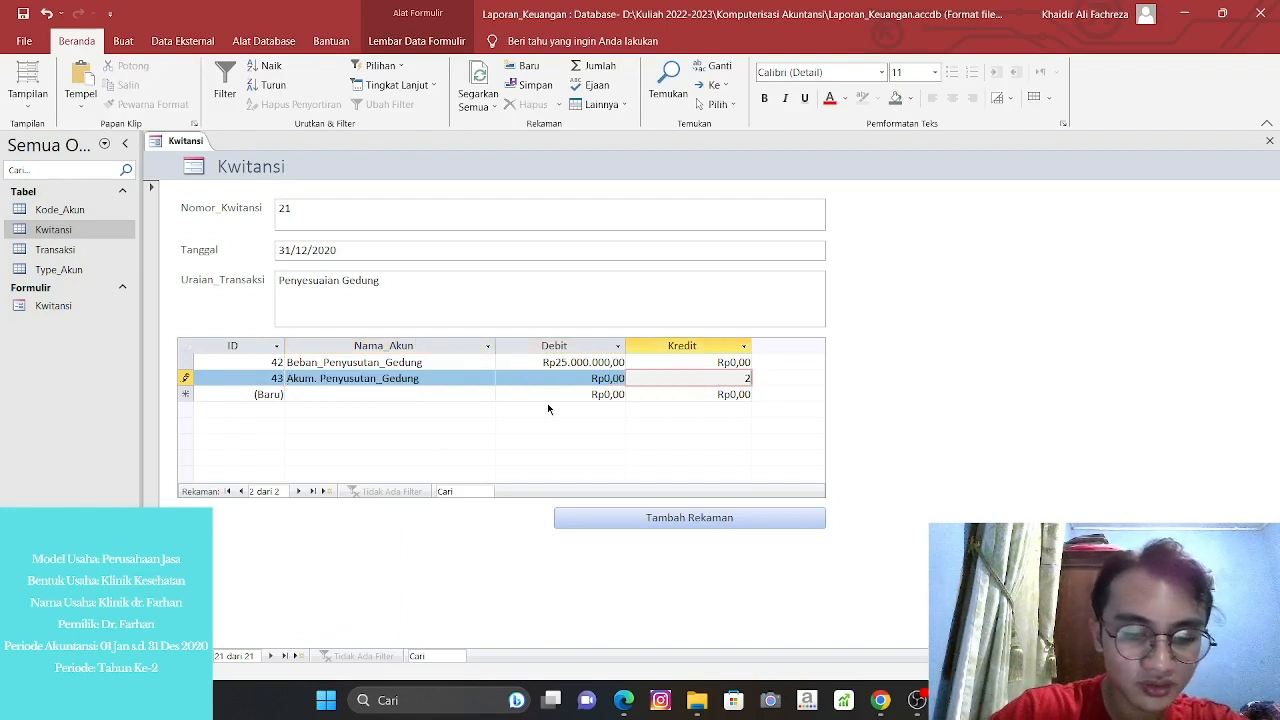
pyautogui.write('50000000')
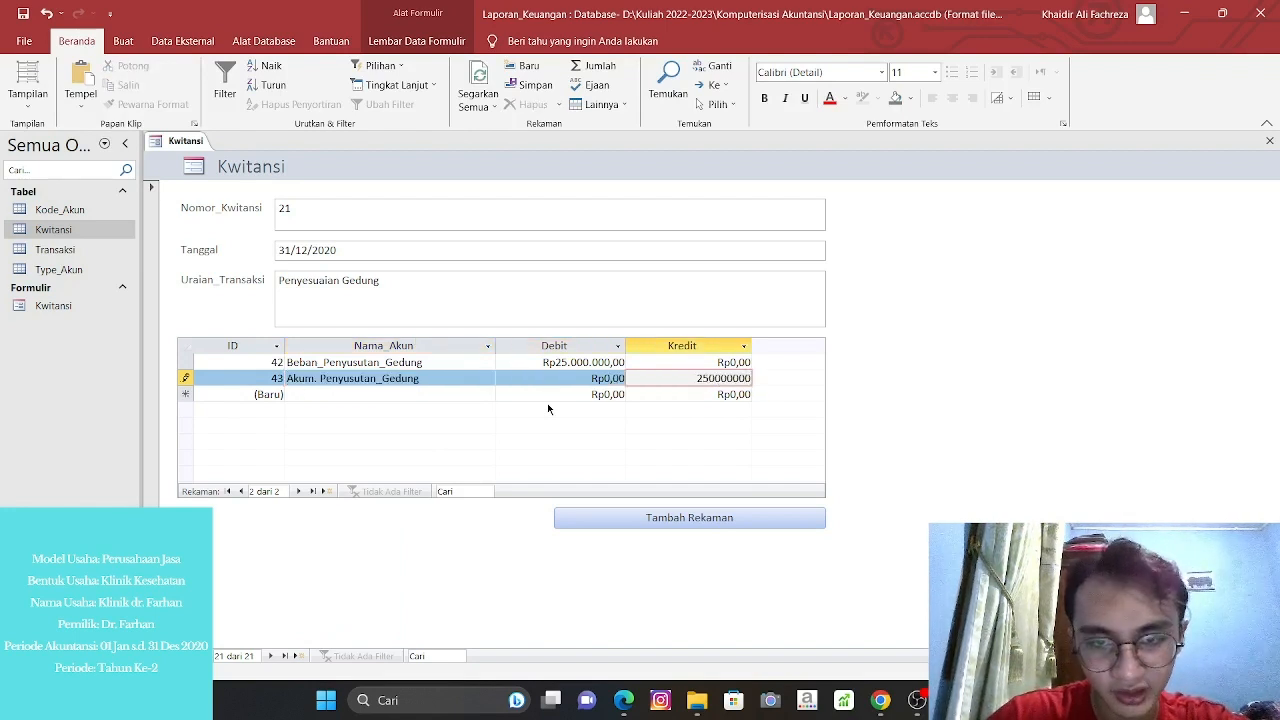
pyautogui.press('Return')
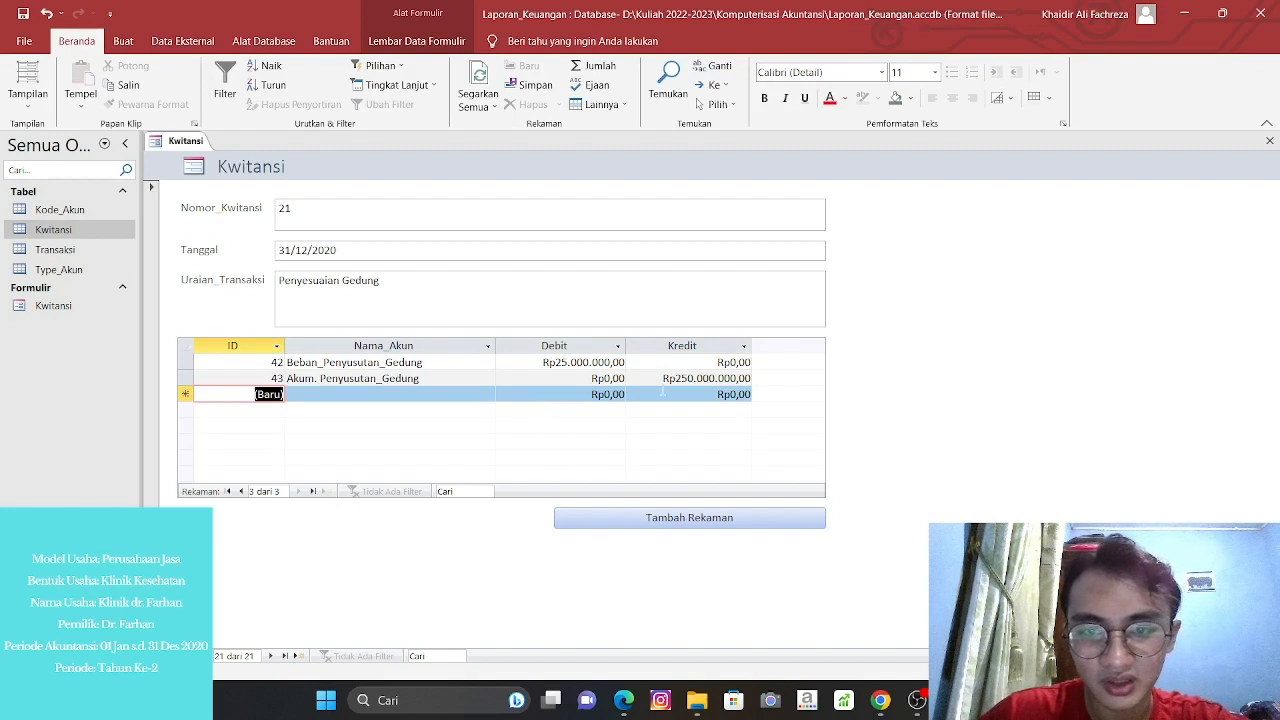
pyautogui.click(709, 379)
pyautogui.press('BackSpace')
pyautogui.press('Return')
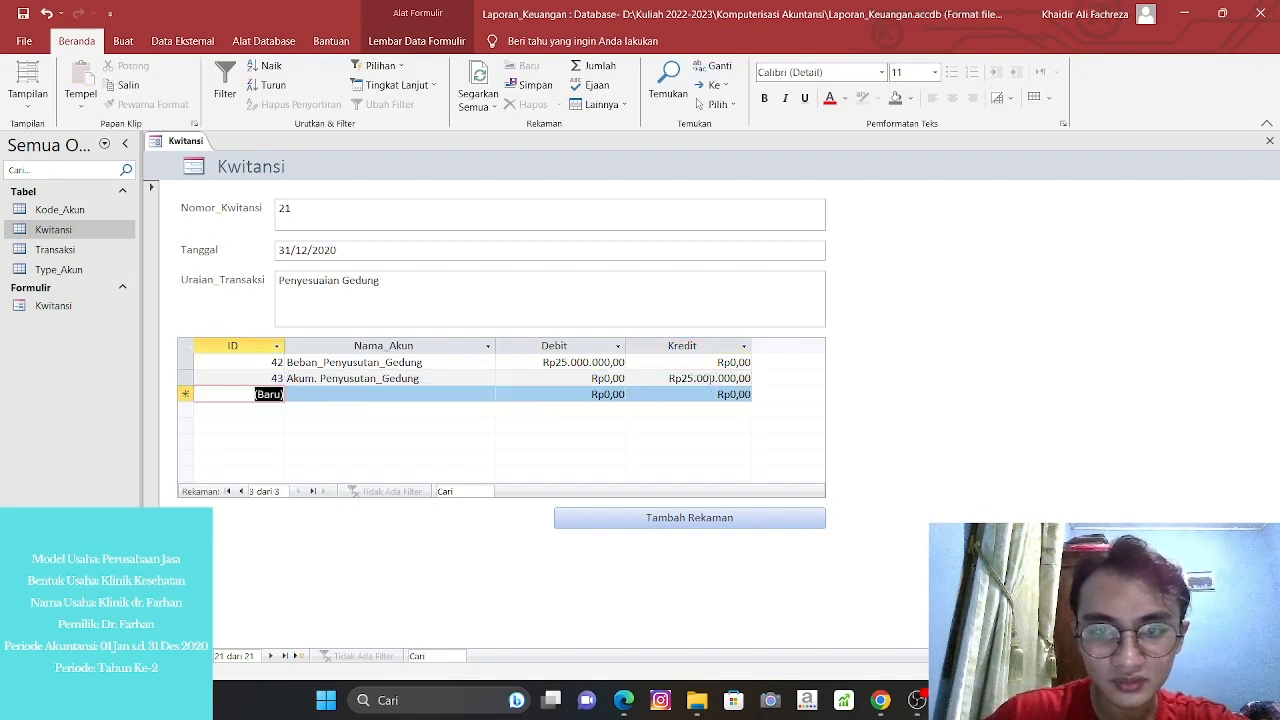
# Finish receipt 21 and close the Kwitansi form, and open the Kwitansi table.
pyautogui.click(711, 522)
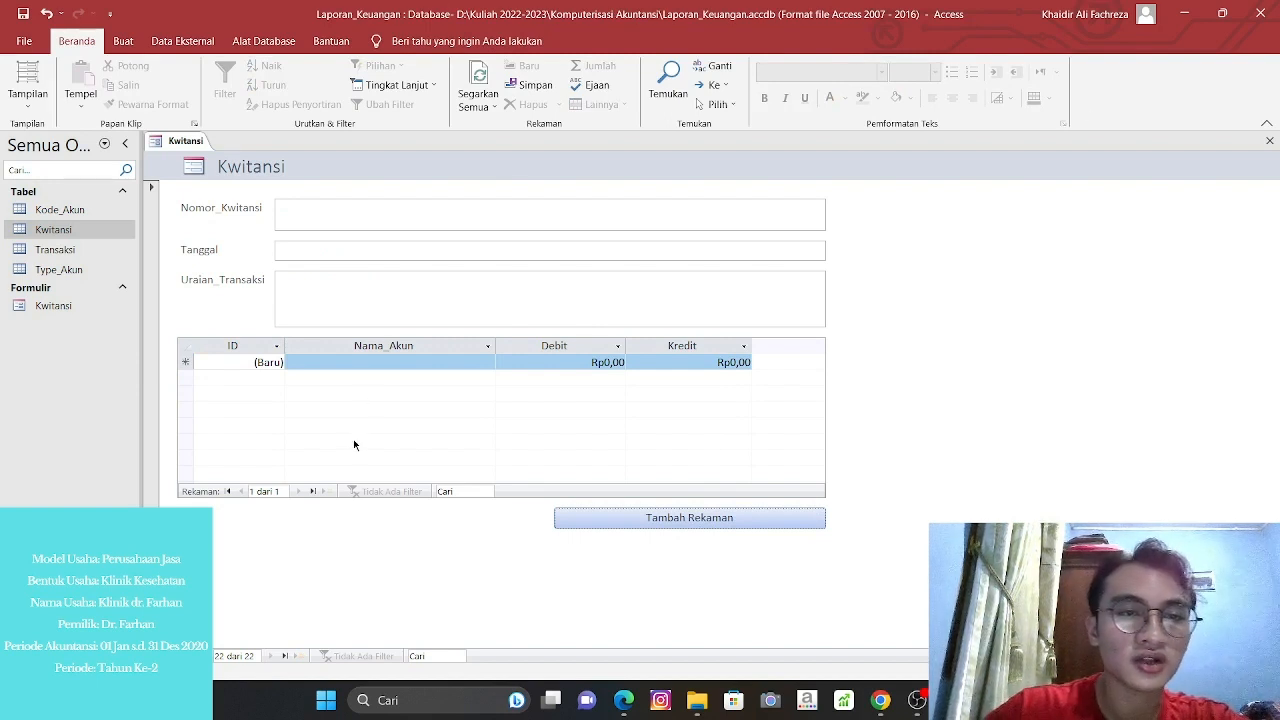
pyautogui.click(1269, 141)
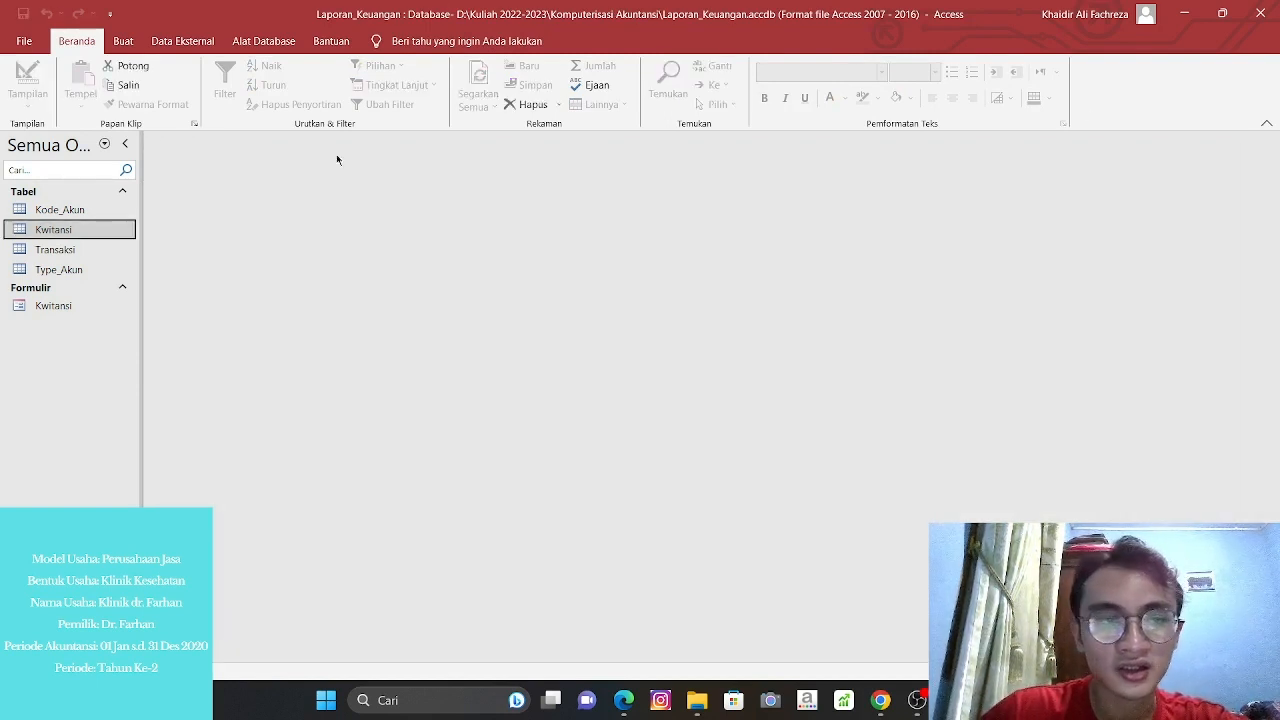
pyautogui.doubleClick(80, 229)
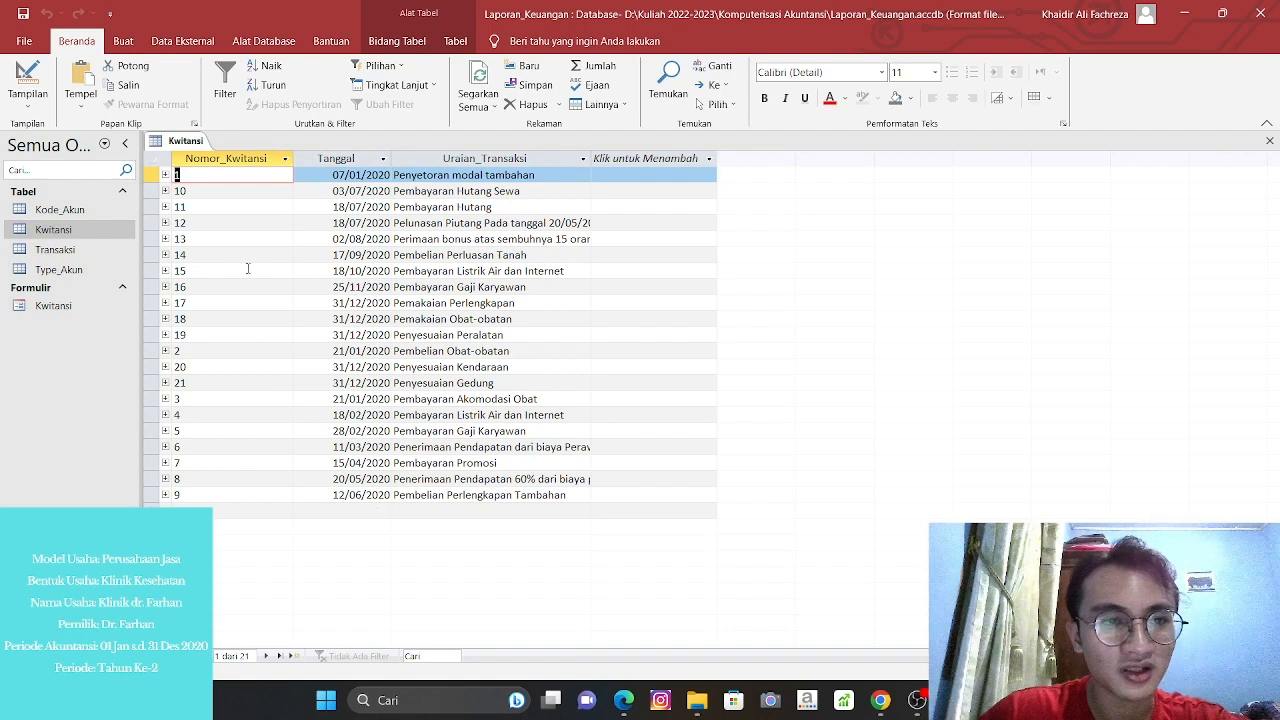
# Examine the account lines of receipts 1 and 18 in the Kwitansi table, collapsing each one again.
pyautogui.click(243, 206)
pyautogui.click(178, 190)
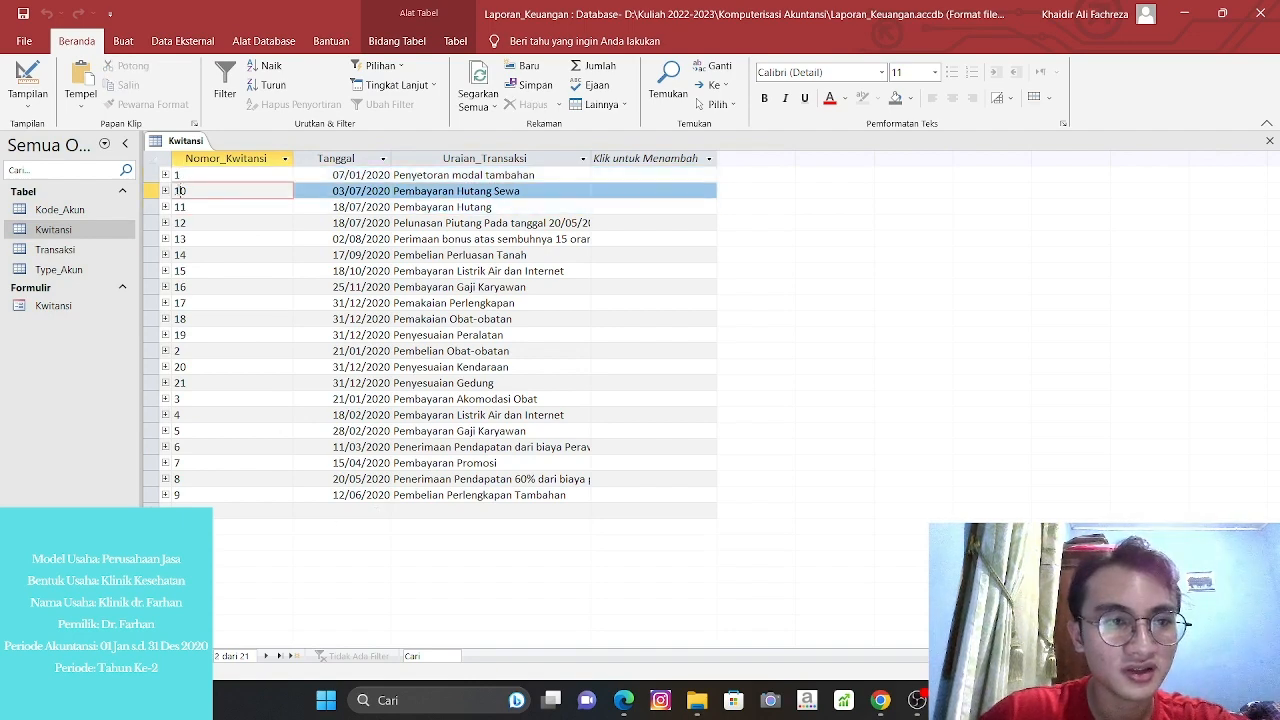
pyautogui.click(165, 175)
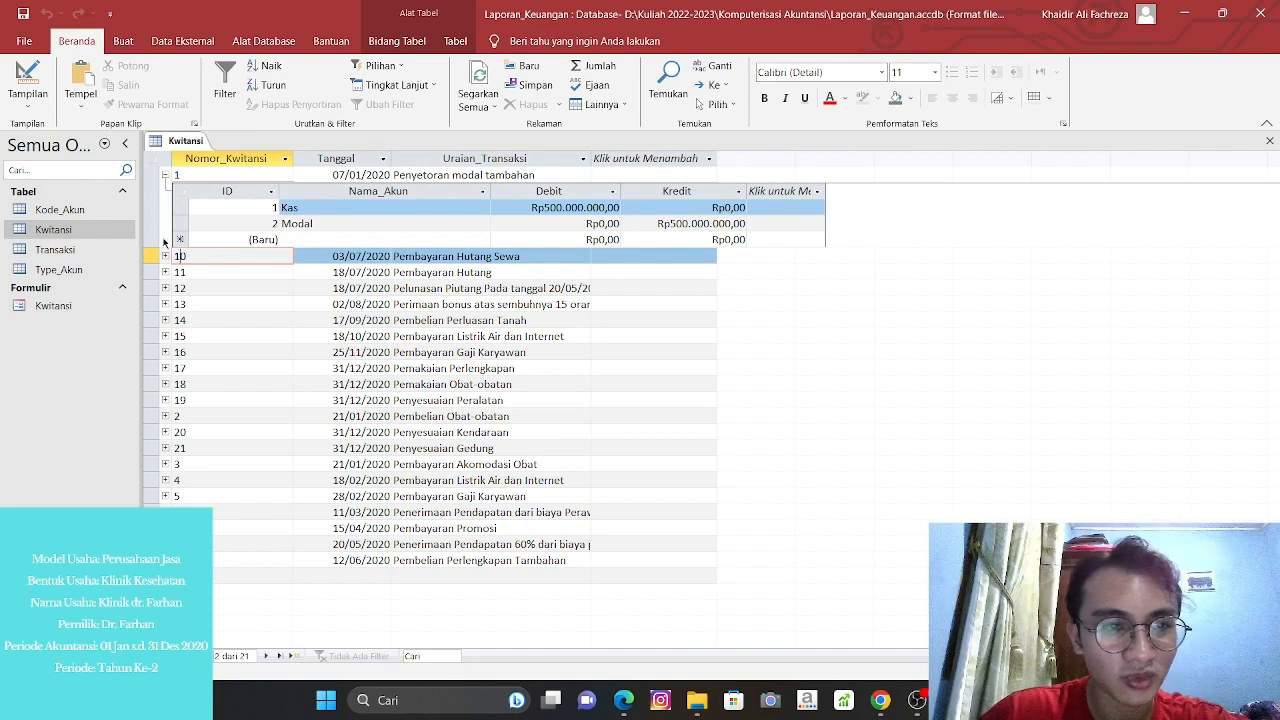
pyautogui.click(165, 176)
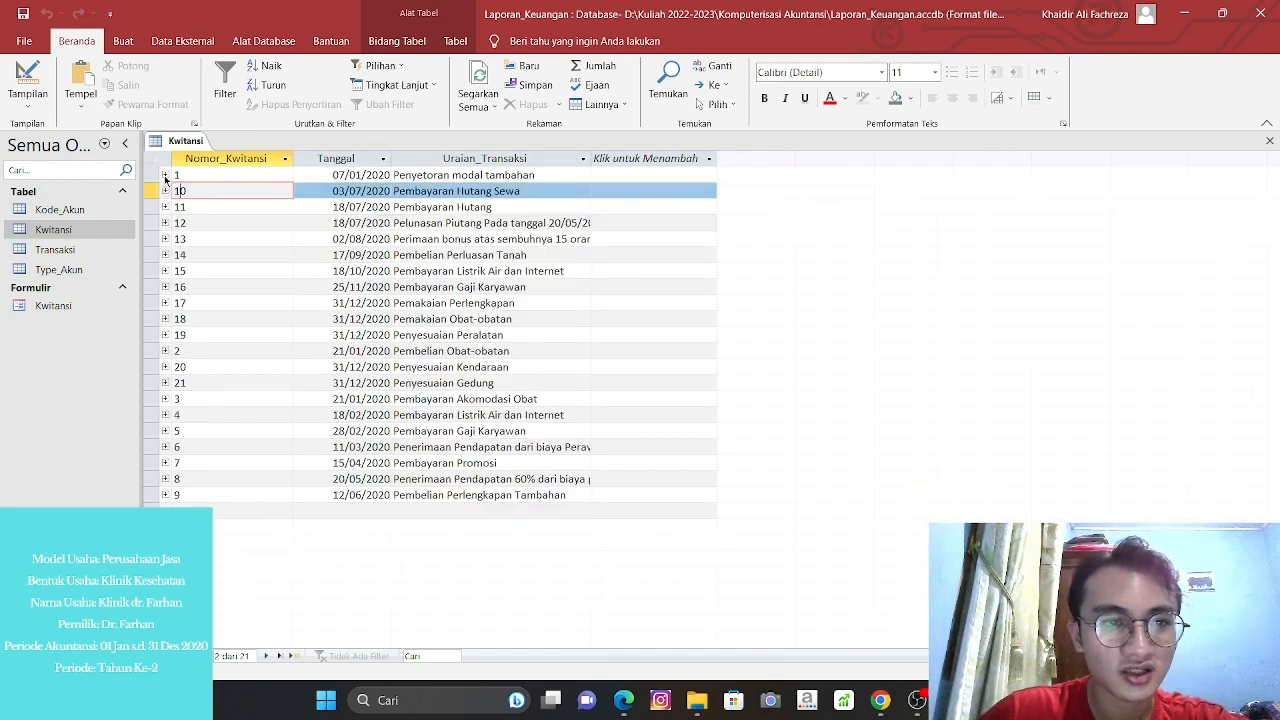
pyautogui.click(165, 319)
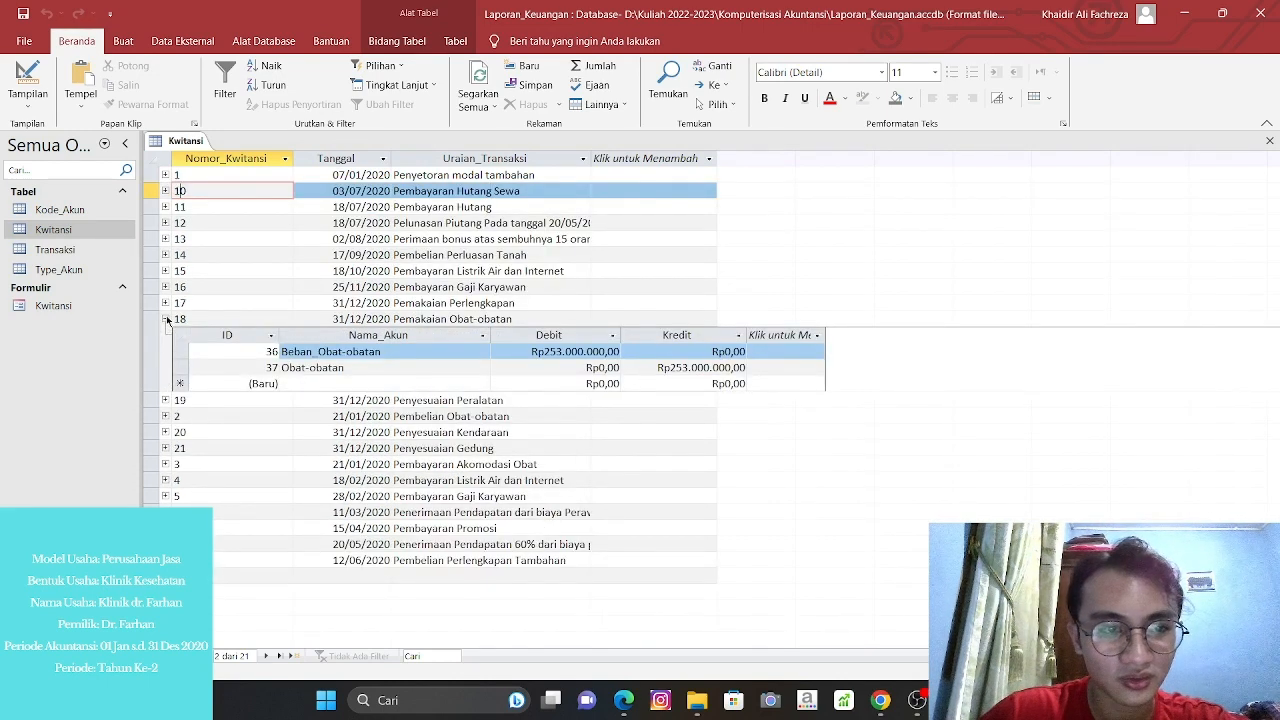
pyautogui.click(165, 319)
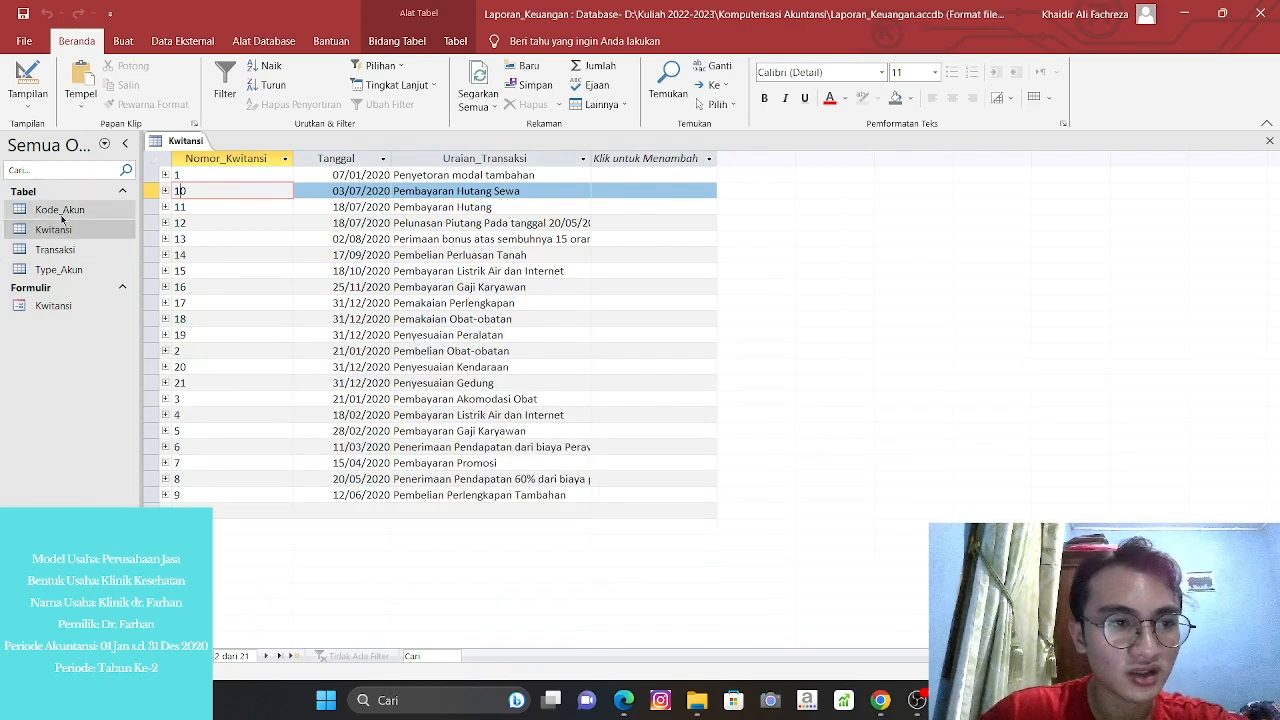
# Review the debit and credit lines of all receipts in the Transaksi table, and close both open tables.
pyautogui.click(57, 251)
pyautogui.doubleClick(57, 251)
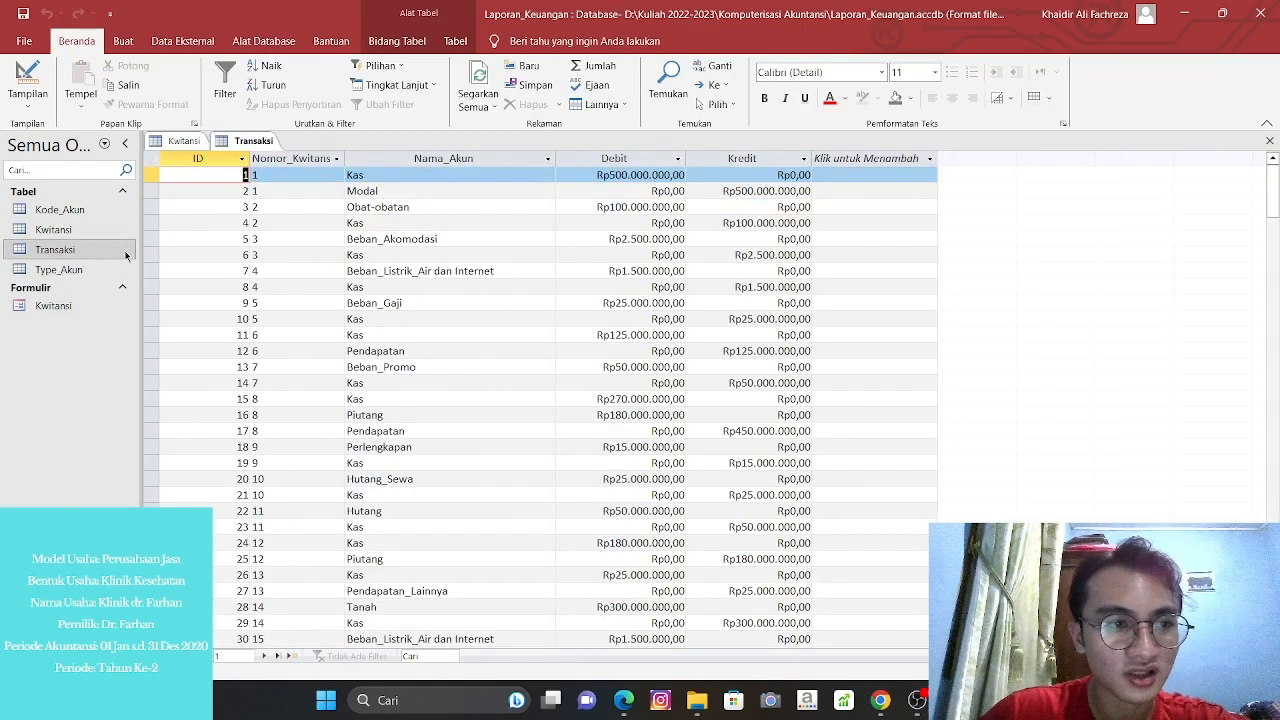
pyautogui.scroll(-5, 413, 312)
pyautogui.scroll(-9, 414, 312)
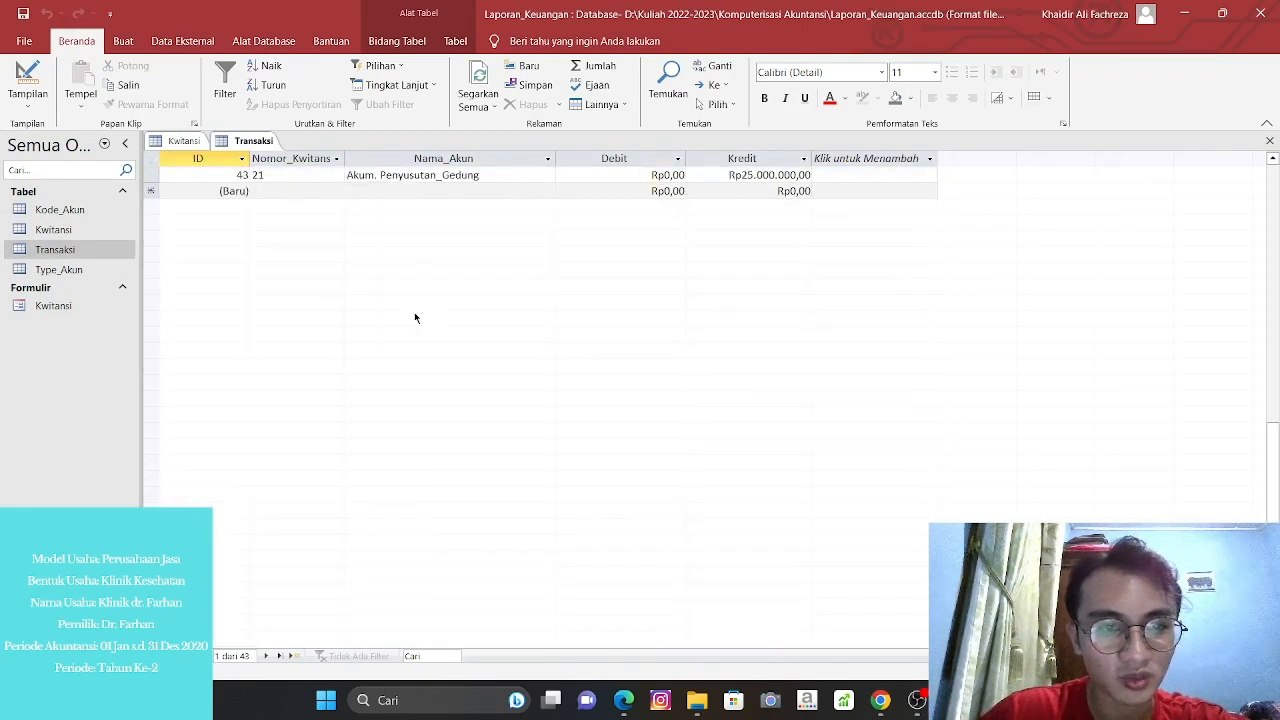
pyautogui.scroll(10, 414, 312)
pyautogui.scroll(4, 414, 312)
pyautogui.scroll(-6, 414, 312)
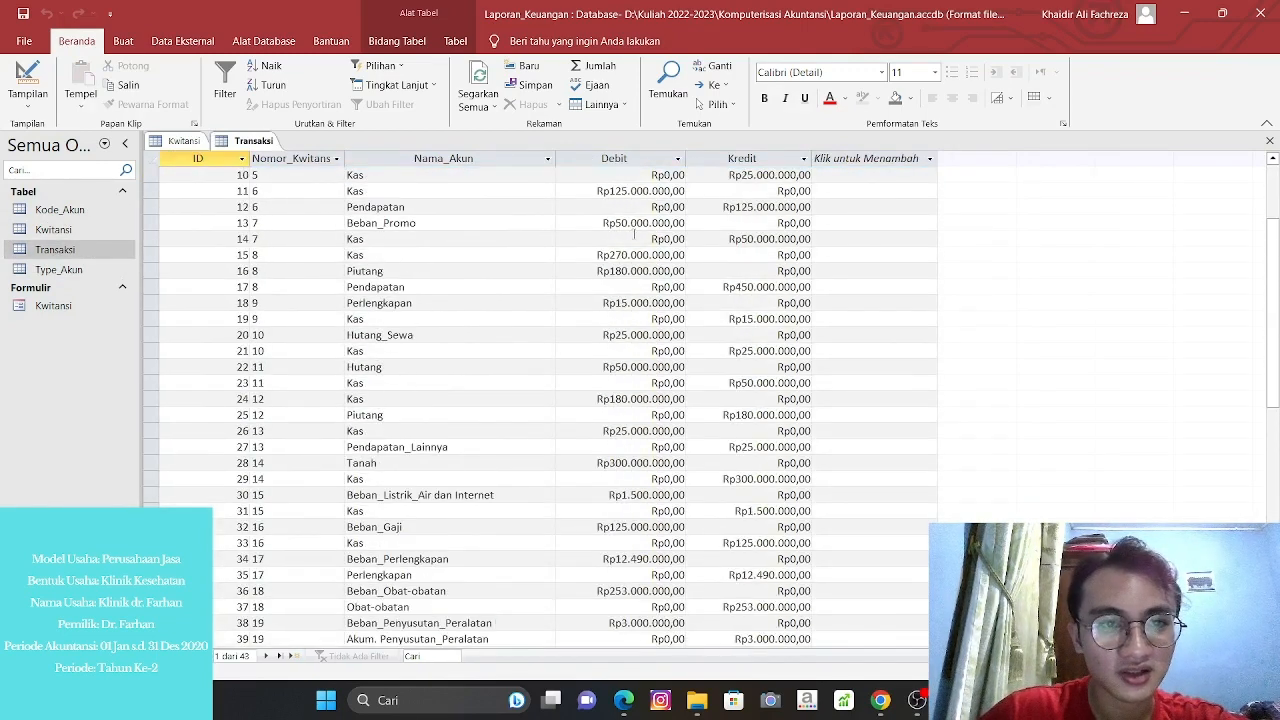
pyautogui.click(1270, 140)
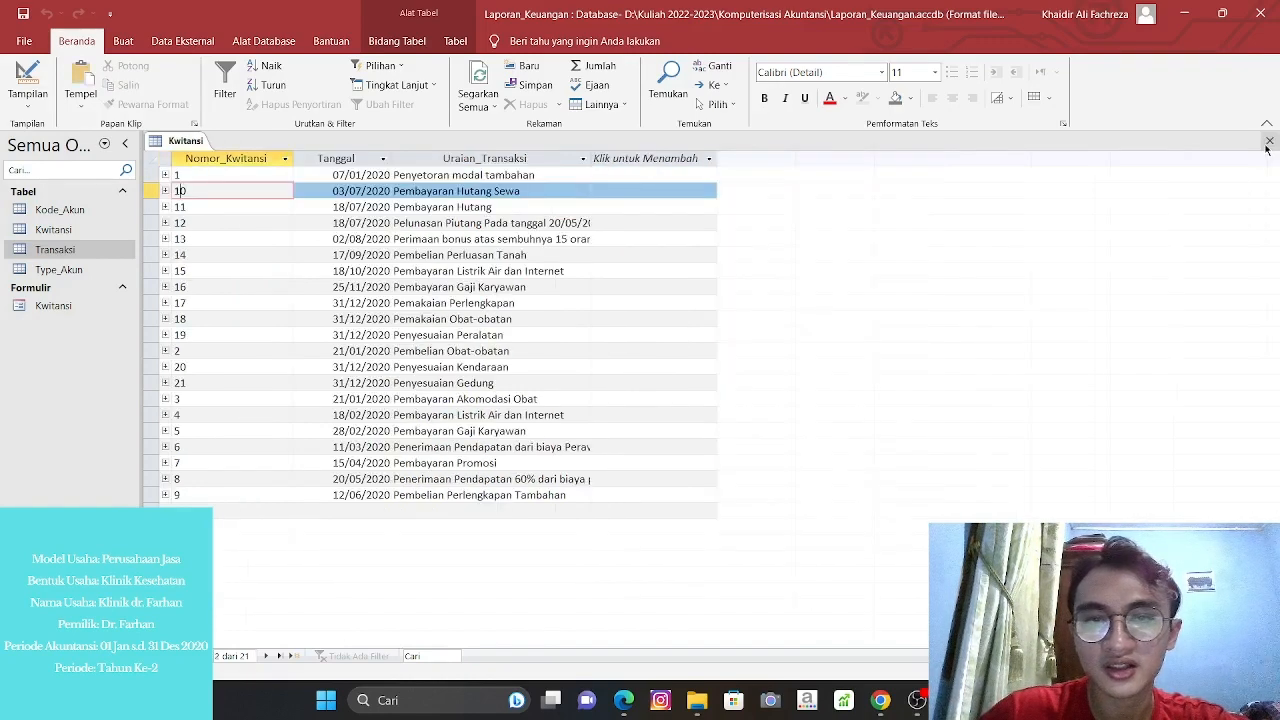
pyautogui.click(1270, 140)
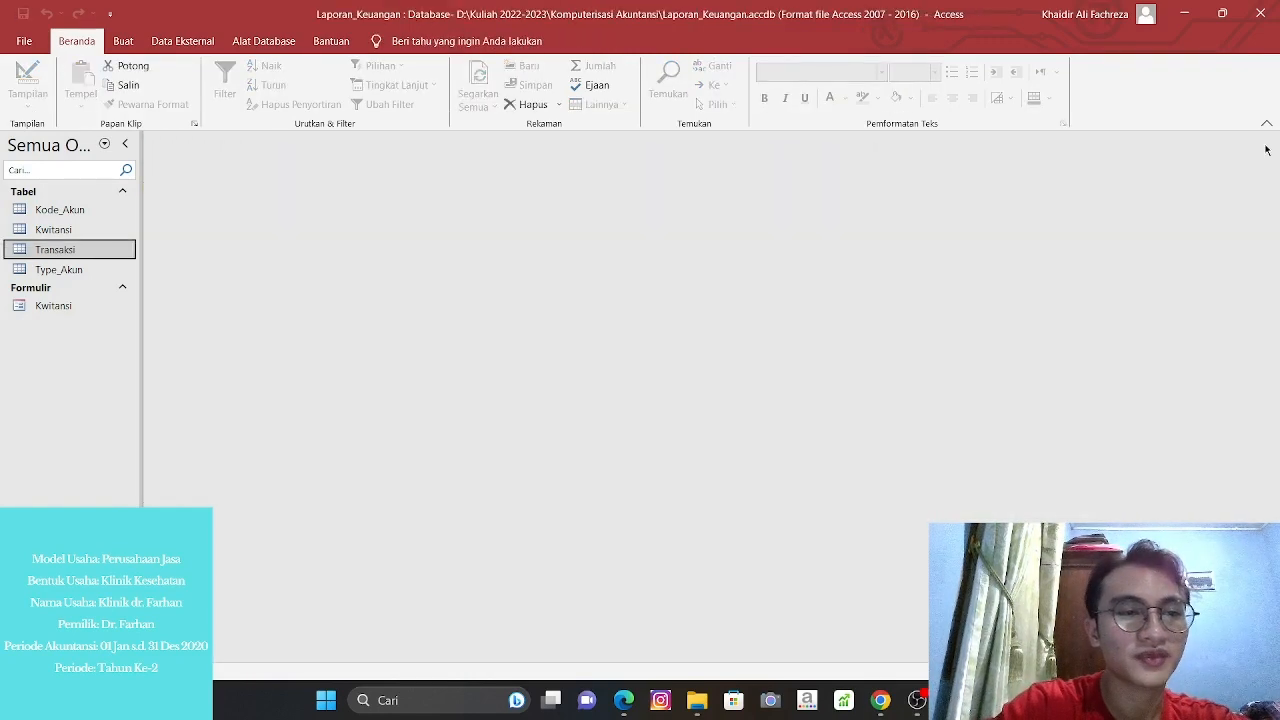